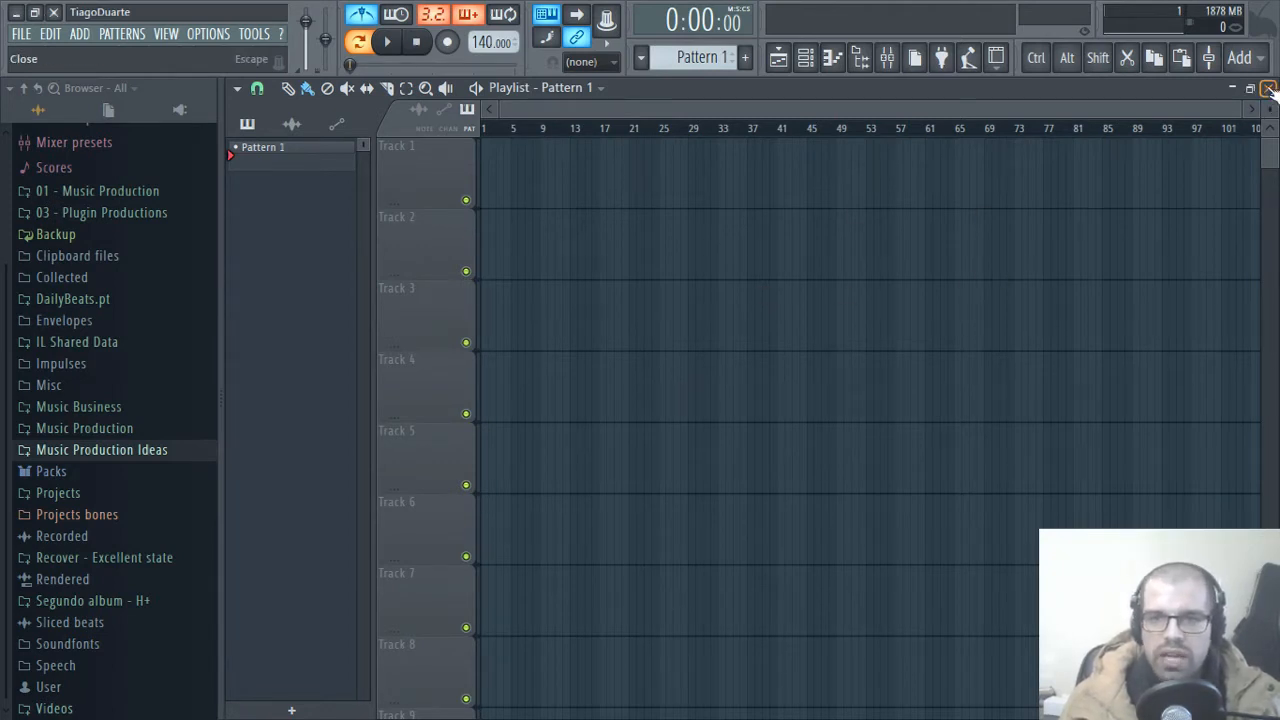
Step: Close the Playlist window and narrow the browser slightly
left_click(1268, 88)
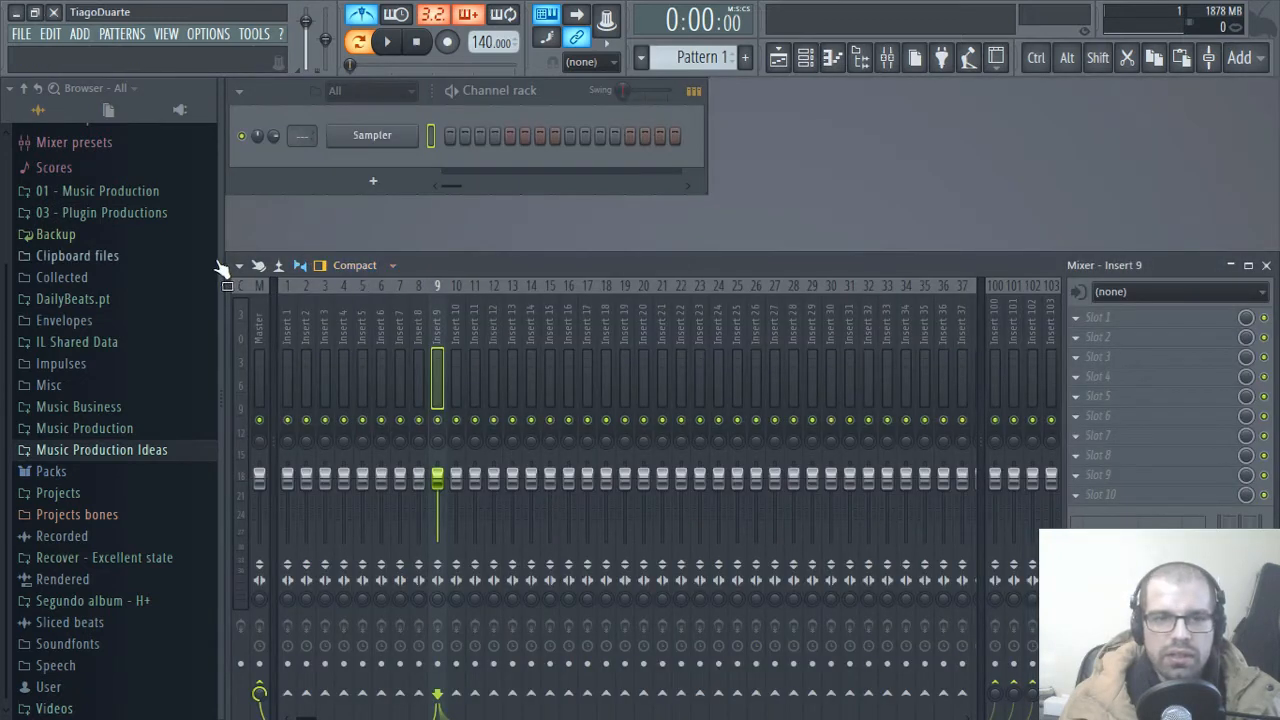
left_click_drag(224, 265, 206, 265)
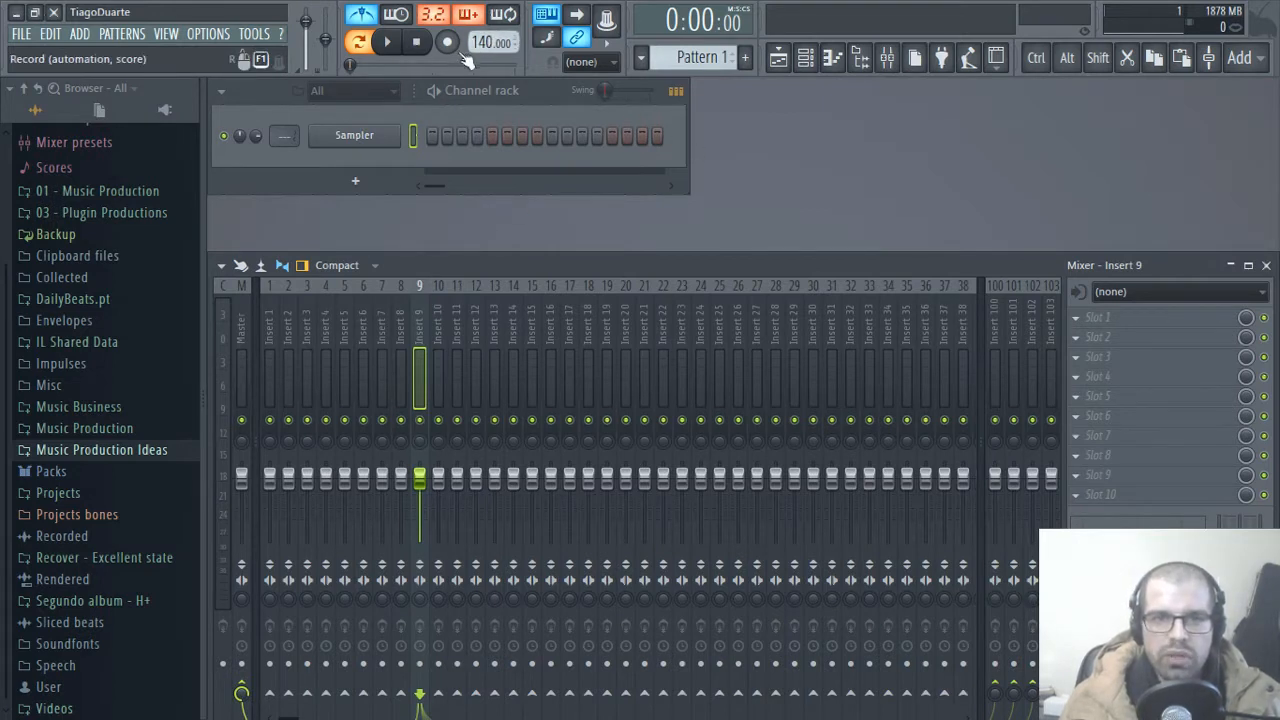
Step: Set the project tempo to 146 BPM and briefly play the metronome to hear it
scroll(490, 42, "up", 3)
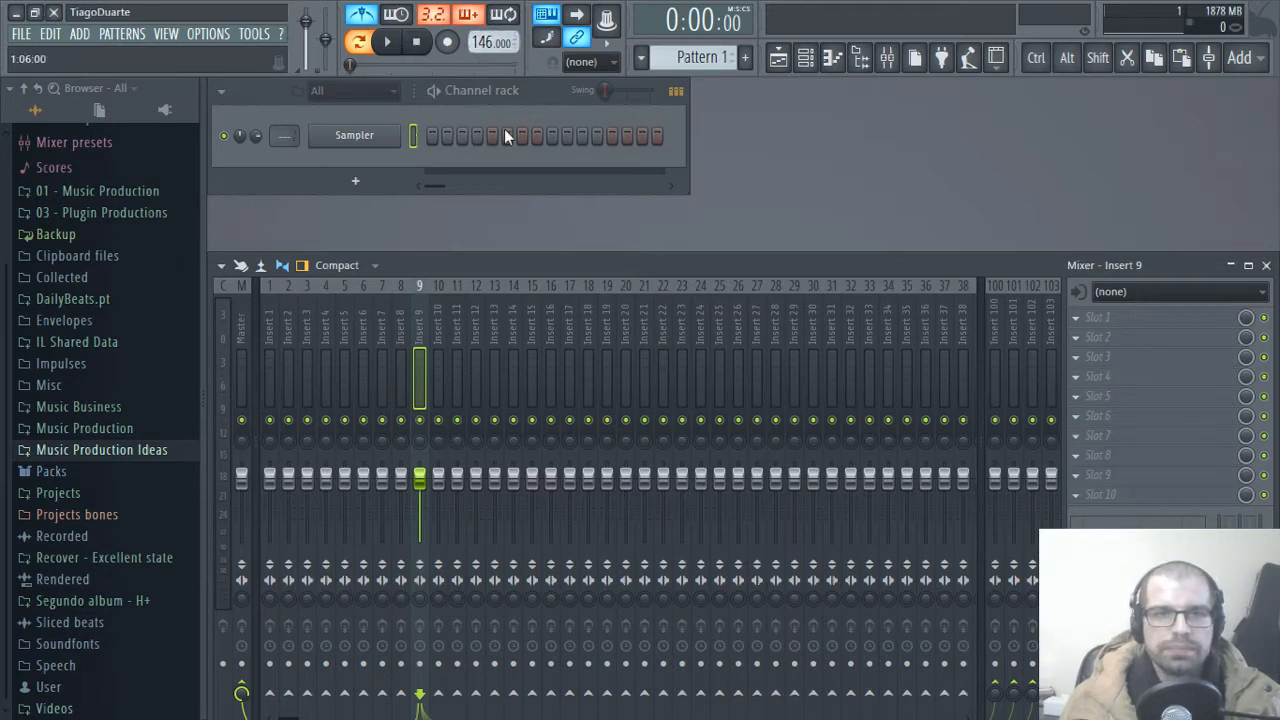
left_click(388, 42)
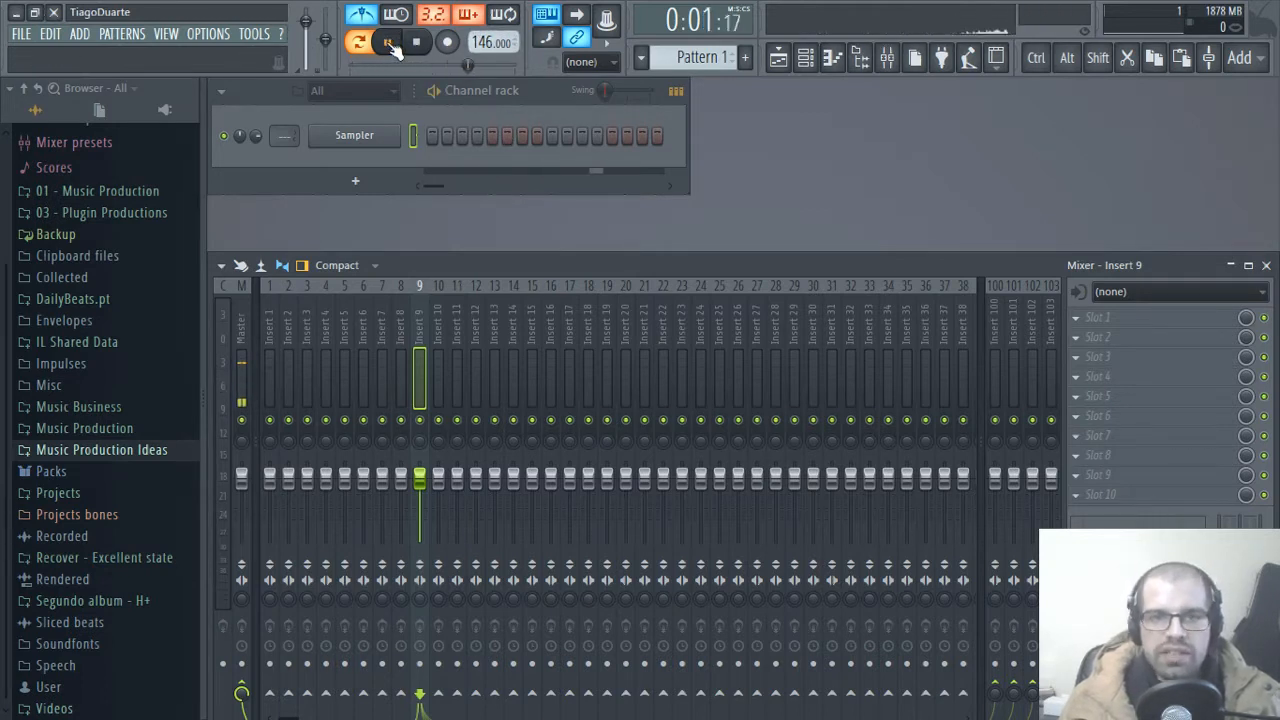
left_click(415, 42)
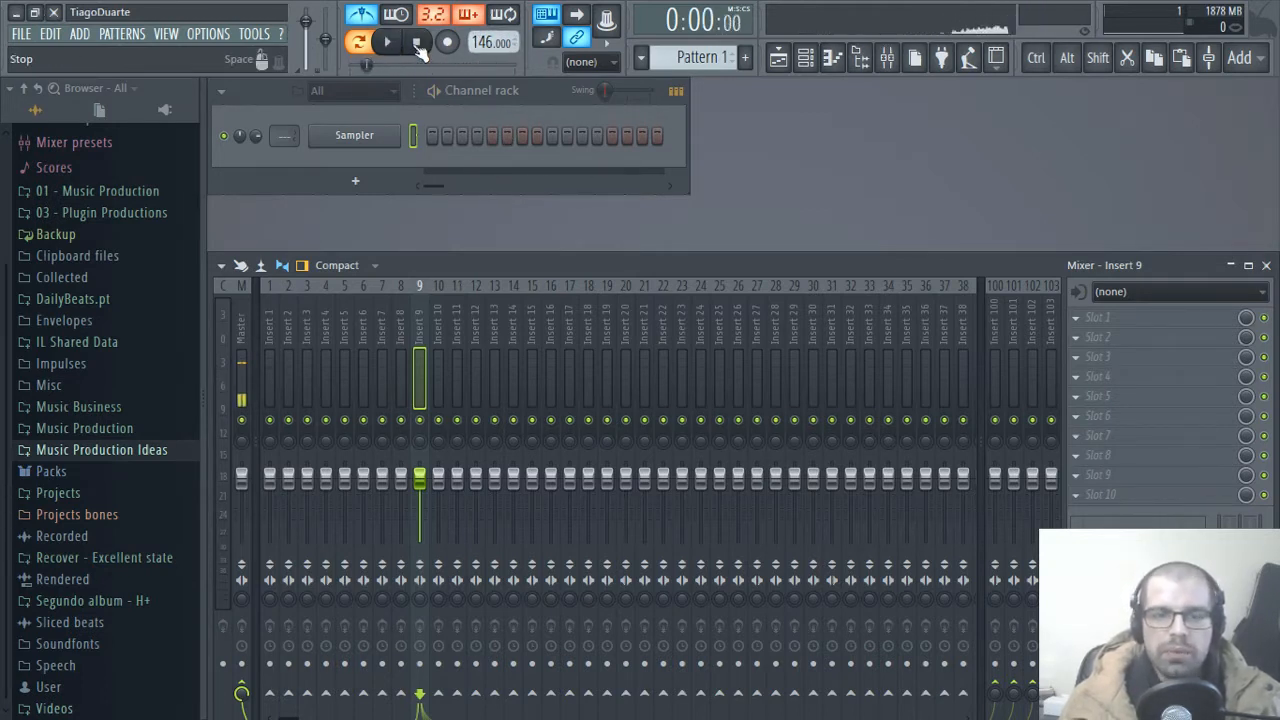
Step: Widen the channel rack to show more steps and add an Xpand!2 instrument channel
left_click_drag(688, 136, 911, 134)
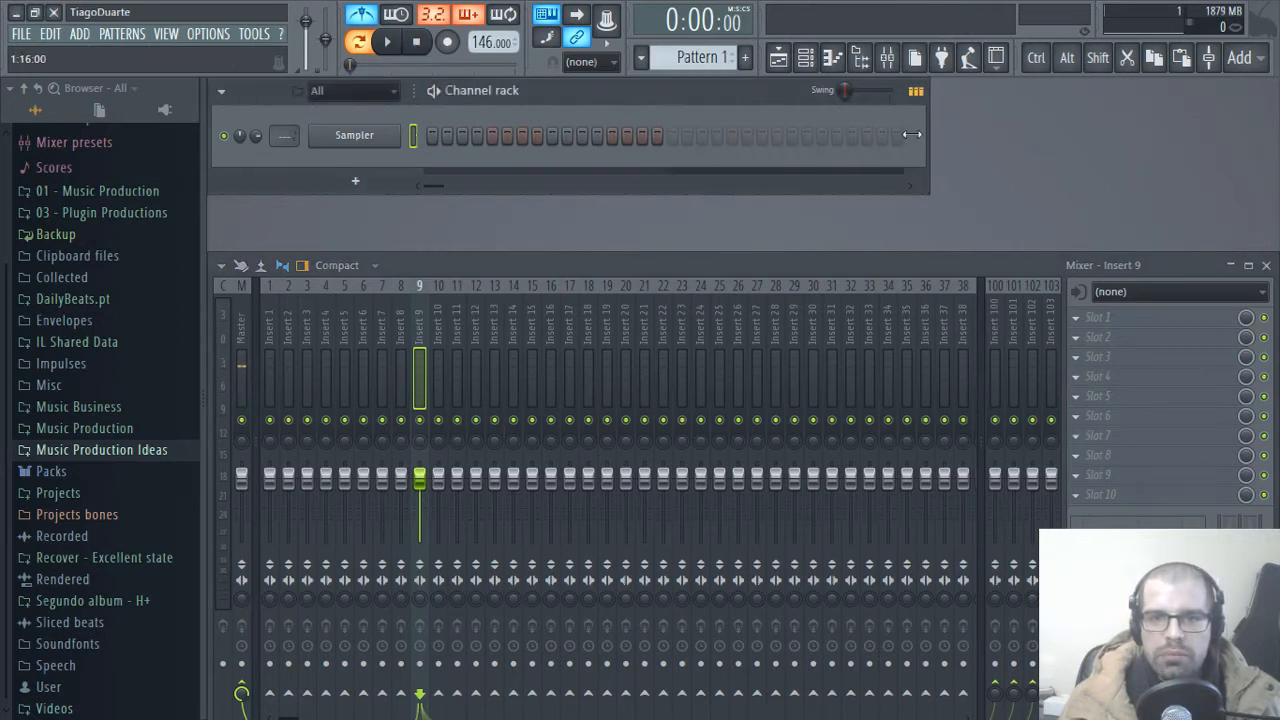
left_click(357, 184)
mouse_move(407, 227)
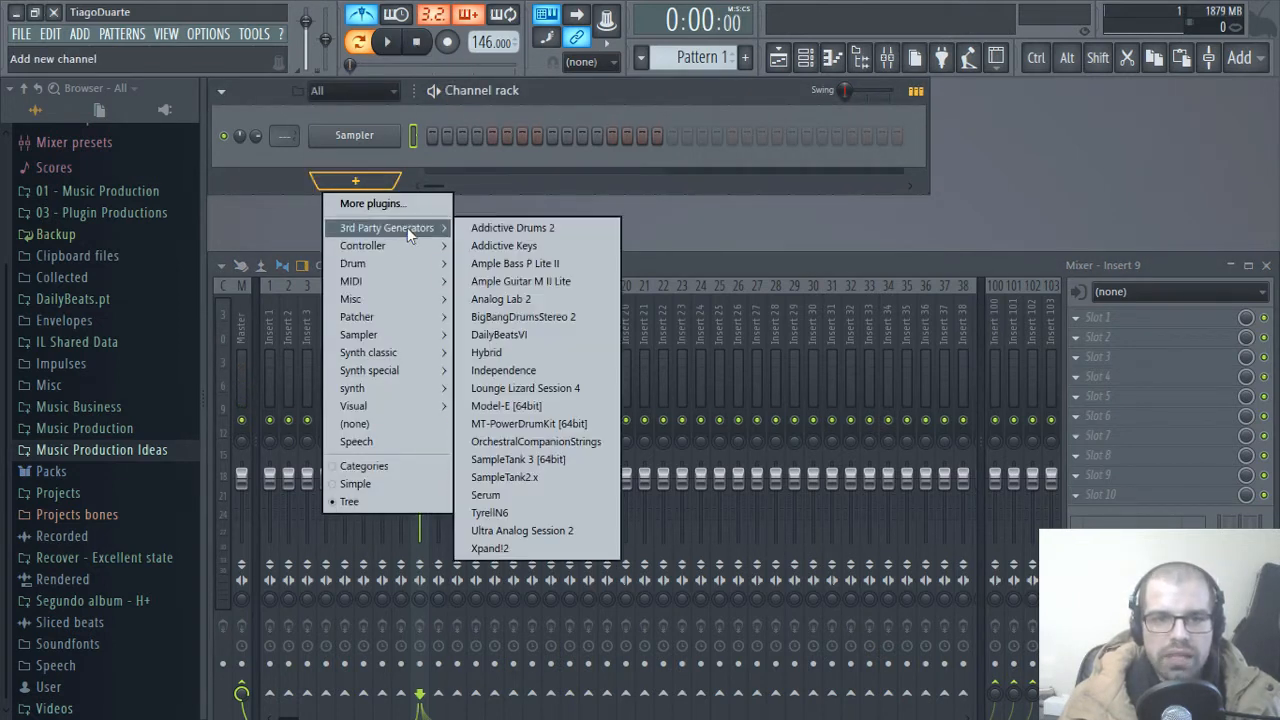
left_click(508, 549)
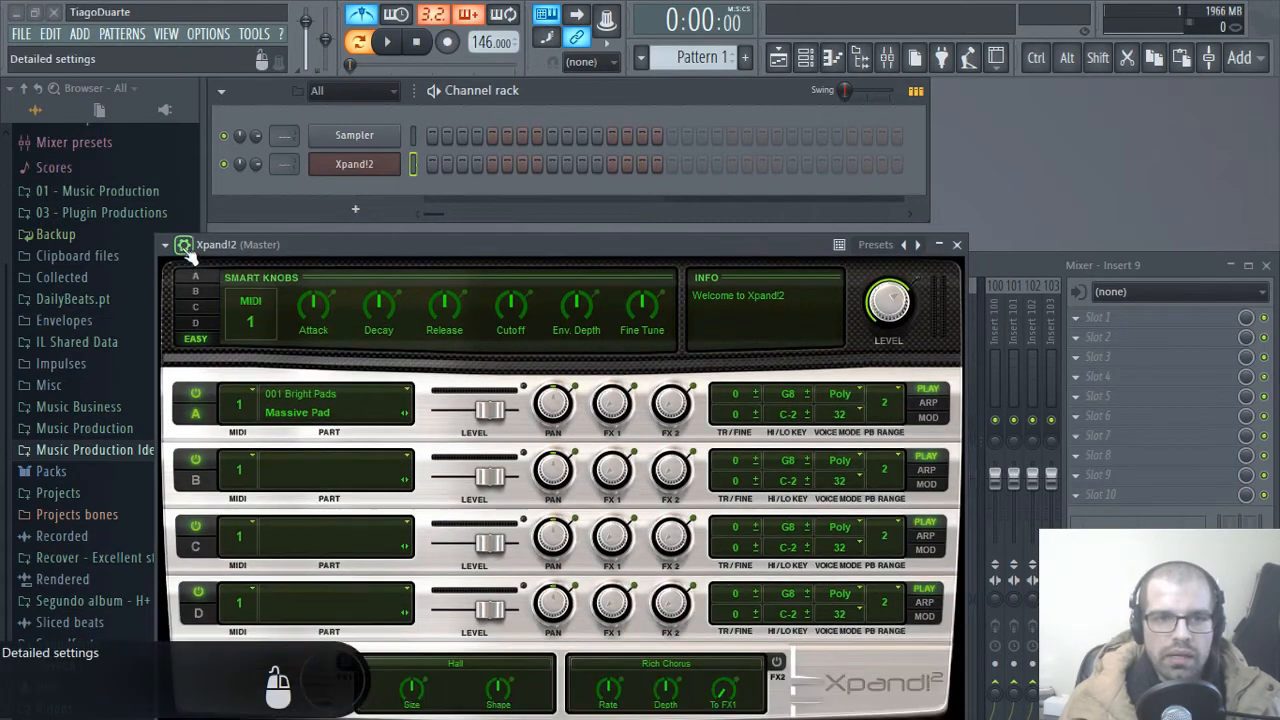
left_click_drag(328, 247, 414, 61)
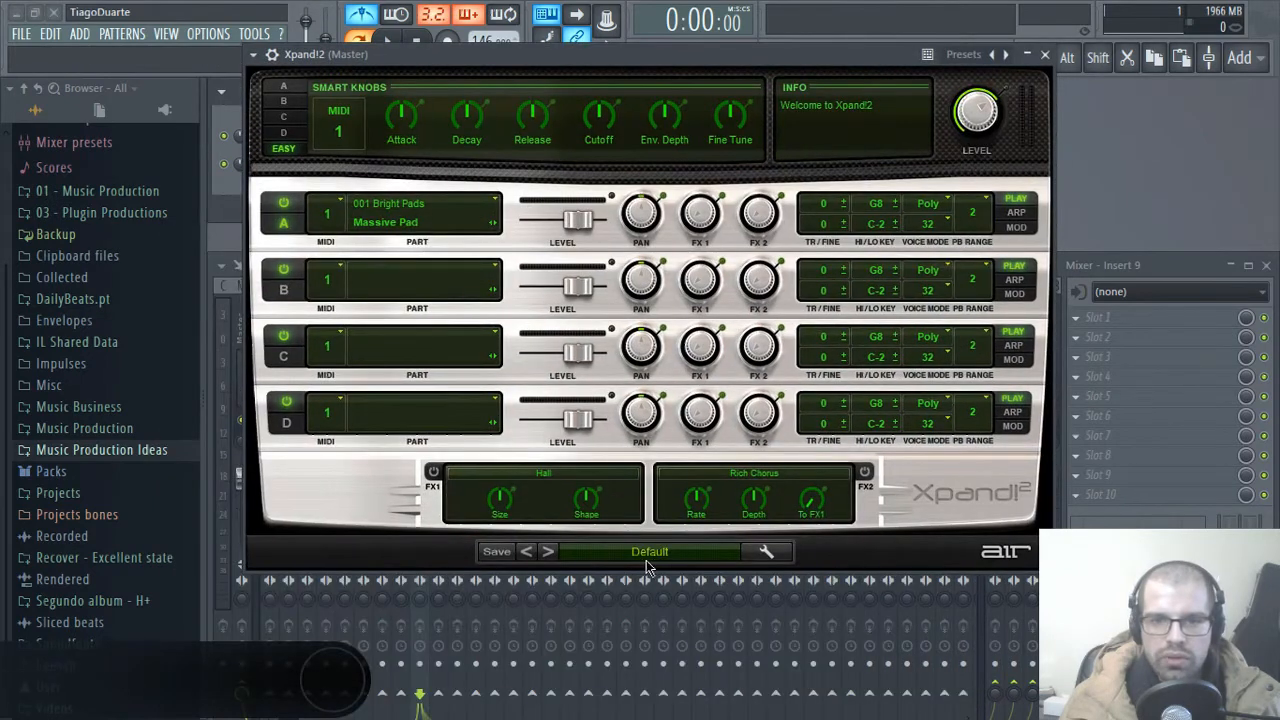
Step: Load the 02 Soft Grand Piano preset from Acoustic Piano in Xpand!2 and close the plugin window
left_click(646, 562)
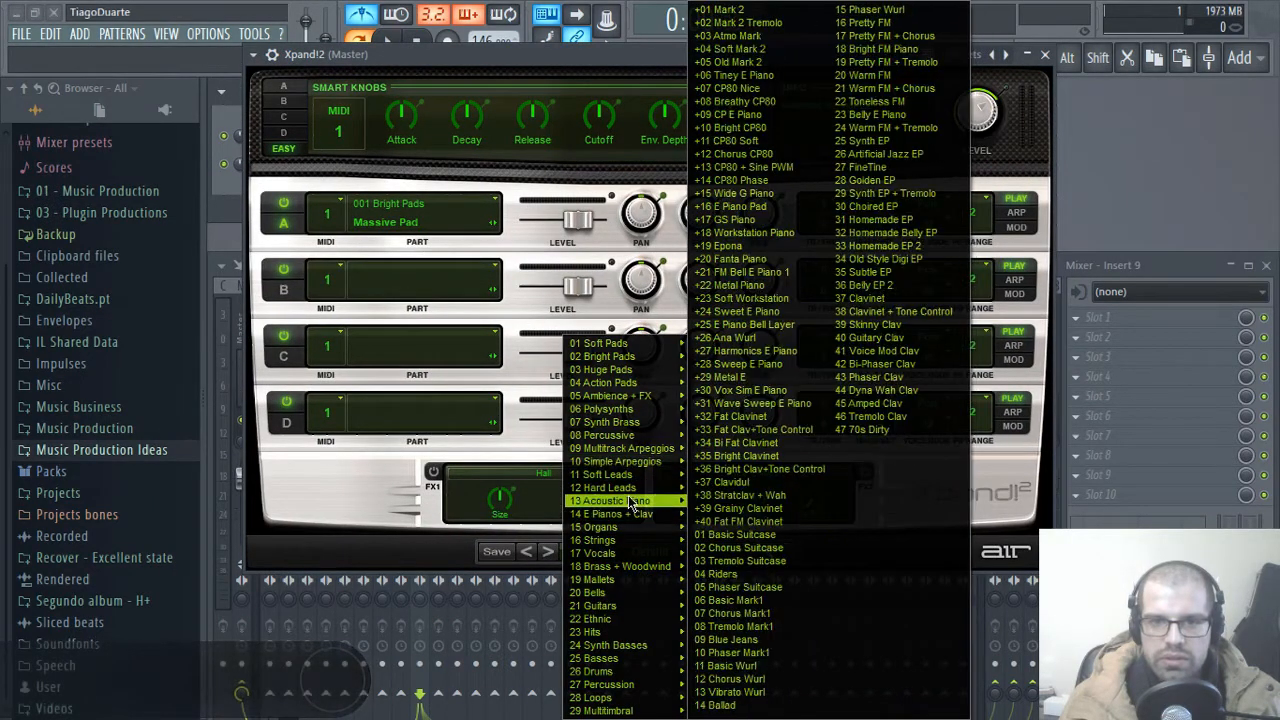
mouse_move(628, 502)
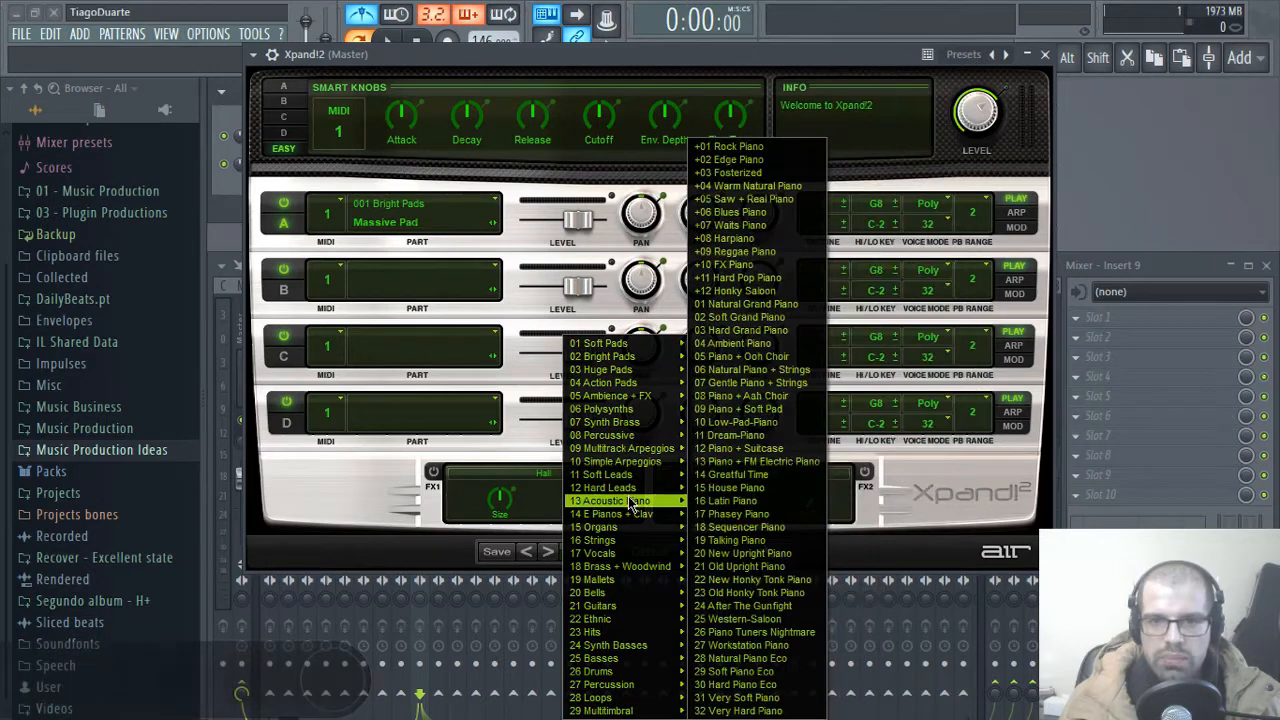
left_click(755, 318)
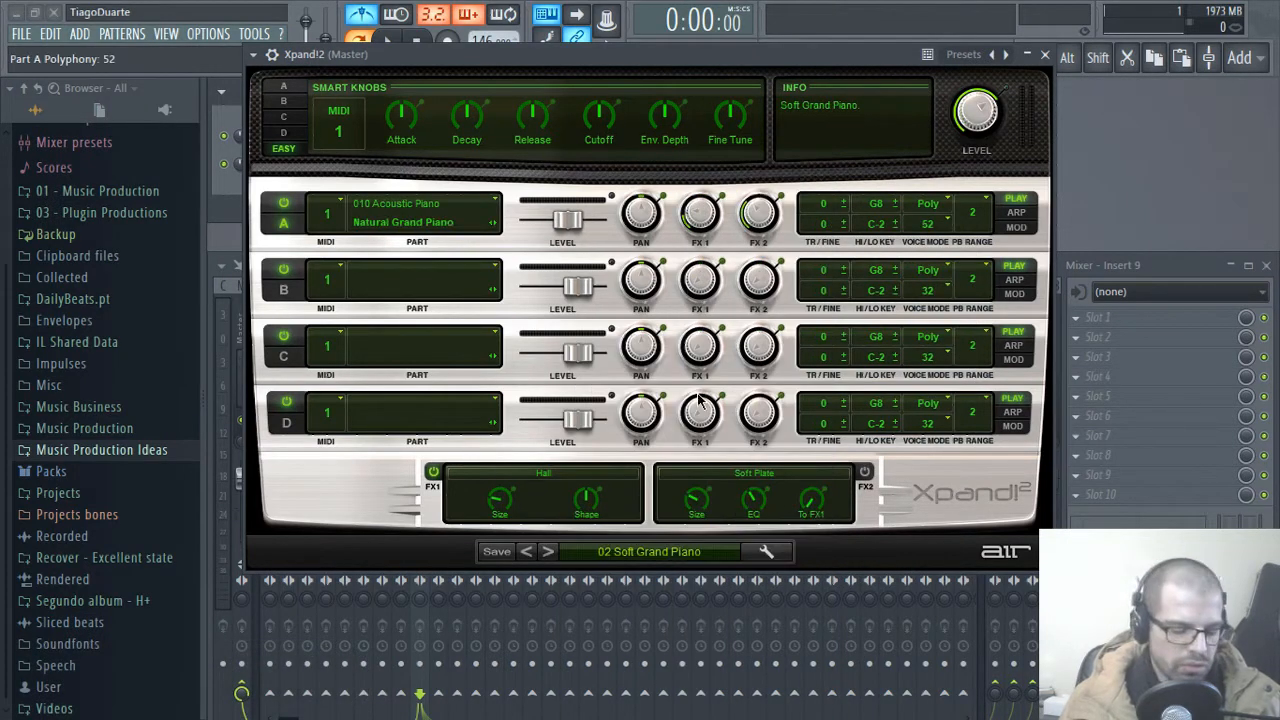
left_click(1045, 54)
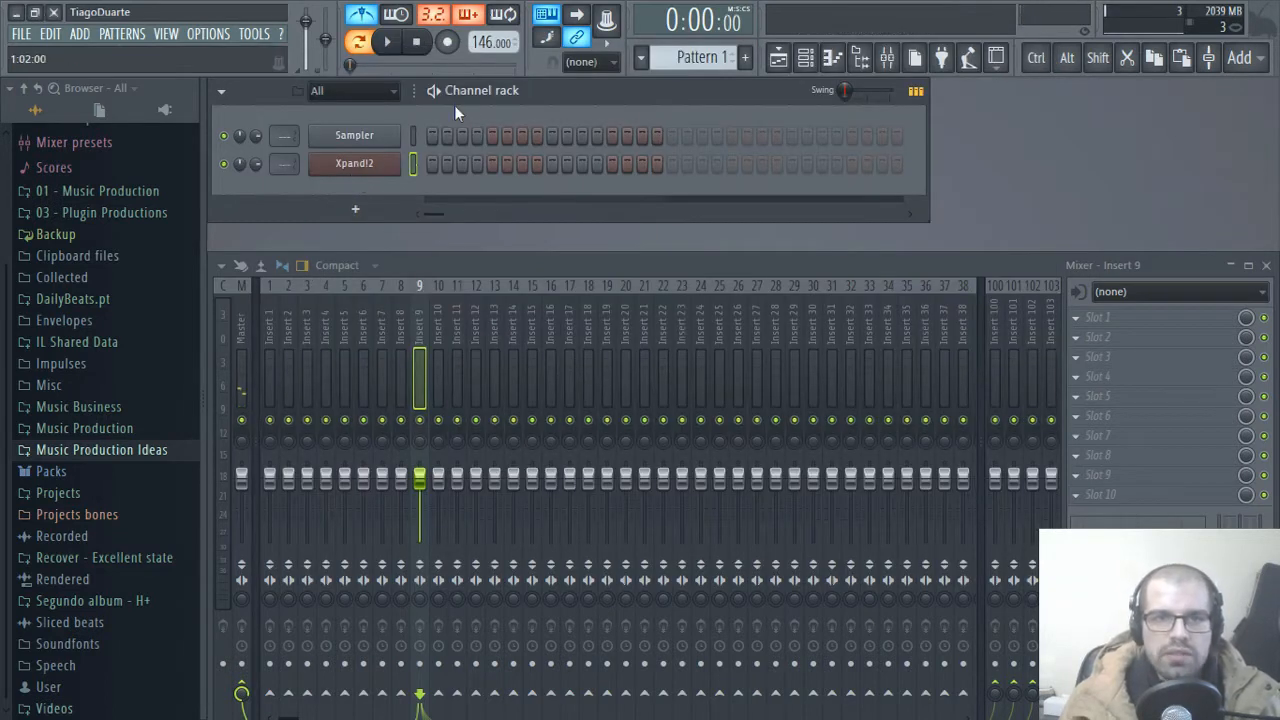
Step: Open the piano roll of the Xpand!2 channel around the C4 octave
right_click(358, 172)
left_click(449, 168)
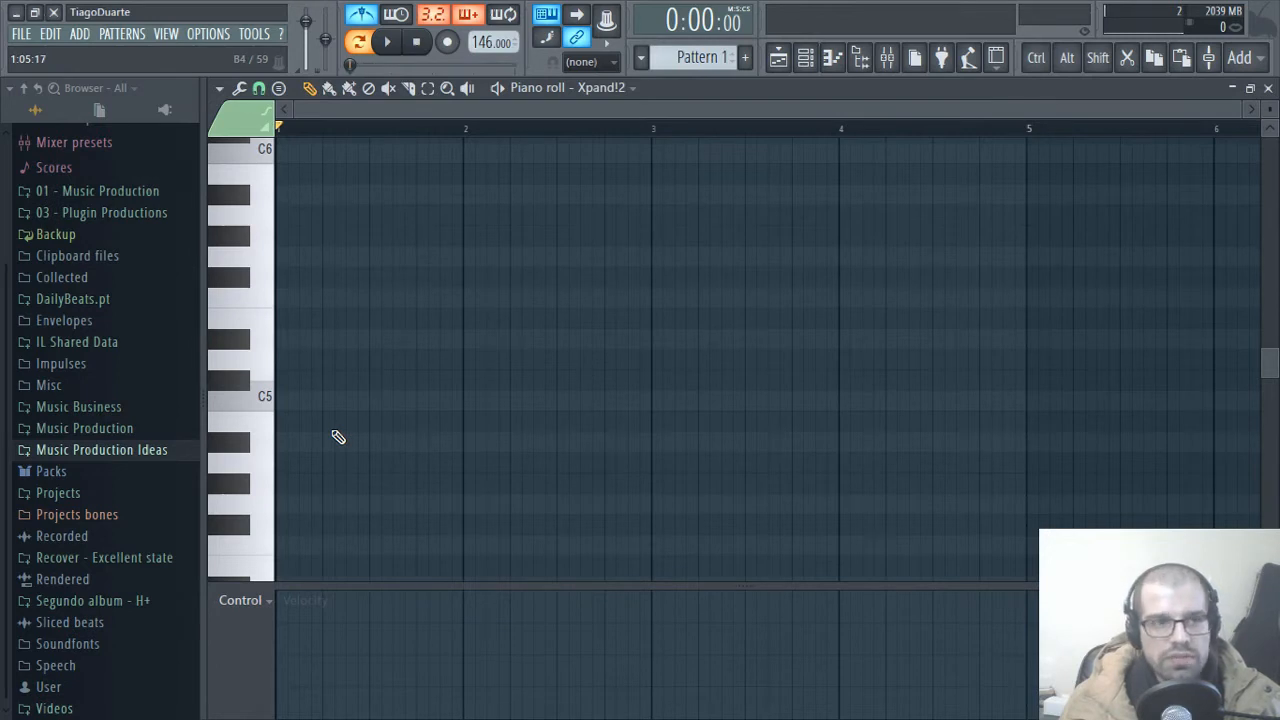
scroll(424, 466, "down", 4)
scroll(404, 468, "up", 1)
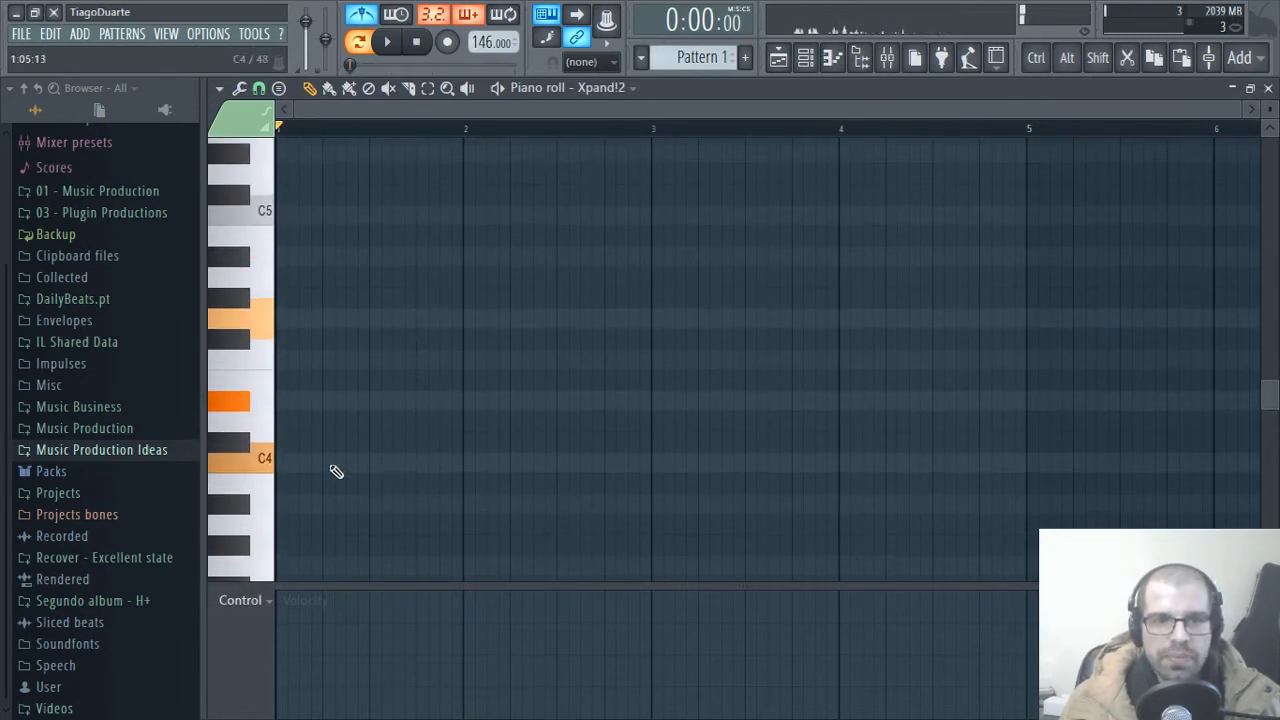
Step: Set the scale highlighting root note to F# and preview the root on the piano keys
left_click(219, 88)
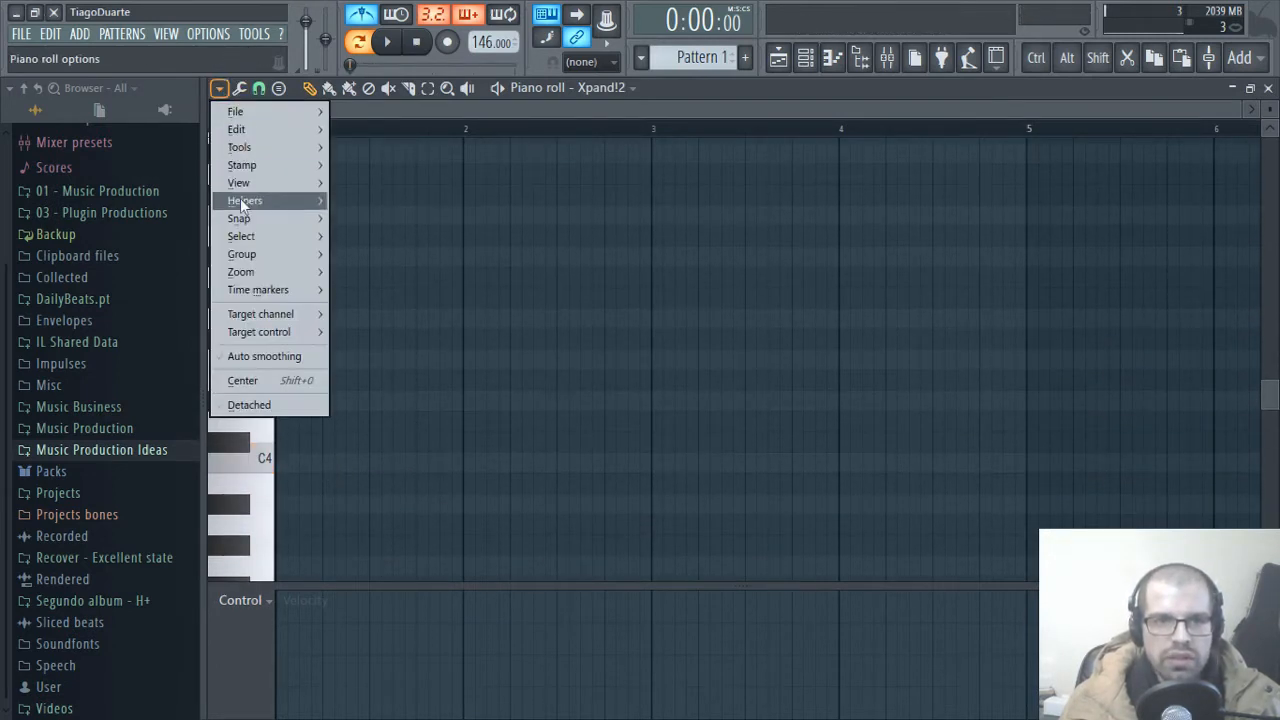
mouse_move(254, 200)
mouse_move(383, 220)
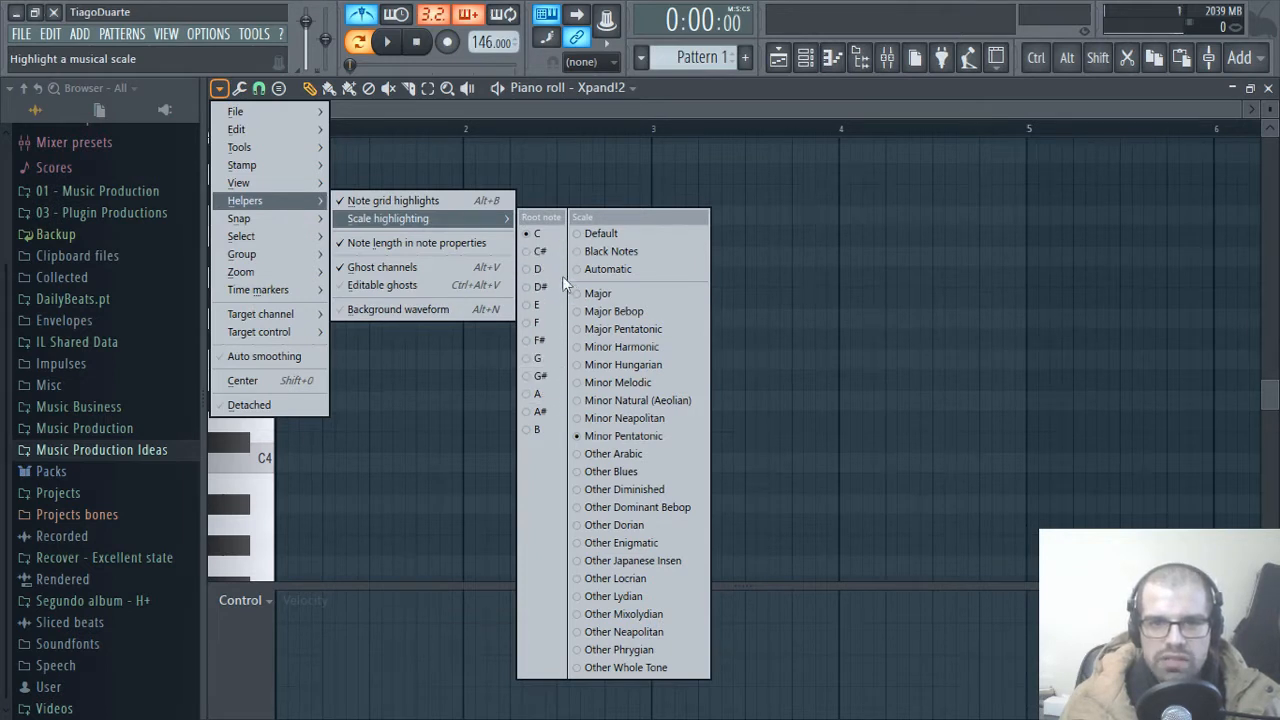
left_click(550, 342)
scroll(394, 406, "up", 2)
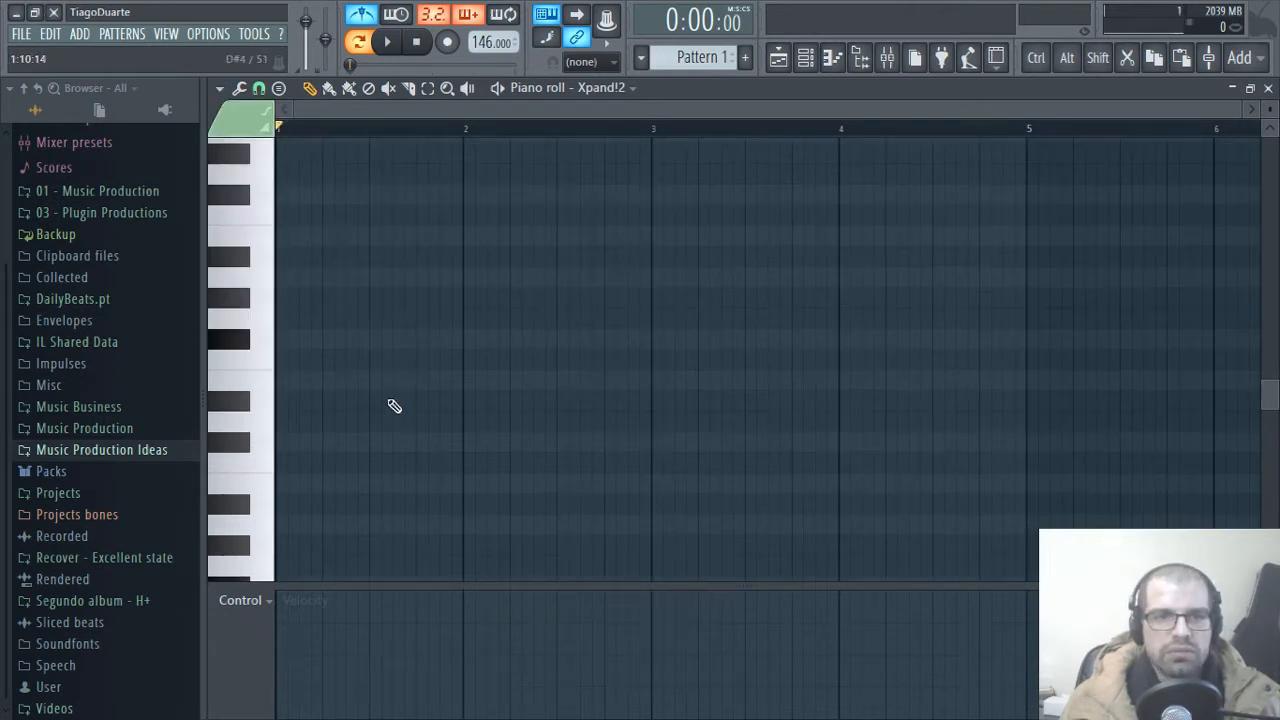
left_click(257, 463)
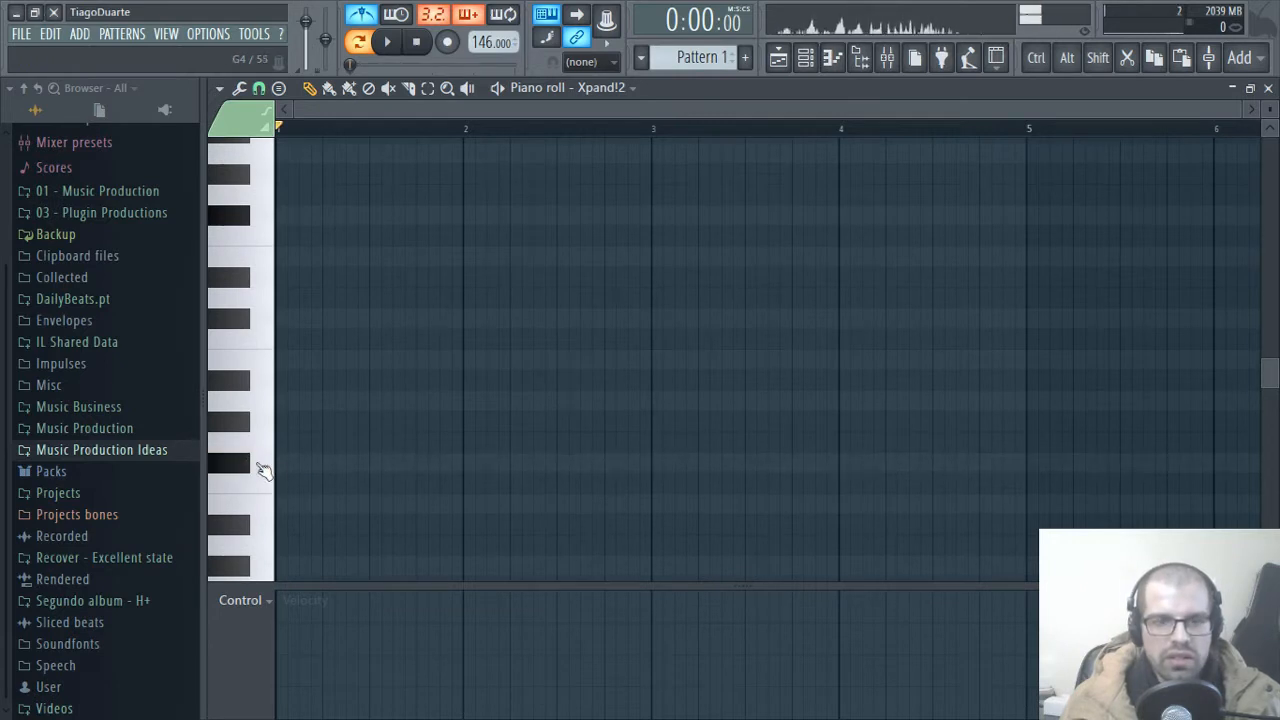
left_click(236, 217)
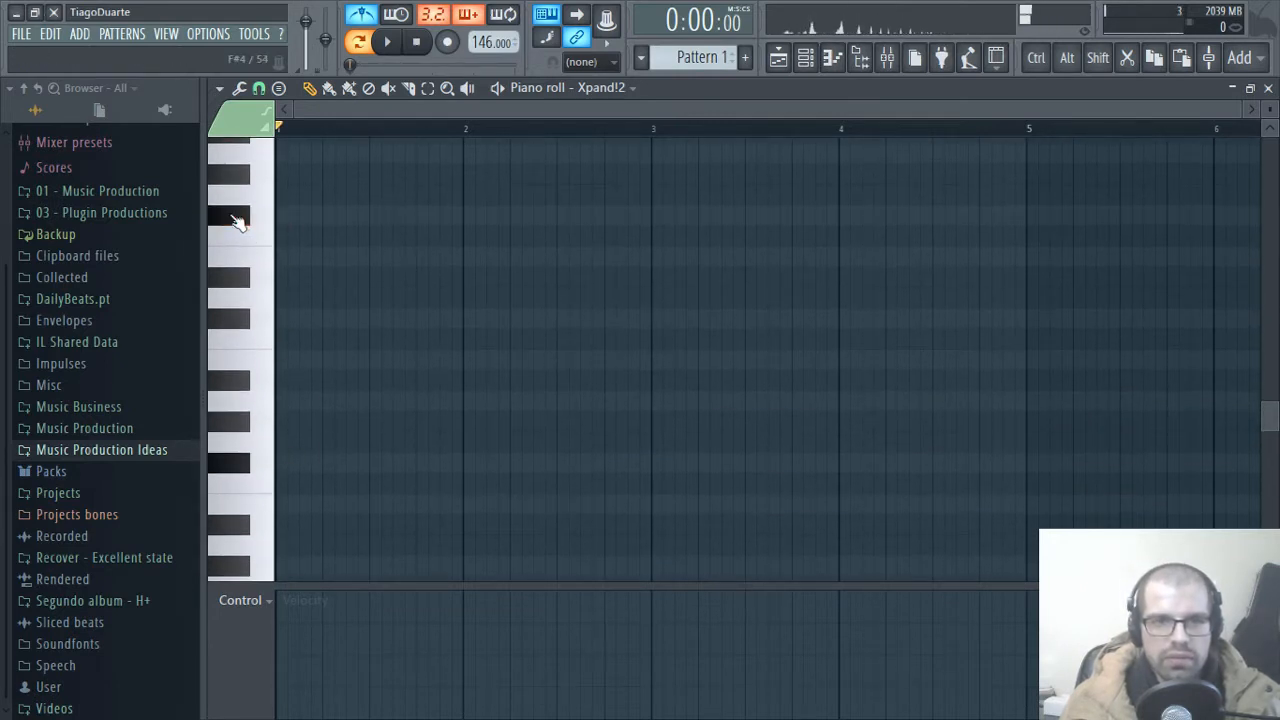
Step: Draw an F#4 note two bars long from bar 1 and lower its velocity
left_click(284, 215)
scroll(363, 500, "up", 3)
left_click_drag(321, 402, 650, 410)
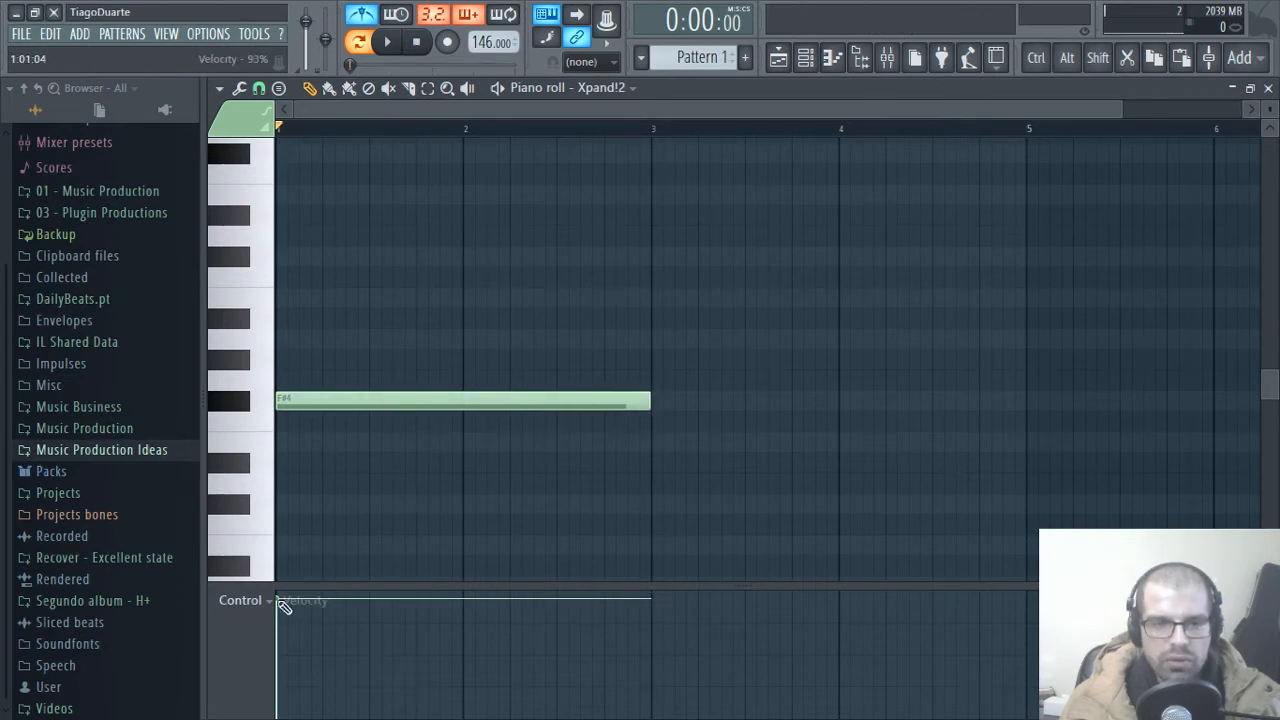
left_click_drag(279, 604, 281, 656)
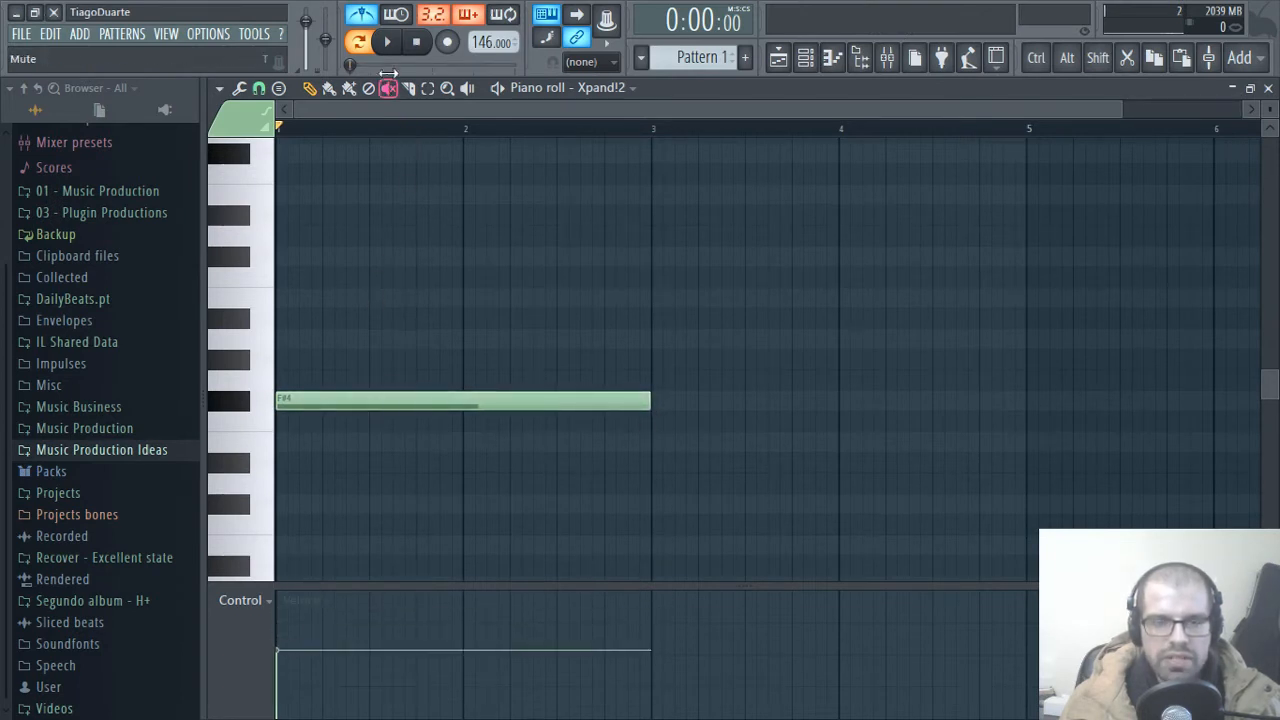
Step: Turn off the metronome and play back the F#4 note
key("space")
key("space")
left_click(371, 17)
key("space")
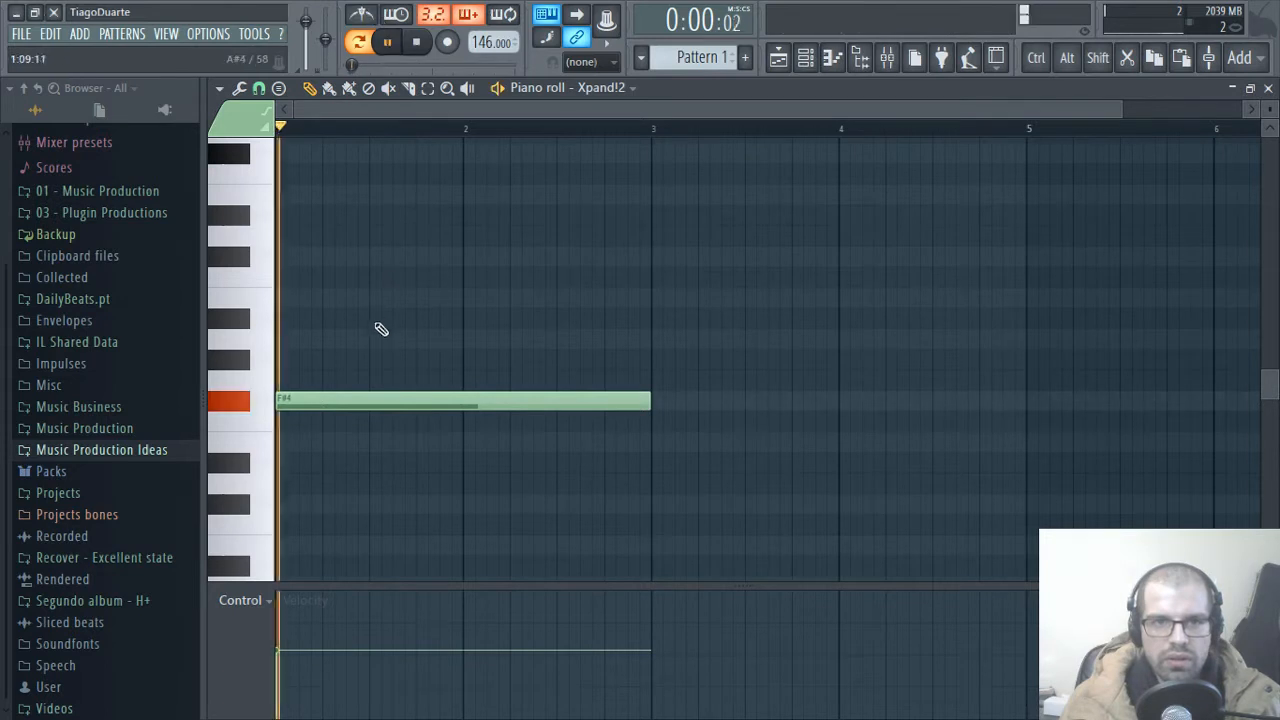
key("space")
Step: Raise the F#4 note's velocity slightly and stack two-bar A4, C#5 and E5 notes above it
left_click_drag(289, 648, 290, 642)
left_click(287, 339)
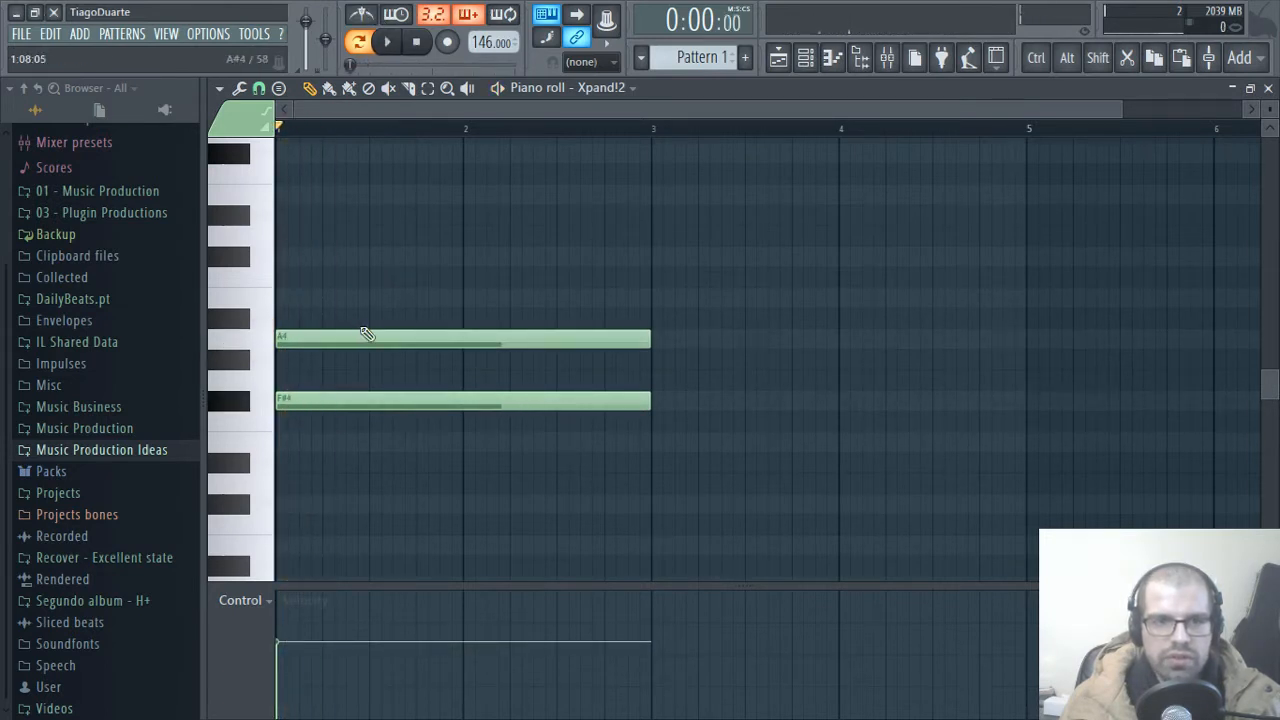
left_click(290, 256)
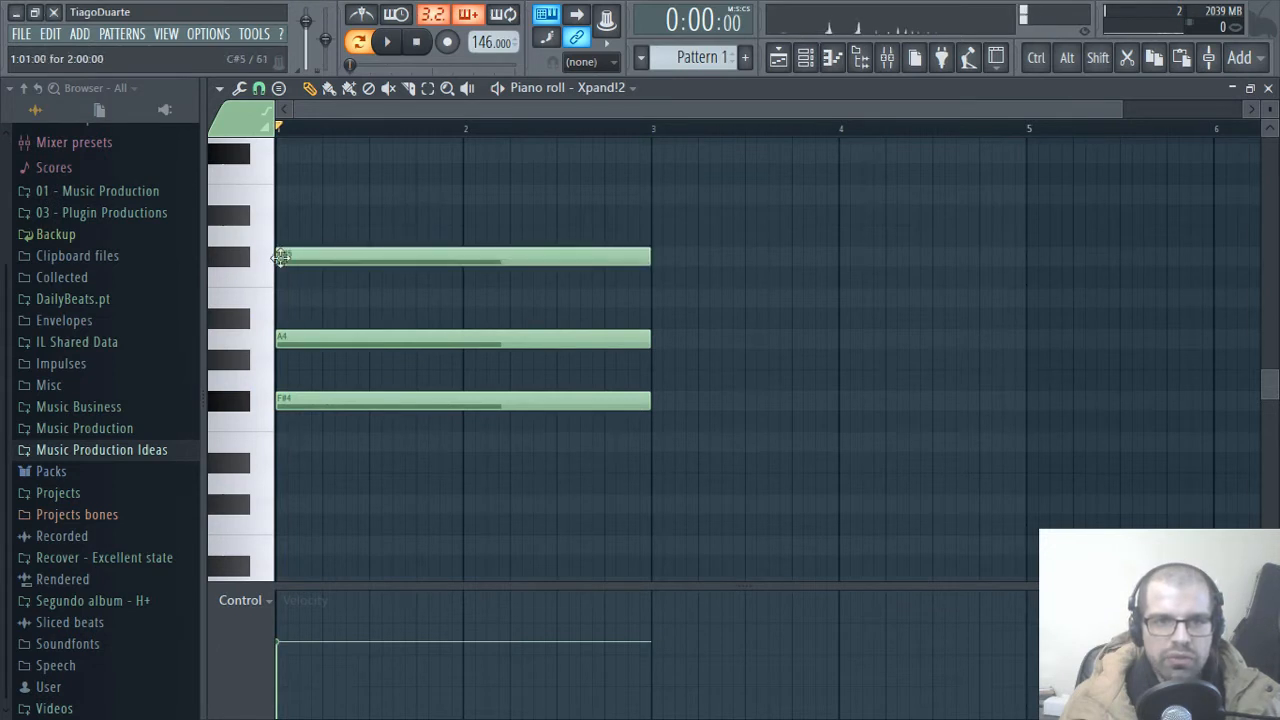
left_click(295, 195)
Step: Play back the four-note F# chord to check how it sounds
key("space")
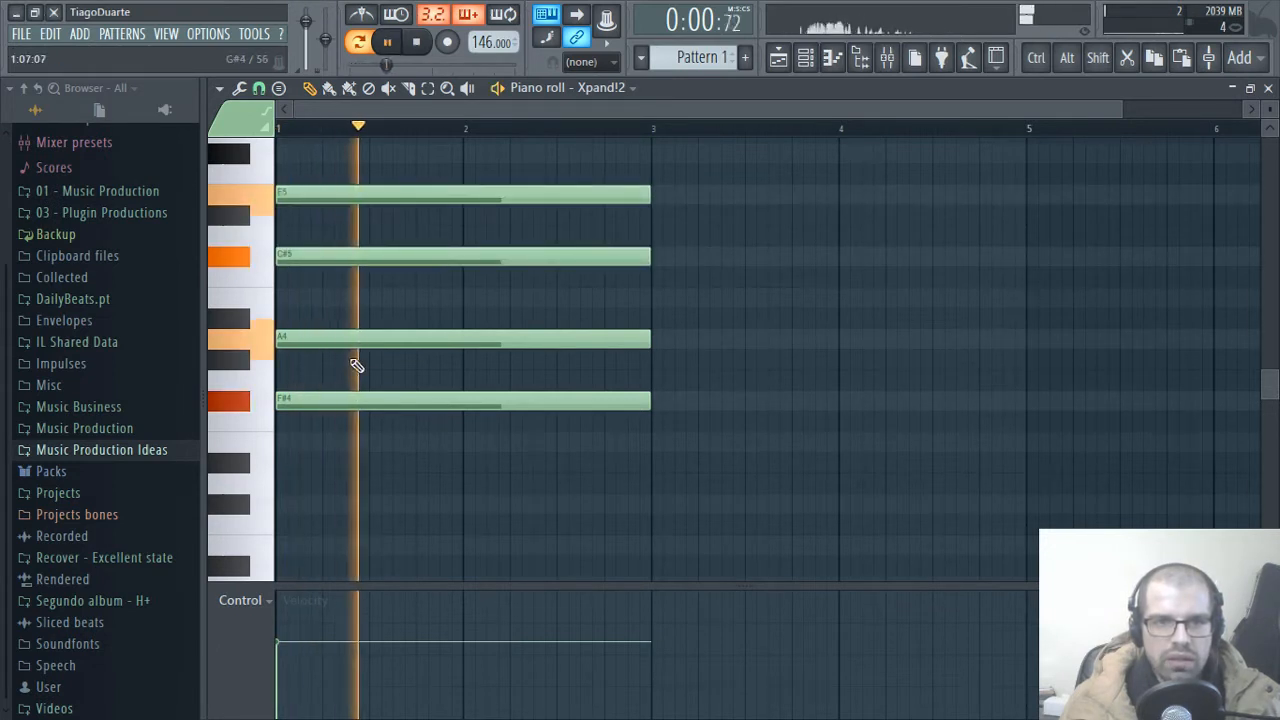
scroll(593, 475, "up", 4)
scroll(591, 460, "down", 3)
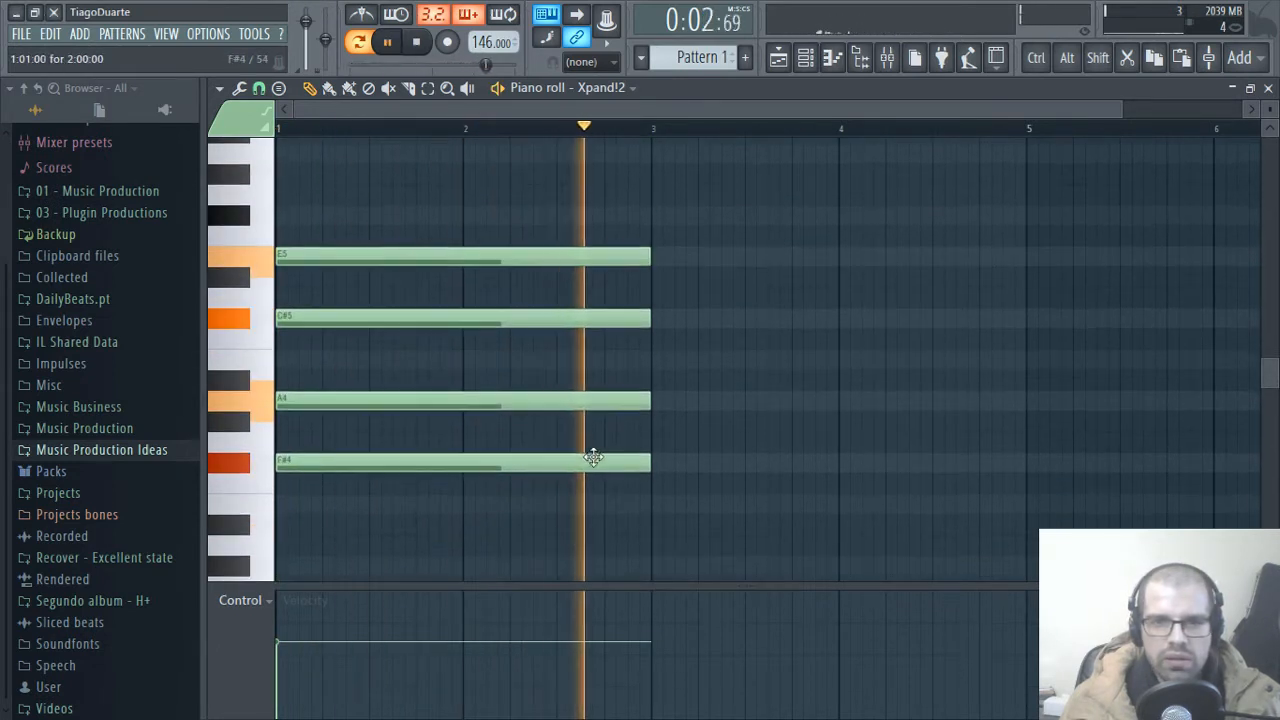
key("space")
left_click_drag(736, 210, 396, 498)
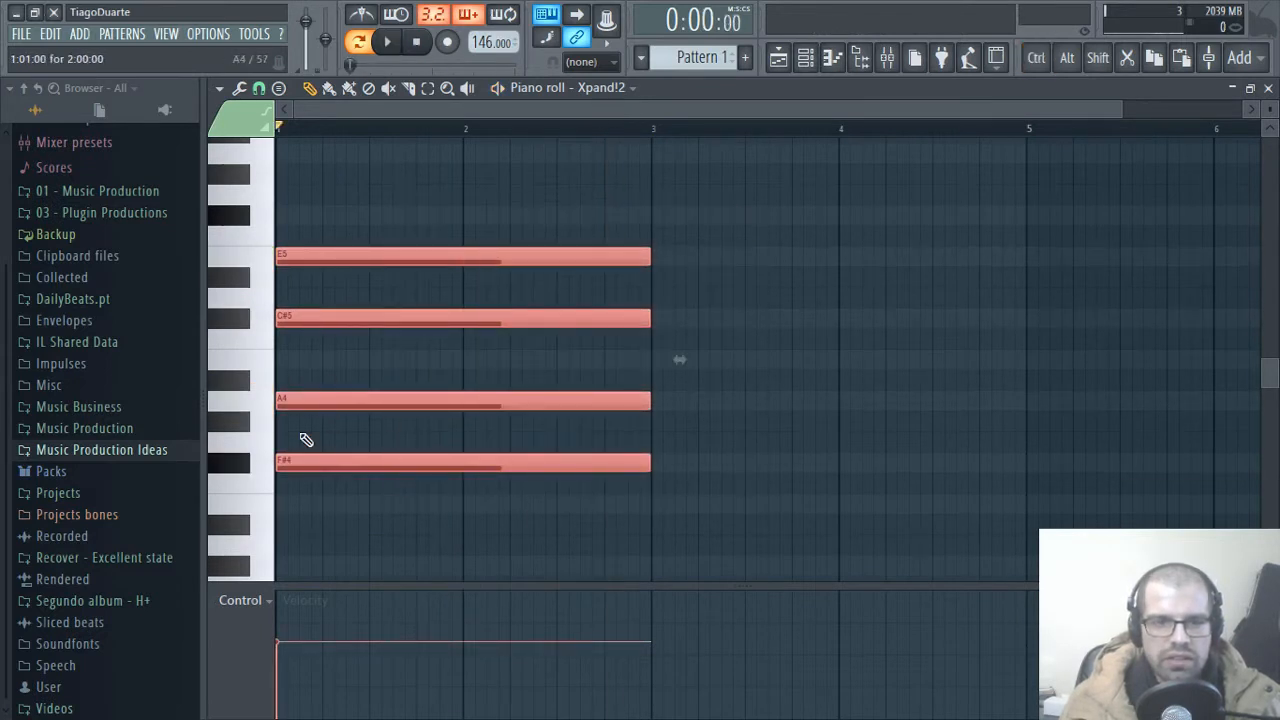
left_click(800, 452)
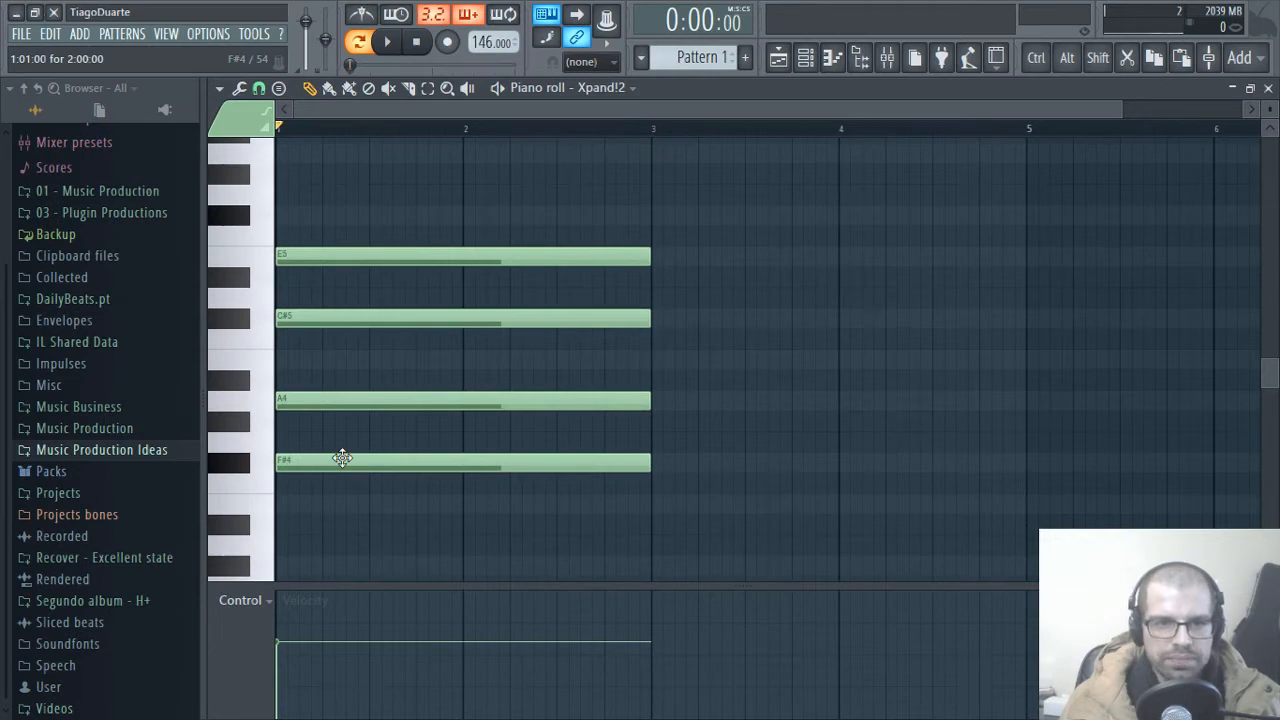
left_click_drag(832, 494, 285, 230)
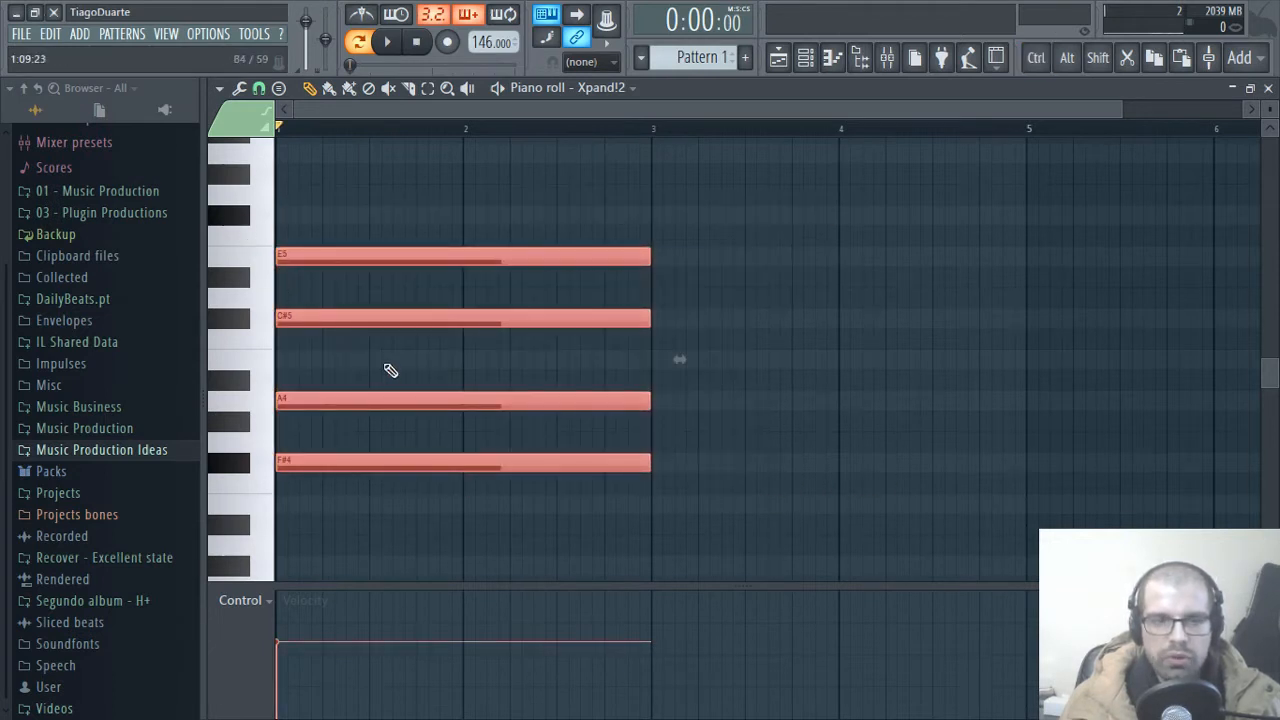
left_click(900, 177)
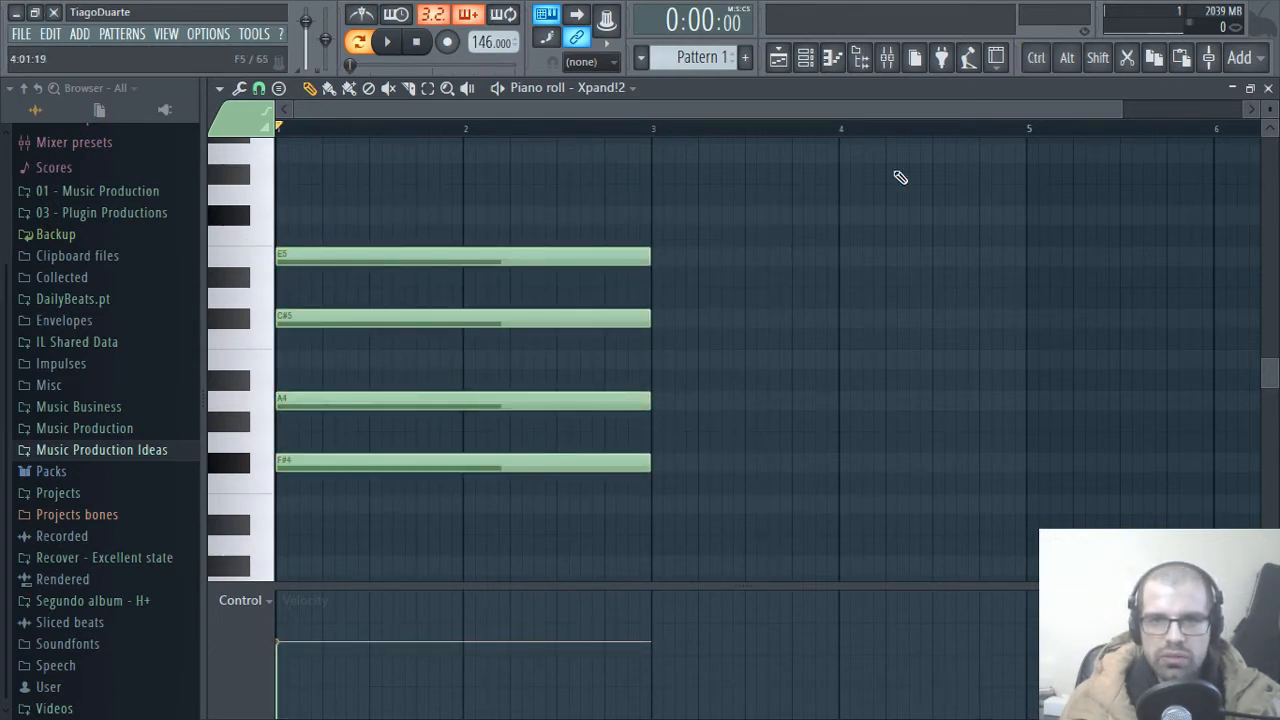
Step: Copy the whole F#4 chord to bar 3, transposed down three semitones so that it starts on D#4
left_click_drag(785, 502, 280, 236)
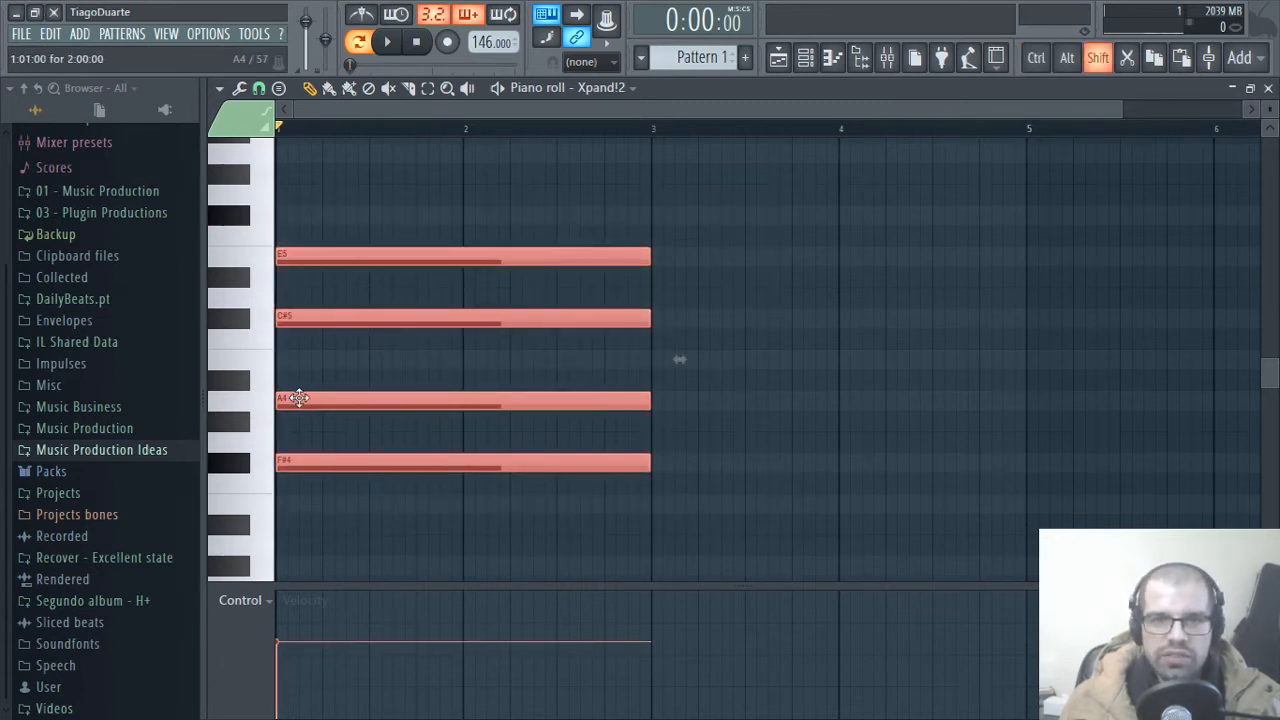
left_click_drag(295, 400, 676, 451)
left_click(712, 444, "ctrl")
Step: Preview the second chord's D#4 root note on the piano keys
scroll(713, 436, "down", 3)
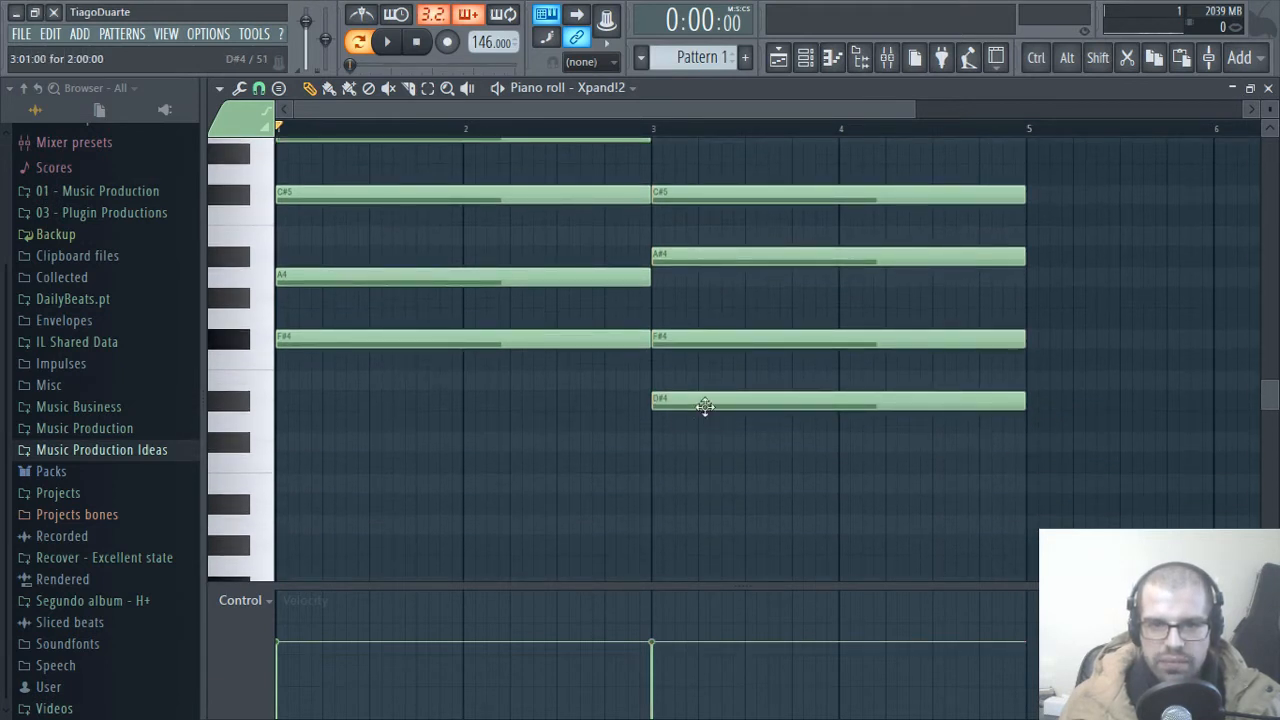
left_click(256, 409)
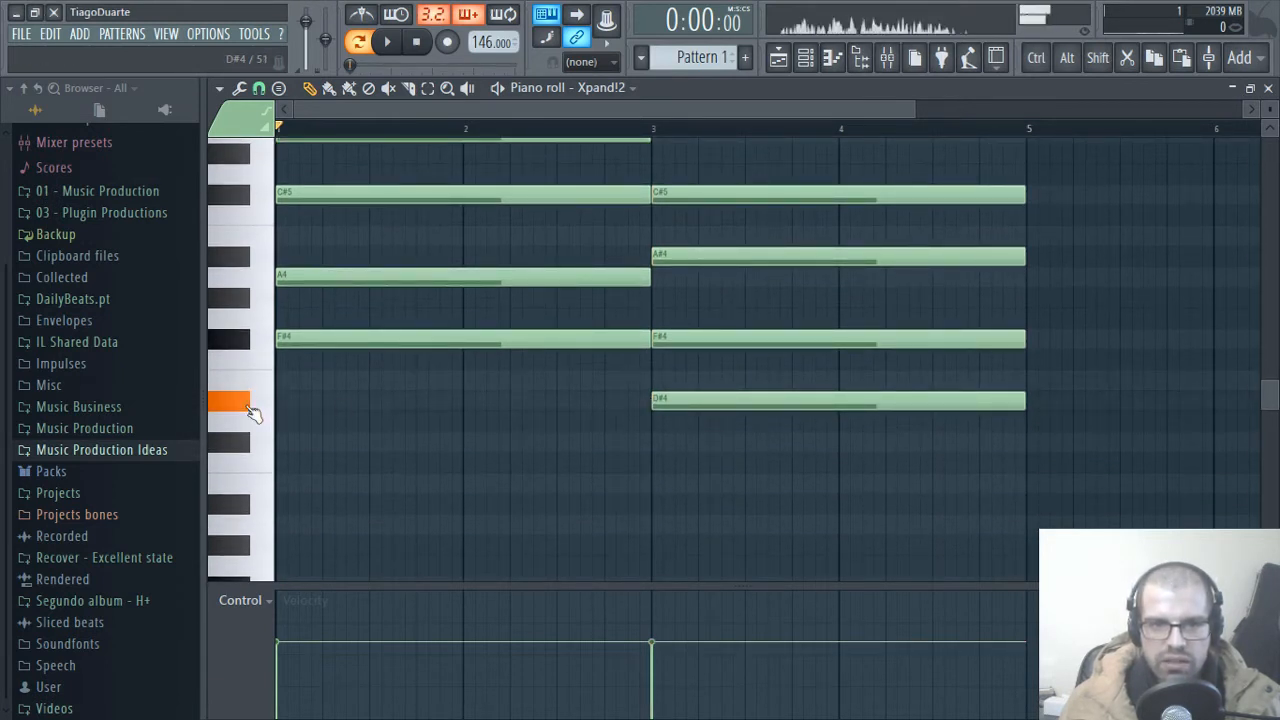
left_click(252, 409)
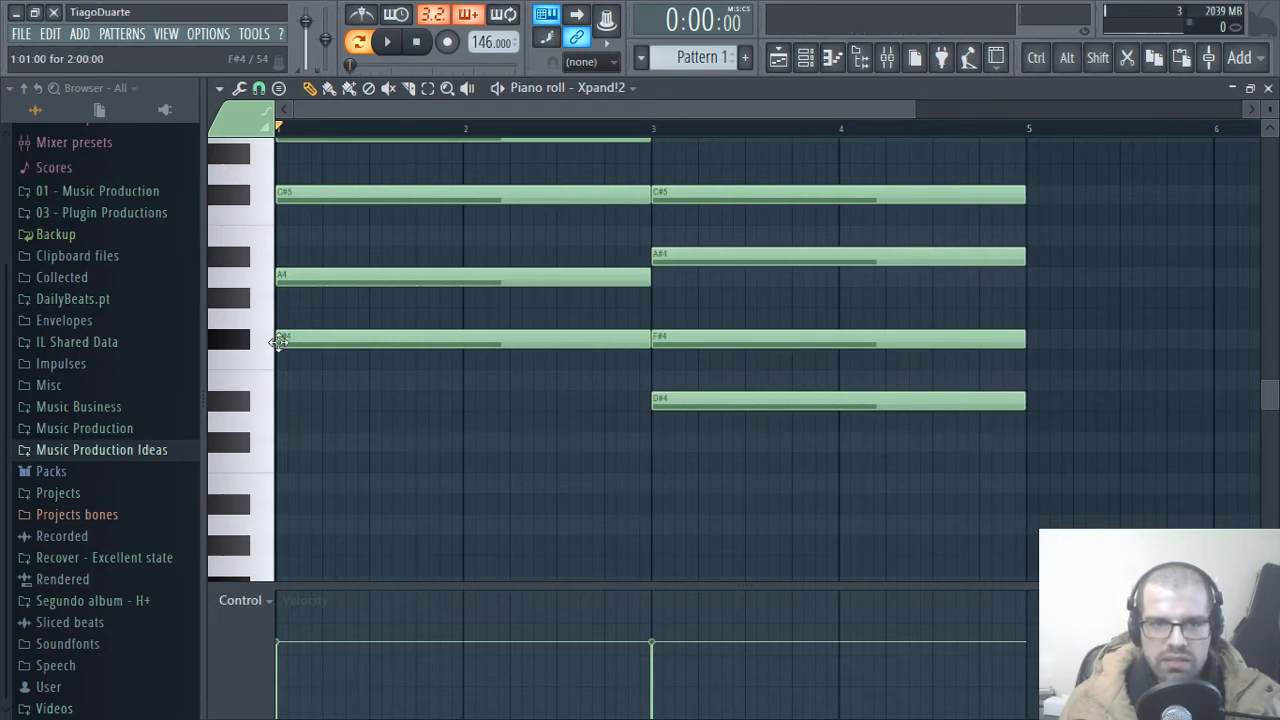
Step: Play back the F#4 and D#4 chords in sequence to hear the transition
scroll(690, 394, "up", 2)
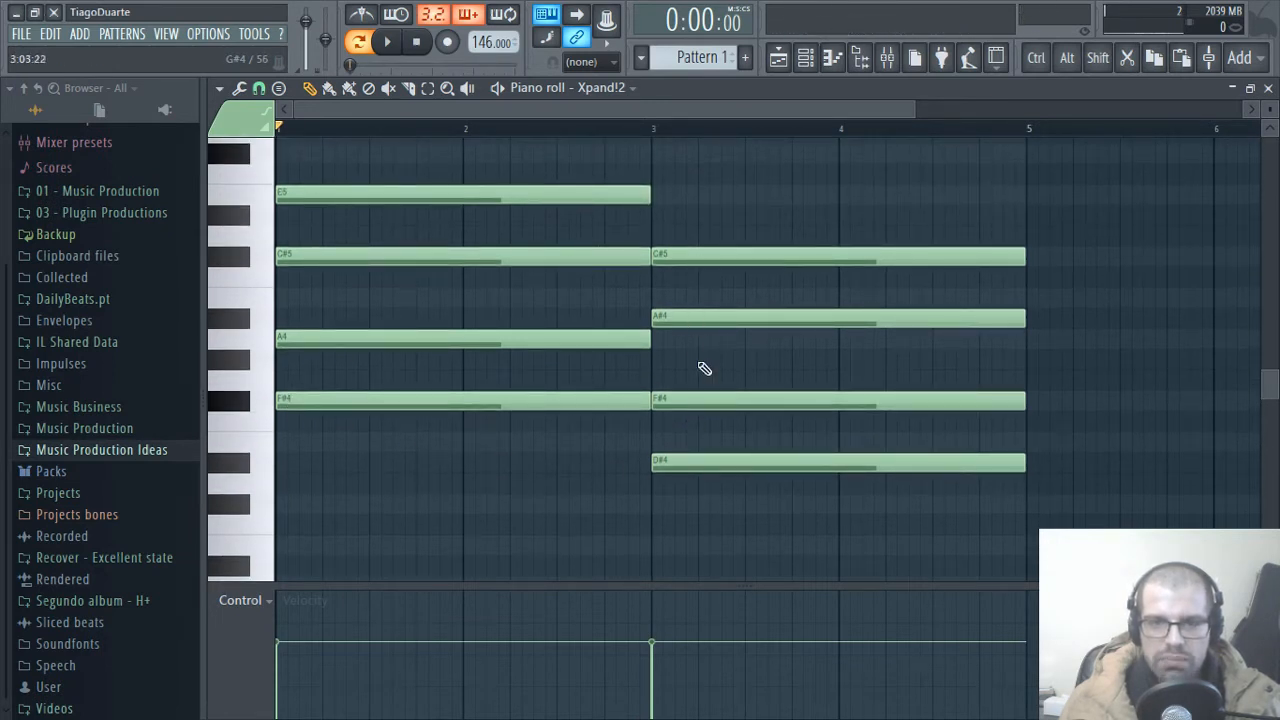
scroll(706, 372, "down", 3)
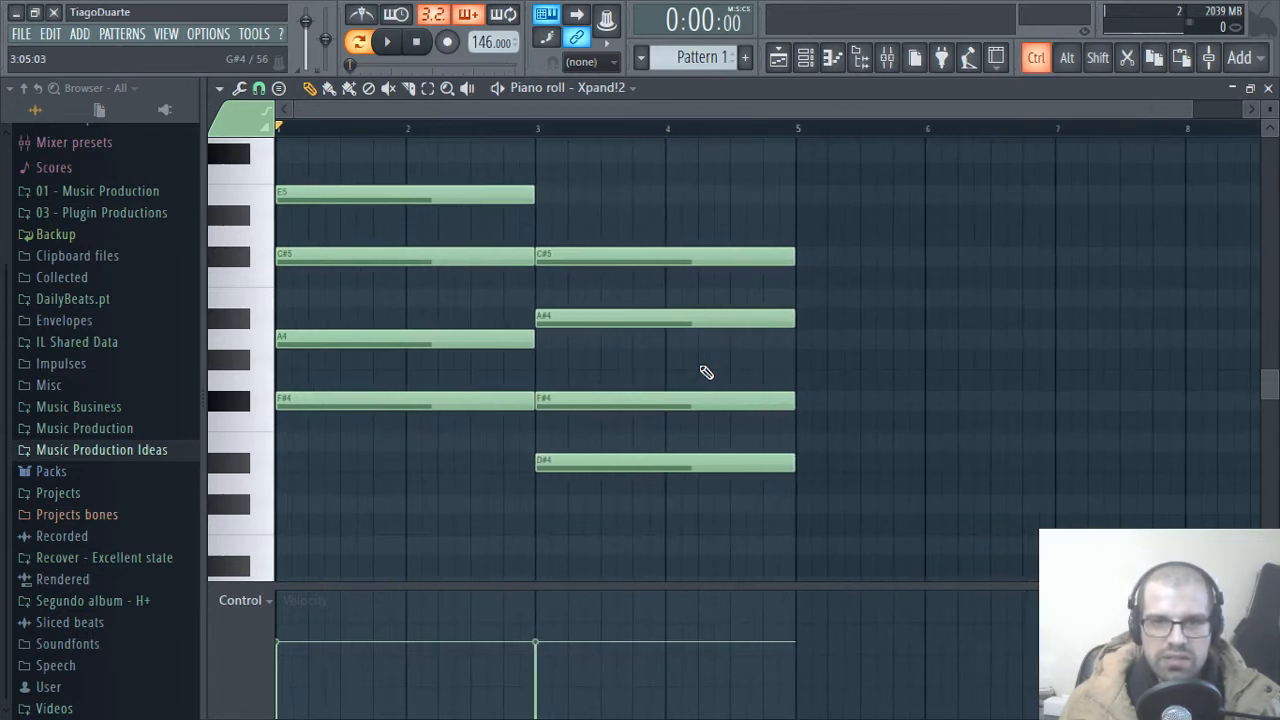
key("space")
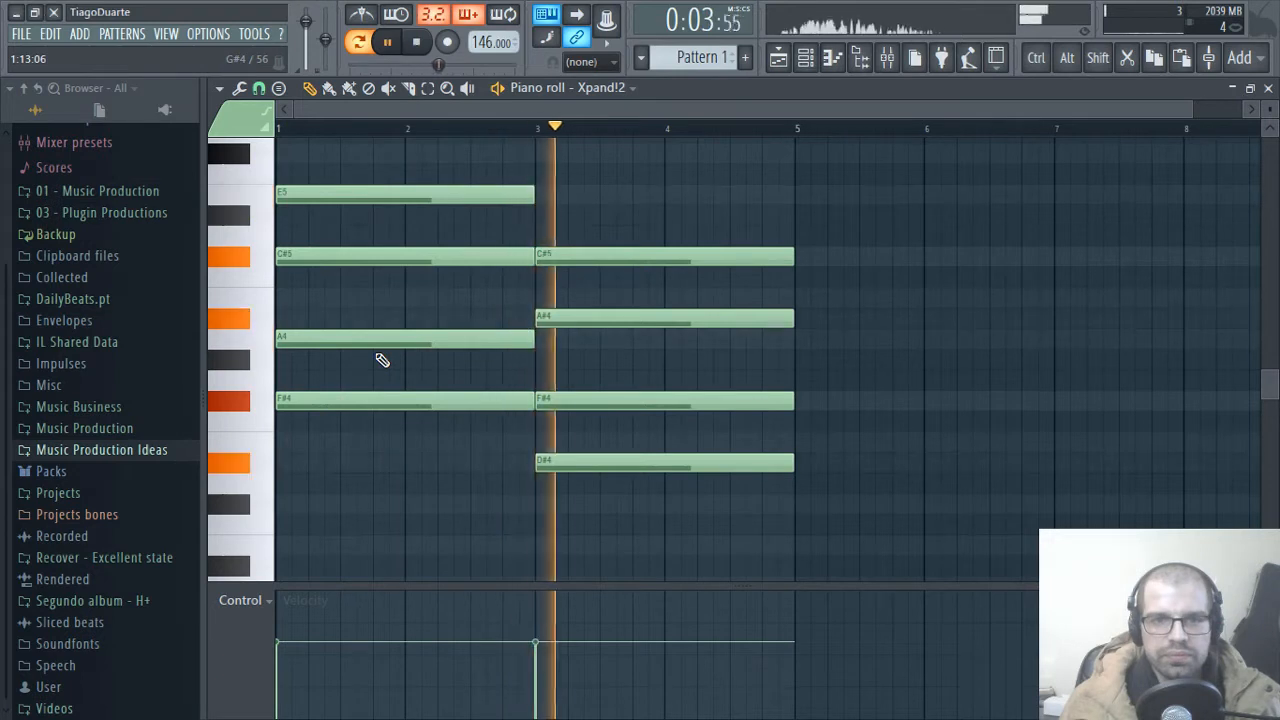
key("space")
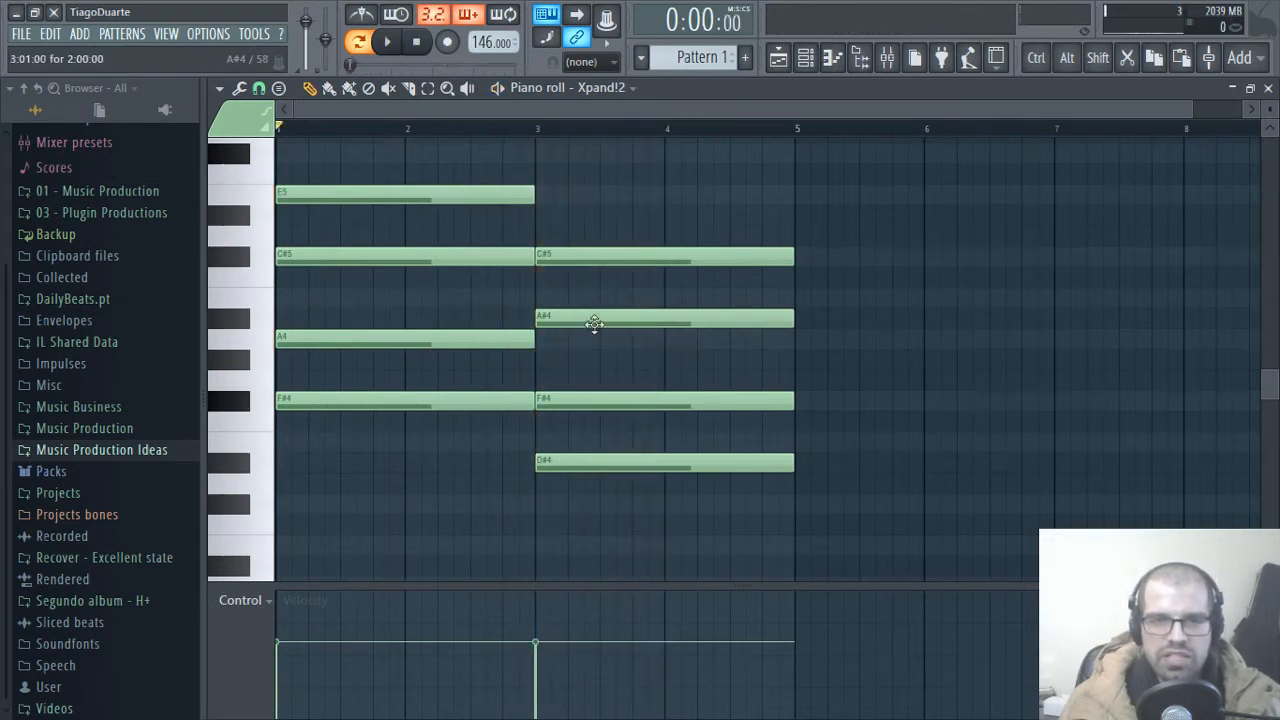
Step: Lower the second chord's A#4 to A4 and its D#4 to C#4, and listen to the change
left_click_drag(594, 320, 591, 338)
left_click_drag(579, 460, 575, 506)
key("space")
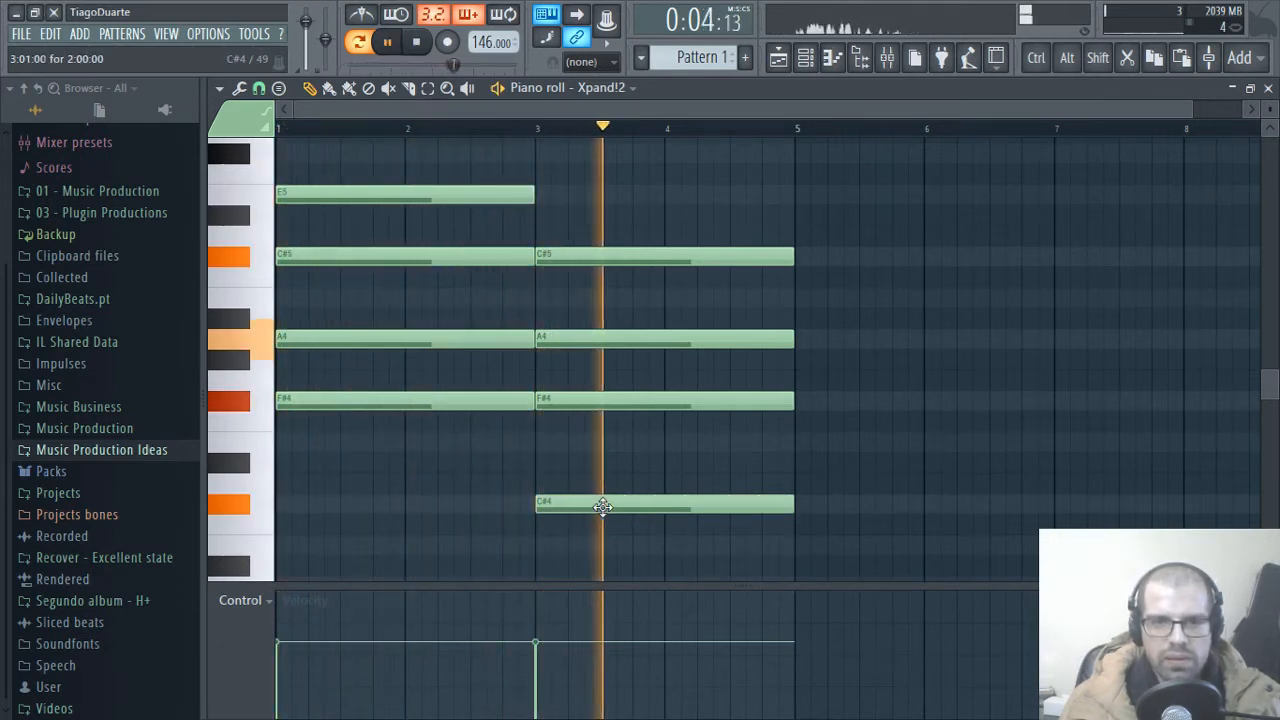
key("space")
Step: Try the second chord with its bottom note raised to E4 and play it back
left_click_drag(601, 508, 604, 448)
key("space")
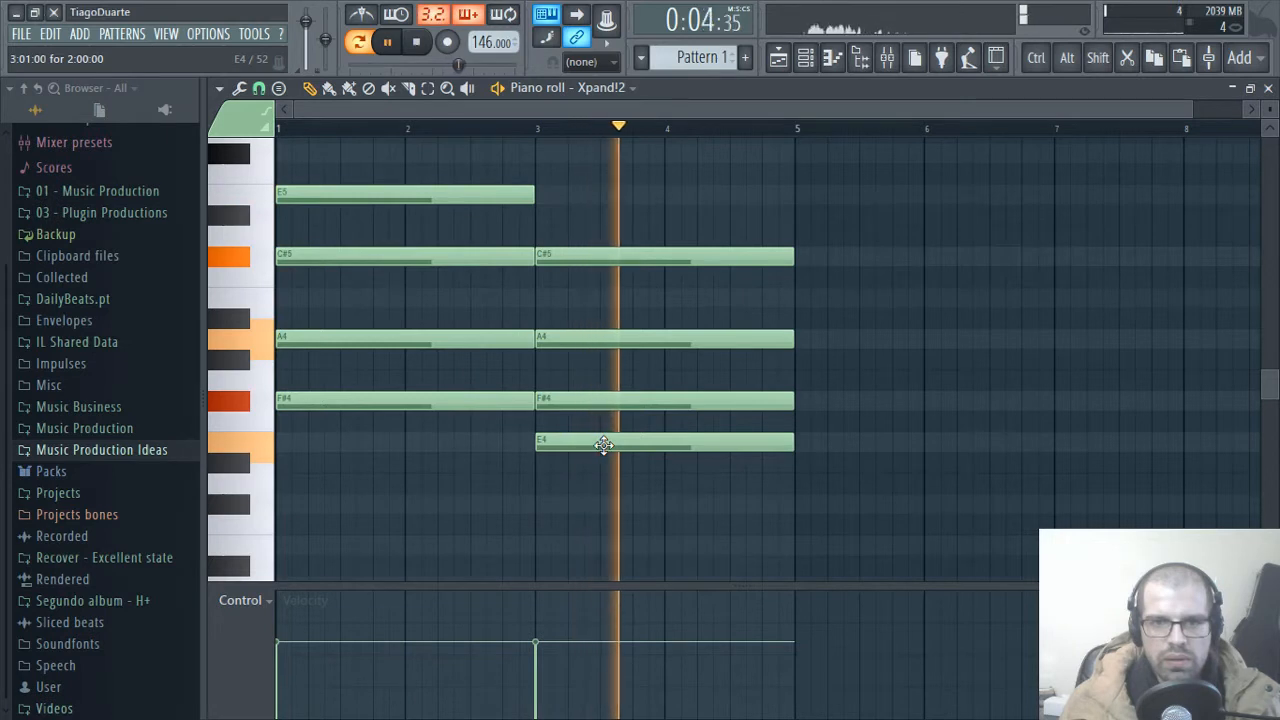
key("space")
Step: Copy the whole first chord to bar 5, transposed down five semitones so that it starts on C#4
scroll(794, 480, "down", 1)
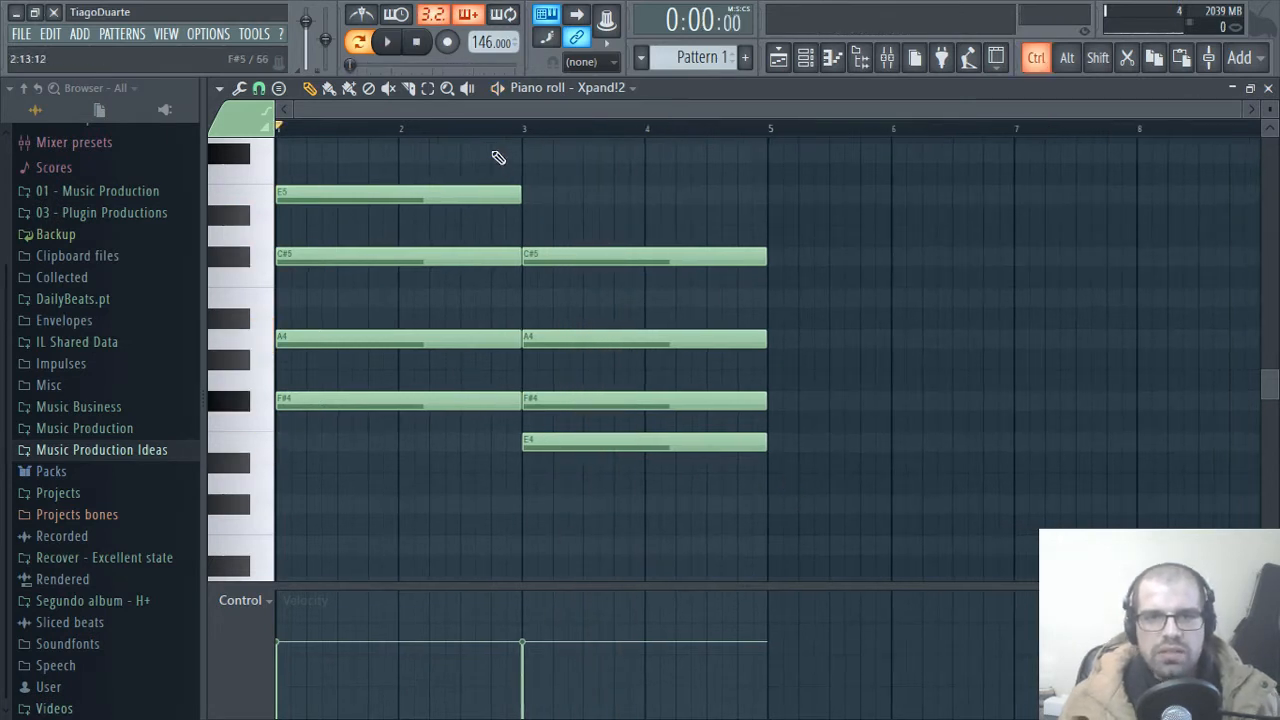
left_click_drag(448, 146, 460, 430)
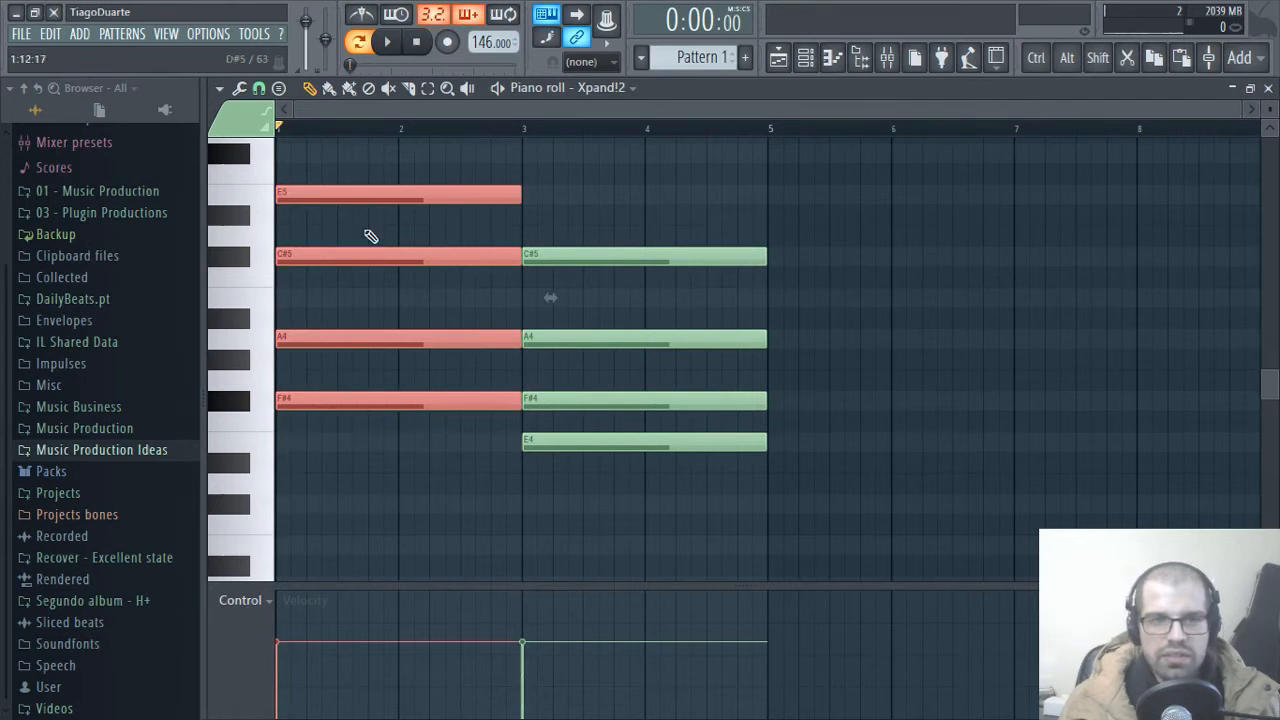
left_click_drag(298, 400, 818, 408)
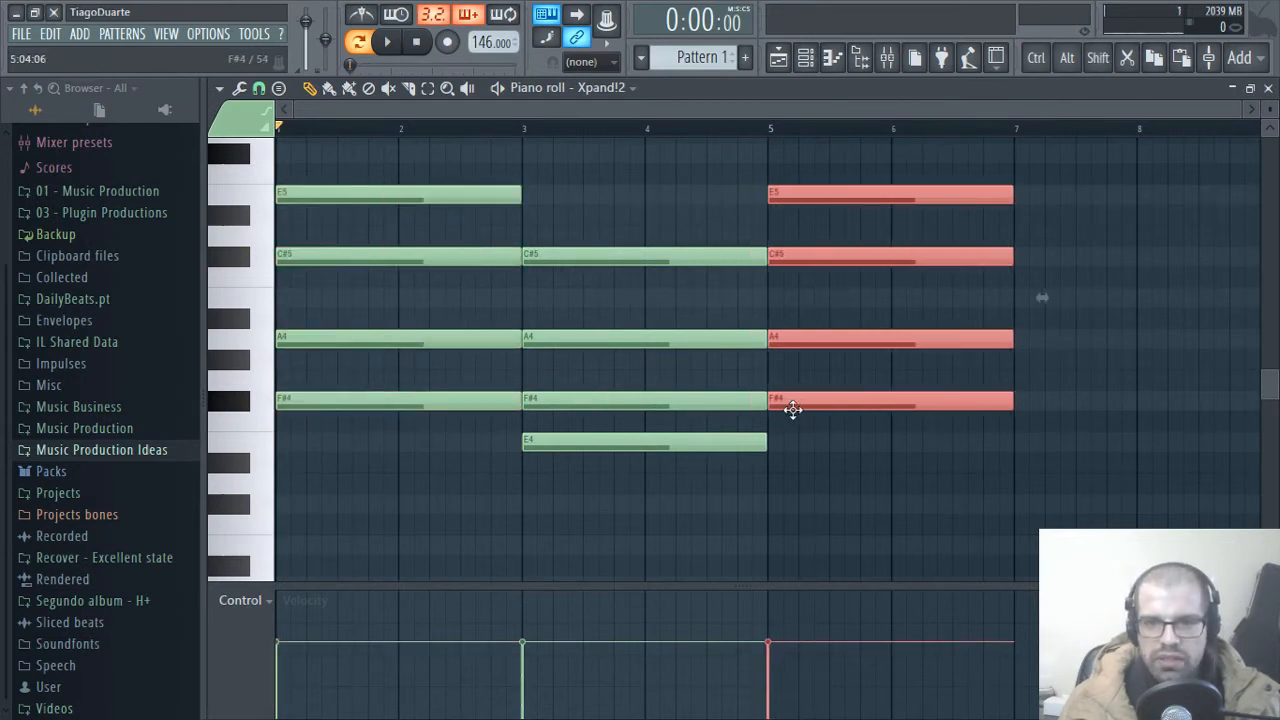
left_click_drag(792, 409, 792, 500)
left_click(803, 487, "ctrl")
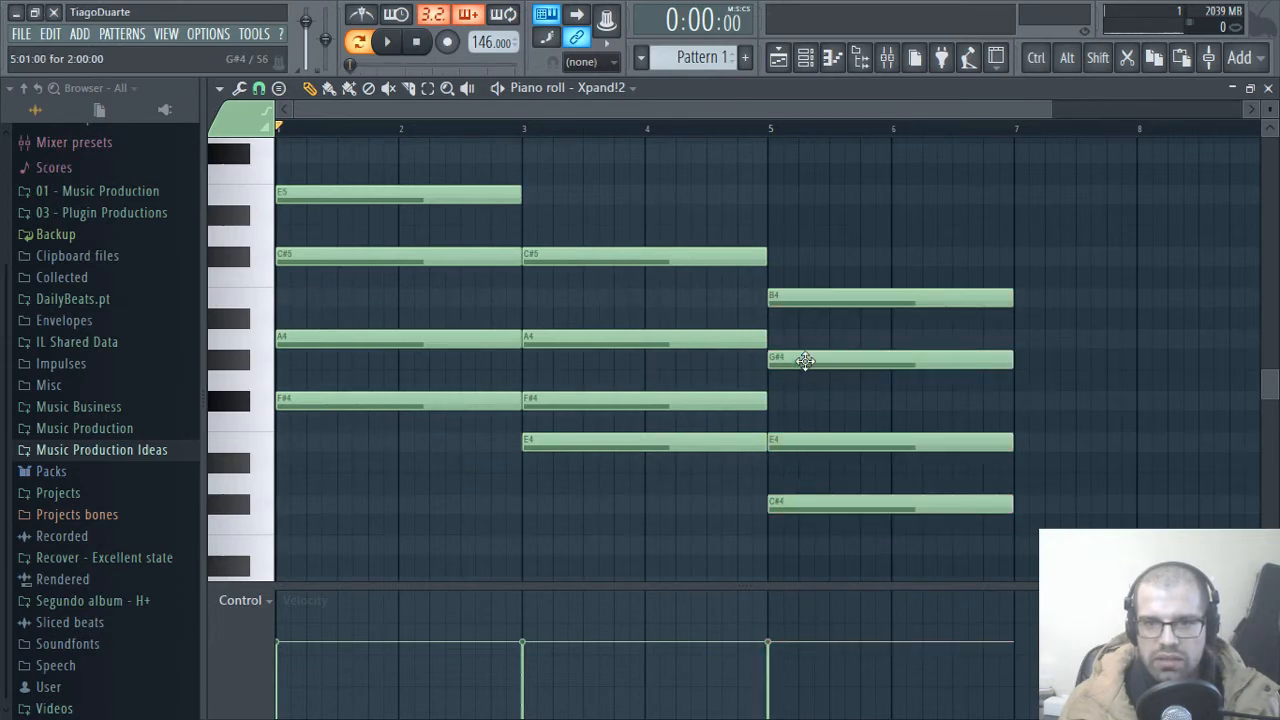
Step: Audition the chords at bars 3 and 5 one after another
scroll(845, 437, "right", 5)
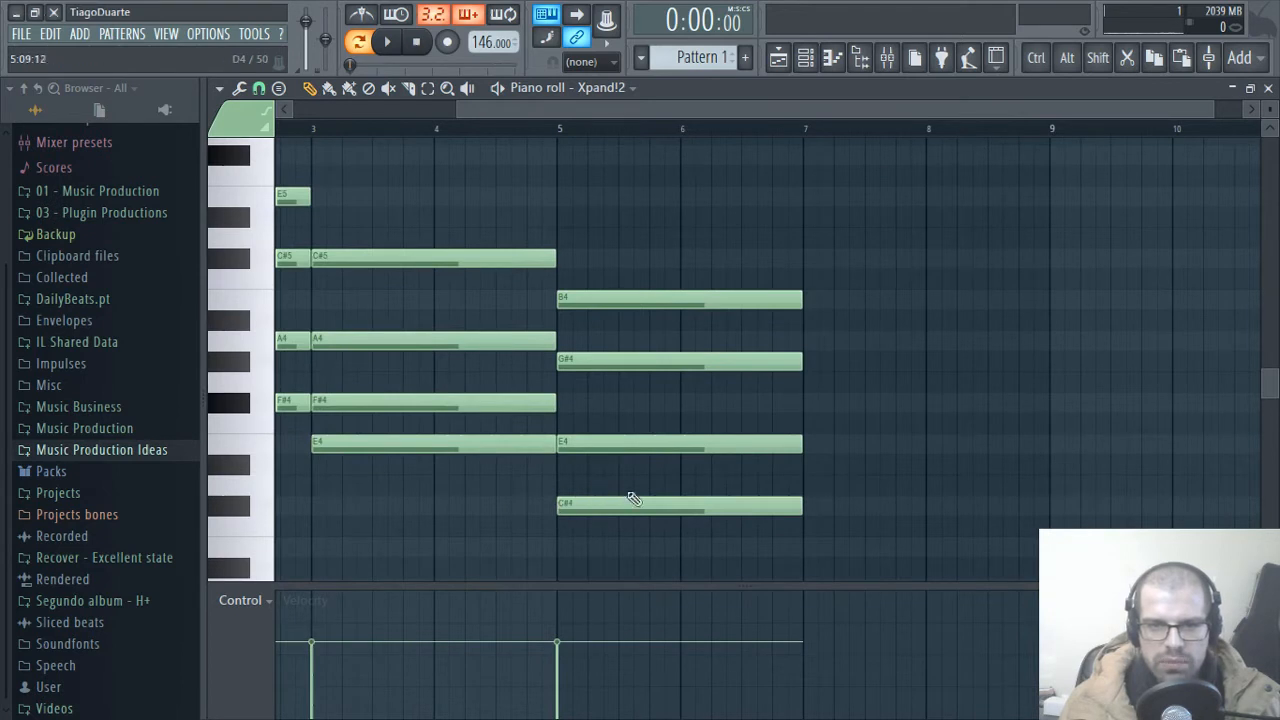
right_click(631, 480, "alt")
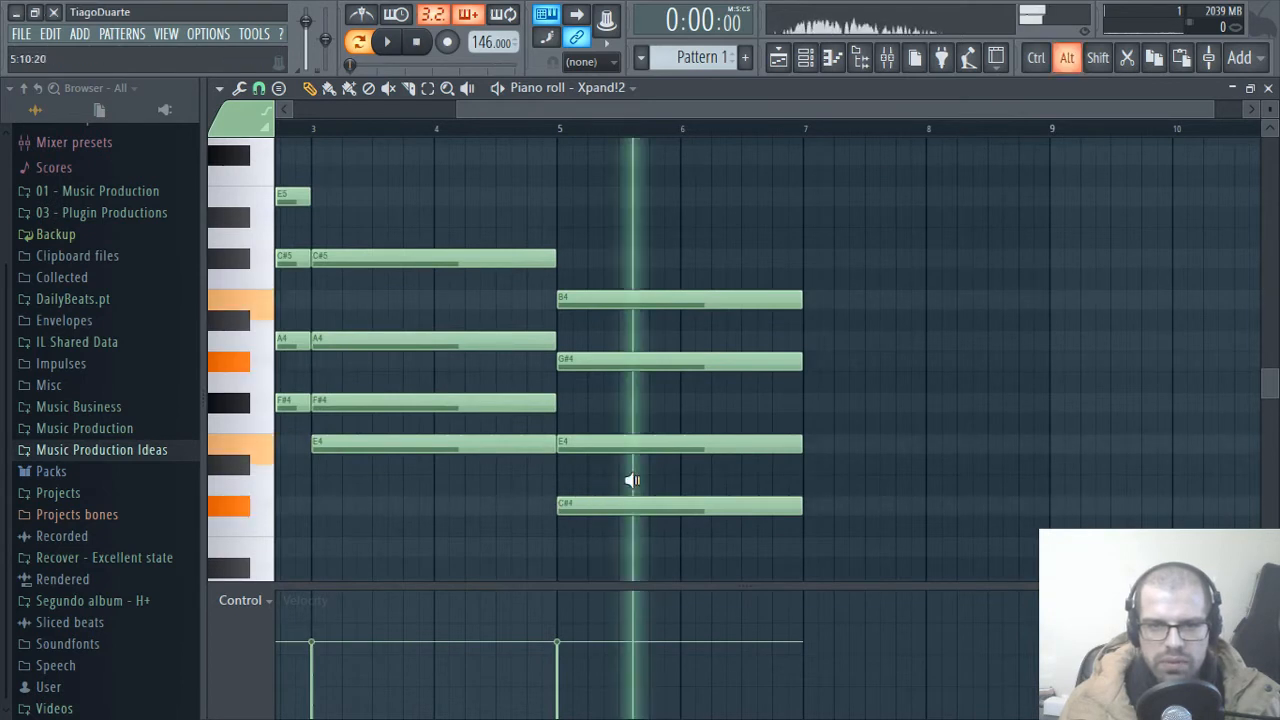
right_click(442, 362, "alt")
right_click(623, 398, "alt")
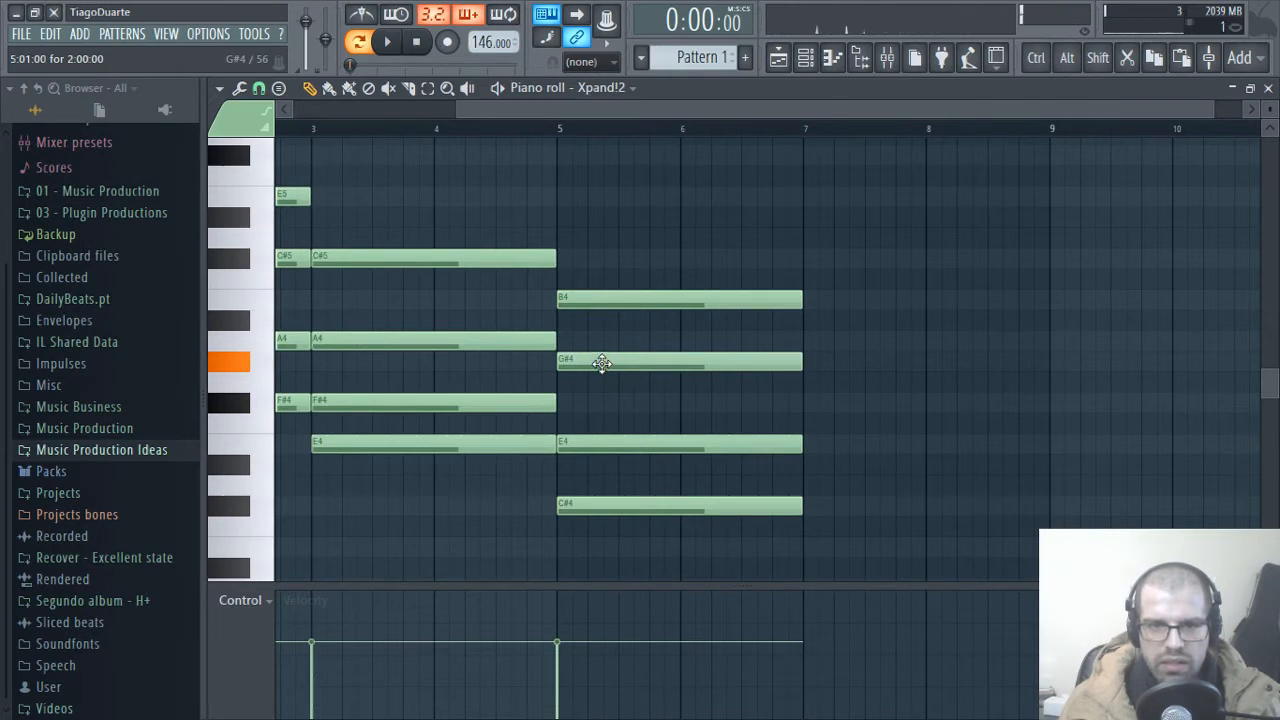
Step: Copy the whole first chord to bar 7, transposed down seven semitones so that it starts on B3
scroll(601, 362, "left", 4)
scroll(690, 405, "down", 2)
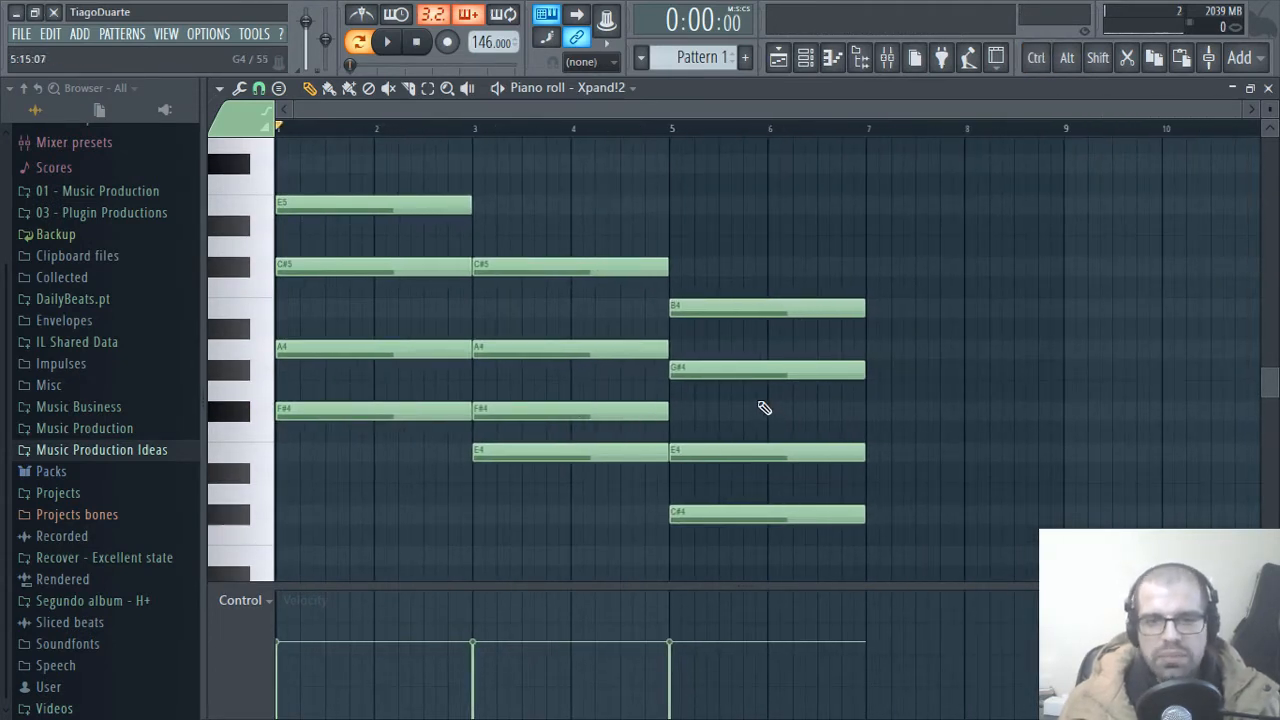
left_click_drag(378, 408, 342, 181)
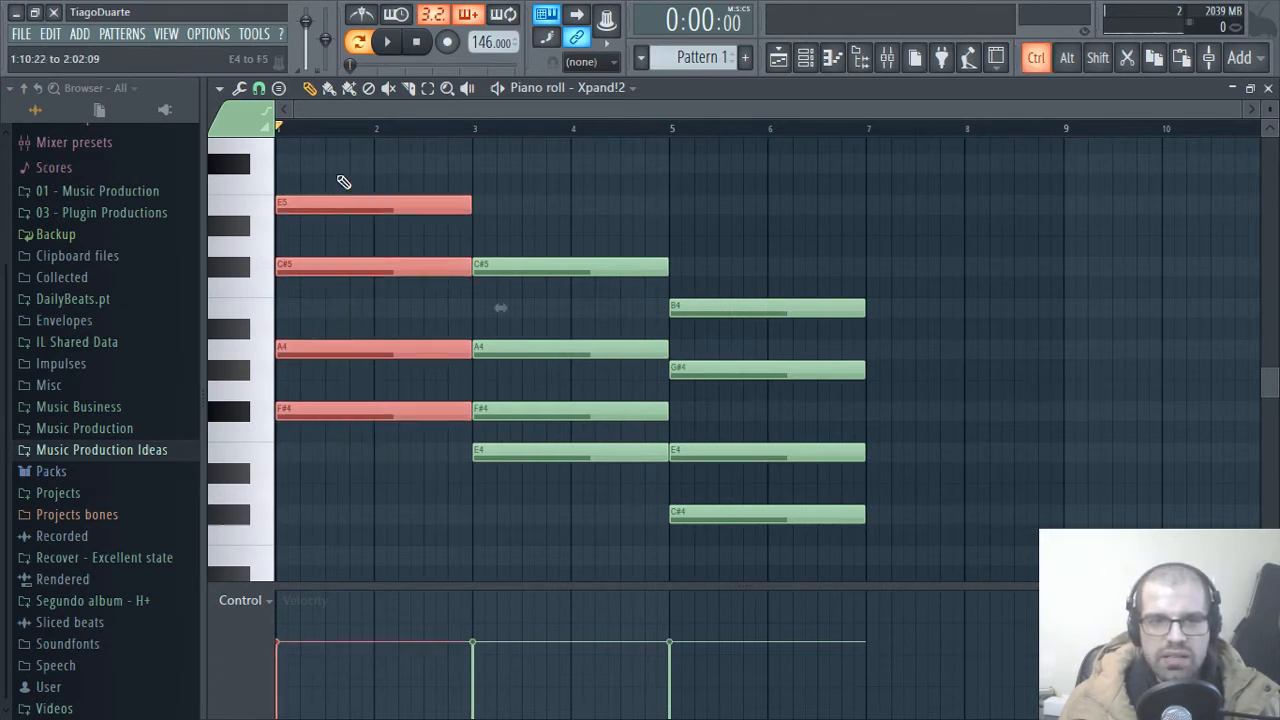
left_click_drag(312, 414, 907, 505)
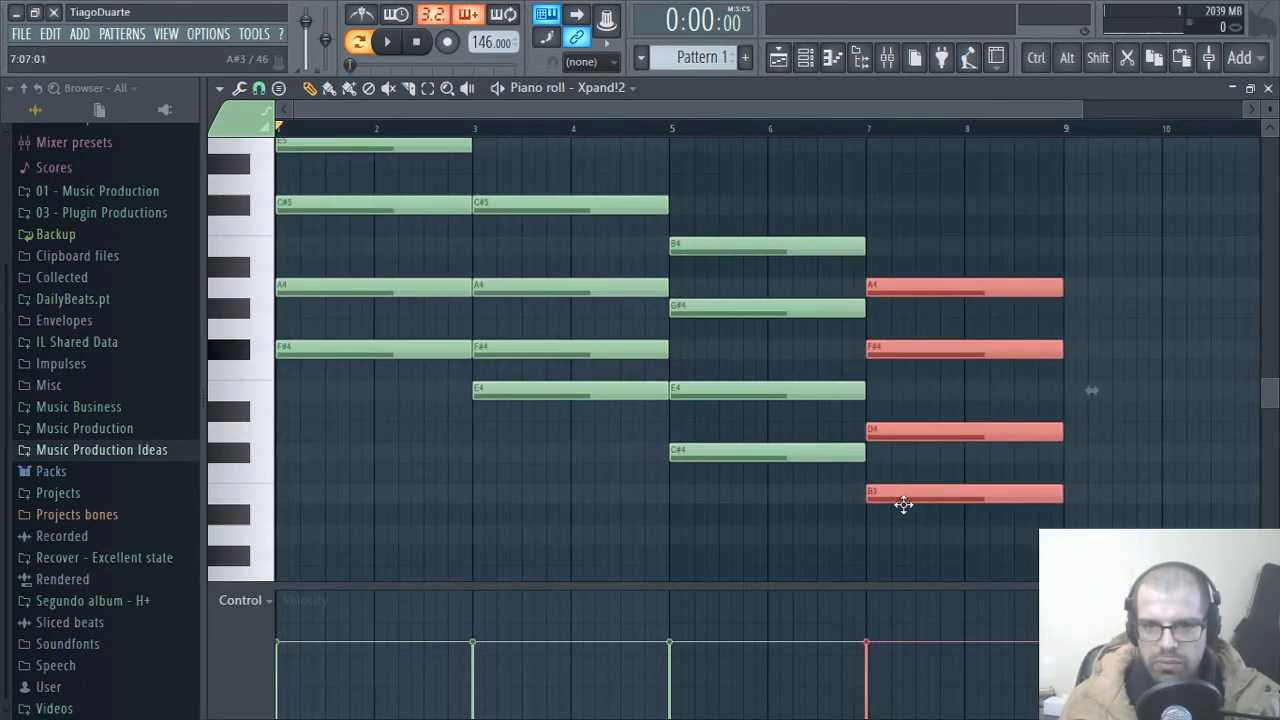
left_click(930, 473)
left_click(937, 460, "alt")
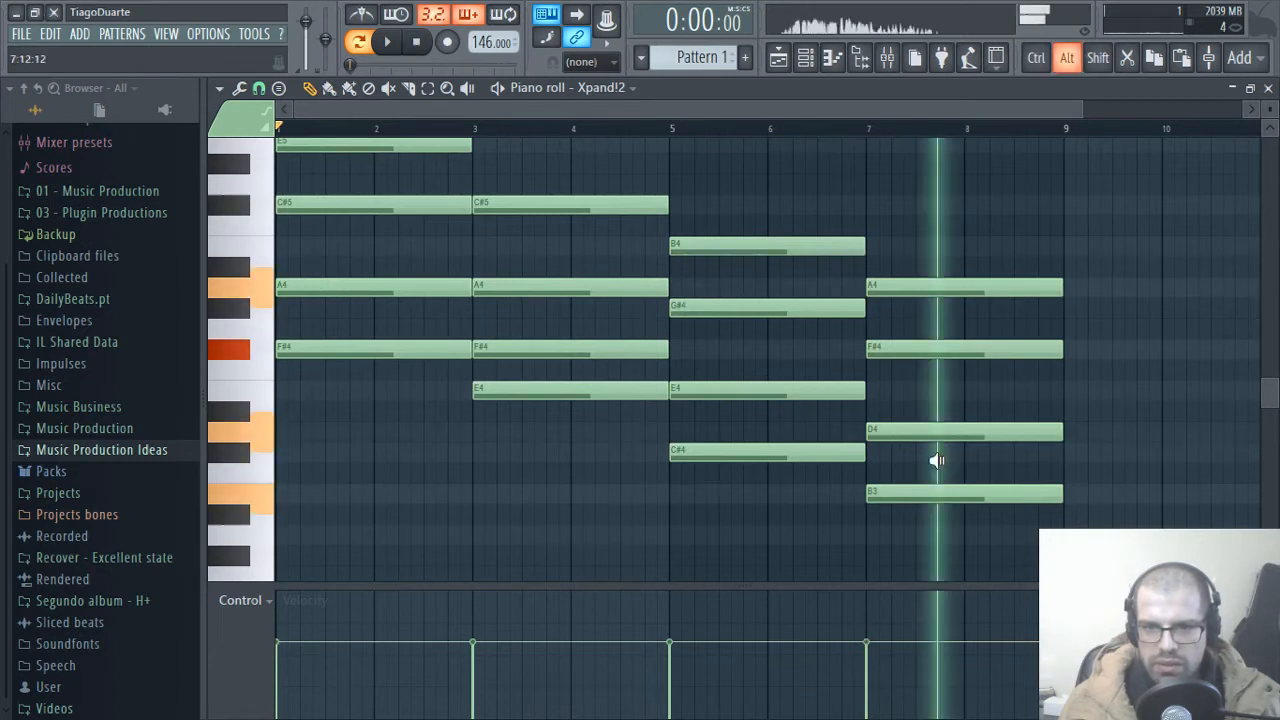
Step: Audition each of the four chords in order, from bar 1 to bar 7
left_click(392, 420, "alt")
left_click(645, 459, "alt")
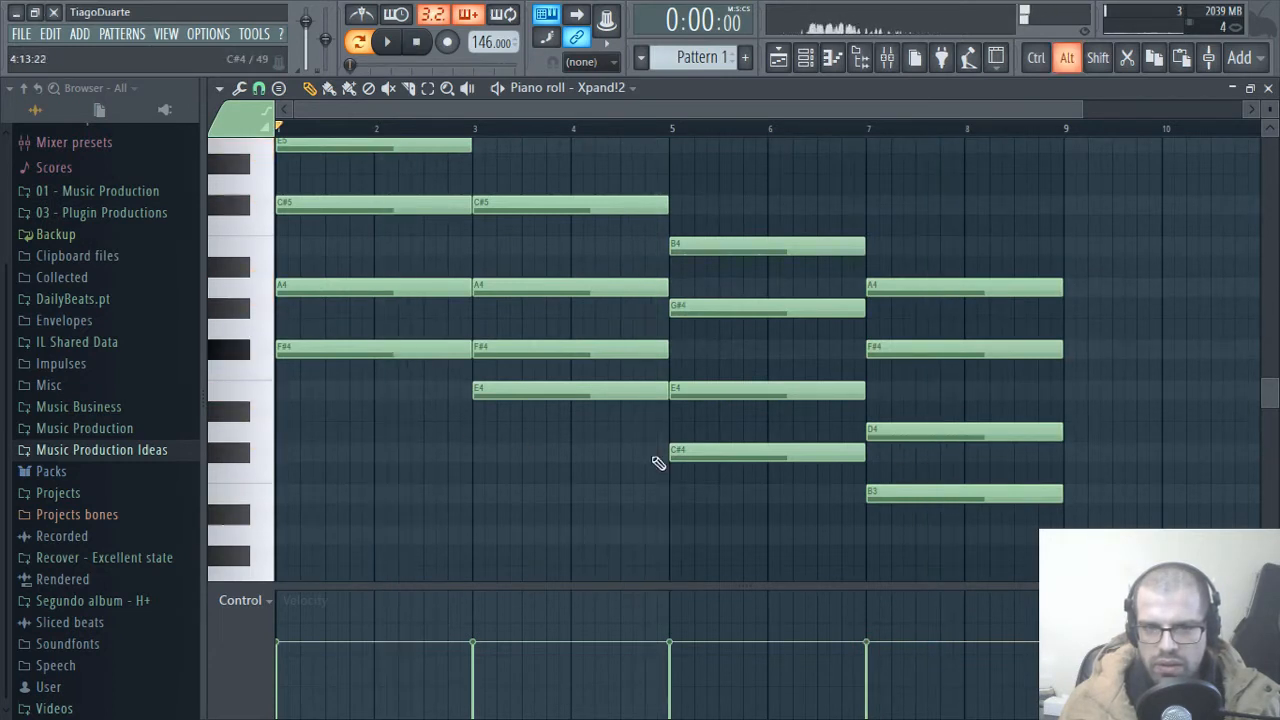
left_click(757, 417, "alt")
left_click(970, 402, "alt")
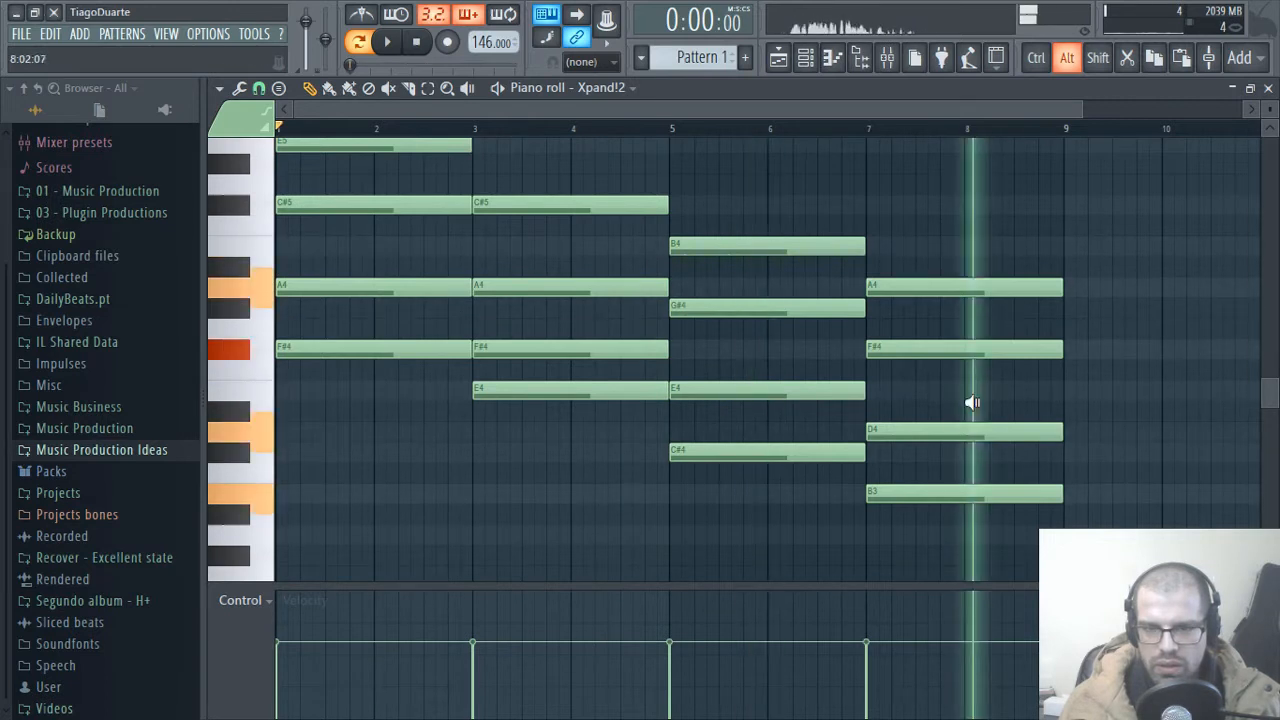
scroll(561, 320, "up", 1)
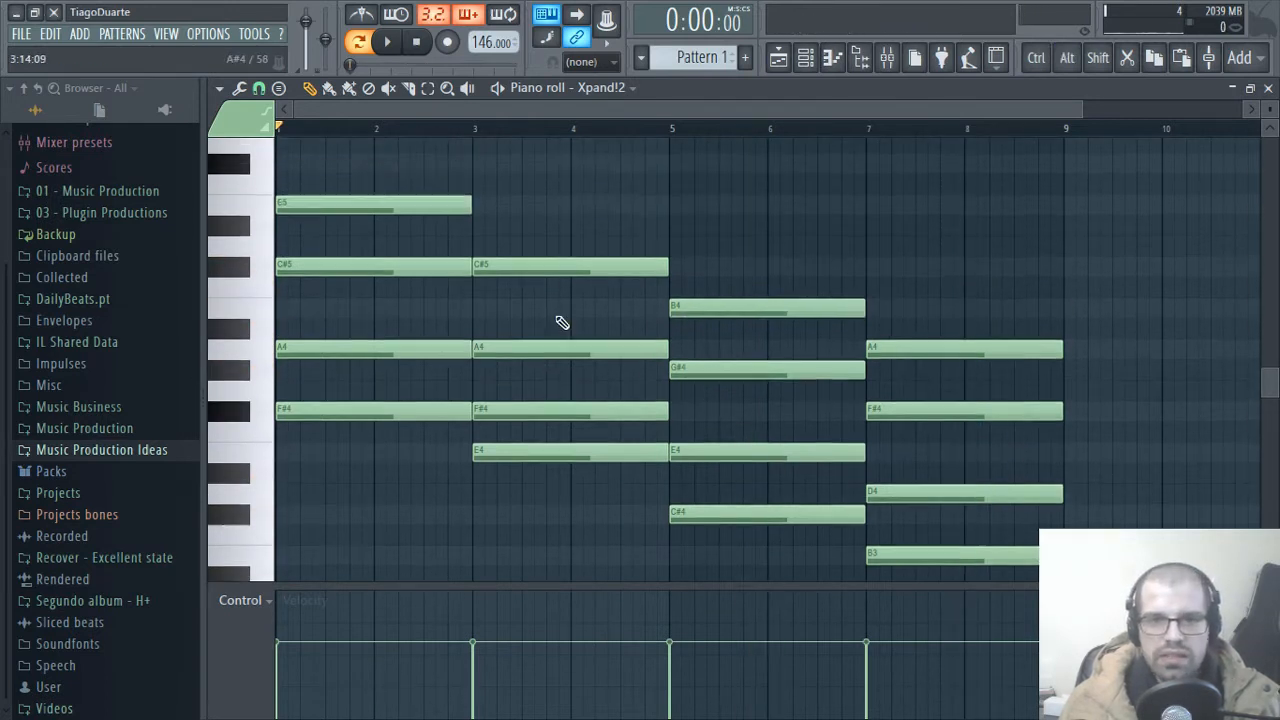
Step: Play back the four-chord progression from the start and stop it
scroll(560, 320, "down", 1)
scroll(561, 321, "up", 1)
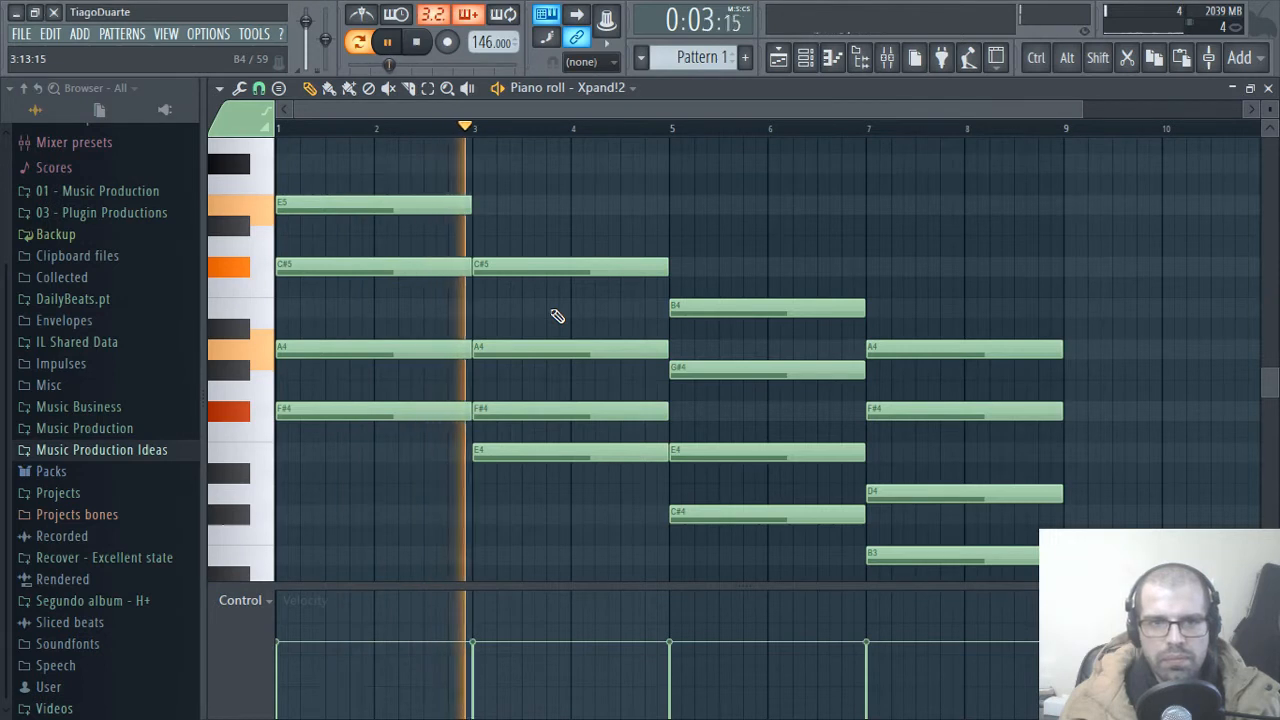
key("space")
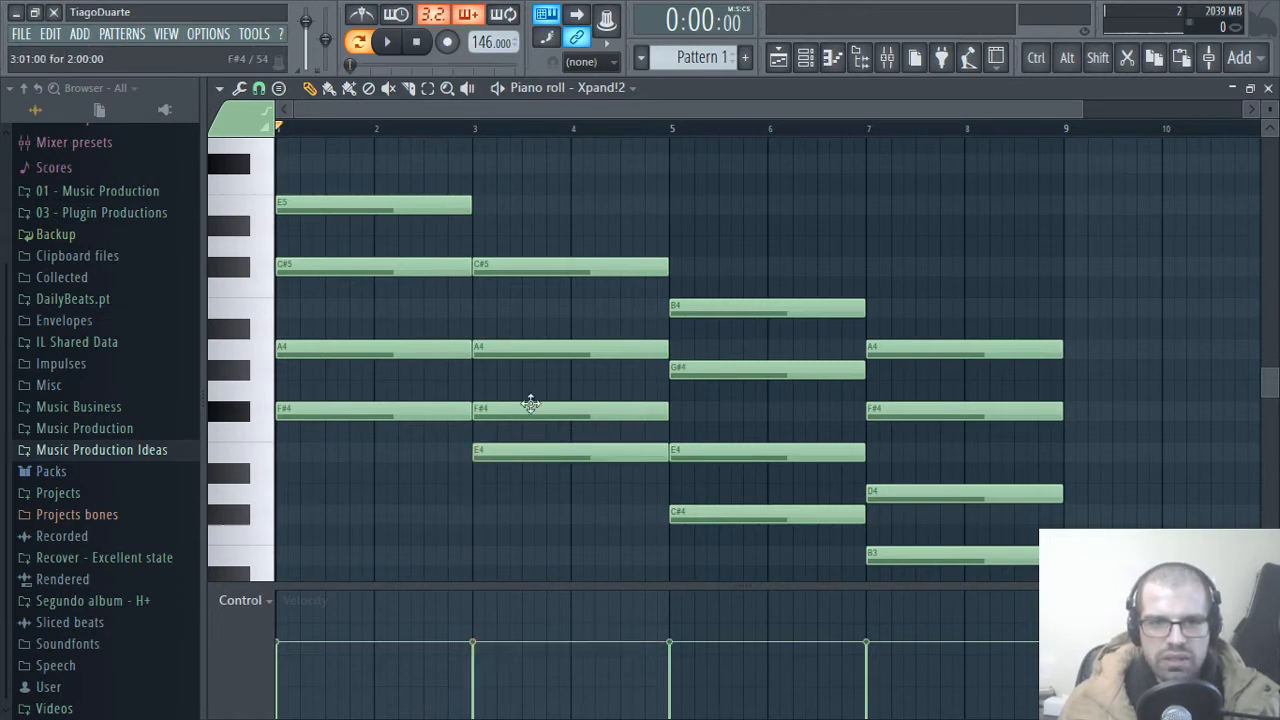
Step: Lower the second chord's E4 note to C#4 at bar 3 and audition the chord
left_click_drag(530, 340, 529, 305)
left_click(533, 352, "alt")
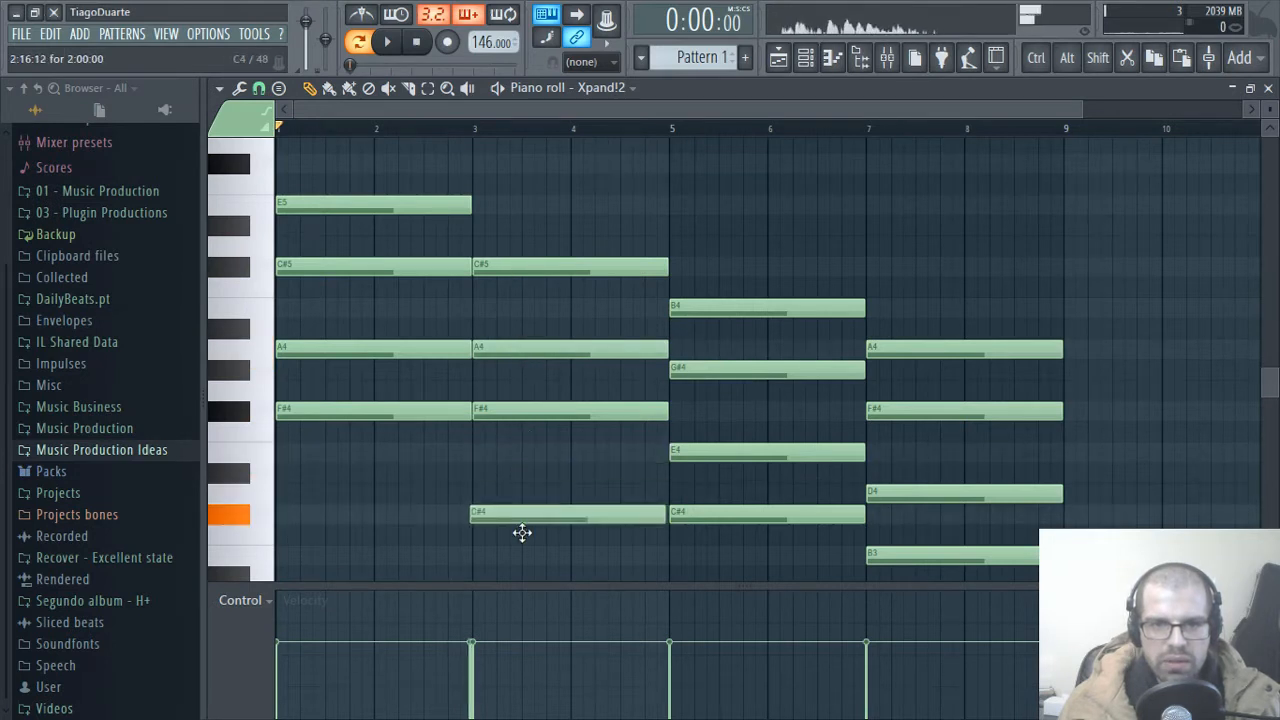
left_click(512, 457, "alt")
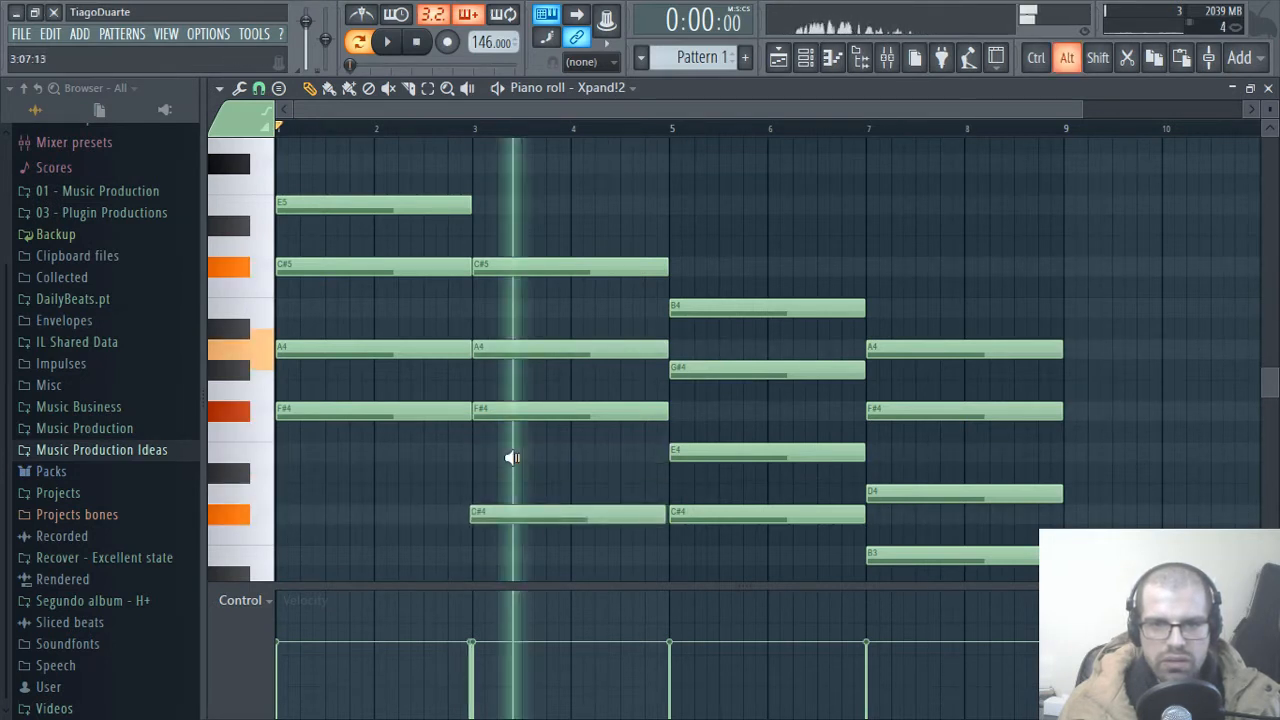
Step: Play the revised progression in a loop while looking over its notes from highest to lowest
key("space")
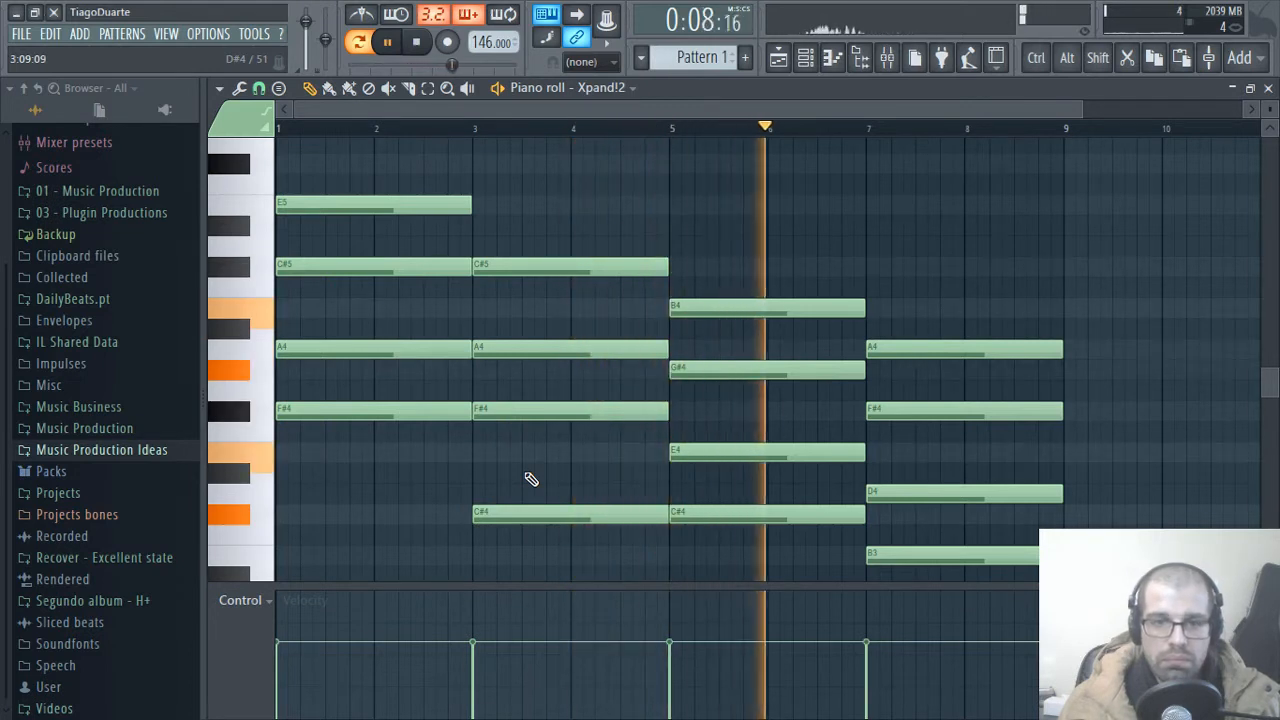
scroll(531, 474, "down", 2)
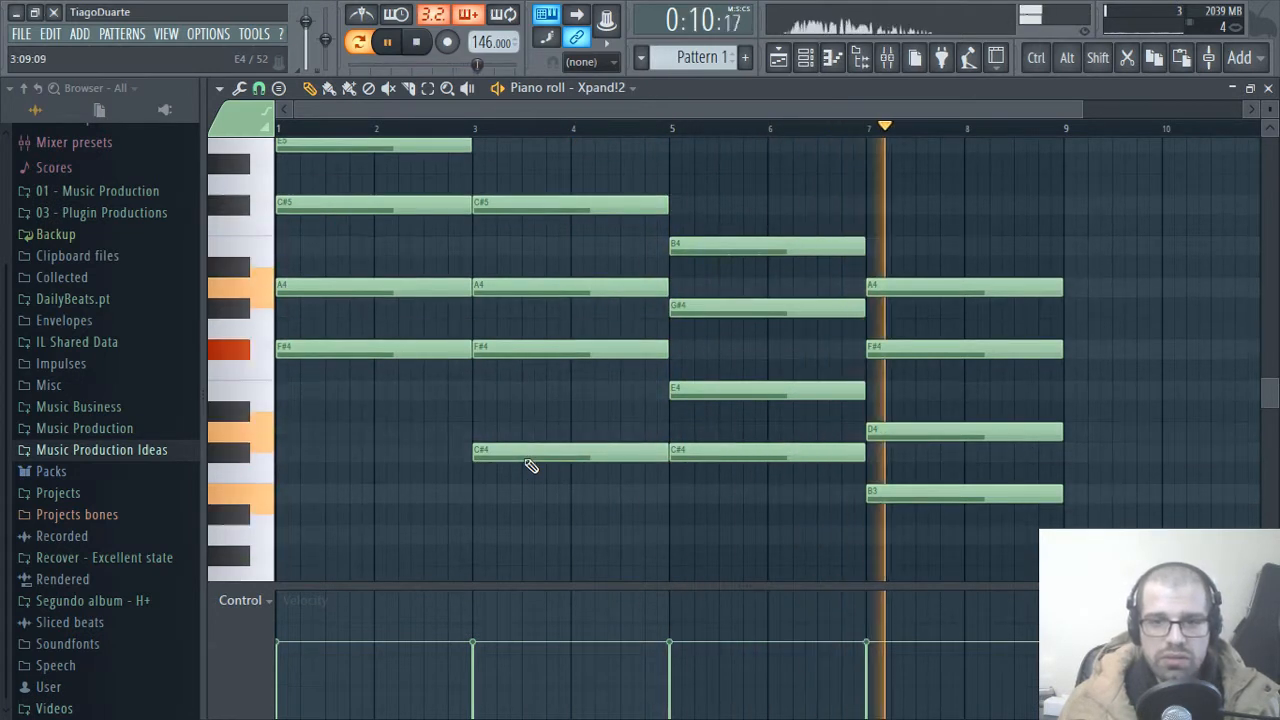
scroll(523, 453, "up", 2)
scroll(523, 456, "down", 2)
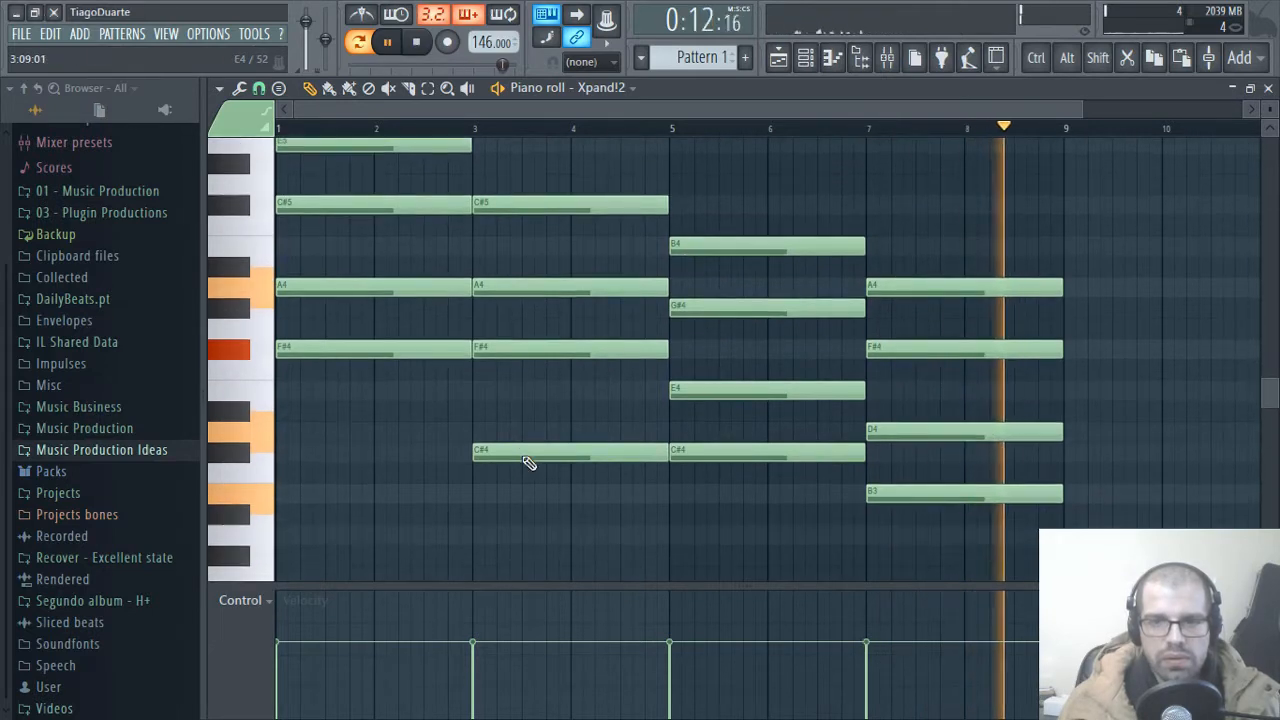
scroll(526, 463, "up", 2)
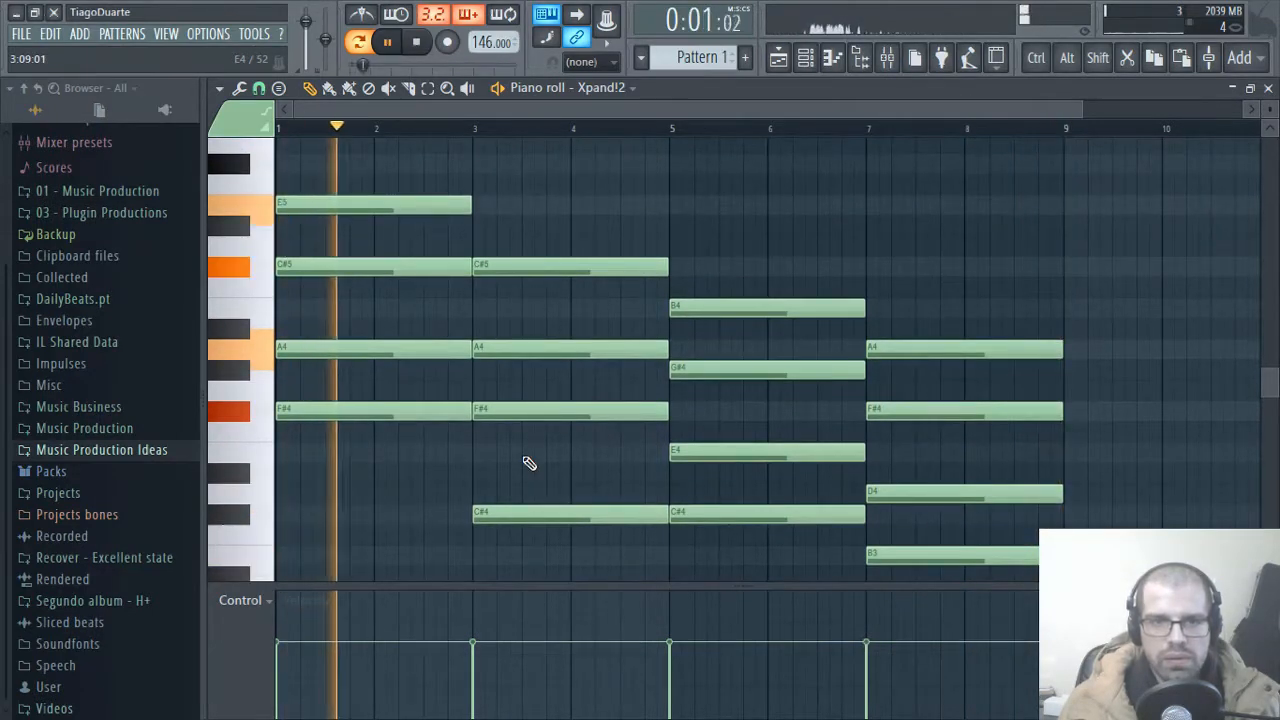
scroll(530, 463, "up", 8)
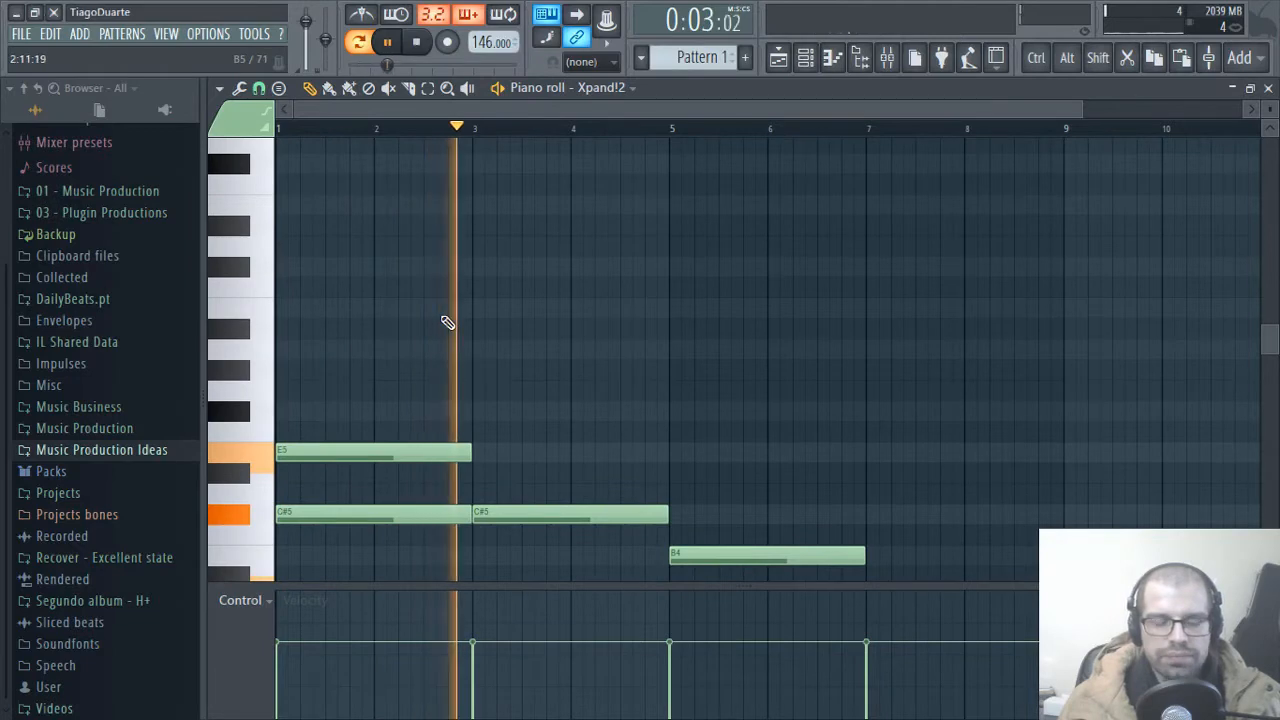
scroll(517, 340, "down", 6)
scroll(519, 340, "down", 4)
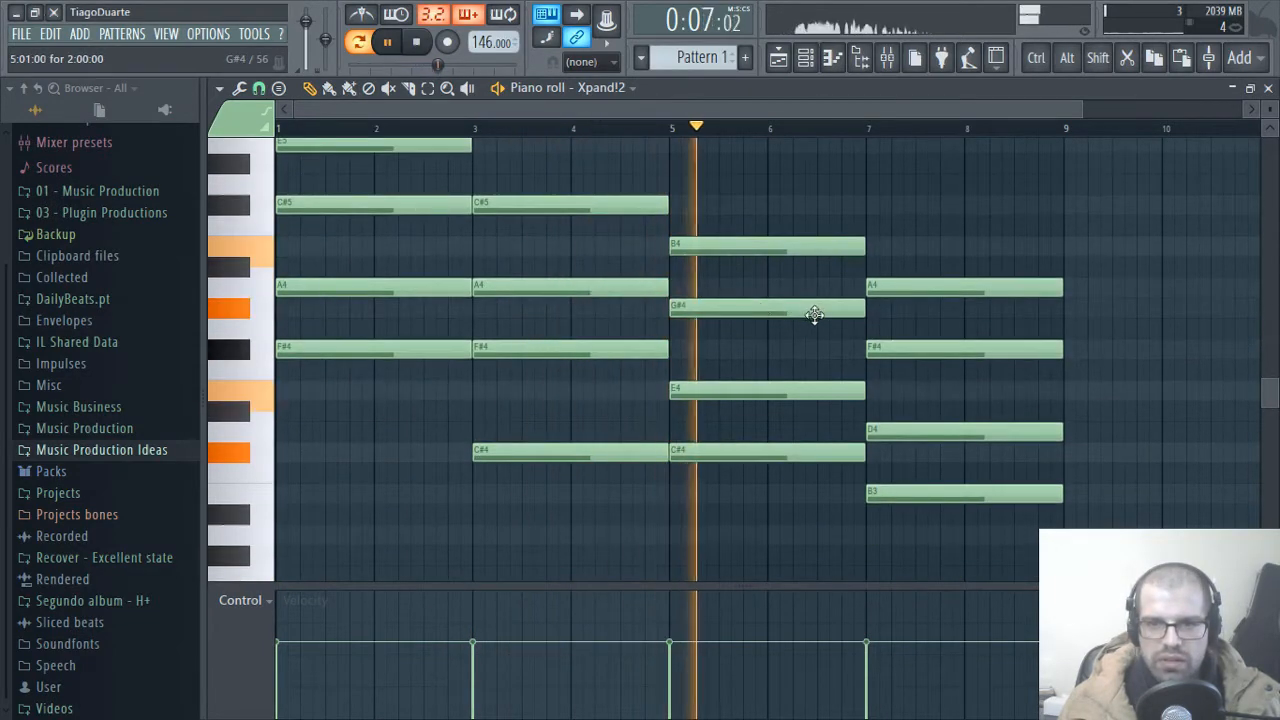
Step: Select the third chord's G#4 and the fourth chord's D4 together, and clear the selection
left_click_drag(786, 283, 774, 322)
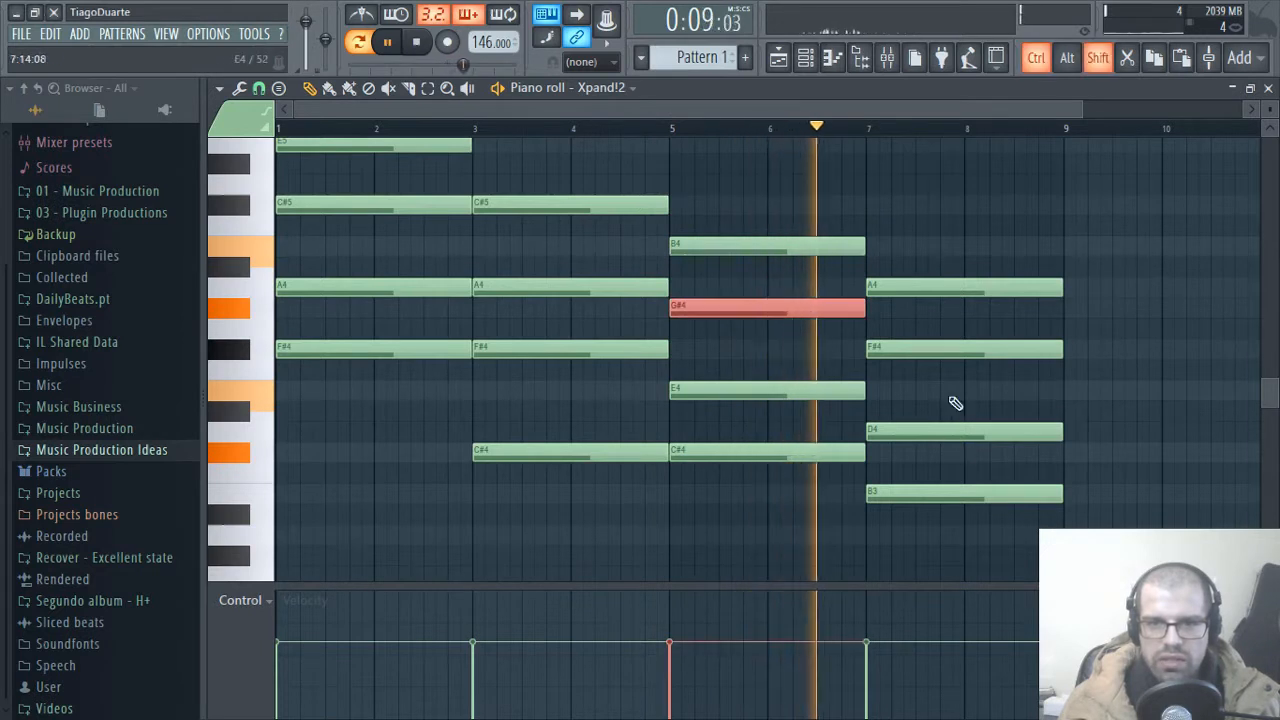
left_click_drag(952, 402, 910, 445)
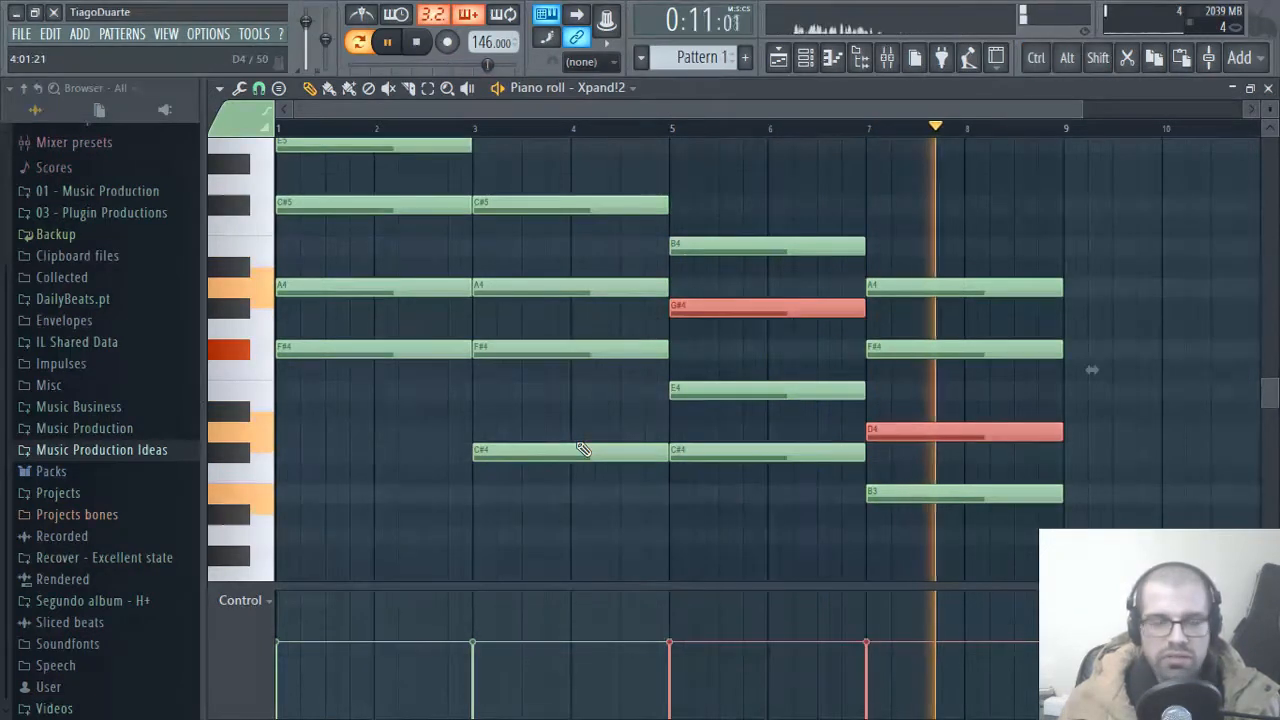
left_click(518, 420, "ctrl")
Step: Apply the Strum tool to all four chords with a small start-time offset and slight velocity variation, auditioning the result
scroll(682, 401, "up", 3)
scroll(682, 401, "down", 3)
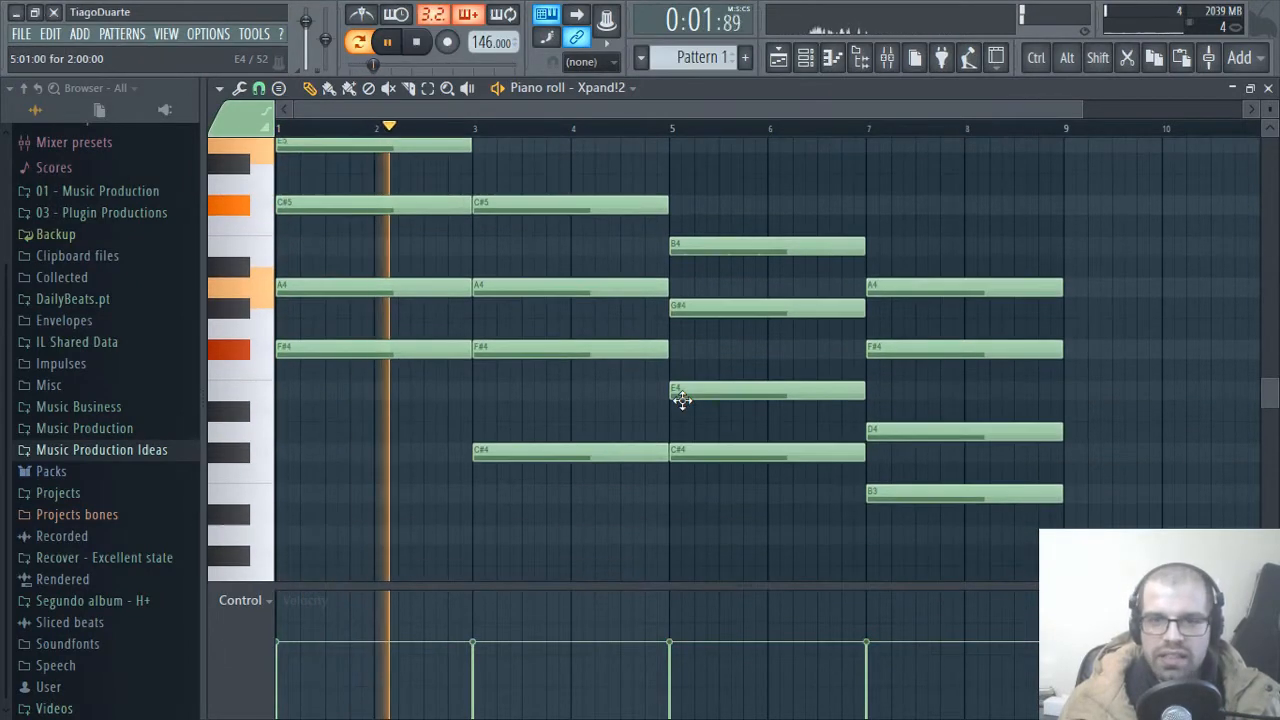
scroll(682, 401, "up", 3)
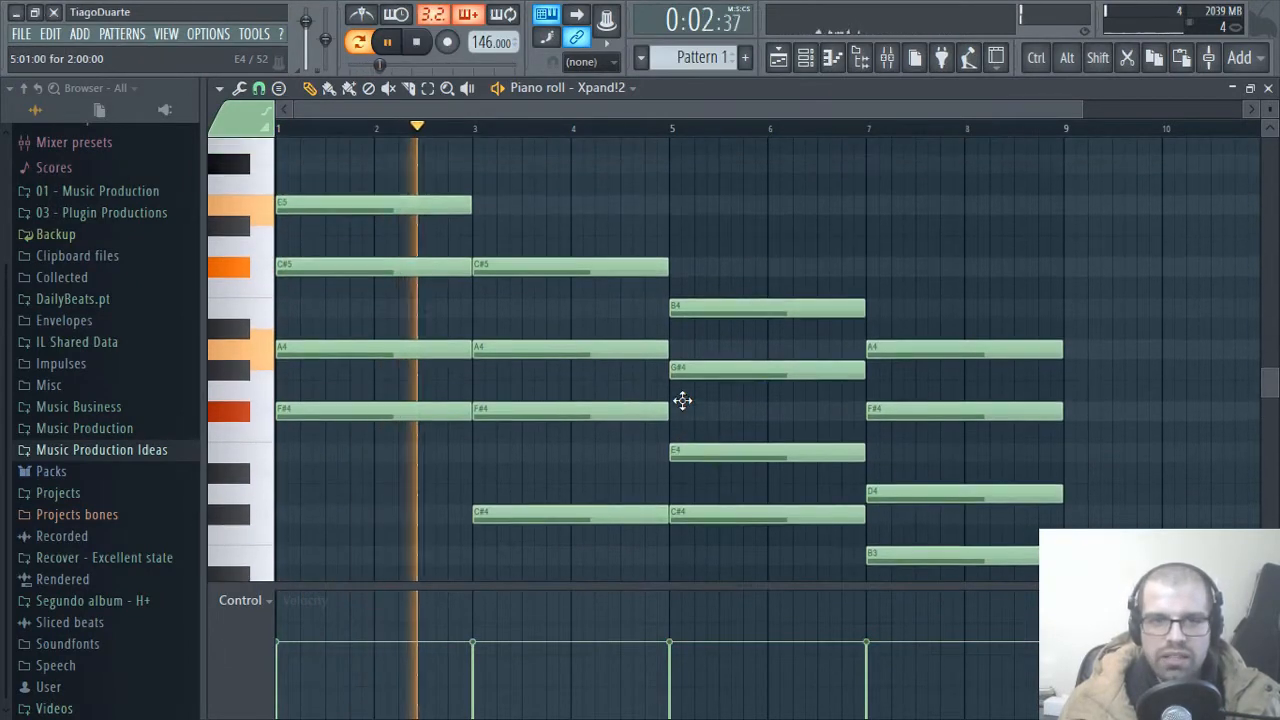
left_click(219, 89)
mouse_move(243, 148)
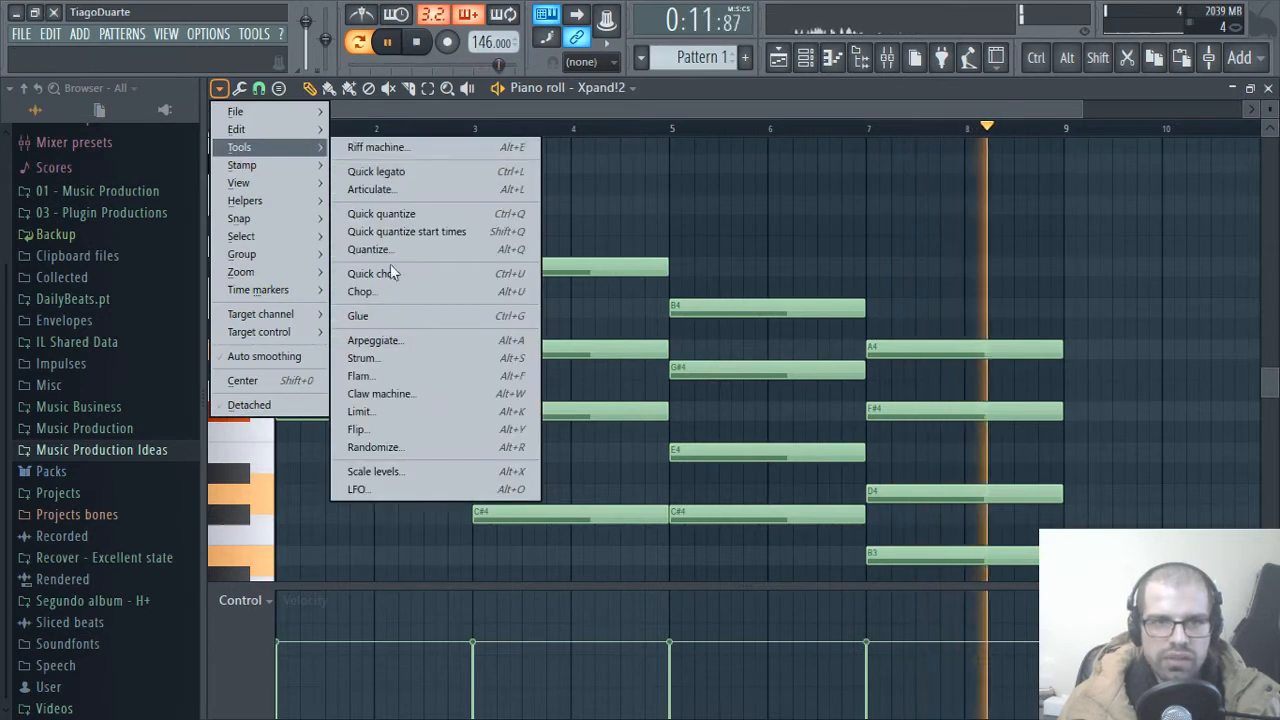
left_click(386, 357)
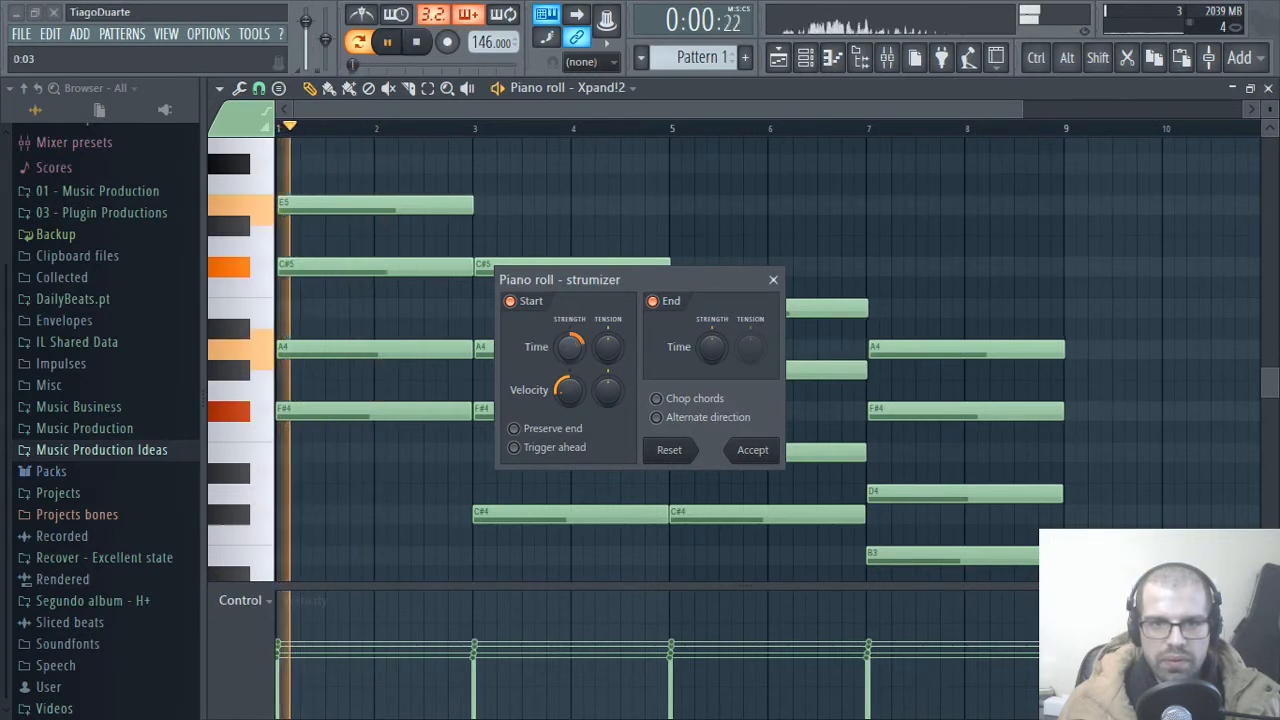
key("space")
mouse_move(567, 400)
left_mouse_down()
mouse_move(567, 420)
mouse_move(569, 355)
mouse_move(569, 391)
left_mouse_up()
key("space")
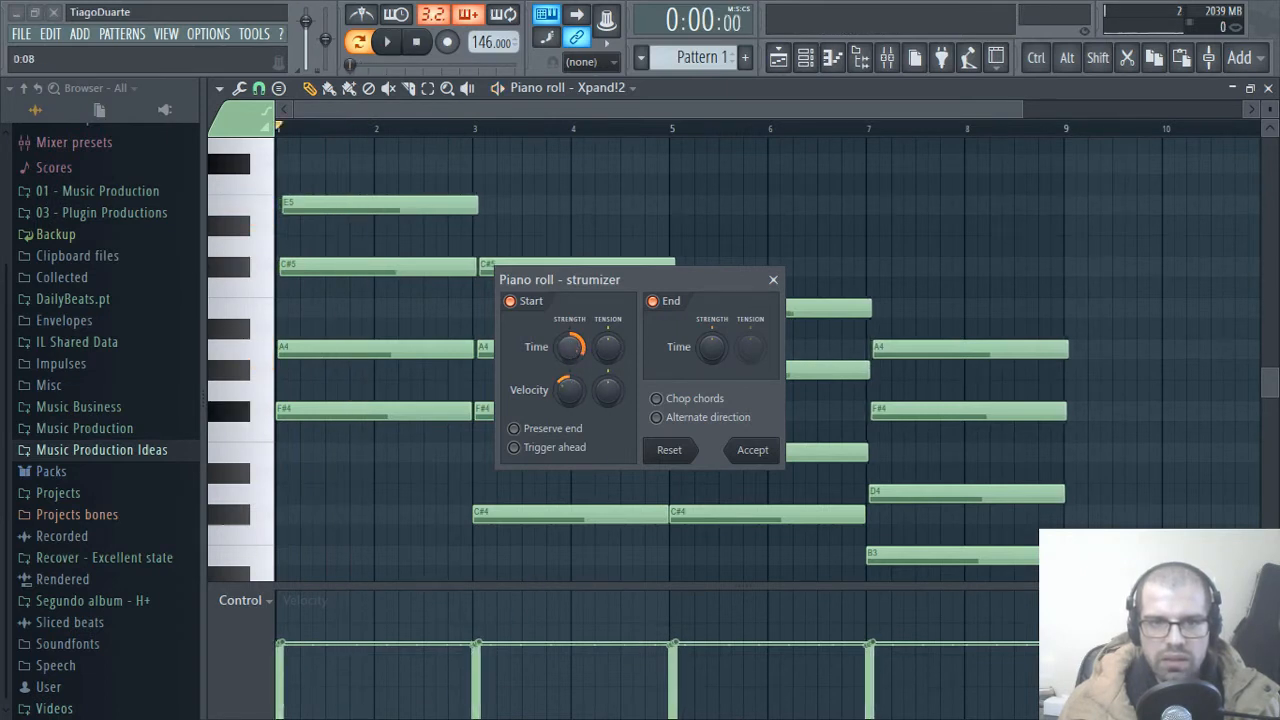
key("space")
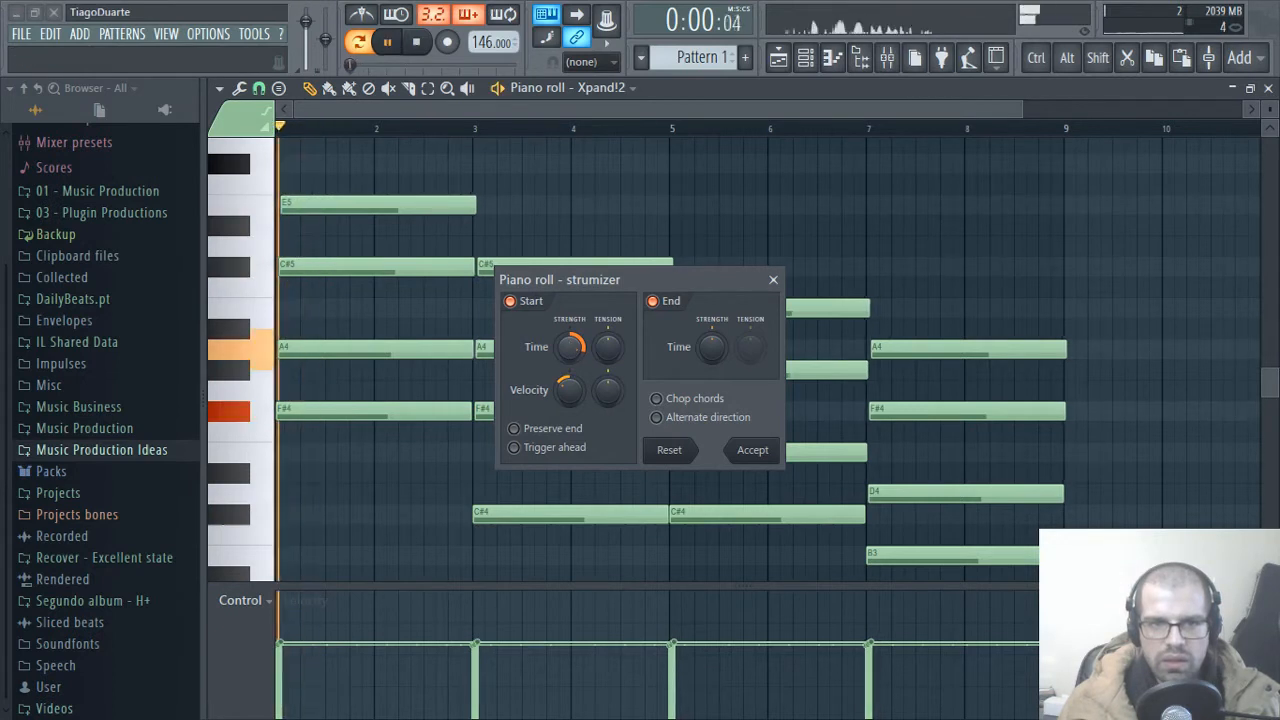
left_click(752, 450)
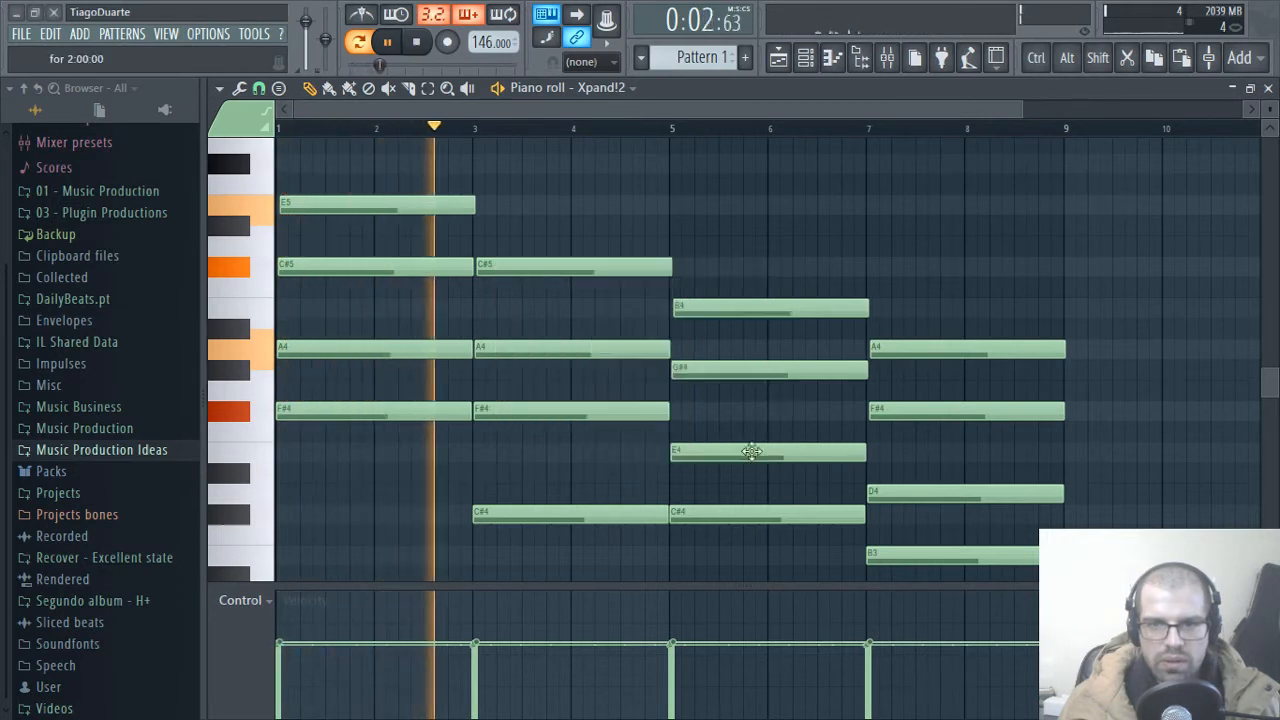
Step: Inspect the staggered note ends at bar 9 and select bars 1 through 8 on the timeline for looped playback
scroll(1107, 433, "up", 5)
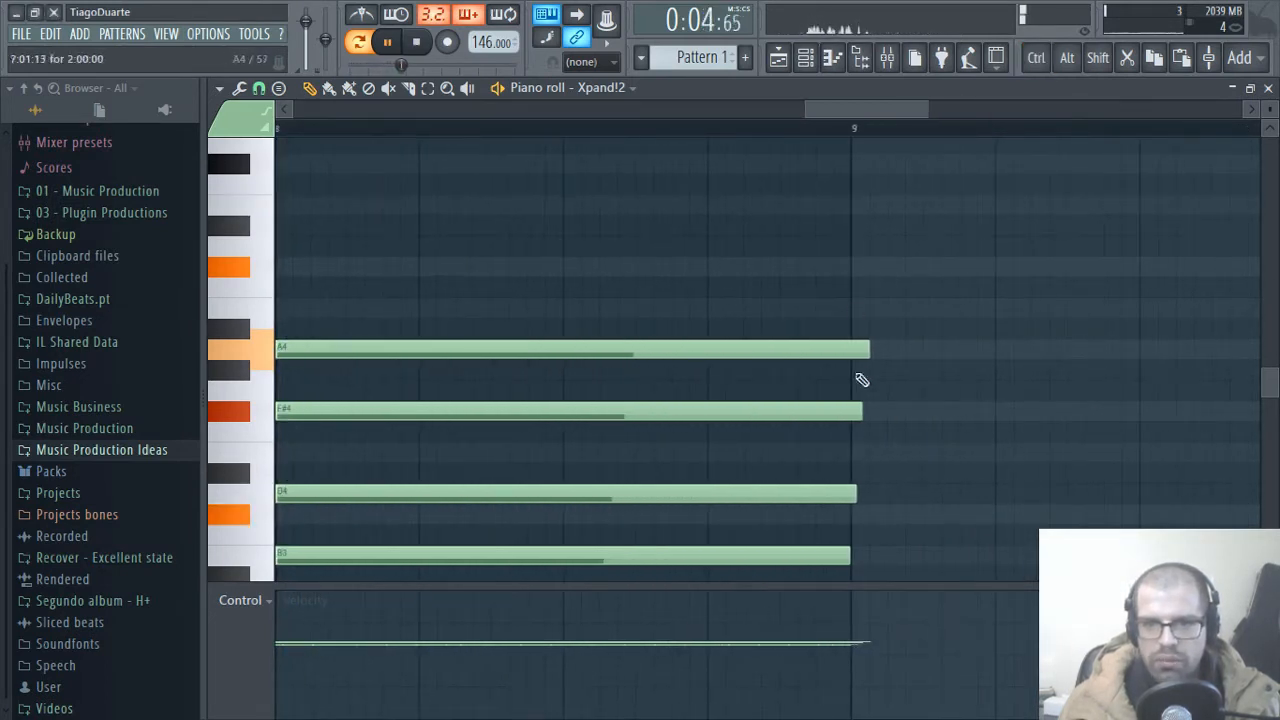
scroll(860, 375, "down", 3)
scroll(859, 370, "up", 2)
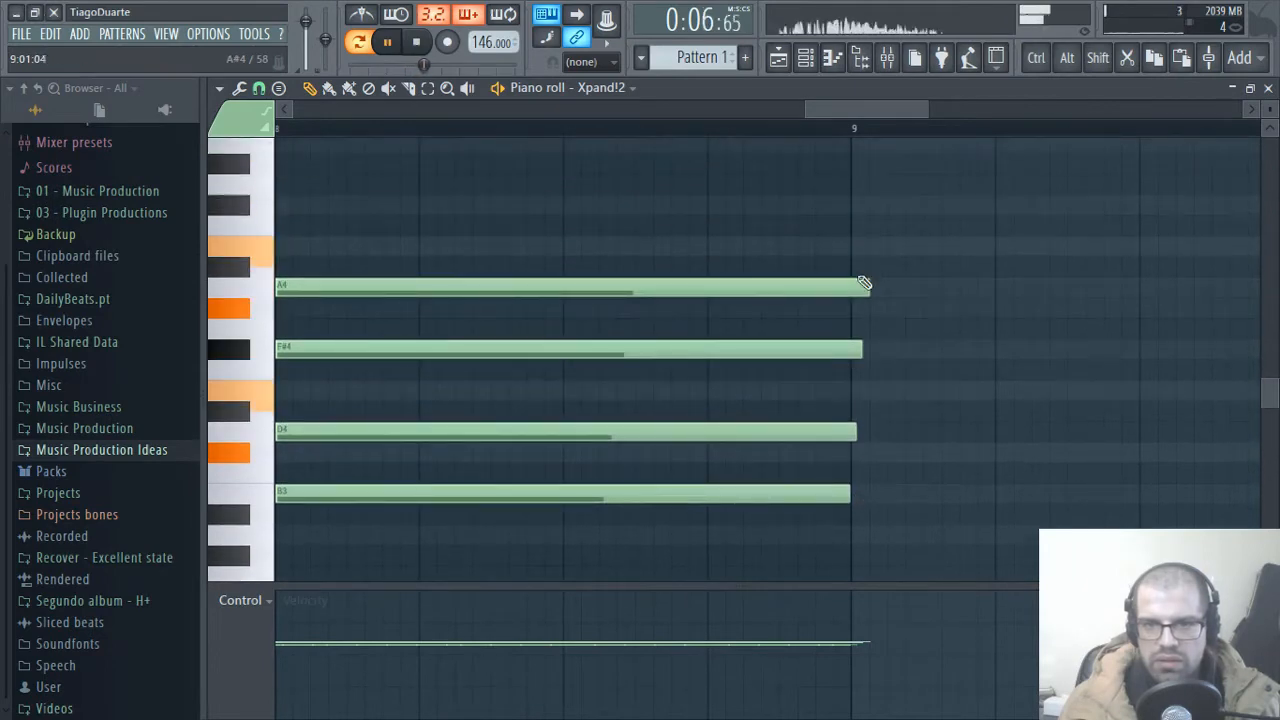
scroll(842, 224, "down", 5)
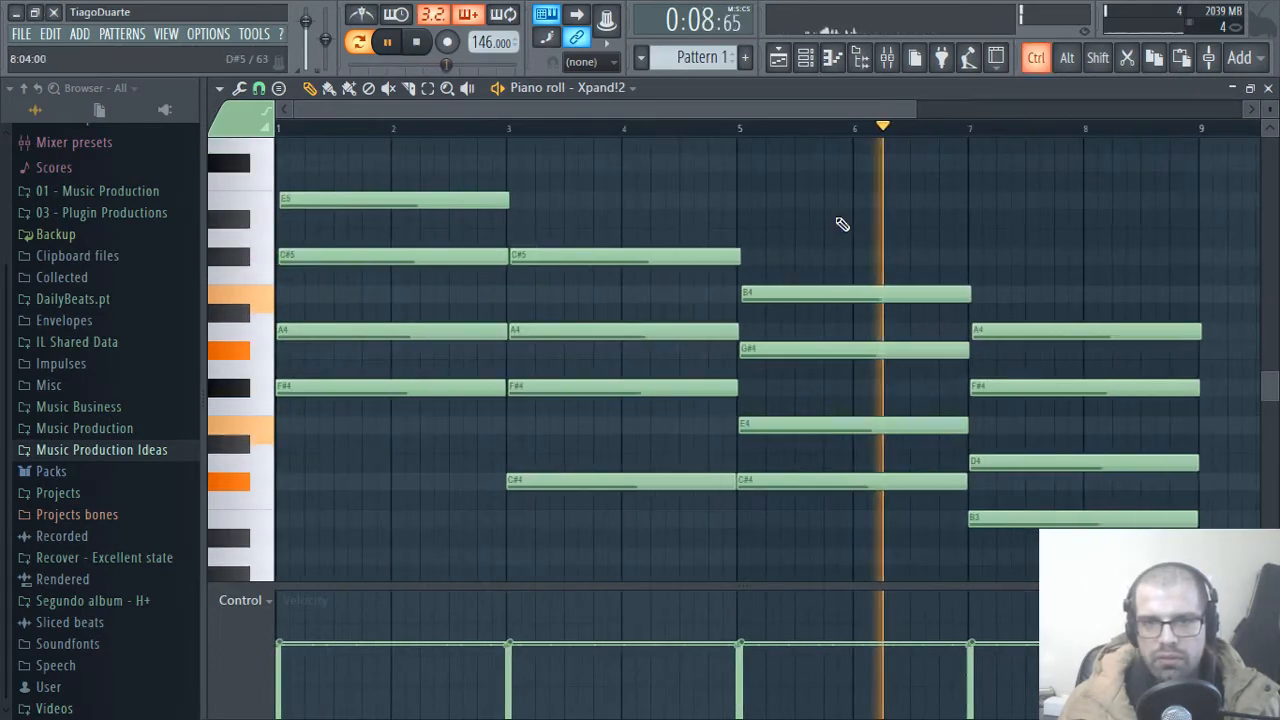
left_click_drag(1205, 130, 126, 137)
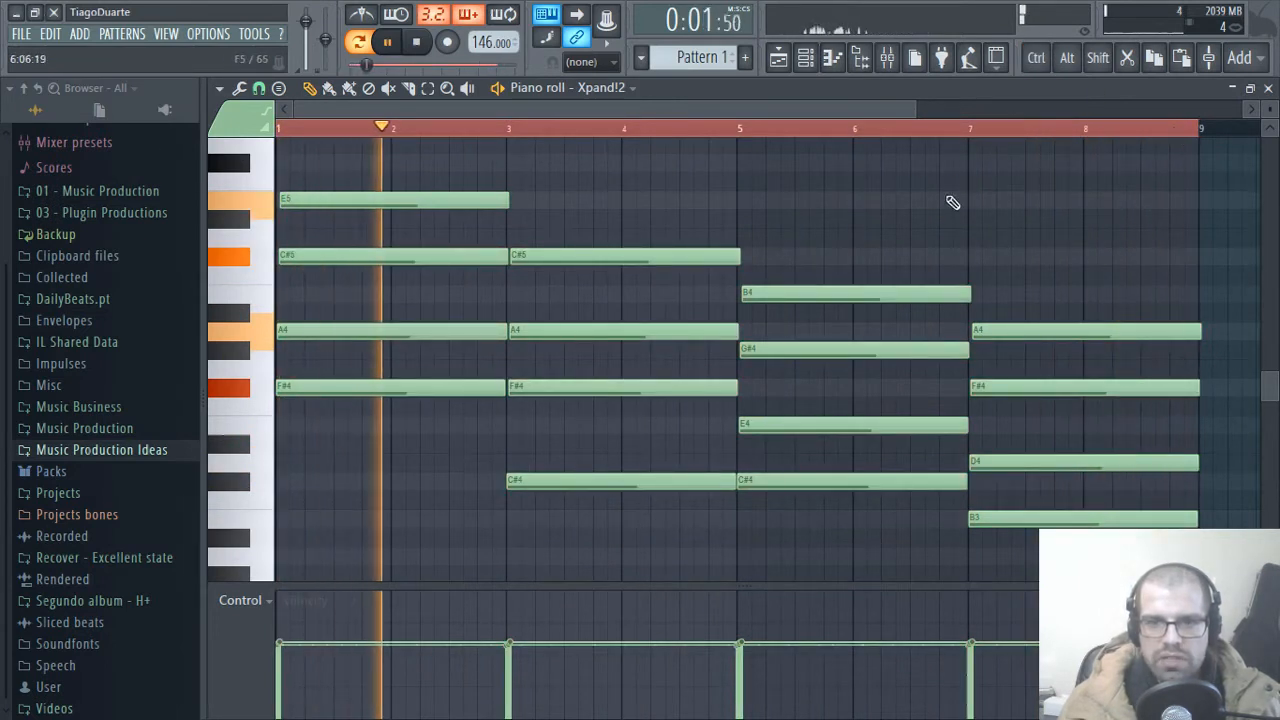
Step: Delete the second chord's low C#4 at bar 3 and lower that chord's F#4 to E4
scroll(1045, 217, "up", 1)
scroll(1045, 217, "up", 1)
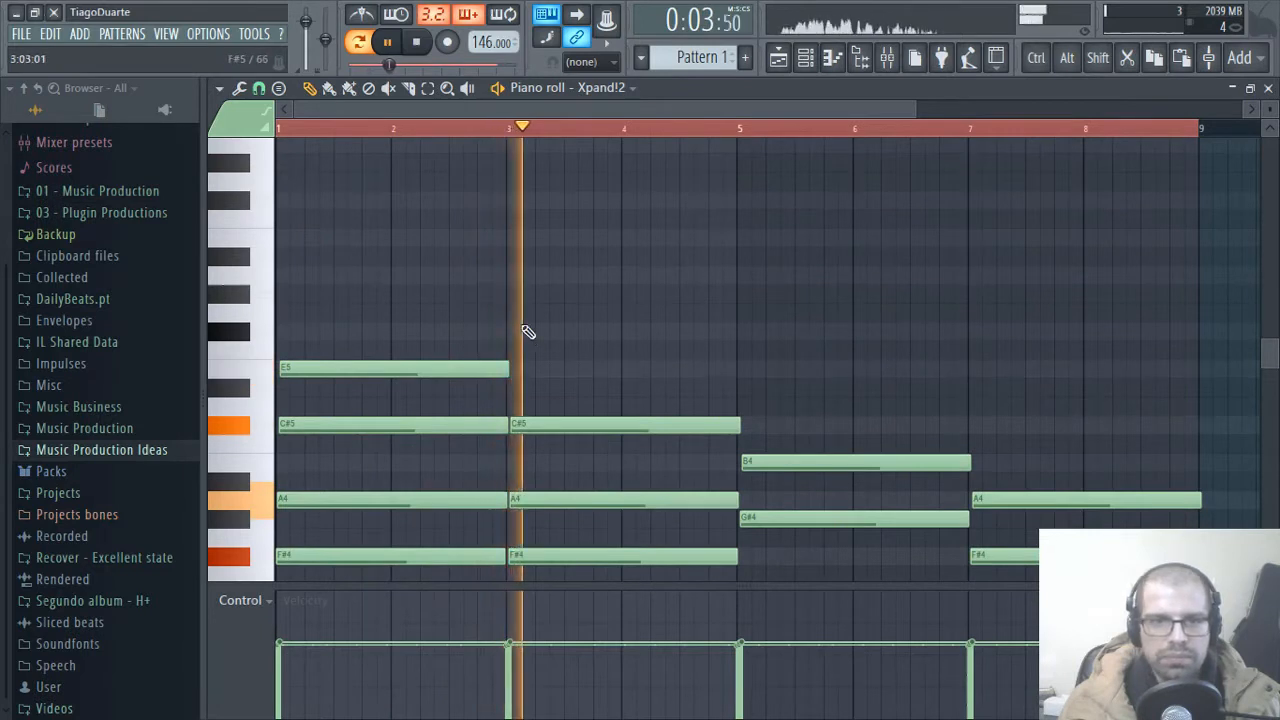
scroll(494, 331, "down", 1)
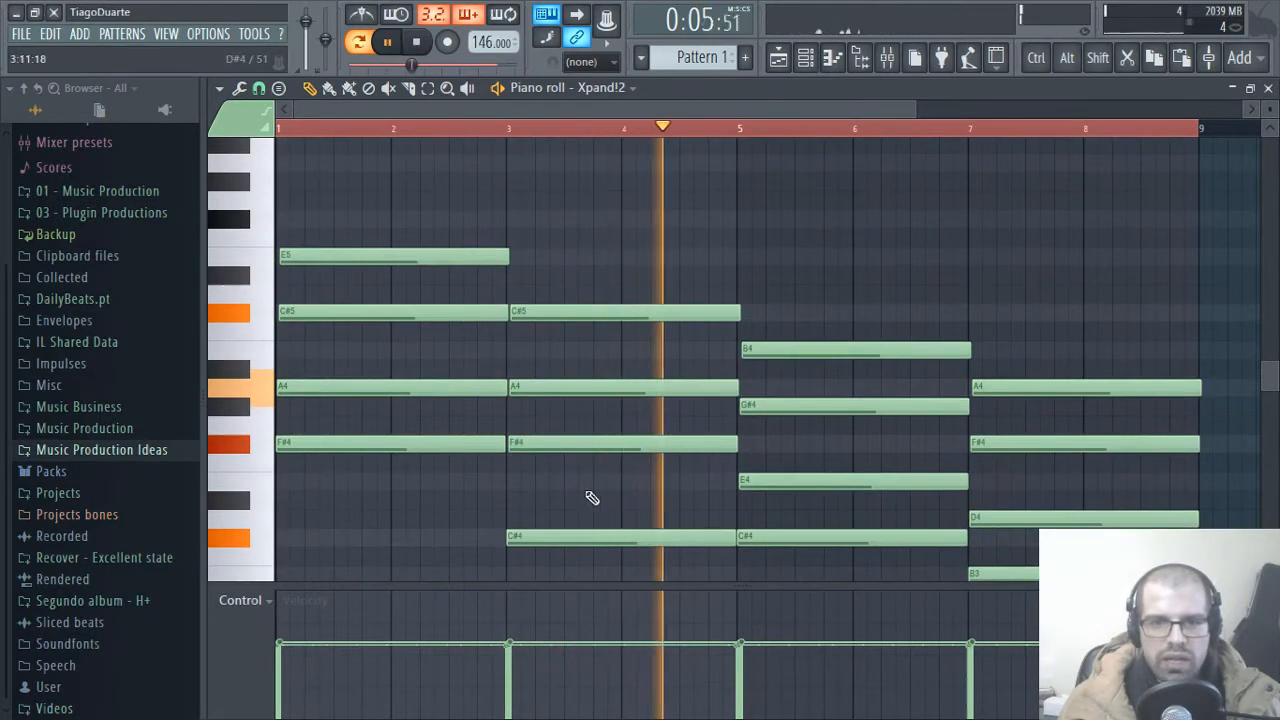
left_click_drag(591, 500, 581, 579)
key("ctrl+Up")
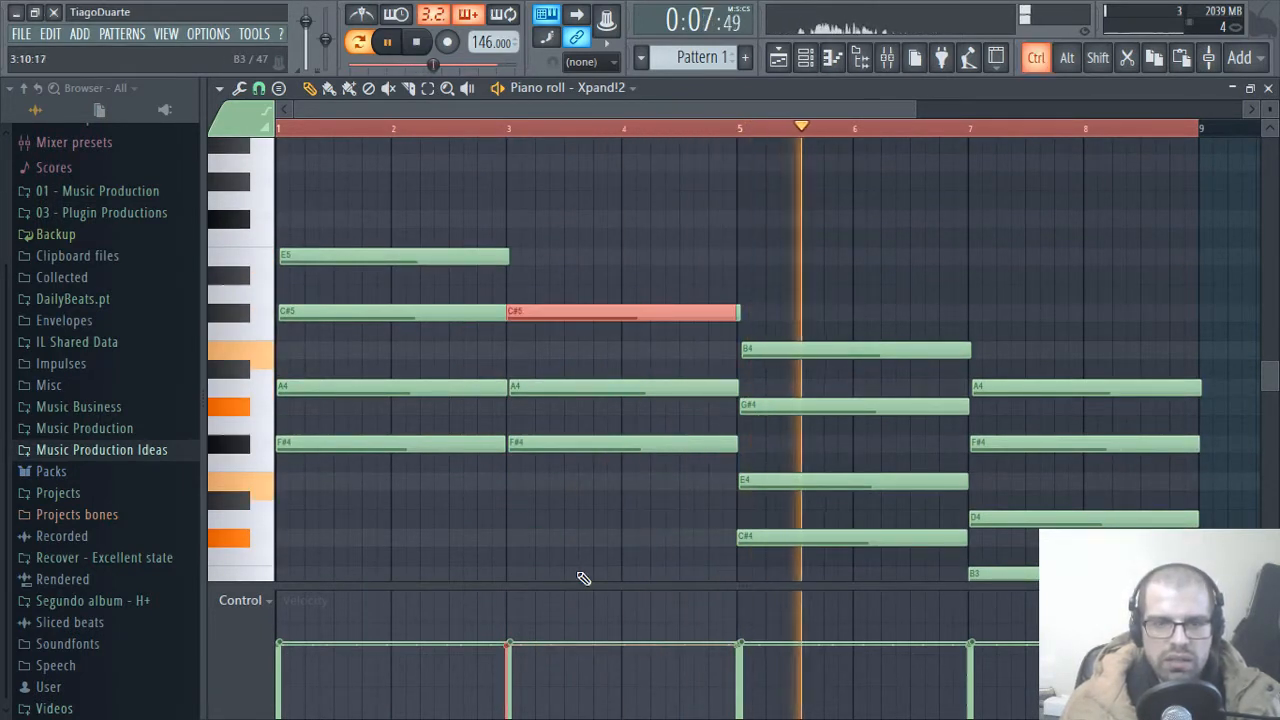
key("ctrl+Down")
key("Delete")
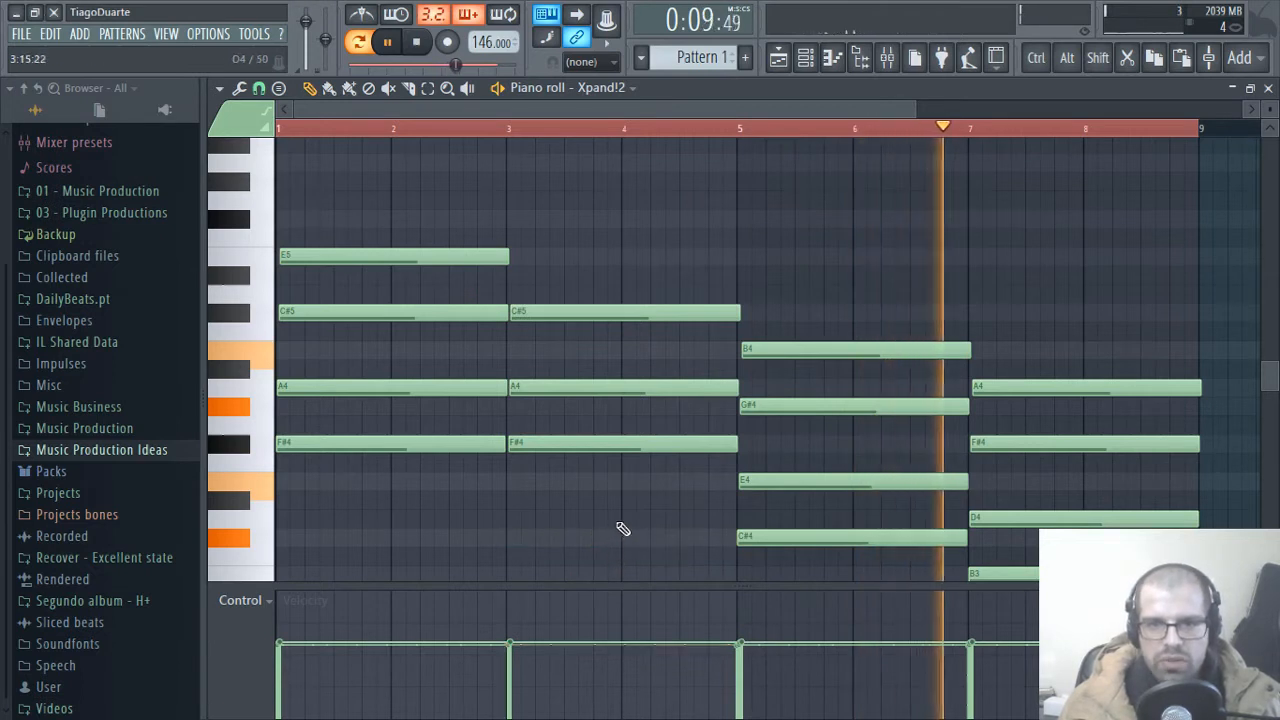
left_click_drag(576, 437, 571, 484)
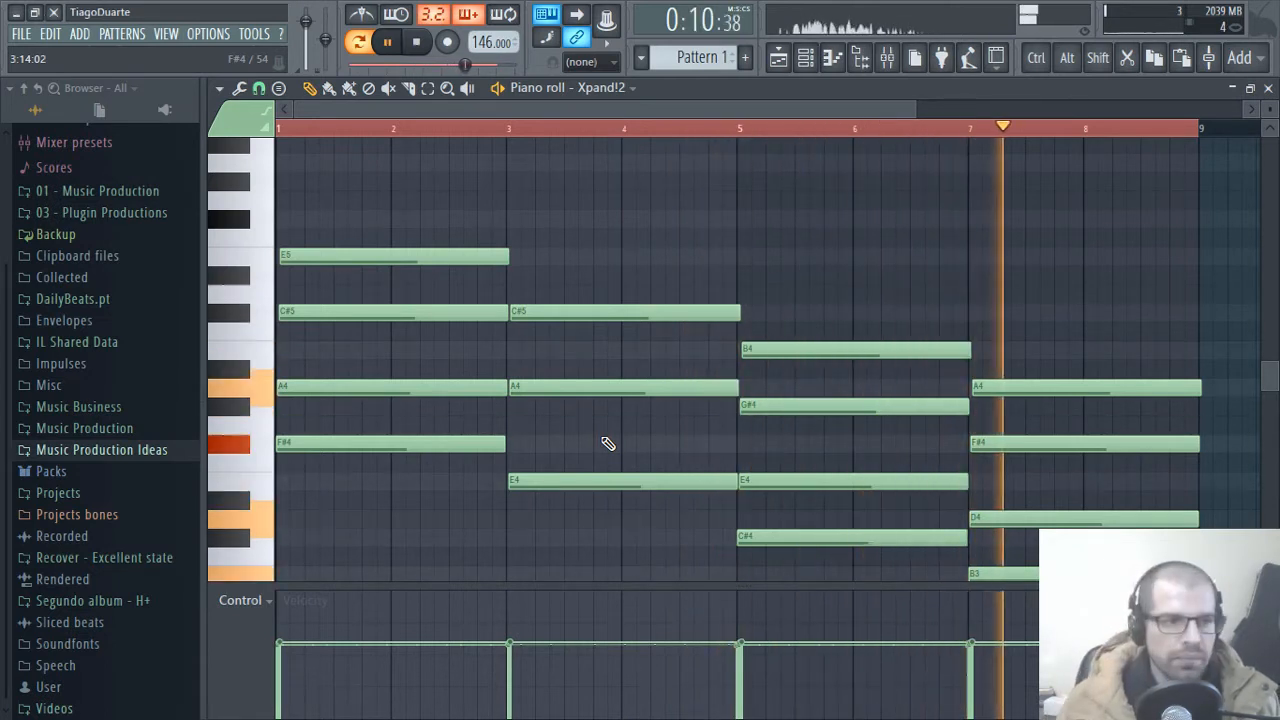
Step: Add half-bar melody notes above the chords: A5 and F#5 in bar 2, F#5 and E5 in bar 4
scroll(591, 441, "up", 4)
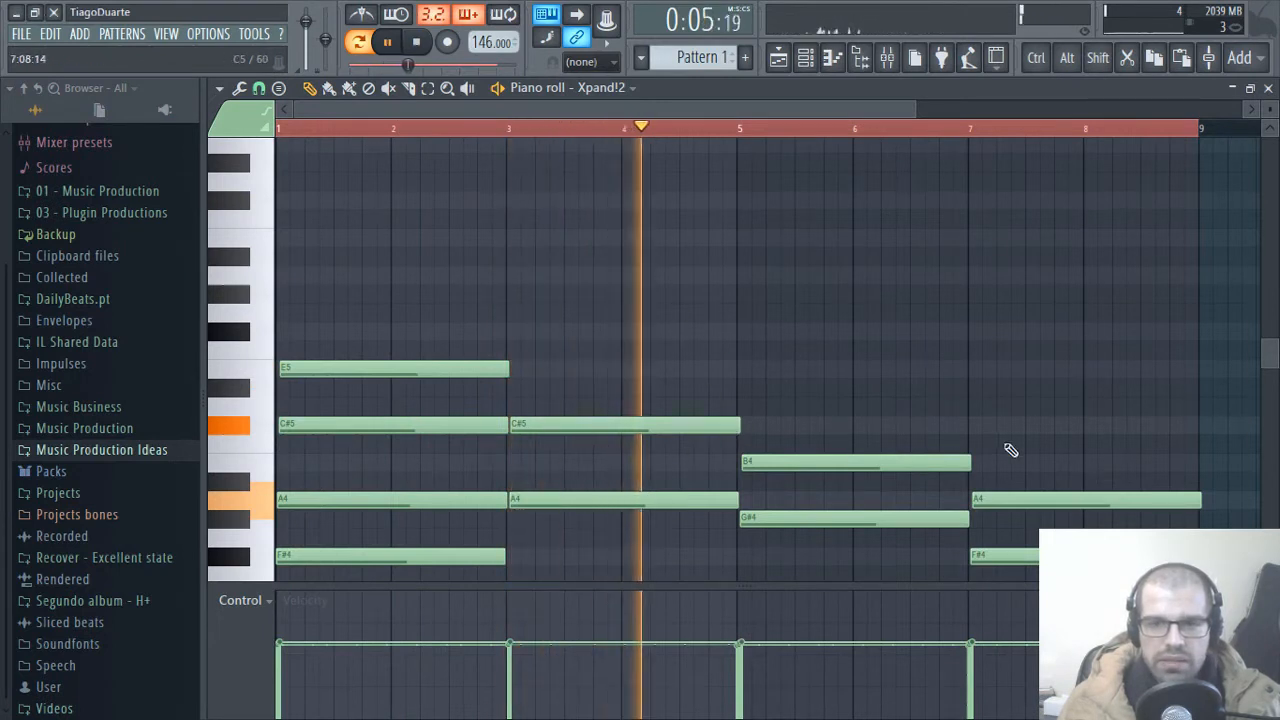
left_click(392, 275)
key("space")
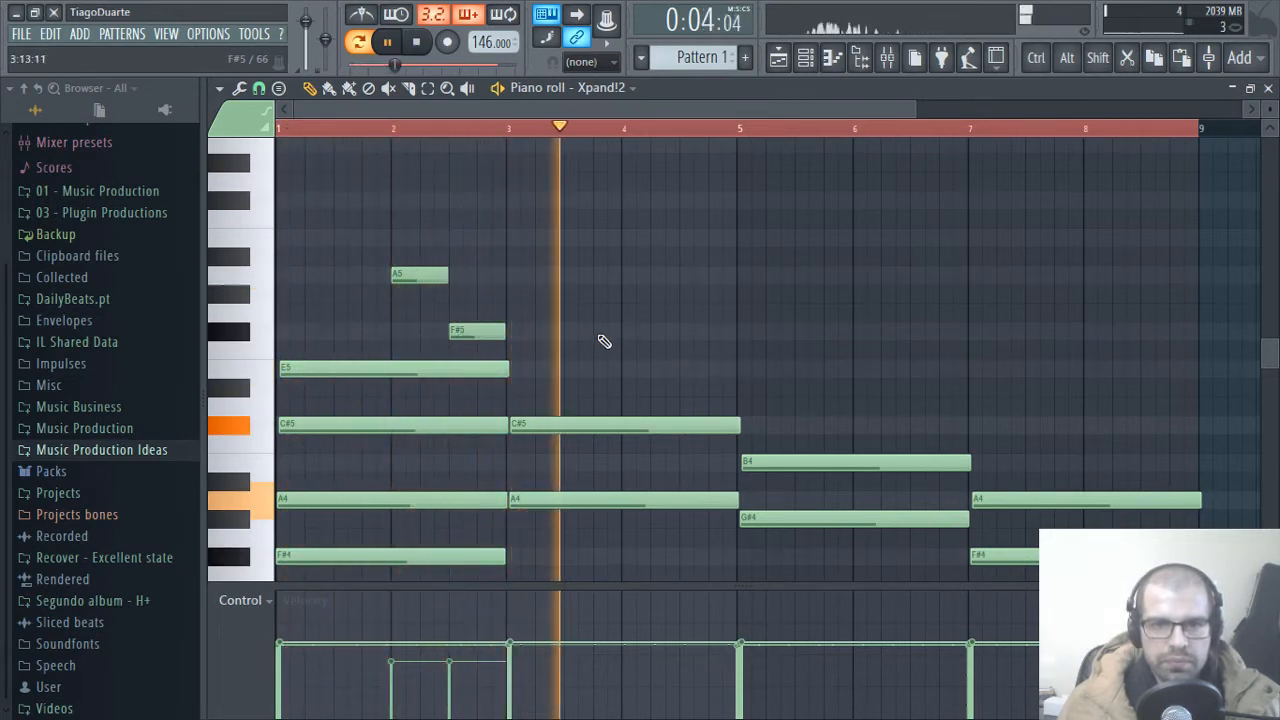
left_click(628, 331)
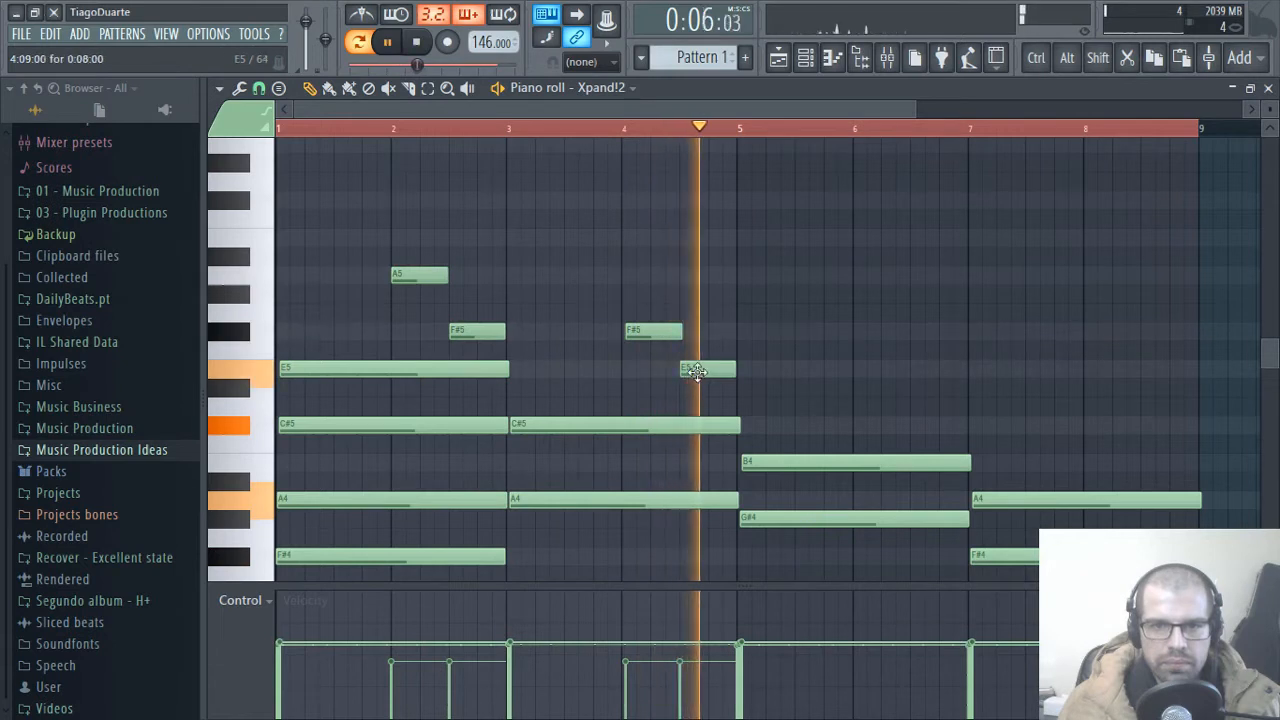
left_click_drag(646, 328, 641, 329)
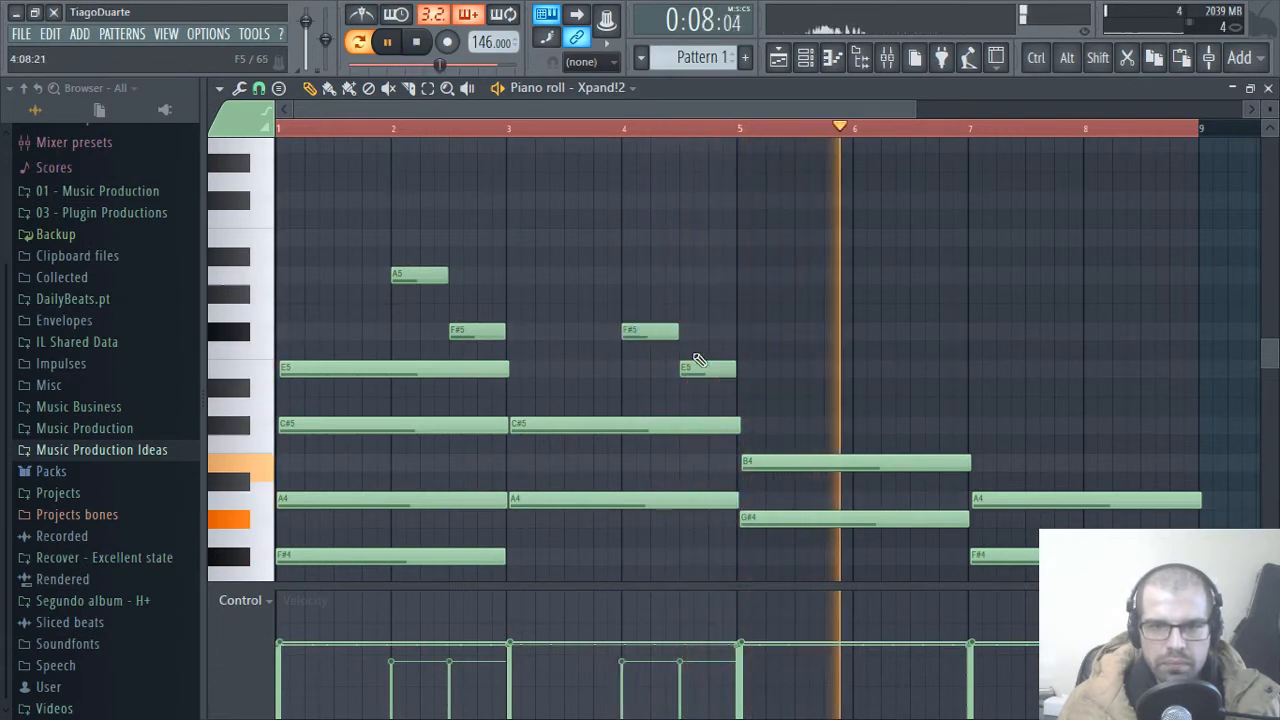
Step: Add melody notes E5 halfway through bar 6 and C#5 a quarter bar after it, and restart playback
left_click(926, 369)
key("space")
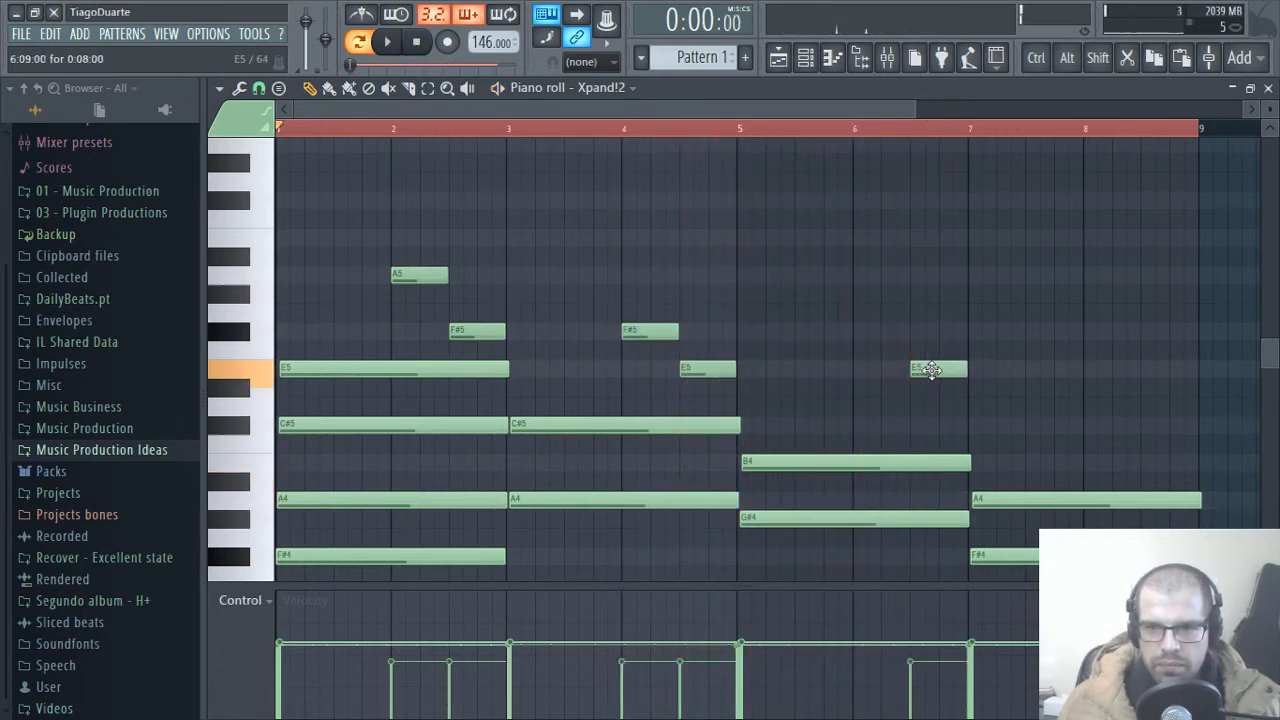
left_click(941, 424)
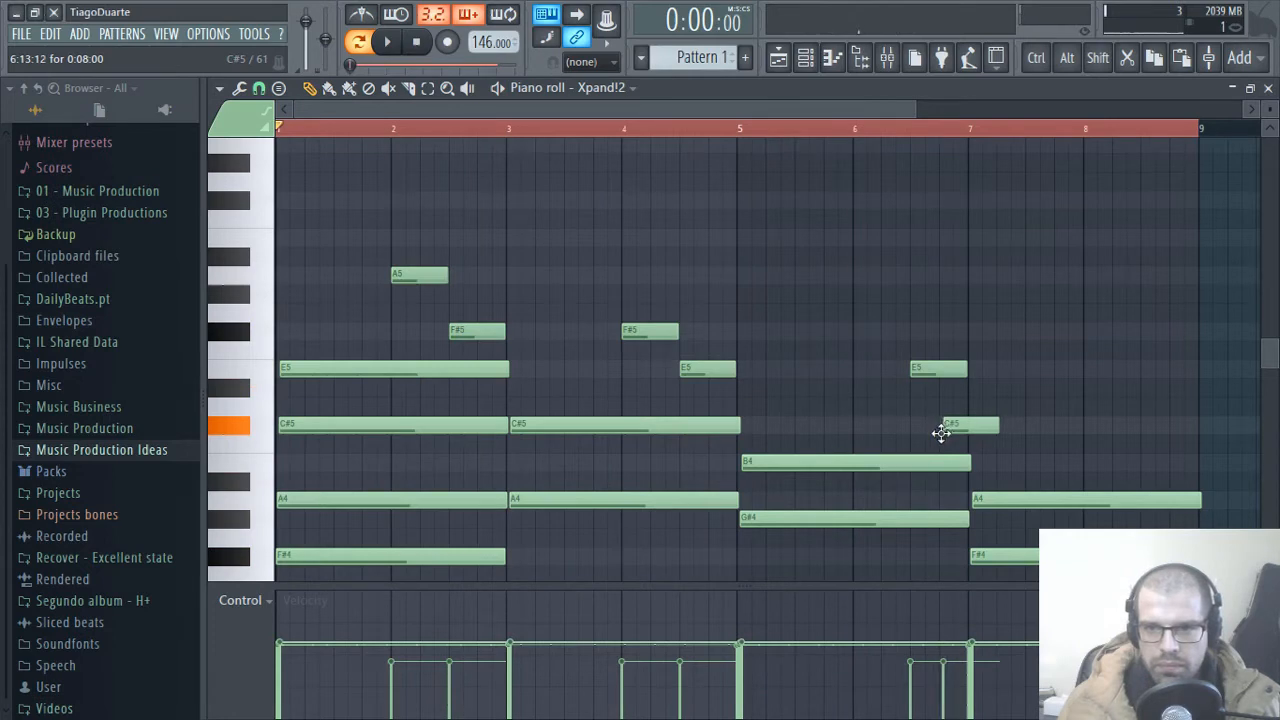
key("space")
Step: Add melody notes C#5, E5 and F#5 in bar 8, shortening the F#5 to end at bar 9
scroll(871, 437, "down", 3)
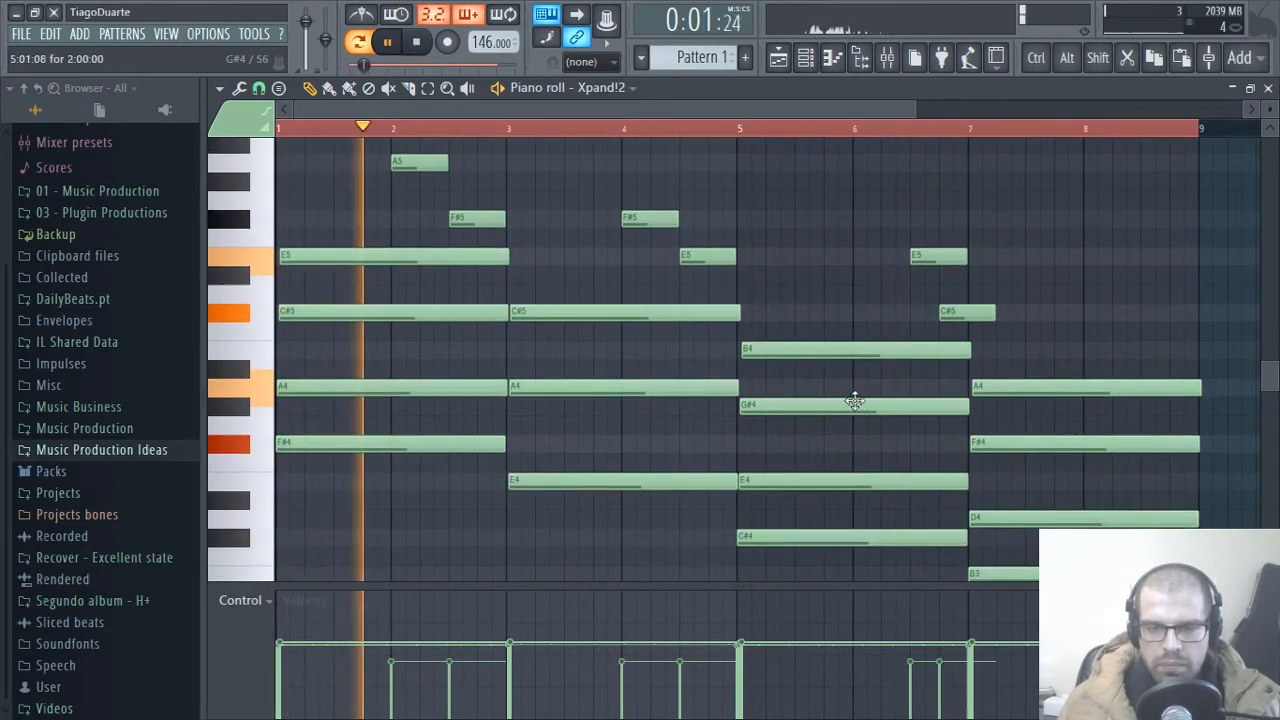
left_click_drag(808, 376, 636, 379)
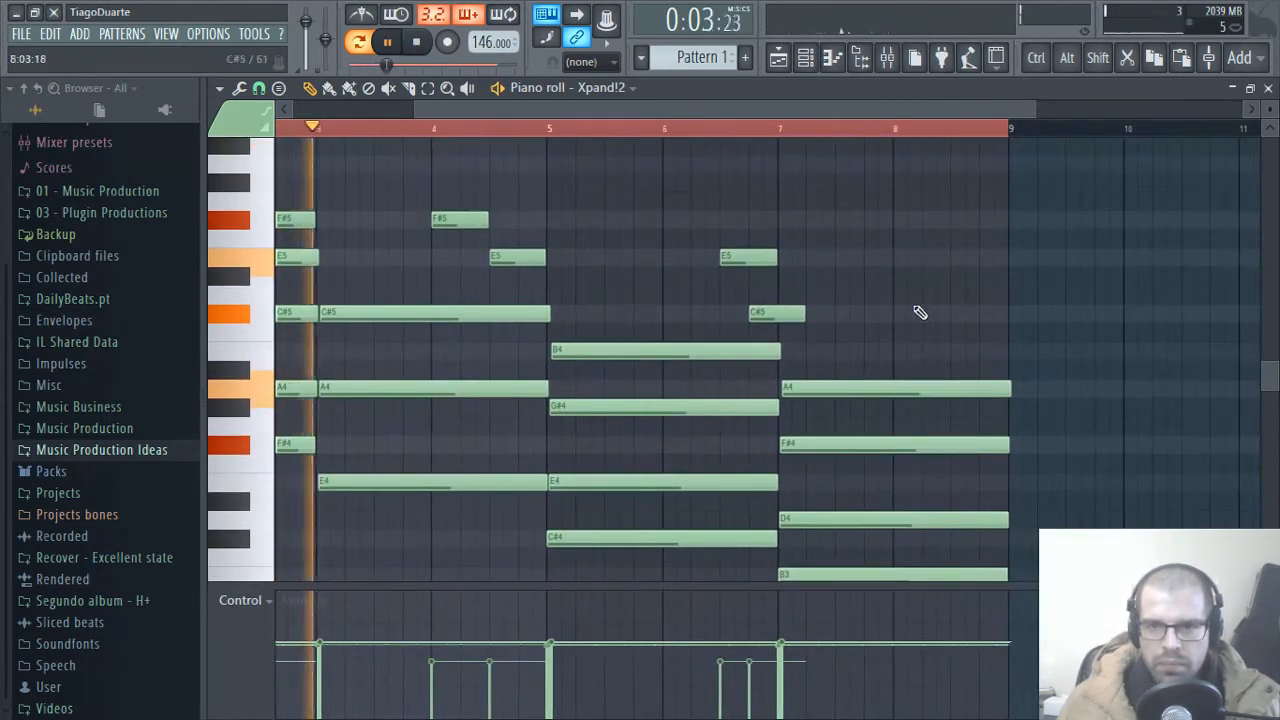
left_click(895, 314)
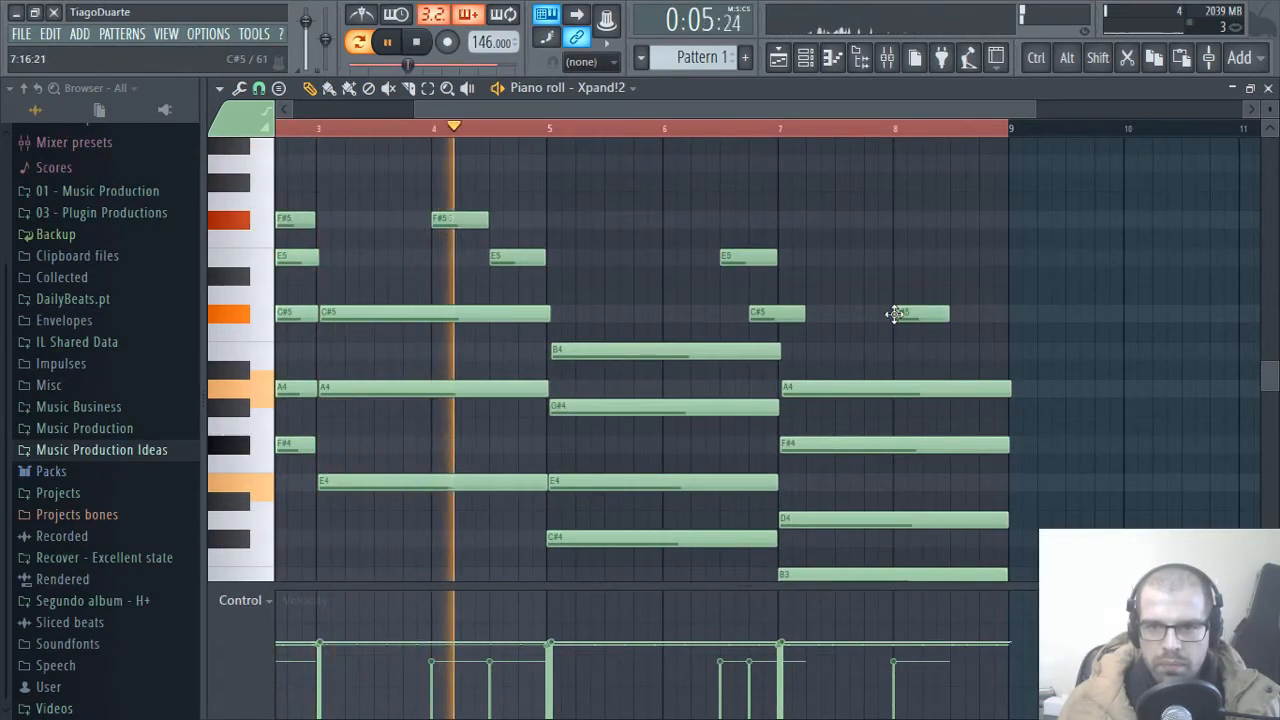
left_click(955, 257)
left_click(995, 220)
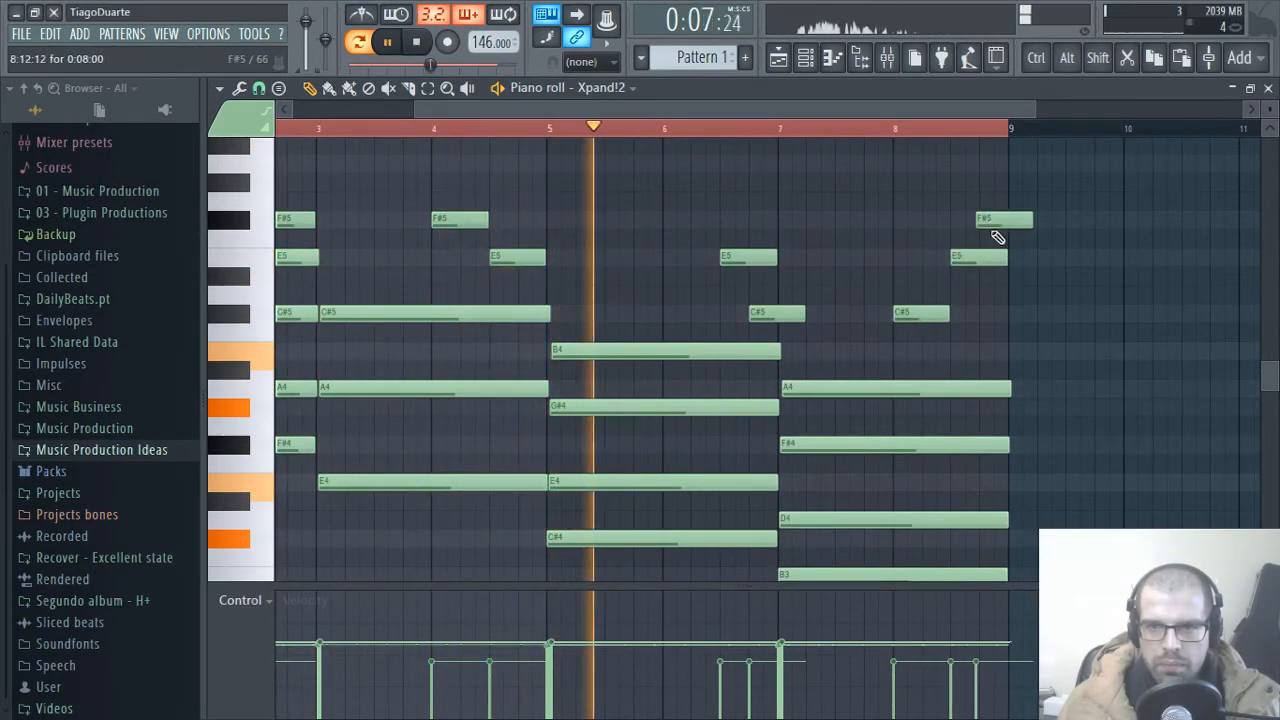
left_click_drag(1036, 220, 1009, 220)
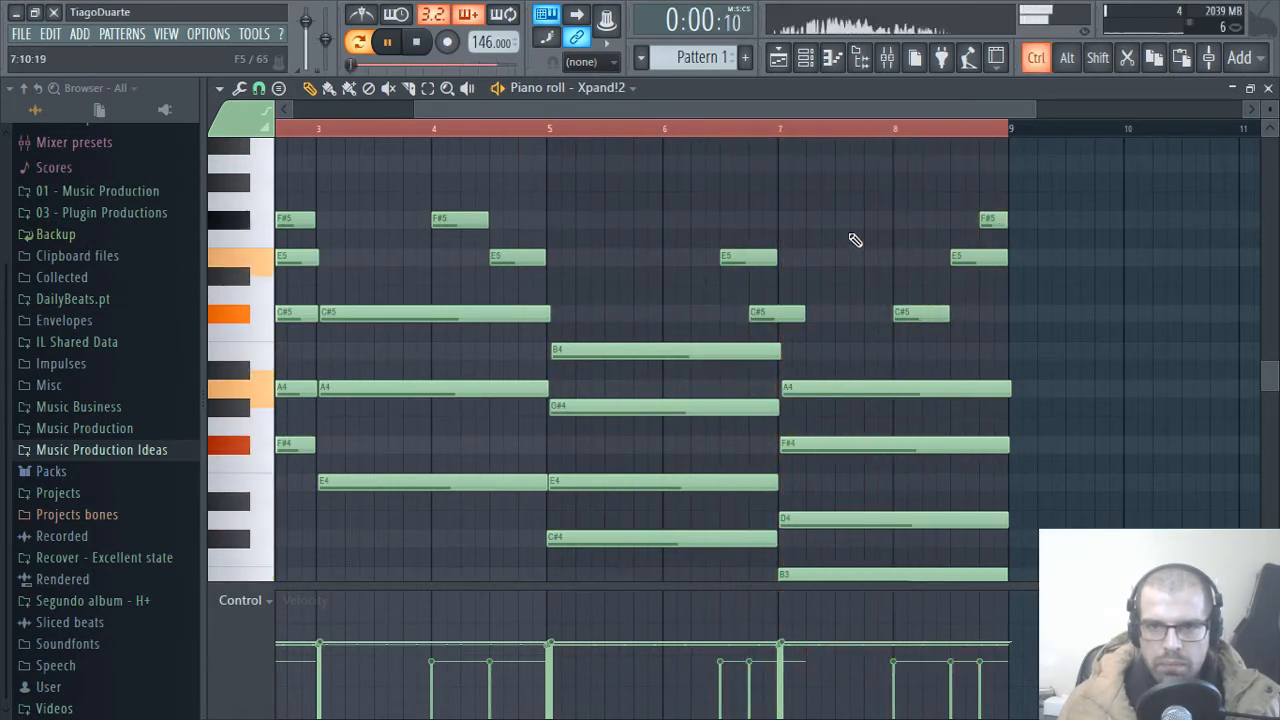
Step: View the playlist briefly, return to the Xpand!2 piano roll and reselect bars 1 through 8 for looping
right_click(847, 223, "ctrl")
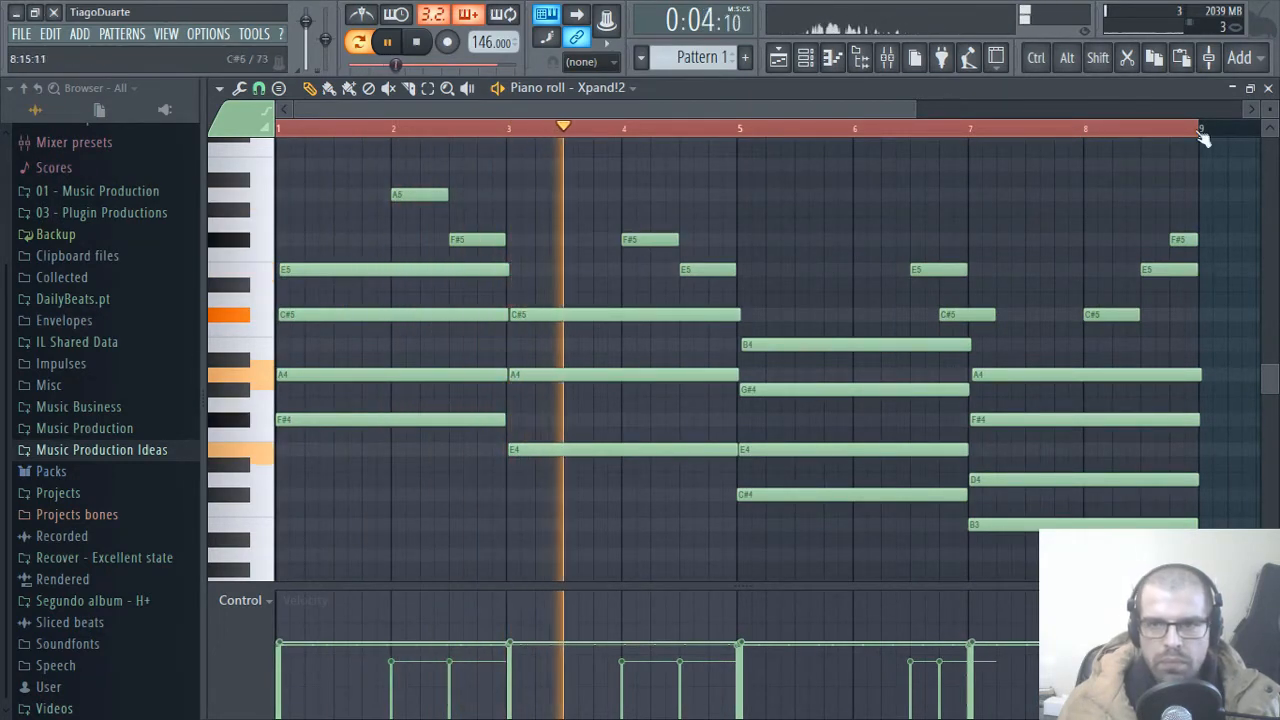
left_click(1268, 89)
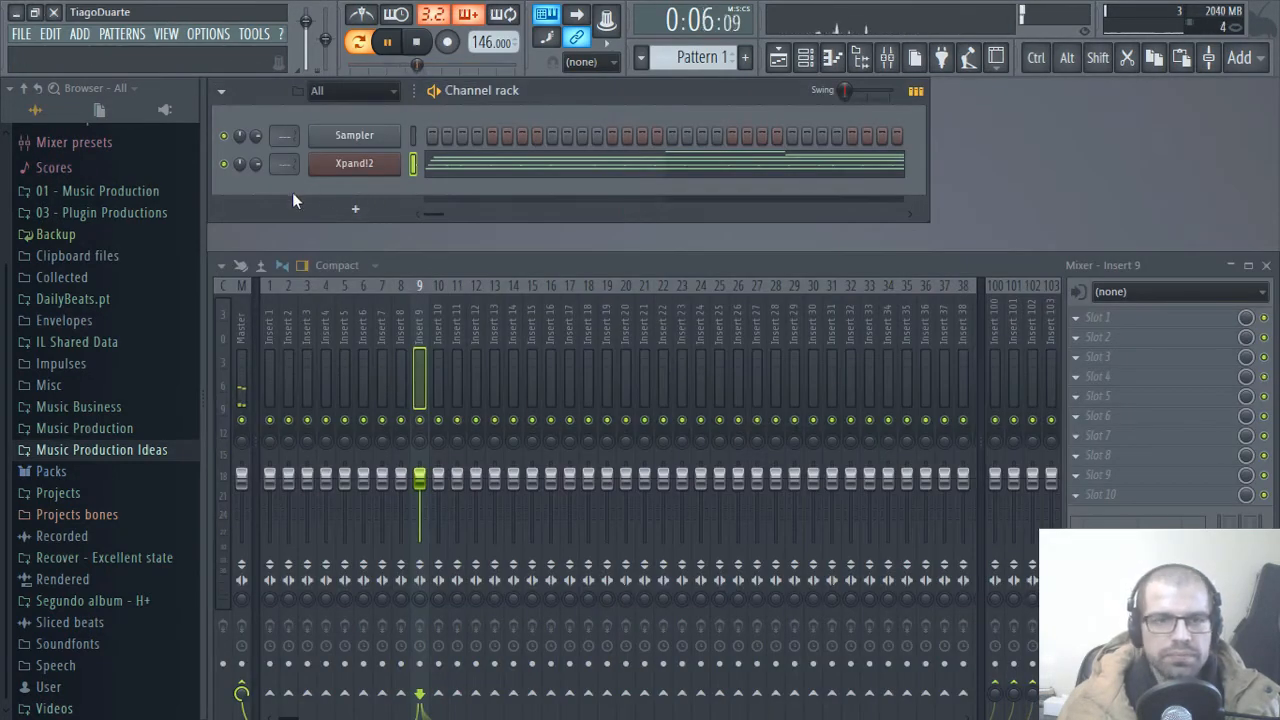
key("F5")
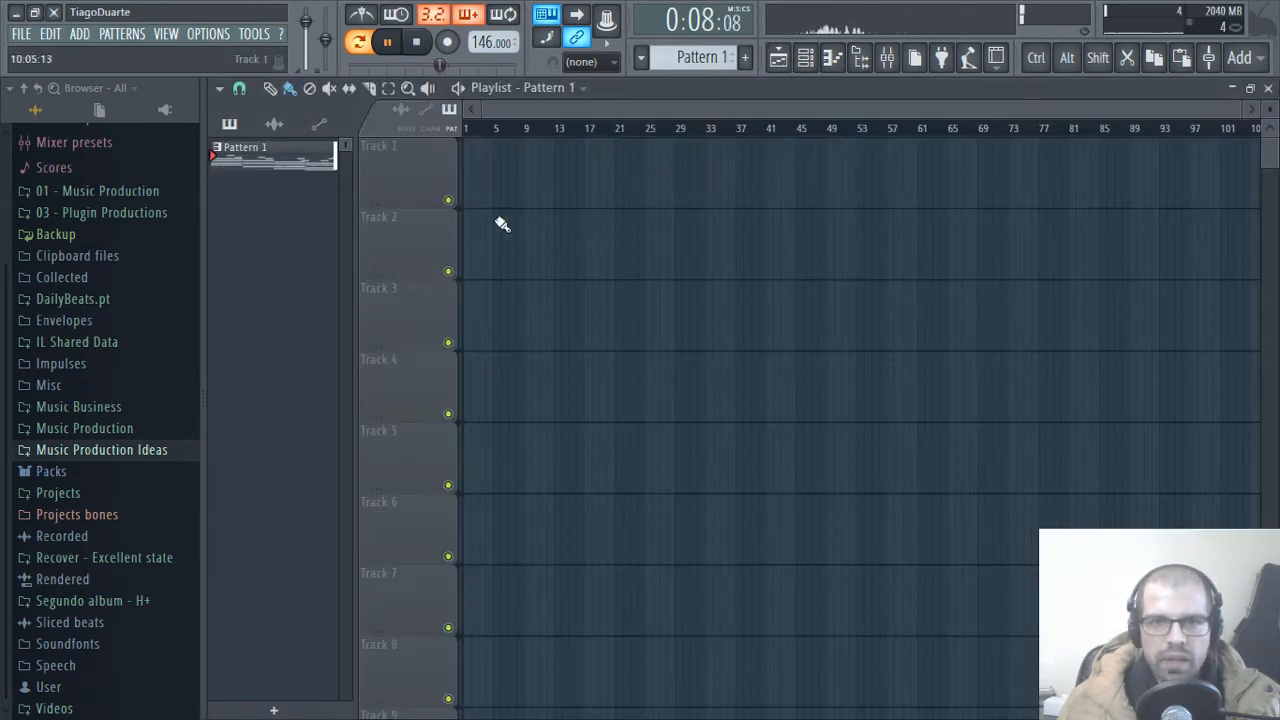
left_click(1268, 89)
left_click(746, 166)
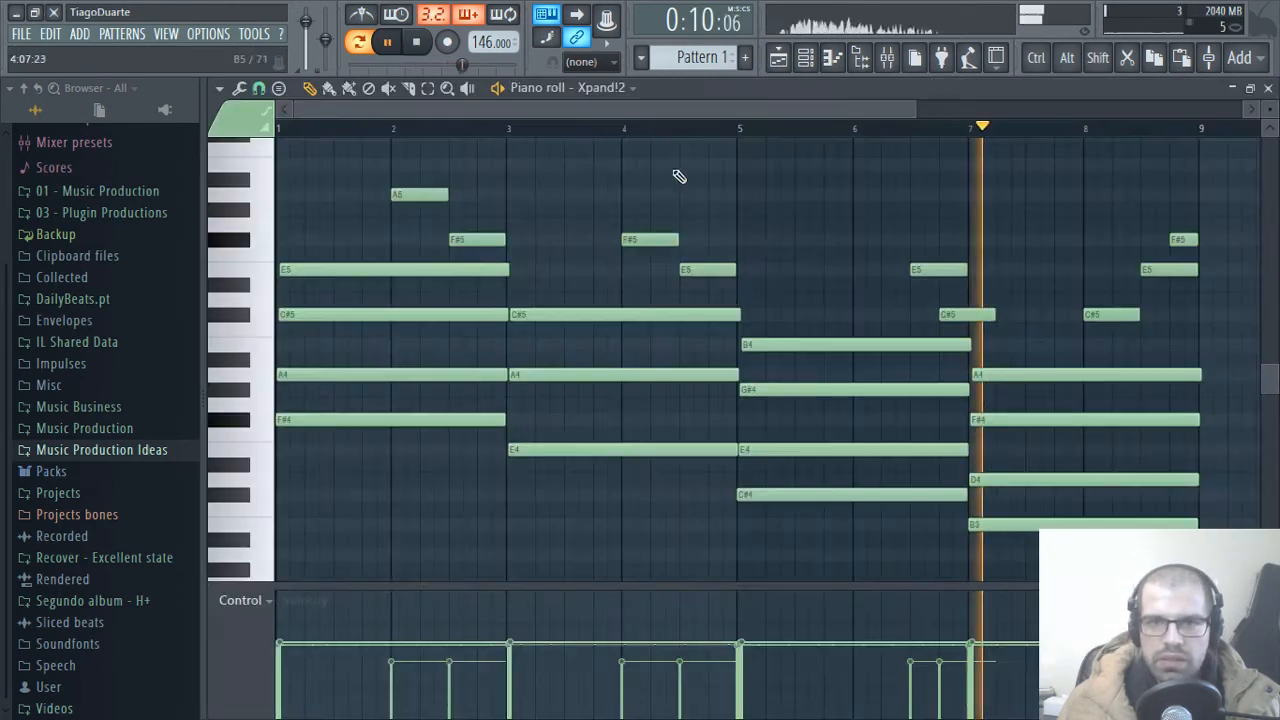
left_click_drag(1205, 129, 112, 139)
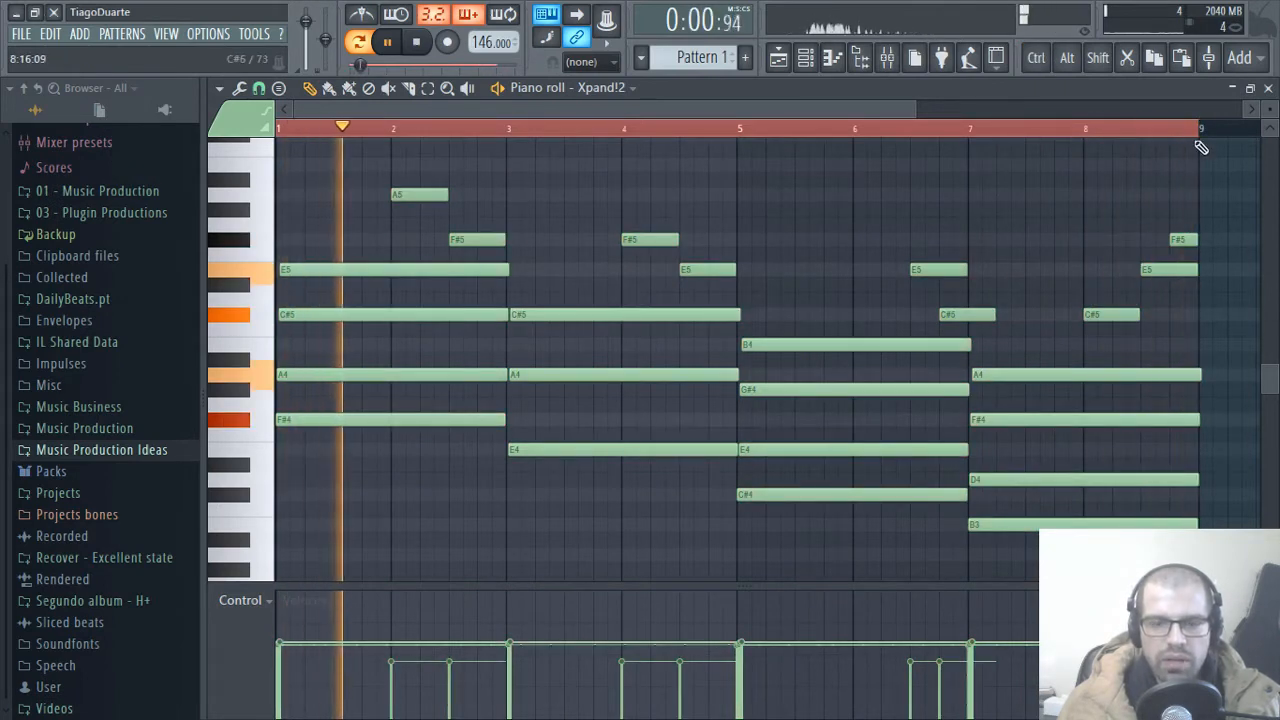
Step: Route the Xpand!2 channel to mixer insert 2 and reopen its piano roll
left_click(1268, 89)
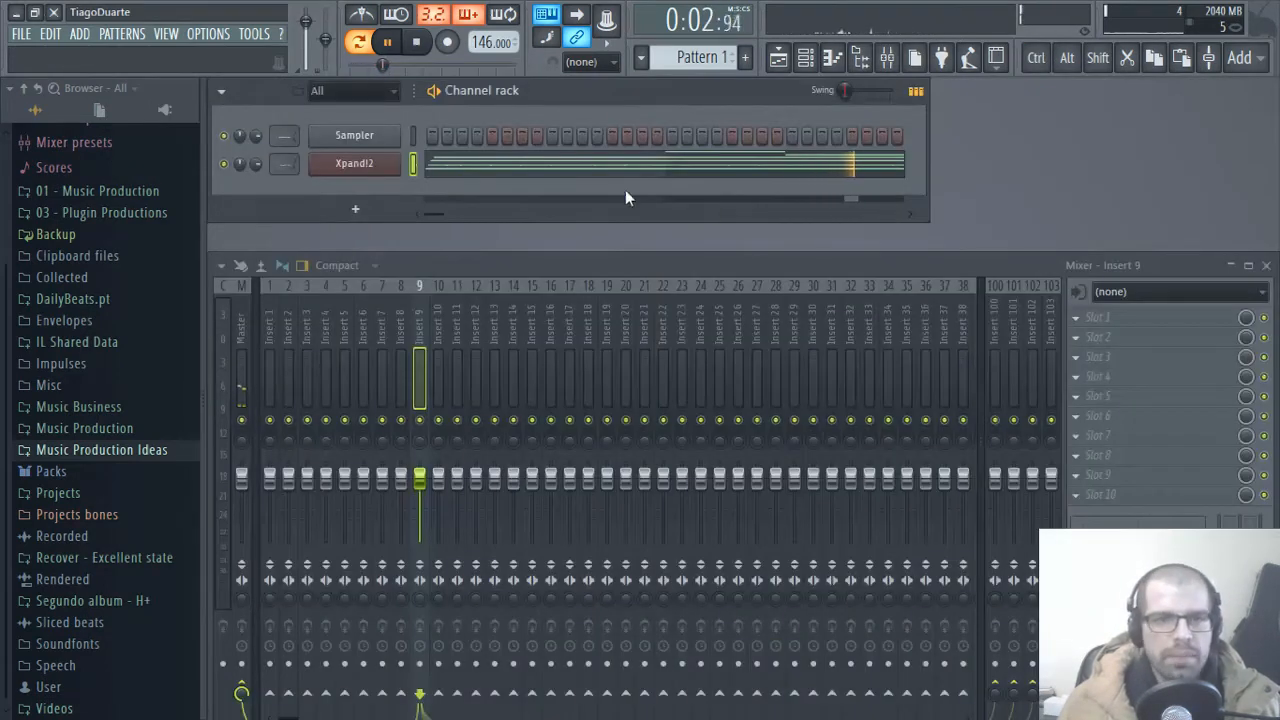
scroll(283, 167, "down", 7)
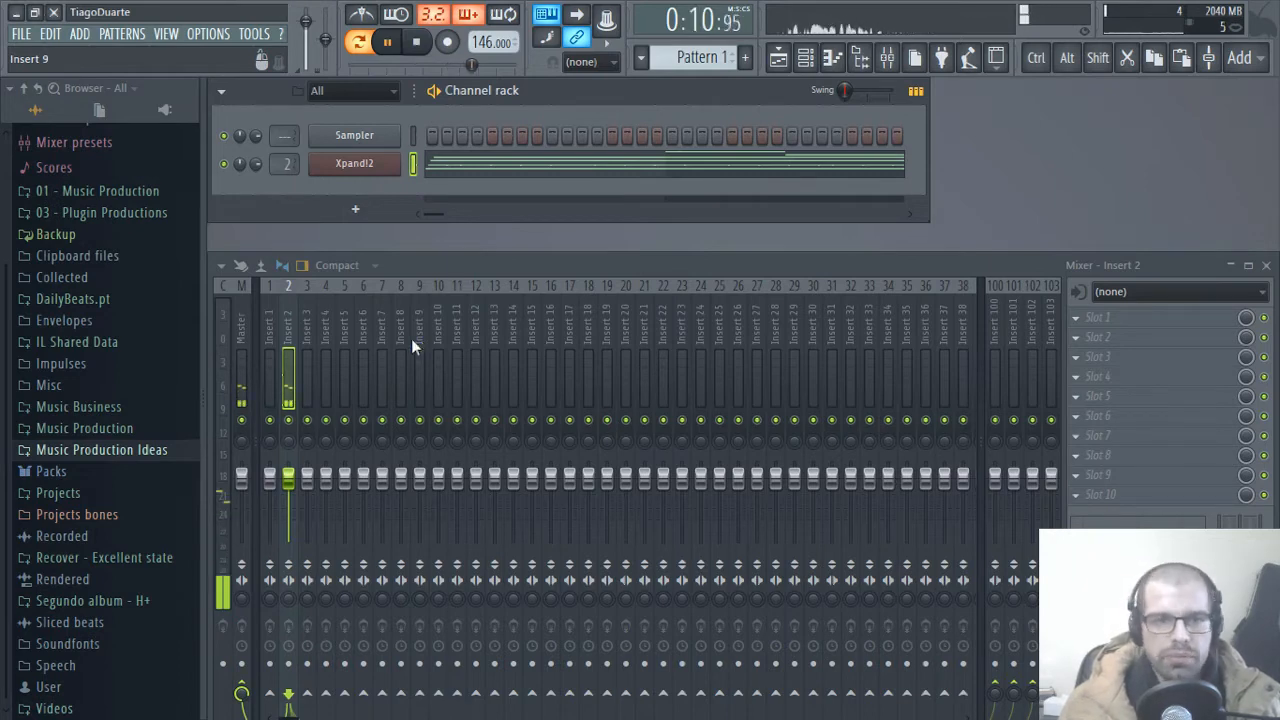
left_click(505, 172)
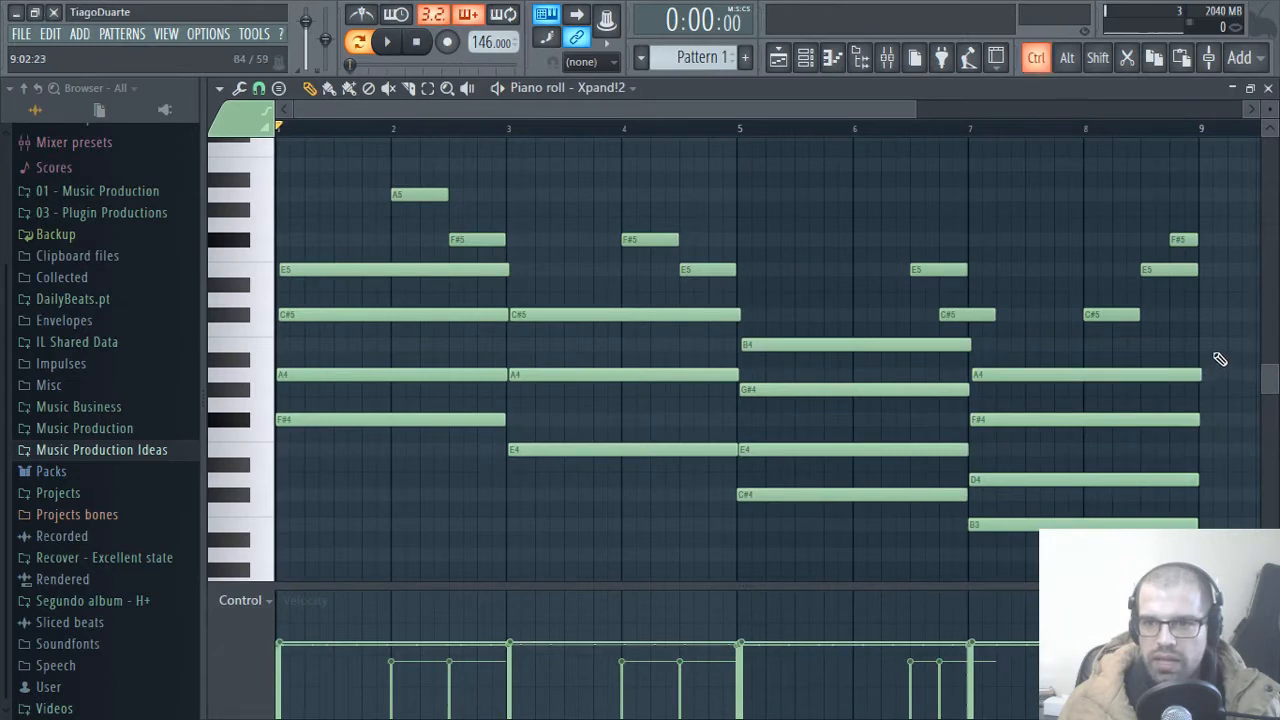
Step: Play the pattern from bar 8 to check the closing melody notes, and stop playback
scroll(1212, 318, "up", 3, "ctrl")
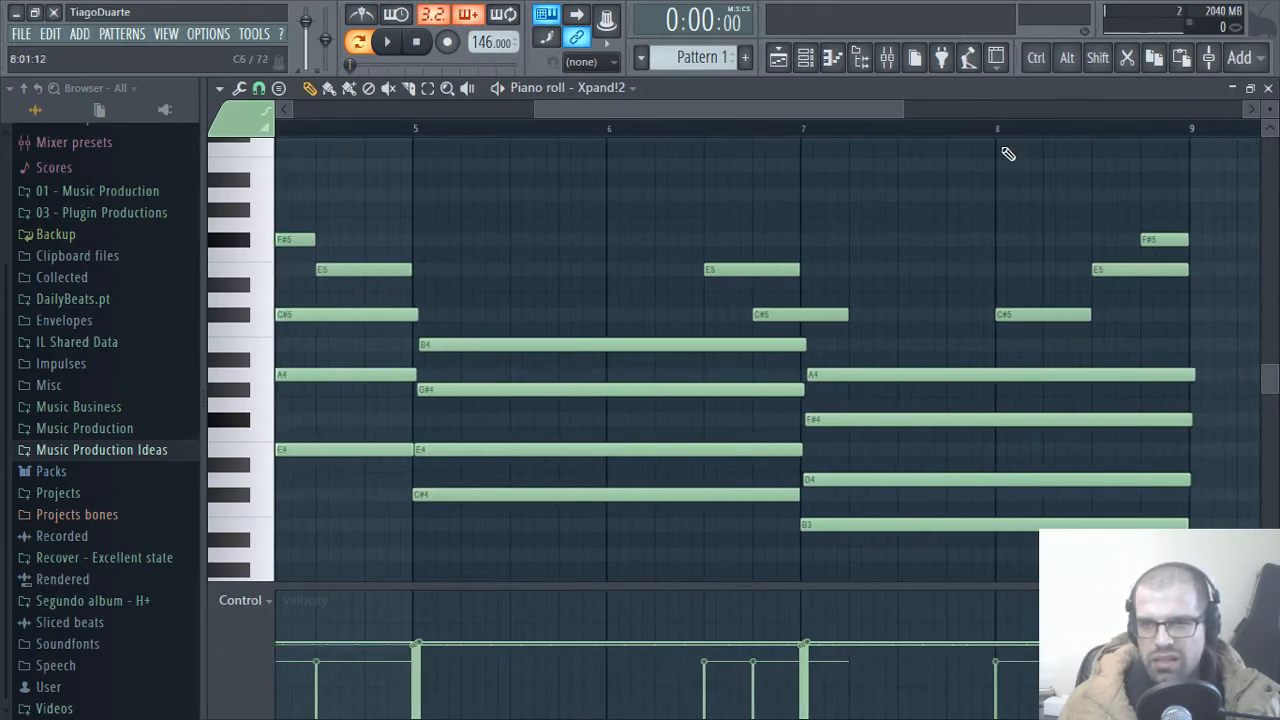
scroll(886, 297, "down", 3)
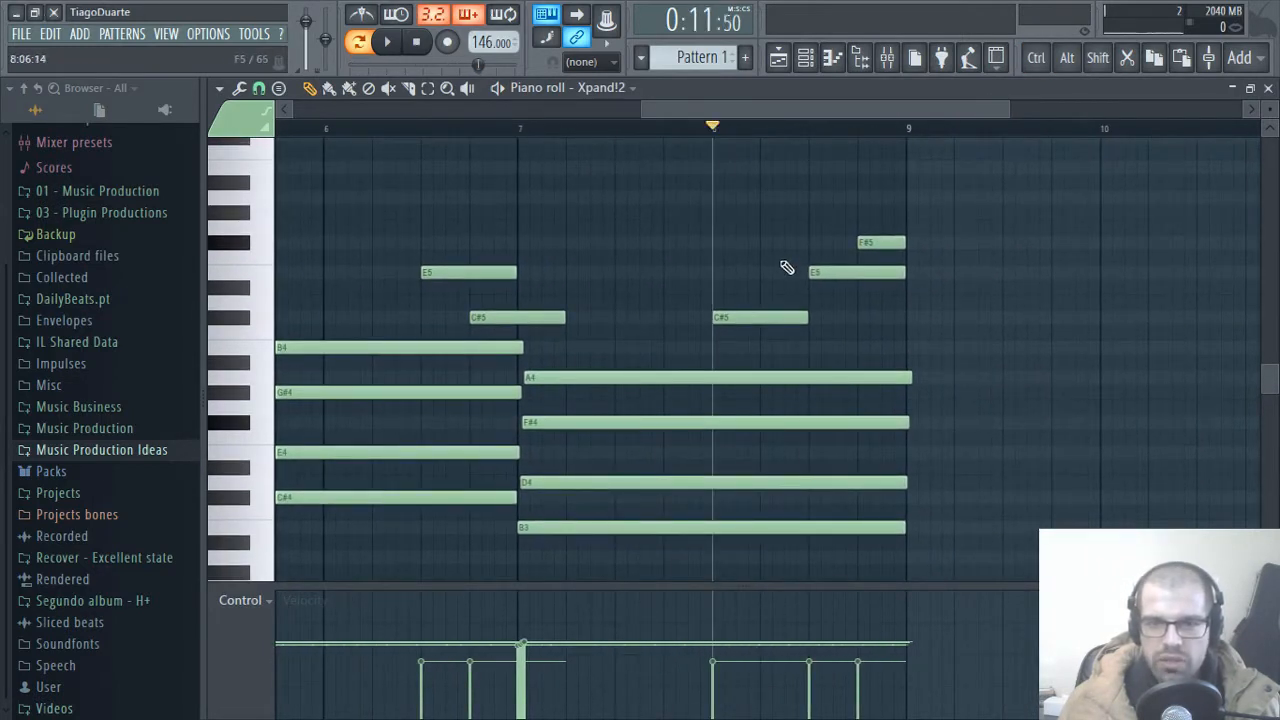
key("space")
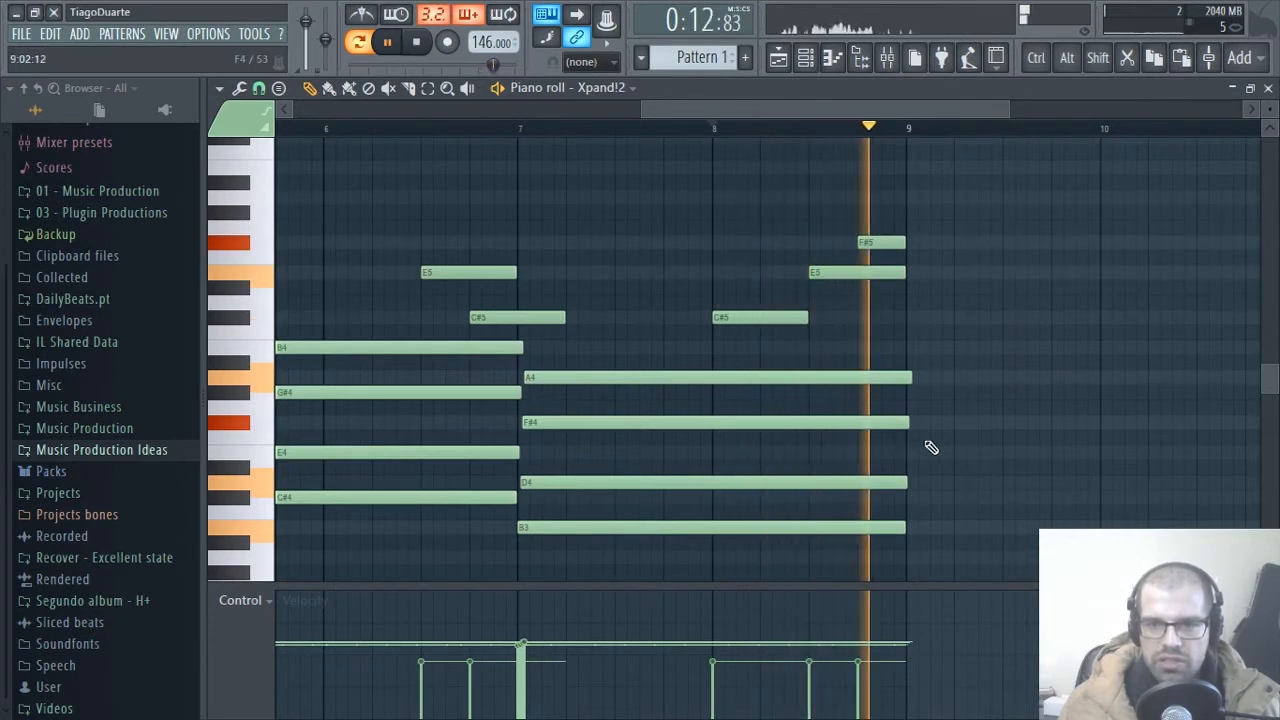
key("space")
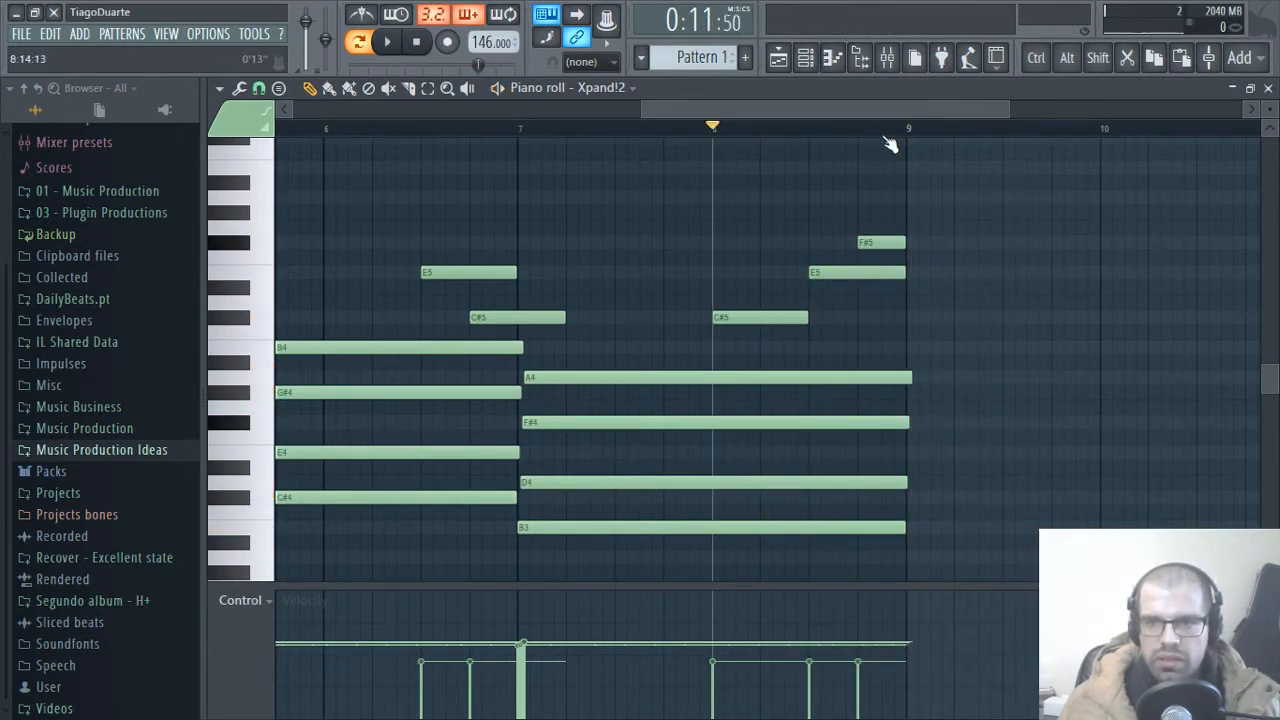
Step: Close the piano roll and rename mixer insert 2 as Piano
left_click(1266, 87)
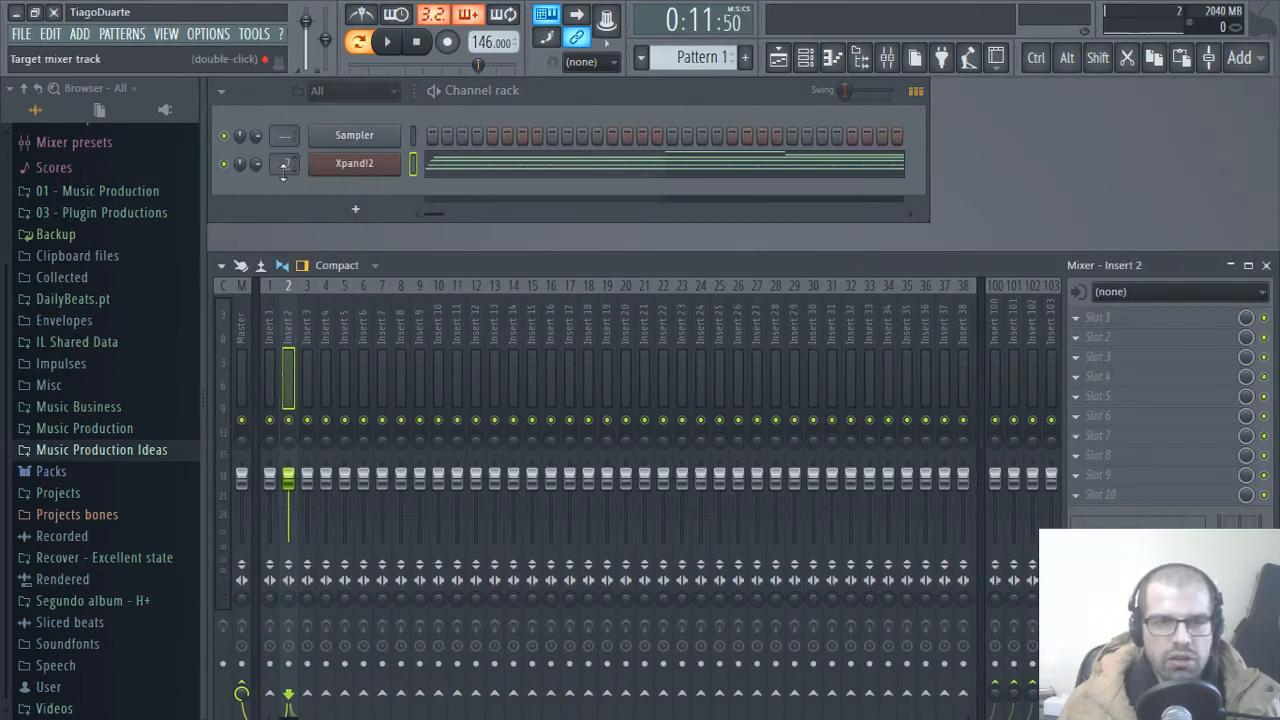
double_click(286, 333)
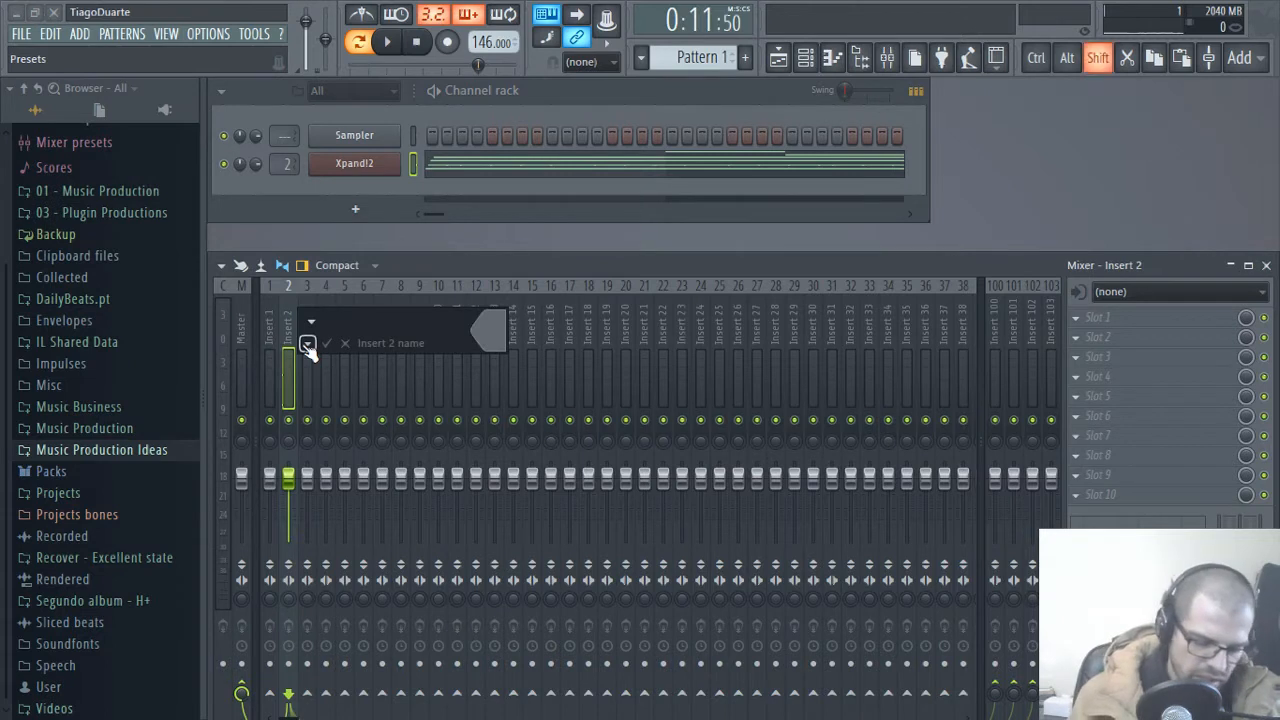
key("Return")
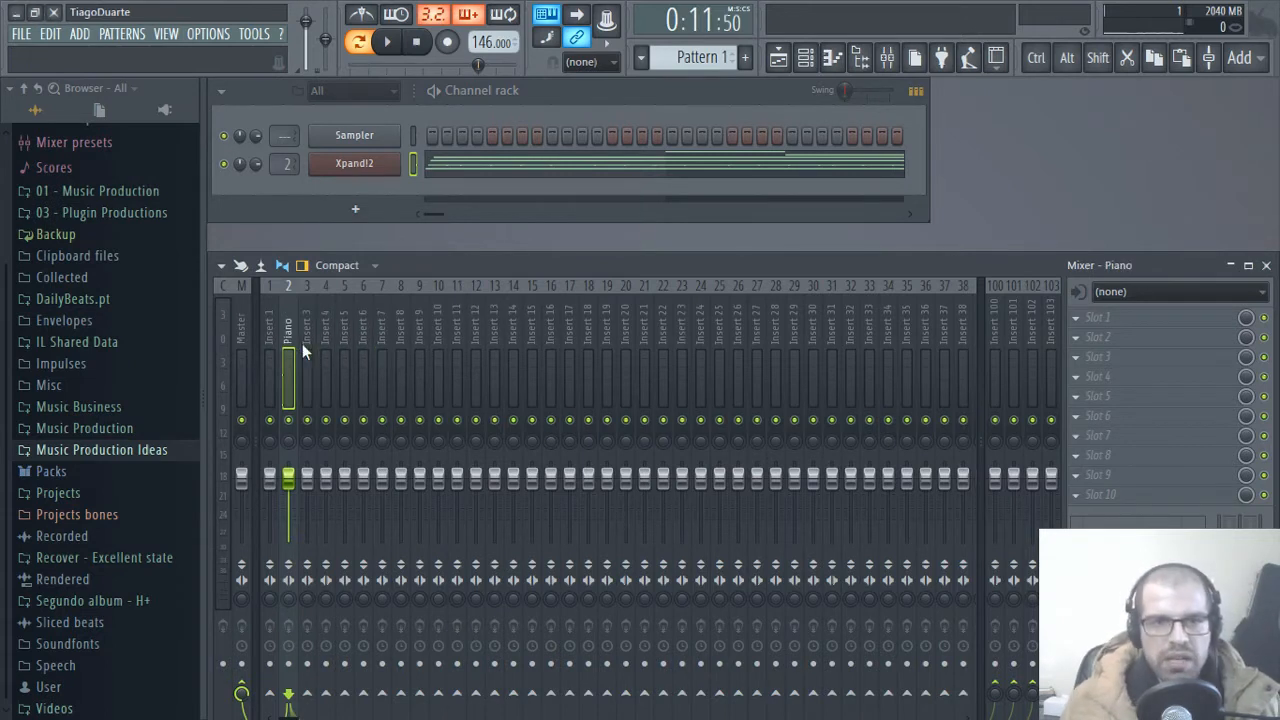
Step: Load Edison into the Piano insert's first effect slot and set it to record on play
left_click(1134, 331)
mouse_move(995, 536)
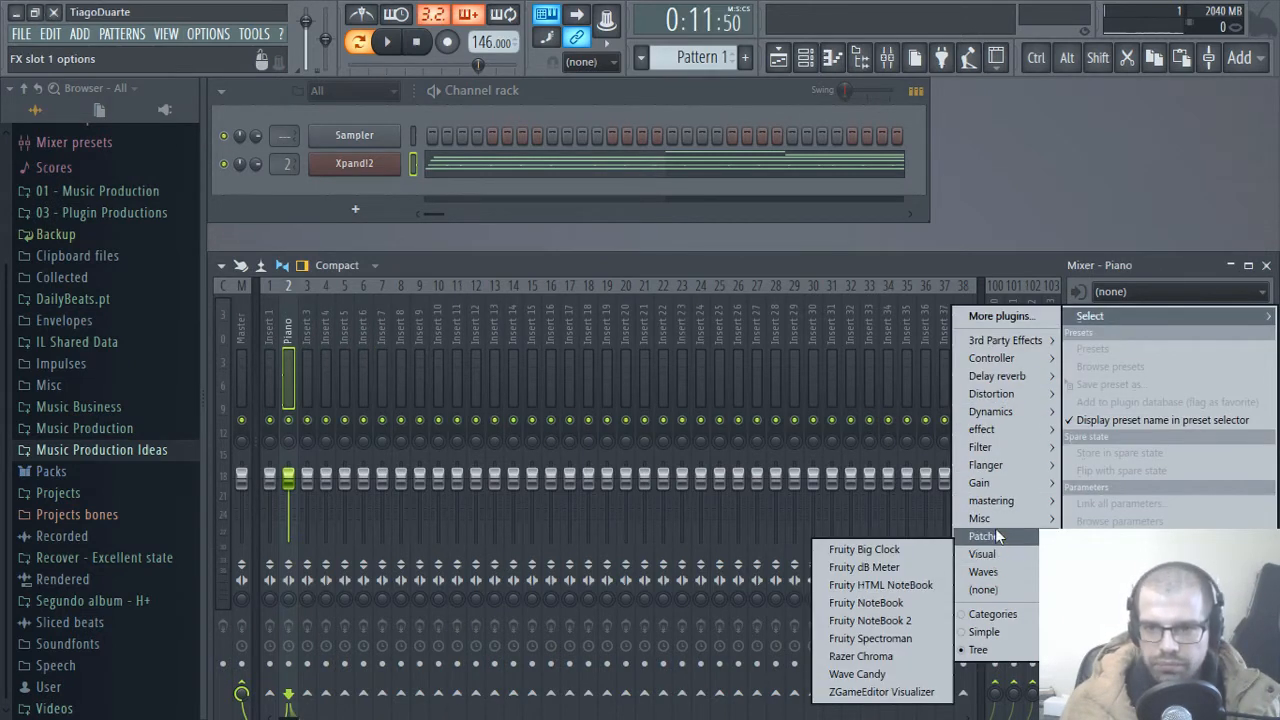
left_click(883, 517)
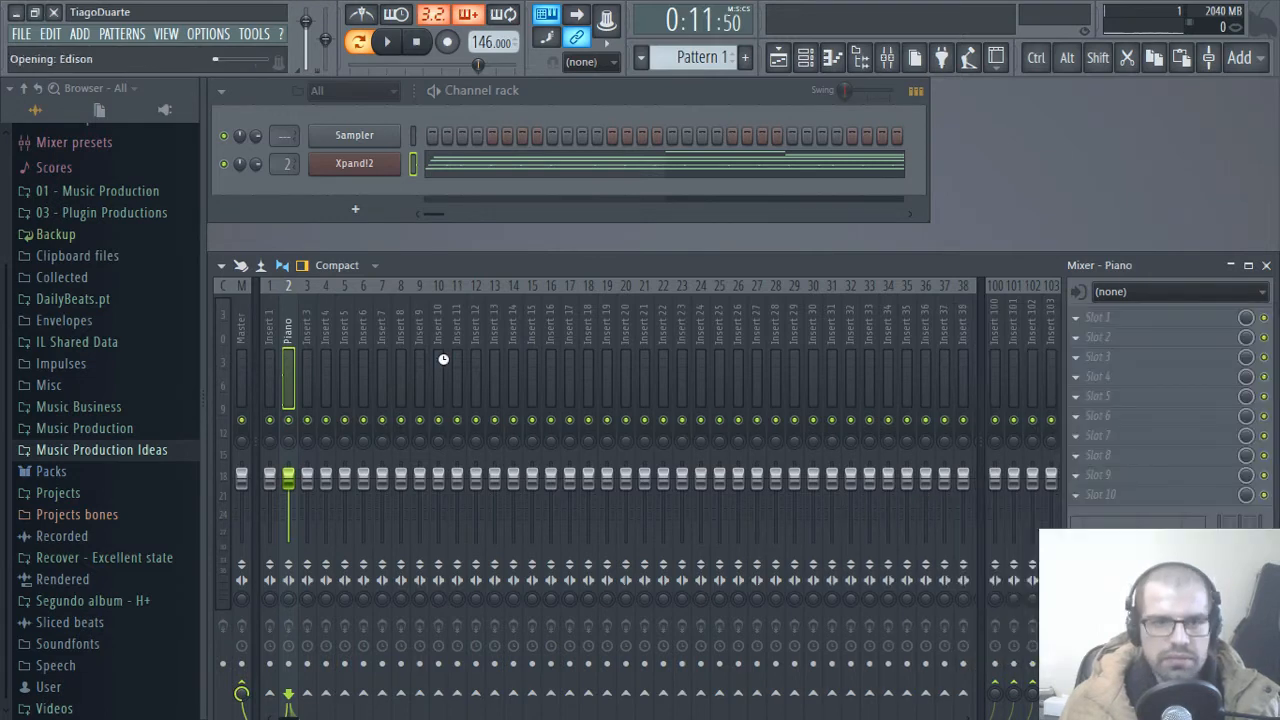
left_click_drag(472, 241, 657, 180)
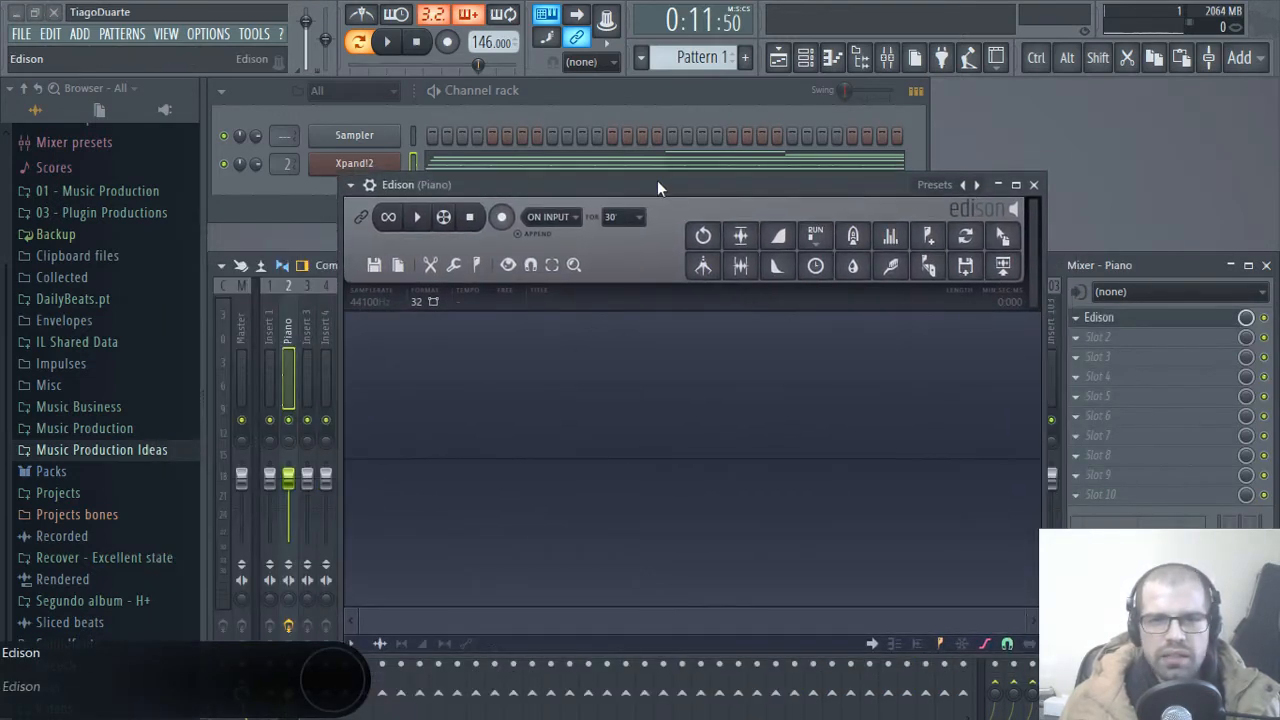
left_click(569, 222)
left_click(567, 289)
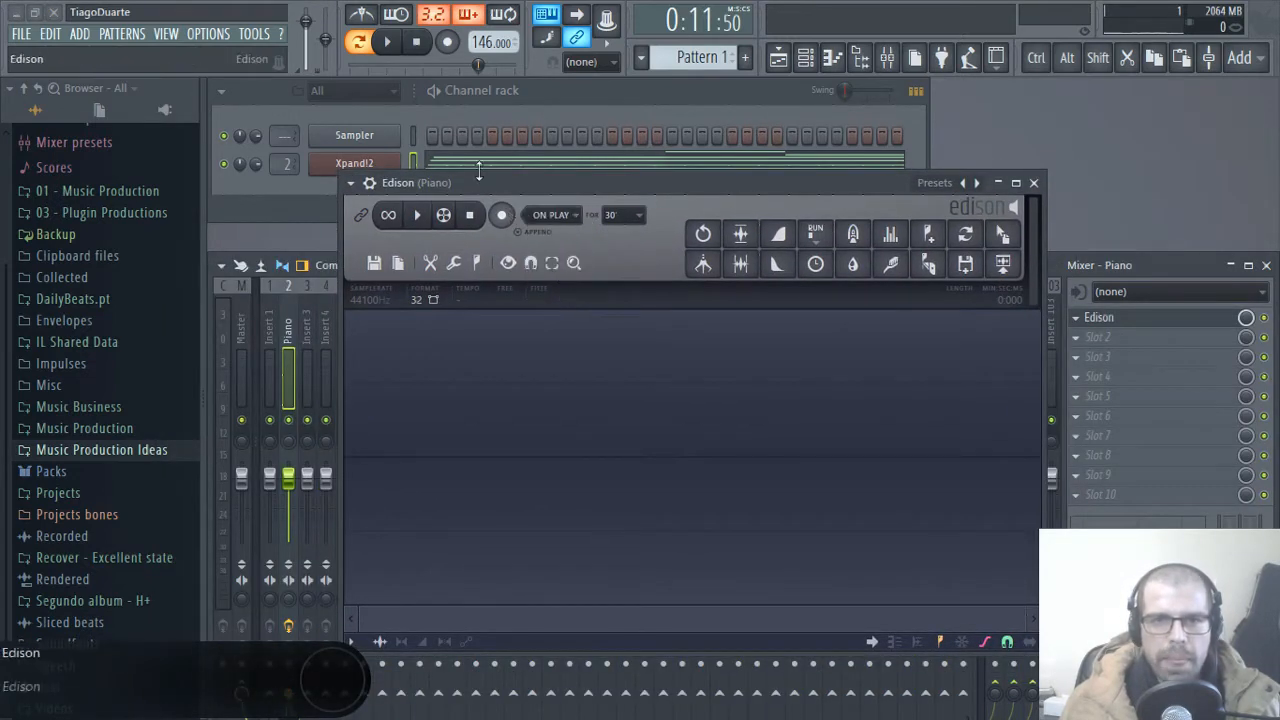
left_click(499, 216)
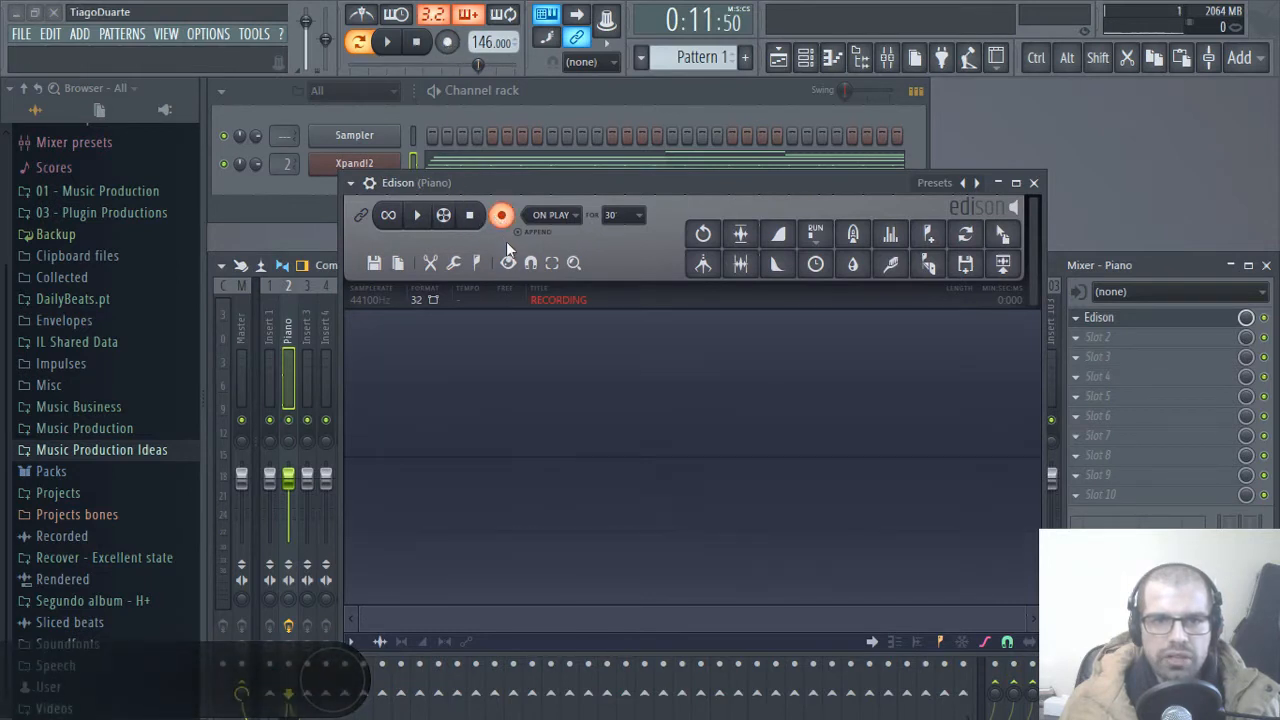
left_click(393, 45)
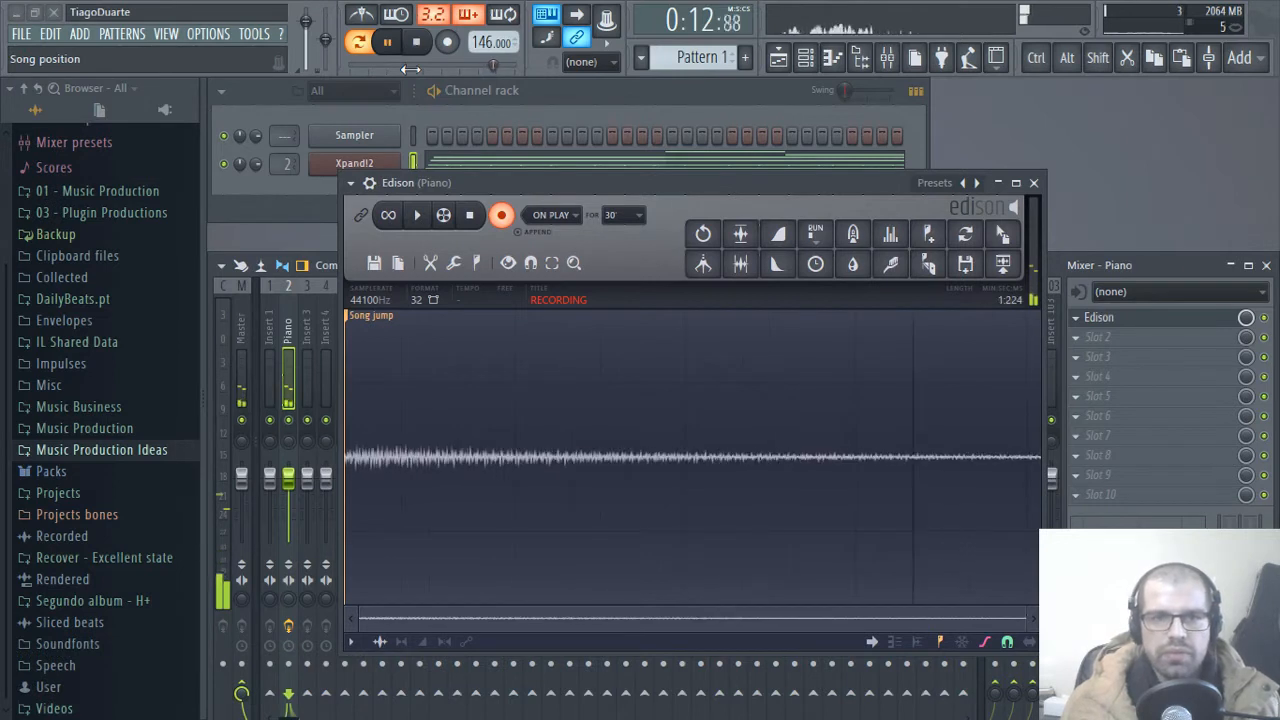
left_click(417, 41)
left_click(503, 216)
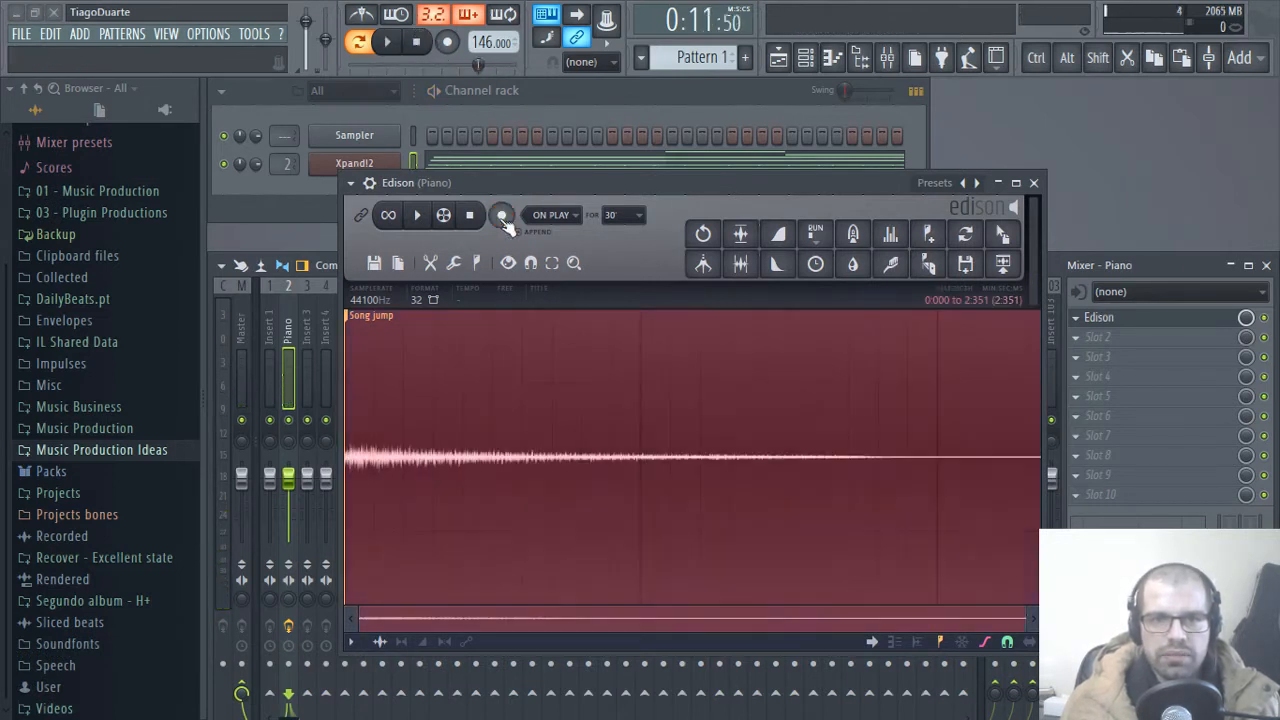
key("Delete")
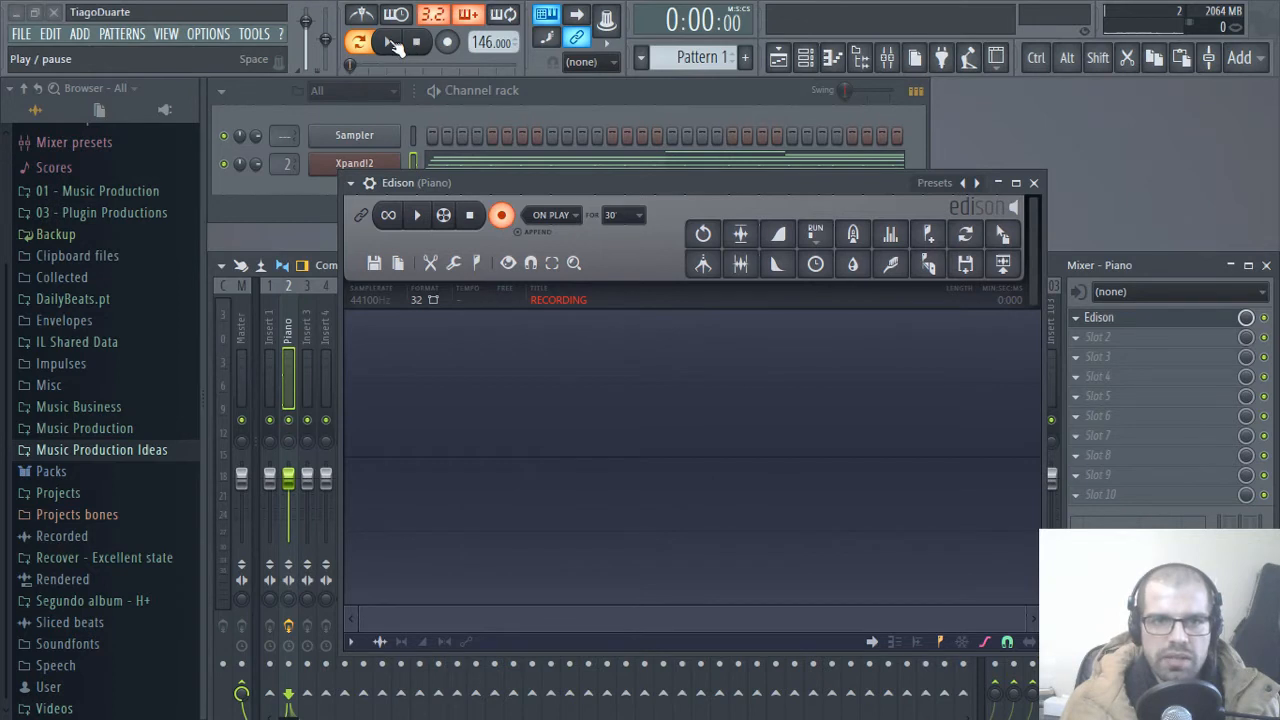
Step: Record the whole eight-bar piano pattern into Edison from the beginning, and stop all playback
left_click(390, 42)
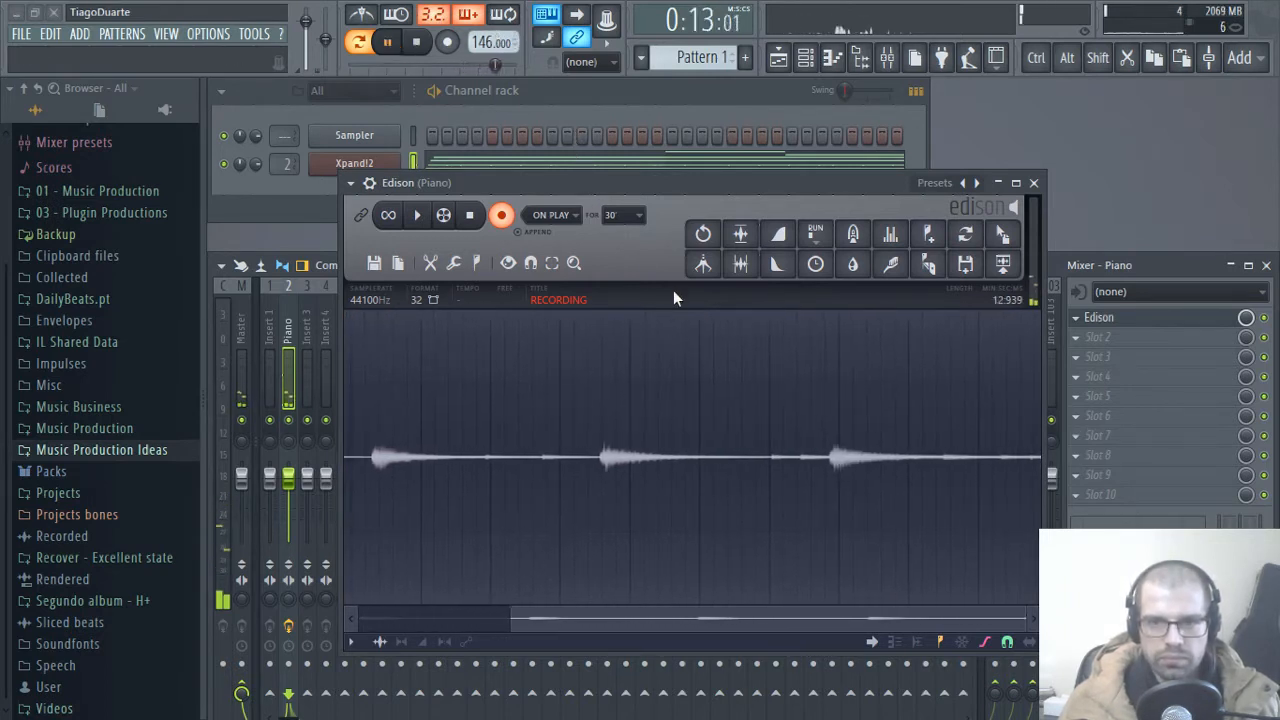
key("space")
key("space")
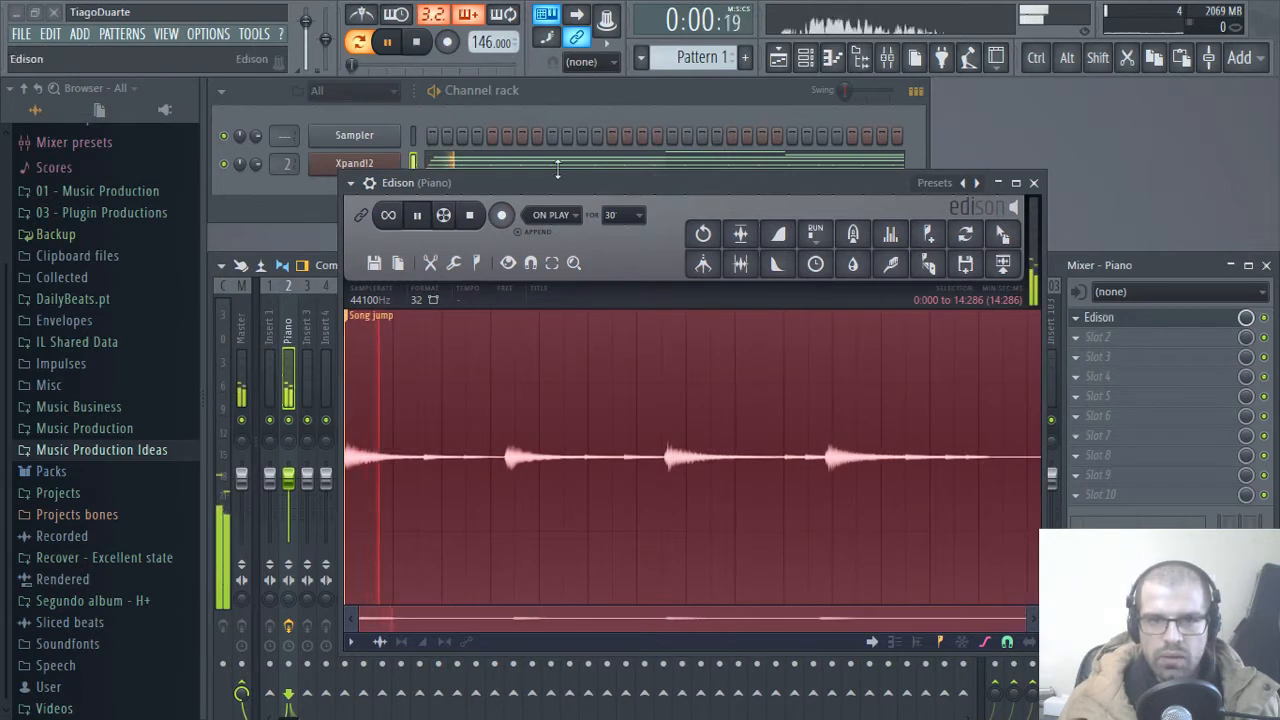
left_click(471, 217)
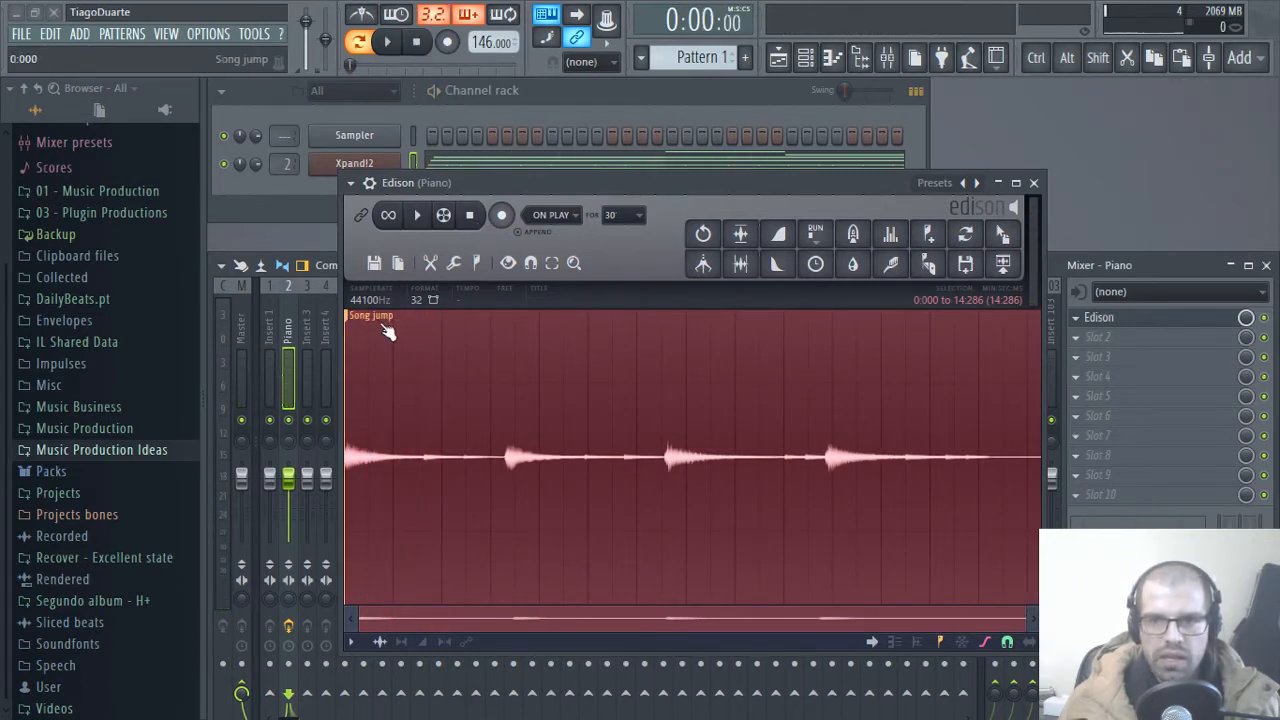
Step: Place the Edison recording in the playlist on Track 1 at bar 1 and close Edison
left_click_drag(548, 186, 502, 237)
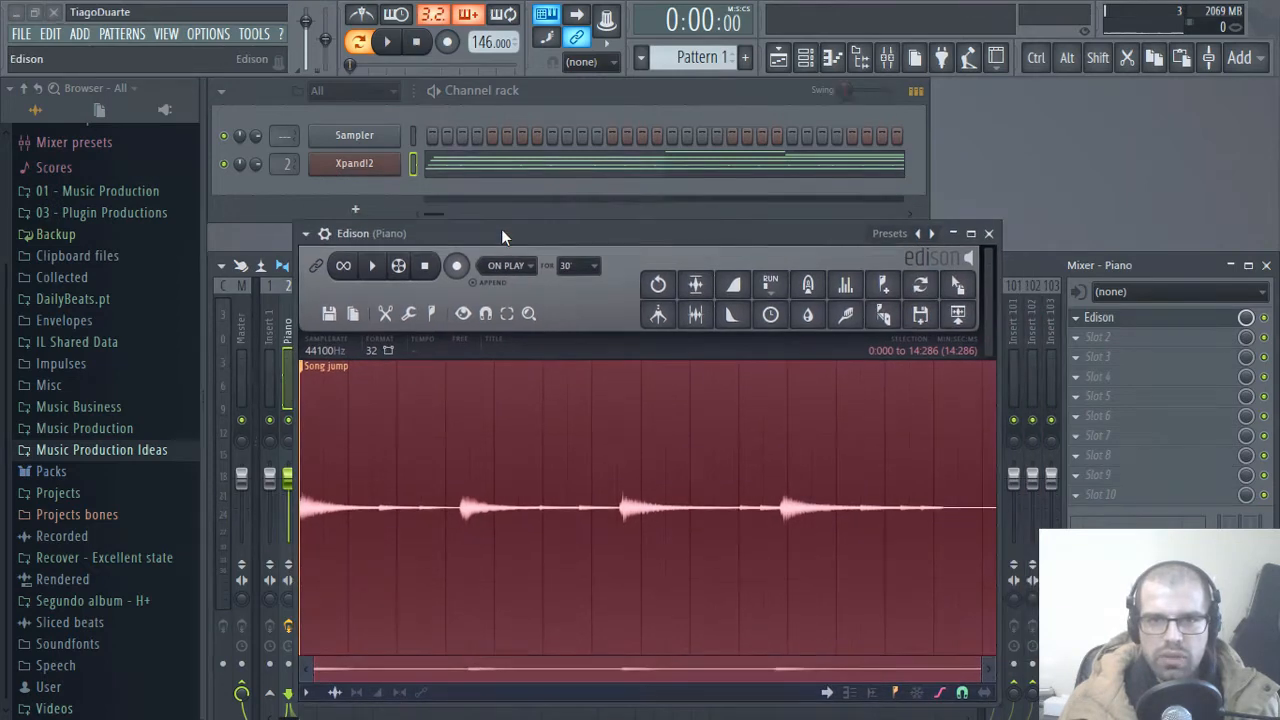
left_click_drag(981, 303, 455, 113)
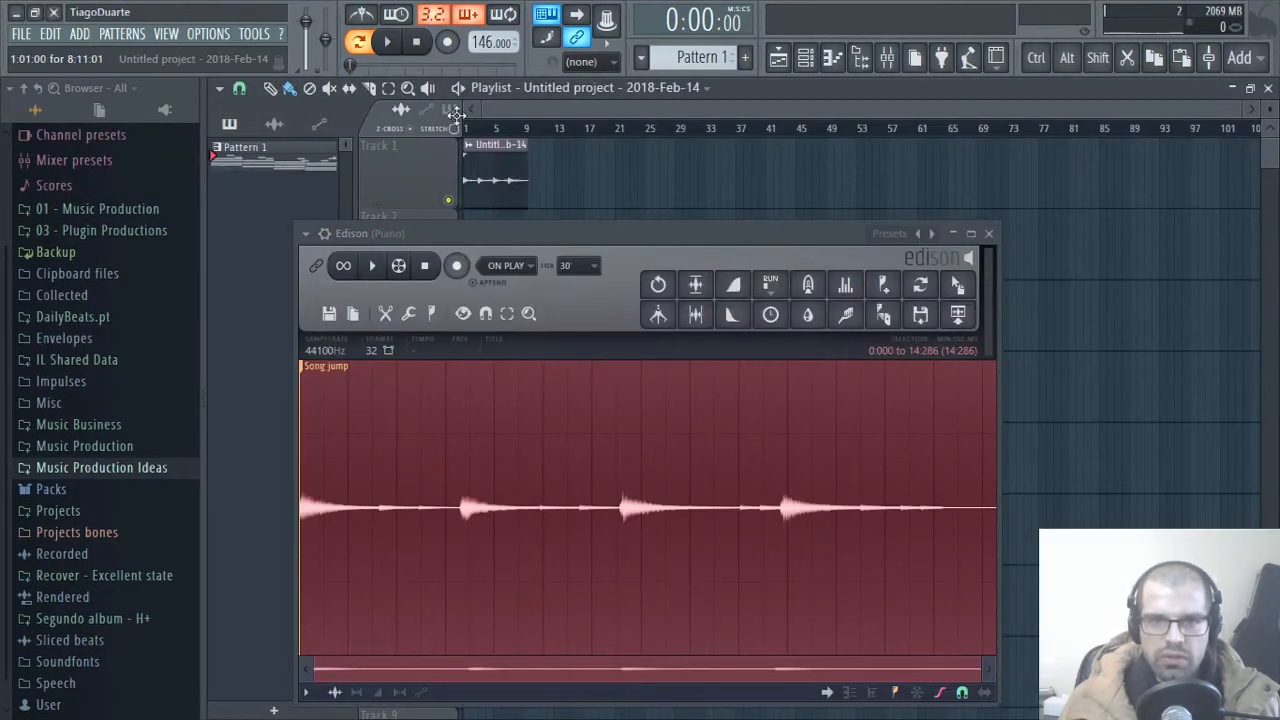
left_click(988, 234)
Step: Trim the end of the recorded piano clip on Track 1 to bar 9
scroll(503, 271, "up", 10)
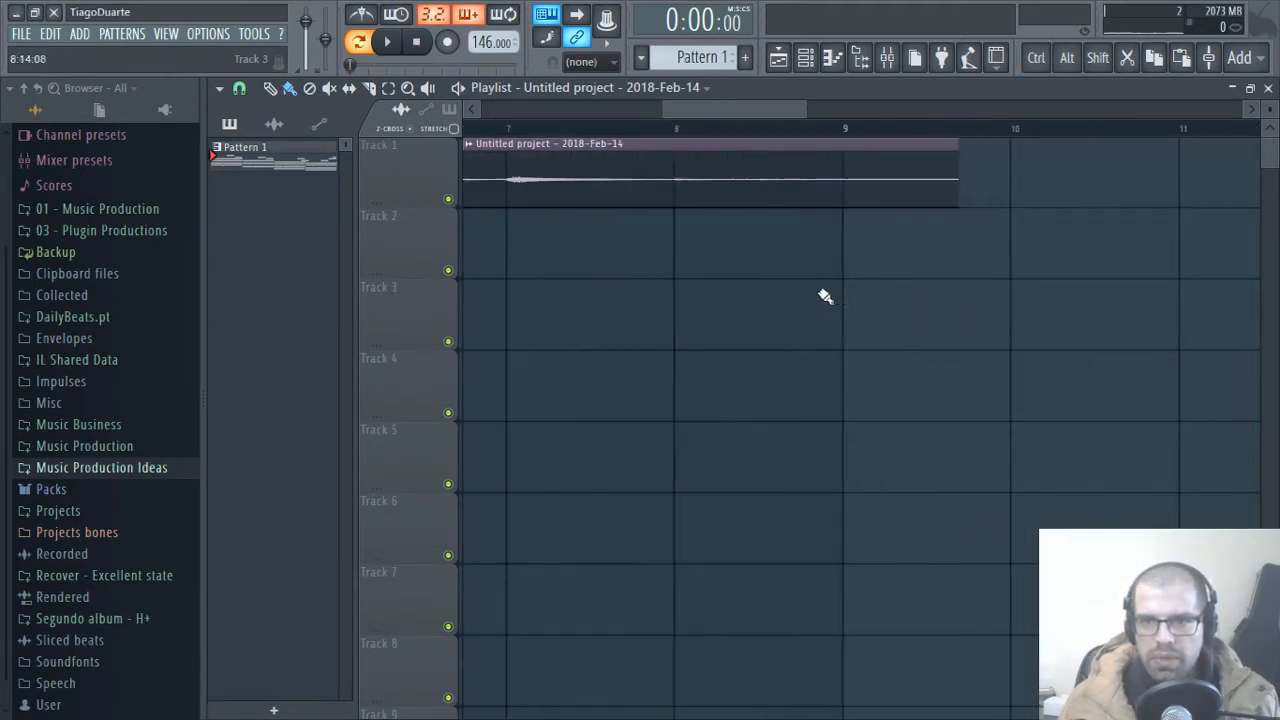
left_click_drag(818, 265, 817, 160)
right_click(822, 179)
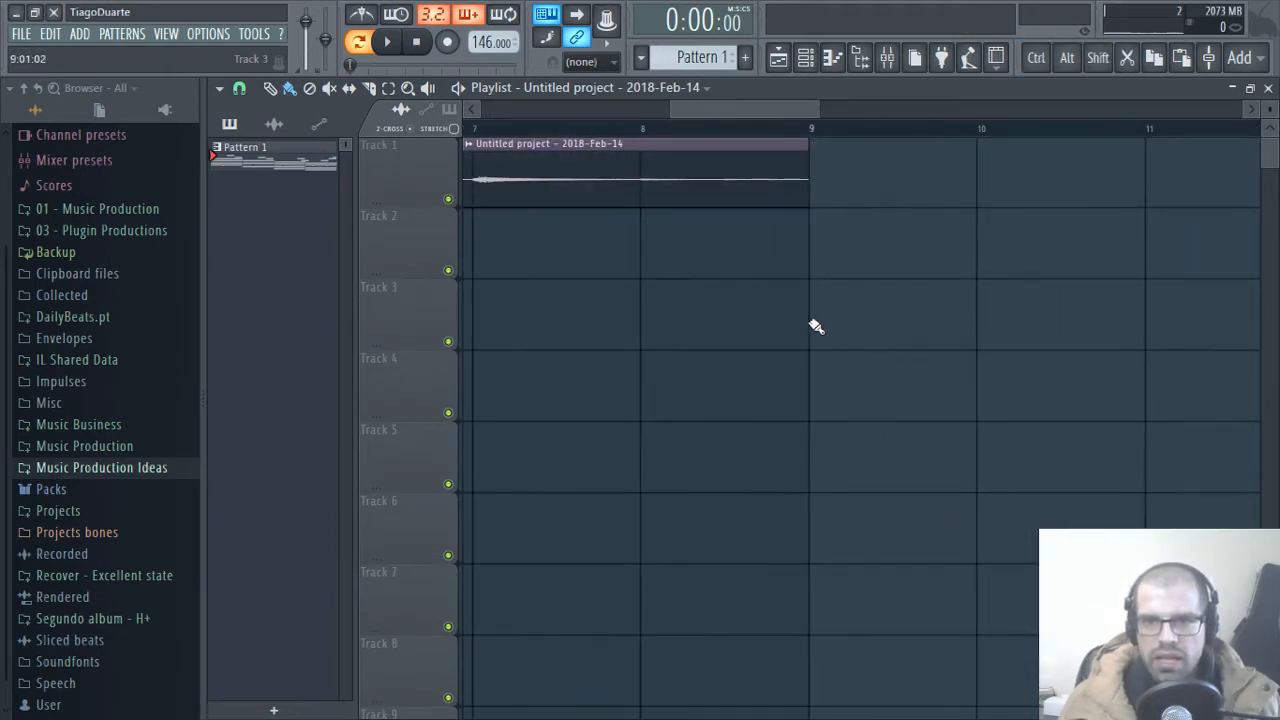
right_click(737, 329, "ctrl")
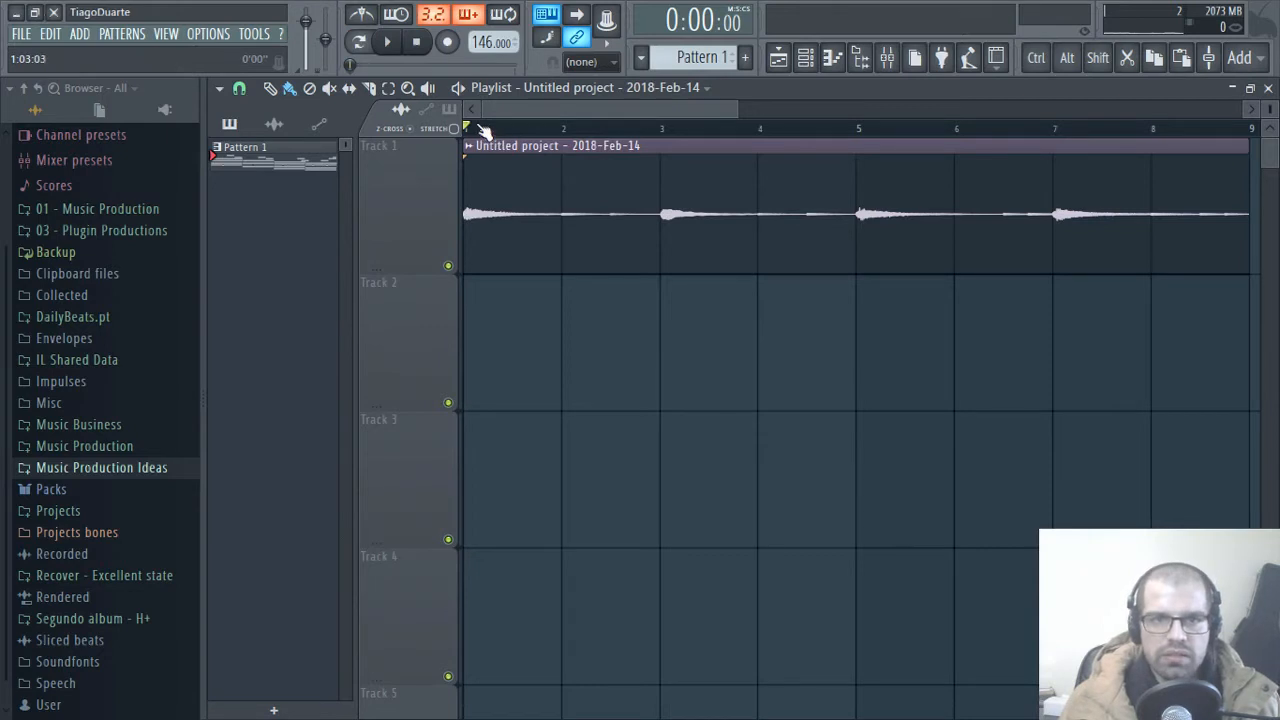
Step: Reverse the recorded piano sample while the playlist plays, and close its channel settings
key("space")
double_click(766, 226)
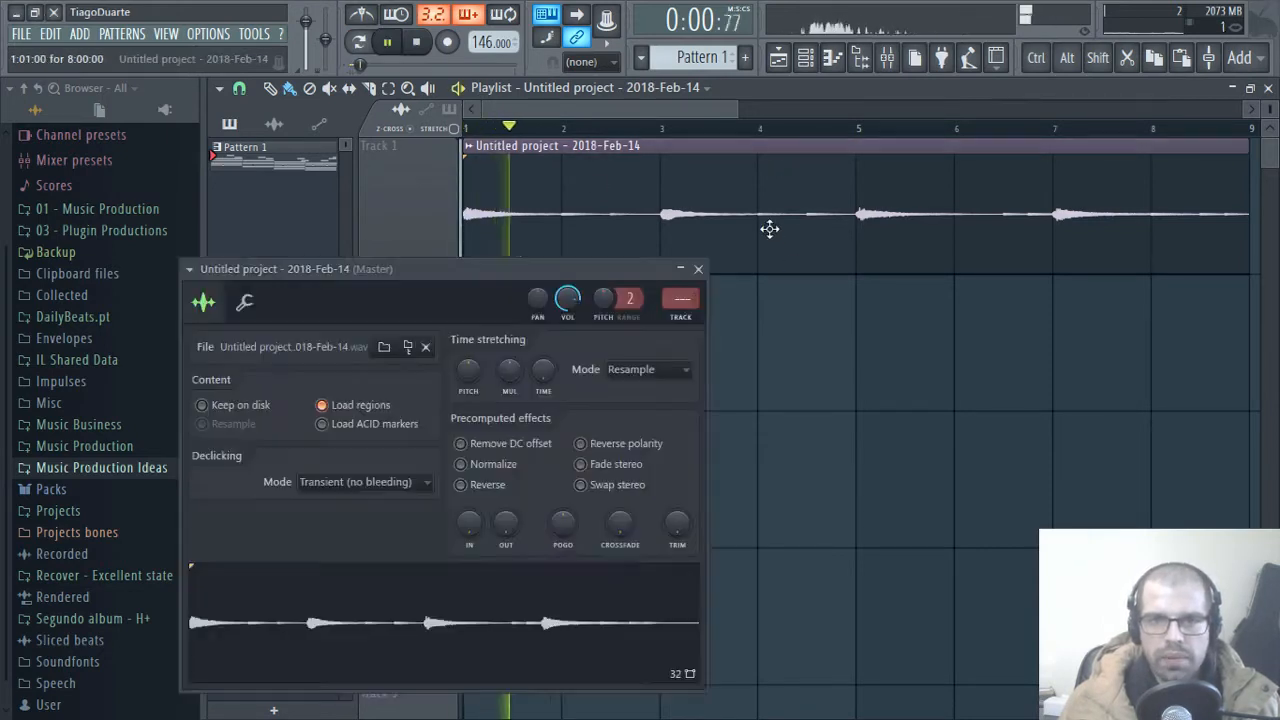
left_click(488, 485)
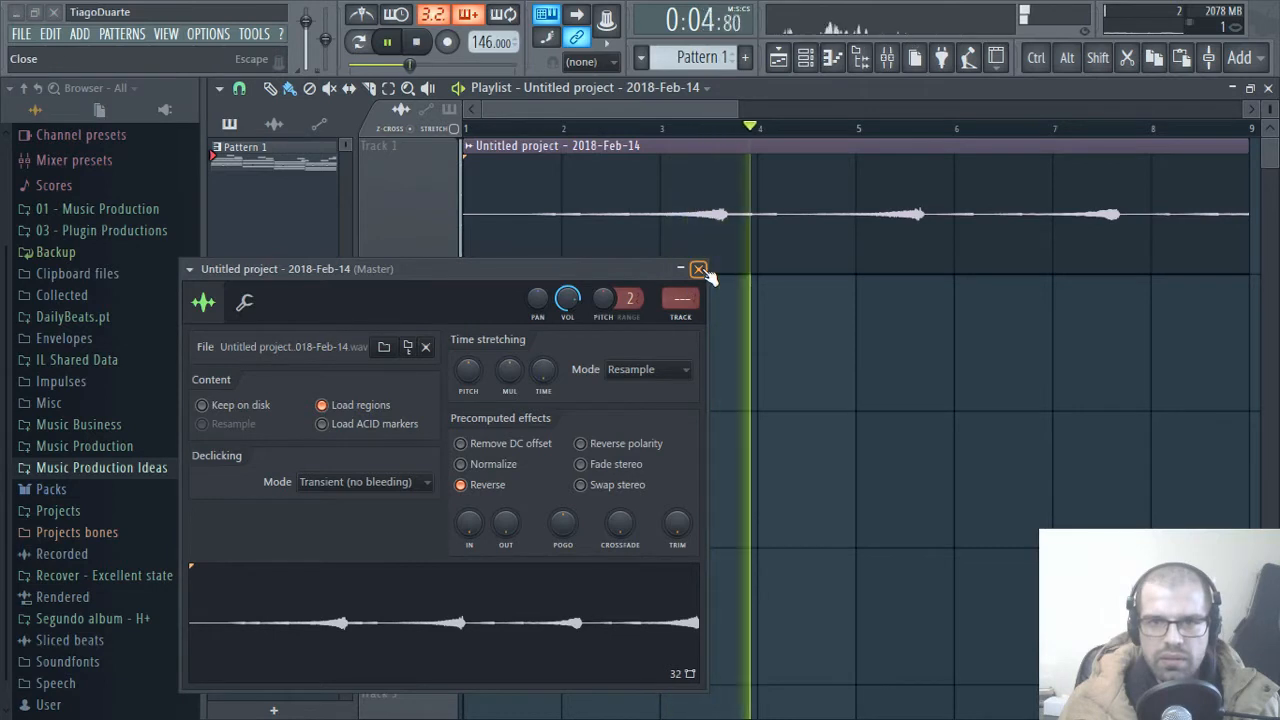
left_click_drag(973, 357, 828, 375)
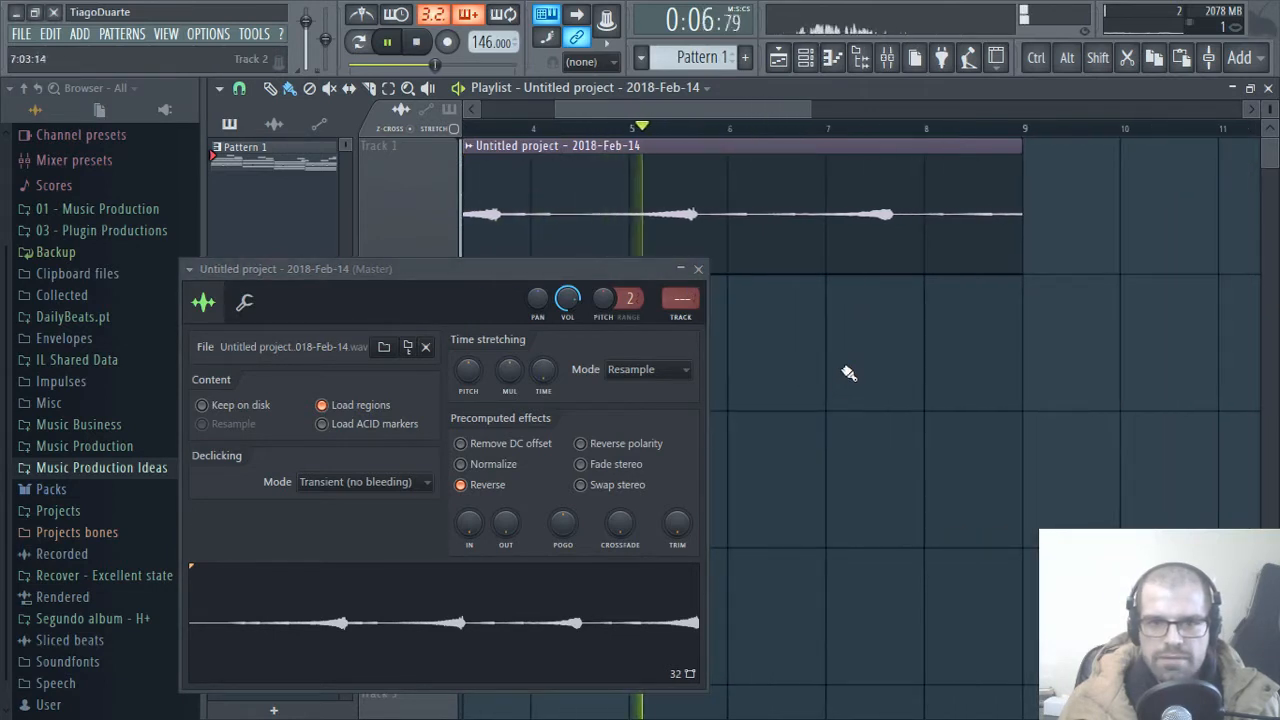
left_click(698, 269)
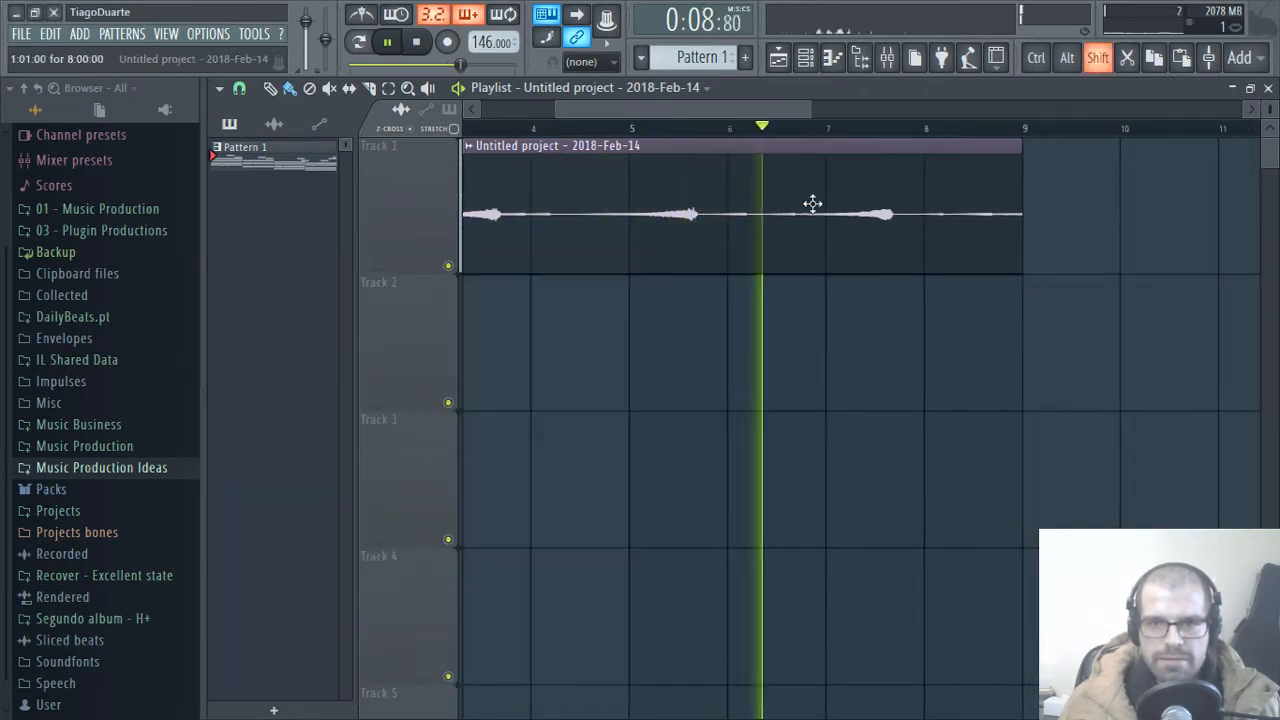
Step: Slip the reversed audio within its clip so the last chord swell ends at bar 9, play it back and stop
scroll(823, 218, "down", 8)
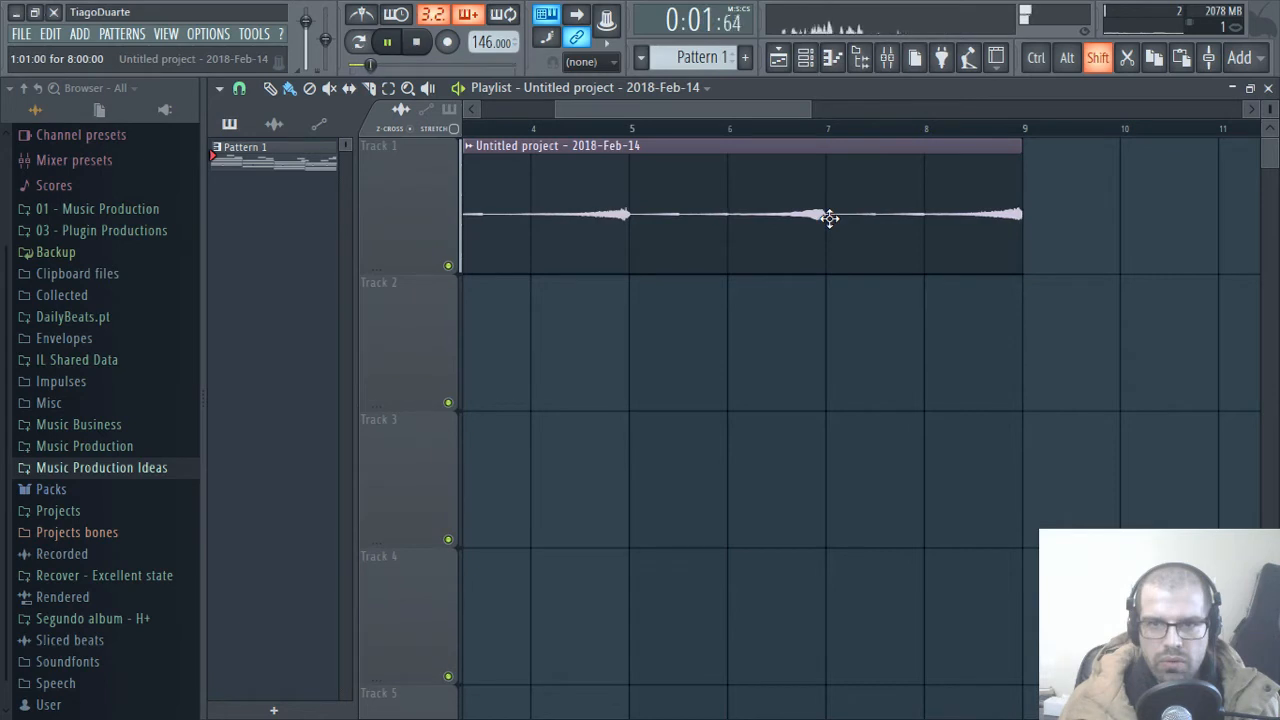
scroll(1114, 236, "up", 6)
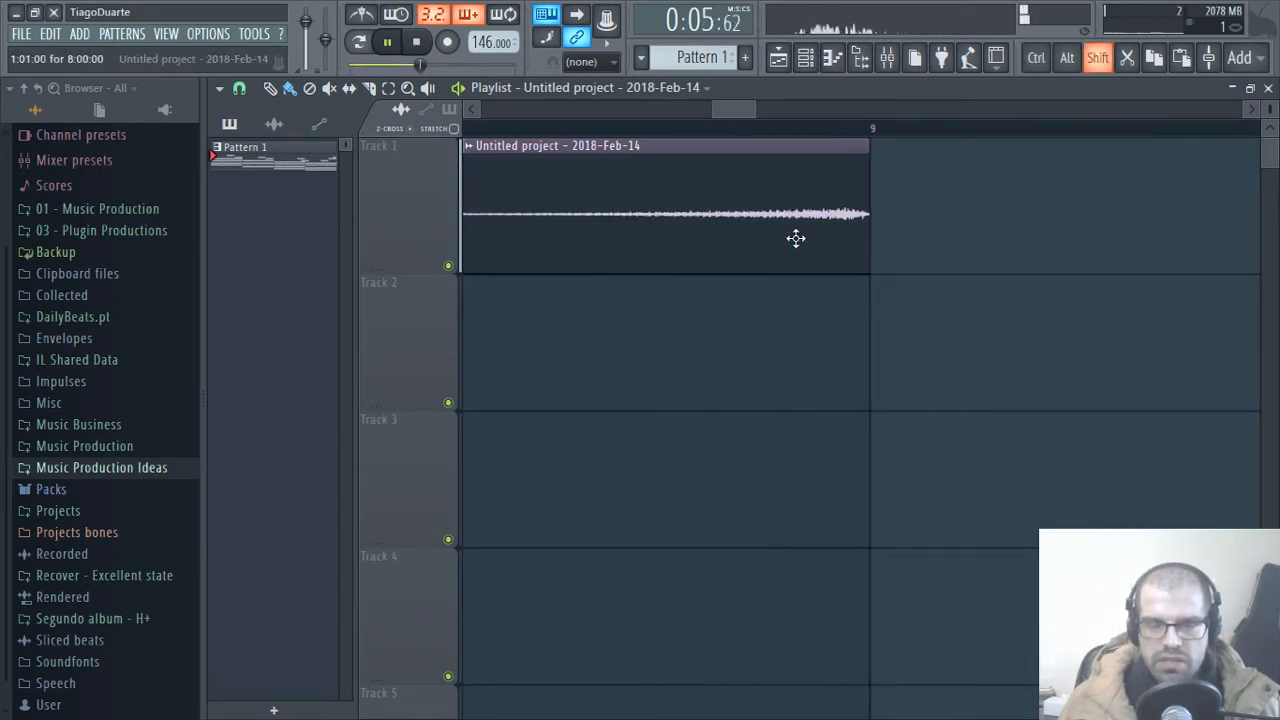
key("ctrl")
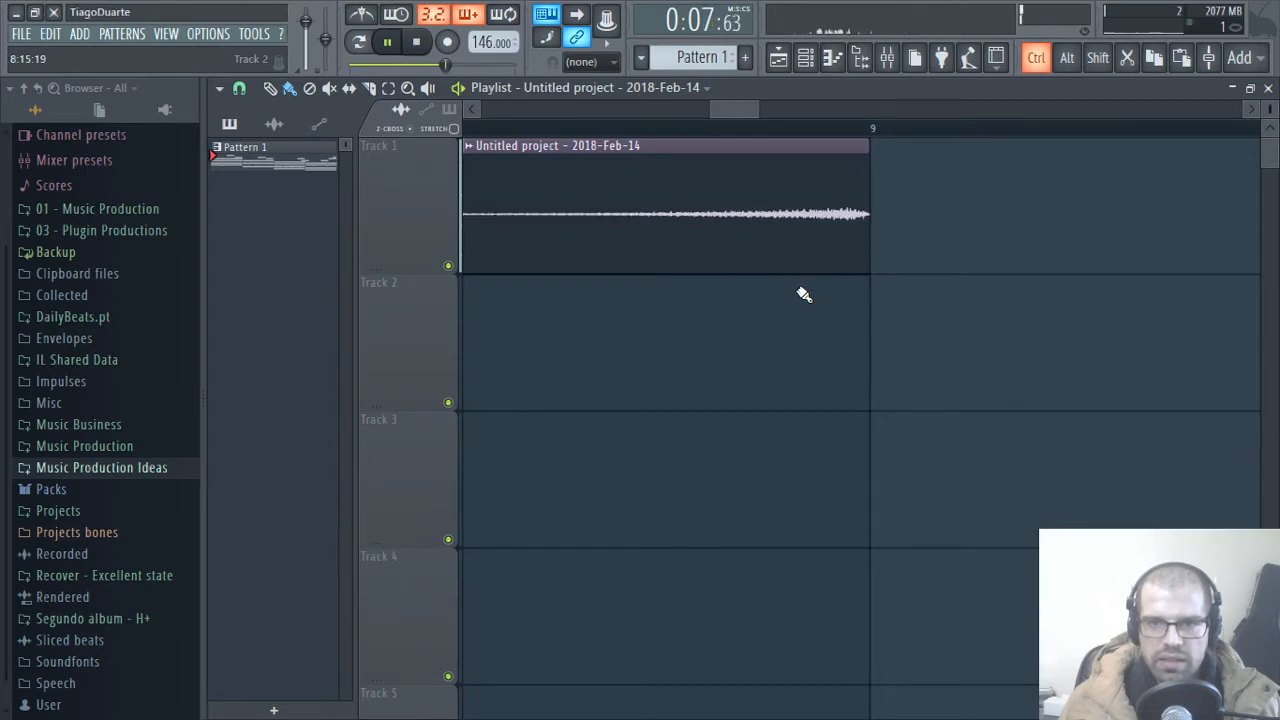
scroll(796, 296, "down", 4)
scroll(730, 122, "down", 5)
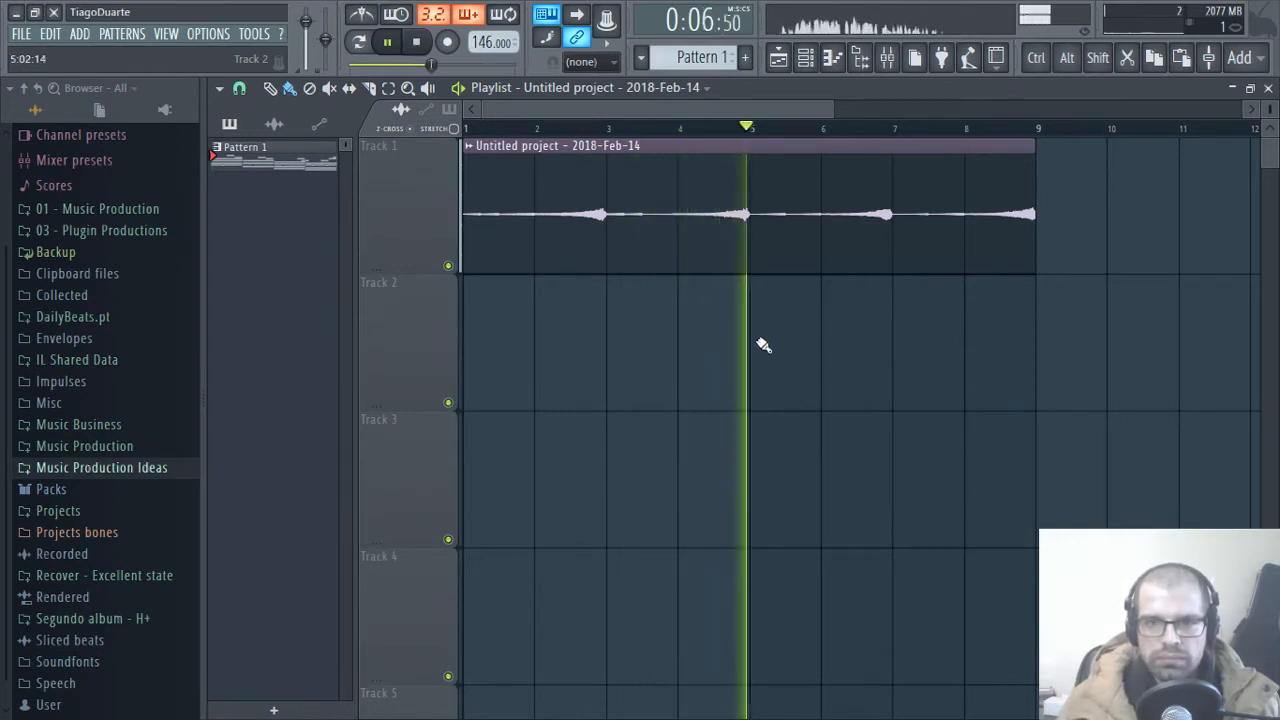
key("space")
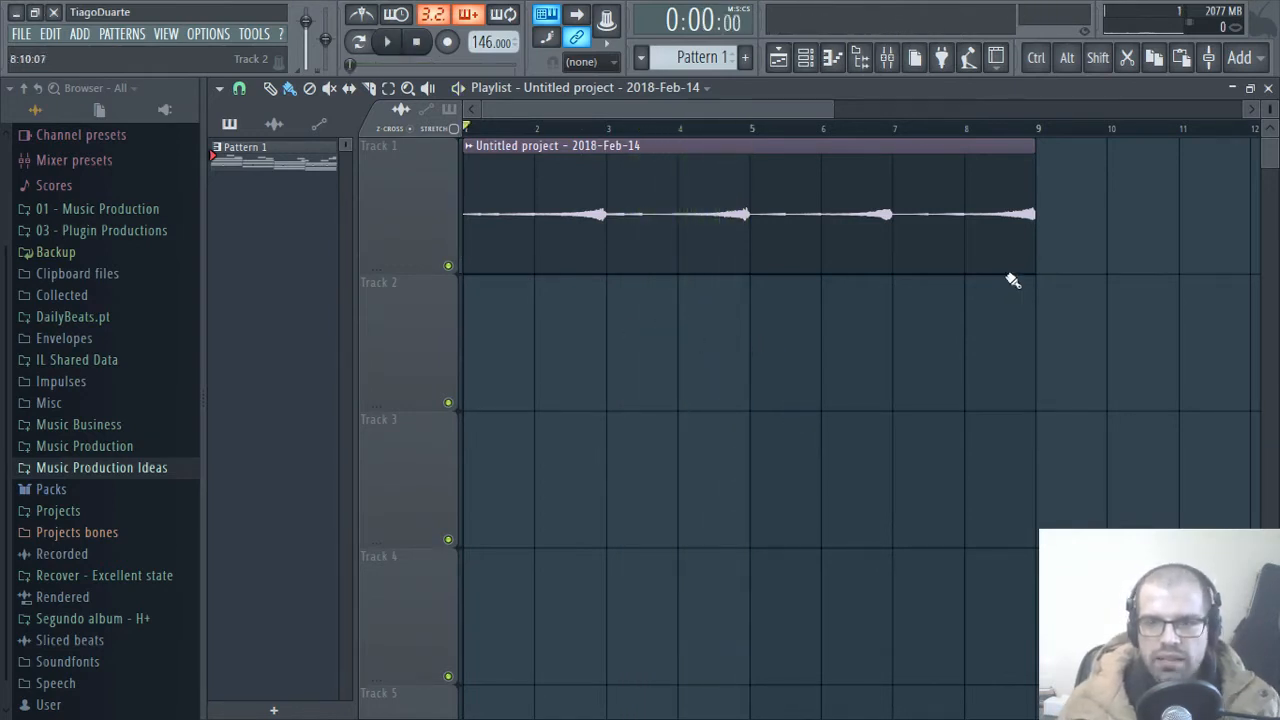
Step: Slice the reversed piano clip on Track 1 at bars 7, 5 and 3
left_click_drag(1063, 296, 900, 208)
right_click(541, 427)
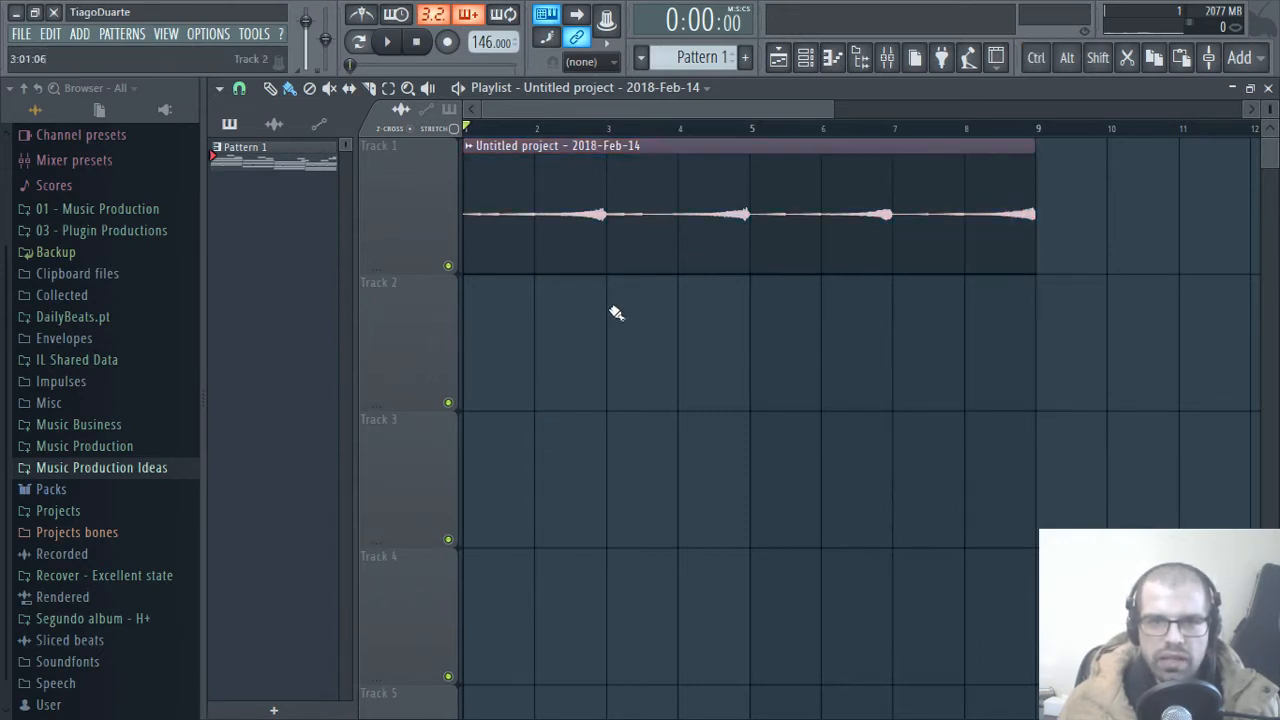
left_click_drag(760, 316, 753, 160)
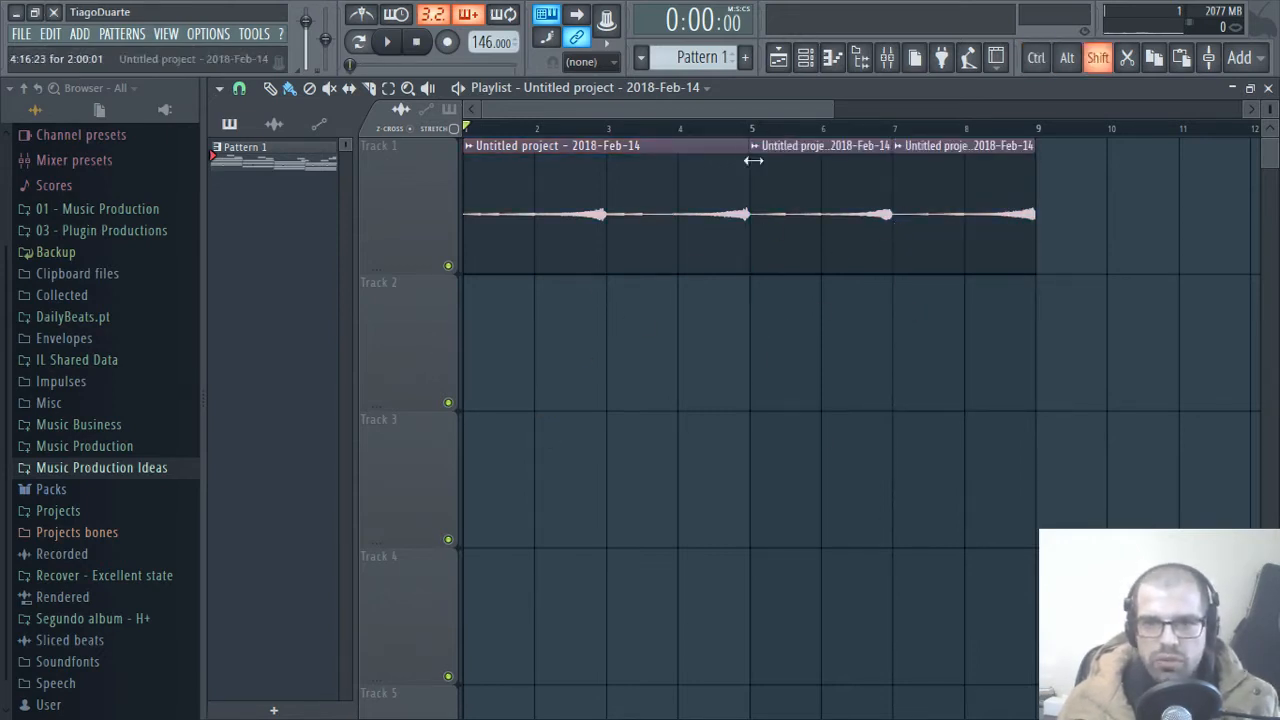
left_click_drag(614, 153, 612, 150)
Step: Reverse the order of the four piano slices via Track 2, return them to Track 1 starting at bar 1, and play them
left_click_drag(529, 209, 940, 384)
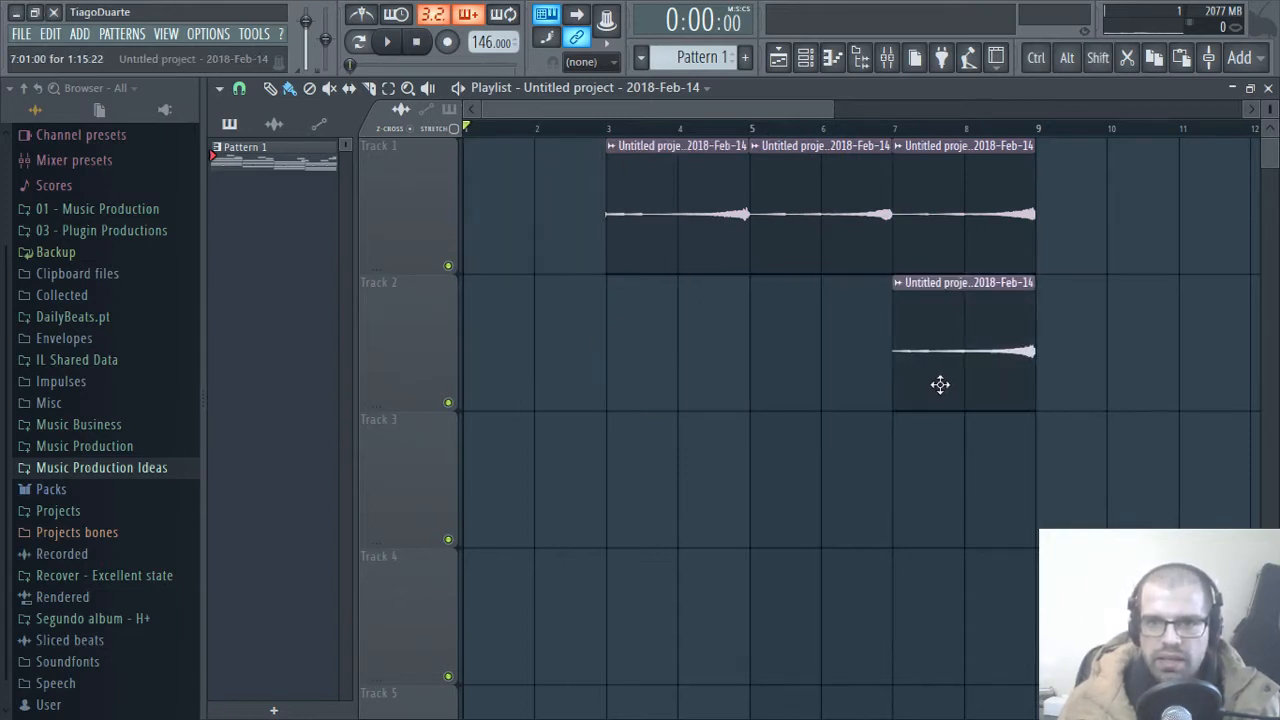
left_click_drag(664, 240, 789, 388)
left_click_drag(781, 246, 677, 398)
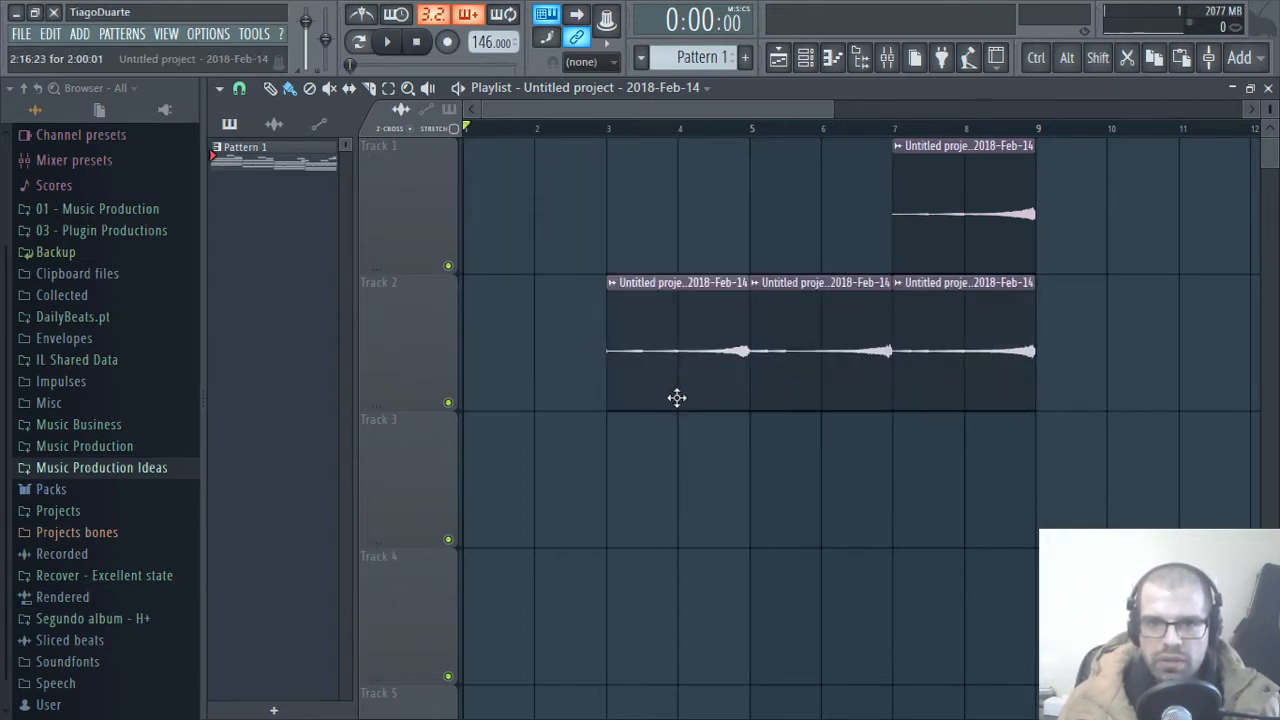
left_click_drag(983, 199, 489, 358)
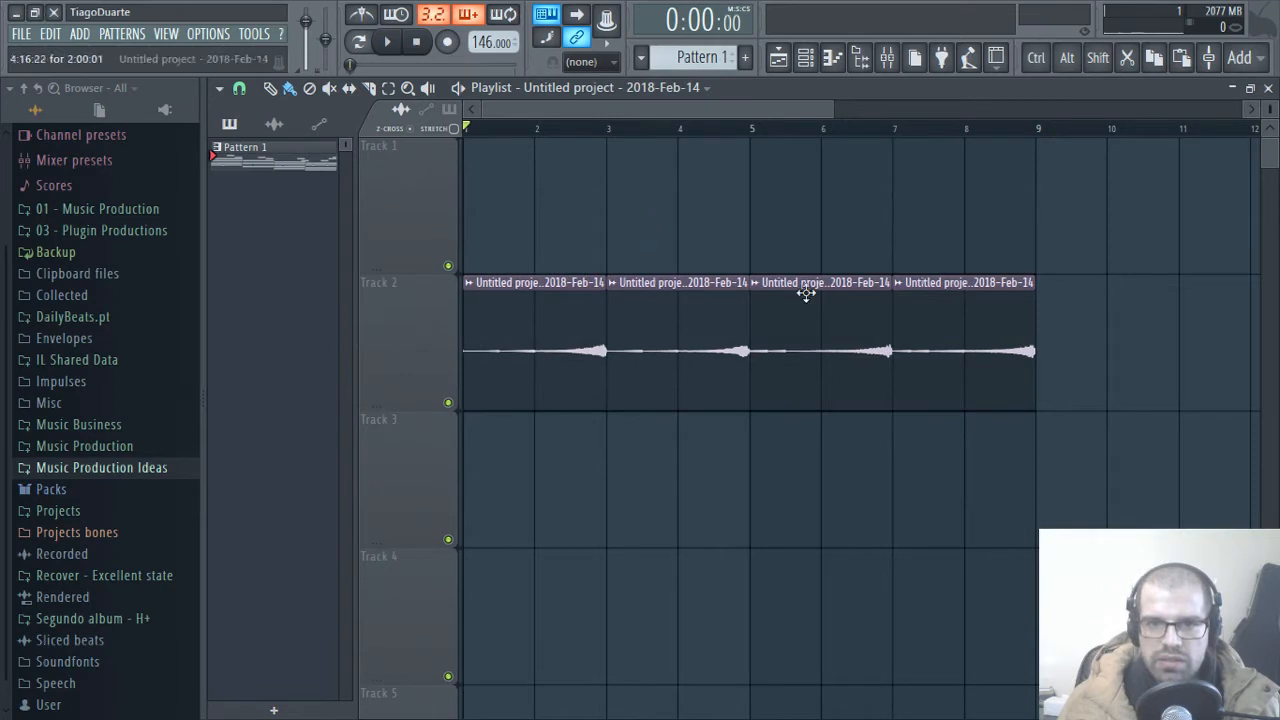
left_click_drag(1080, 342, 400, 331)
left_click_drag(480, 322, 463, 186)
left_click(637, 462, "ctrl")
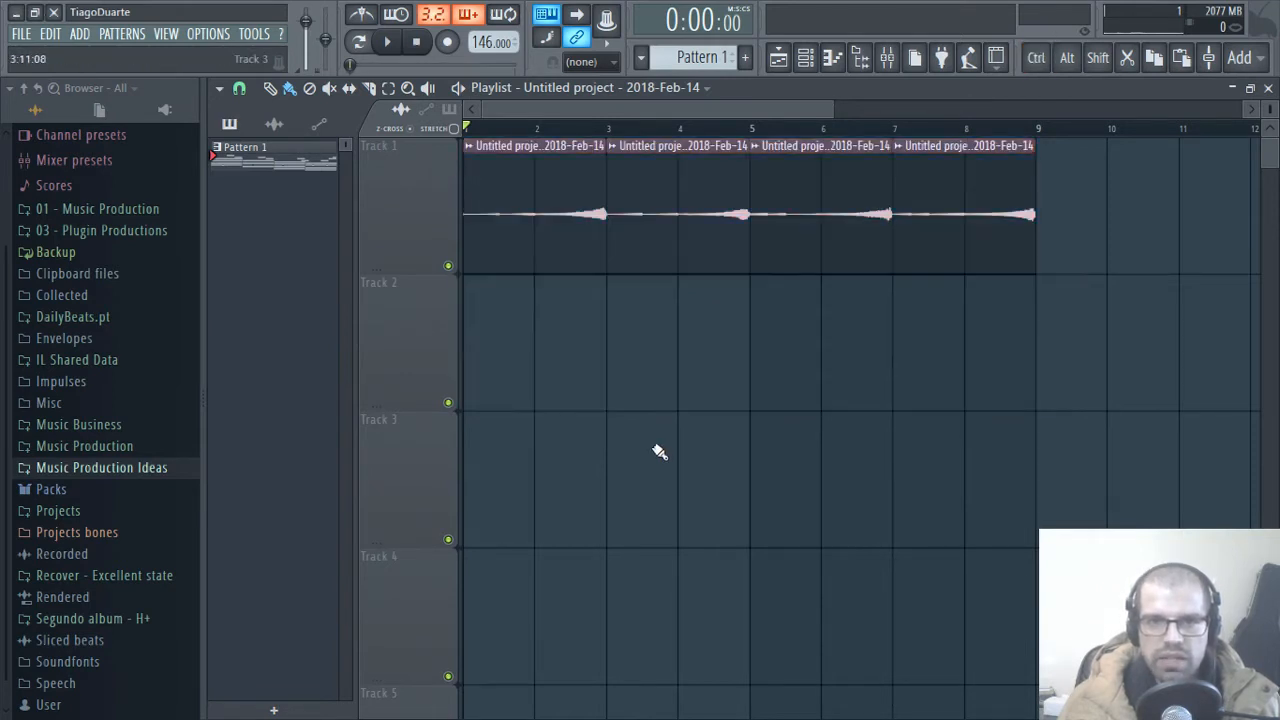
key("space")
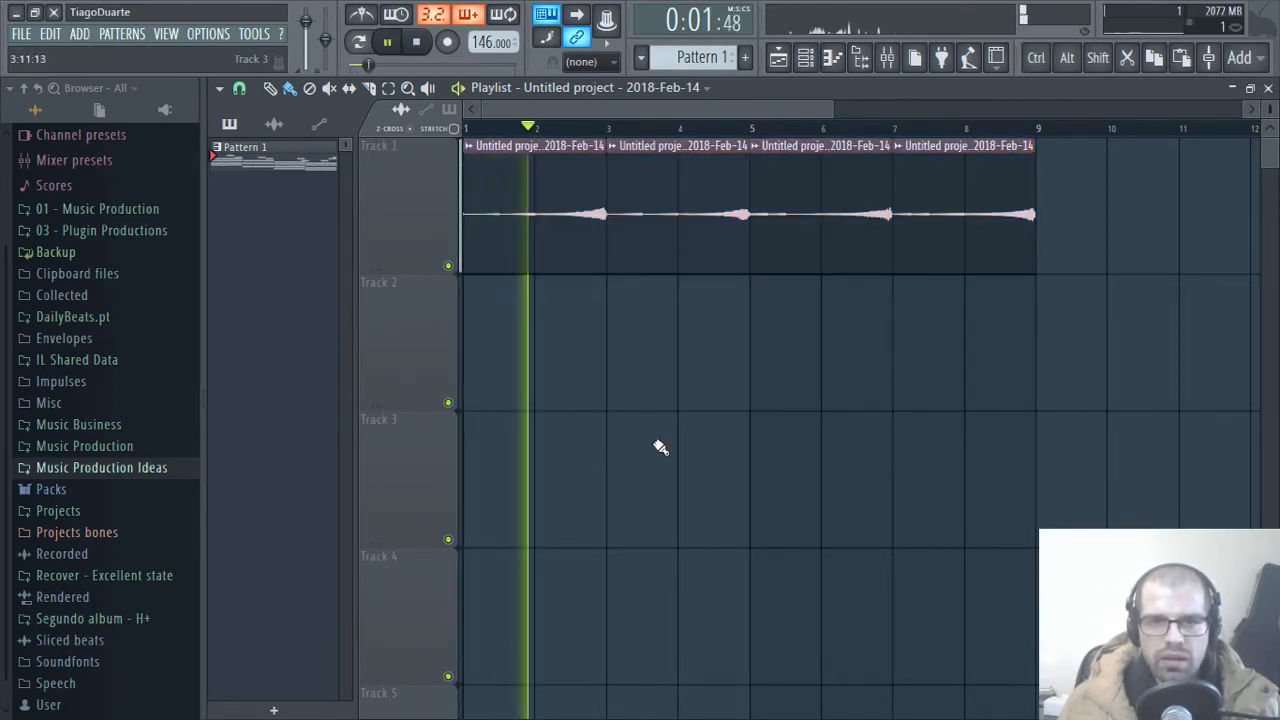
Step: Close the playlist, route the reversed piano channel to mixer track 2, and normalize its sample
left_click(1268, 89)
scroll(280, 139, "up", 3)
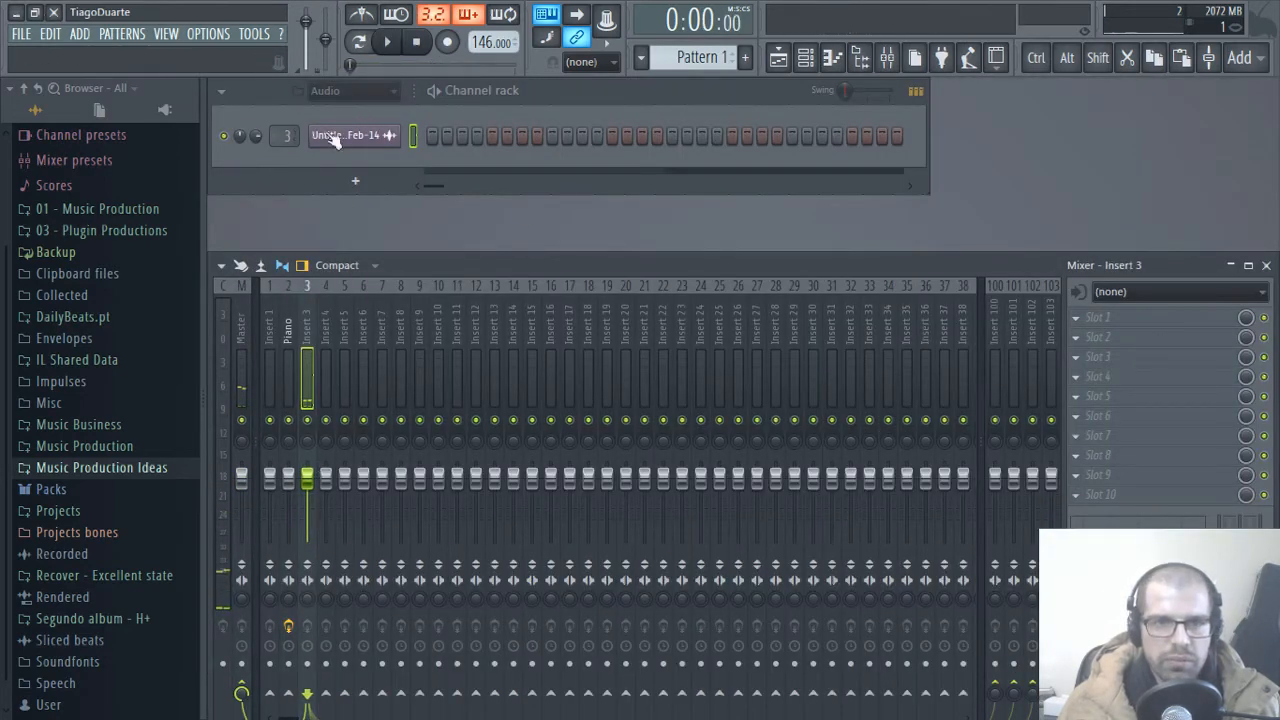
scroll(290, 136, "down", 1)
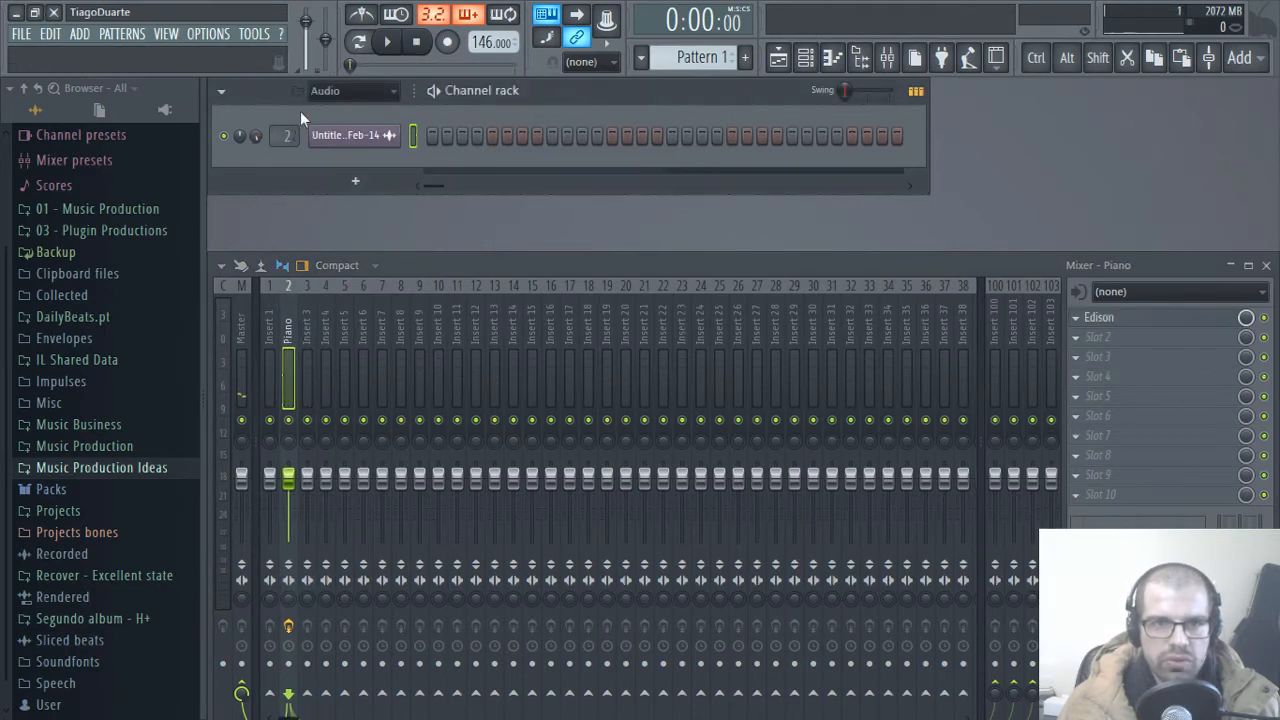
left_click(372, 137)
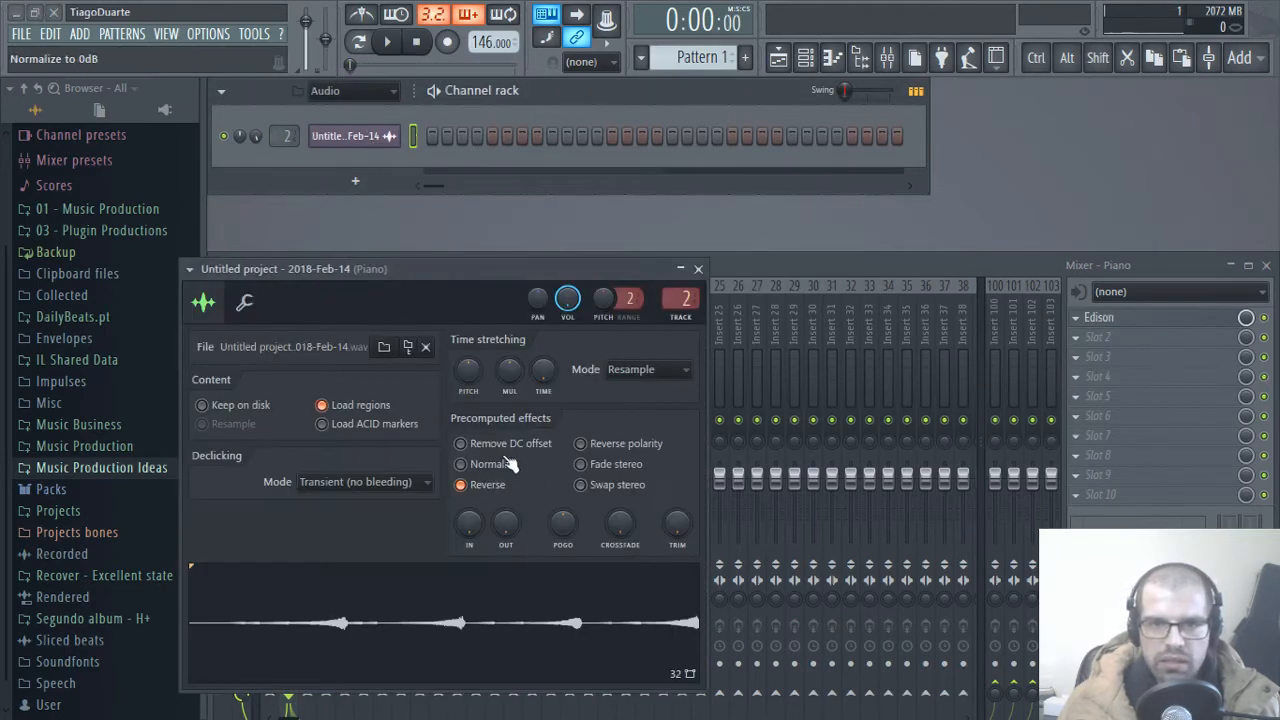
left_click(508, 464)
left_click(698, 268)
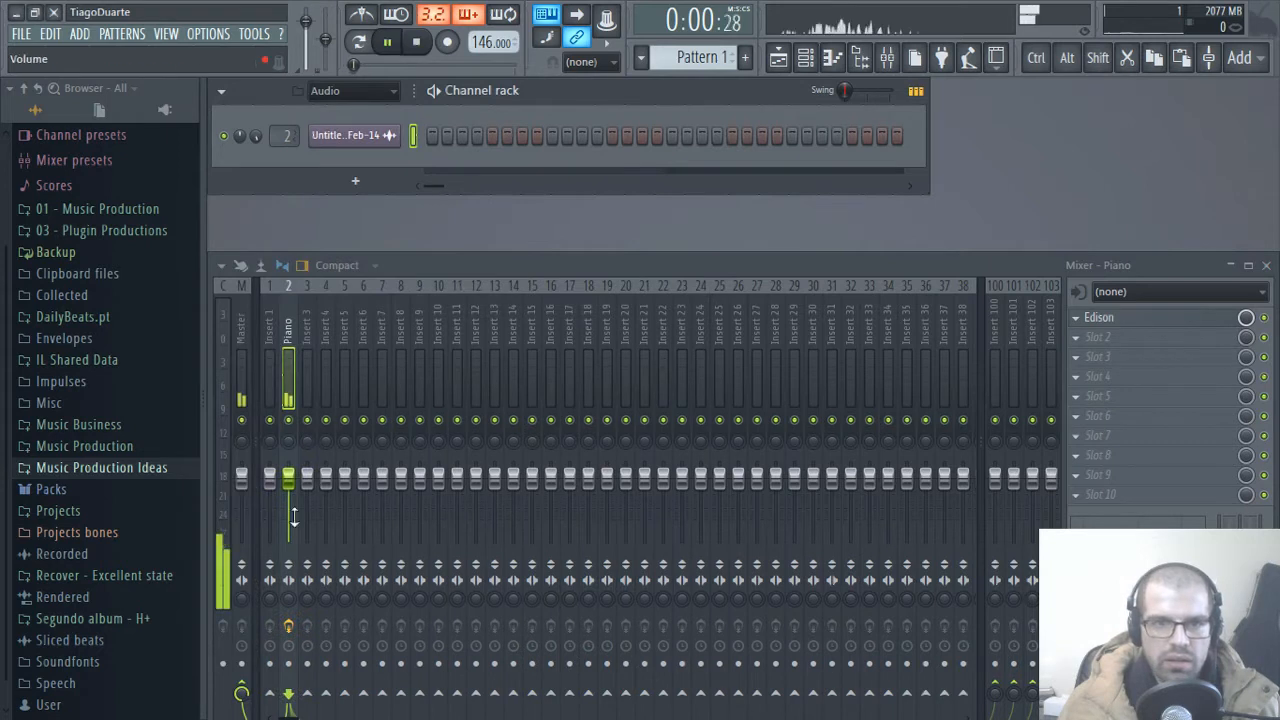
Step: Lower the Piano mixer track's volume slightly past -3.3 dB during playback, and stop playback
left_click_drag(289, 478, 293, 492)
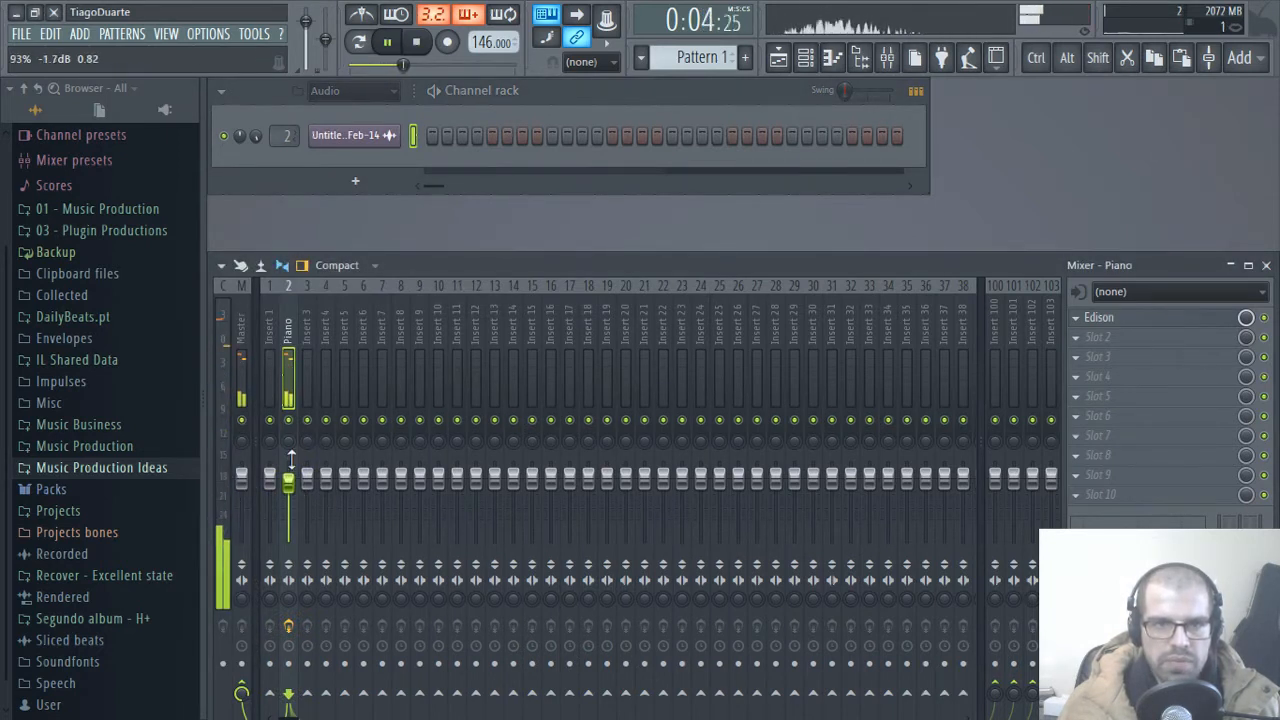
right_click(258, 136)
left_click(270, 146)
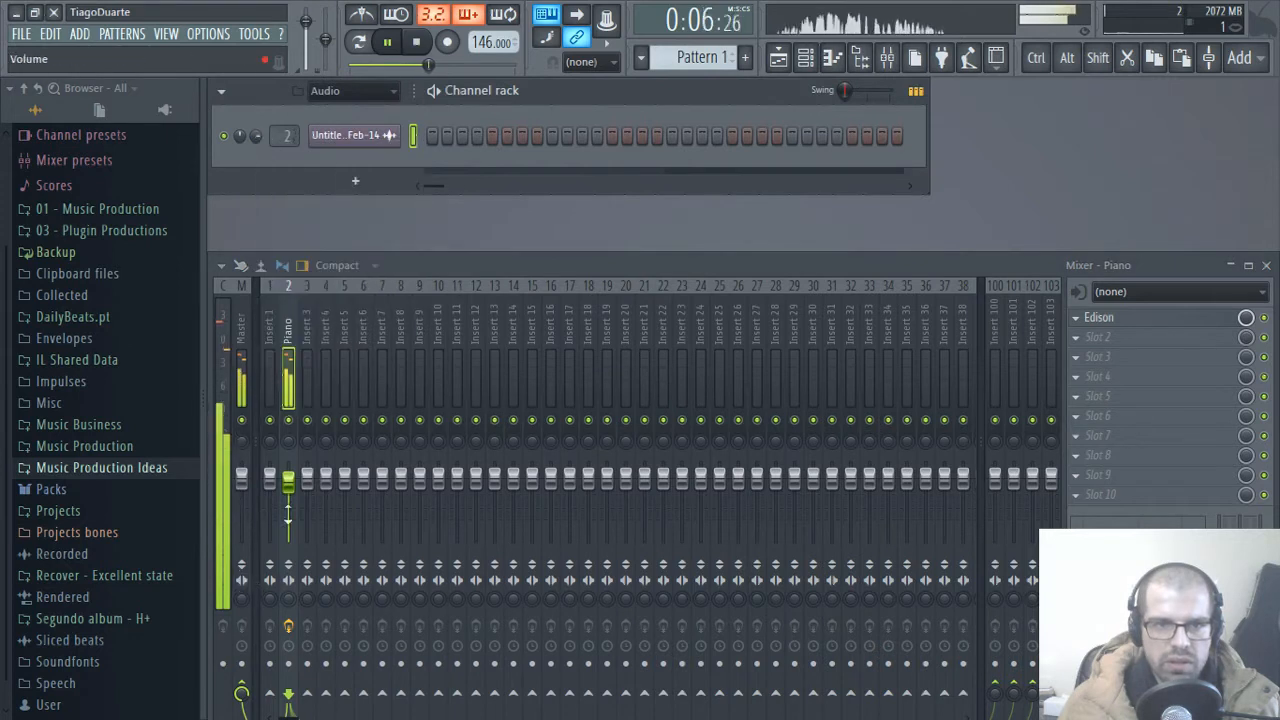
left_click_drag(293, 484, 293, 494)
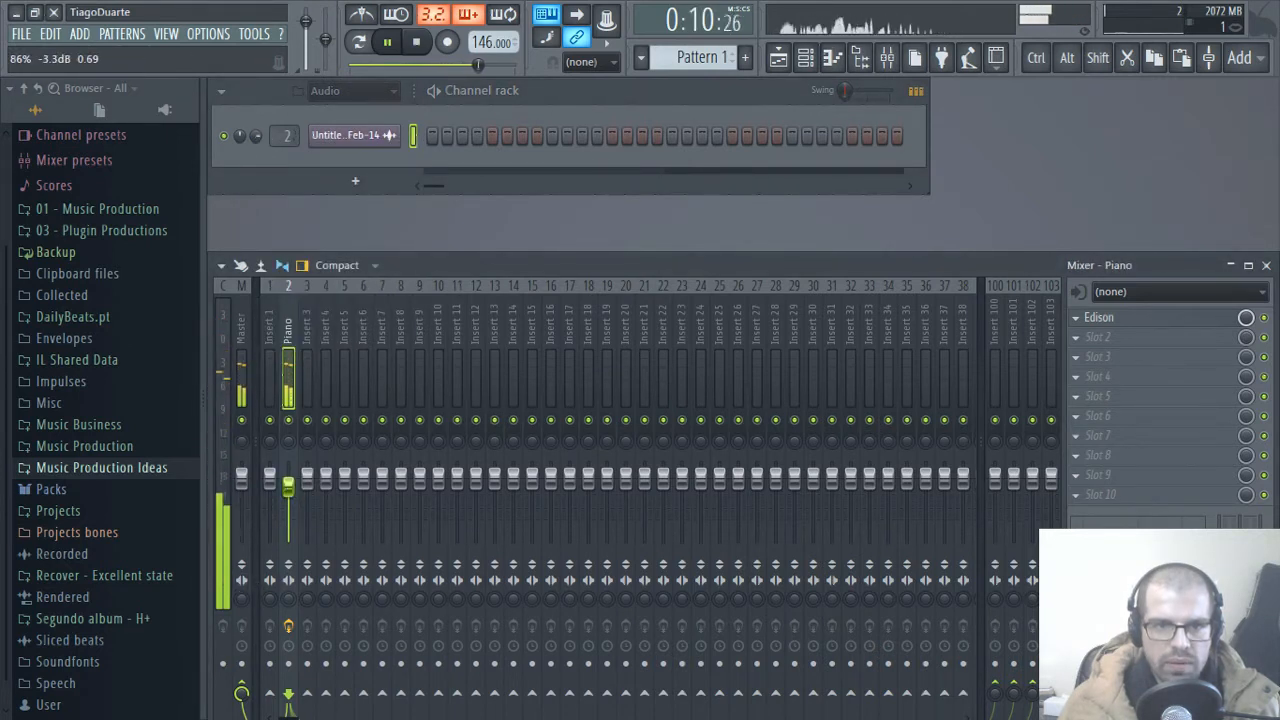
left_click_drag(288, 487, 290, 492)
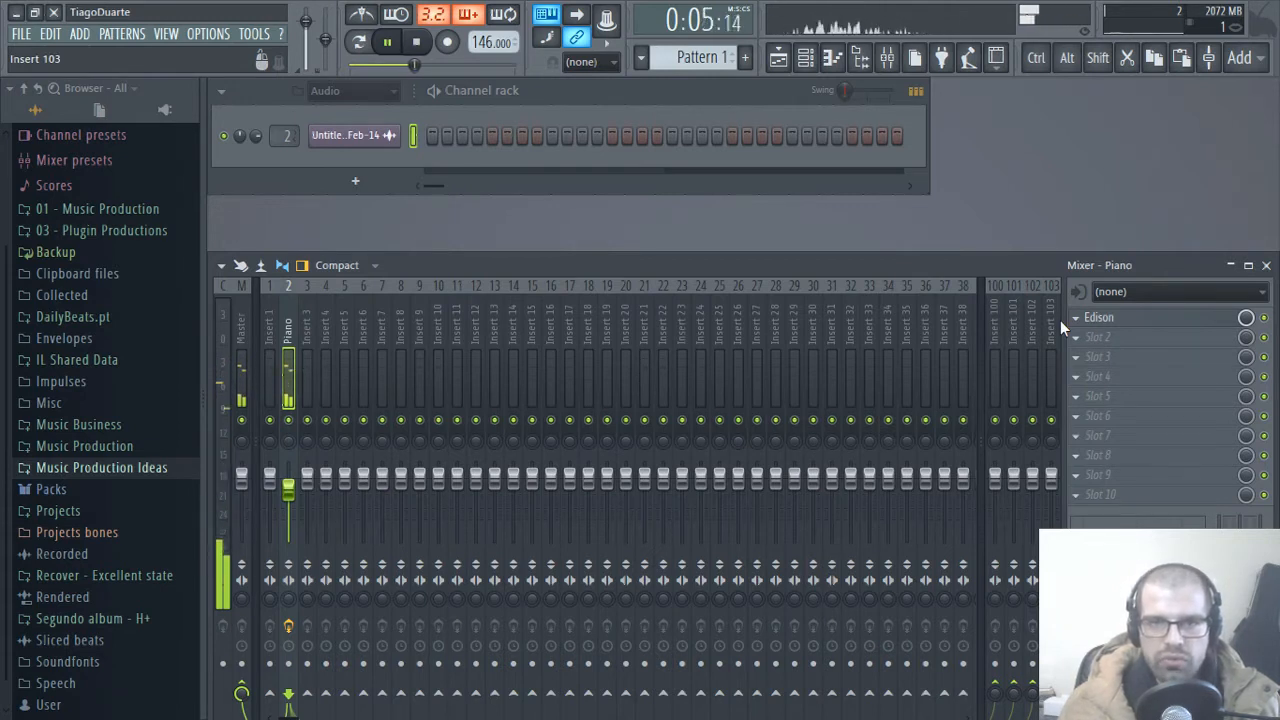
key("space")
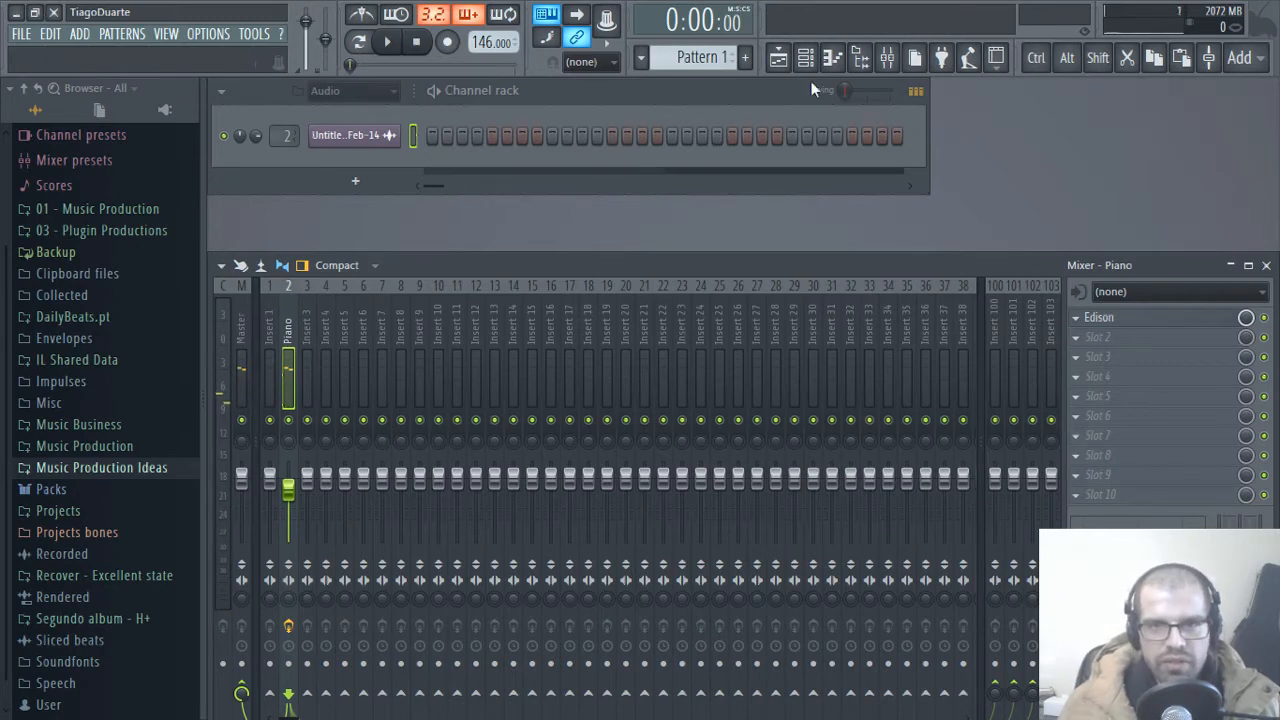
Step: Examine the waveforms of the normalized piano slices in the playlist, and close it
key("F5")
scroll(600, 250, "up", 5)
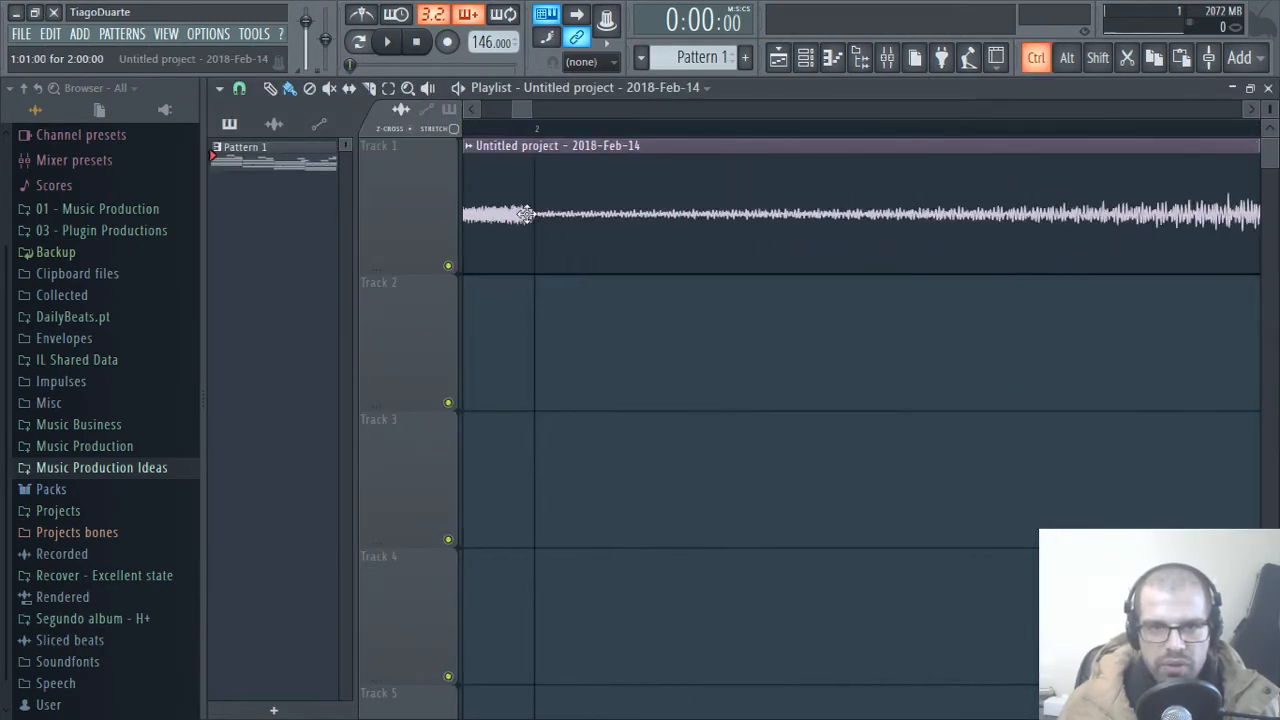
scroll(704, 240, "down", 4)
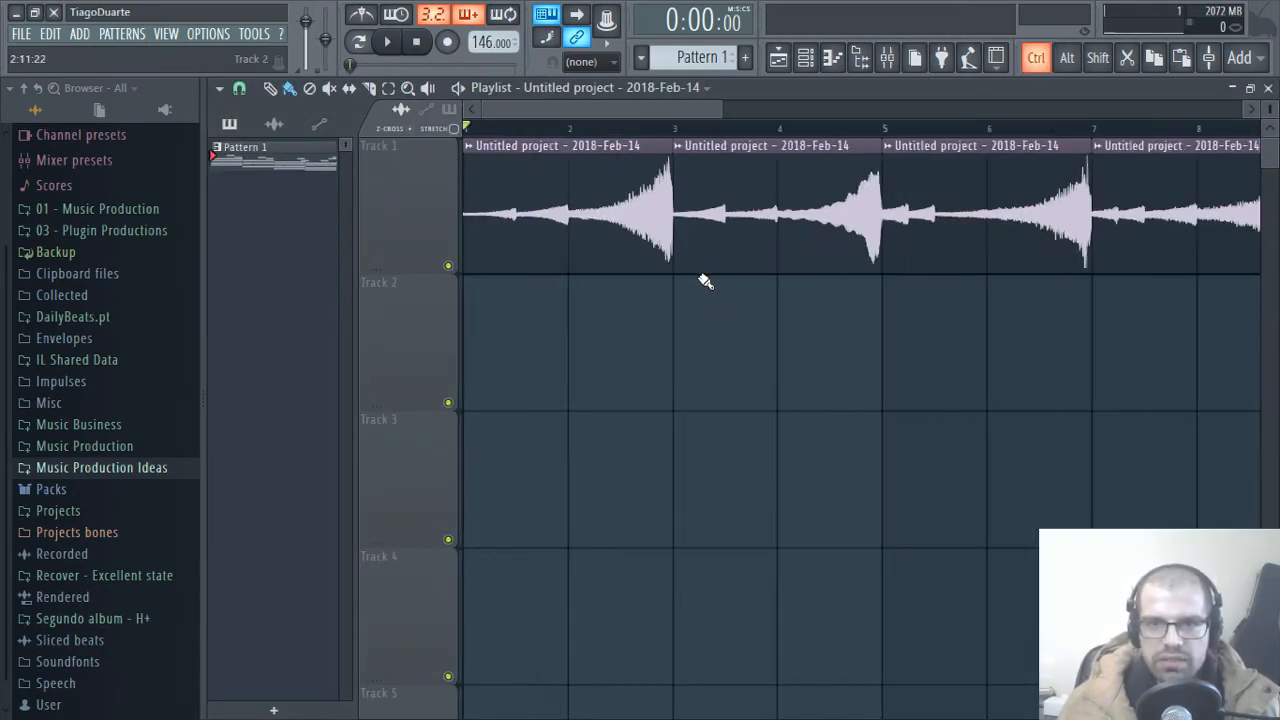
scroll(1029, 257, "down", 1)
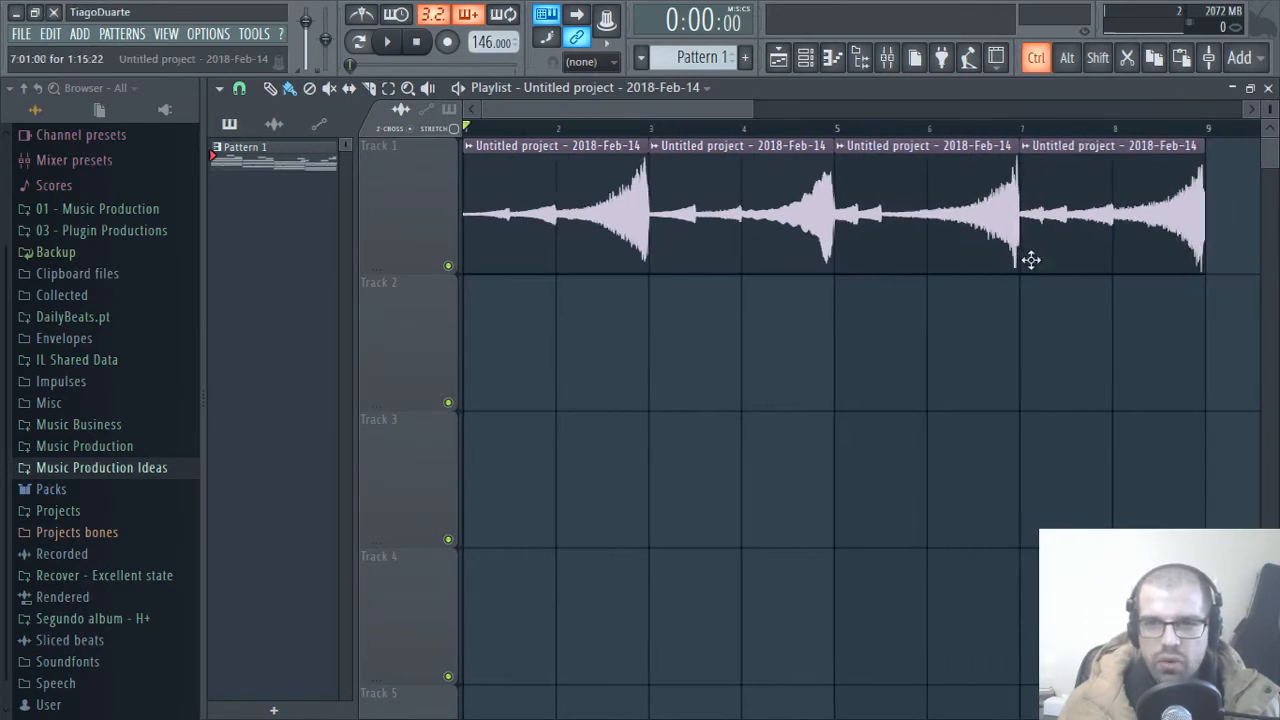
left_click(1268, 88)
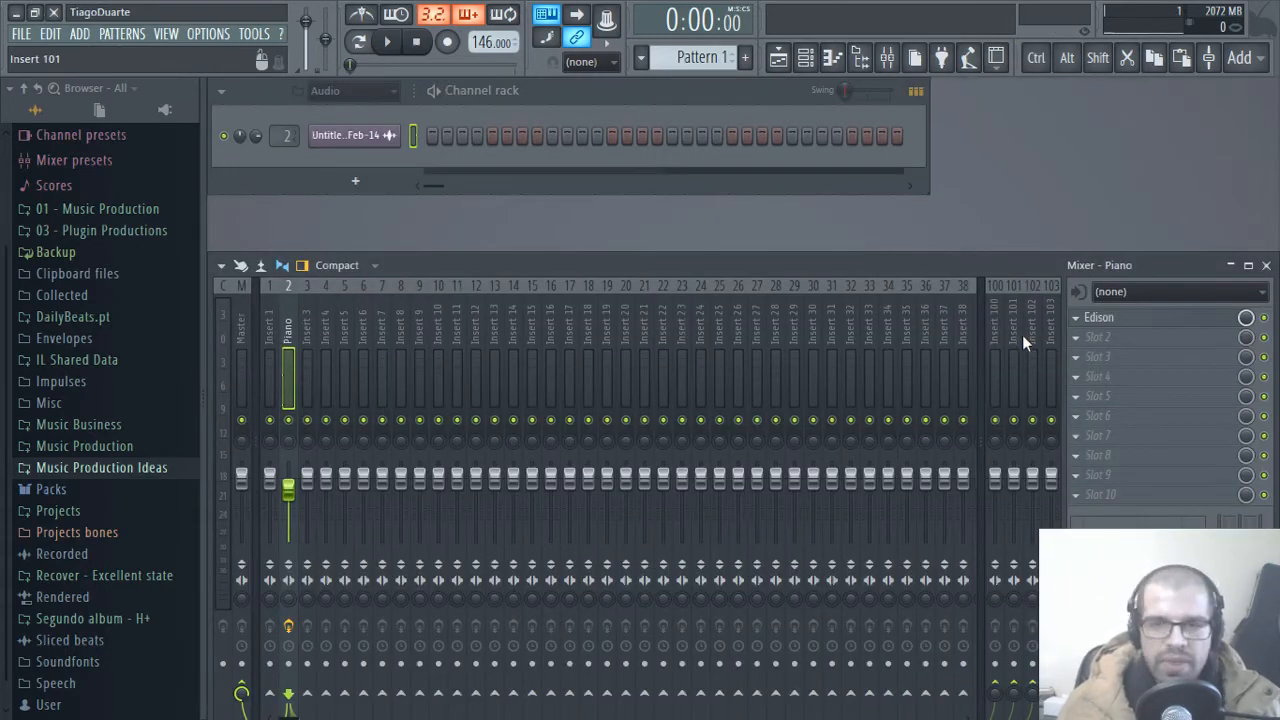
Step: Add FidelityEQ to slot 2 of the Piano mixer track, set its high pass to 491 Hz, and start playback
left_click_drag(1123, 326, 1125, 345)
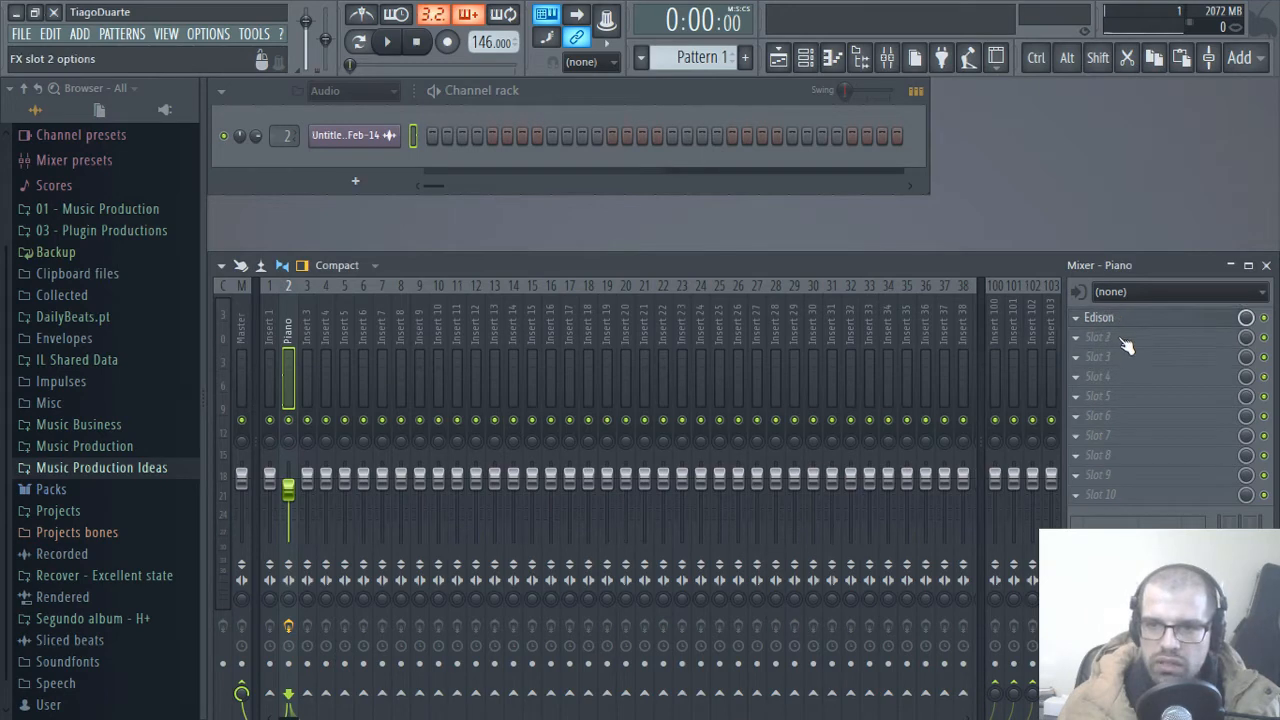
right_click(1125, 343)
mouse_move(1037, 342)
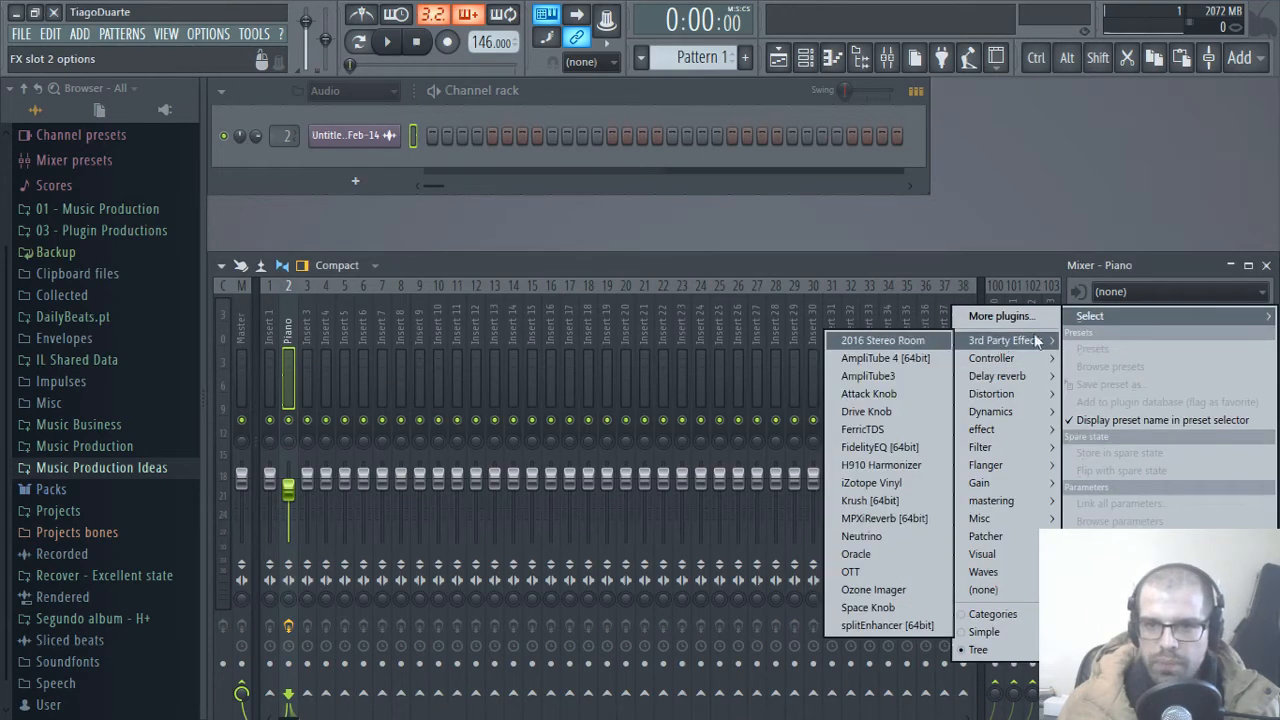
left_click(873, 449)
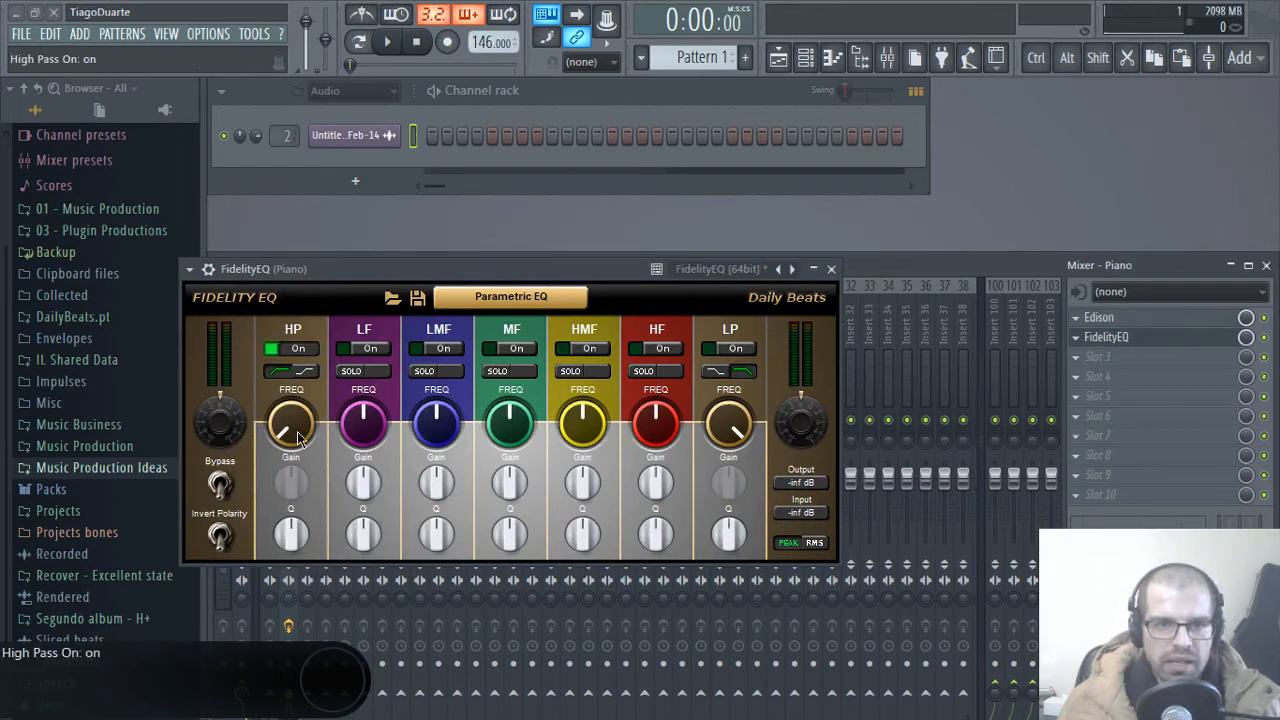
left_click_drag(297, 437, 292, 400)
key("space")
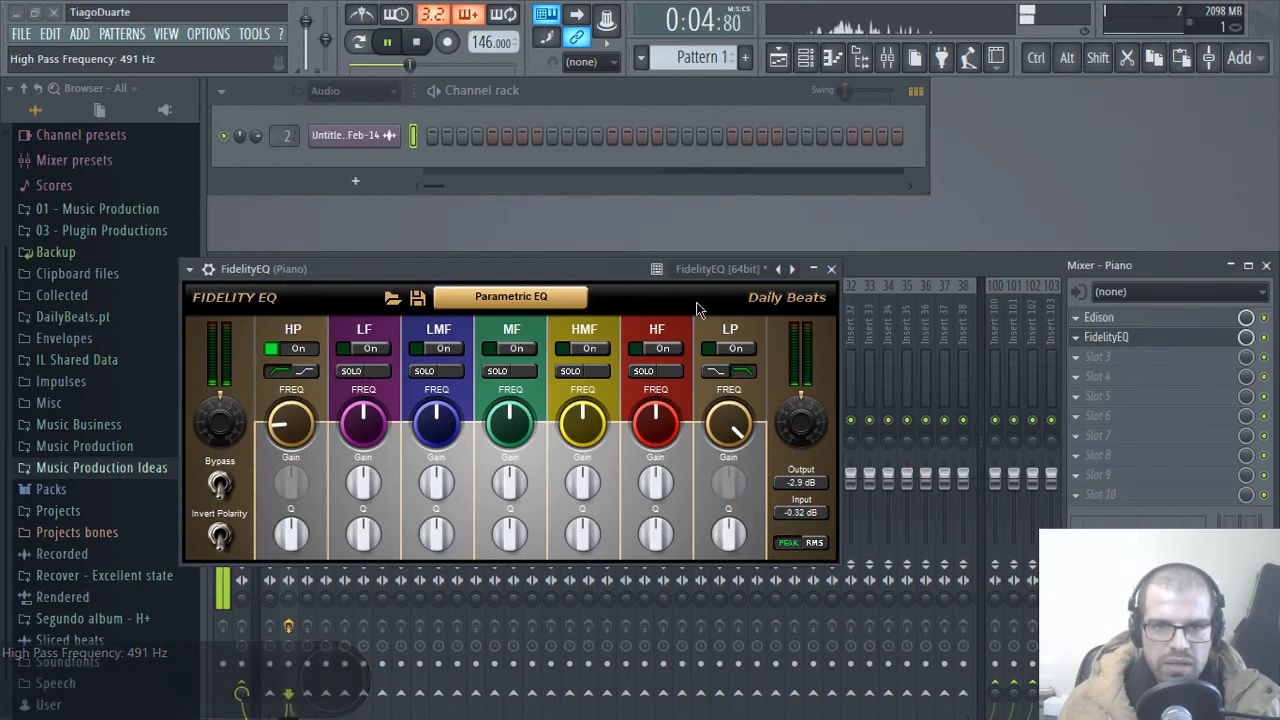
left_click(831, 269)
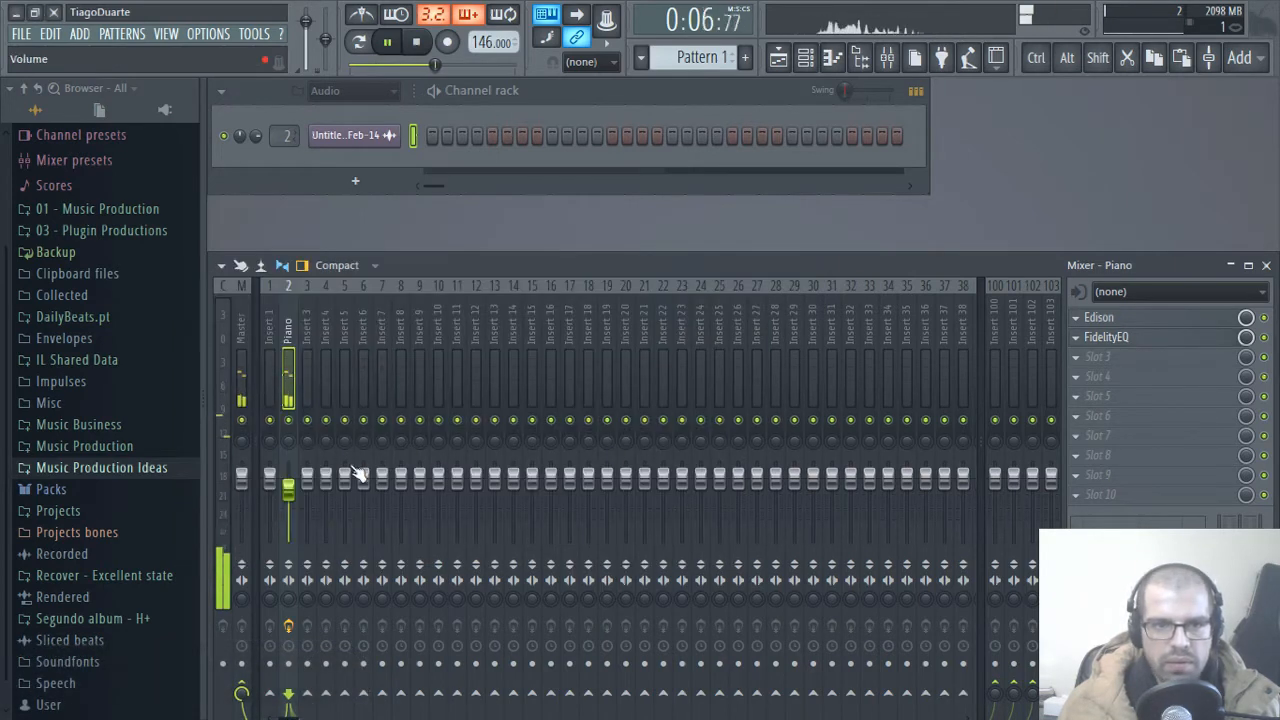
Step: Load MPXiReverb into slot 3 of the Piano mixer track during playback
left_click(235, 319)
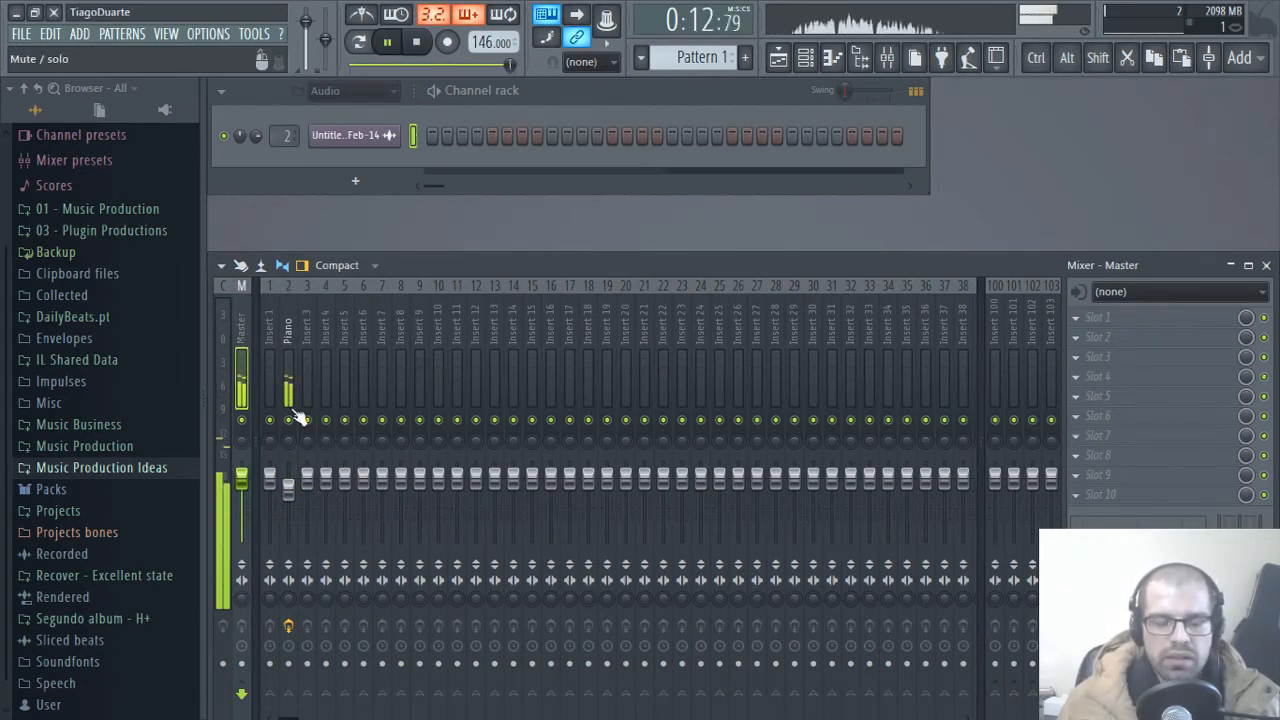
left_click(292, 331)
left_click(1127, 364)
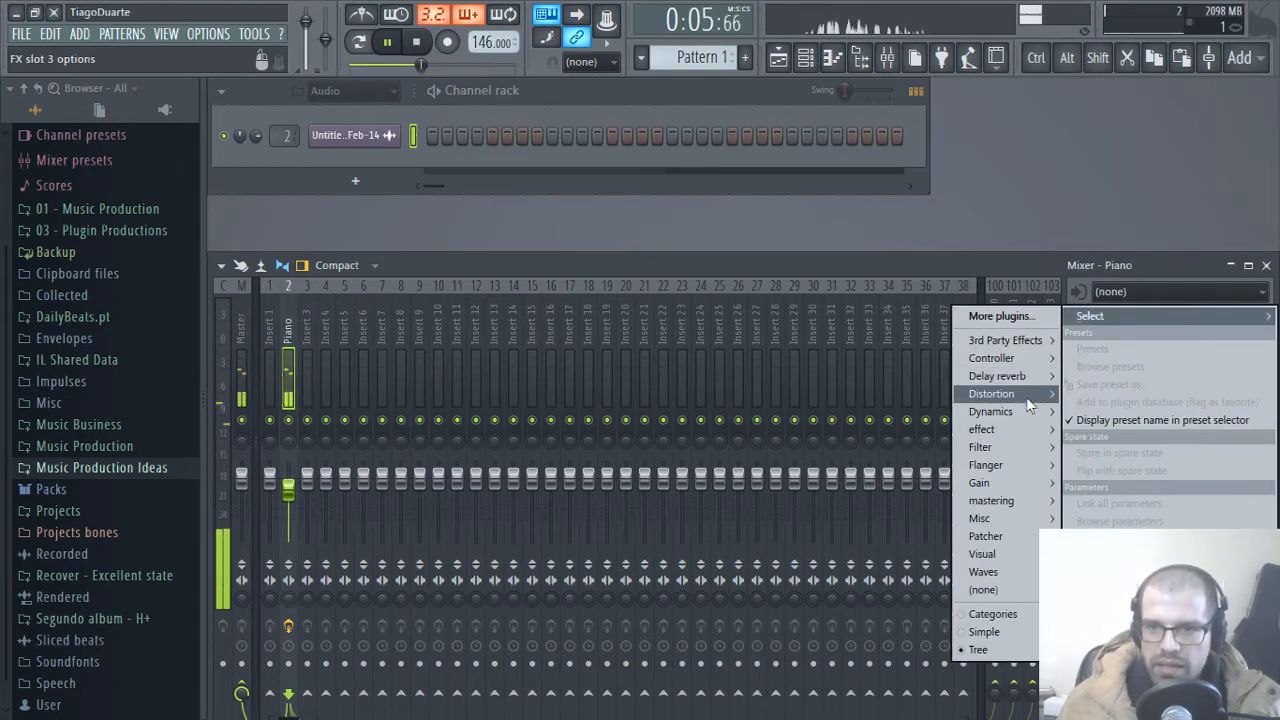
mouse_move(1021, 345)
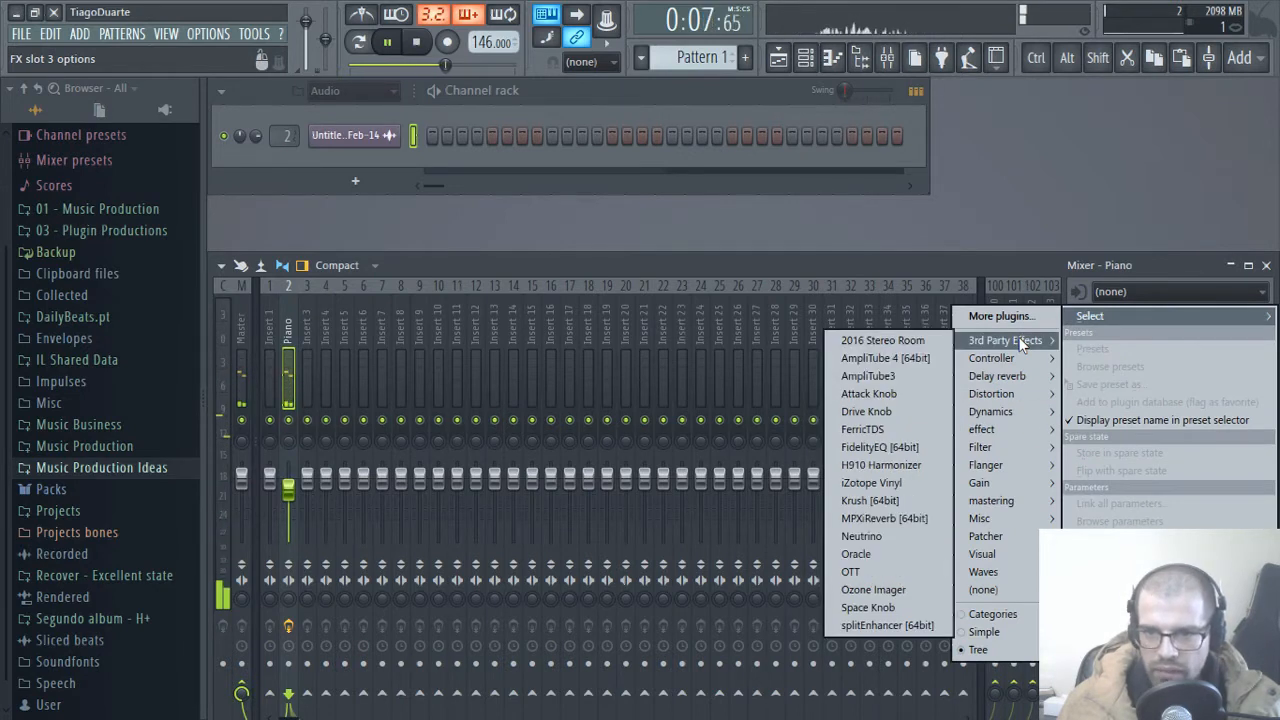
left_click(885, 518)
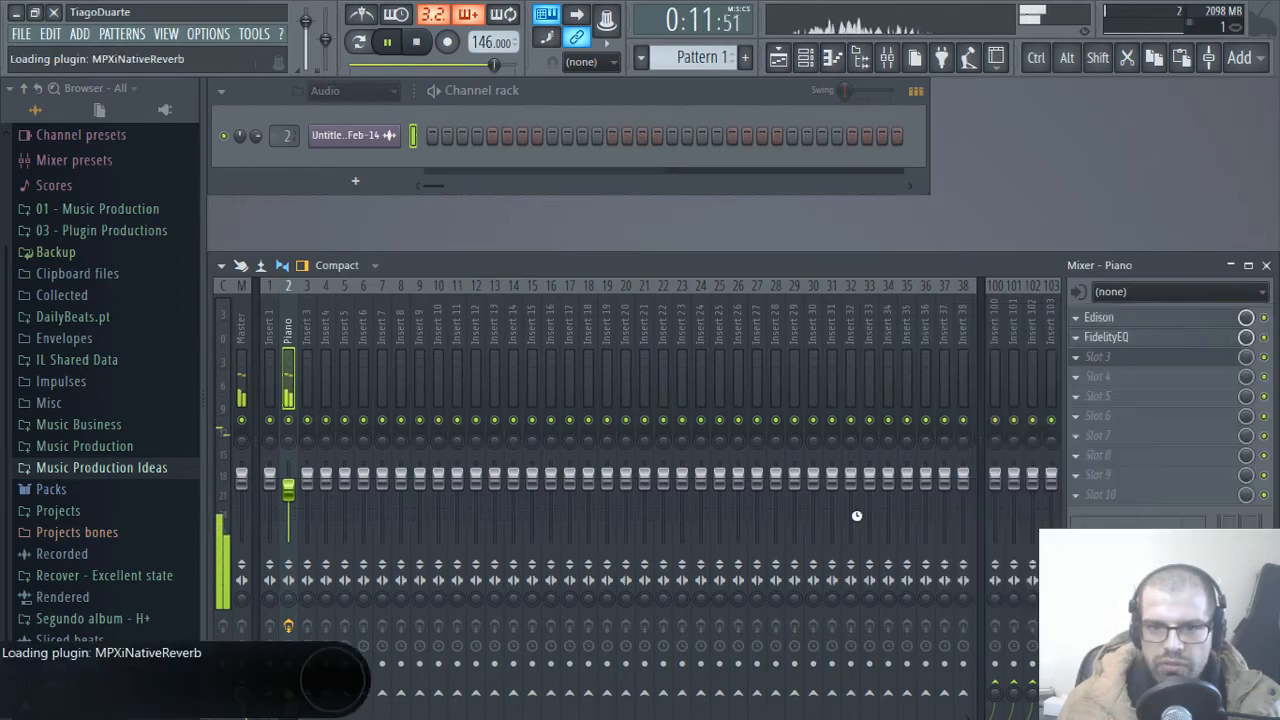
left_click_drag(379, 111, 589, 163)
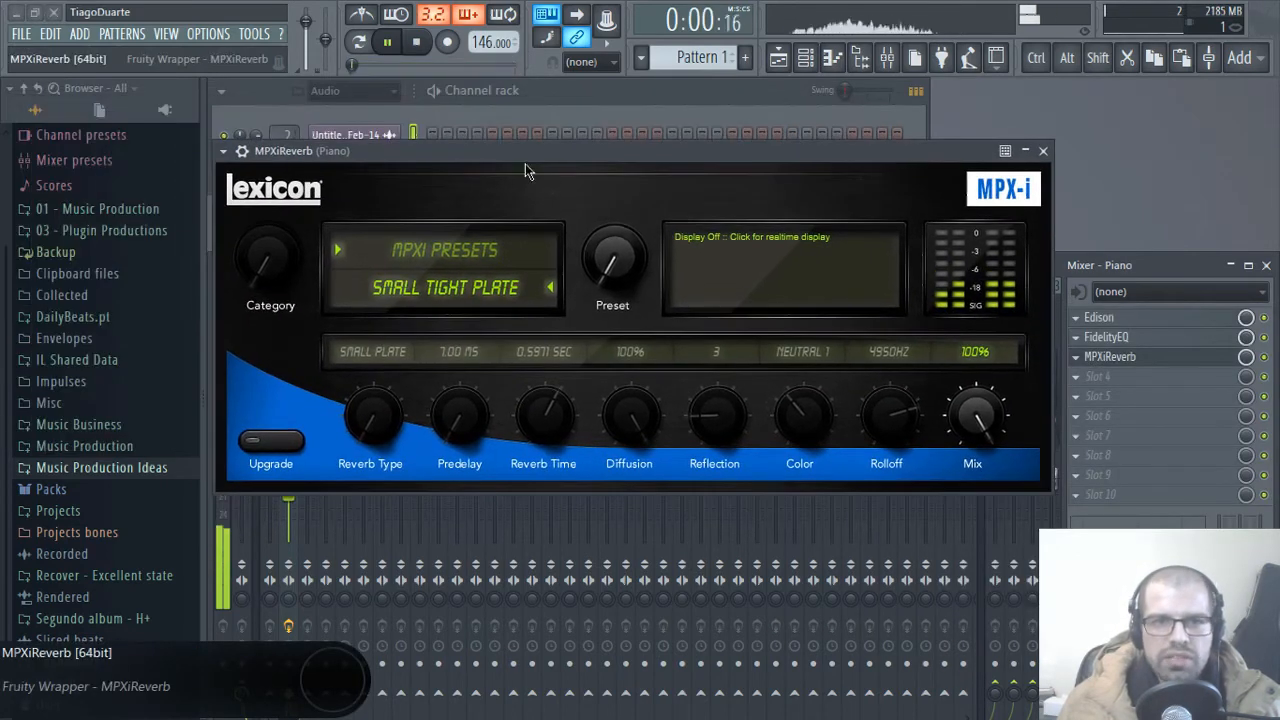
Step: Choose the Small Chamber reverb preset, reduce its Mix level, and close the reverb window
left_click(451, 283)
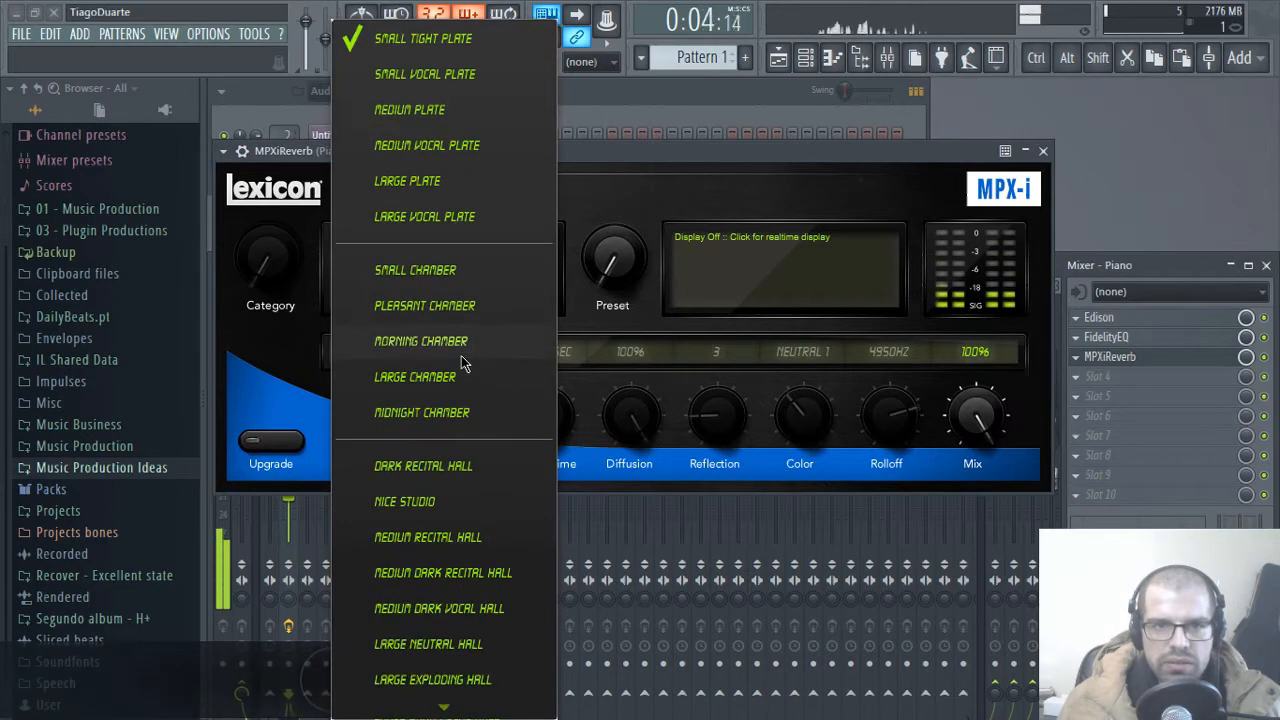
left_click(441, 268)
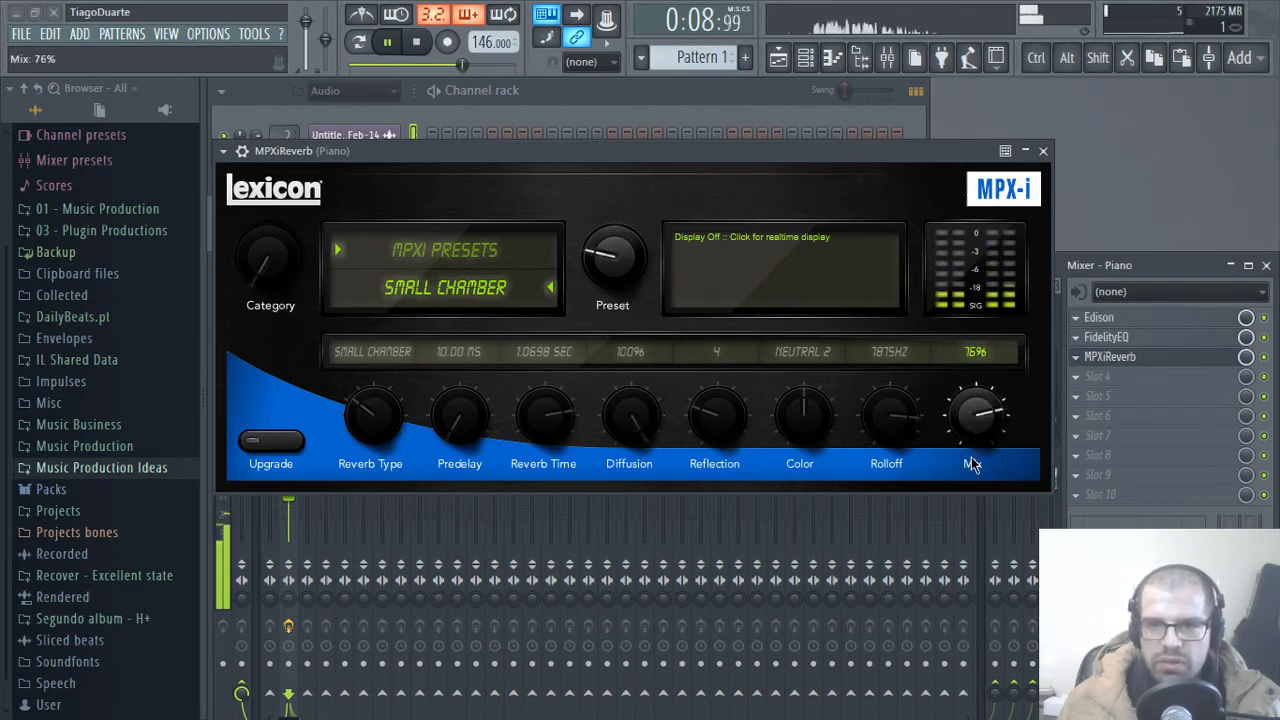
left_click_drag(973, 481, 974, 498)
left_click(1044, 152)
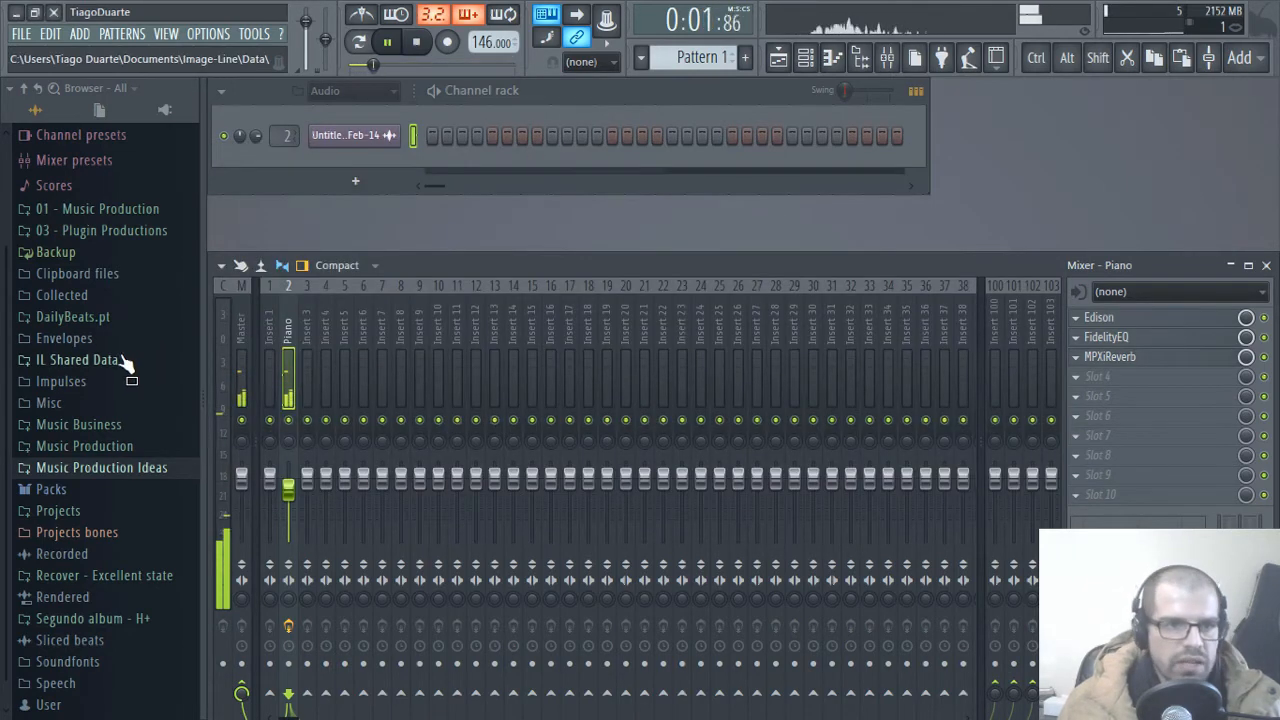
Step: Browse to the Kit folder of Head Bangin Trap Drums inside the DailyBeats.pt Drum Kits folder
left_click(106, 317)
scroll(129, 395, "down", 10)
scroll(129, 393, "down", 6)
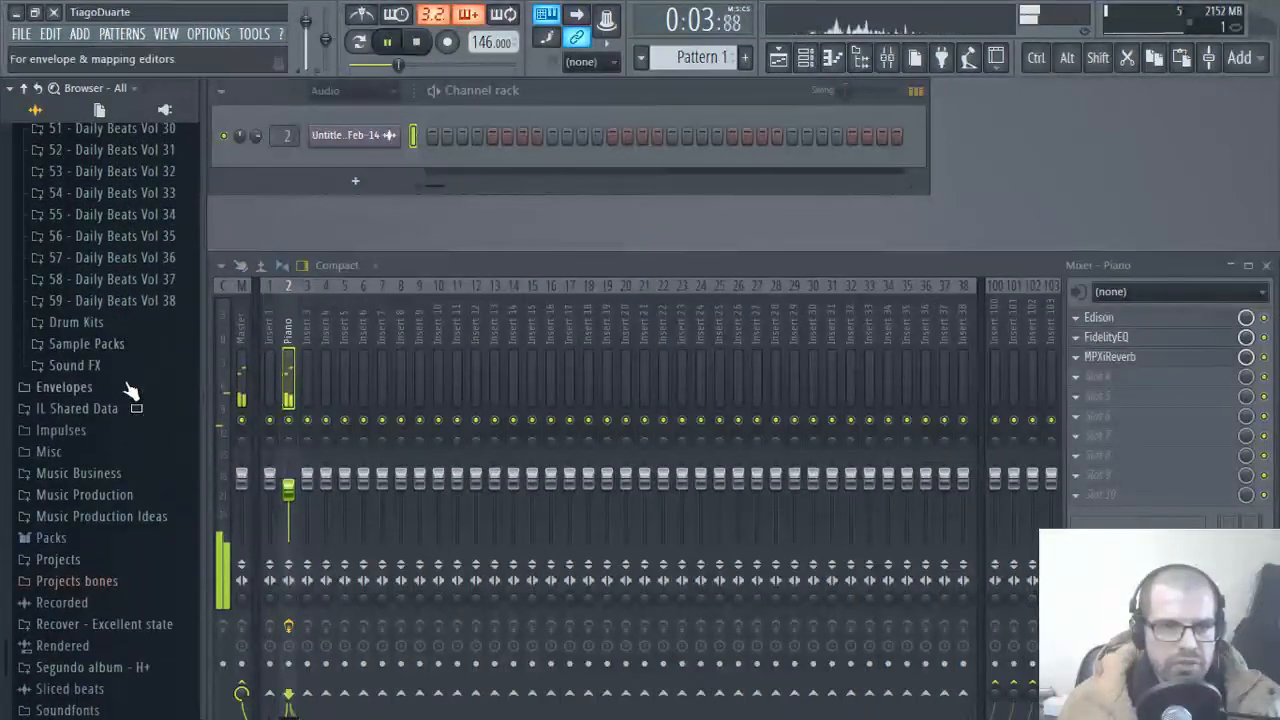
left_click(76, 322)
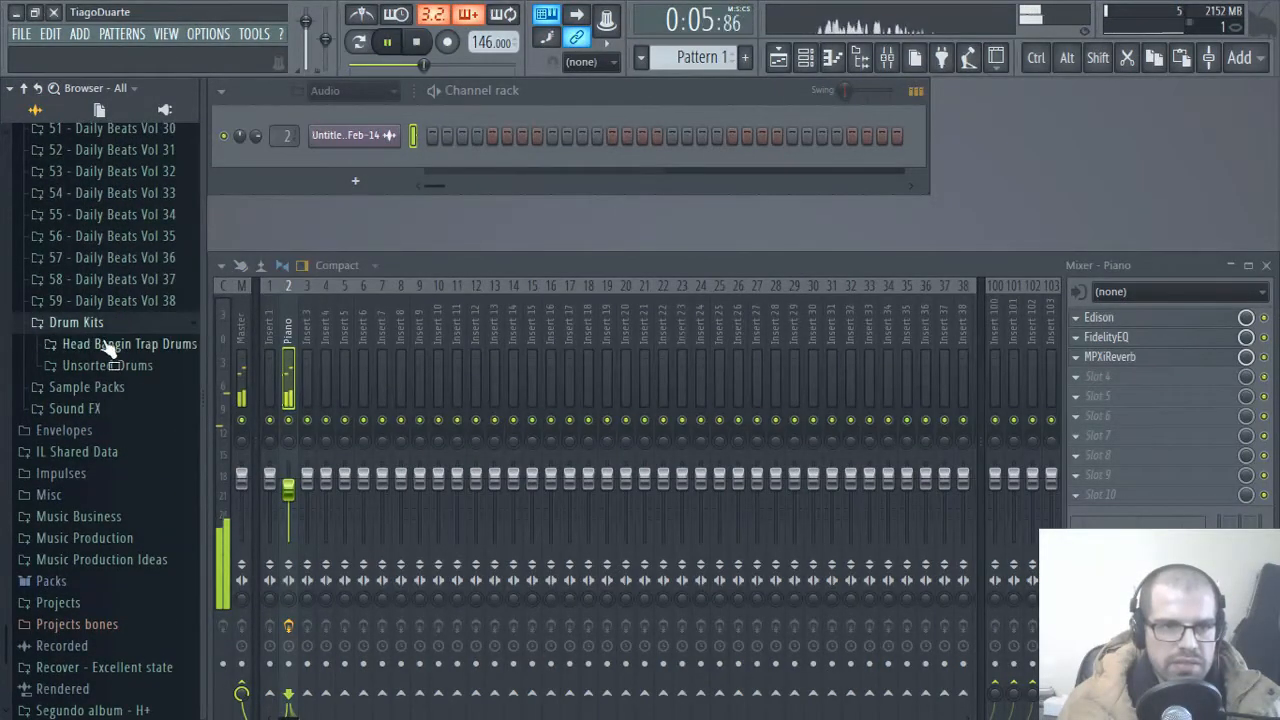
scroll(92, 330, "up", 18)
scroll(85, 317, "up", 5)
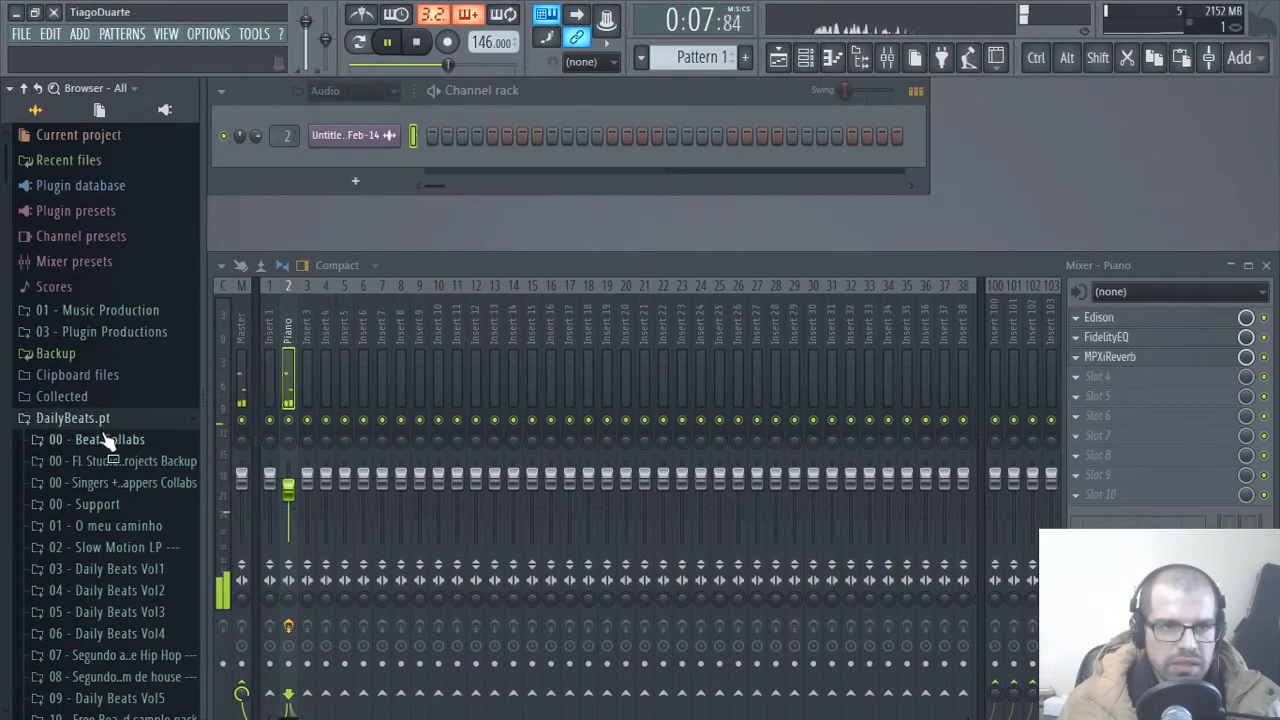
scroll(105, 432, "down", 20)
scroll(118, 430, "up", 4)
left_click(130, 472)
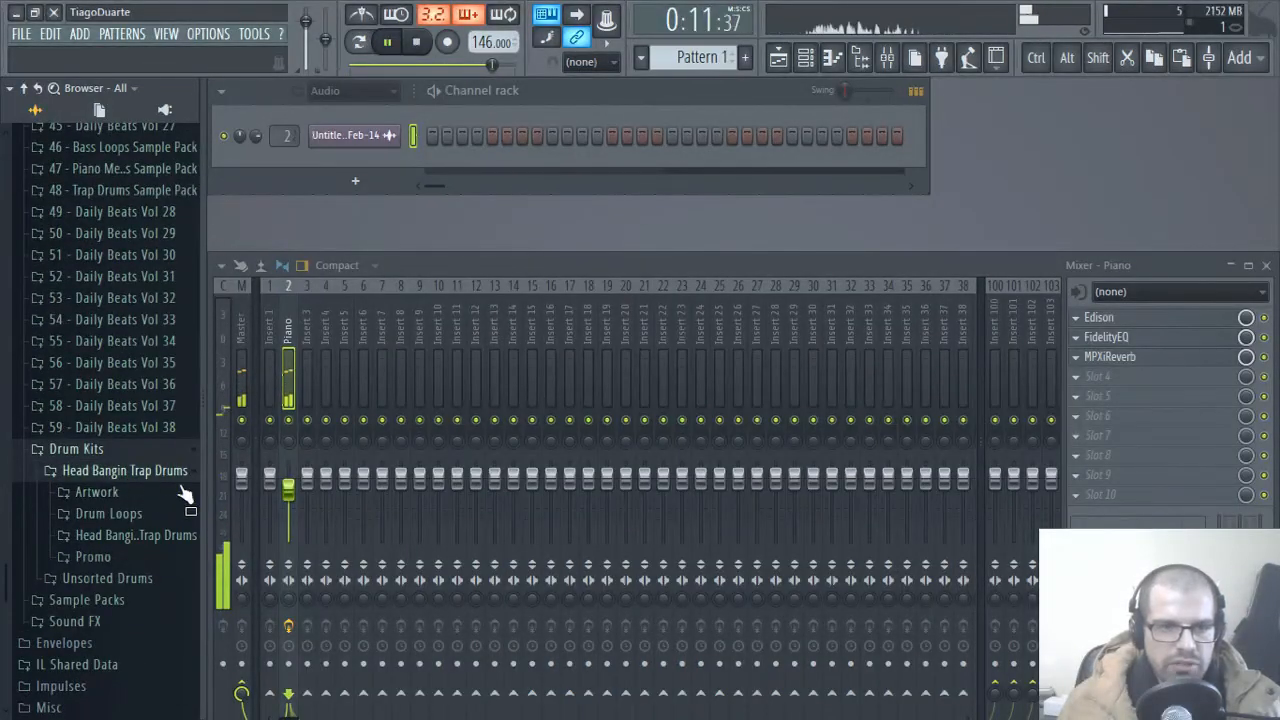
left_click(138, 537)
left_click(115, 583)
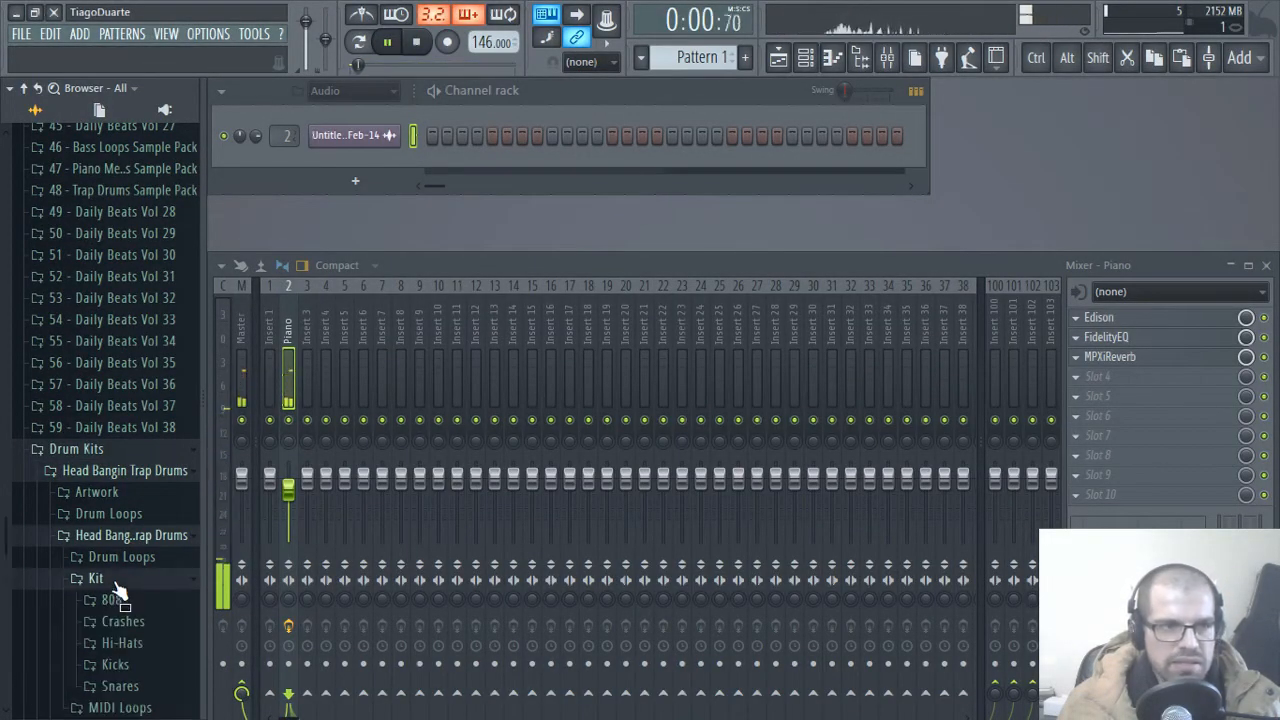
scroll(118, 590, "down", 5)
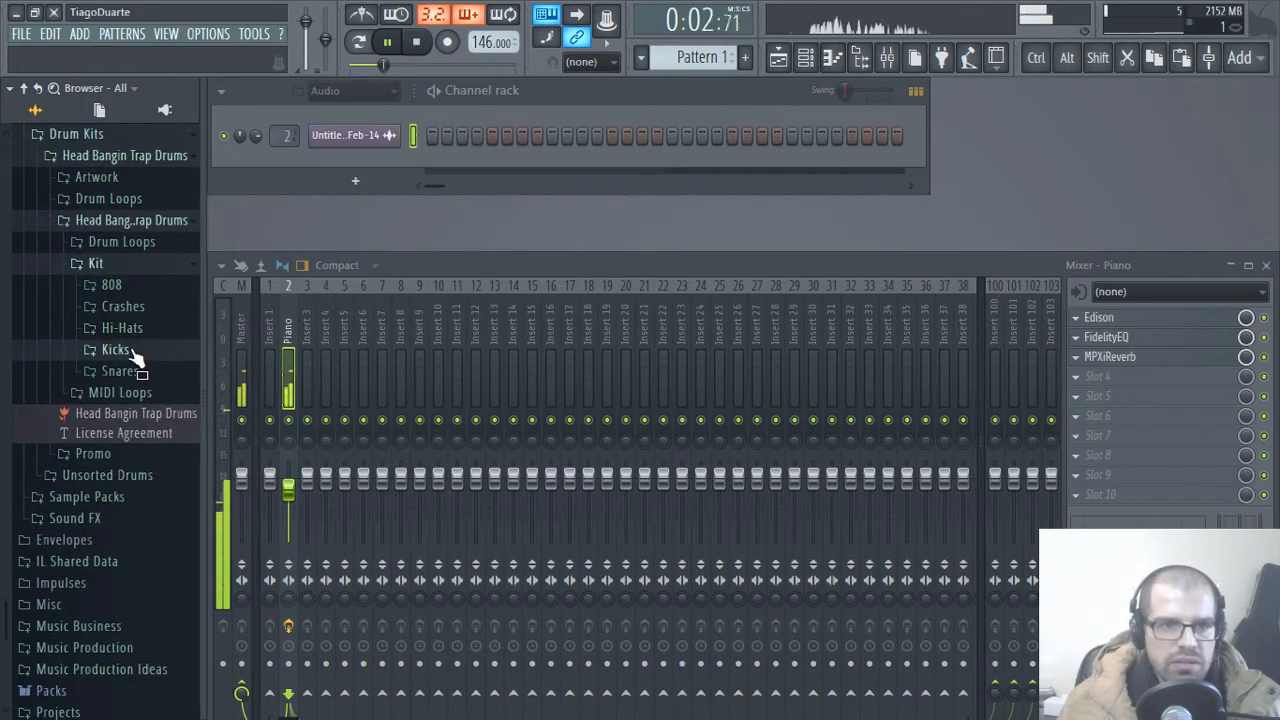
Step: Audition Kick 5 from the Kicks folder of the Head Bangin Trap Drums kit
left_click(130, 351)
left_click(138, 451)
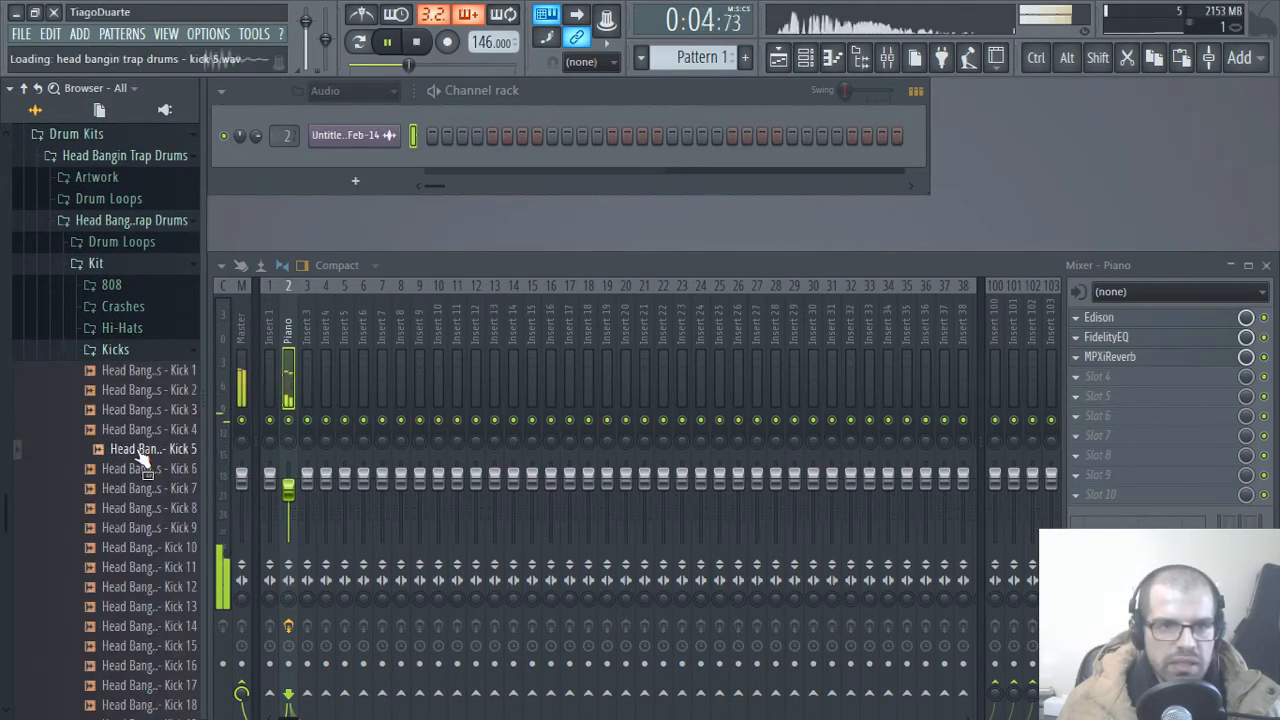
left_click_drag(180, 425, 170, 452)
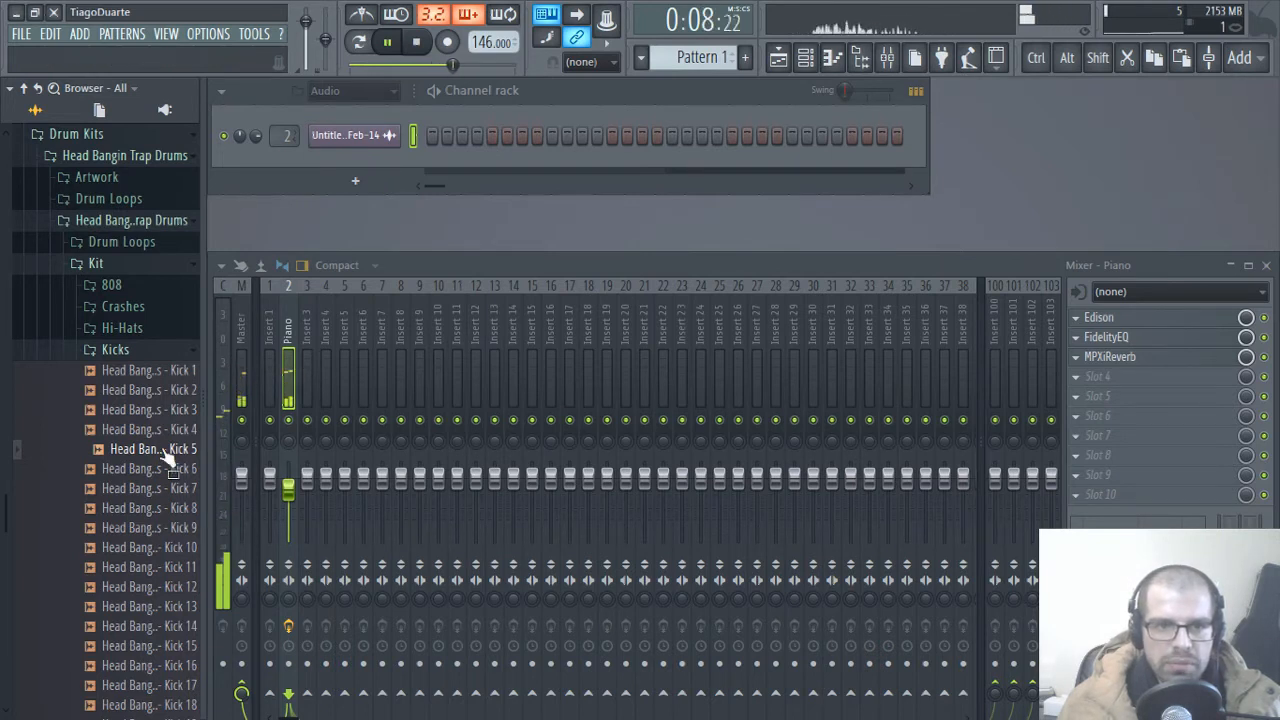
Step: Set the channel rack filter to All and add the Kick 5 sample as a new channel
left_click(350, 91)
left_click(347, 111)
left_click(358, 92)
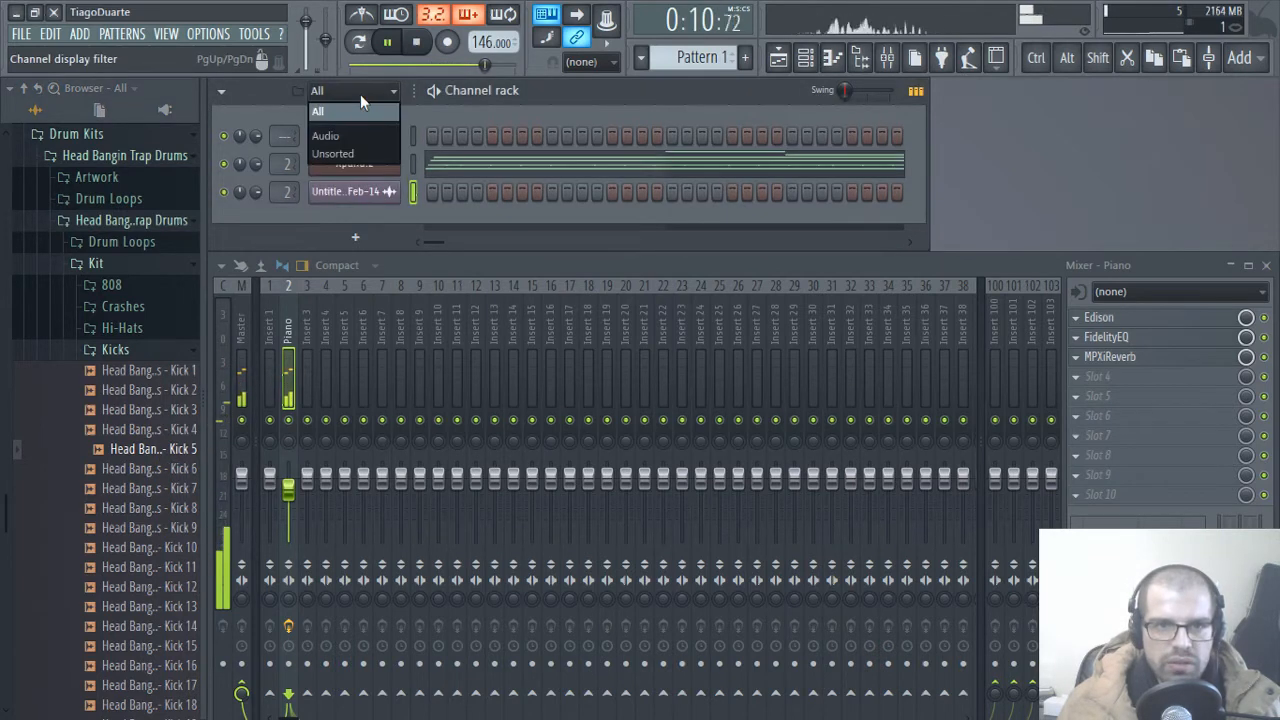
left_click(436, 104)
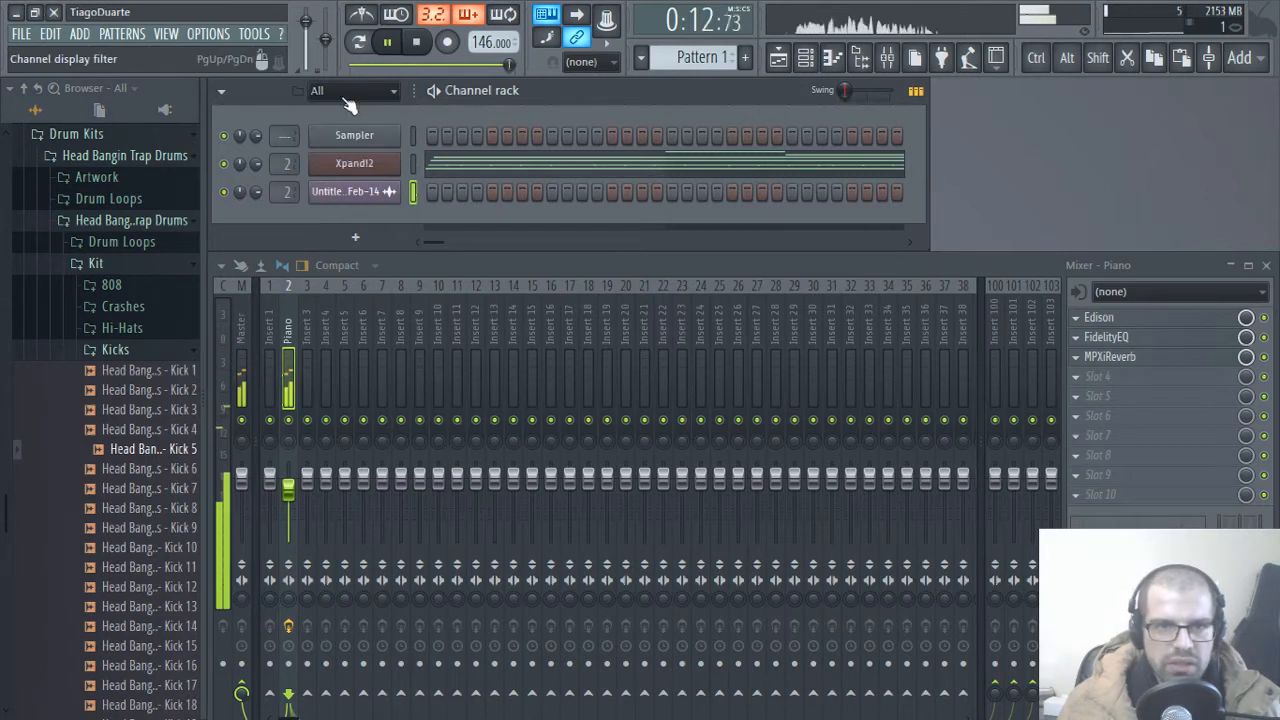
left_click_drag(178, 449, 366, 226)
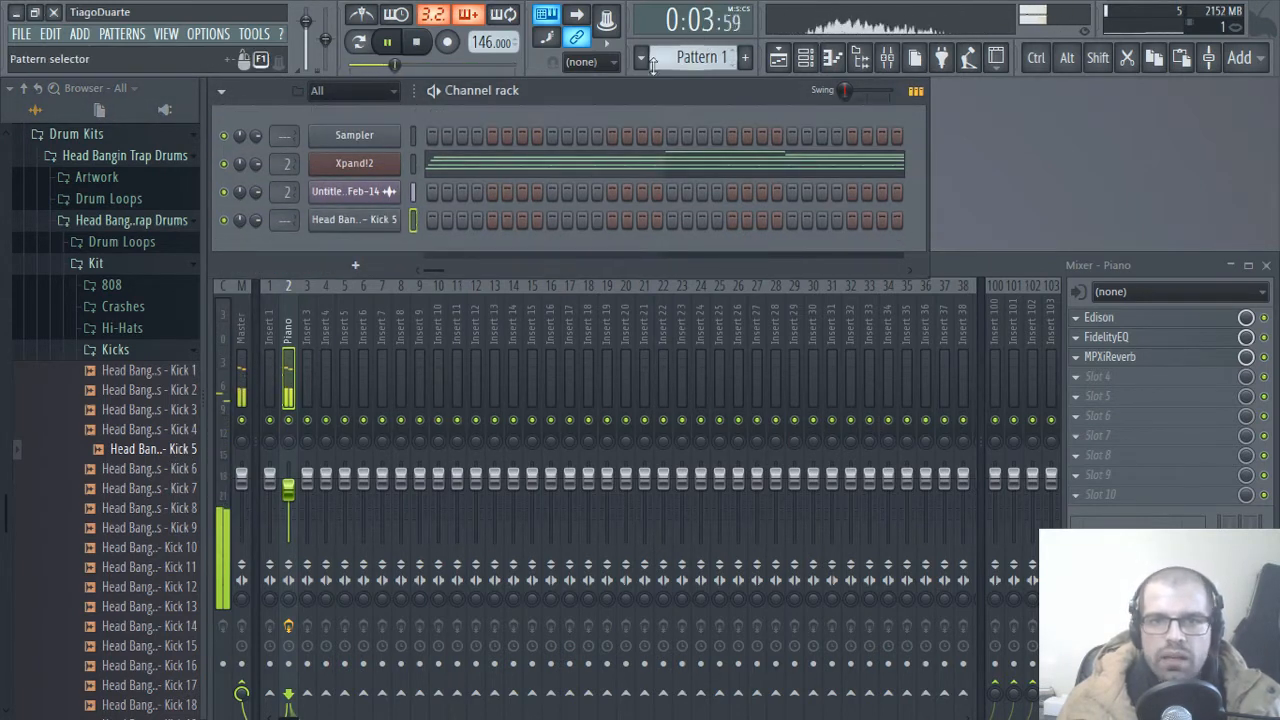
Step: Fill bars 1 to 8 of playlist Track 2 with four clips of a new Pattern 2, and select that range for looping
left_click(745, 57)
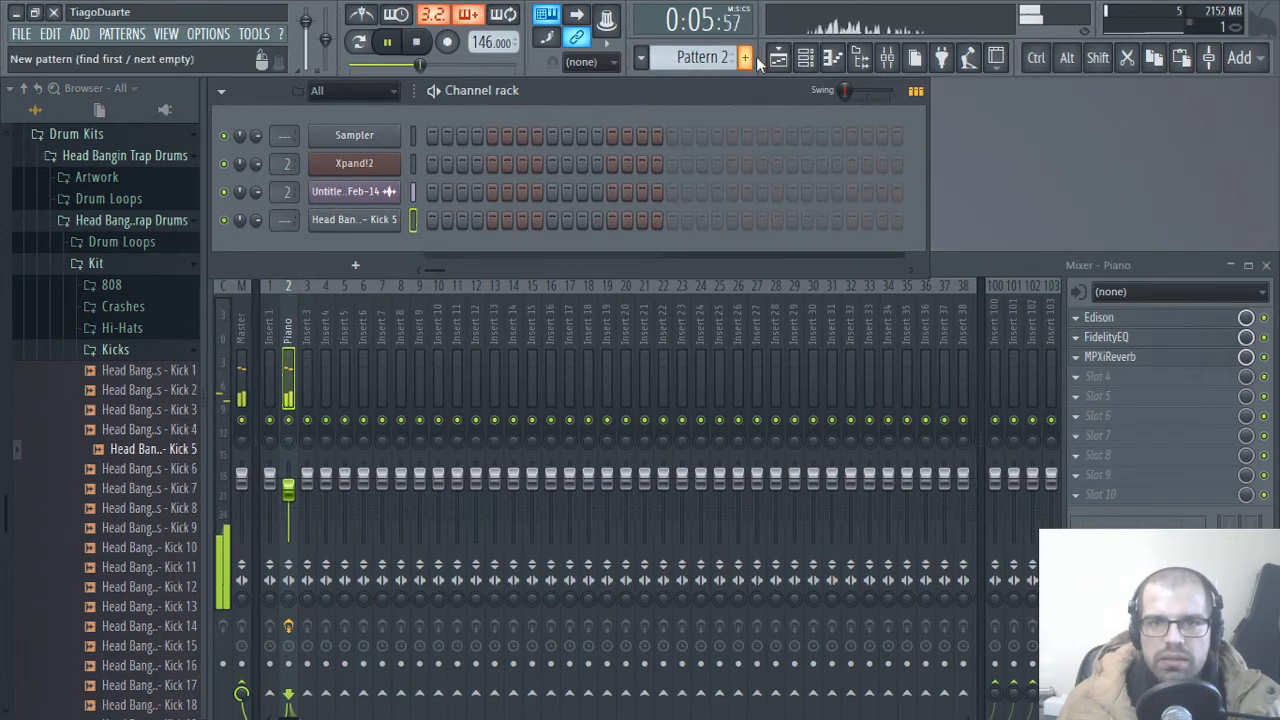
key("F5")
left_click(491, 343)
left_click_drag(550, 342, 674, 351)
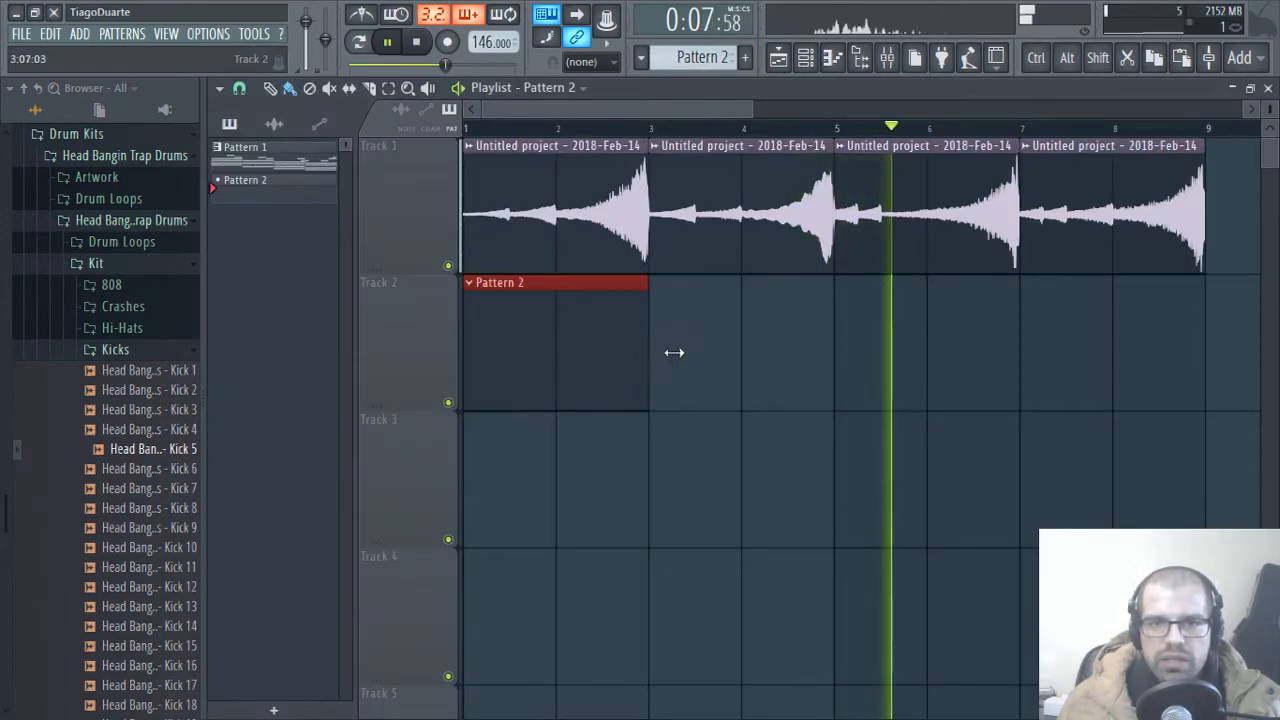
left_click_drag(511, 343, 1069, 349)
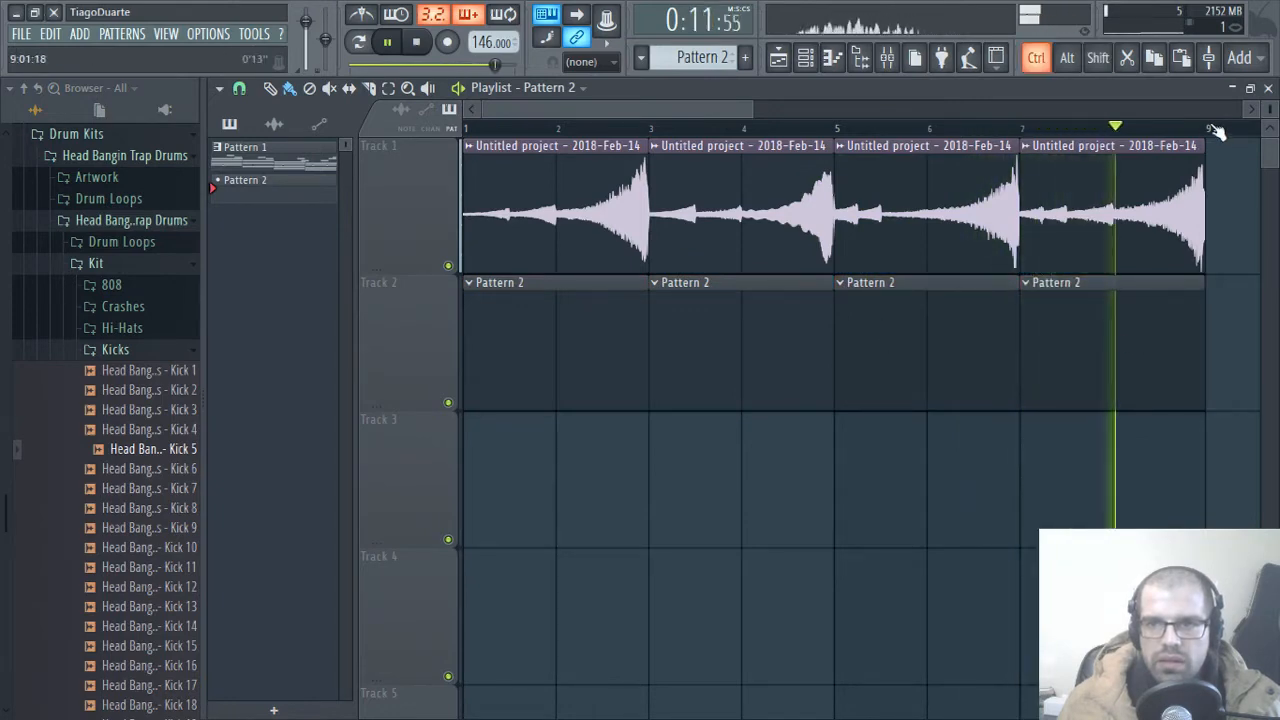
left_click_drag(1212, 130, 206, 108)
left_click(749, 536, "ctrl")
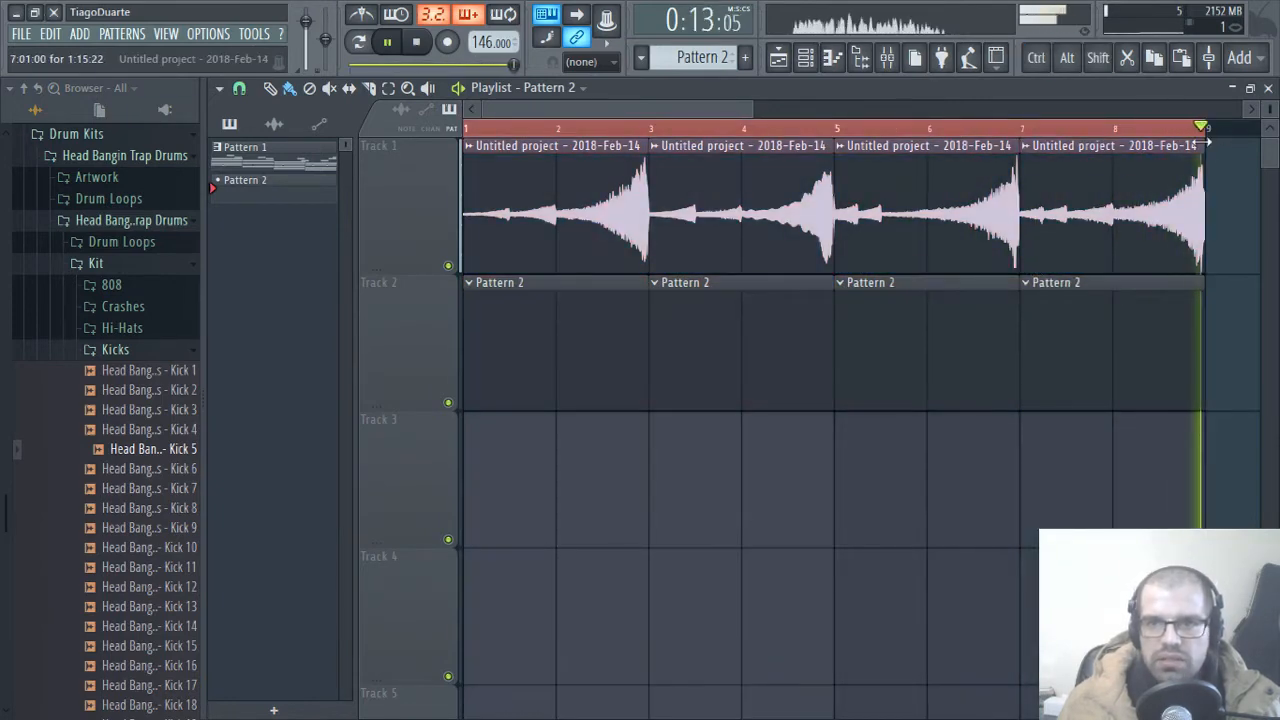
Step: Close the playlist and place Kick 5 hits on steps 1 and 5 of Pattern 2
left_click(1268, 89)
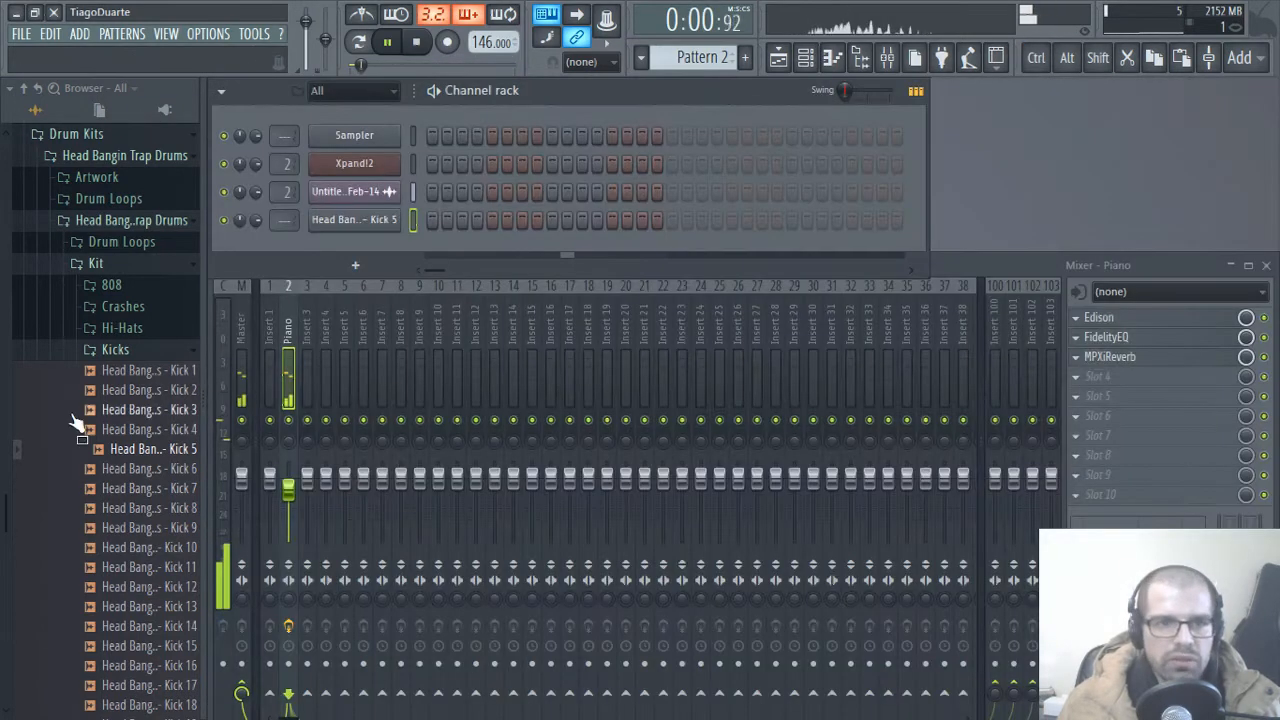
left_click(491, 220)
Step: Audition the first samples in the kit's Snares folder and add Snare 05 as a channel below the kick
left_click(116, 349)
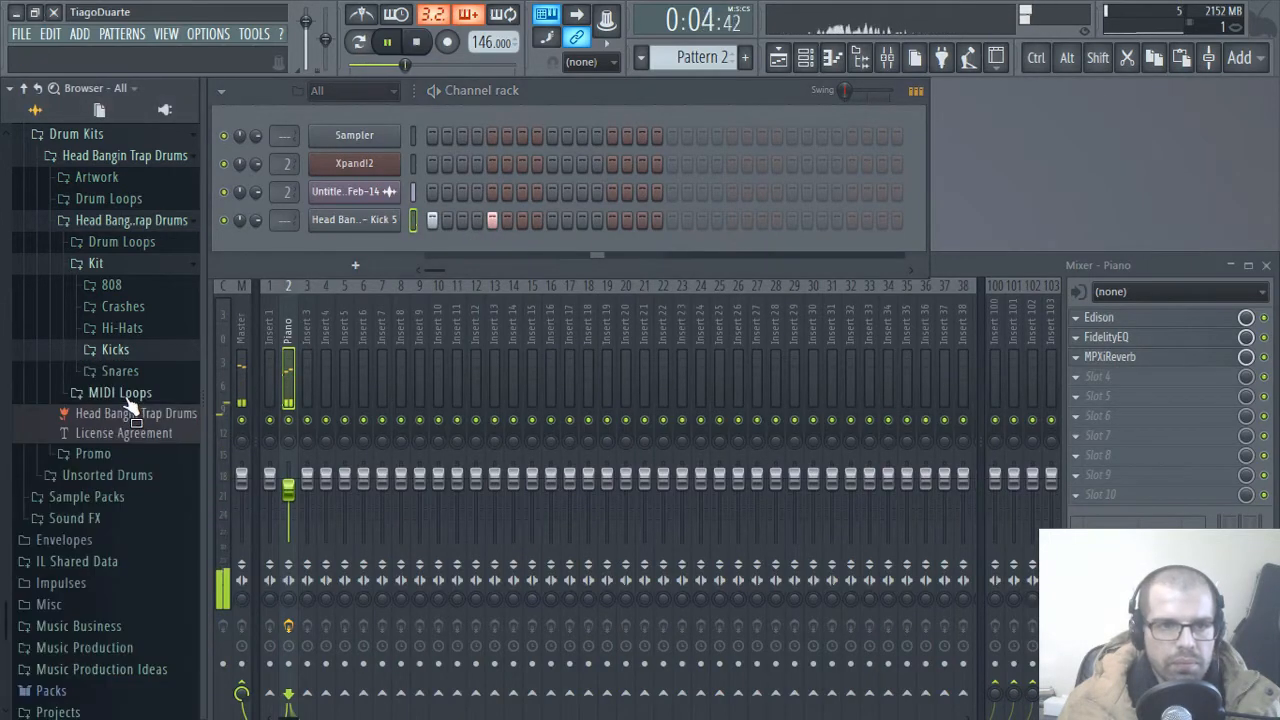
left_click(120, 371)
left_click(137, 392)
left_click(135, 411)
left_click(135, 431)
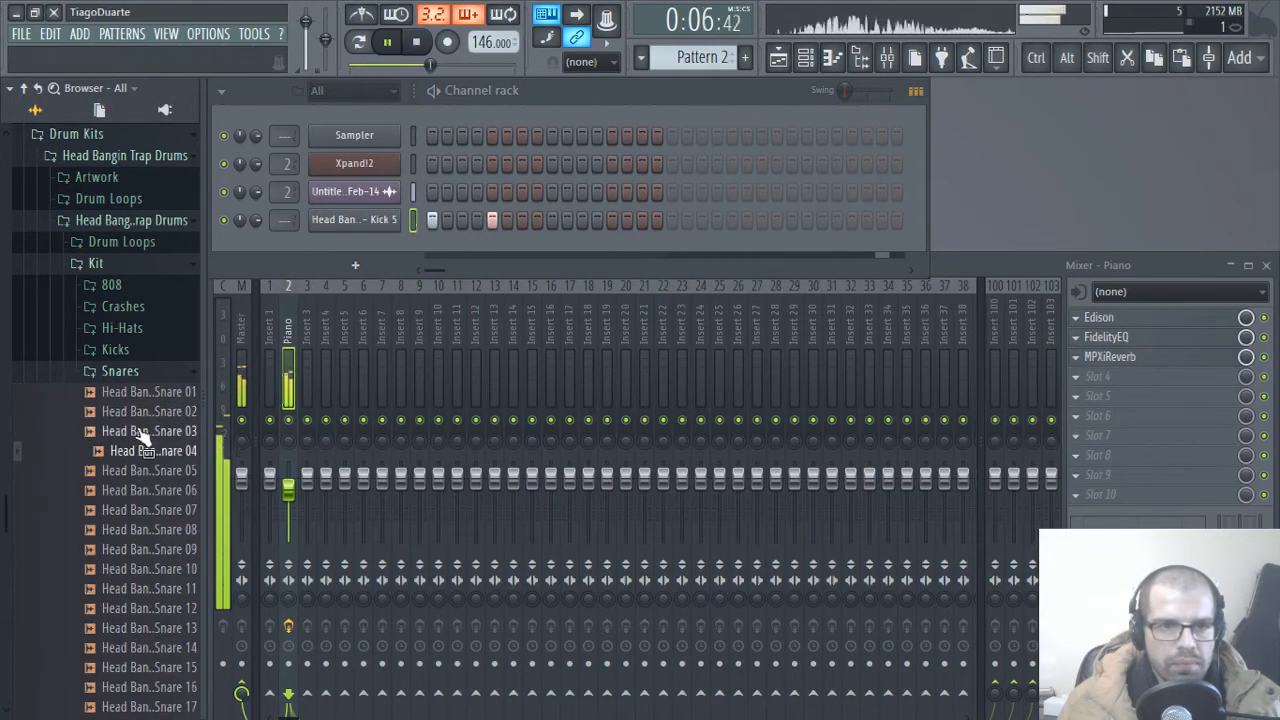
left_click(140, 451)
left_click(137, 470)
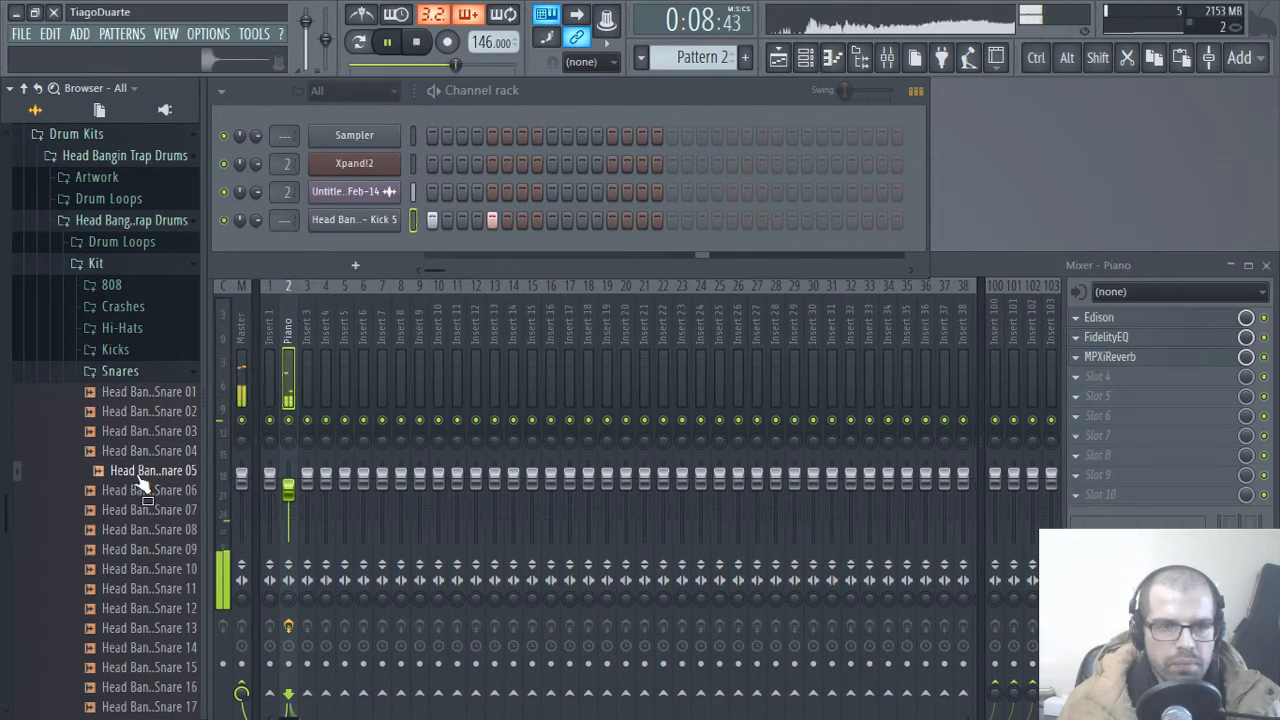
left_click_drag(130, 480, 350, 245)
Step: Place Snare 05 hits on steps 9 and 25 and another Kick 5 hit on step 21
left_click(551, 248)
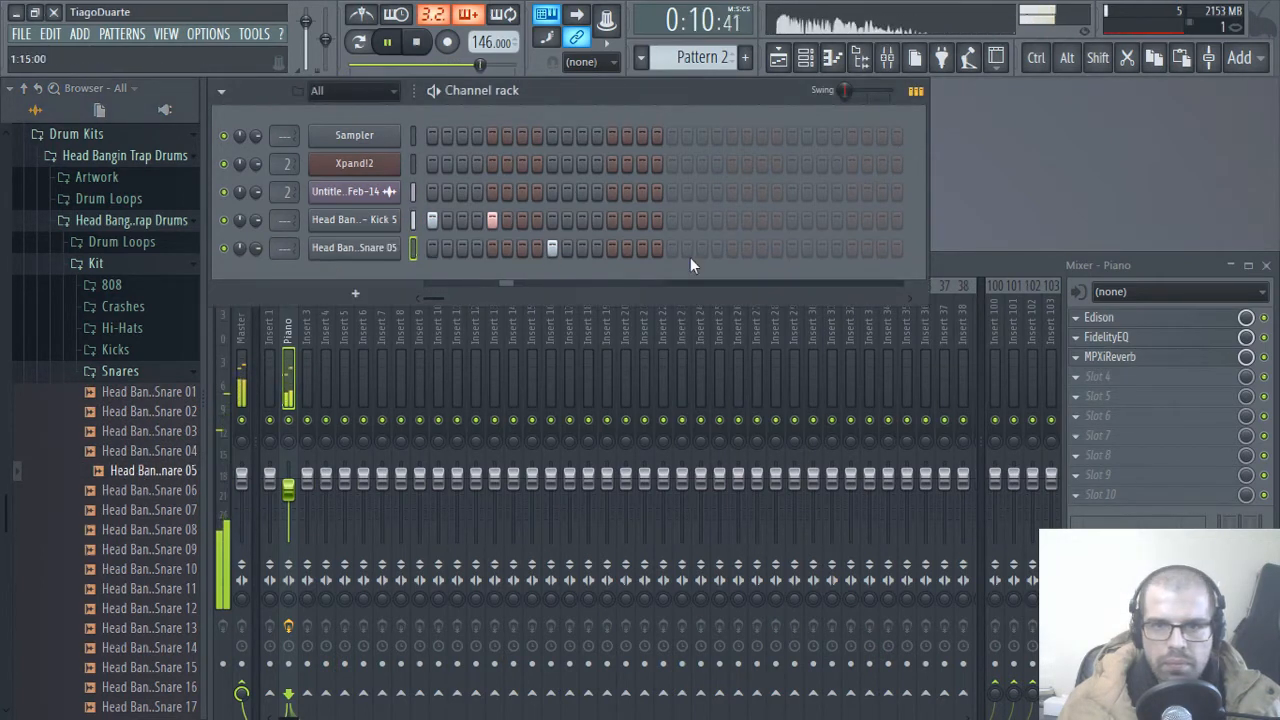
left_click(788, 251)
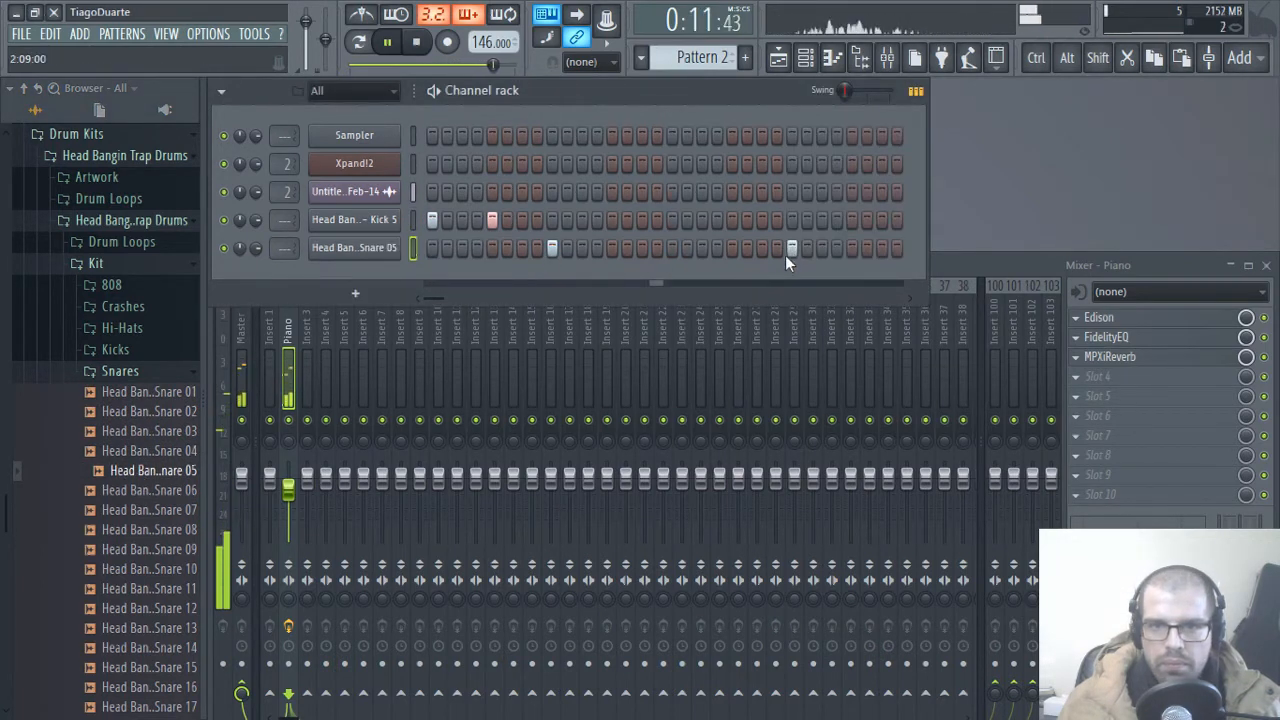
left_click(732, 221)
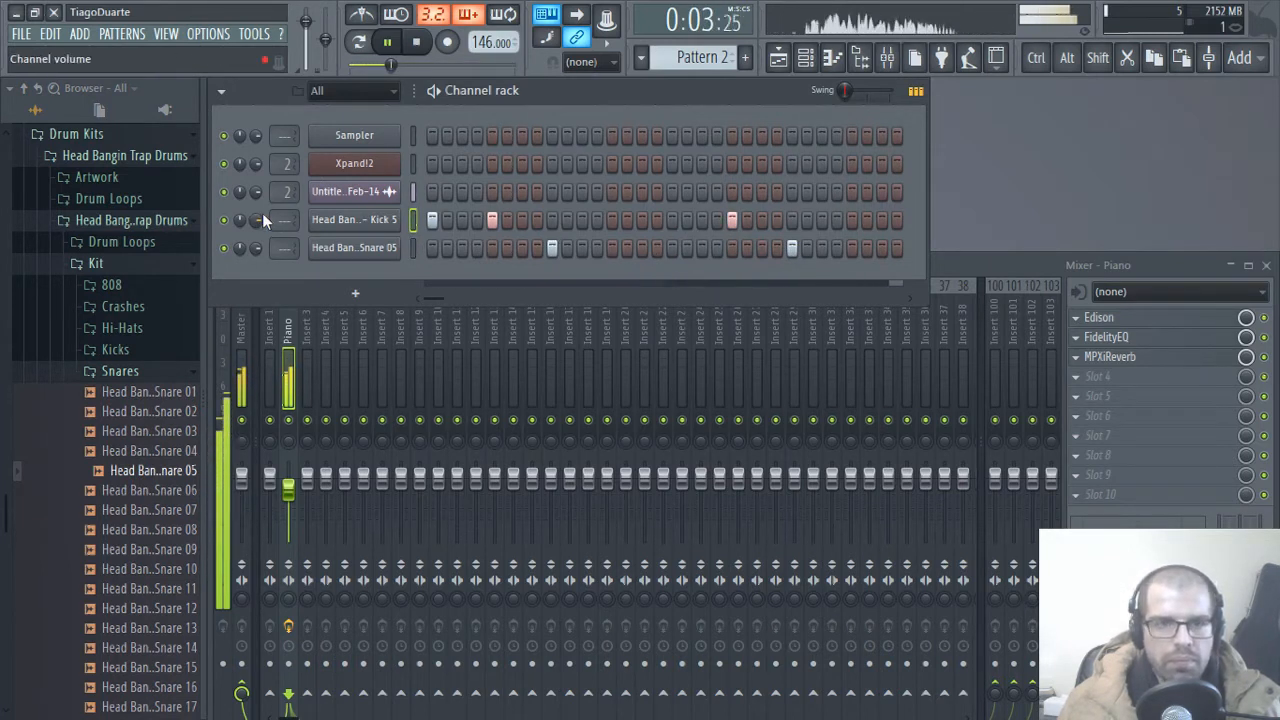
Step: Route the kick channel to mixer track 3 and the snare channel to track 4, naming the tracks Kick and Snare
left_click_drag(282, 225, 279, 248)
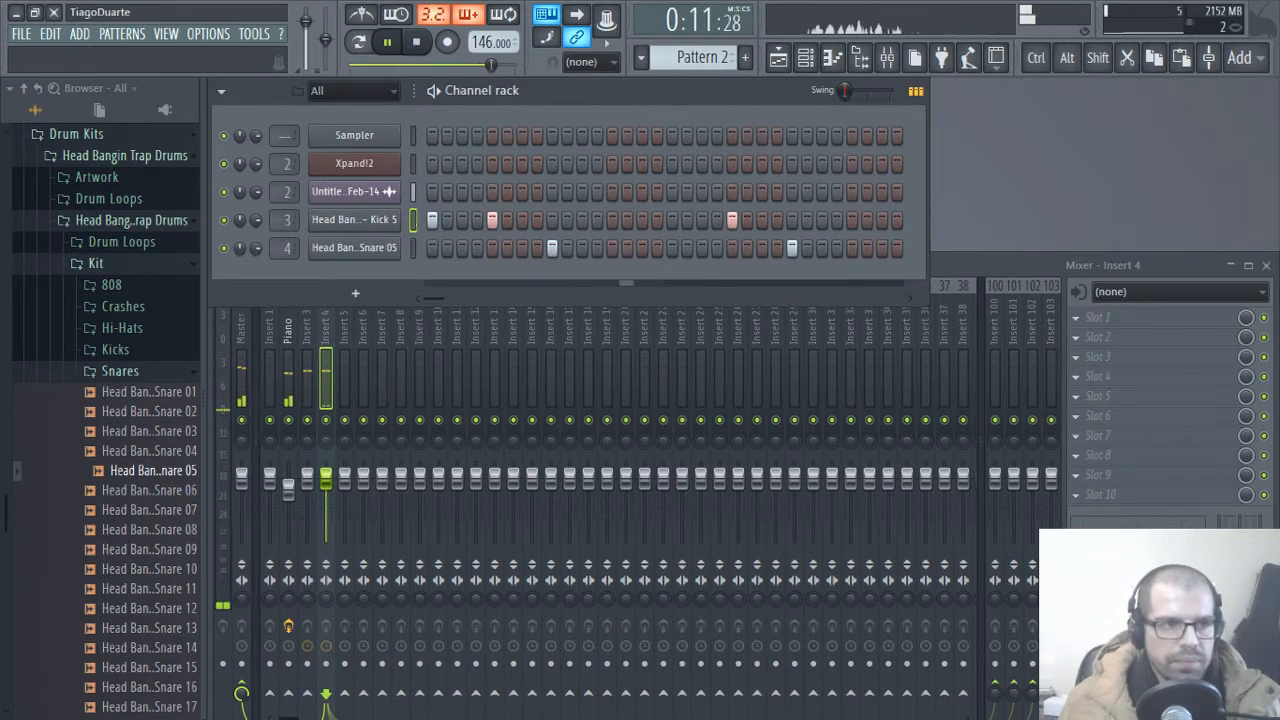
left_click(241, 319)
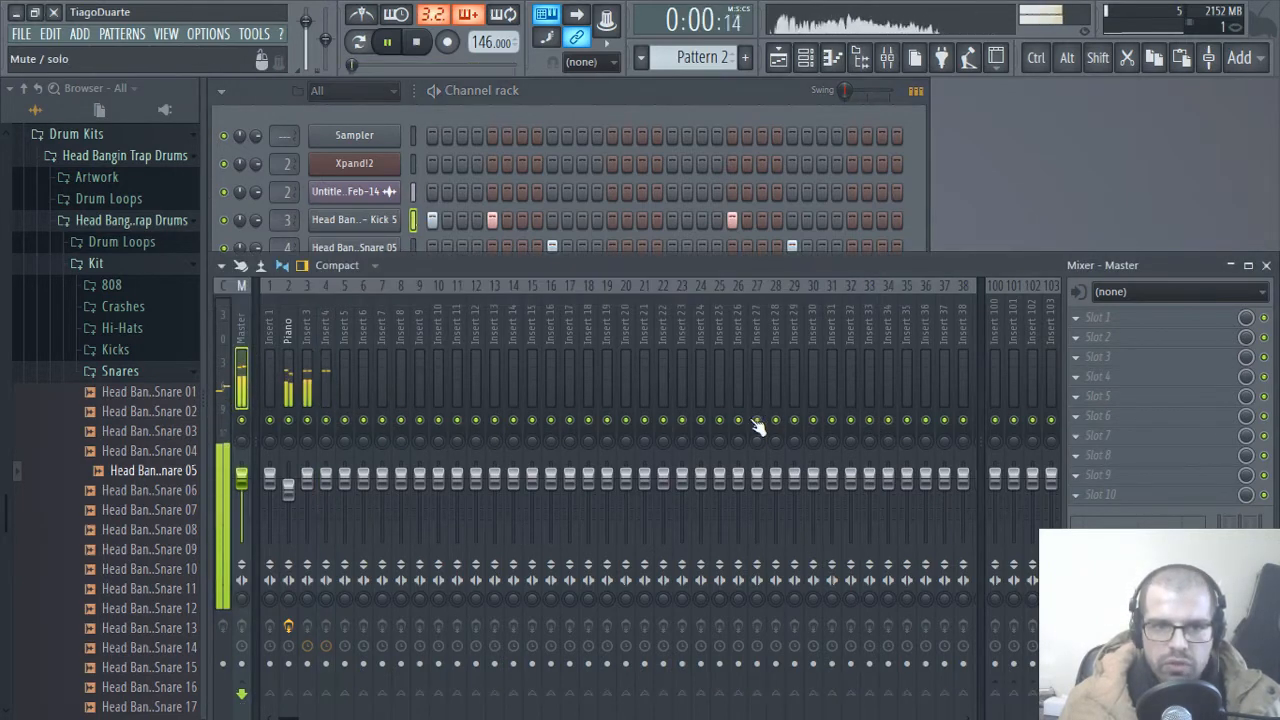
double_click(305, 325)
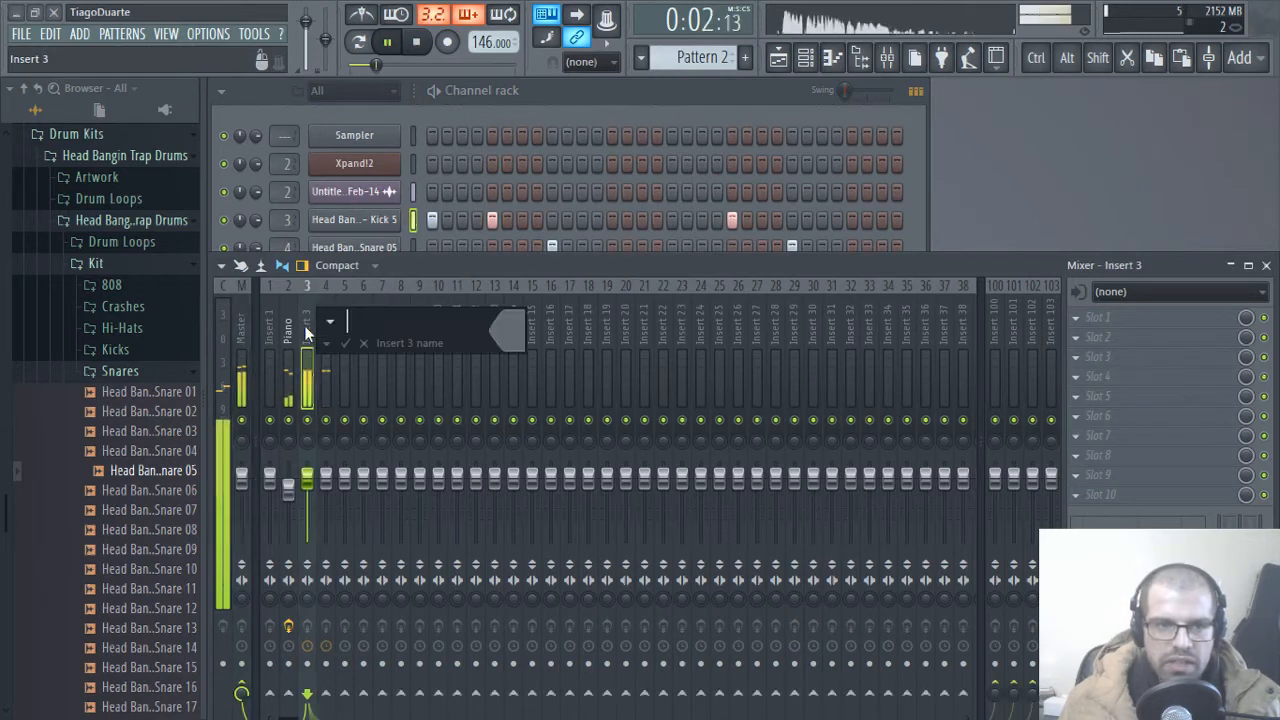
type("Kick")
key("Return")
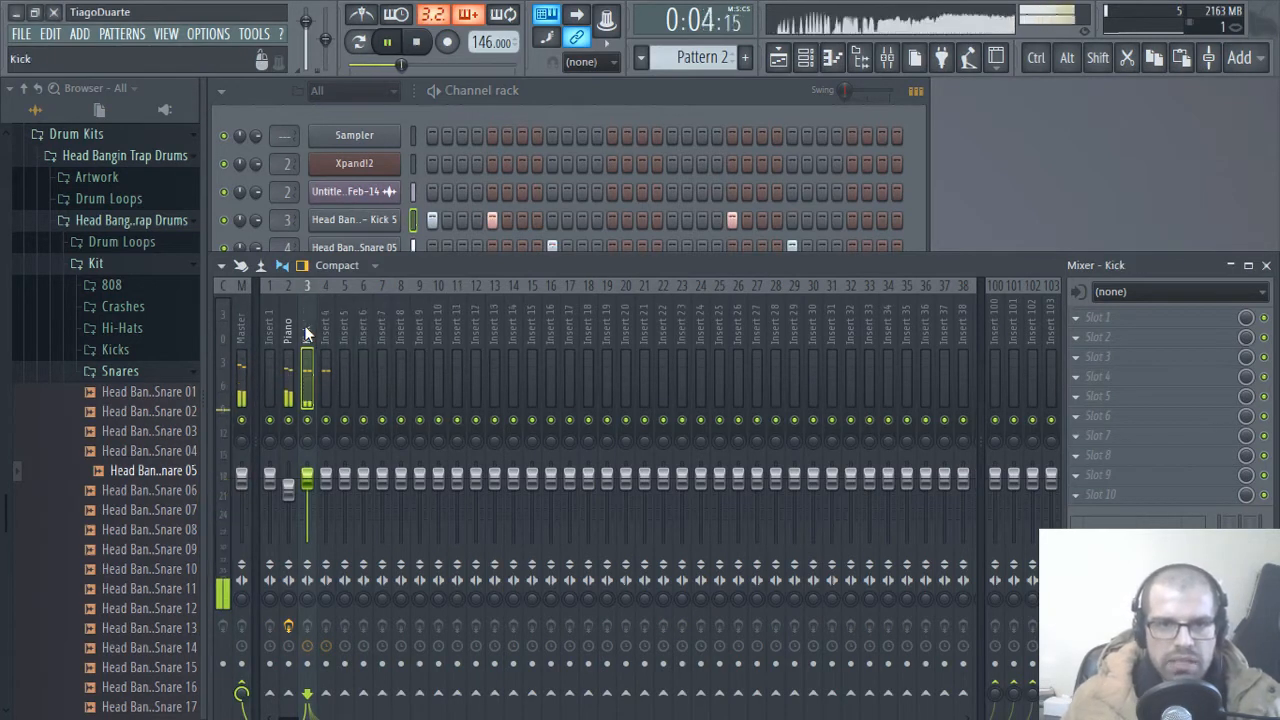
key("Right")
key("F2")
type("Snare")
key("Return")
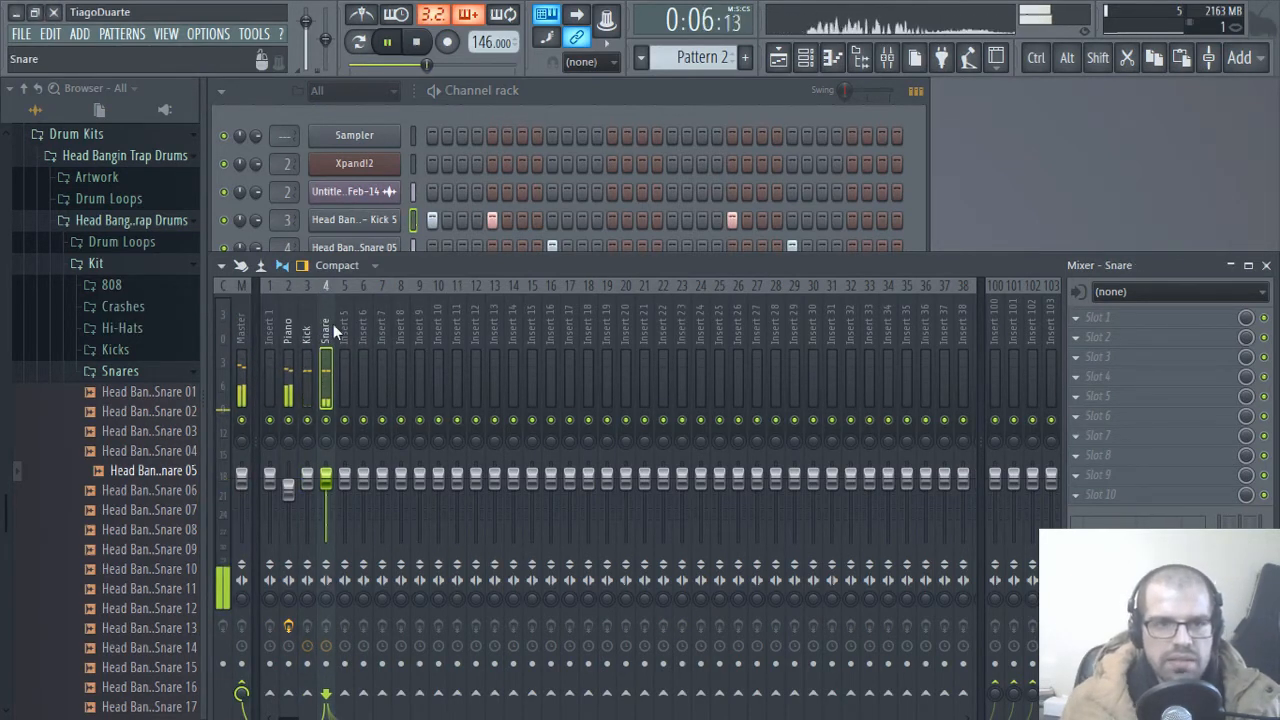
Step: Load Fruity Limiter into slot 10 of the Master track, raise its gain to about 4.3 dB, and close its window
left_click(241, 323)
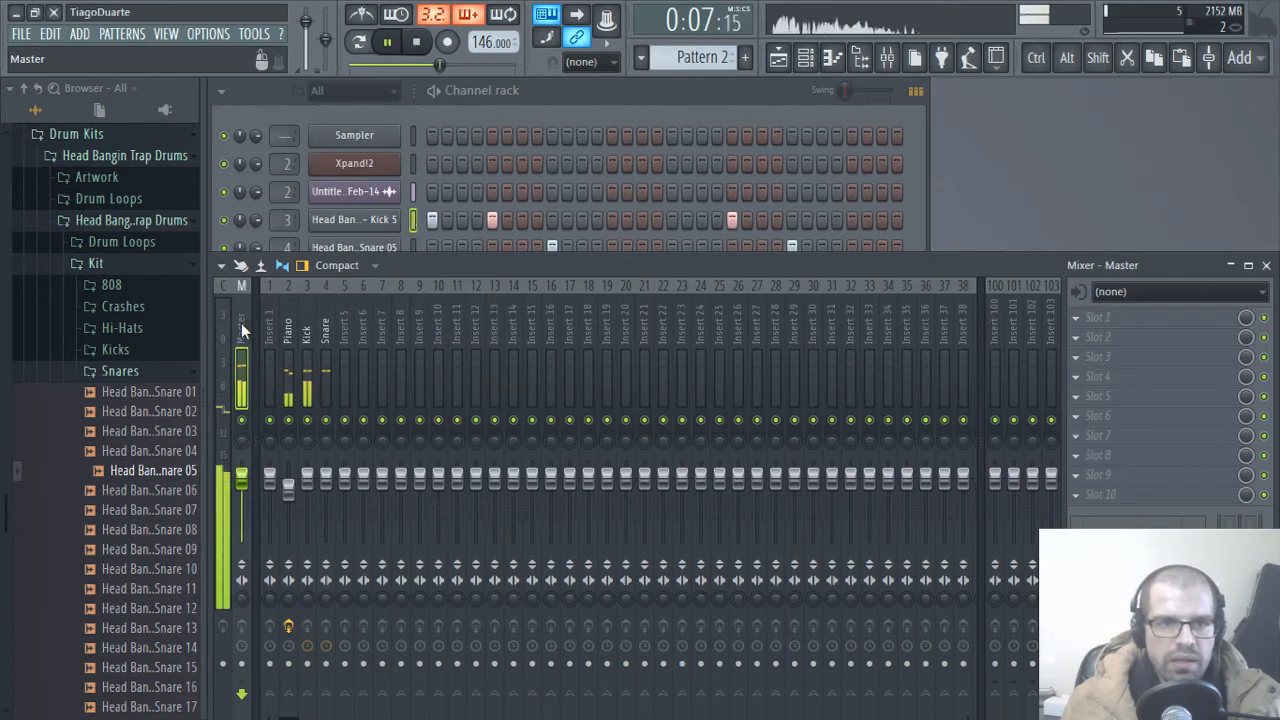
left_click(1122, 498)
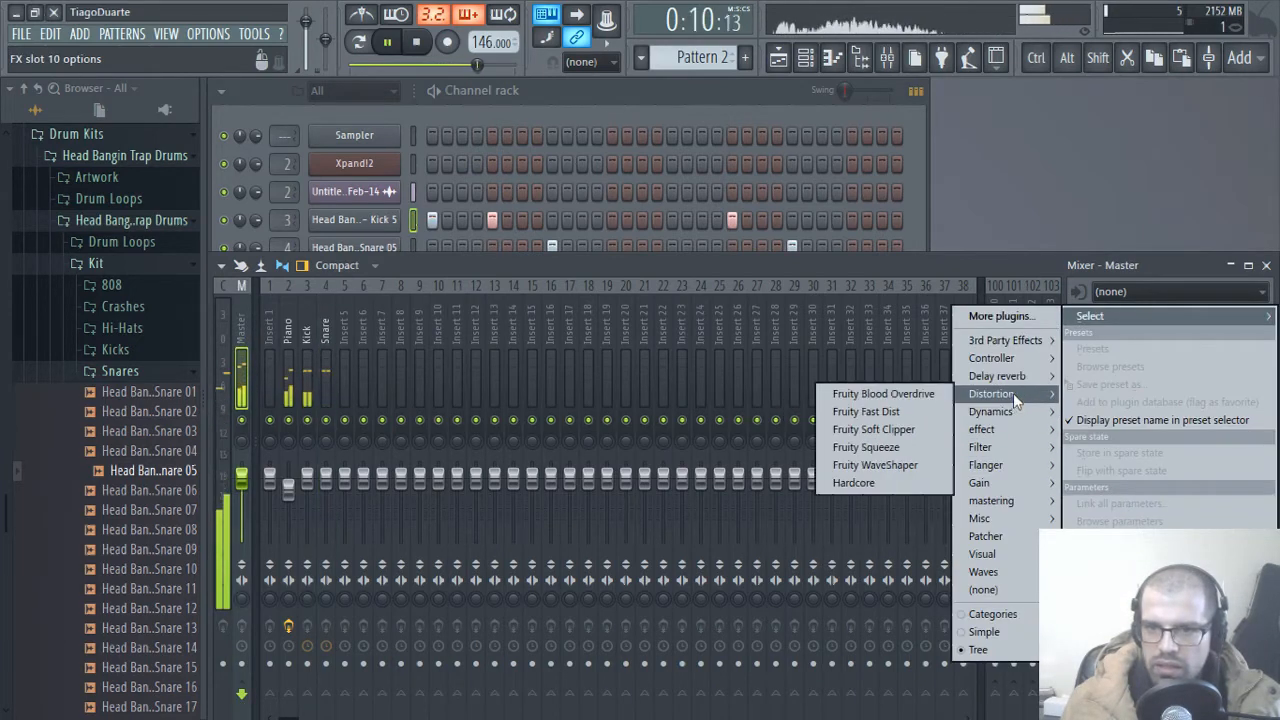
mouse_move(1001, 411)
left_click(836, 430)
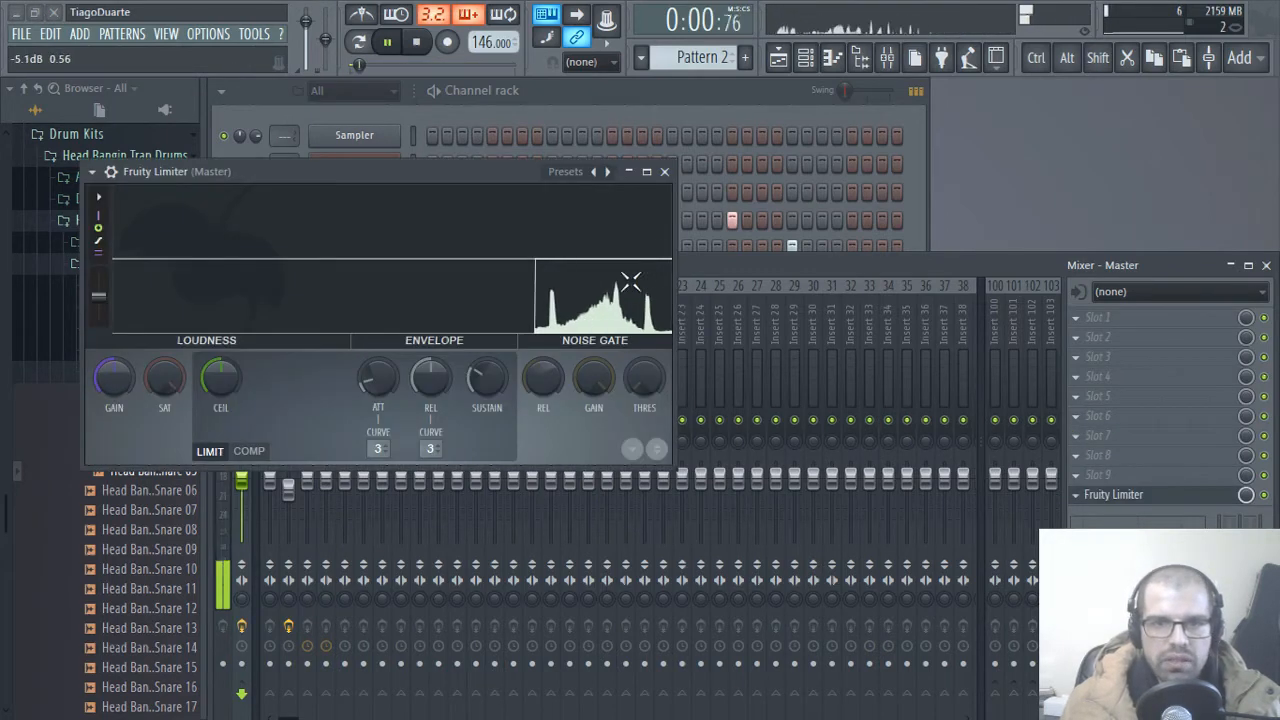
left_click_drag(124, 385, 124, 347)
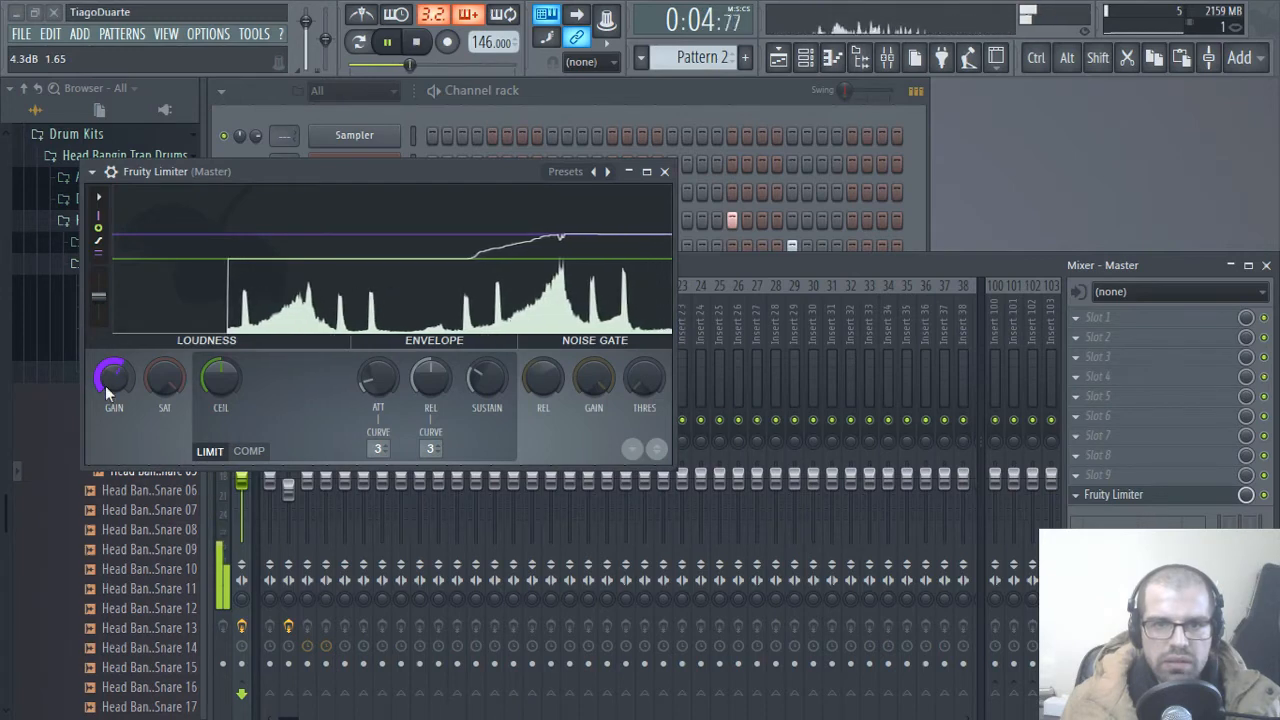
left_click(664, 171)
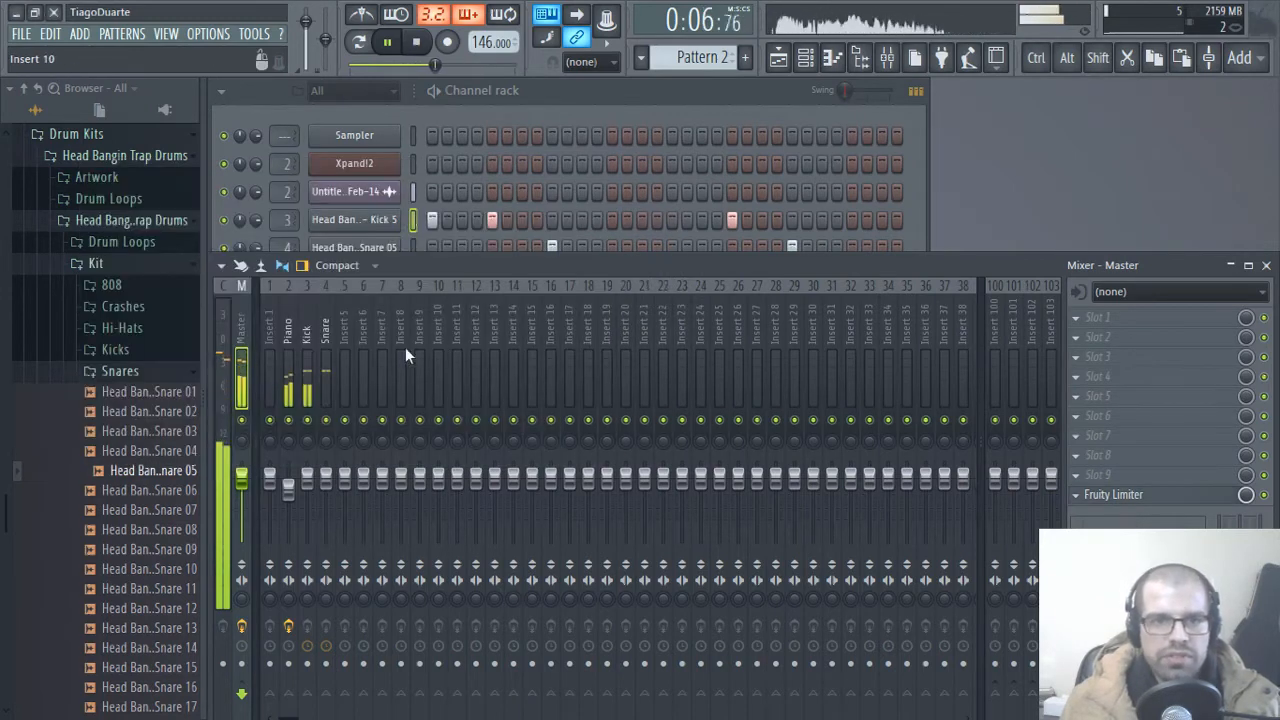
Step: Rename mixer track Insert 1 as Mix
double_click(267, 330)
type("Mix")
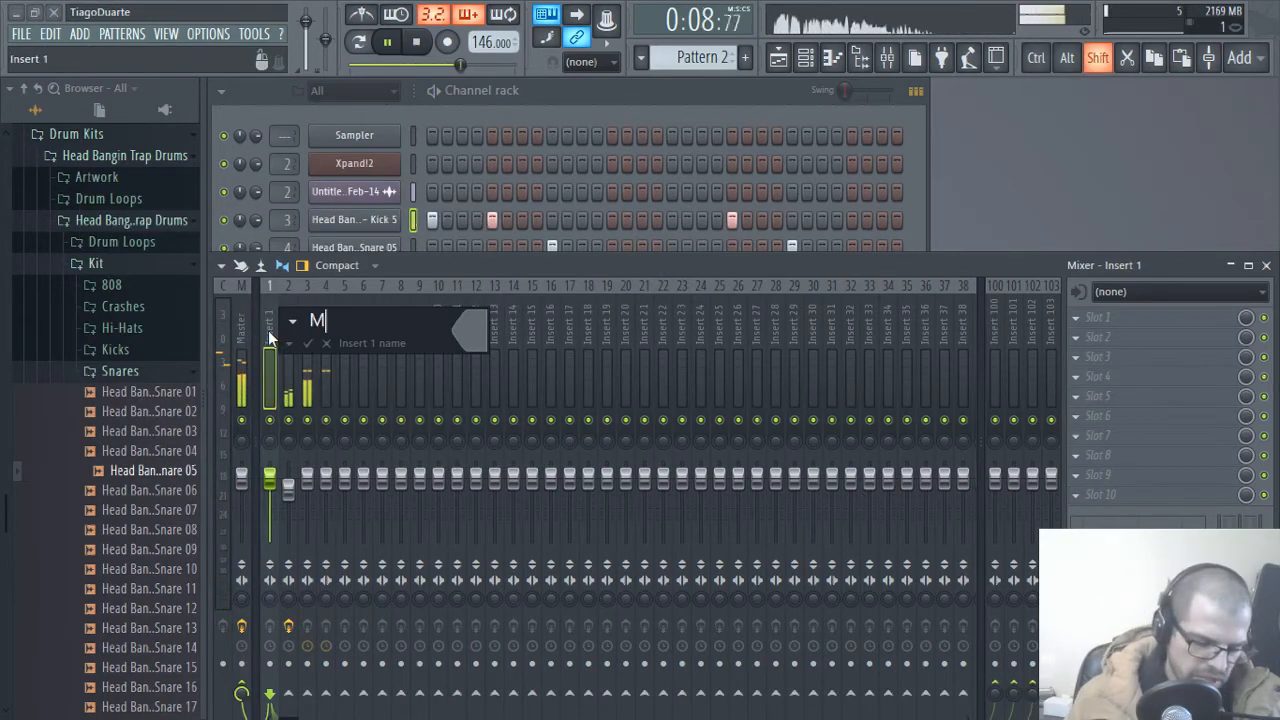
key("Return")
Step: Route the Piano, Kick and Snare mixer tracks only to the Mix track
left_click(290, 333)
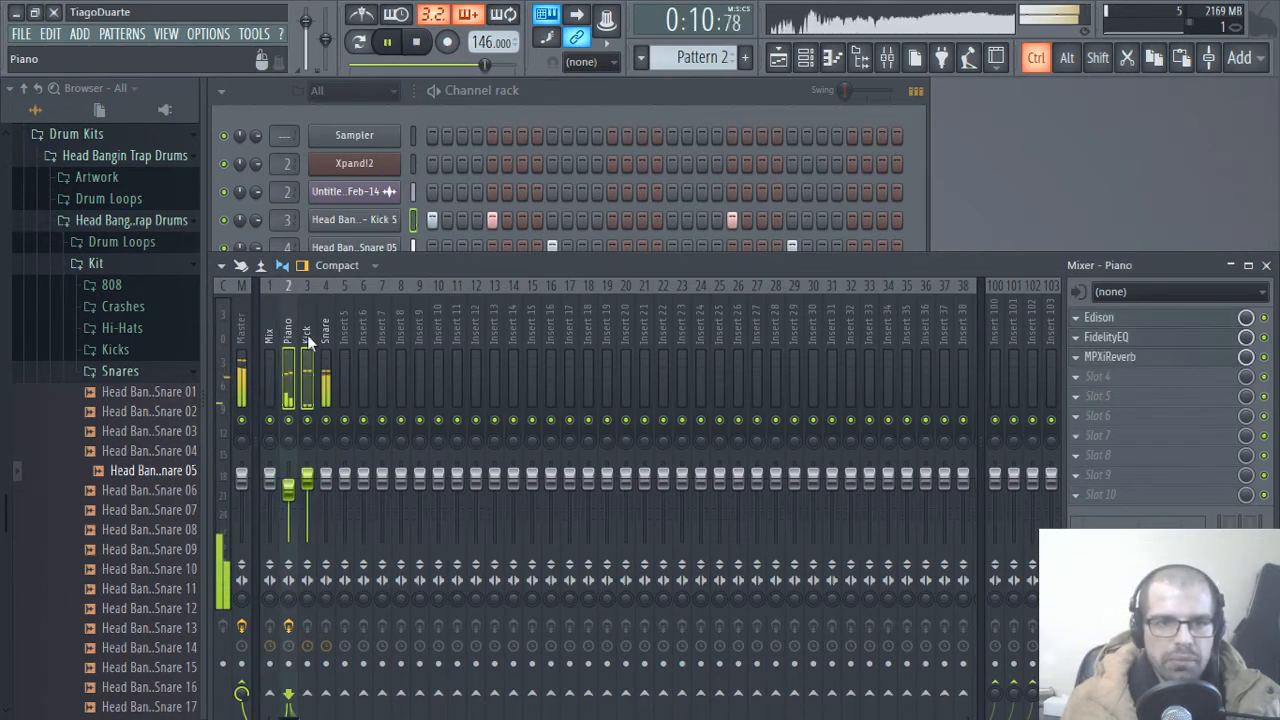
left_click(307, 335, "ctrl")
left_click(325, 335, "ctrl")
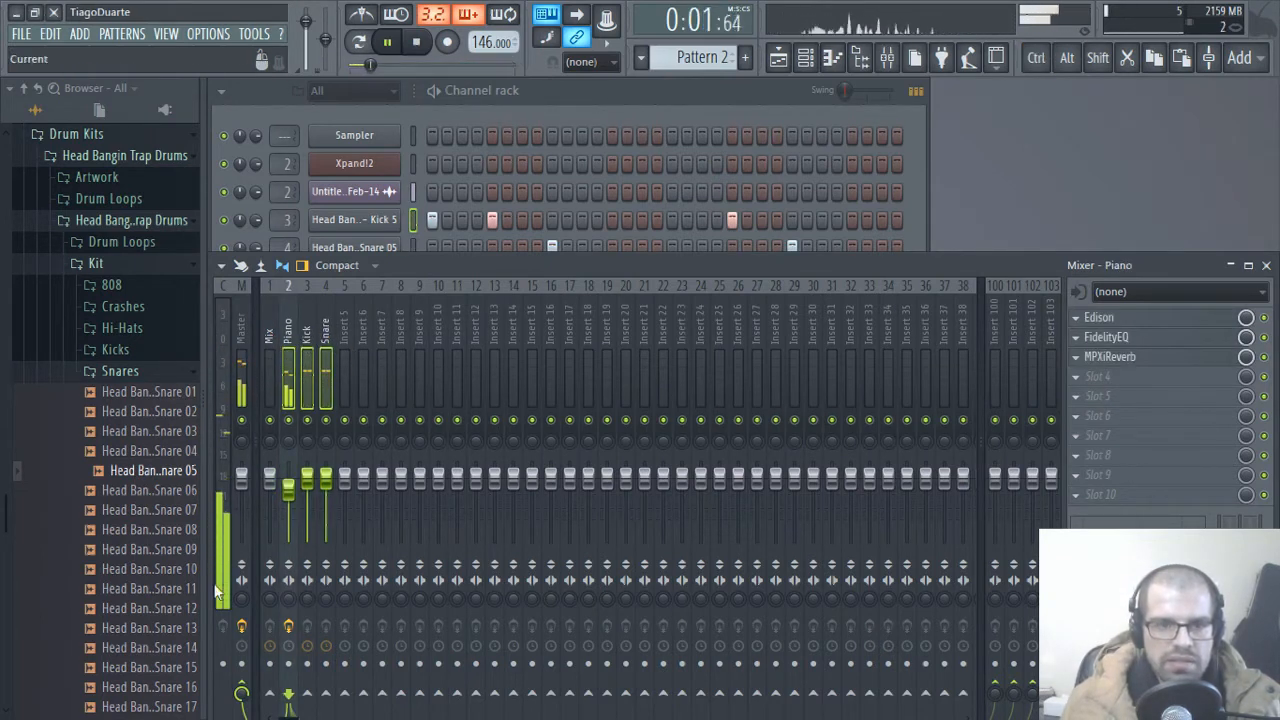
right_click(270, 692)
left_click(337, 648)
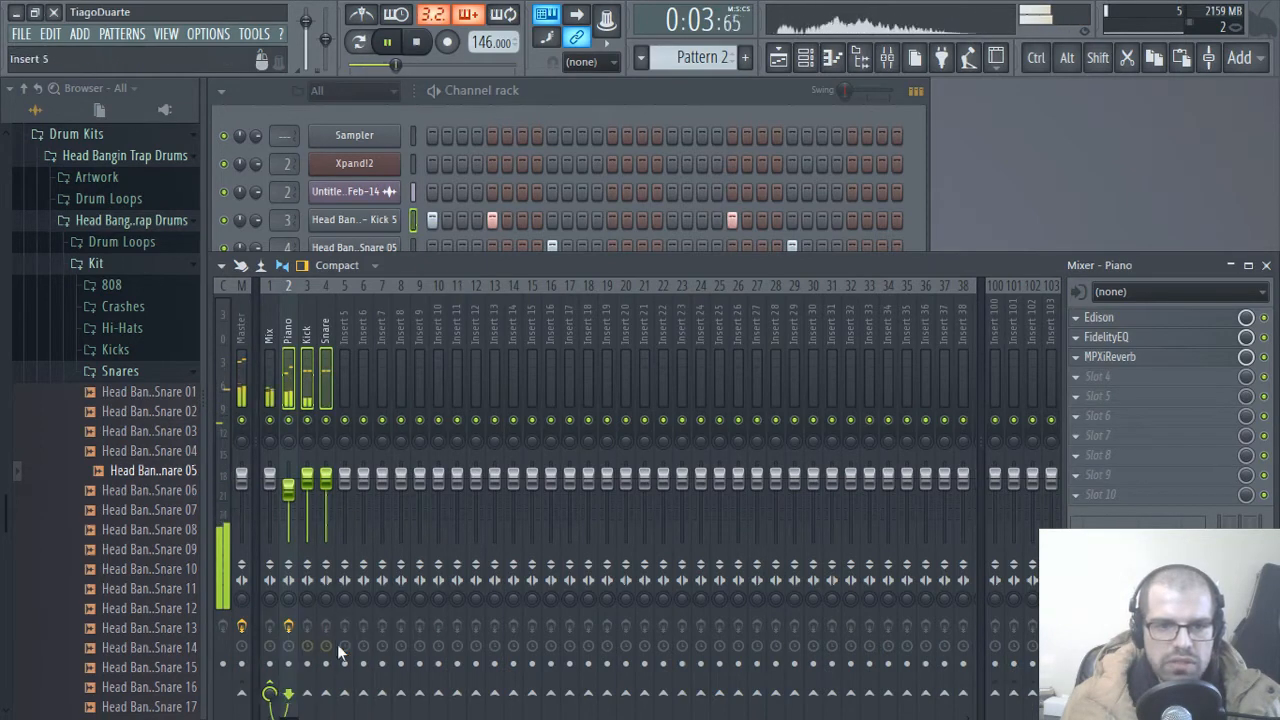
Step: Send the Mix track to Insert 100 at about 33% and rename that send track Aux rev
left_click(270, 340)
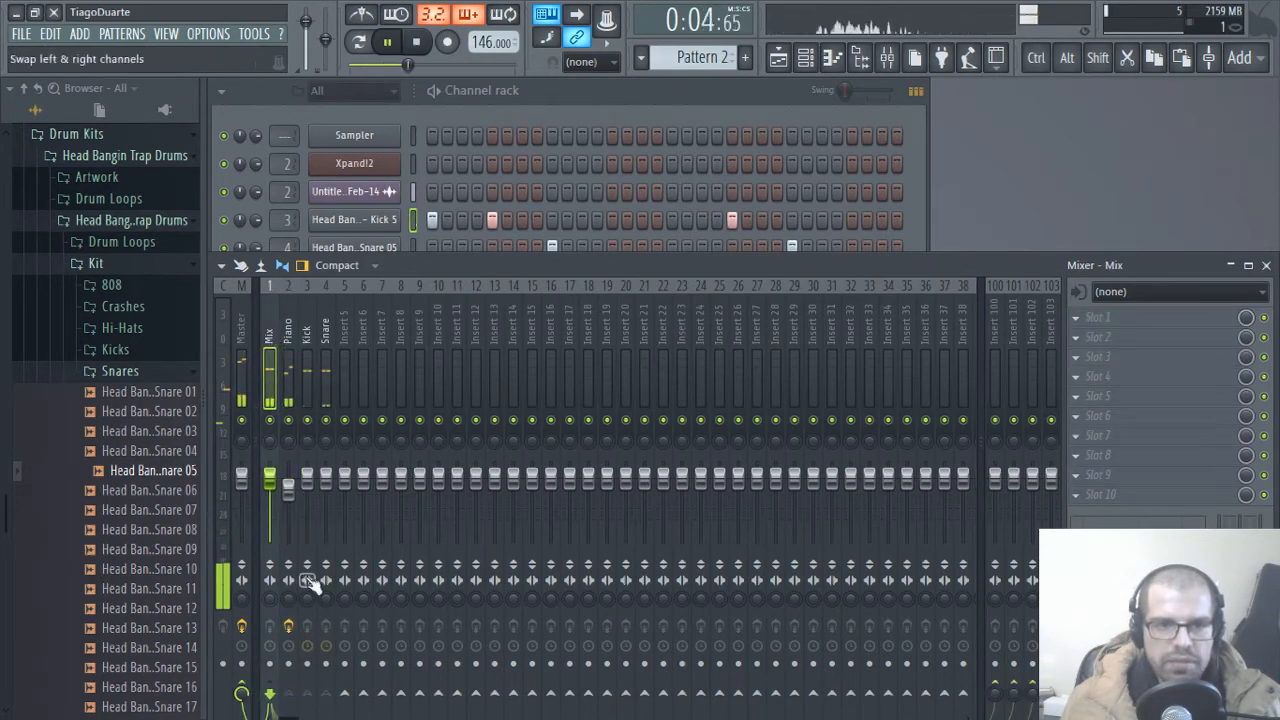
left_click(241, 689)
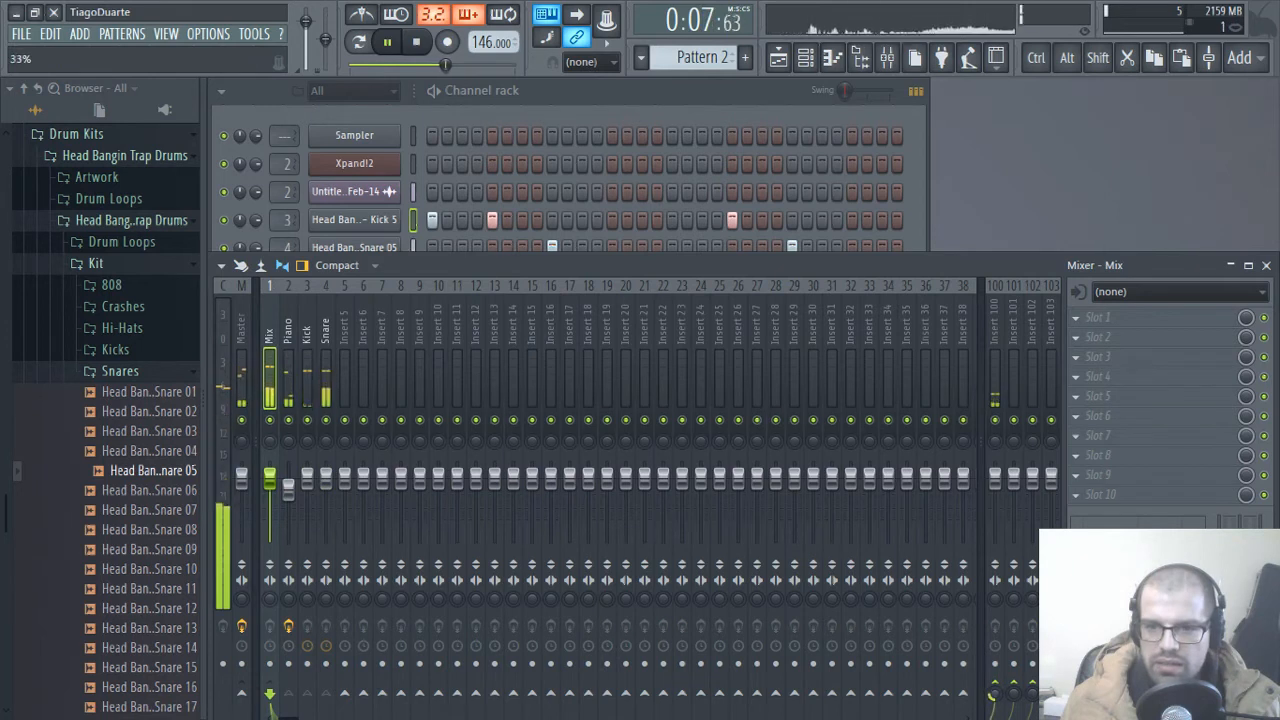
left_click(993, 326)
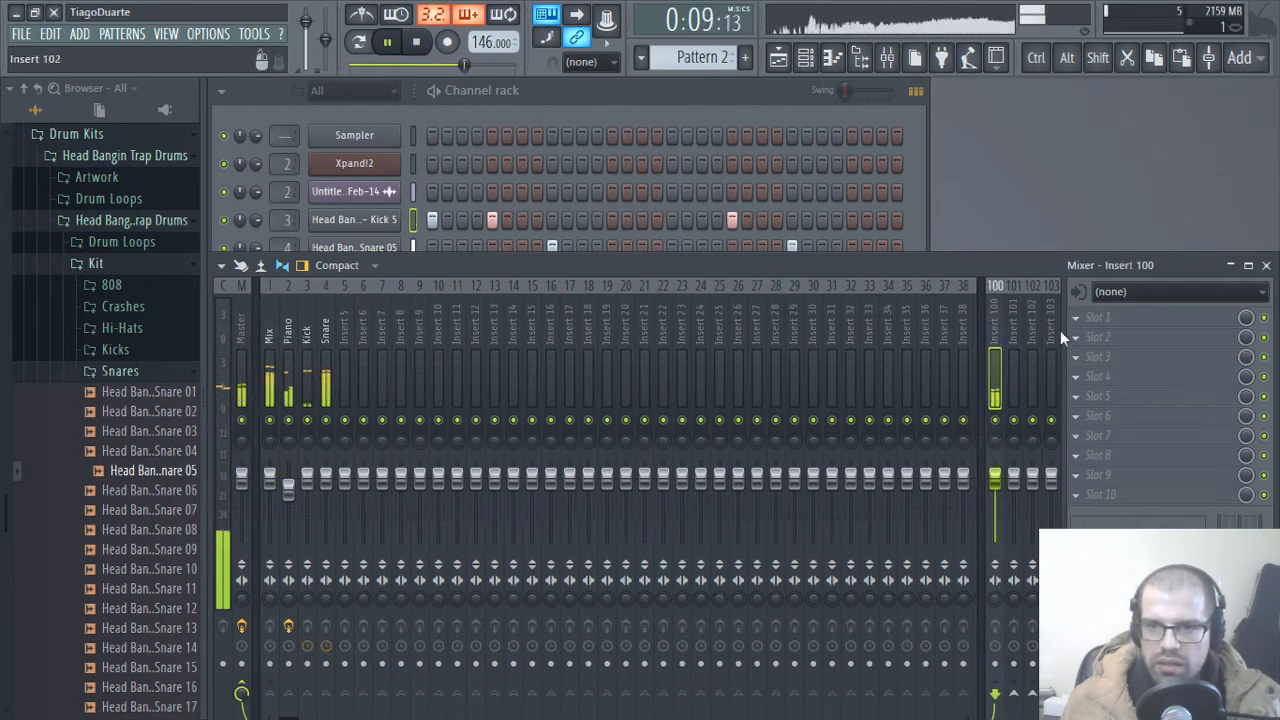
double_click(995, 330)
type("Auz ")
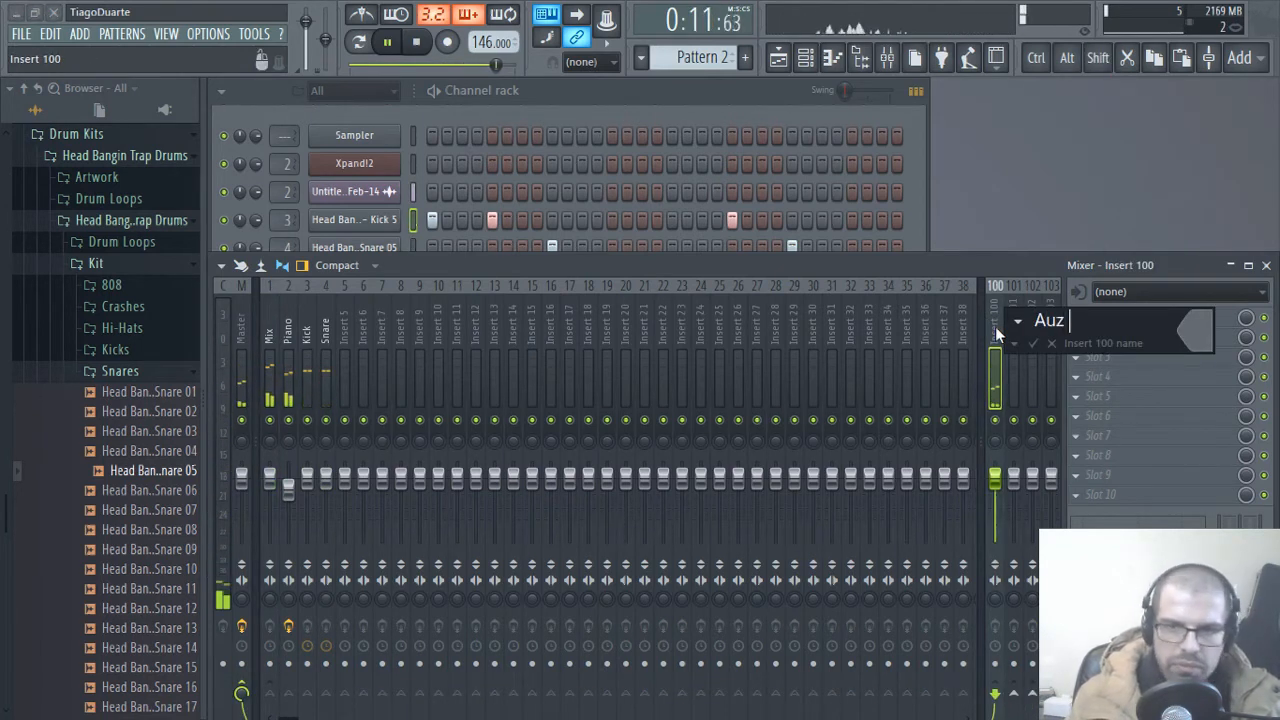
type("r")
type(" rev")
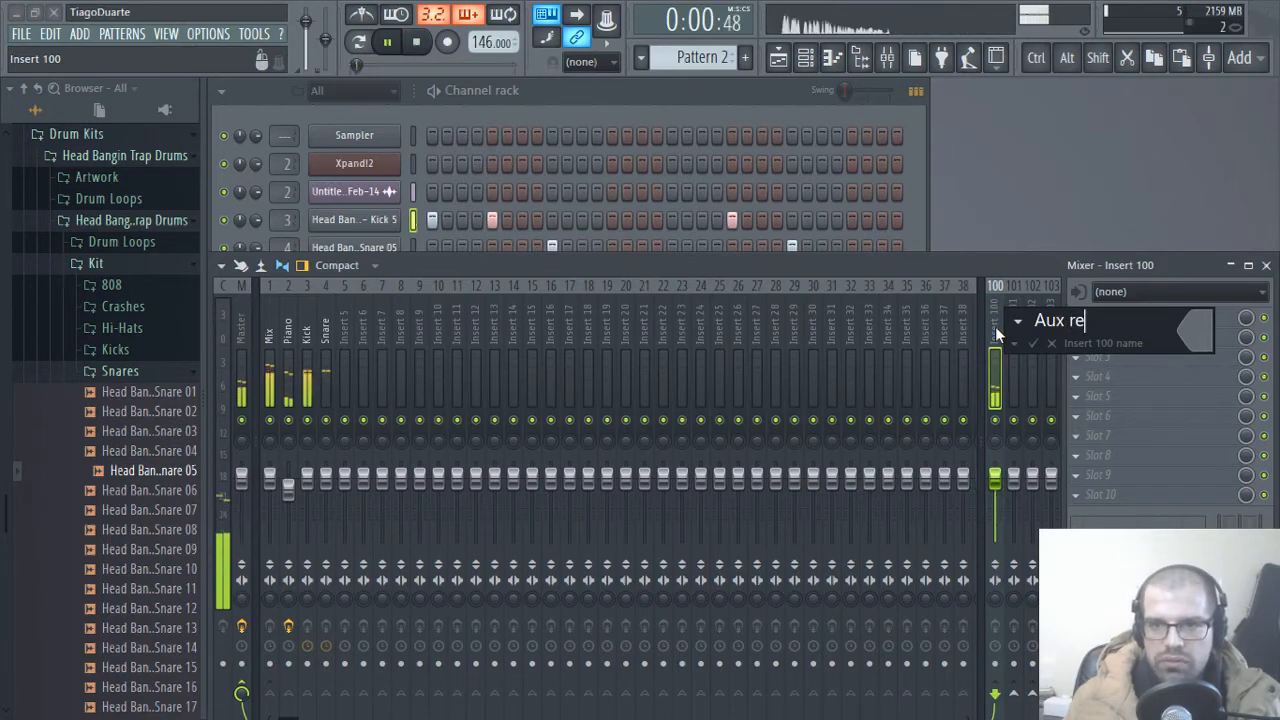
key("Return")
Step: Load the Waves IR-L full Stereo reverb into slot 1 of the Aux rev track and close its window
left_click(1155, 320)
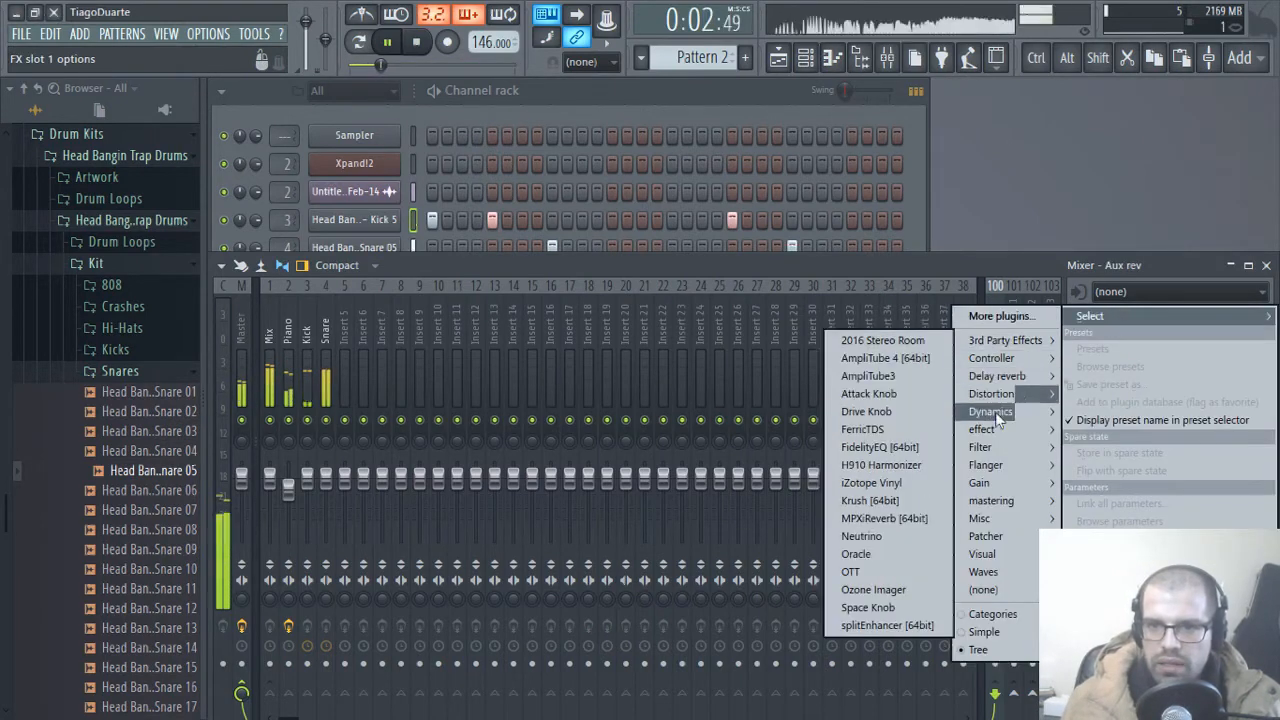
mouse_move(998, 577)
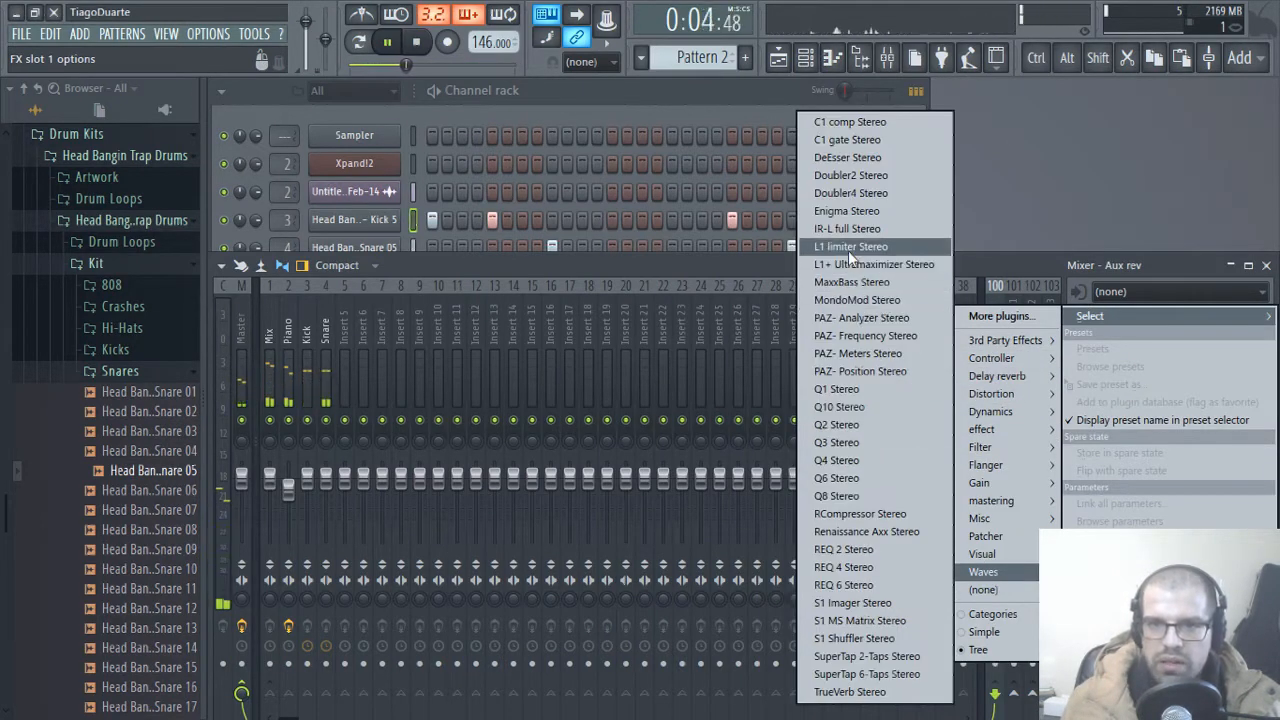
left_click(834, 229)
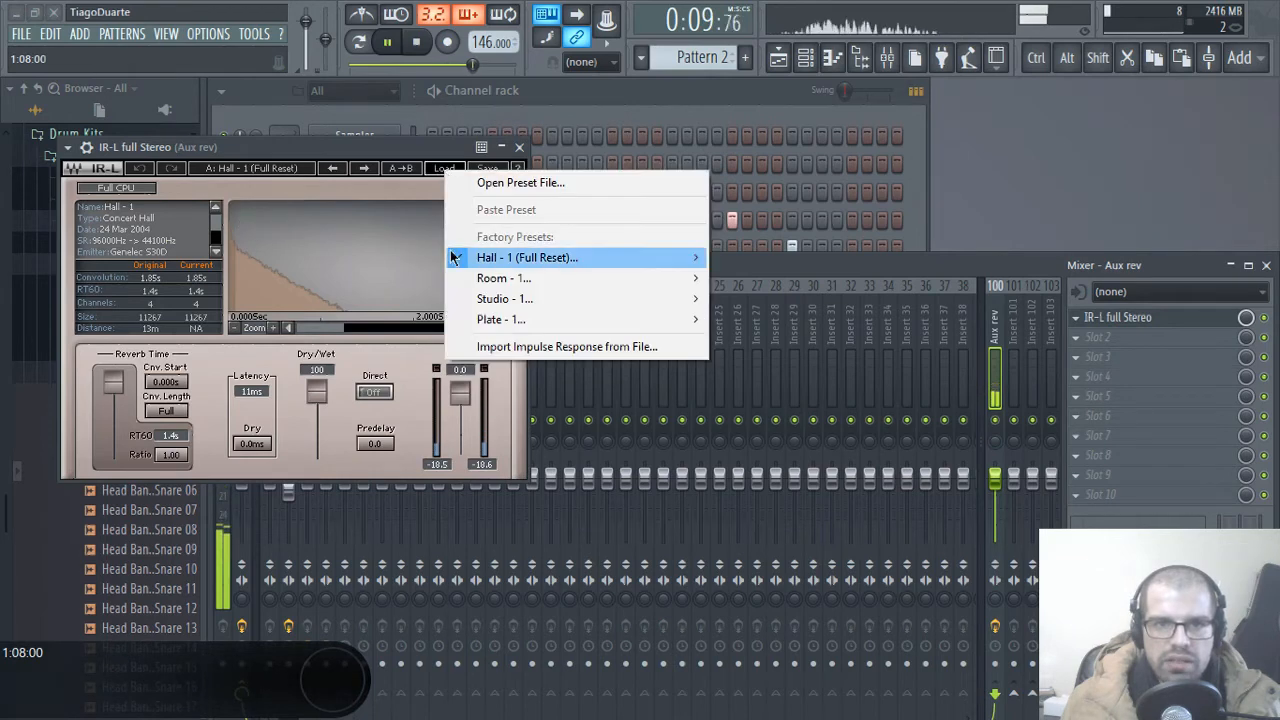
left_click(493, 160)
left_click(519, 148)
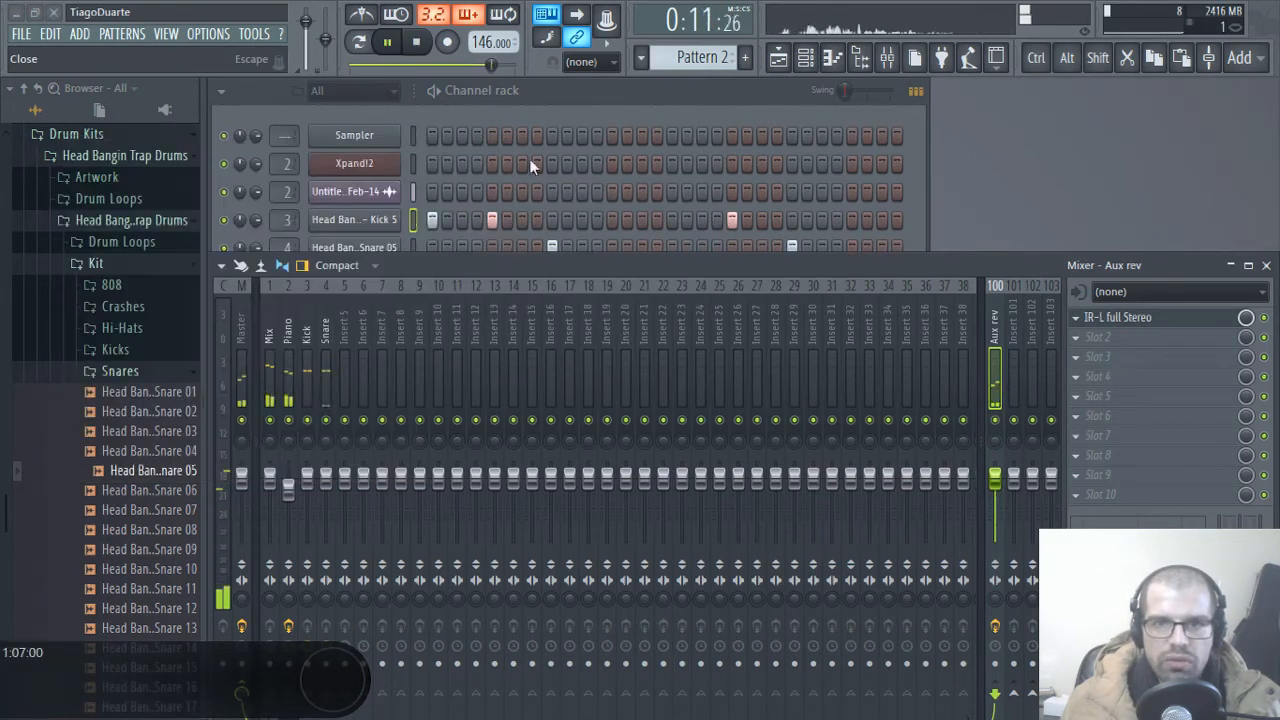
Step: Load FidelityEQ into slot 2 of Aux rev, enable its high-pass and its low-pass at about 5.8 kHz, and close its window
left_click(1110, 337)
mouse_move(1005, 347)
left_click(881, 447)
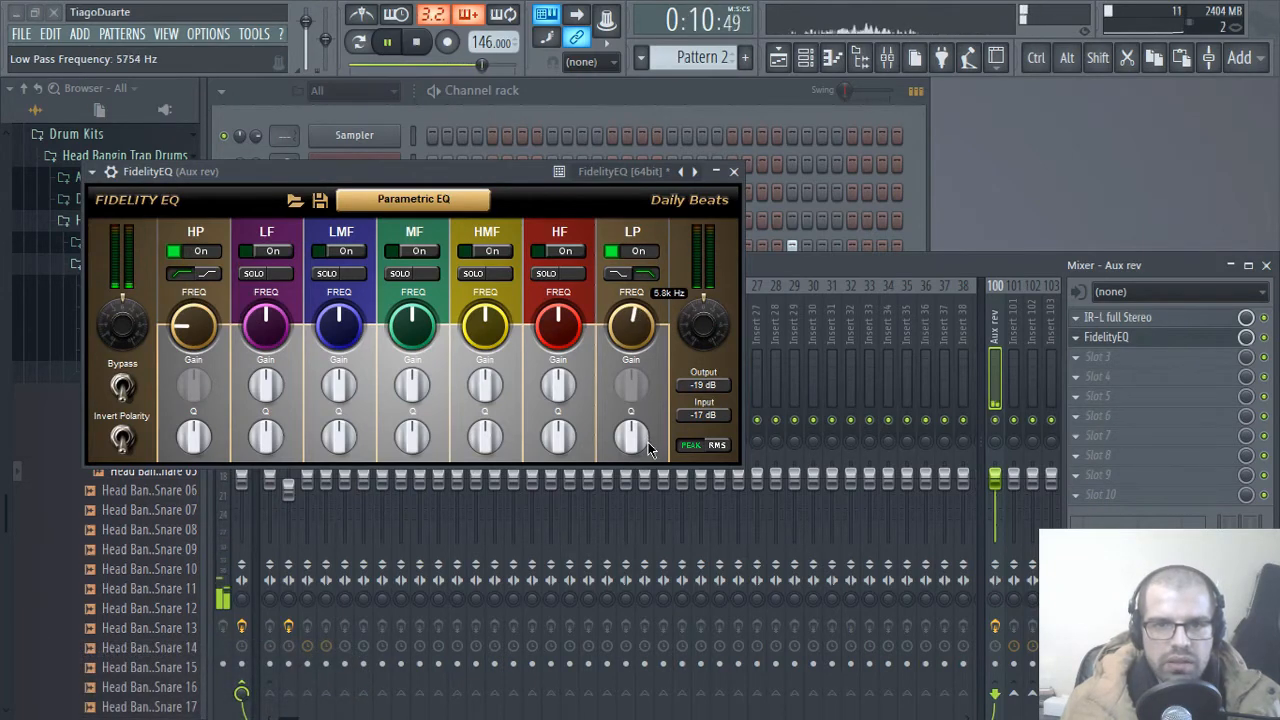
left_click(733, 172)
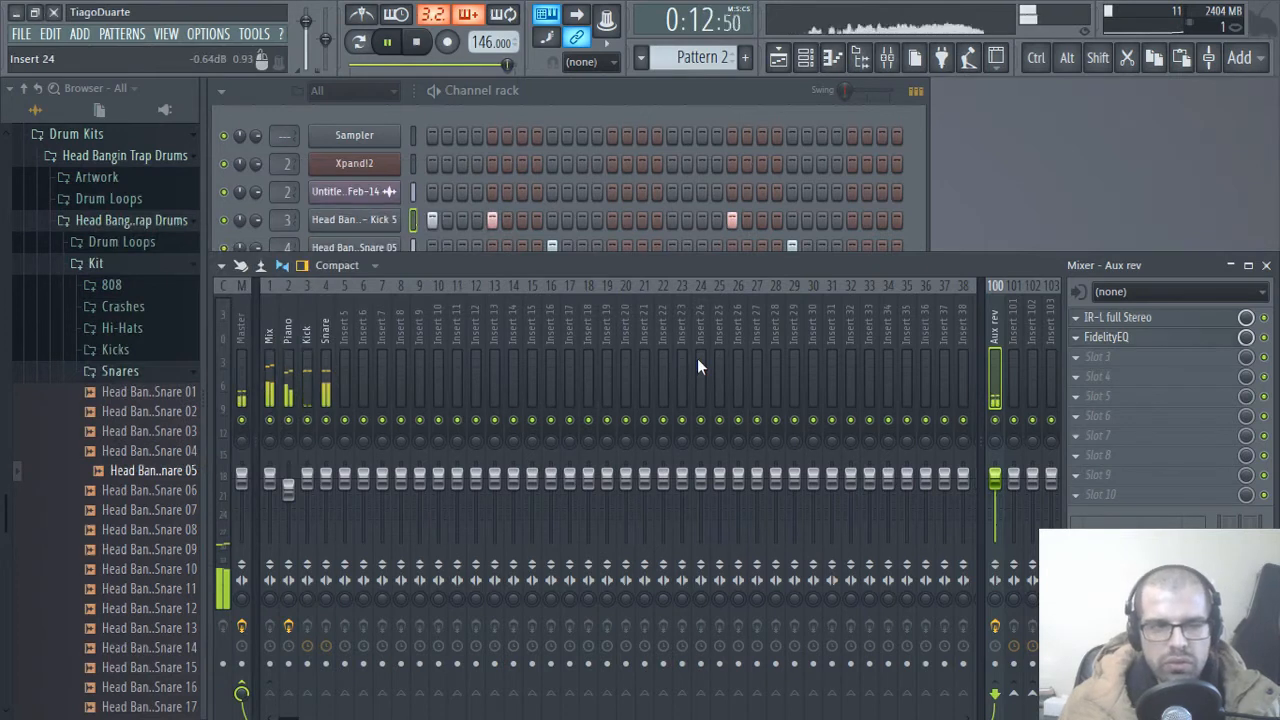
Step: Adjust the Mix track's send level to the Aux rev track
left_click(271, 324)
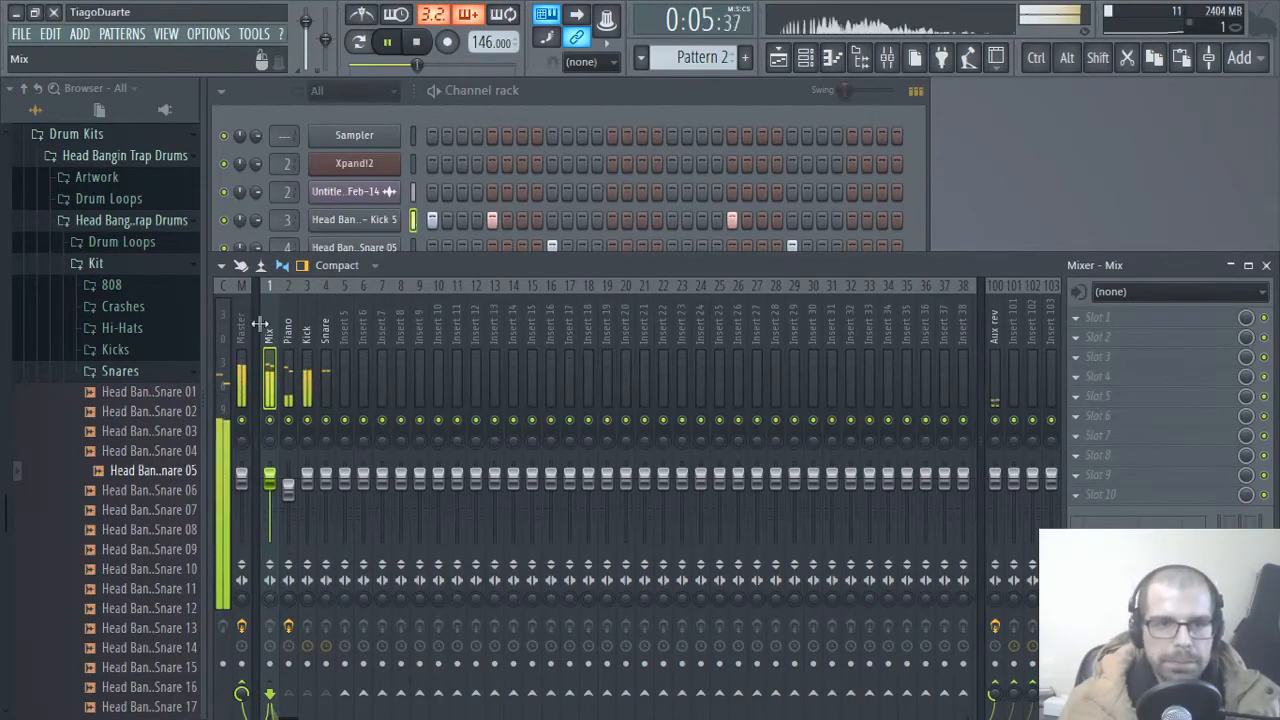
scroll(262, 325, "down", 2)
scroll(217, 323, "up", 2)
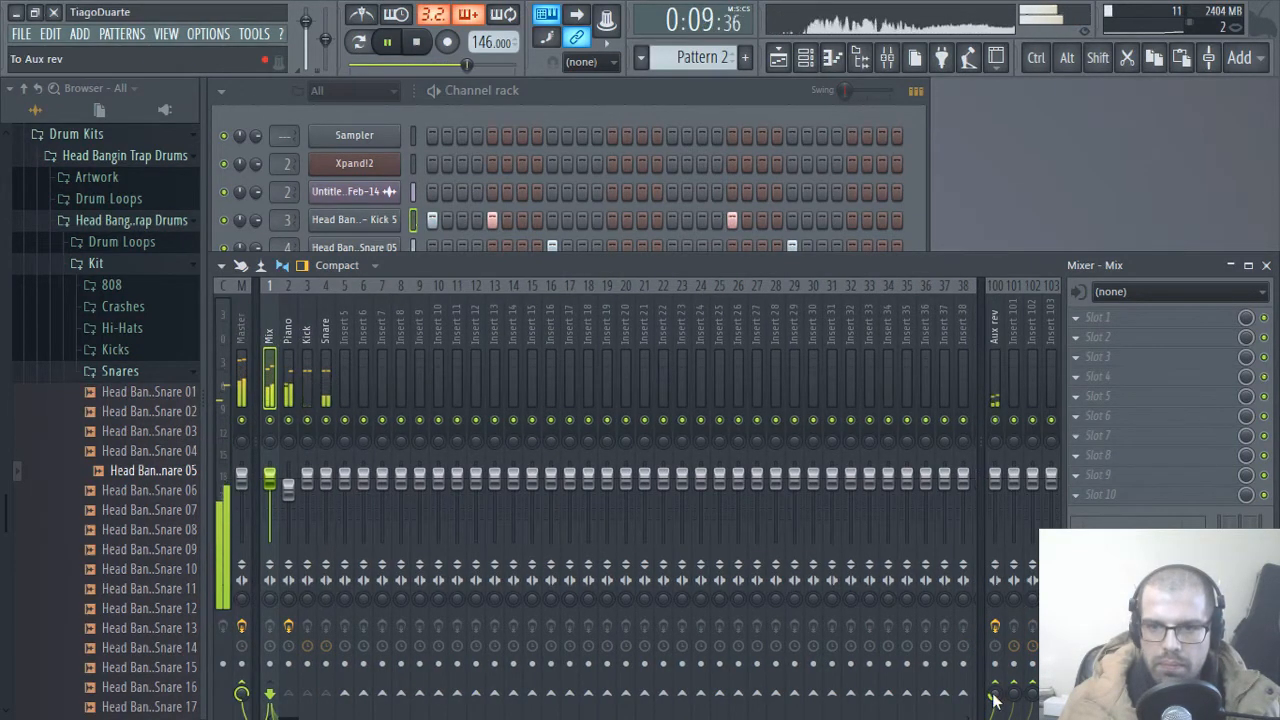
Step: Load FidelityEQ into slot 1 of the Snare track, enable its low-pass band with a gain of -10 dB, and close its window
left_click(331, 331)
left_click(538, 88)
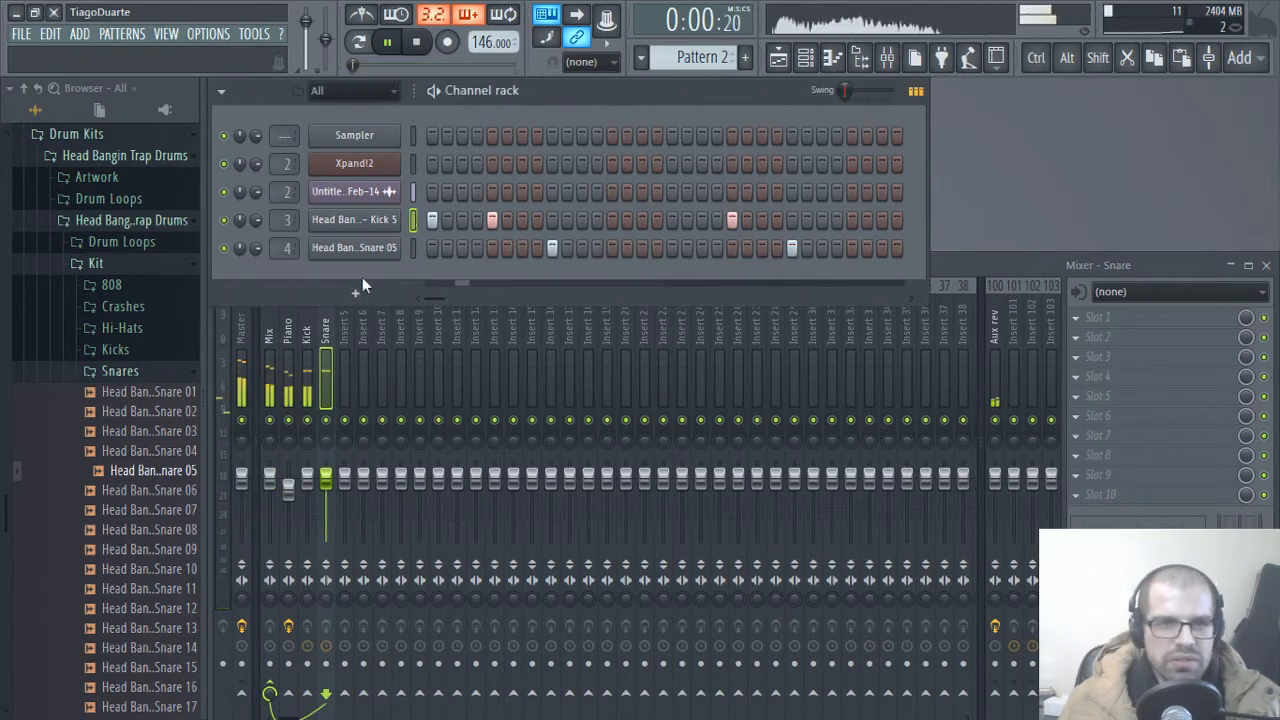
left_click(331, 332)
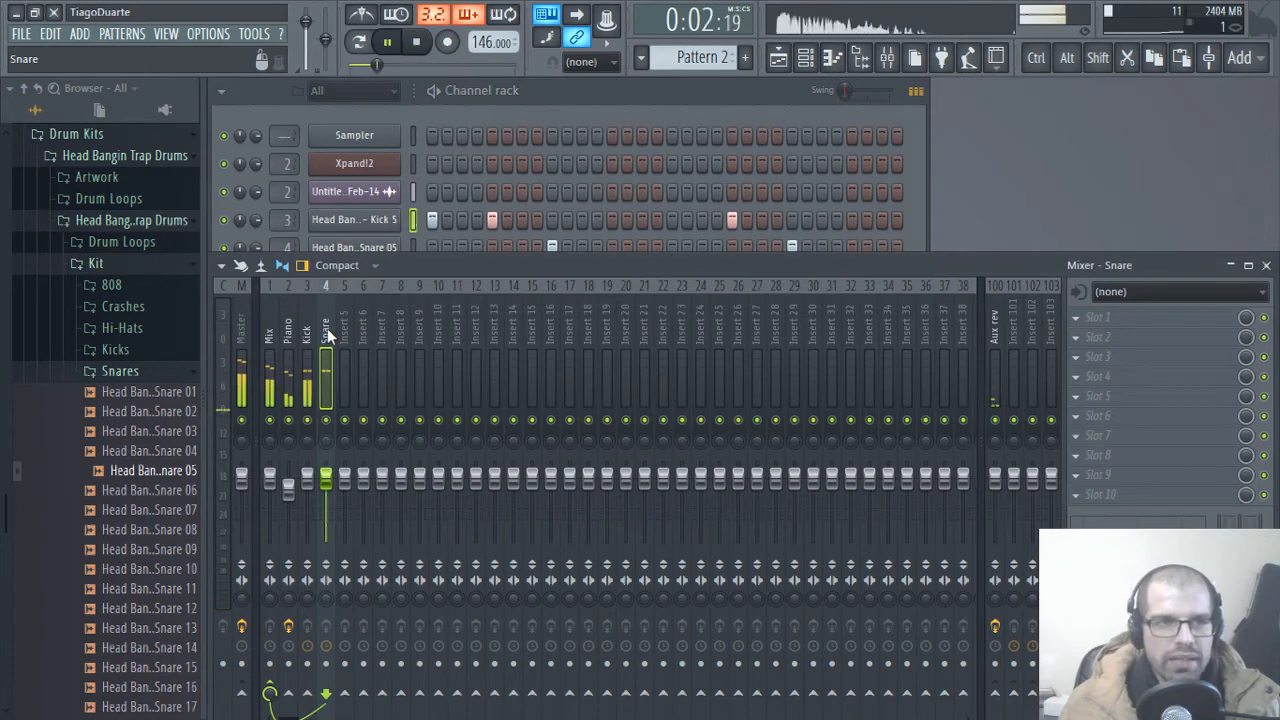
left_click(1133, 325)
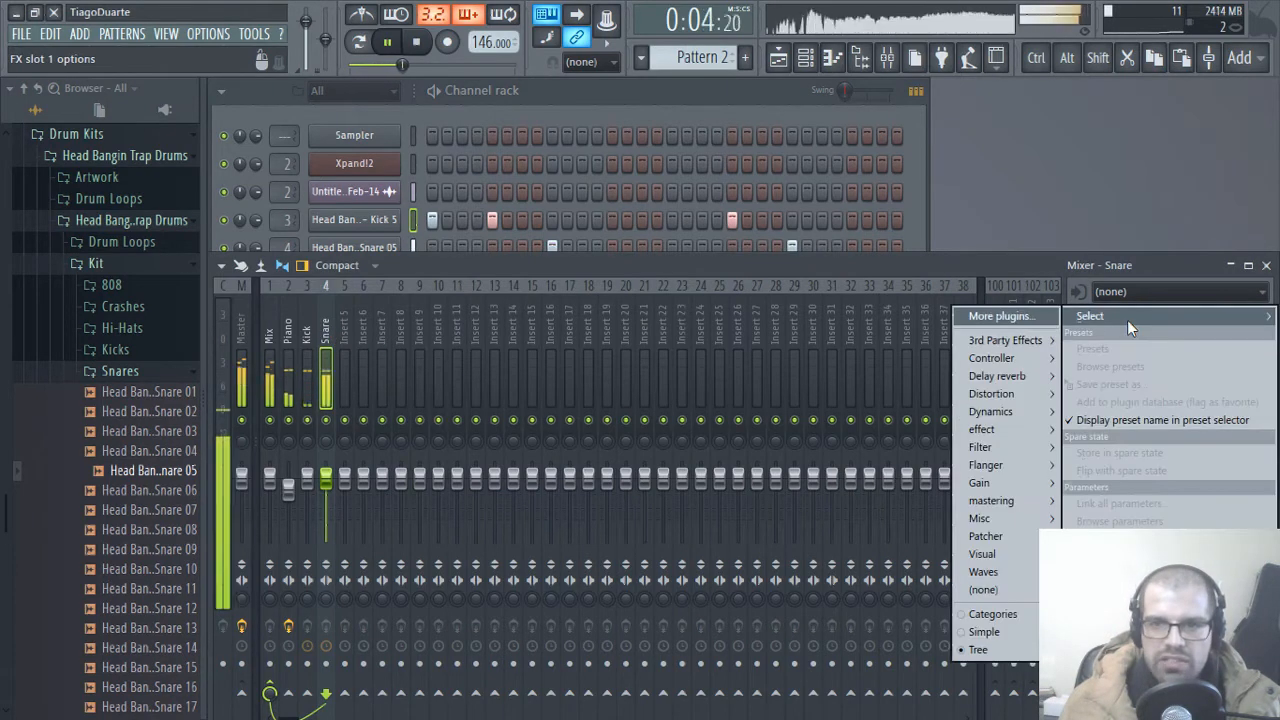
mouse_move(1010, 341)
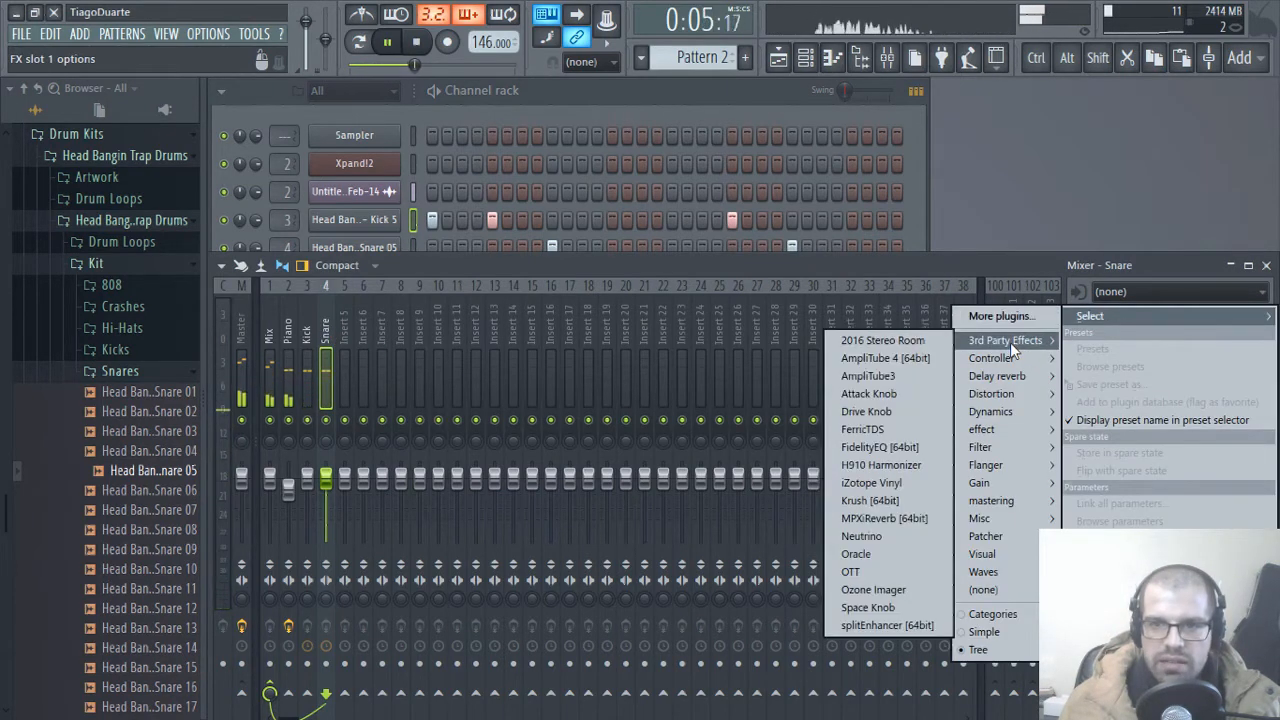
left_click(880, 447)
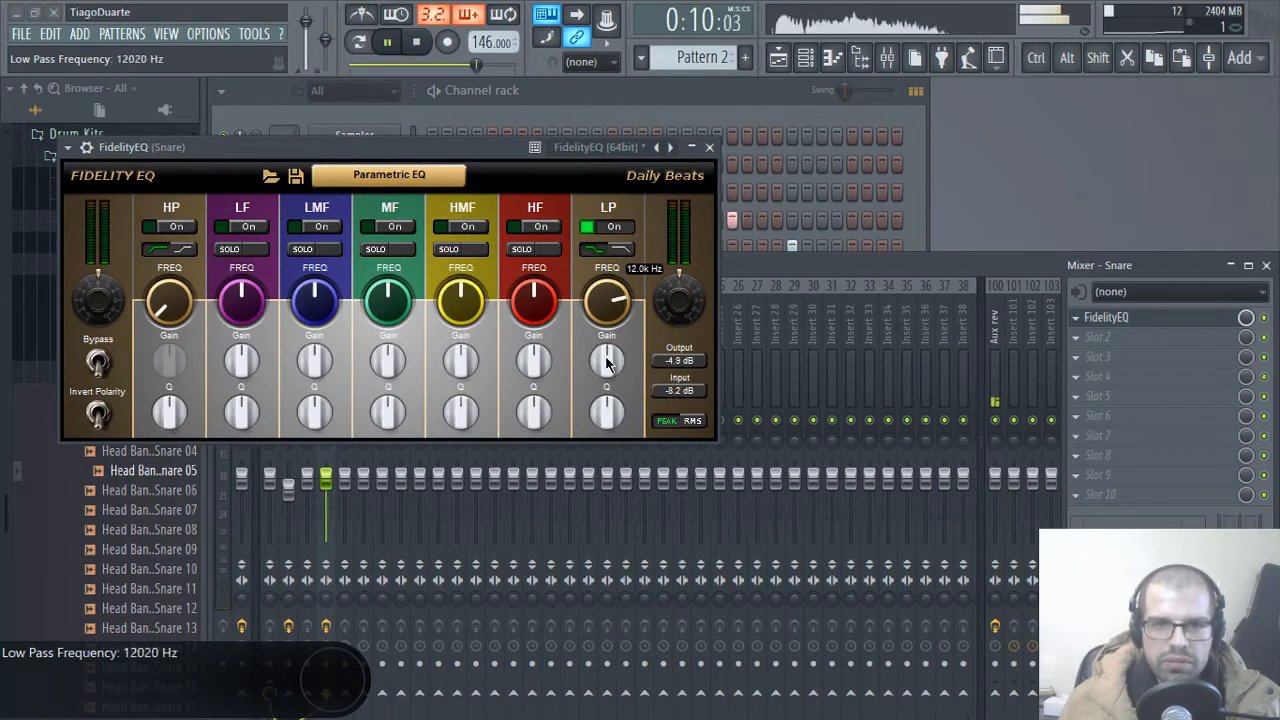
mouse_move(608, 386)
left_mouse_down()
mouse_move(607, 373)
mouse_move(604, 403)
left_mouse_up()
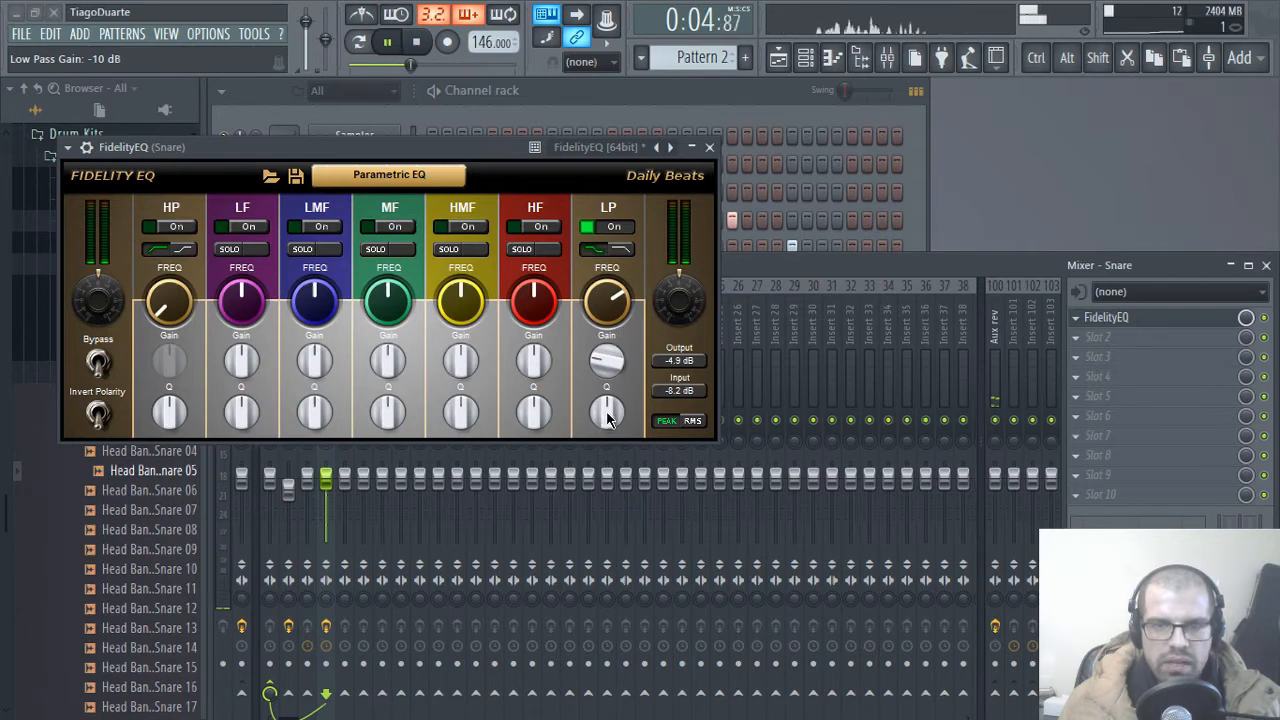
left_click(710, 148)
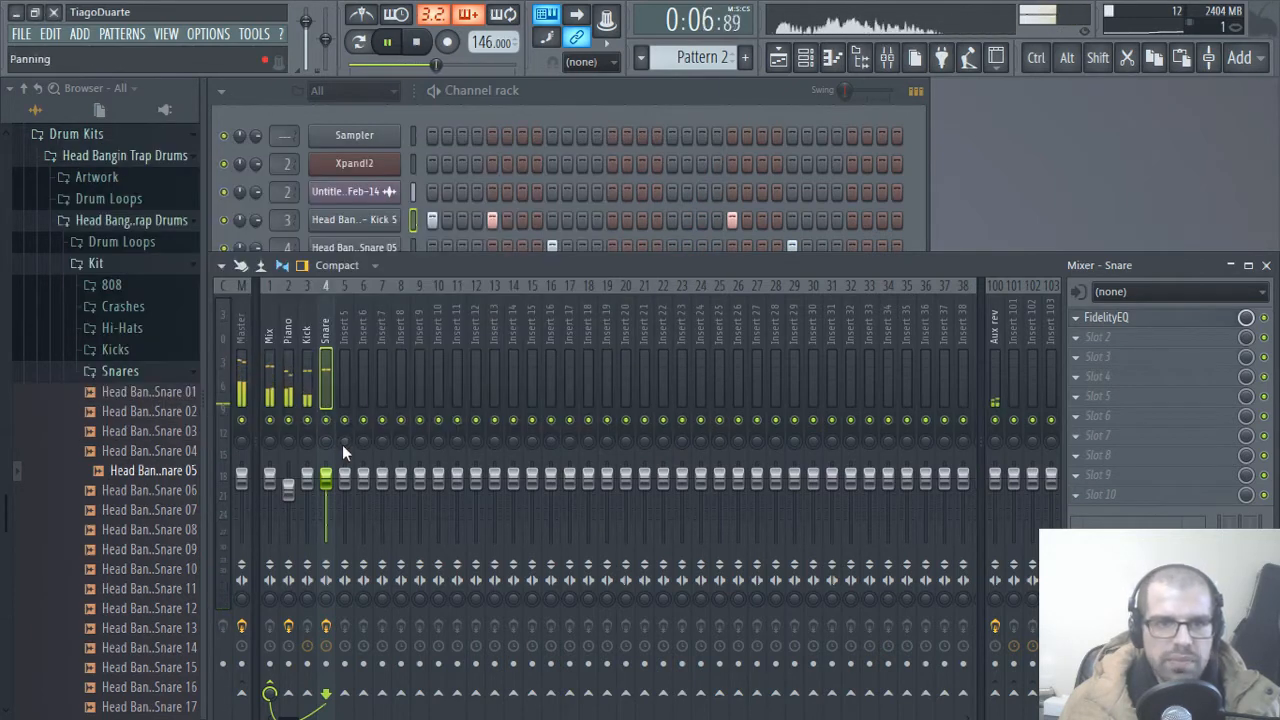
Step: Audition the Head Bangin Trap Drums hi-hat samples from Hi hat 6 through Hi hat 15
left_click(134, 372)
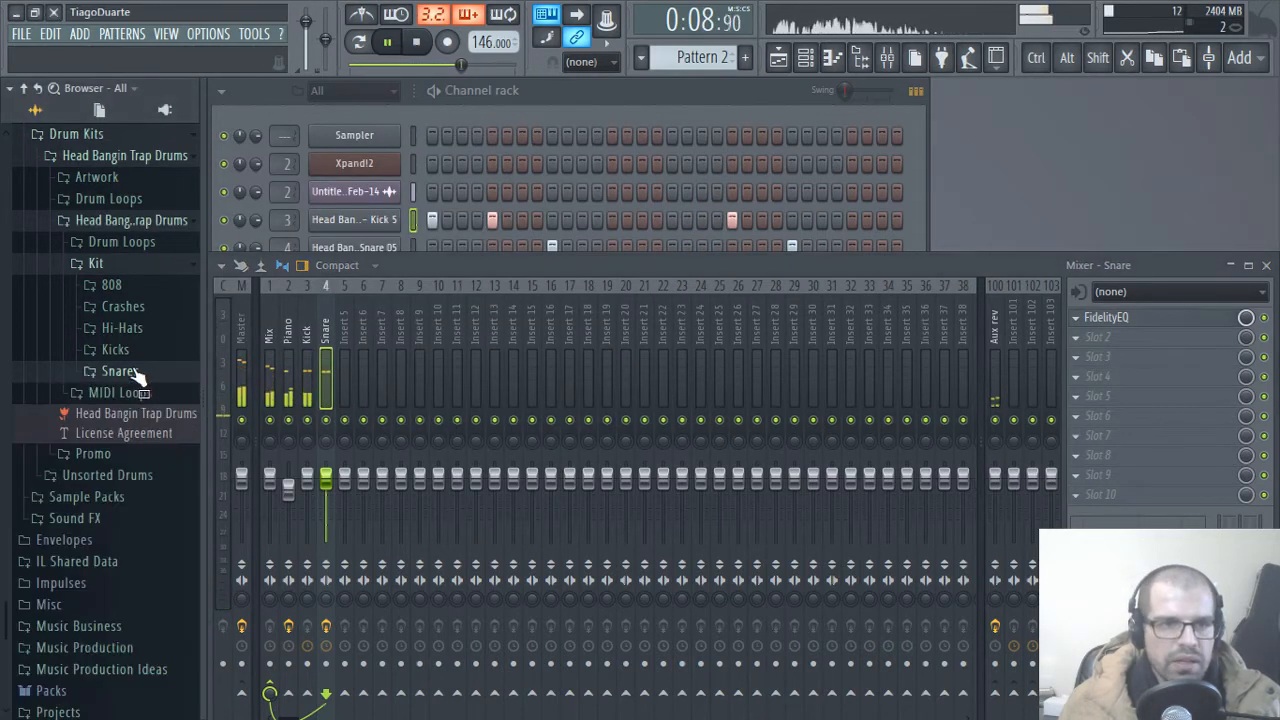
left_click(130, 330)
left_click(129, 452)
left_click(130, 467)
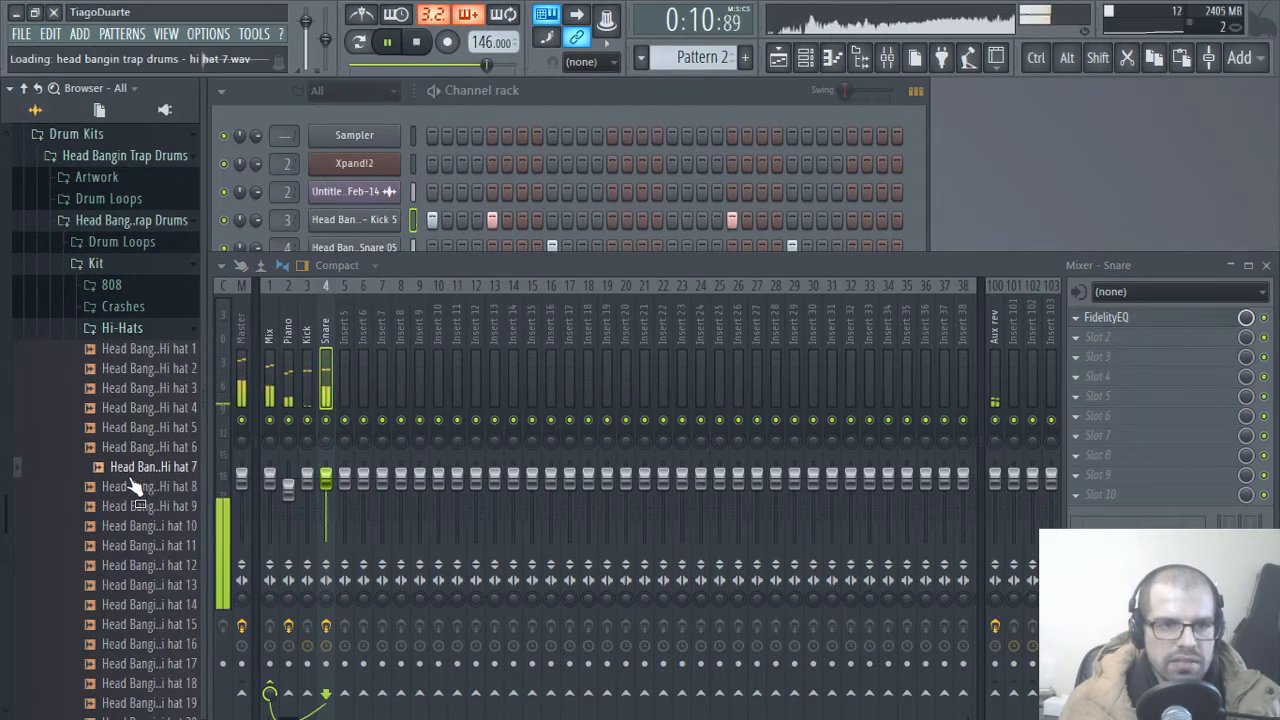
left_click(131, 486)
left_click(132, 506)
left_click(132, 526)
left_click(135, 508)
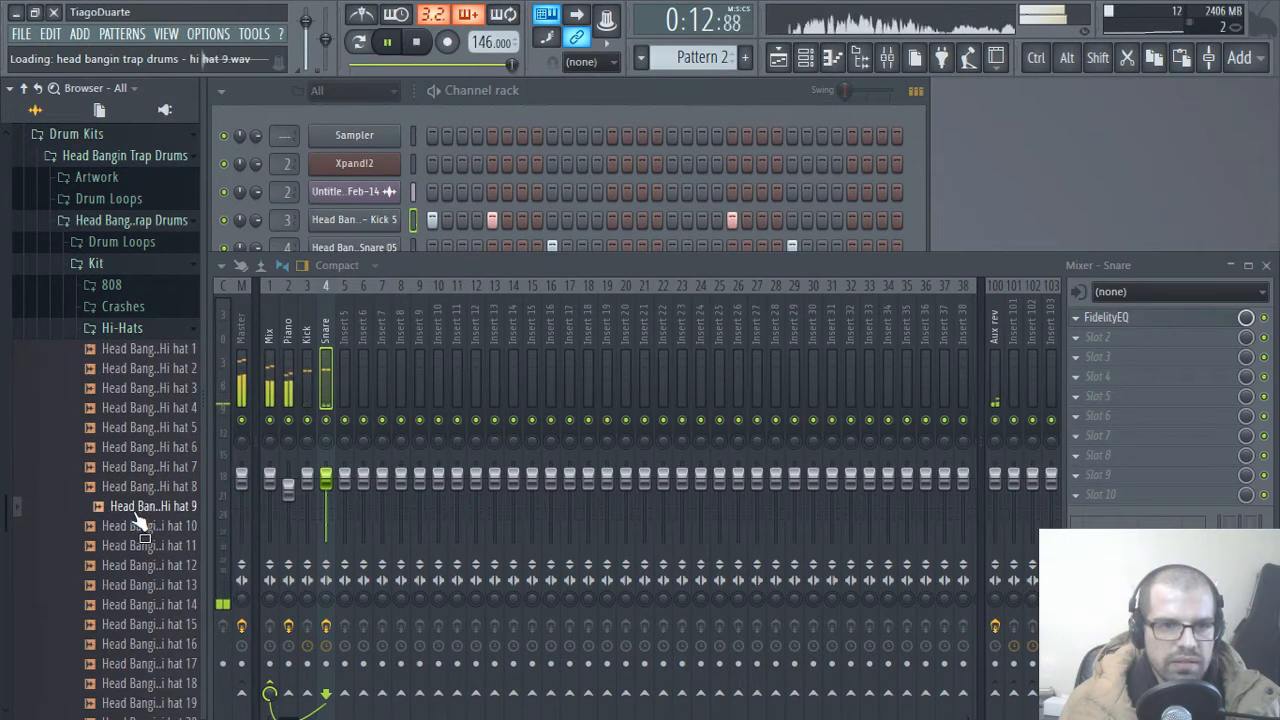
left_click(142, 526)
left_click(145, 545)
left_click(148, 565)
left_click(149, 585)
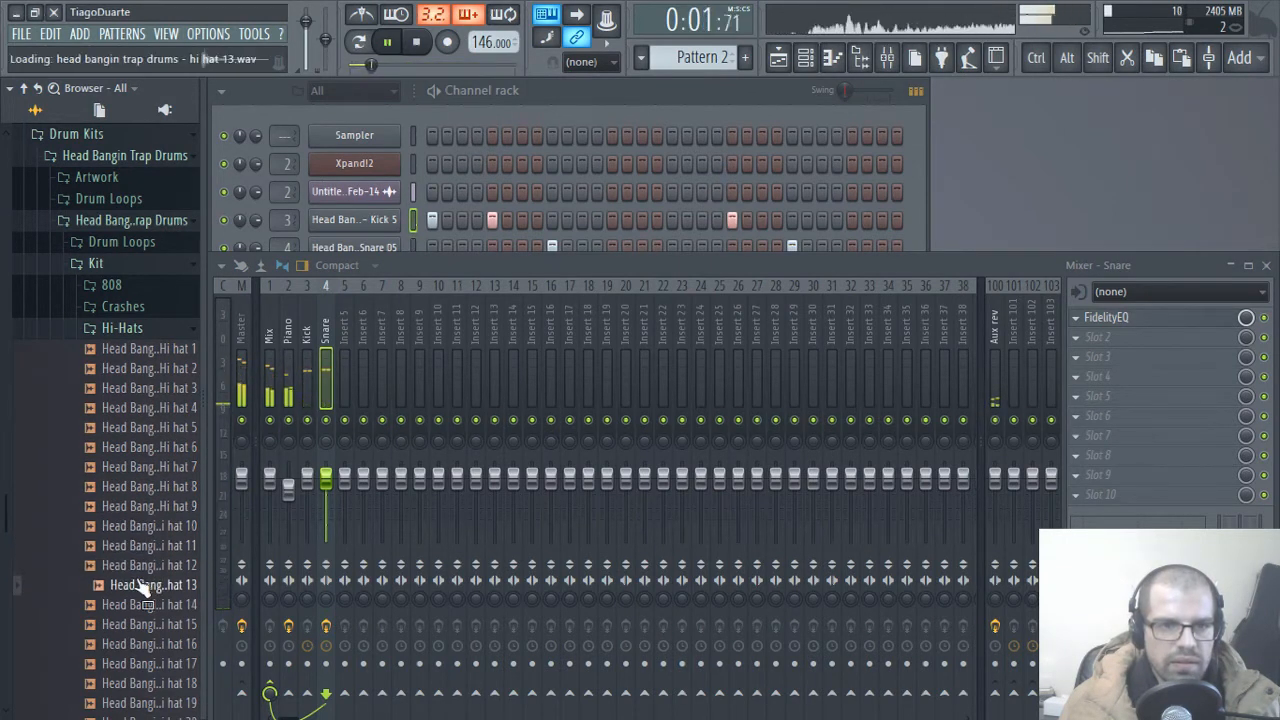
left_click(150, 604)
left_click(155, 624)
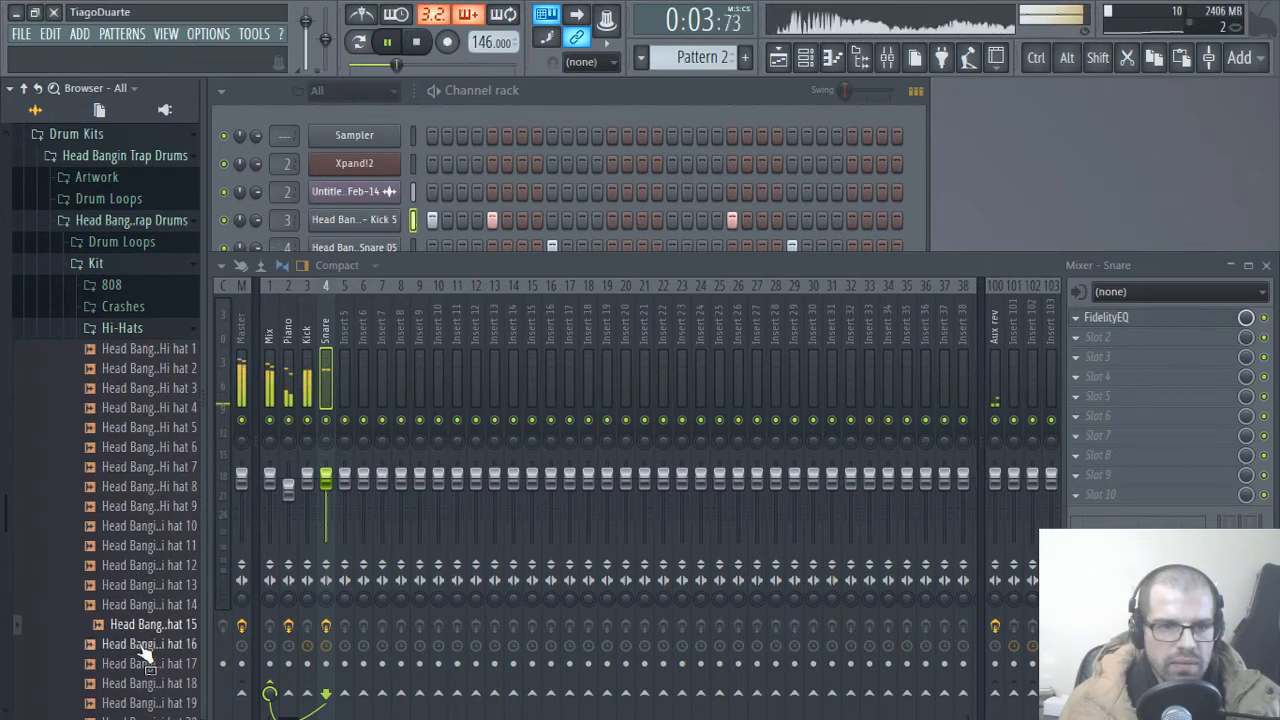
Step: Open Hi hat 15 in a new channel and fill every 4 steps of its row
right_click(145, 632)
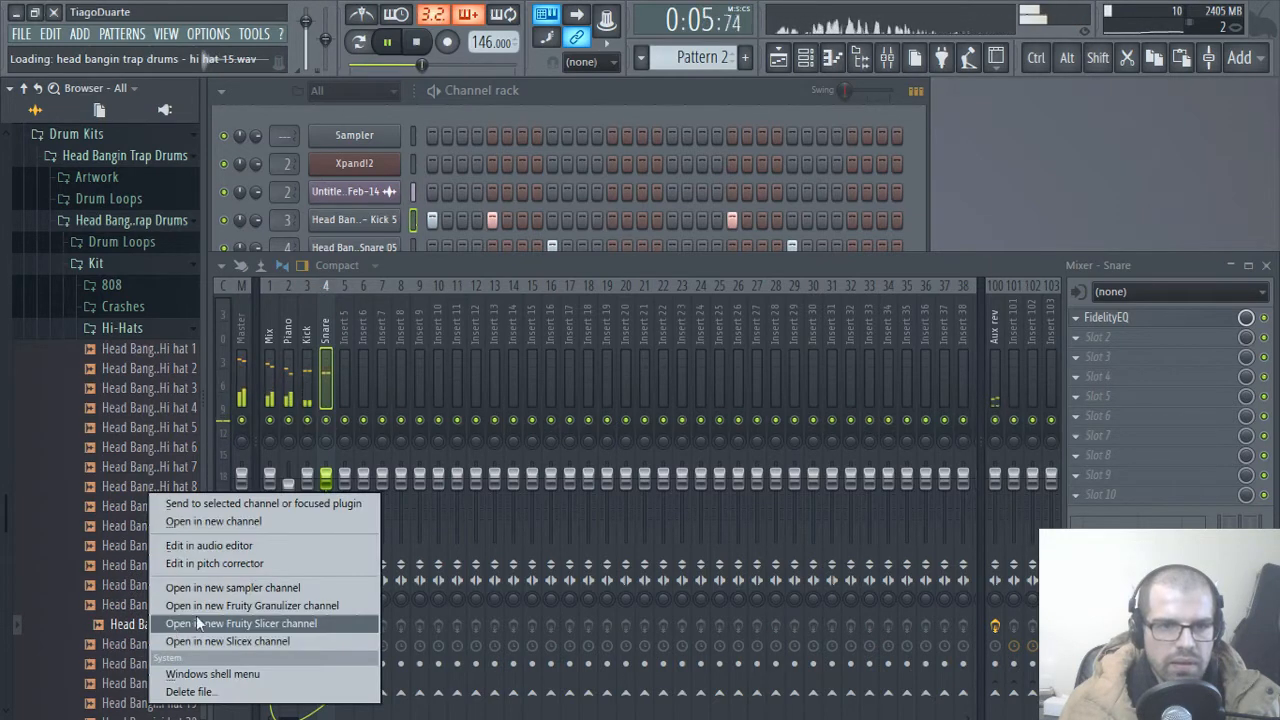
left_click(250, 521)
left_click(577, 148)
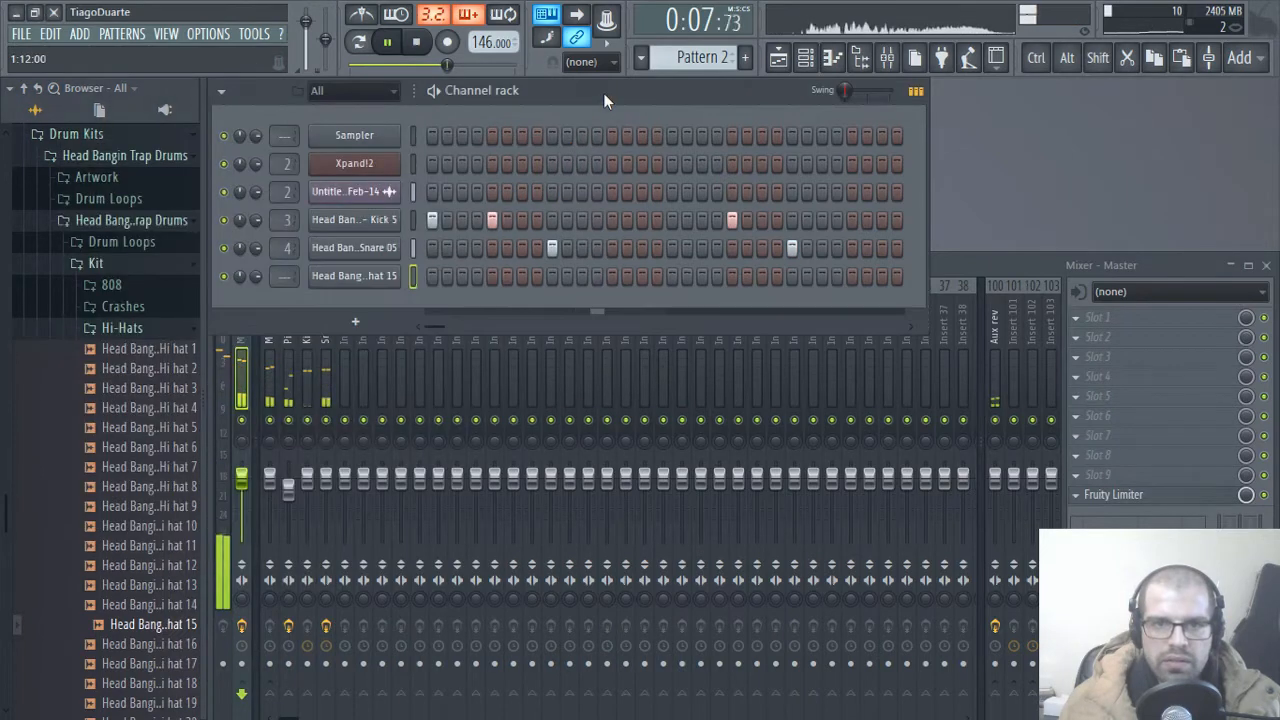
right_click(363, 279)
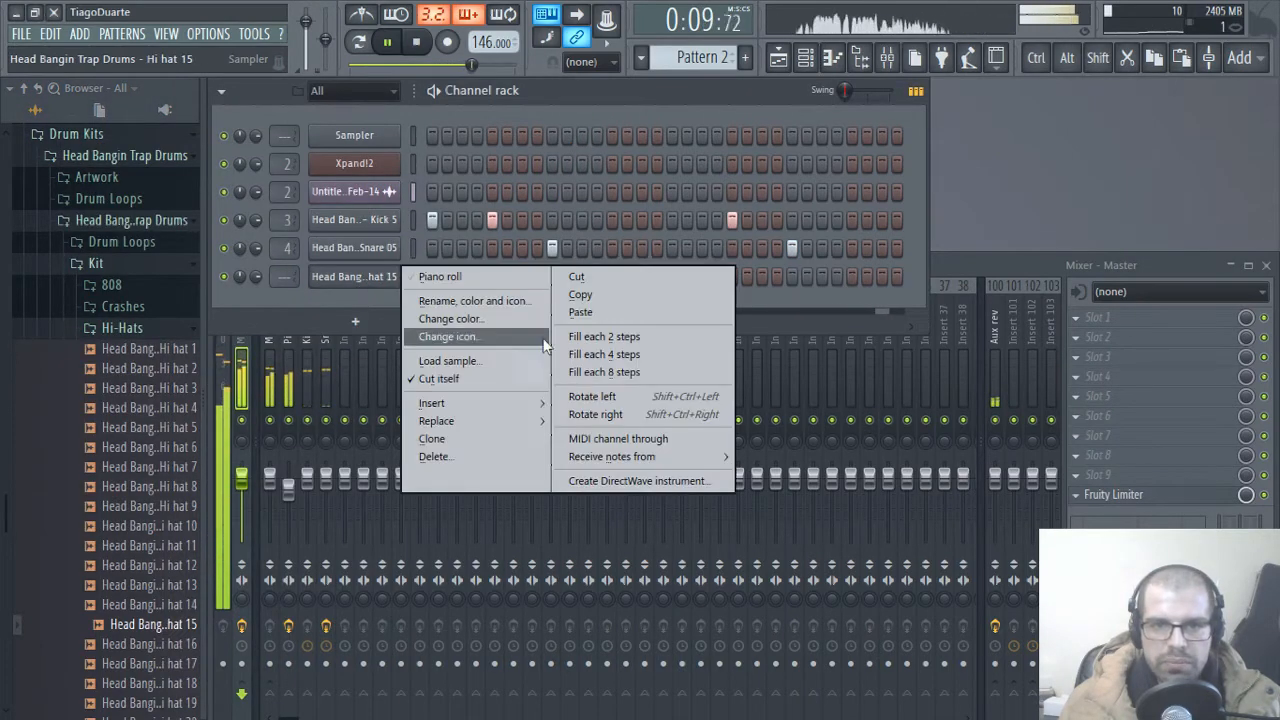
left_click(621, 356)
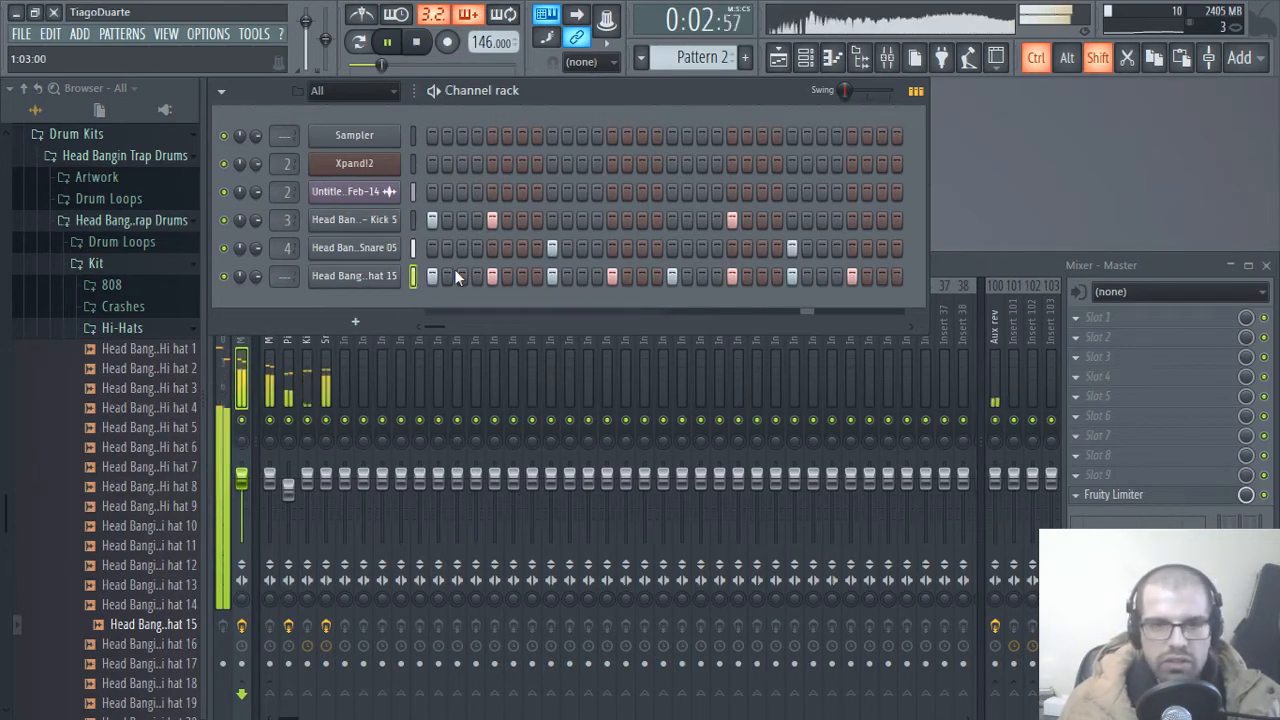
Step: Rotate the Hi hat 15 pattern back and forth, leaving it one step to the right with hits starting on step 2
key("ctrl+shift+Right")
key("ctrl+shift+Right")
key("ctrl+shift+Left")
key("ctrl+shift+Left")
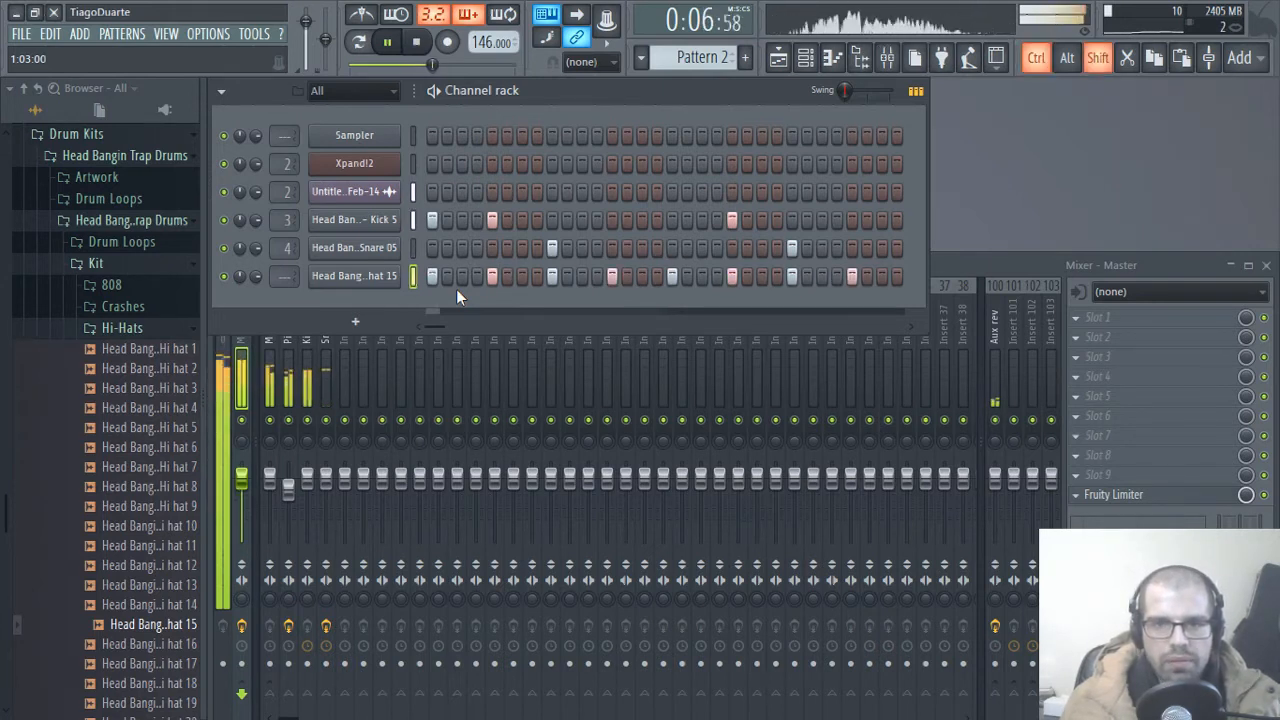
key("ctrl+shift+Right")
key("ctrl+shift+Right")
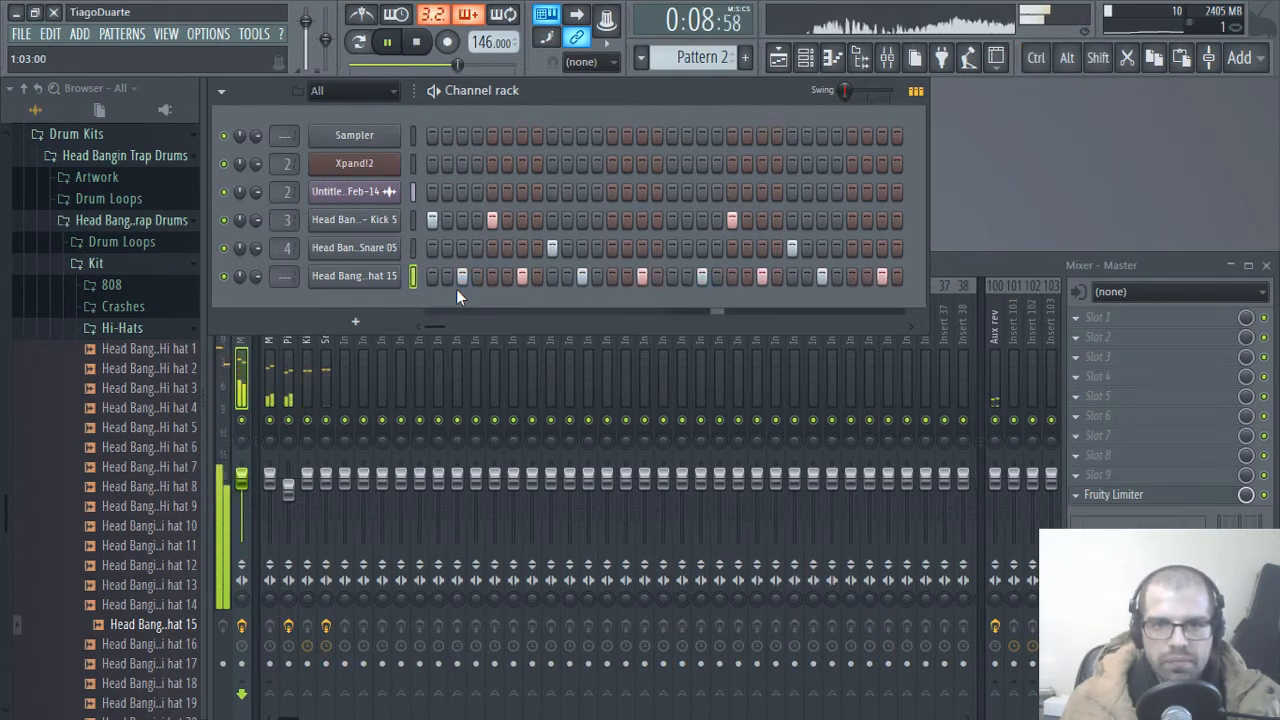
key("ctrl+shift+Left")
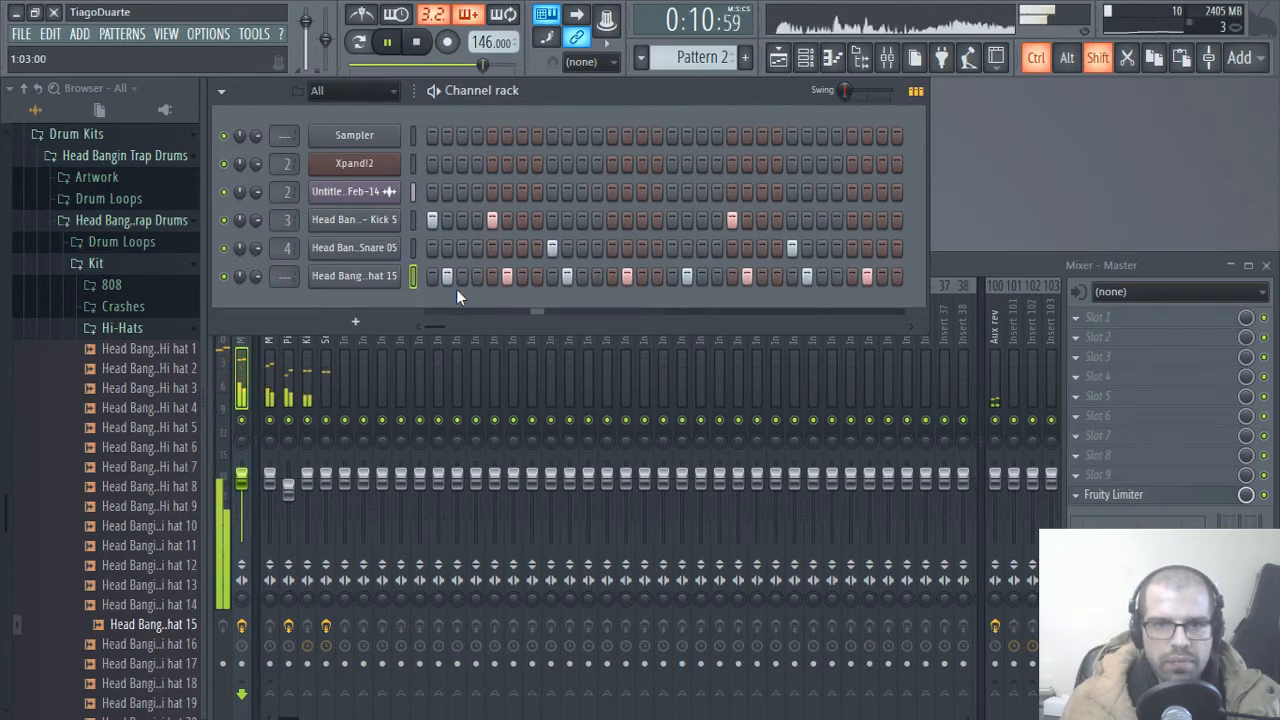
Step: Try fills of every 2 and every 4 steps on the Hi hat 15 row, rotating the hits to different starting steps
key("ctrl+shift+Left")
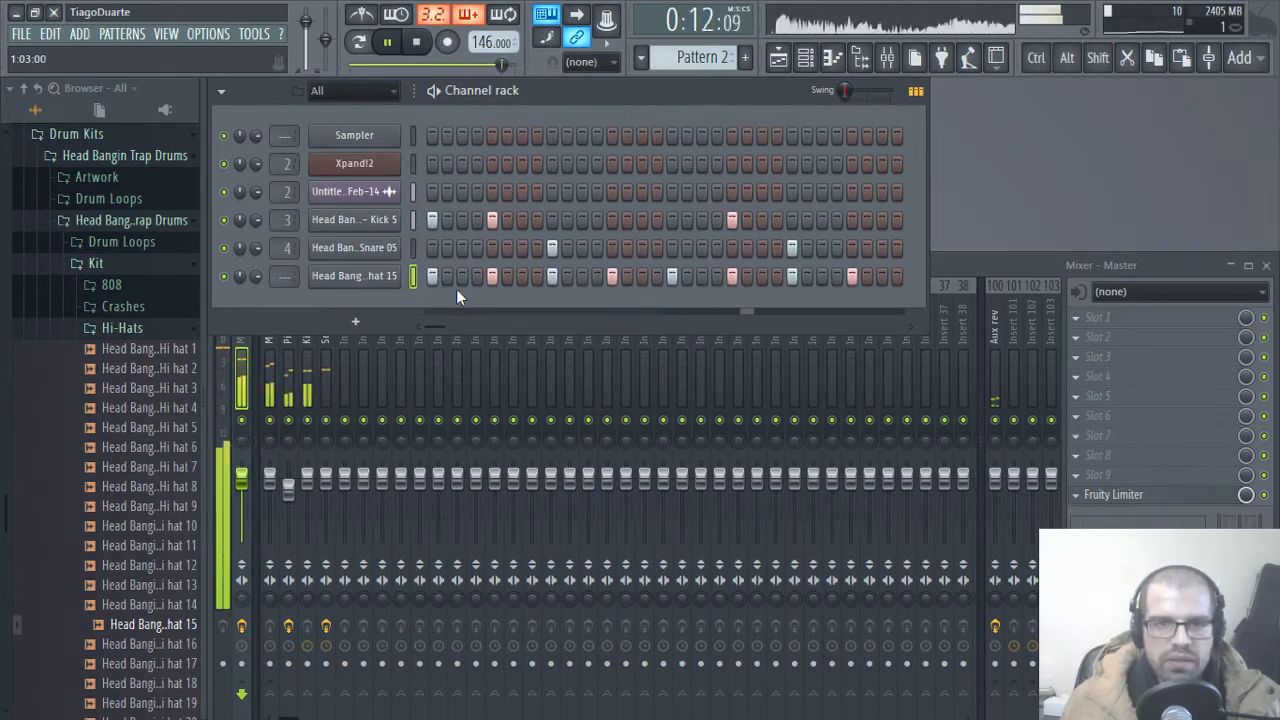
right_click(354, 275)
left_click(634, 337)
right_click(363, 281)
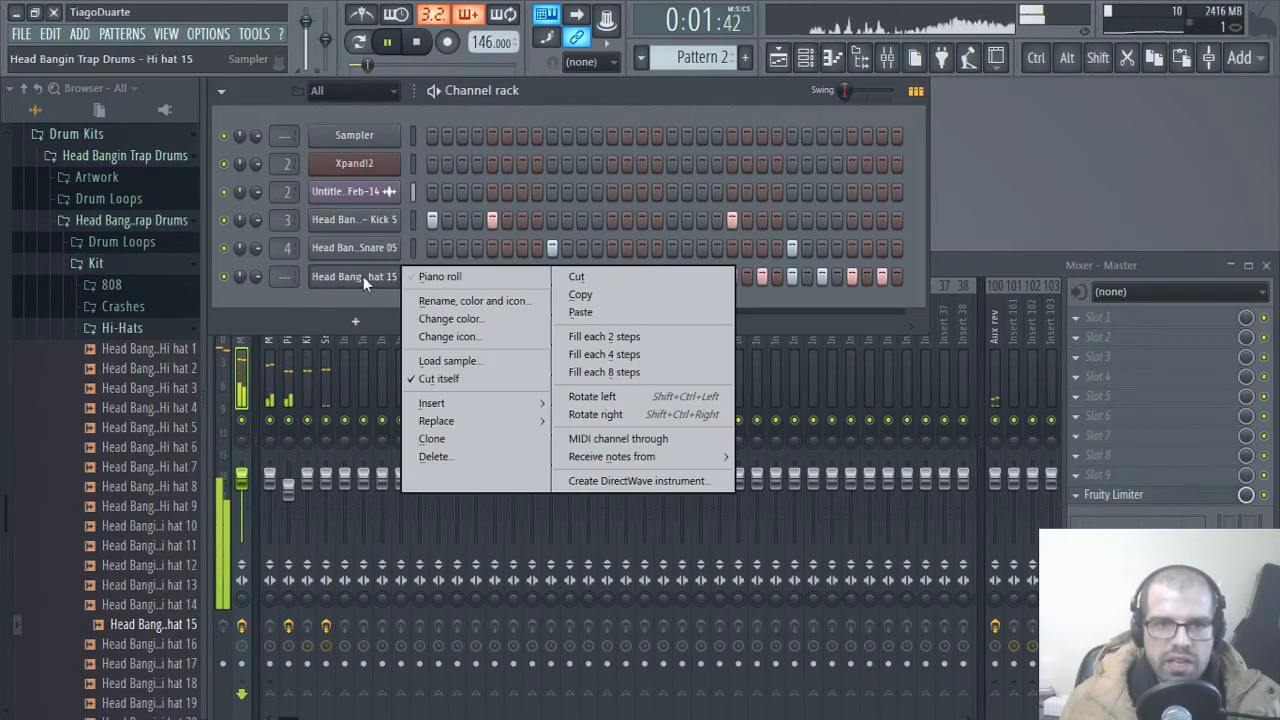
left_click(629, 354)
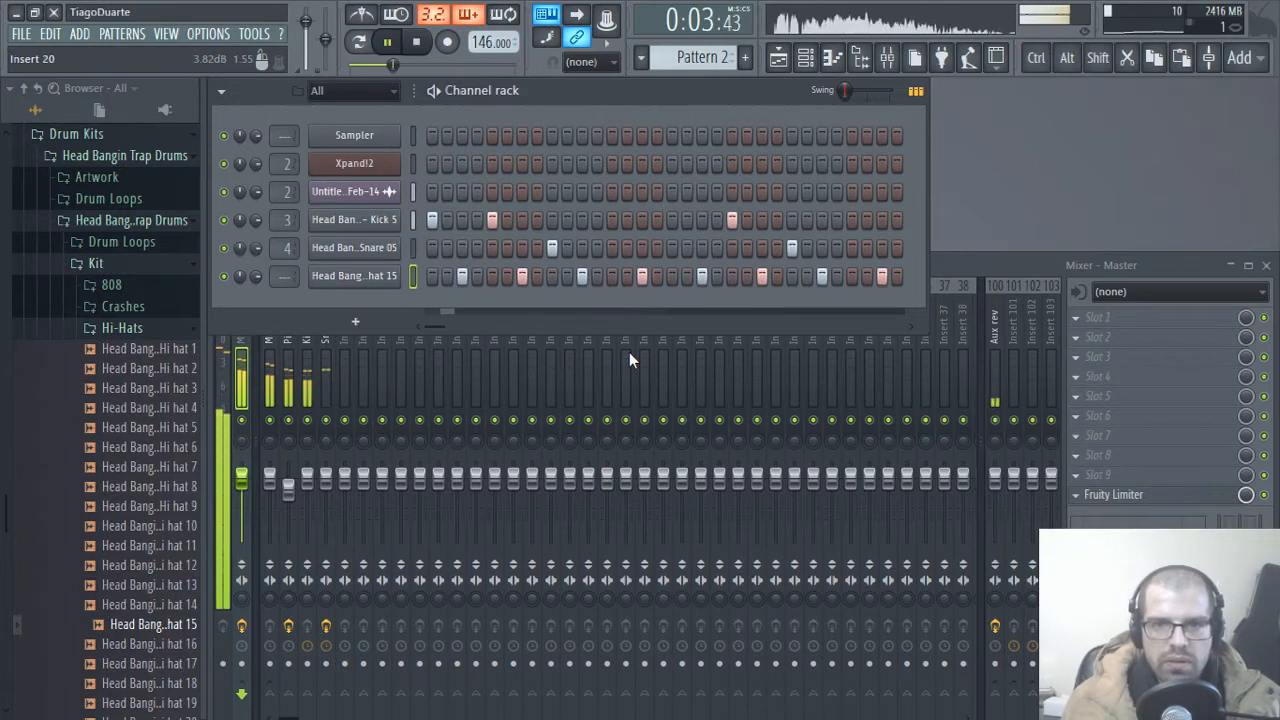
key("ctrl+shift+Right")
key("ctrl+shift+Right")
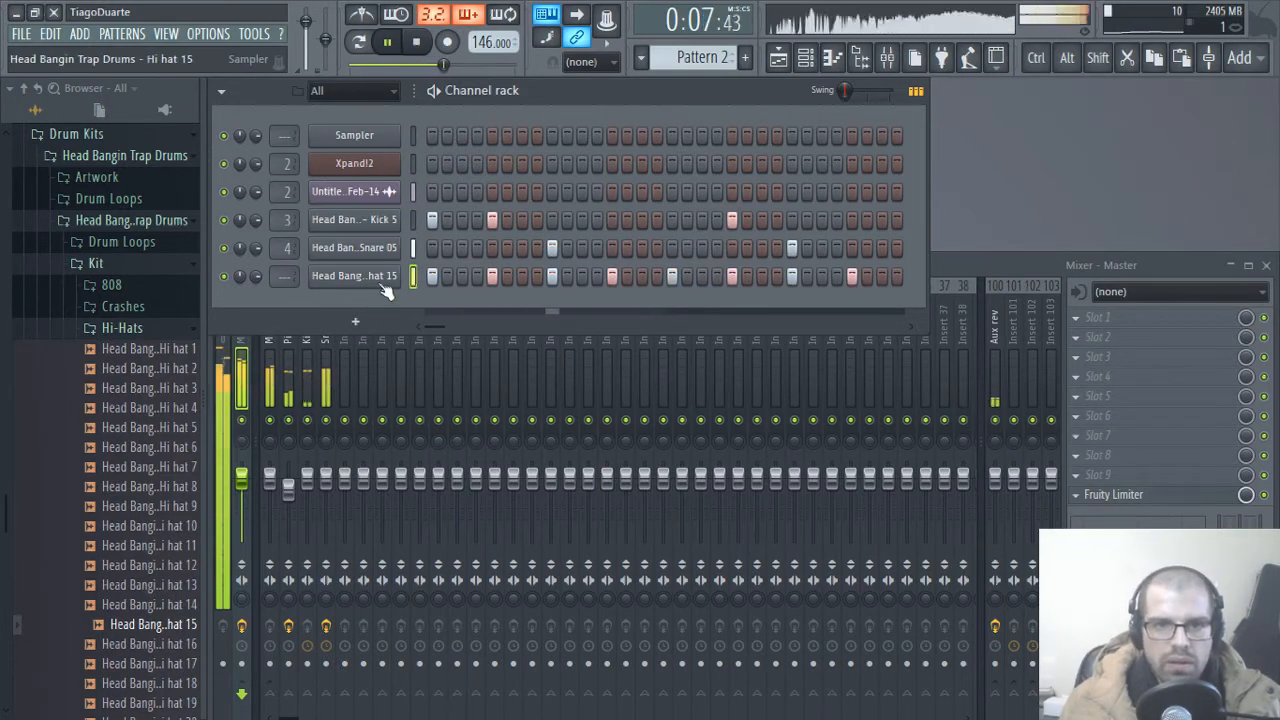
Step: Fill every 8 steps of the Hi hat 15 row and rotate the hits right so they start on step 5
right_click(386, 289)
left_click(618, 372)
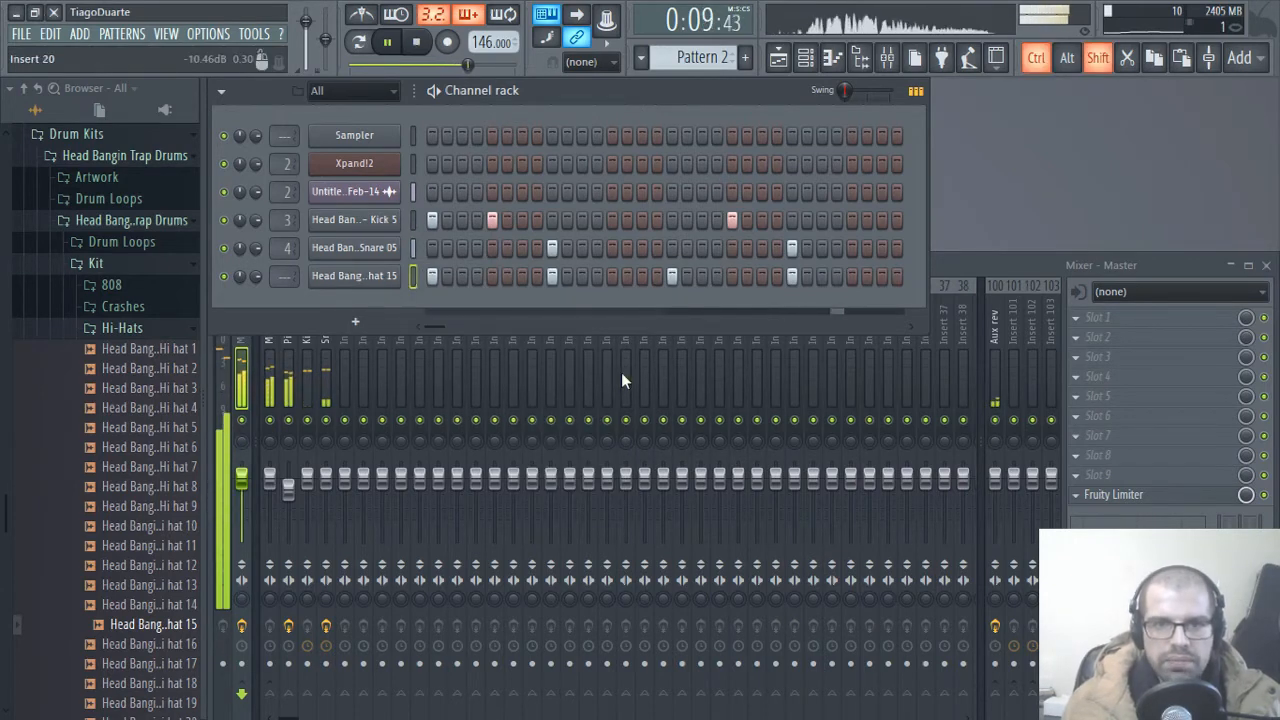
key("ctrl+shift+Right")
key("ctrl+shift+Right")
key("ctrl+shift+Right")
key("ctrl+shift+Right")
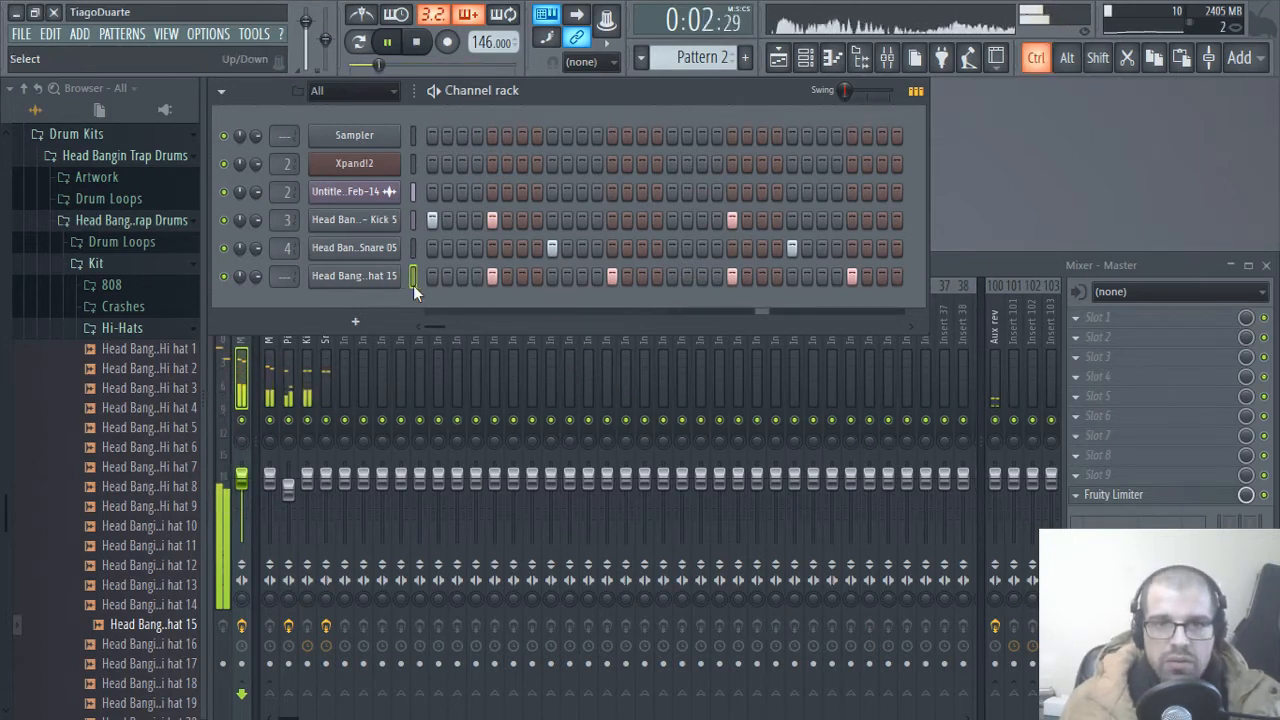
Step: Rename Pattern 2 as Drums, and paste the cut hi-hat steps into Pattern 3, naming it Hi hats
middle_click(701, 57)
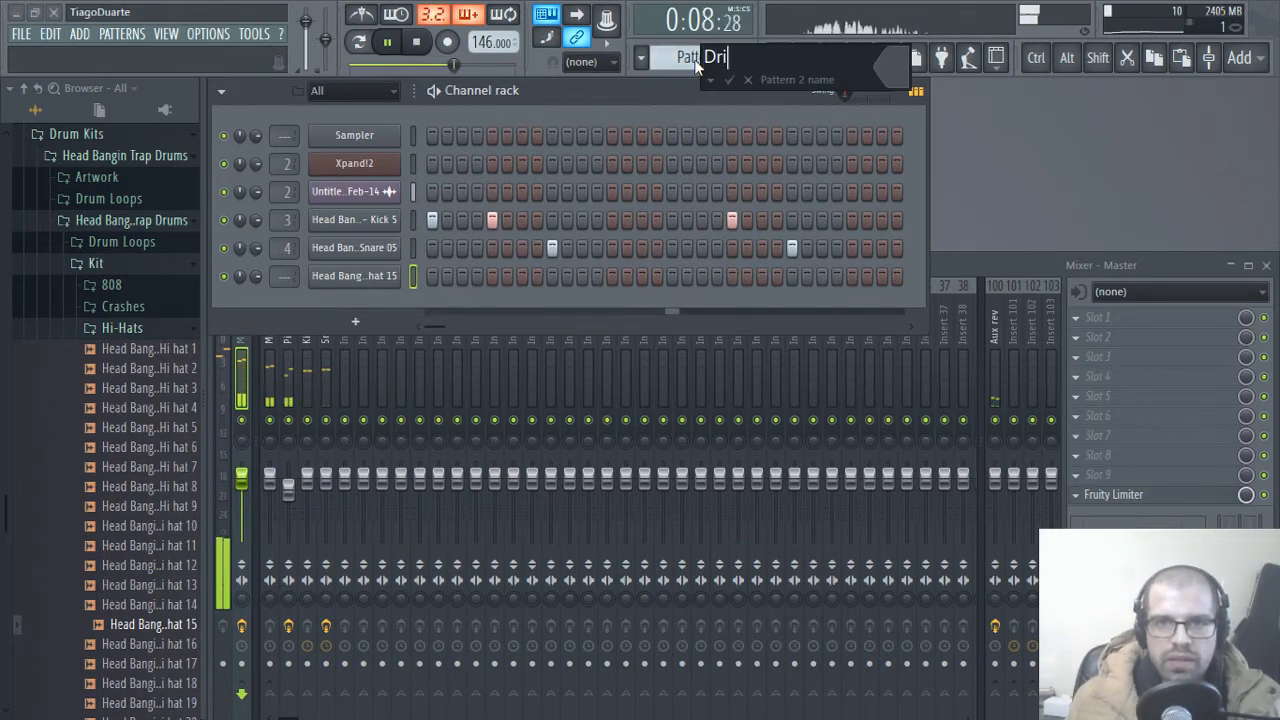
key("Return")
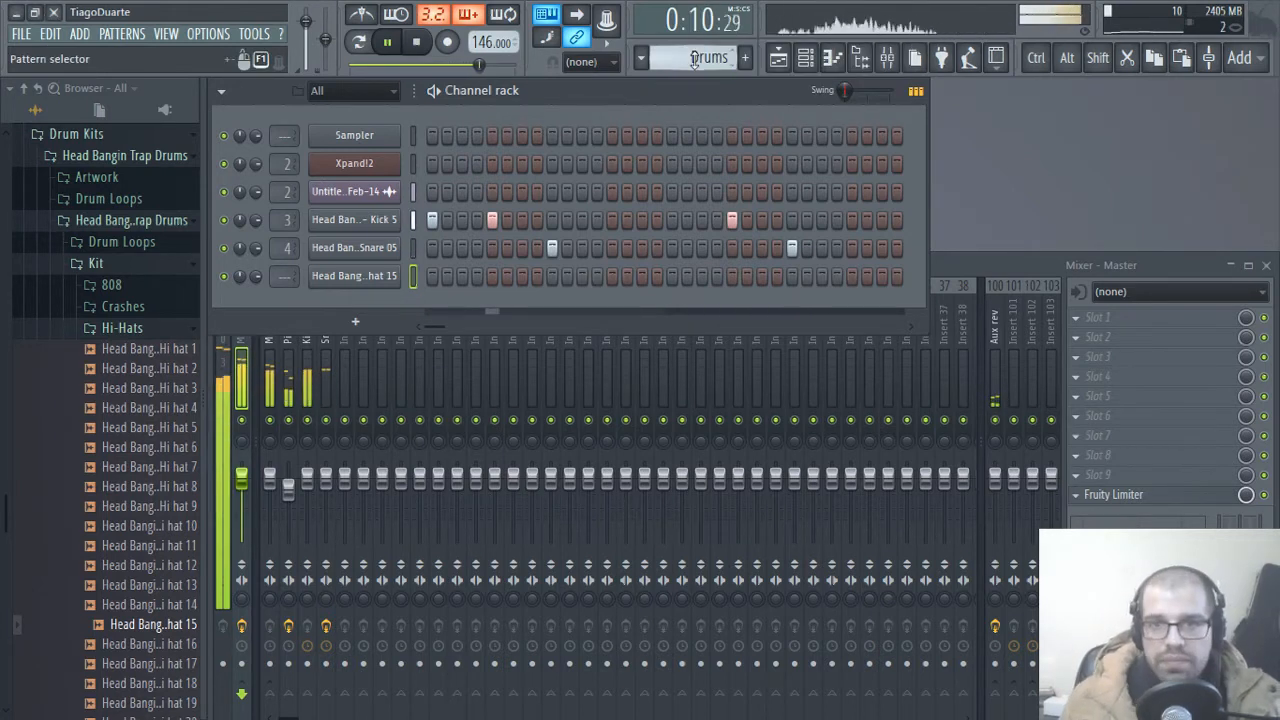
scroll(695, 60, "down", 1)
key("ctrl+v")
middle_click(694, 55)
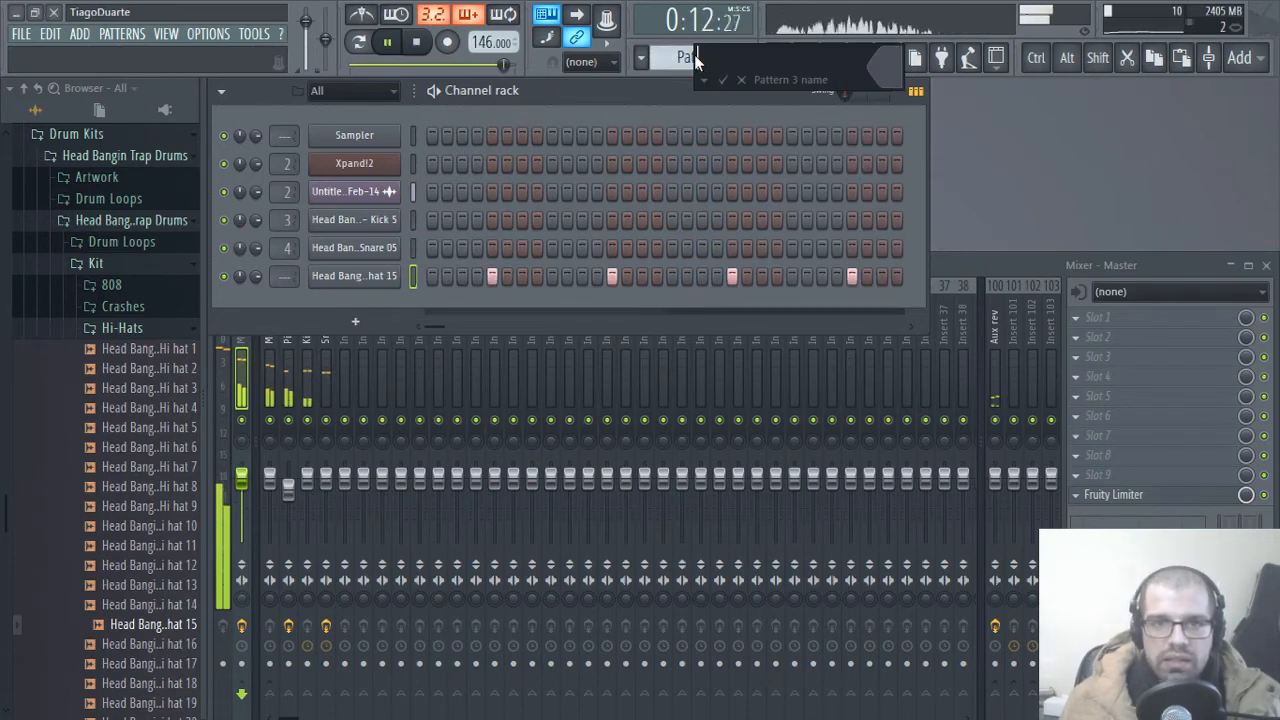
type("Hi hats")
key("Return")
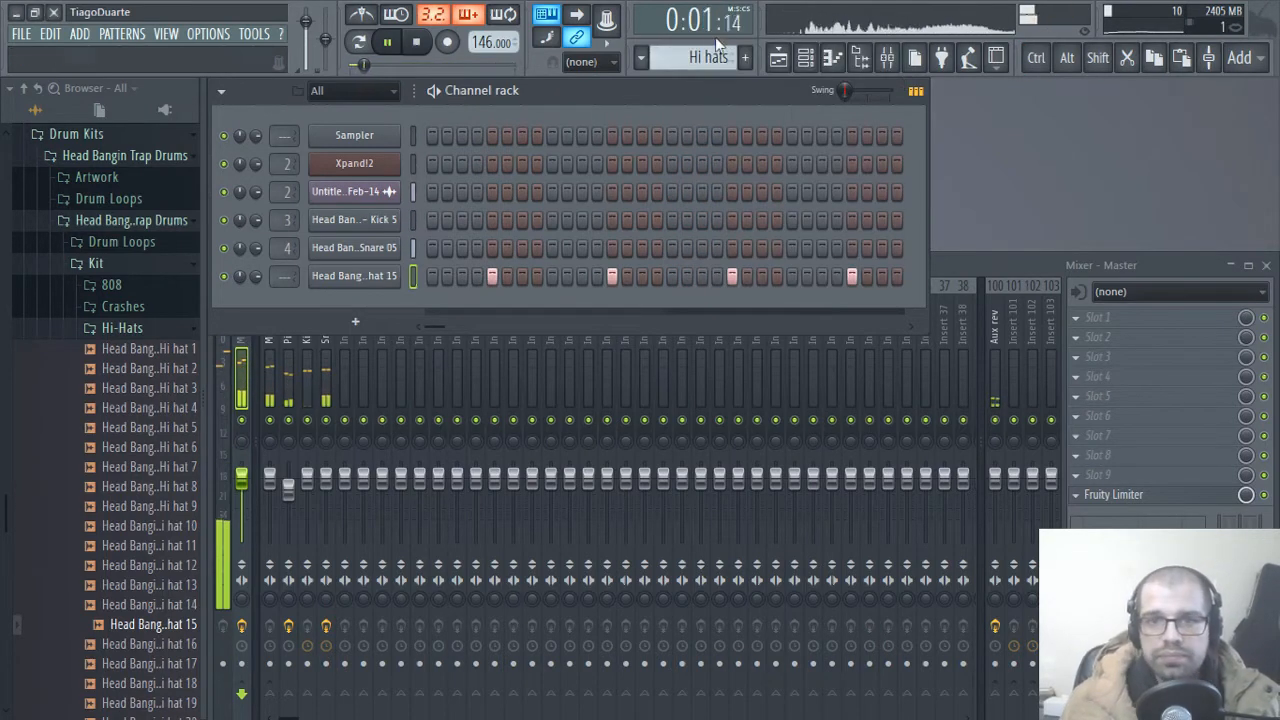
Step: Place Hi hats clips on playlist Track 3 across bars 1 to 8, and duplicate all three tracks' clips into bars 9 to 16
left_click(778, 57)
left_click_drag(497, 521, 1120, 494)
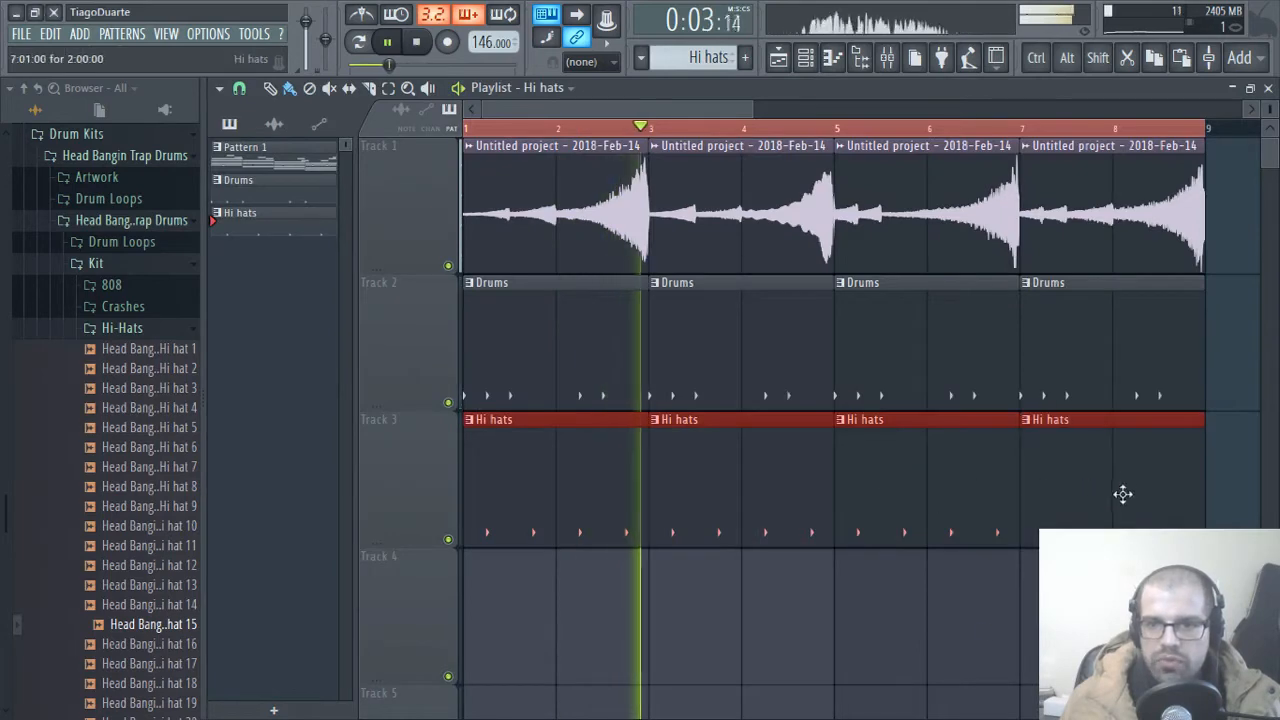
scroll(680, 606, "down", 3)
scroll(720, 585, "down", 2)
key("ctrl+a")
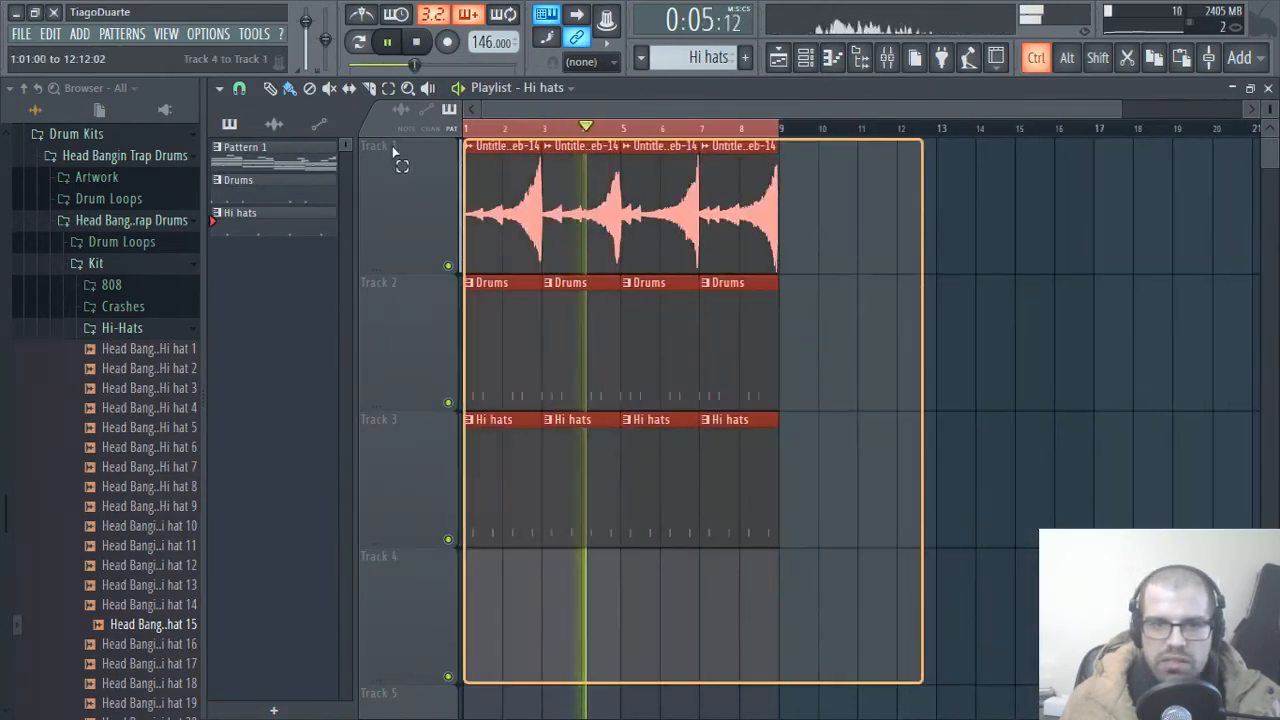
left_click_drag(517, 346, 831, 346)
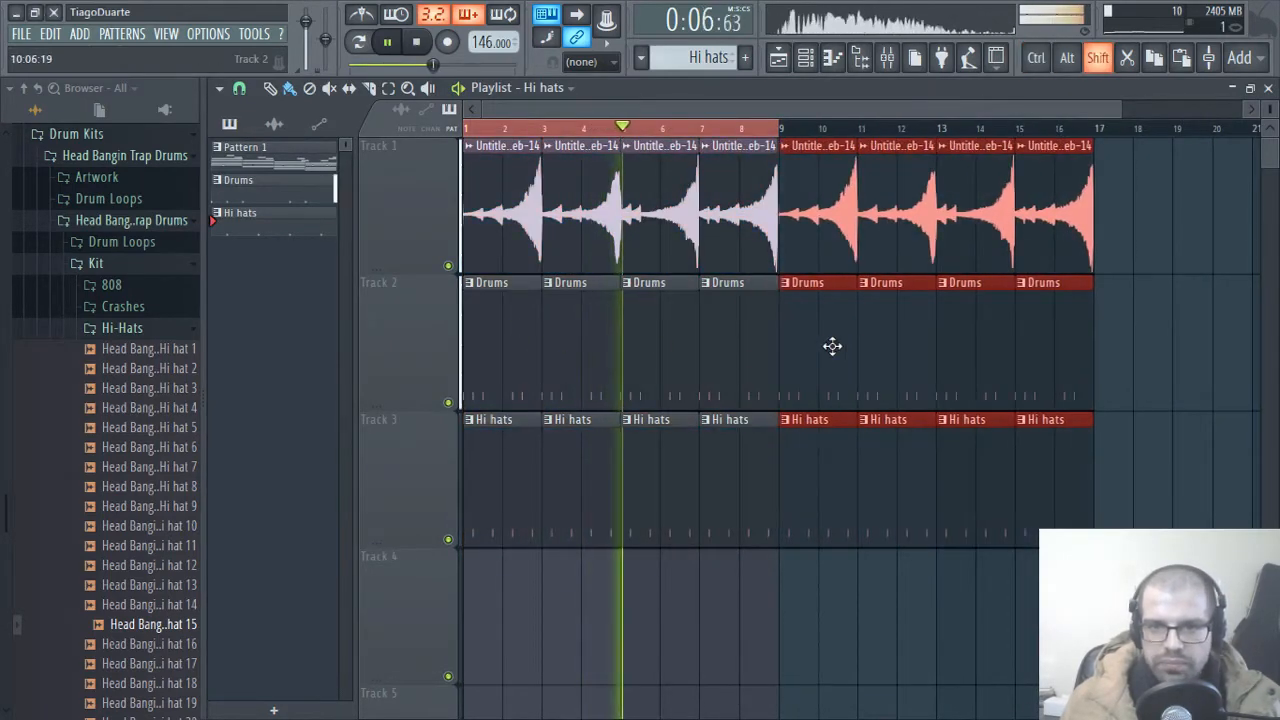
left_click(966, 129, "ctrl")
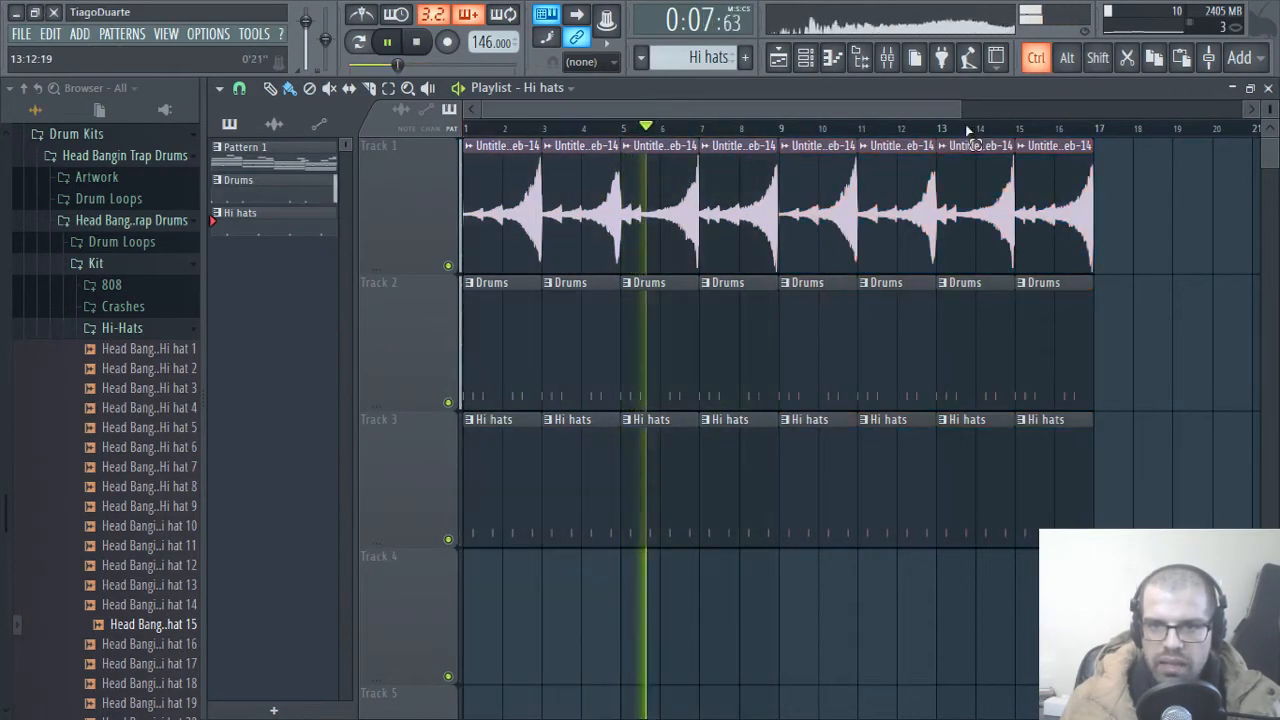
Step: Make the Hi hats clip at bar 9 unique and replace the Track 3 clips in bars 11 to 16 with the new Hi hats #2 pattern
right_click(786, 424)
left_click(830, 543)
right_click(890, 510)
right_click(975, 500)
right_click(1055, 494)
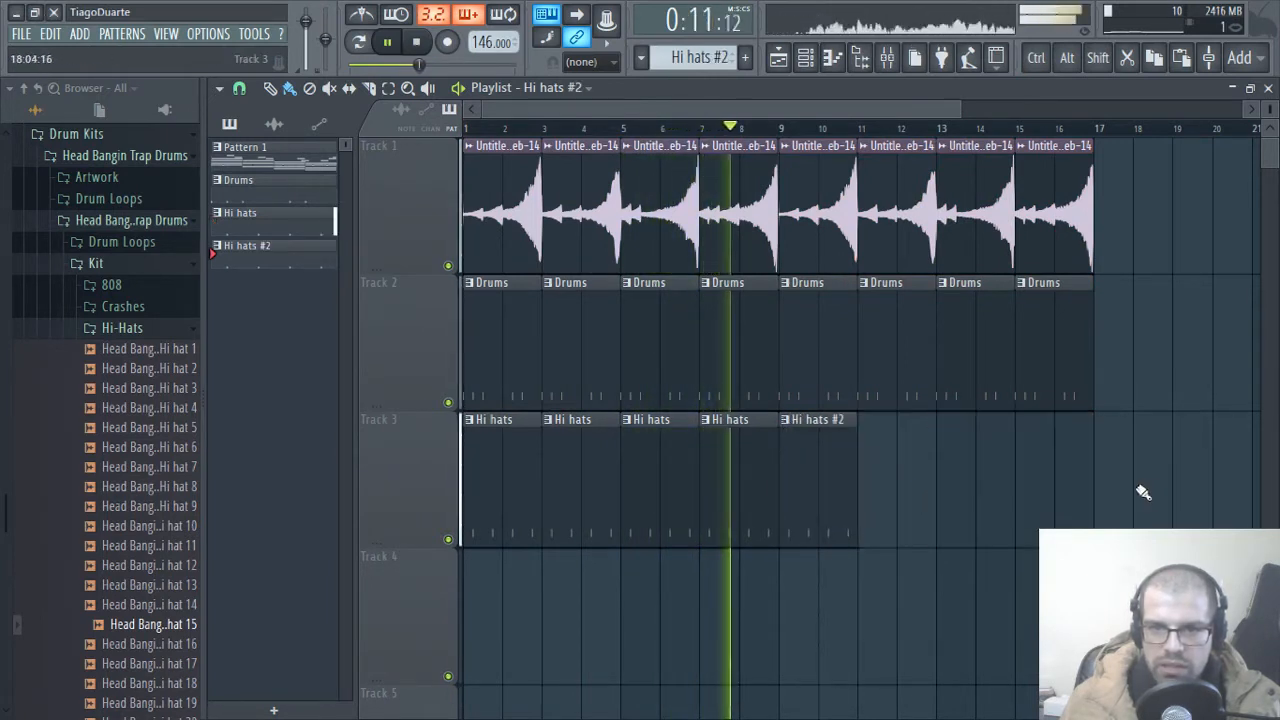
left_click_drag(820, 486, 888, 485)
left_click(966, 486)
left_click_drag(995, 488, 1031, 491)
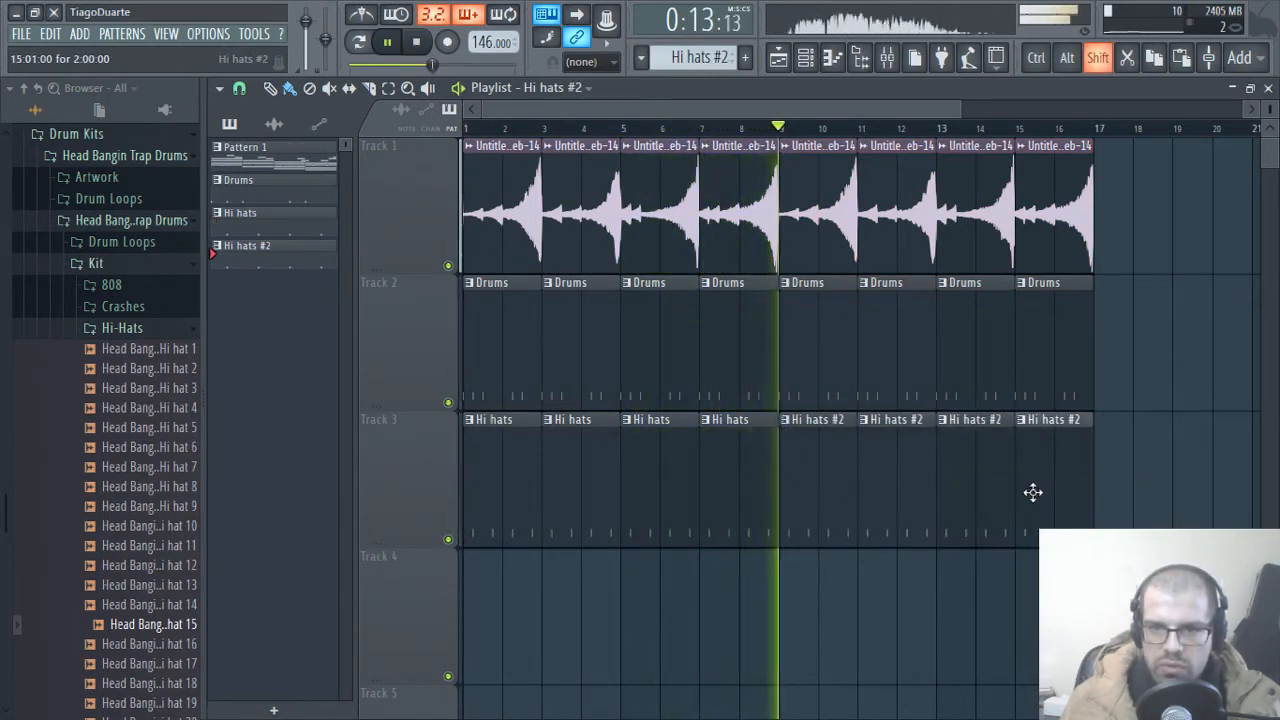
Step: Fill every 4 steps of the Hi hat 15 row in the Hi hats #2 pattern
left_click(1268, 88)
right_click(345, 277)
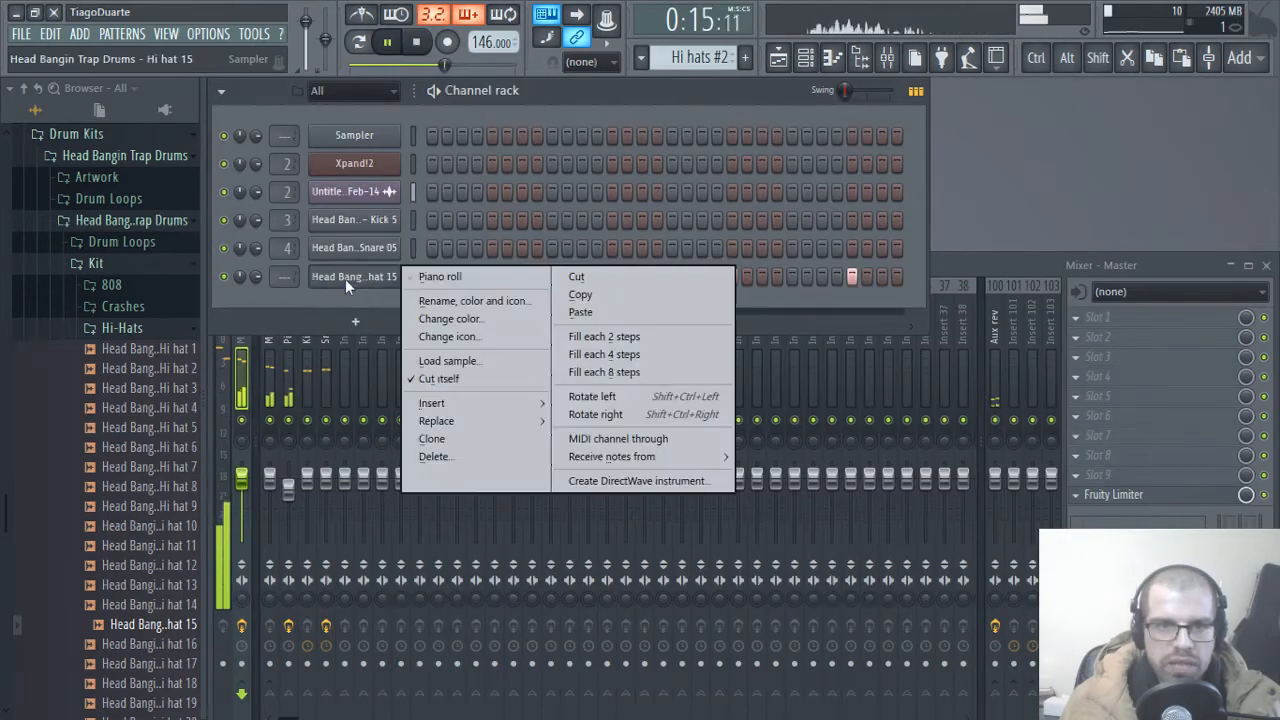
left_click(604, 354)
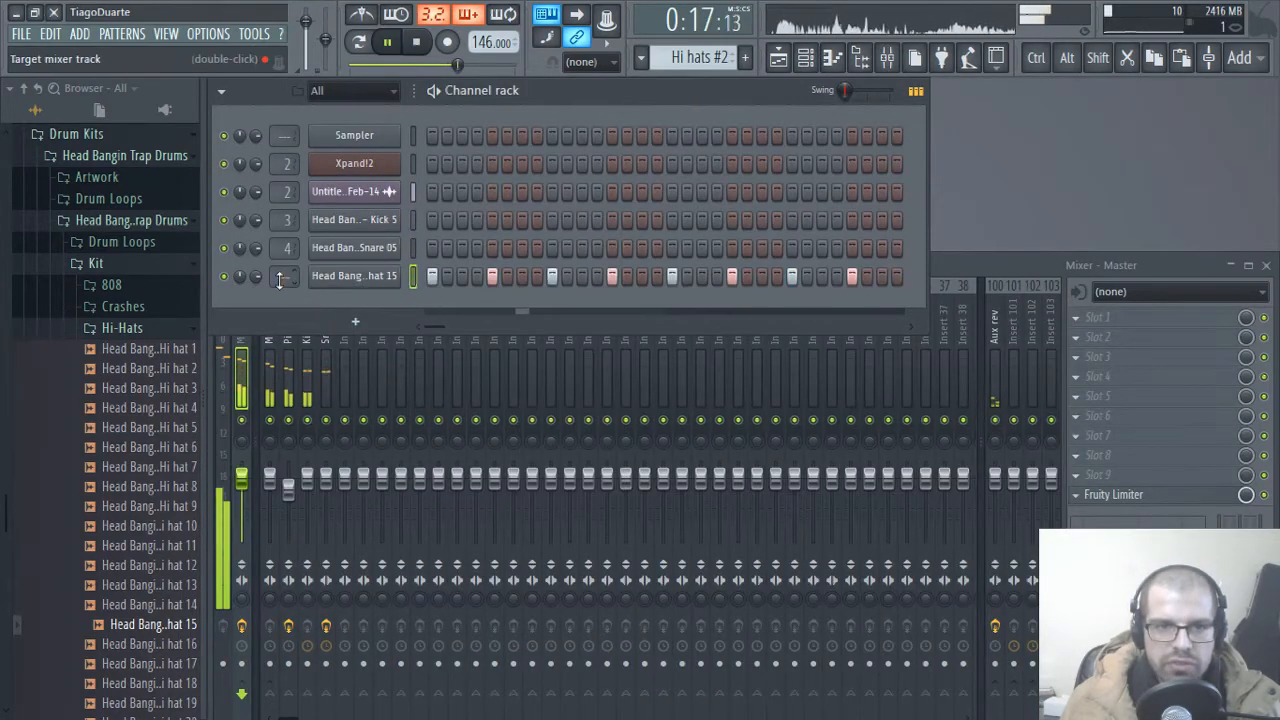
Step: Assign Hi hat 15 to mixer track 5 with its fader lowered, and route that track only to the Mix track
scroll(282, 277, "up", 5)
scroll(278, 279, "down", 1)
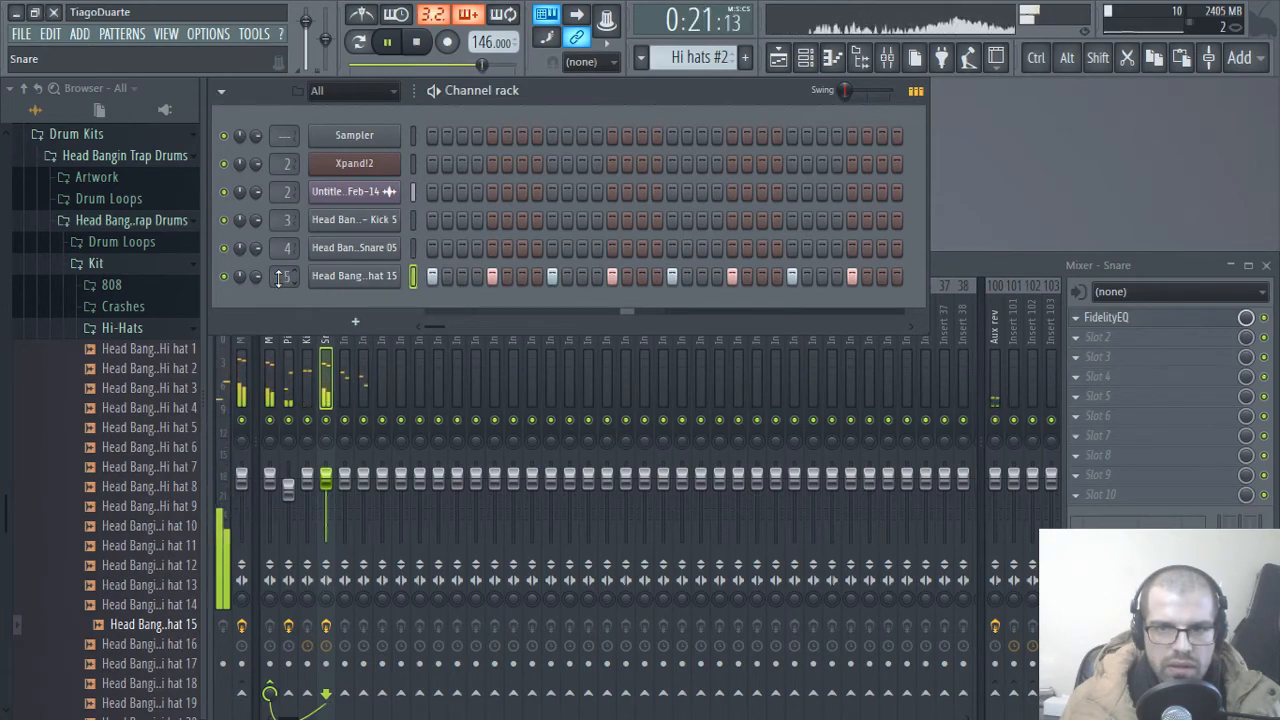
scroll(280, 277, "up", 1)
left_click_drag(347, 485, 345, 512)
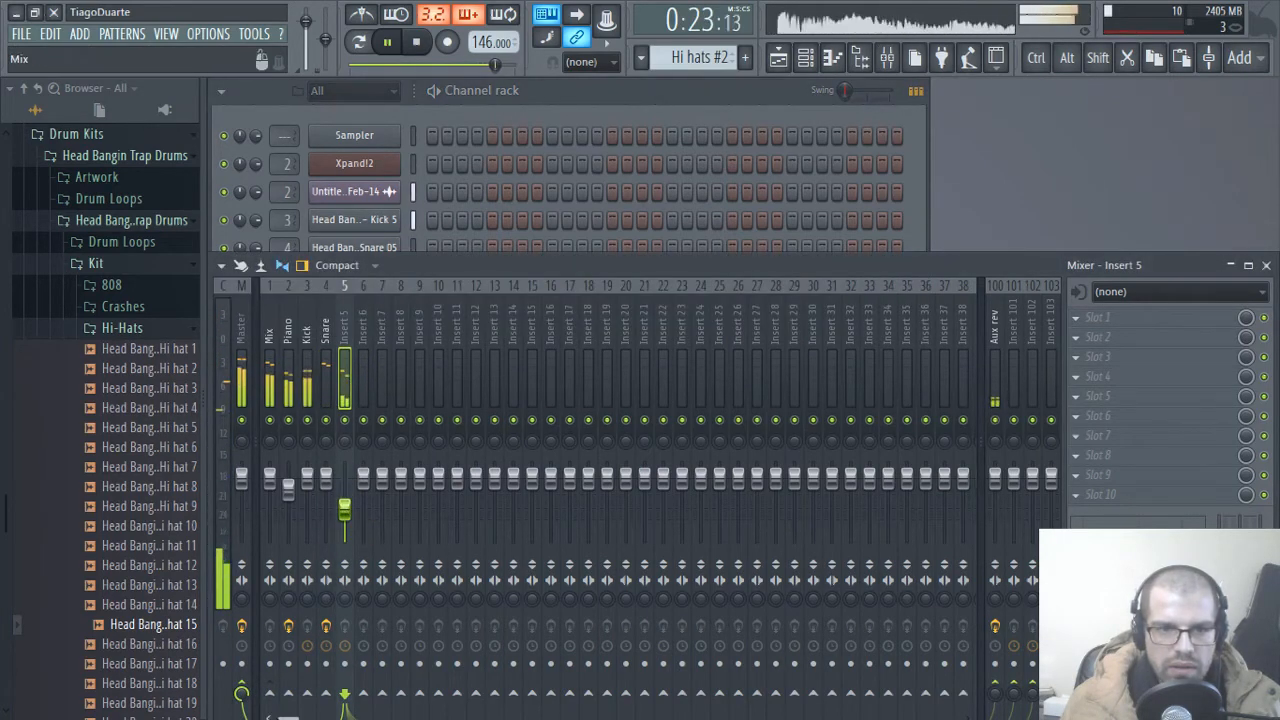
right_click(270, 690)
left_click(328, 648)
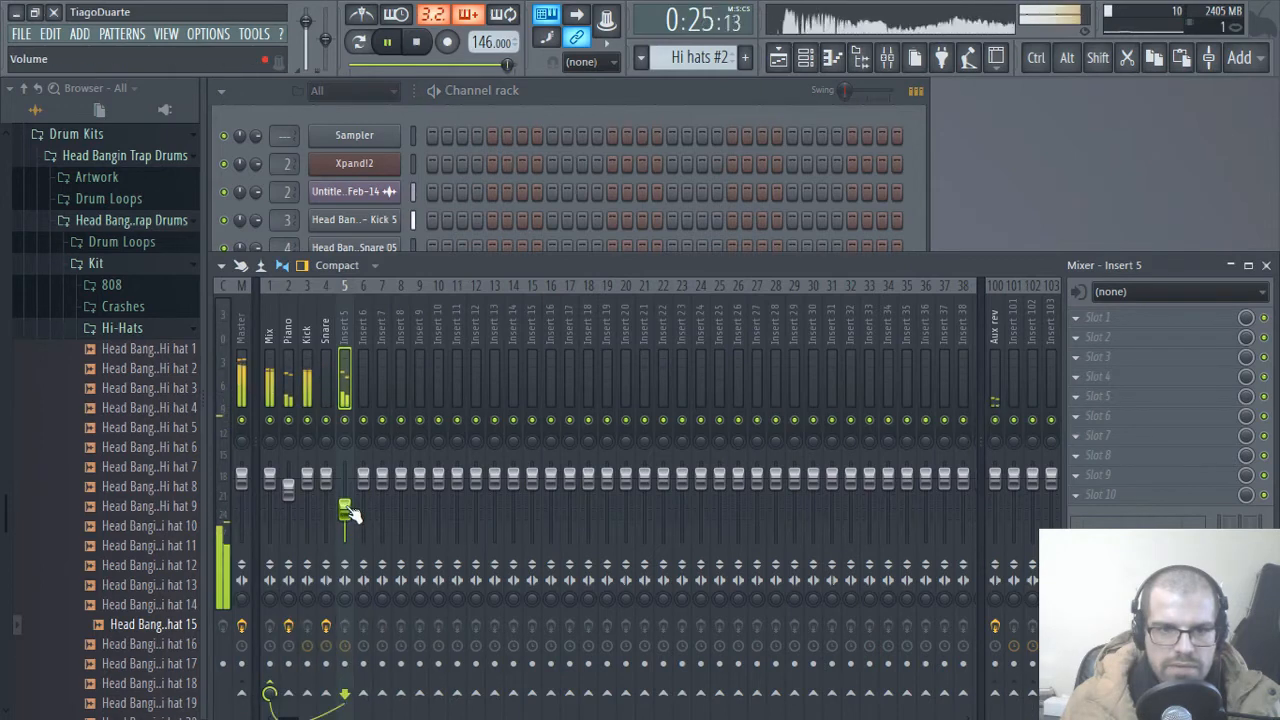
Step: Rename mixer track 5 as Hi hats and return to the channel rack
double_click(348, 325)
type("Hi hats")
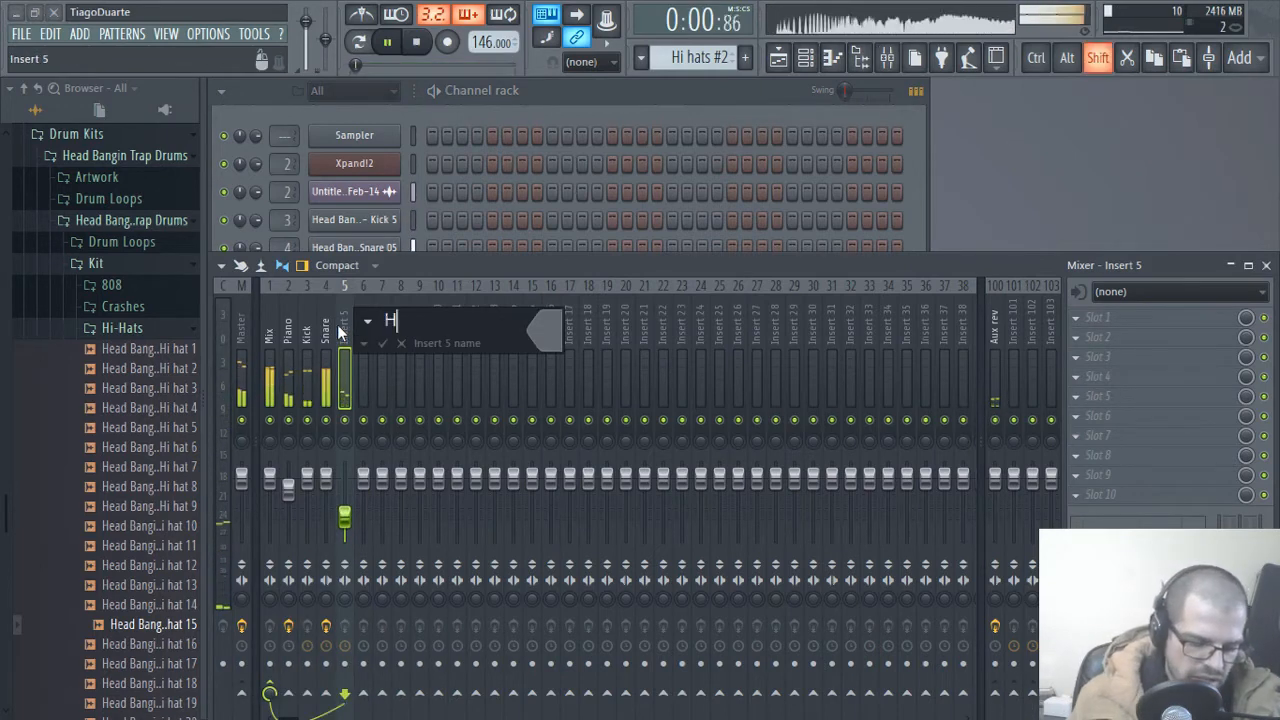
key("Return")
left_click(589, 90)
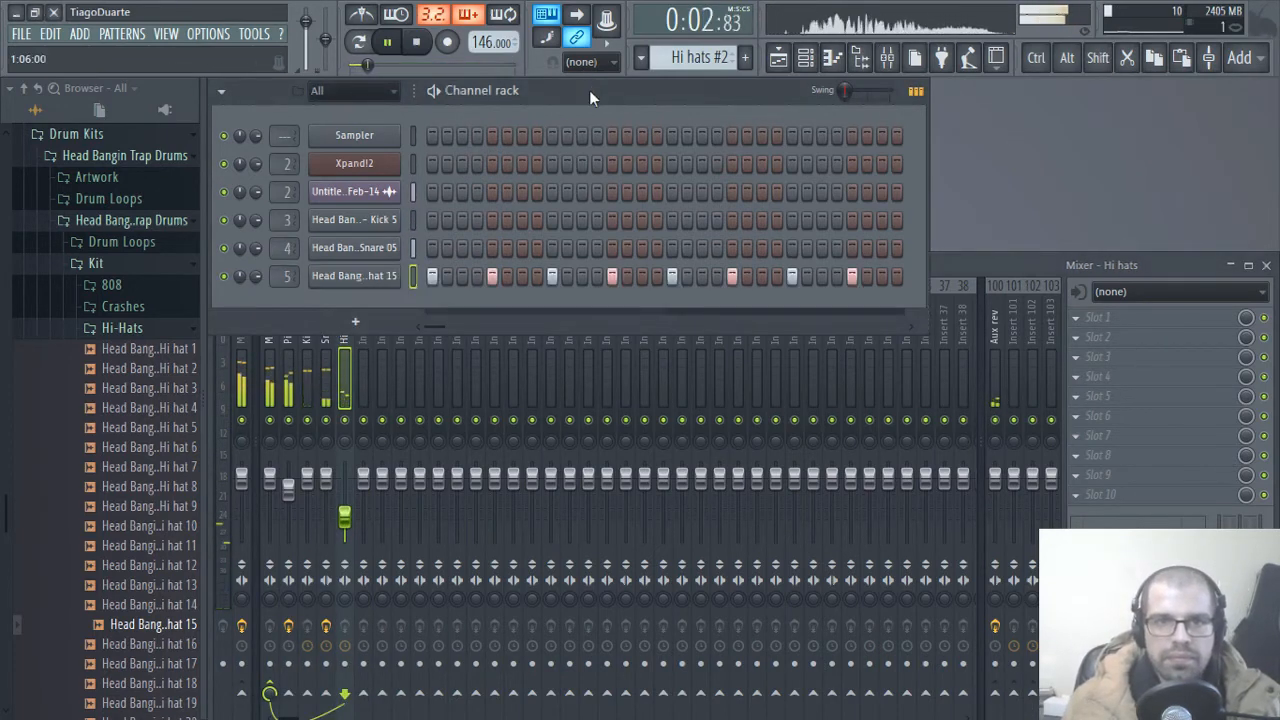
key("F5")
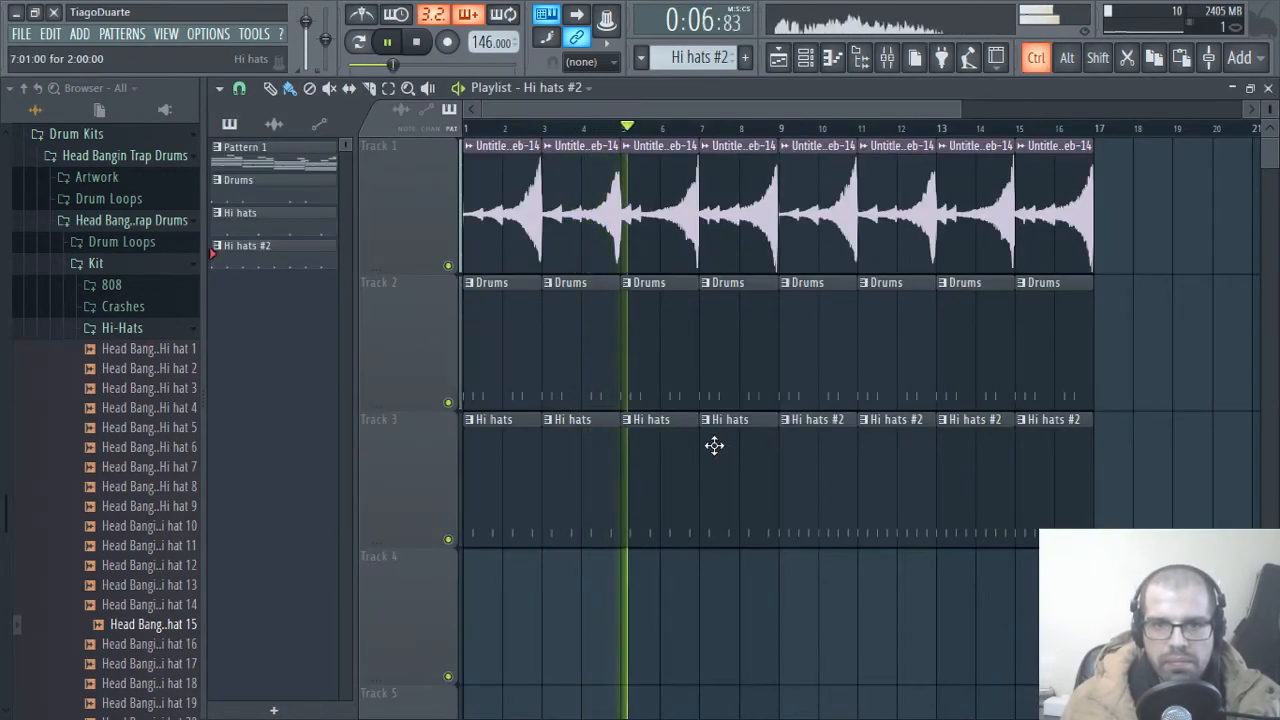
scroll(714, 445, "up", 1)
scroll(714, 445, "up", 3)
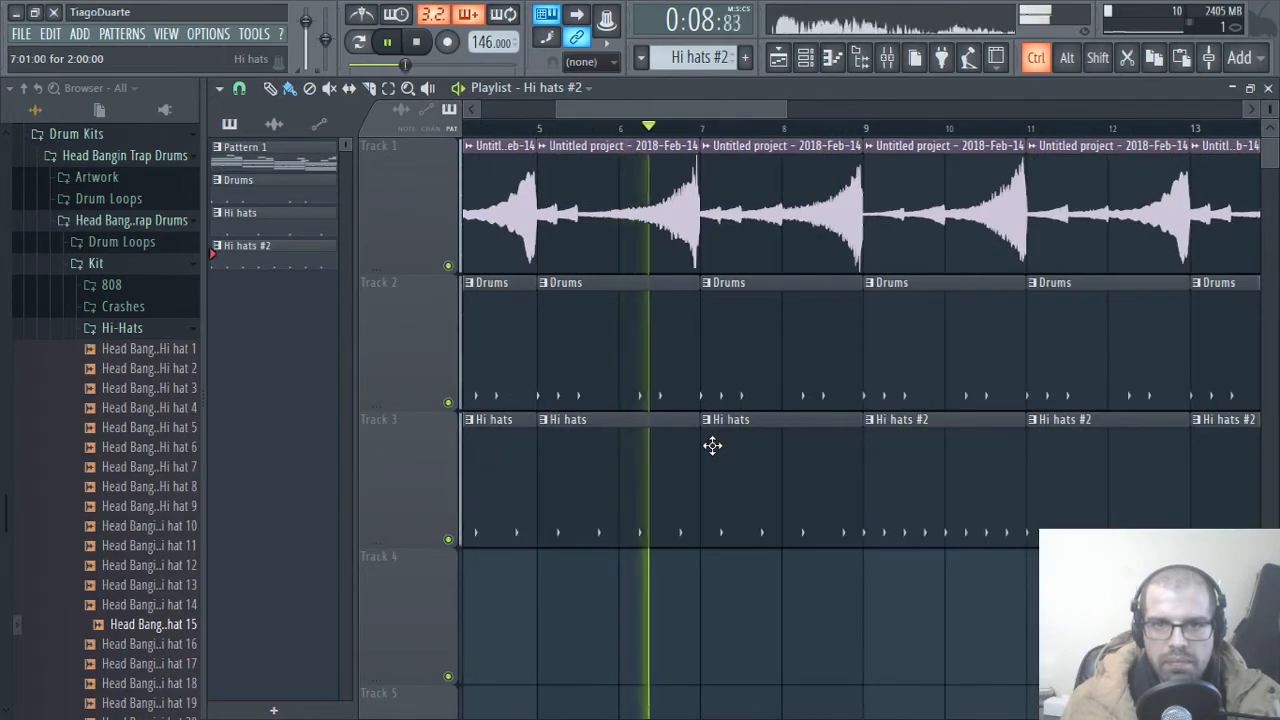
scroll(712, 445, "down", 3)
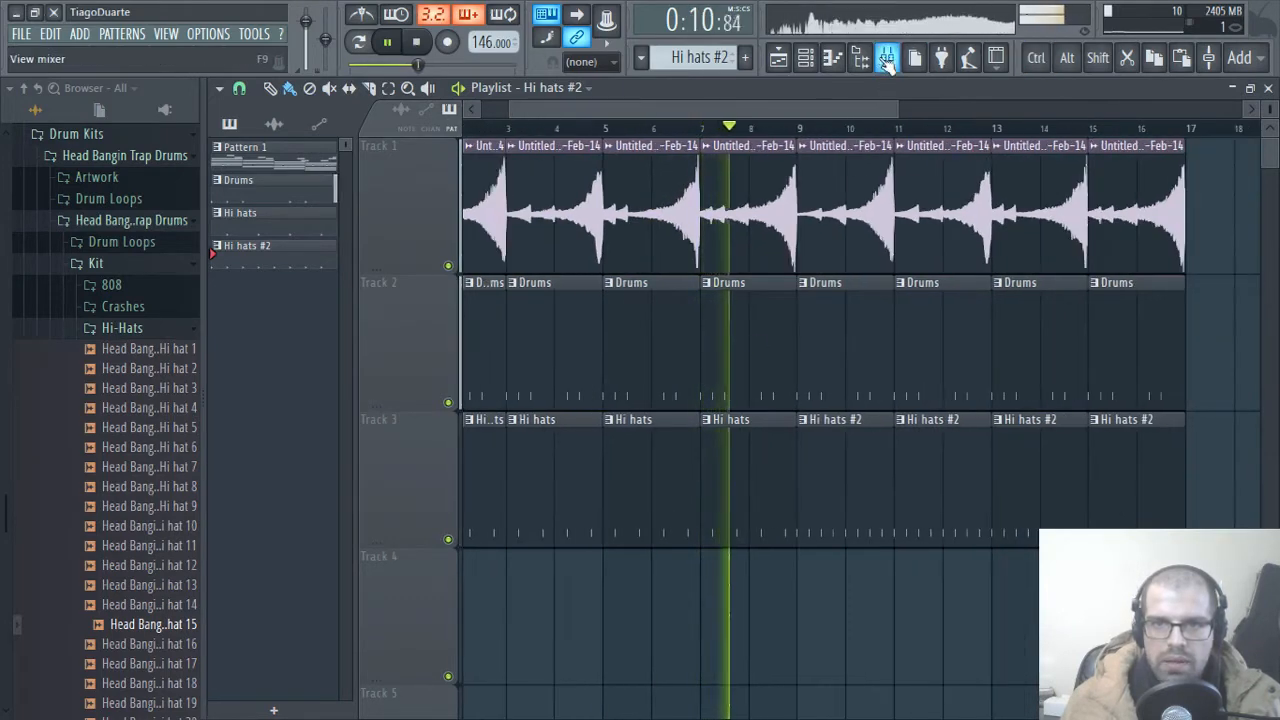
Step: Lower the Piano mixer track's fader slightly
key("F9")
left_click(290, 381)
left_click_drag(288, 489, 288, 497)
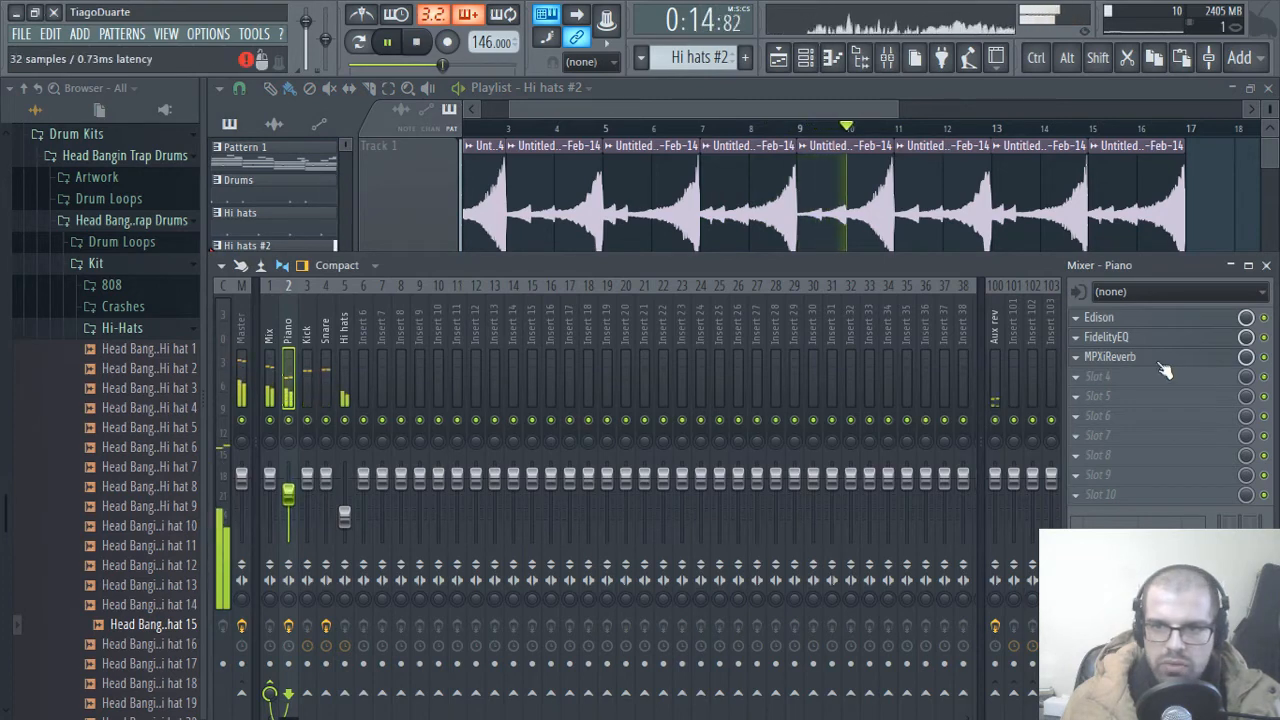
Step: Move MPXiReverb down to slot 4 of the Piano track and load Fruity Limiter into slot 3
left_click_drag(1126, 360, 1125, 378)
left_click(1110, 357)
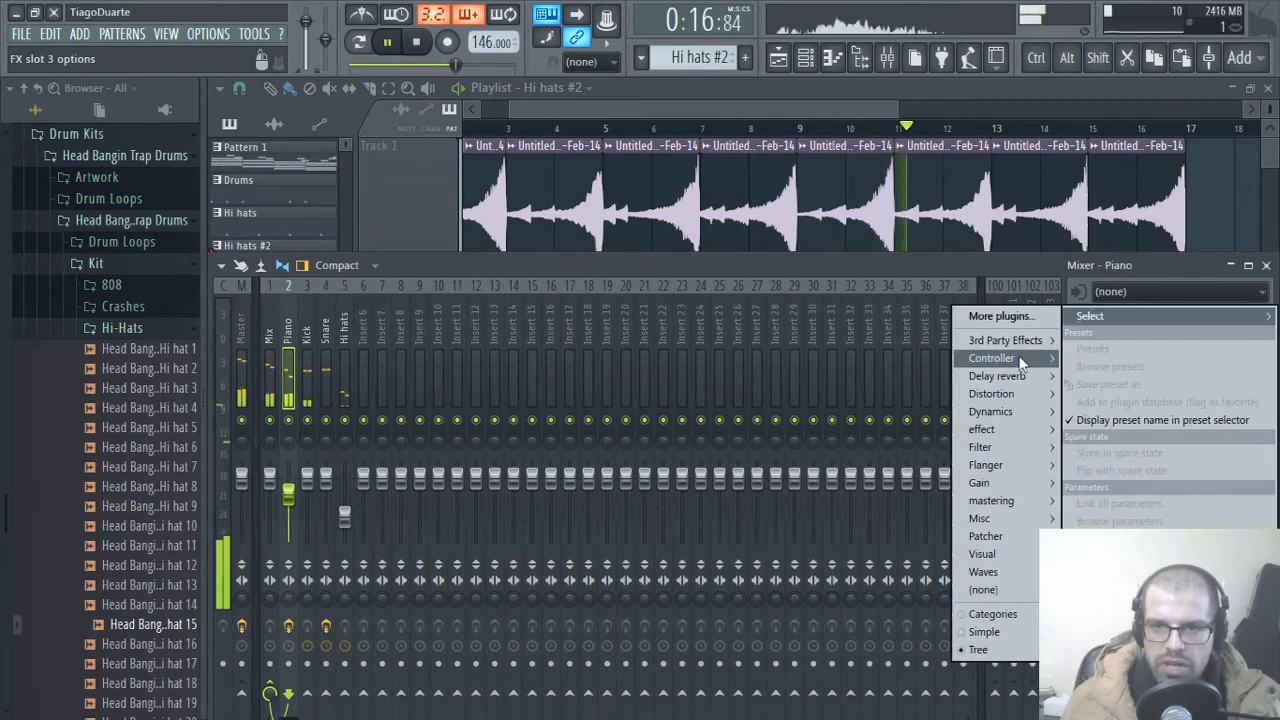
mouse_move(1014, 357)
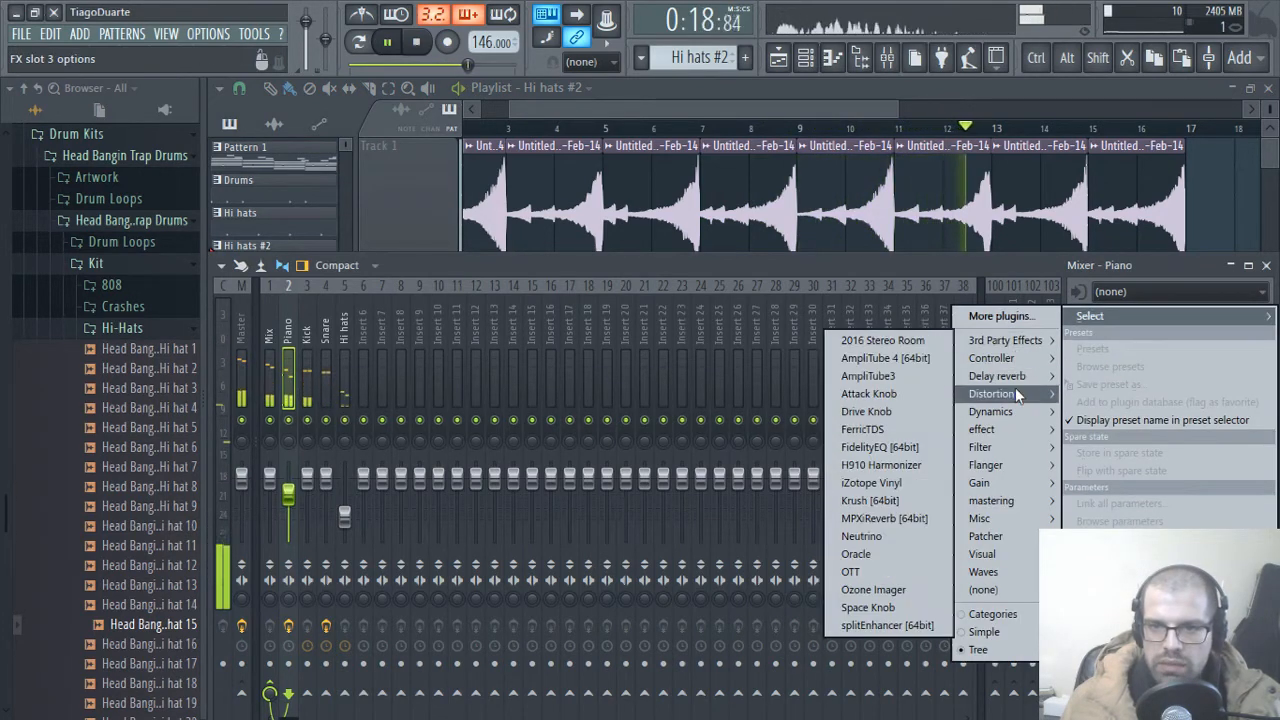
mouse_move(1008, 410)
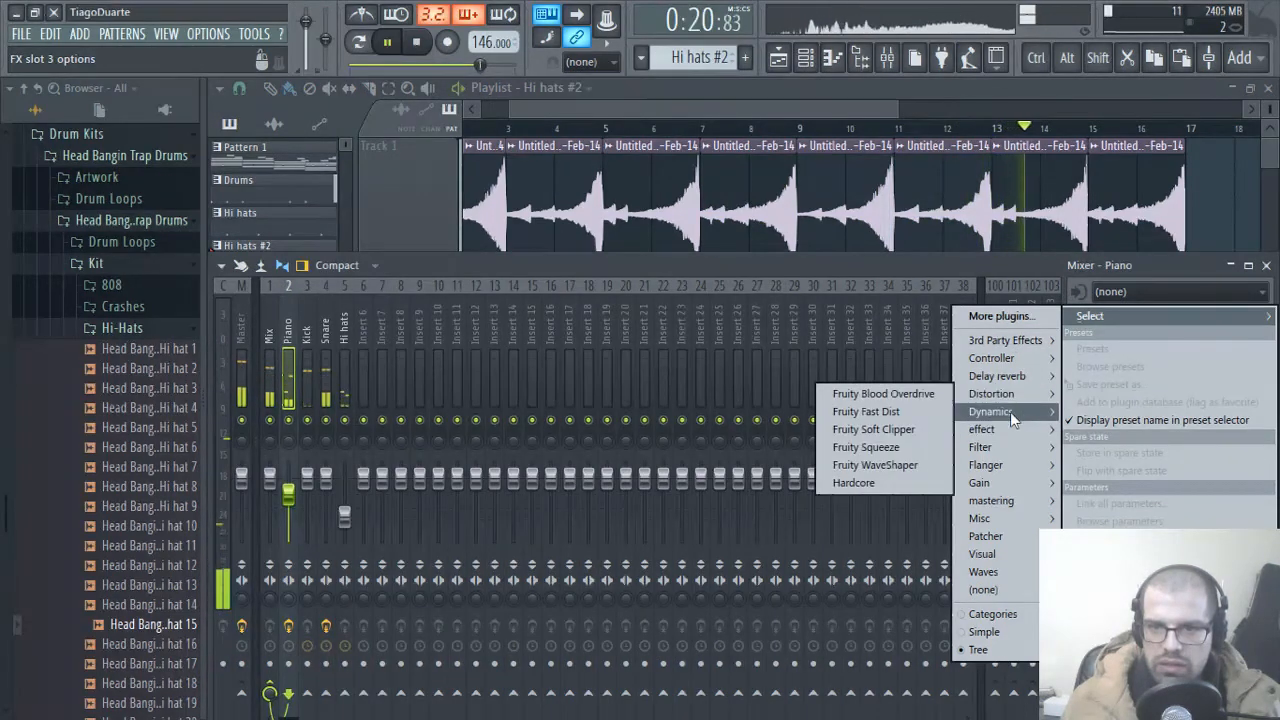
left_click(848, 431)
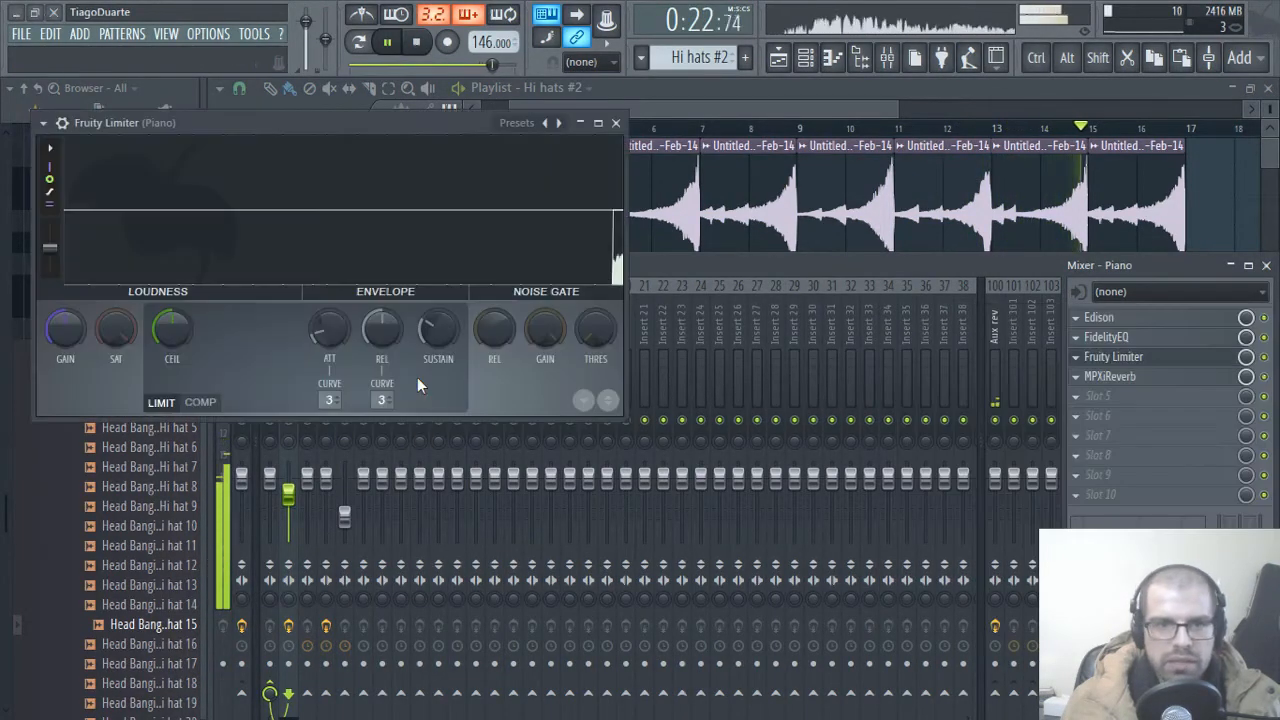
Step: Switch the Piano track's Fruity Limiter to compressor mode, raise its ratio and set the threshold to about -20.4 dB
left_click(200, 402)
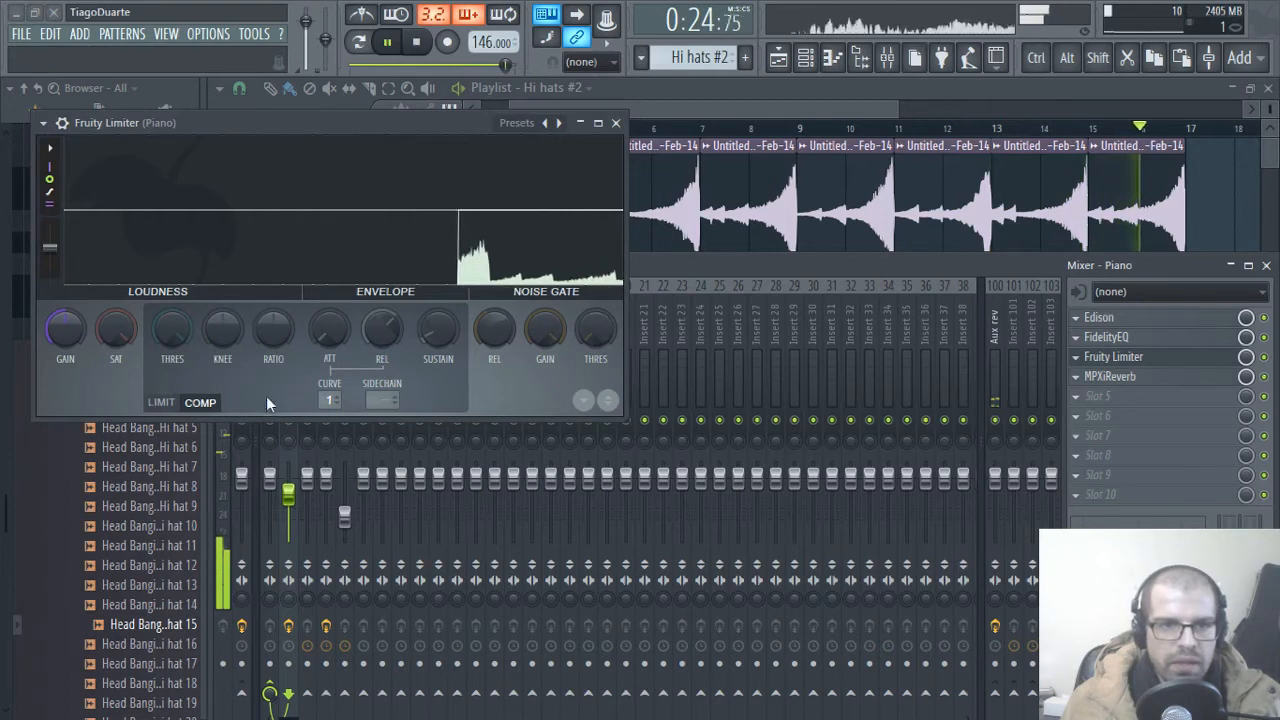
left_click_drag(164, 339, 164, 305)
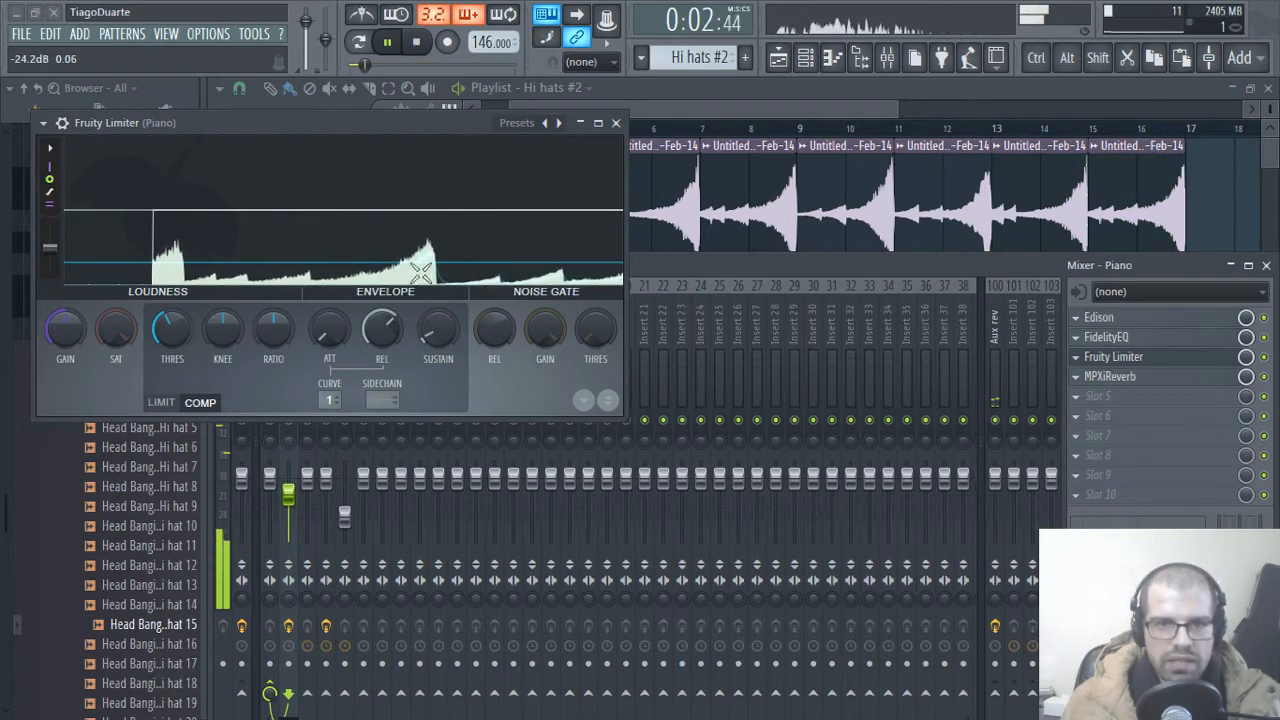
left_click(217, 342)
left_click_drag(273, 346, 273, 305)
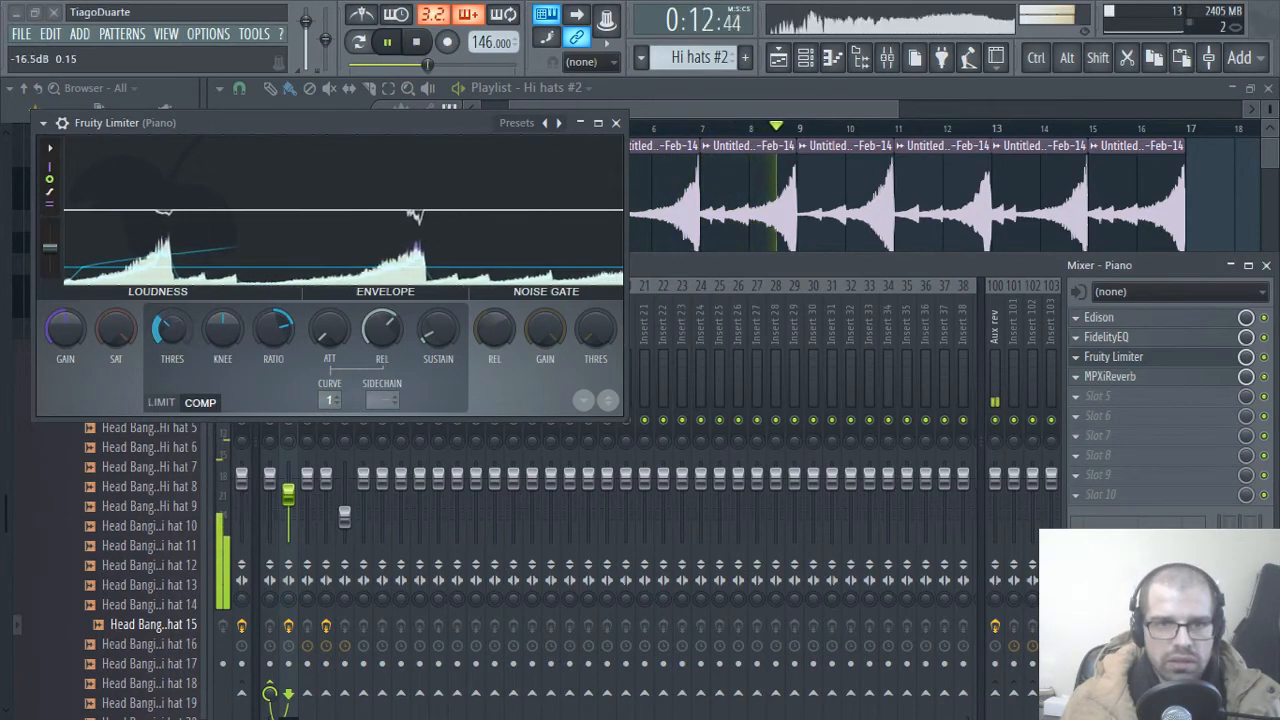
left_click_drag(167, 329, 167, 325)
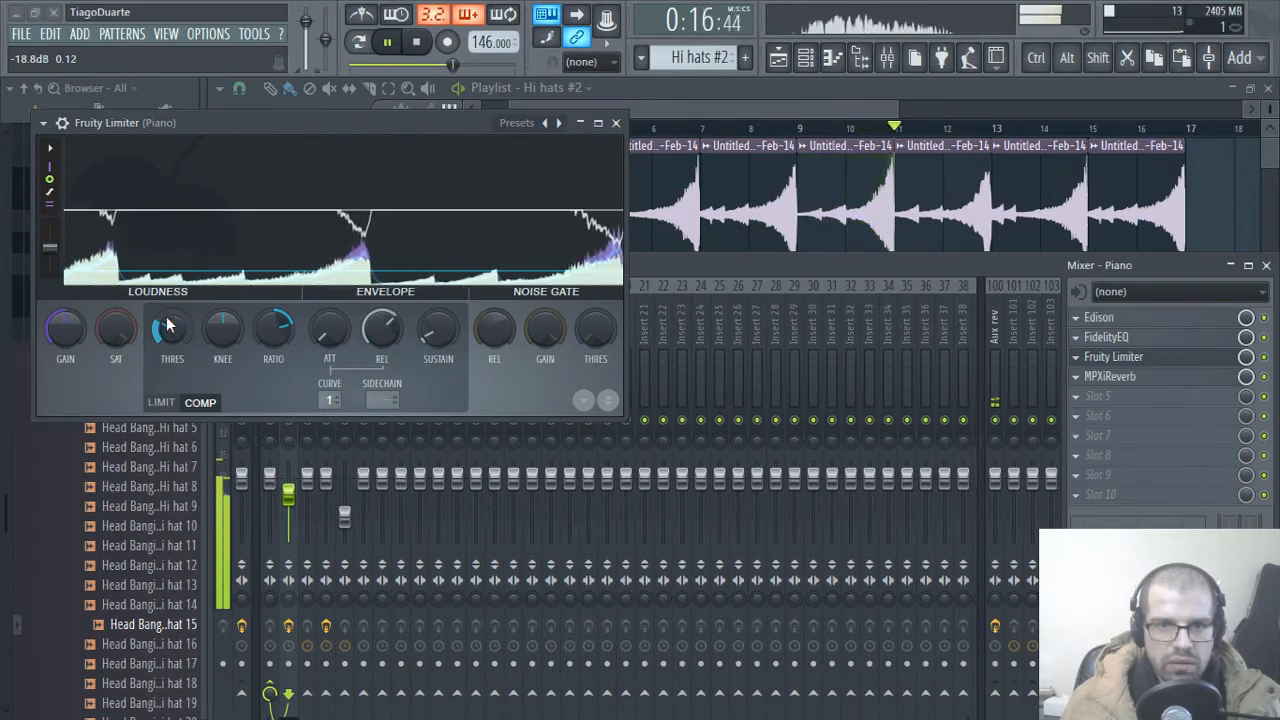
scroll(167, 325, "down", 4)
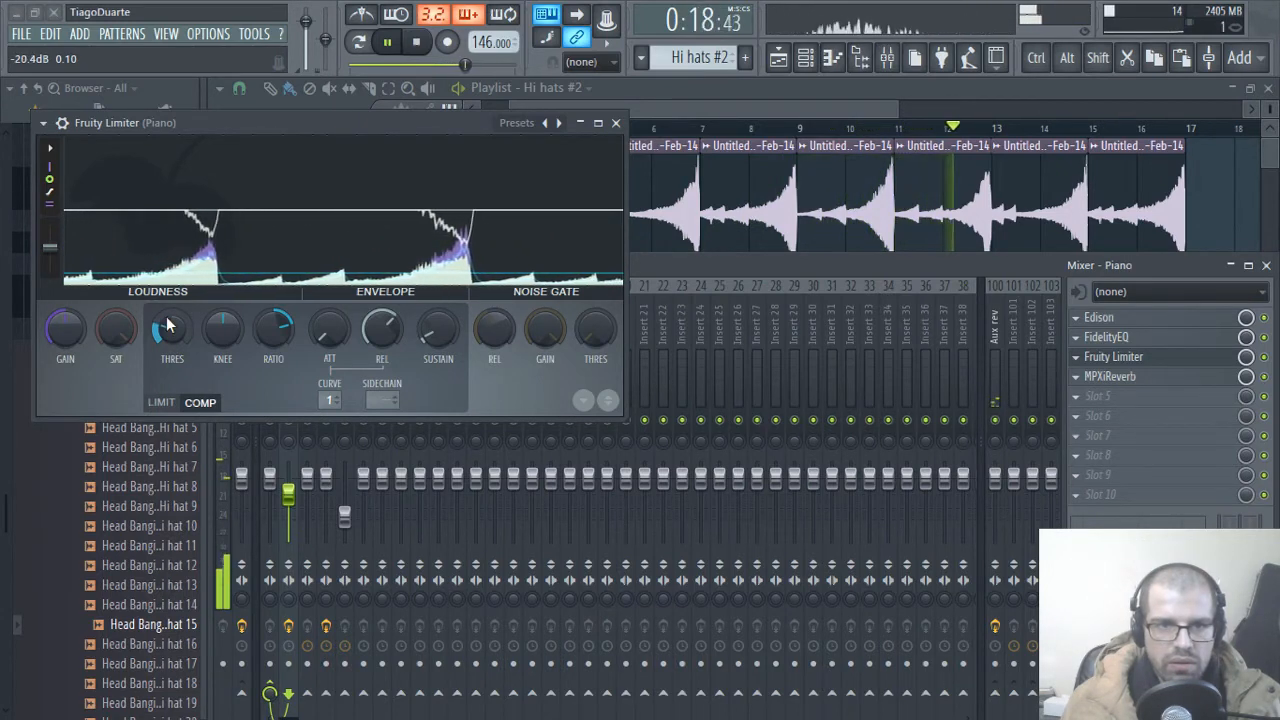
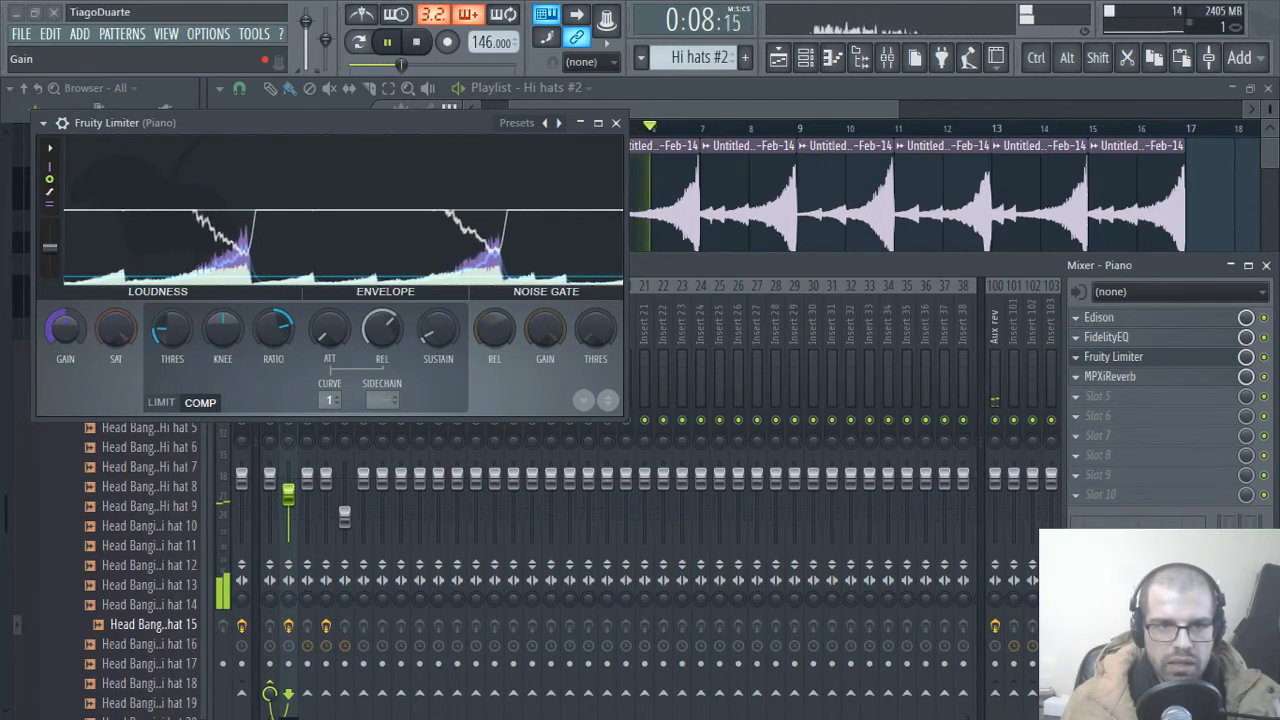
Step: Raise the Gain of the Piano track's Fruity Limiter to about 4.3 dB and close the plugin
left_click_drag(65, 330, 65, 290)
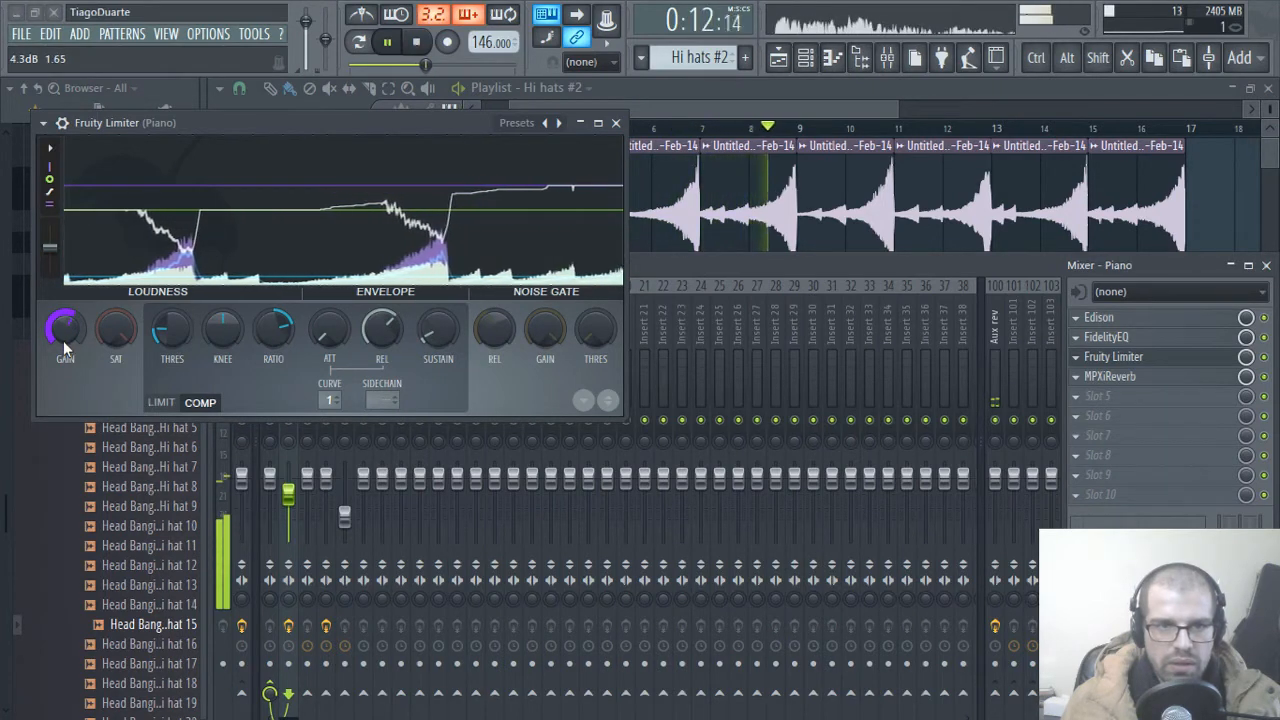
left_click_drag(63, 341, 63, 333)
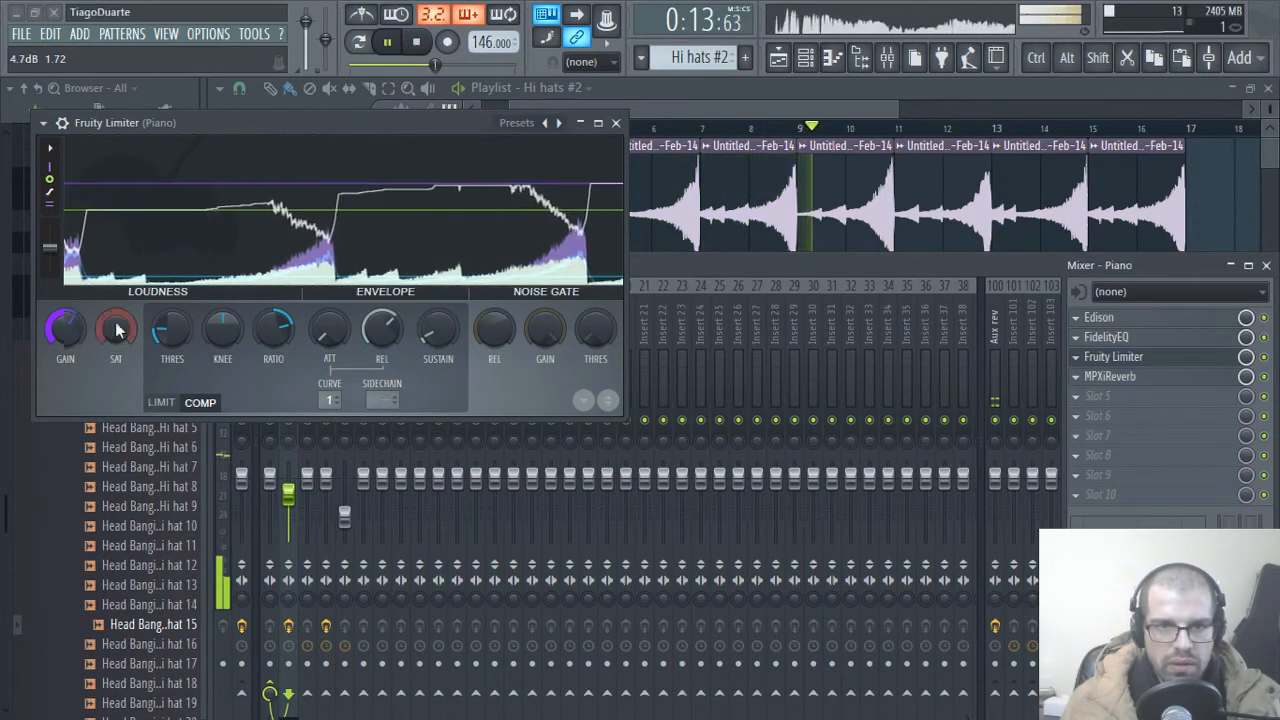
left_click(616, 122)
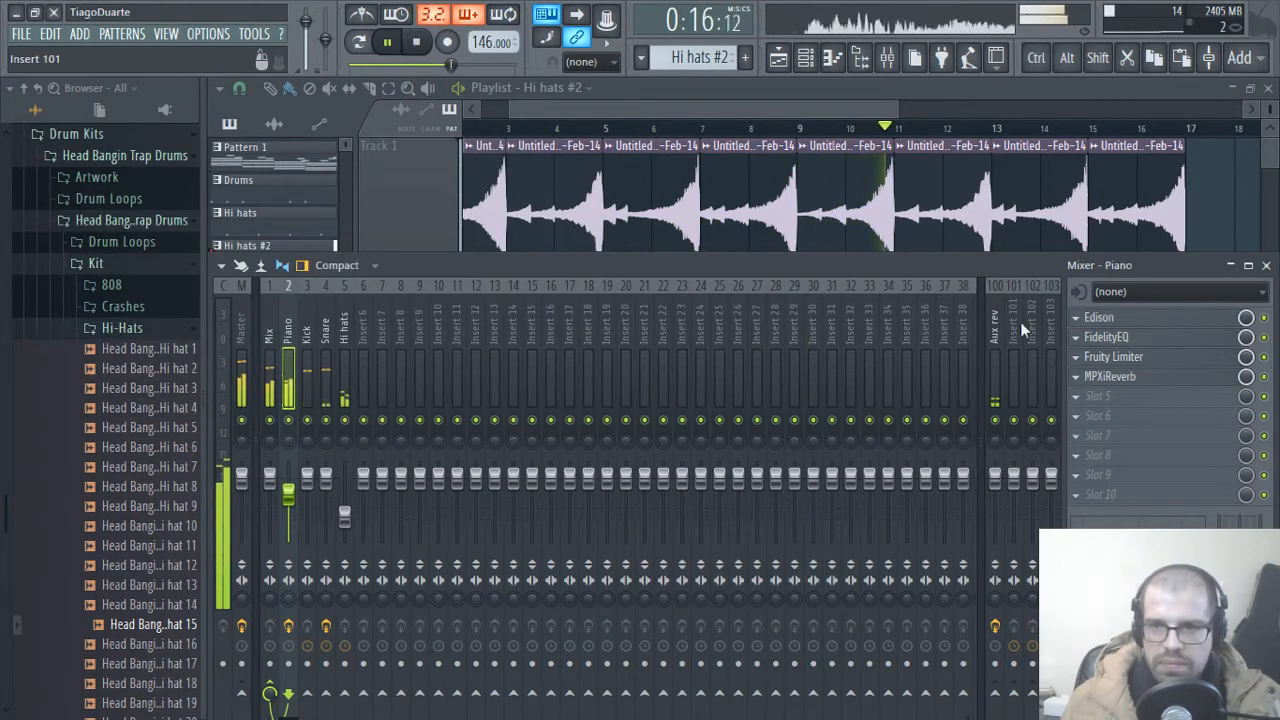
Step: Enable the low-pass band in the Piano track's FidelityEQ, use filter type 2, lower its frequency to about 1.2 kHz and close the plugin
left_click(1106, 337)
left_click(720, 352)
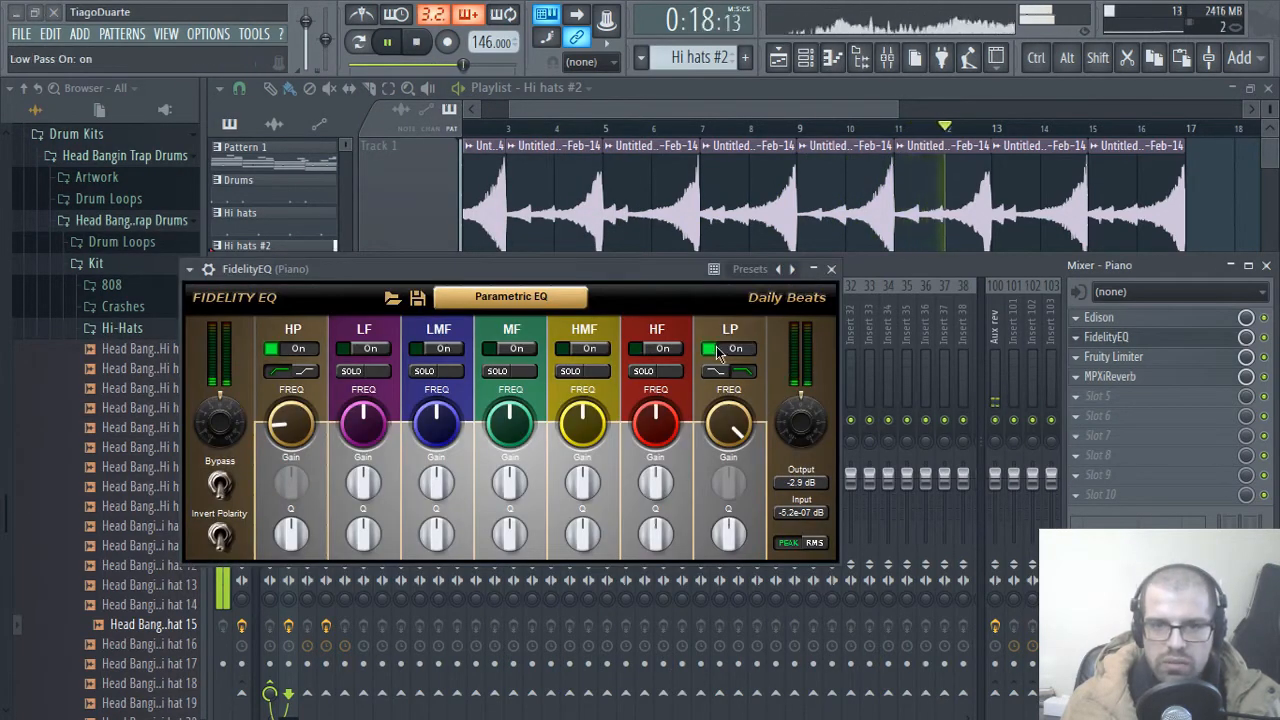
left_click(720, 373)
left_click_drag(738, 428, 739, 562)
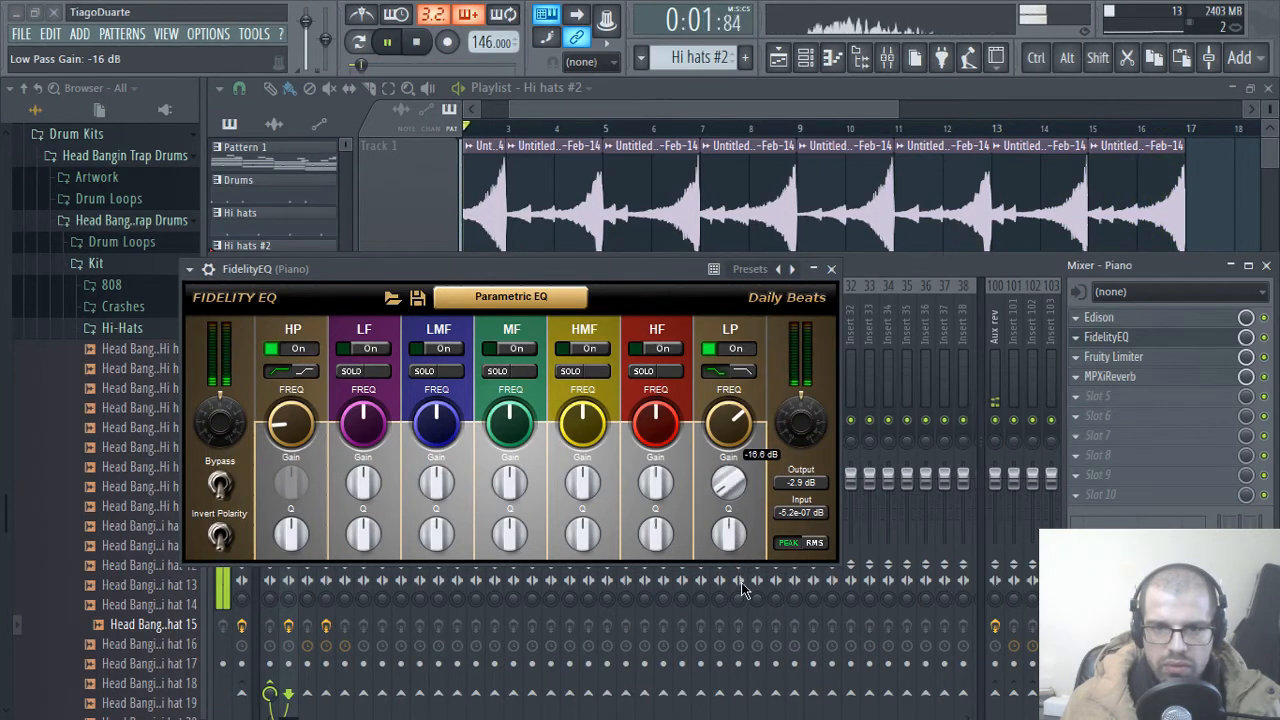
left_click(741, 371)
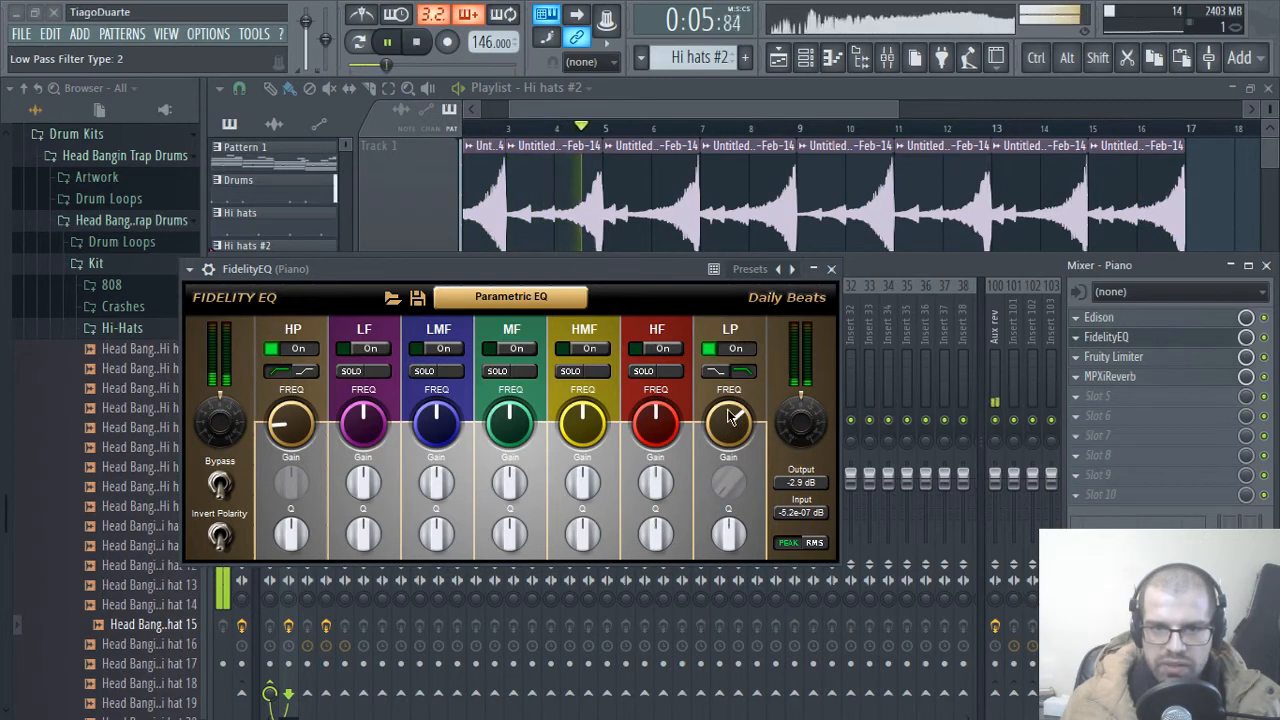
left_click_drag(739, 410, 737, 534)
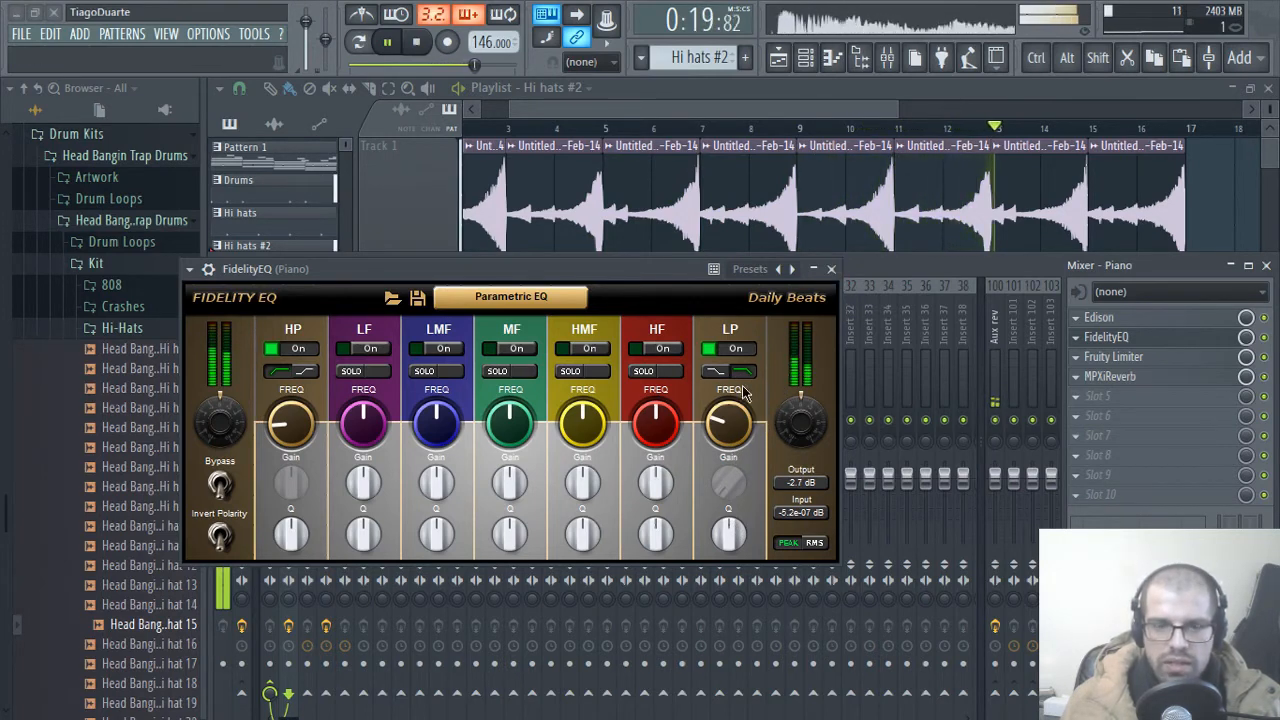
mouse_move(737, 430)
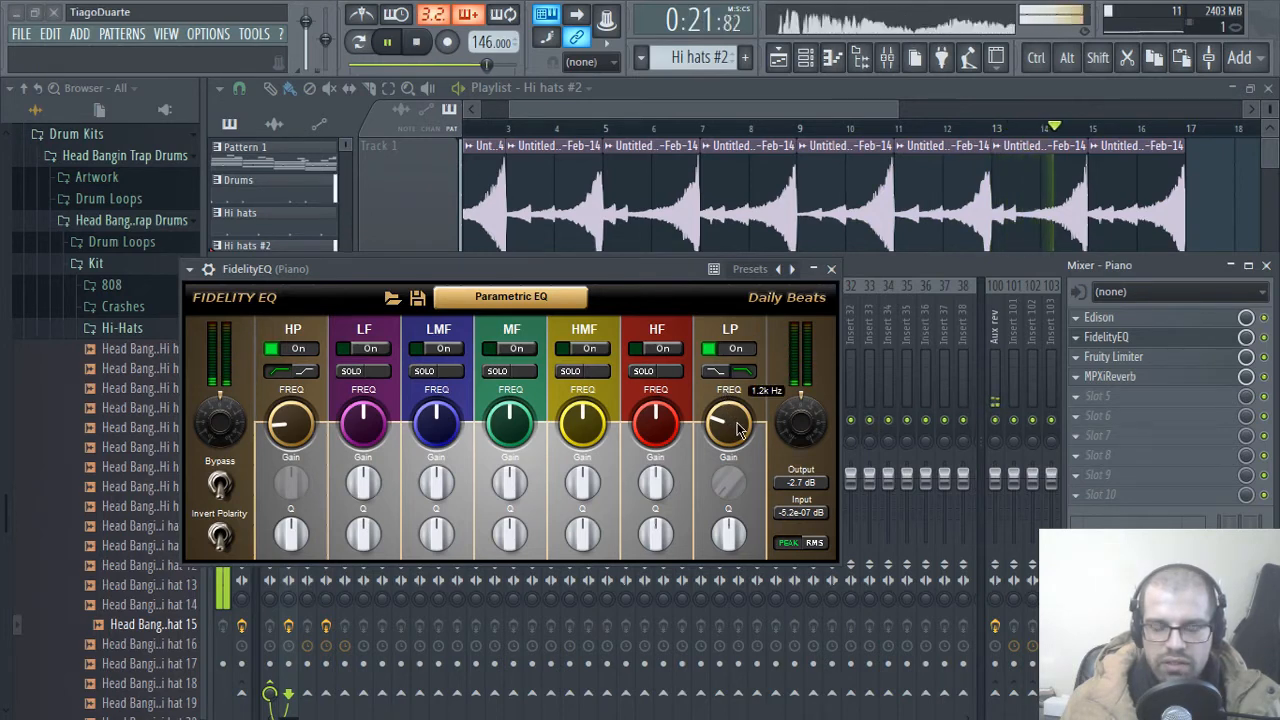
left_click(831, 270)
Step: Audition samples in the kit's 808 folder and load 808 - 24 - A into a new channel
left_click(311, 340)
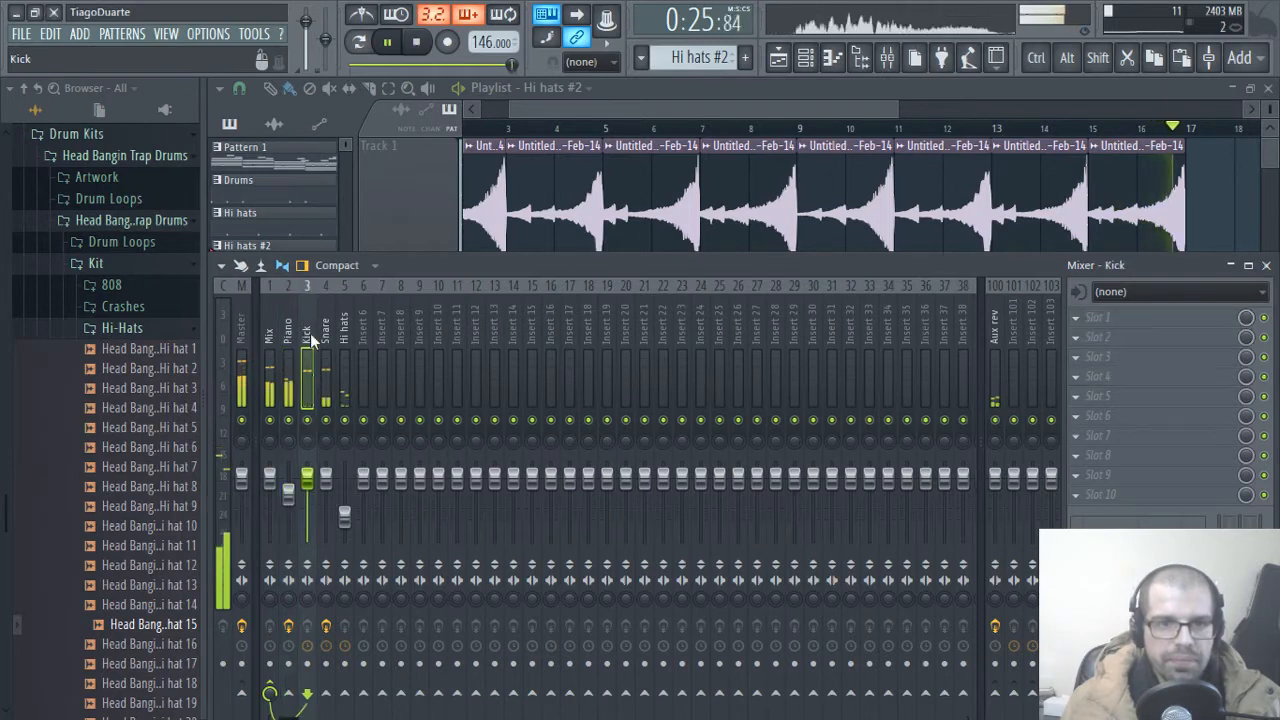
left_click(346, 340)
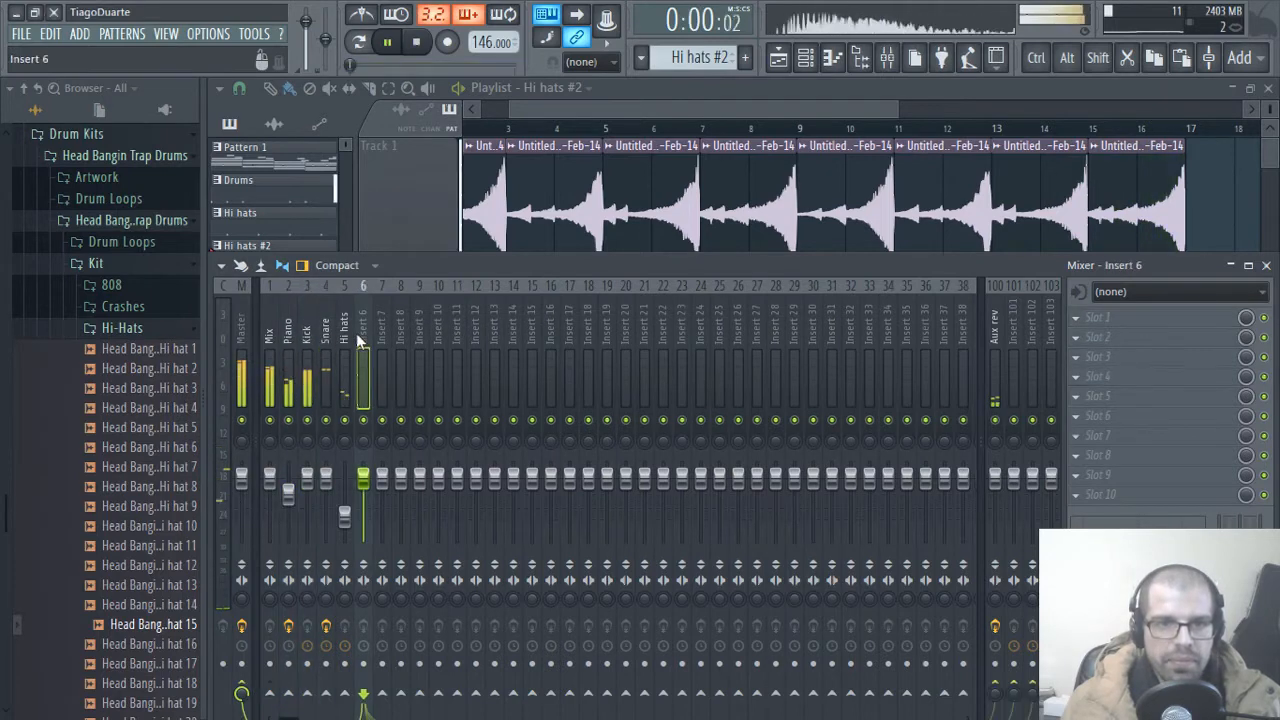
left_click(112, 329)
left_click(111, 285)
scroll(145, 452, "down", 1)
scroll(148, 458, "down", 5)
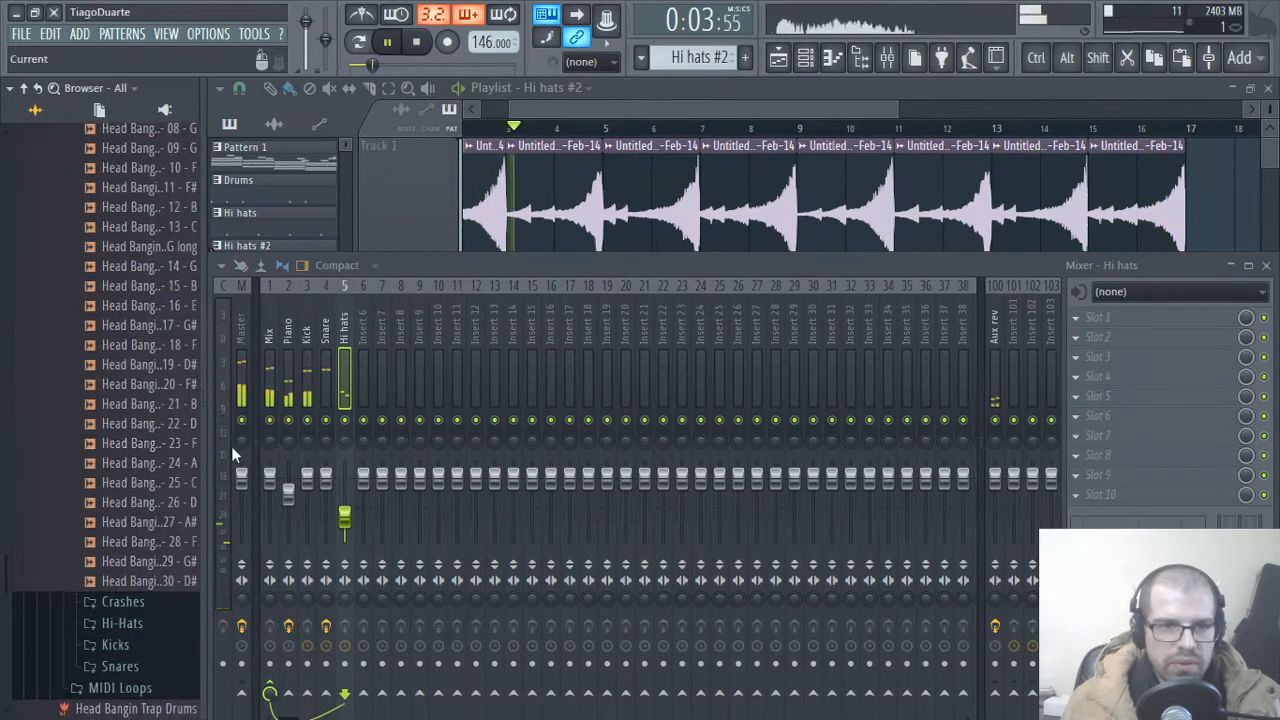
left_click(160, 543)
left_click(150, 504)
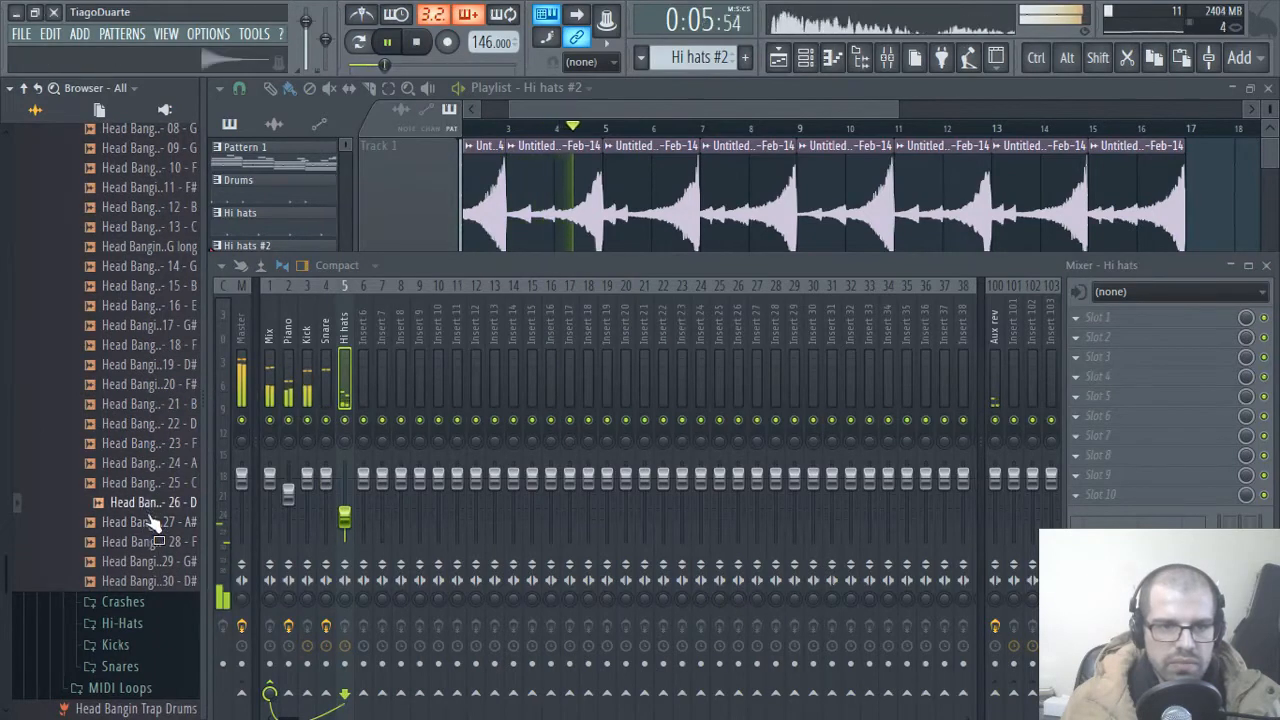
left_click(143, 464)
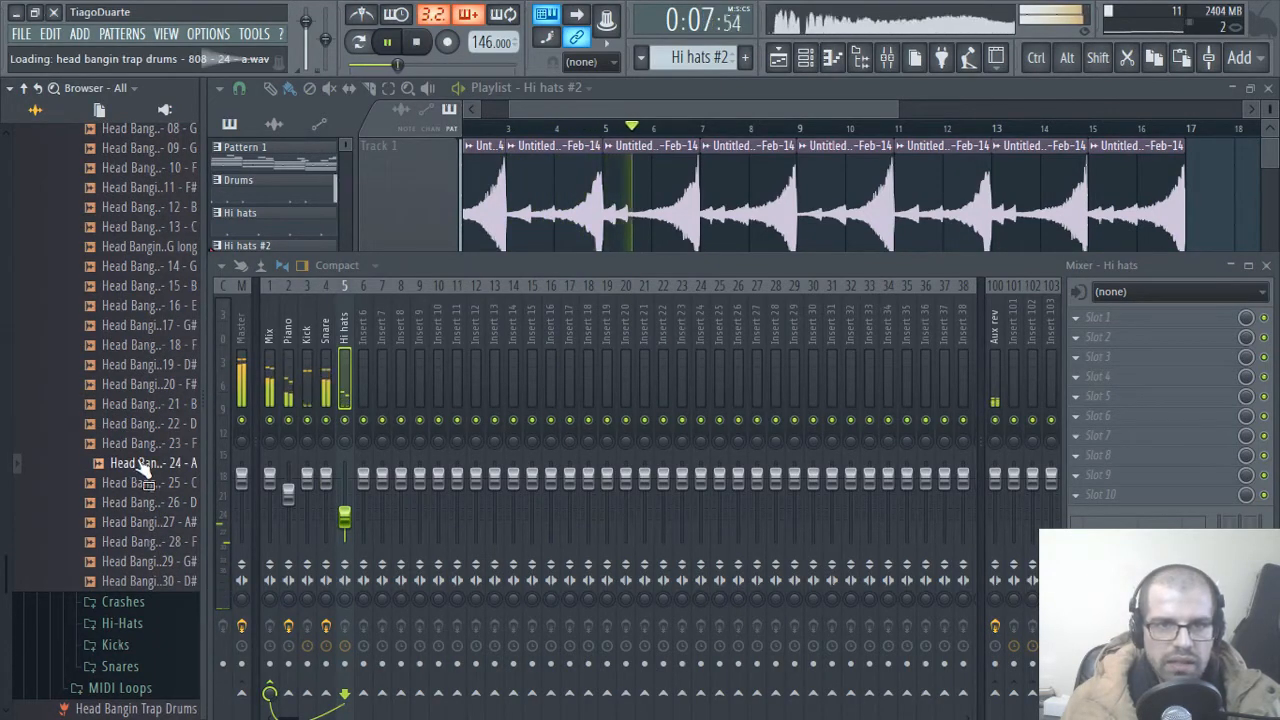
right_click(139, 468)
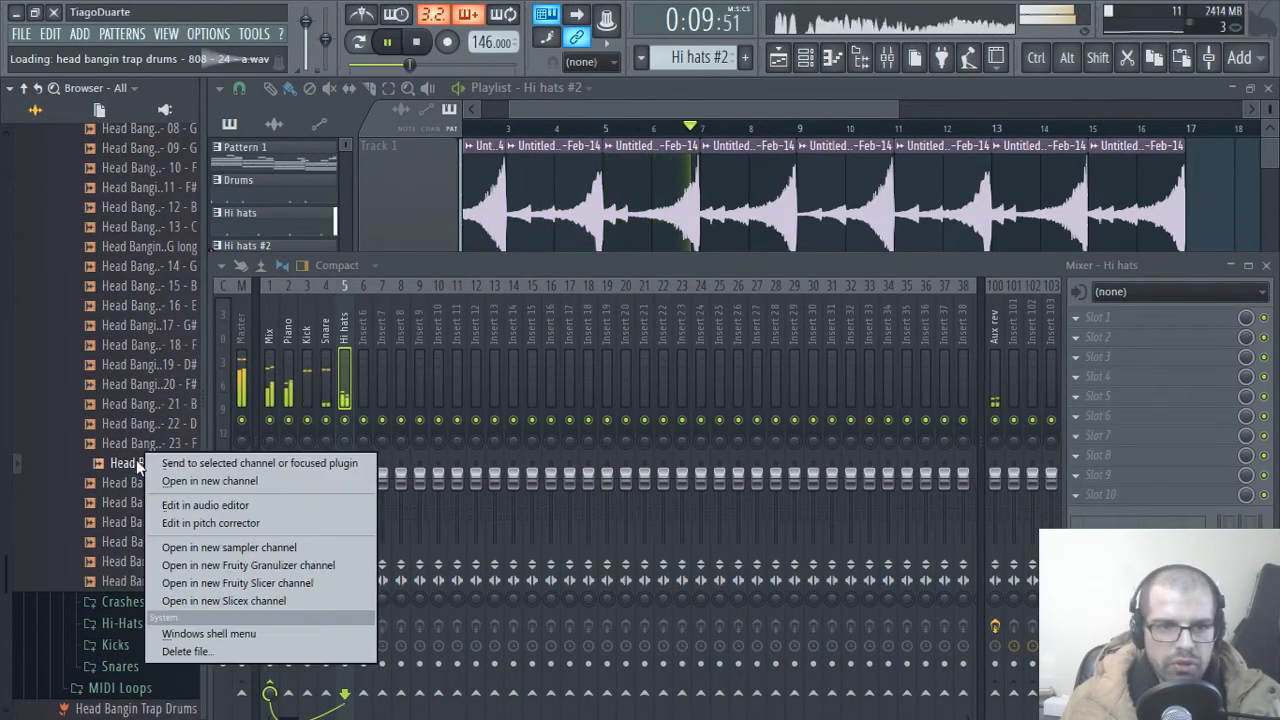
left_click(209, 478)
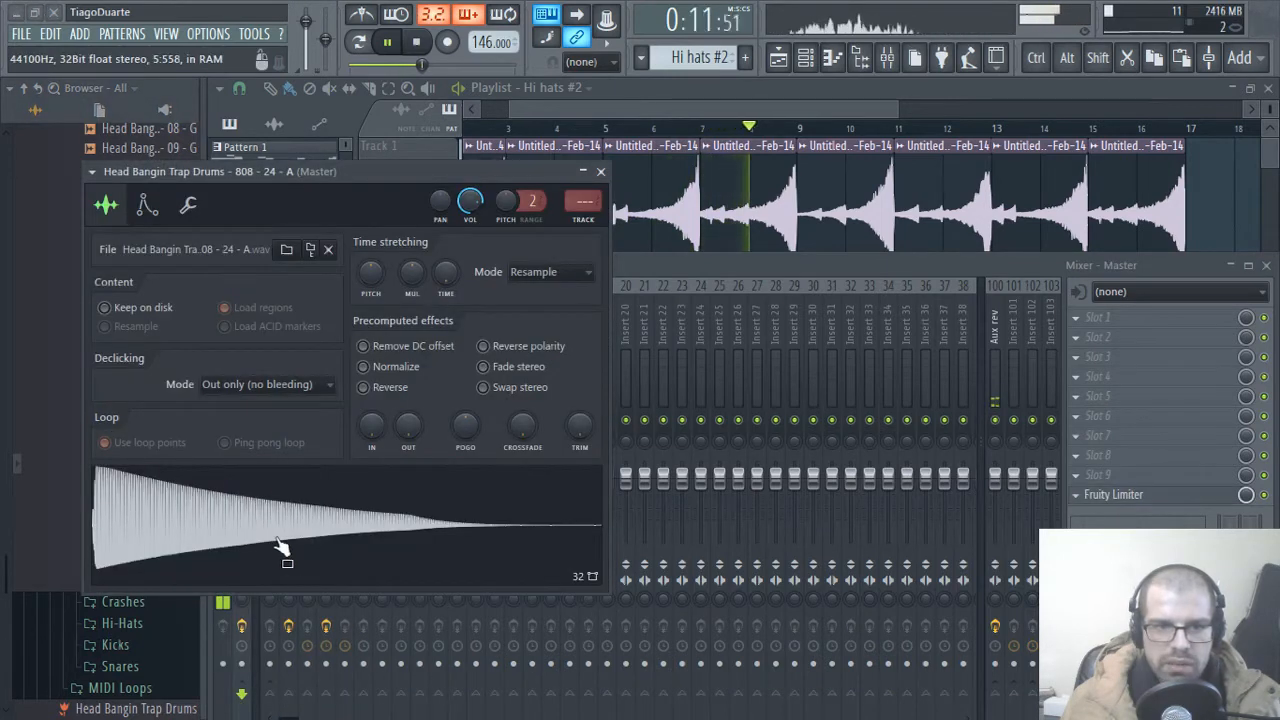
Step: Switch to Pattern 1 in the channel rack and open the Xpand!2 notes in the piano roll
left_click(1268, 88)
left_click_drag(540, 169, 980, 179)
scroll(688, 58, "up", 1)
scroll(688, 58, "up", 1)
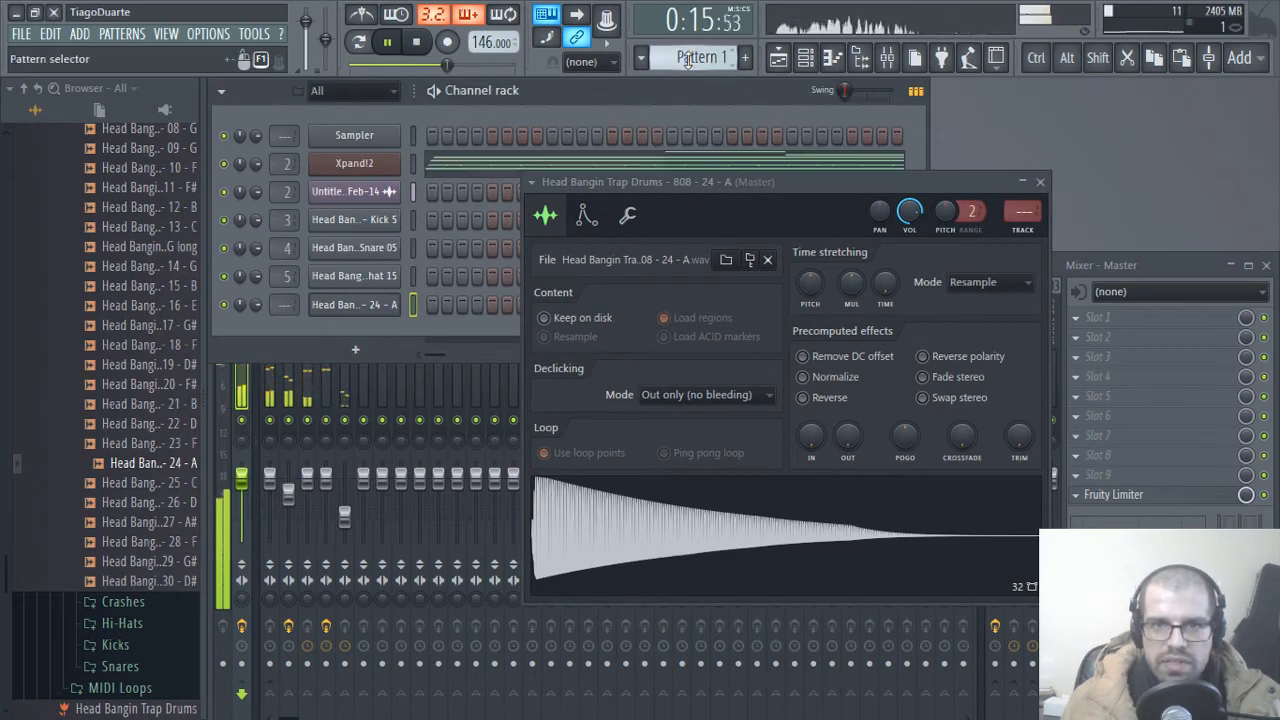
left_click(466, 168)
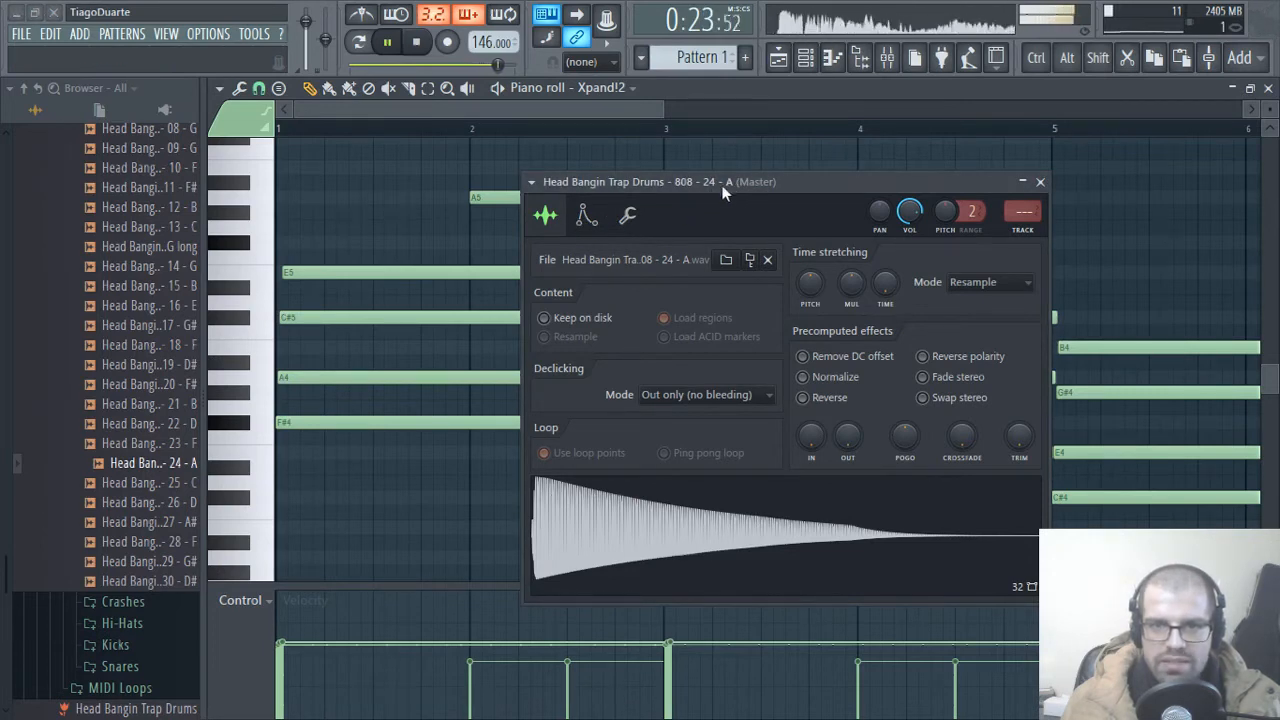
Step: Set the 808 sampler's root note to A5 and enable its volume envelope with attack, decay, sustain and release at minimum and hold at maximum
left_click(586, 216)
left_click_drag(758, 187, 530, 165)
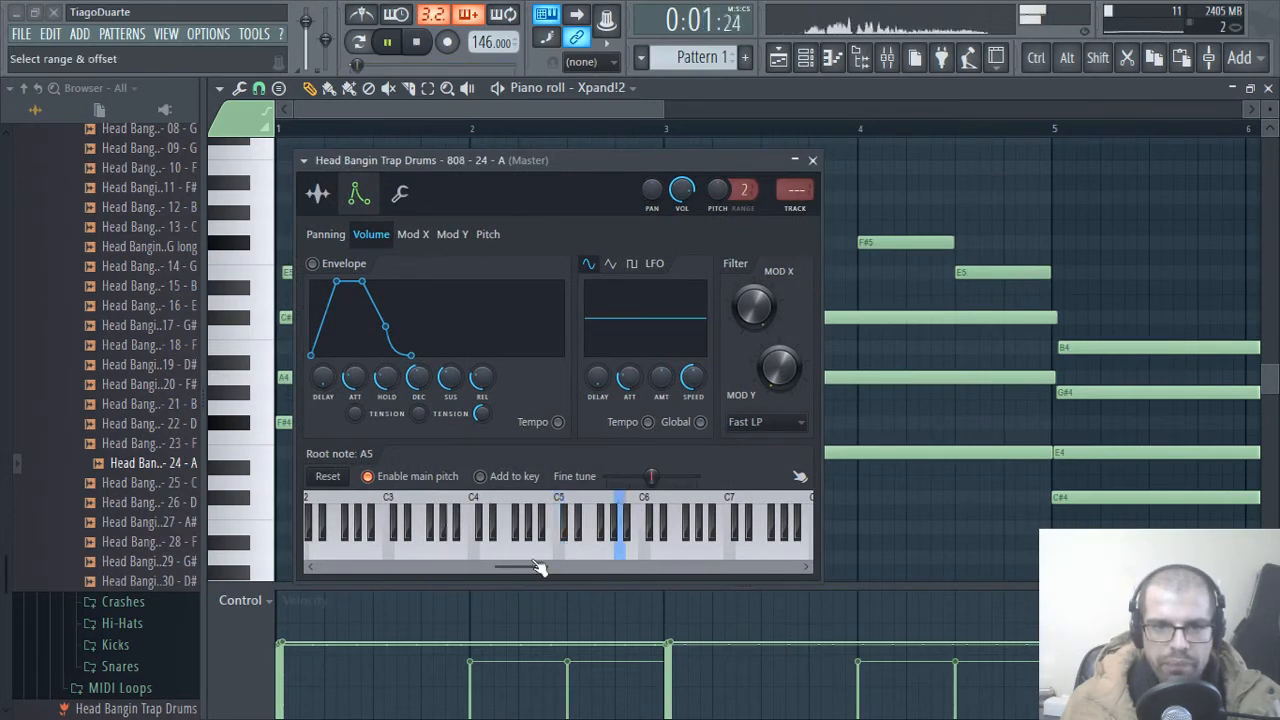
left_click_drag(418, 377, 418, 430)
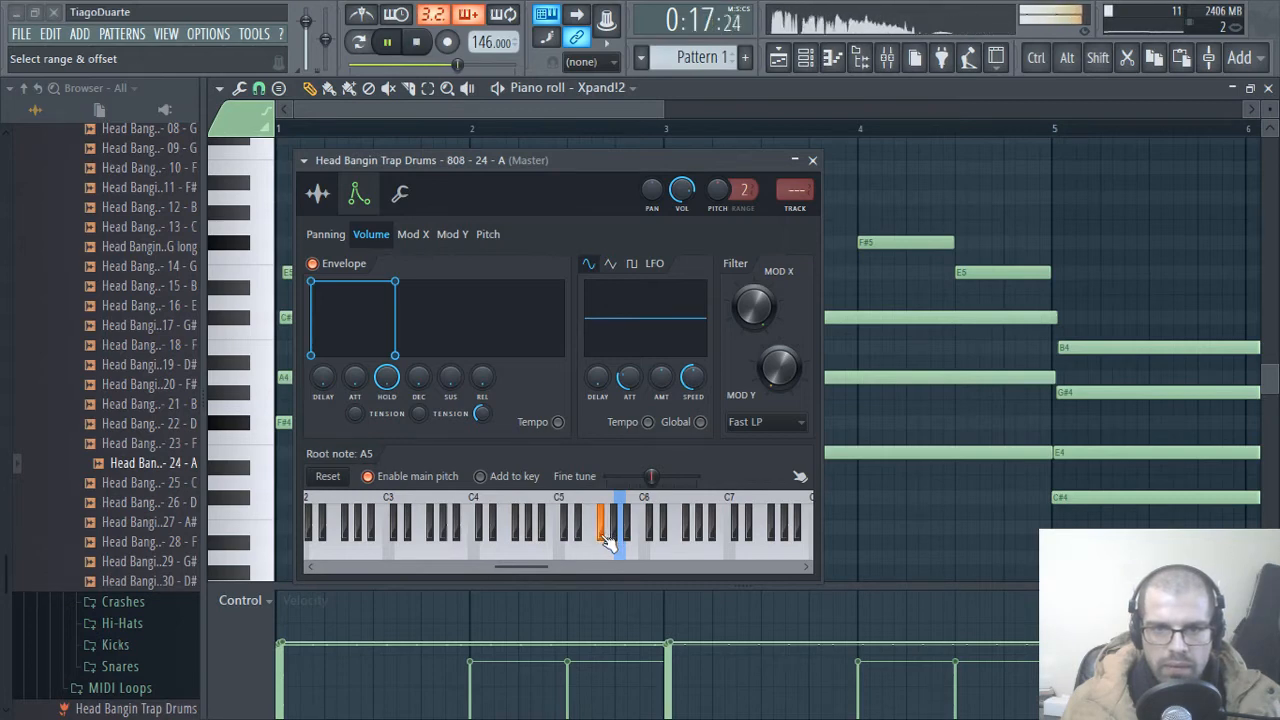
left_click(812, 161)
Step: Route the 808 channel to mixer track 6 and lower that track's fader slightly
left_click(1270, 89)
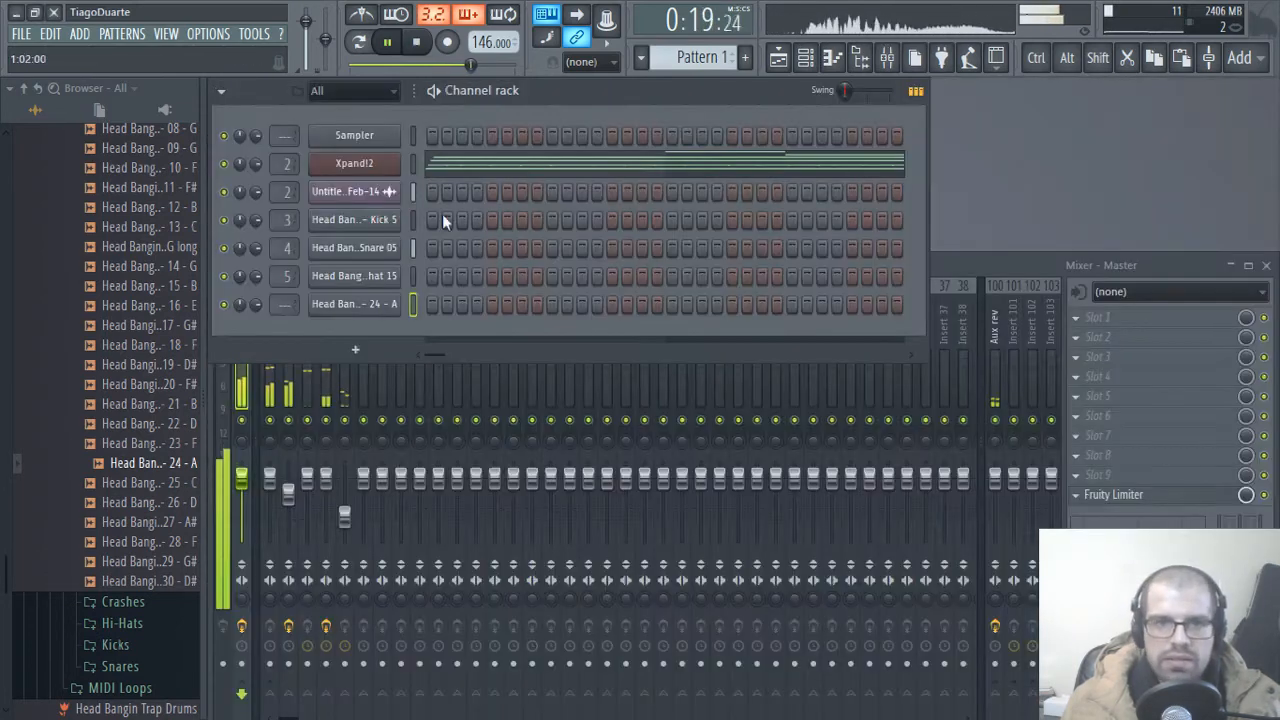
scroll(284, 304, "up", 6)
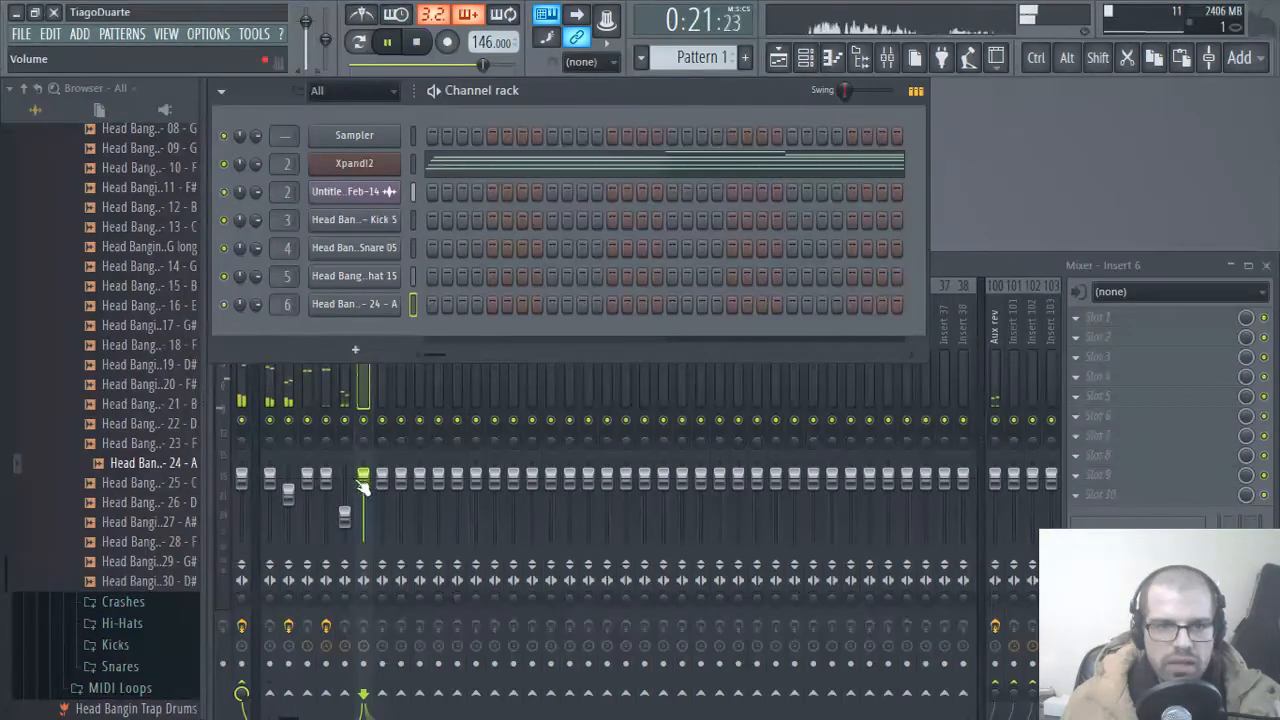
left_click_drag(361, 484, 362, 505)
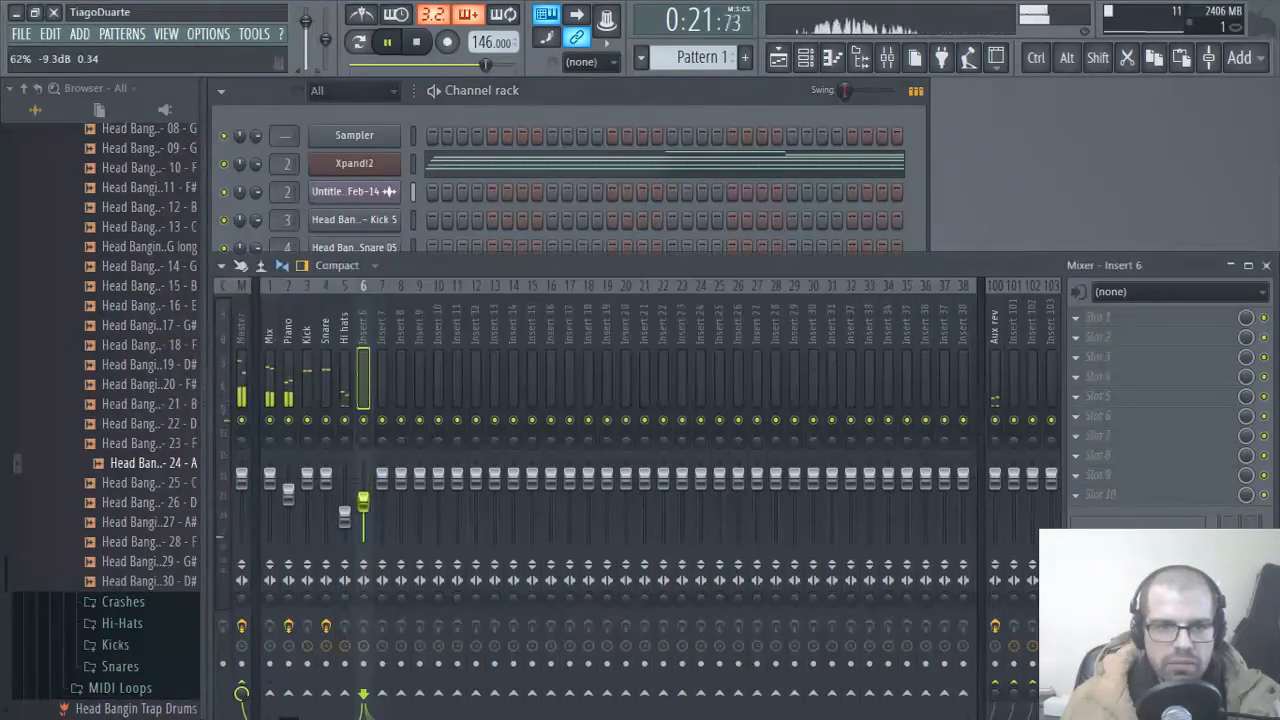
Step: Rename mixer track 6 as 808 and route it only to the Mix track
double_click(363, 333)
key("Return")
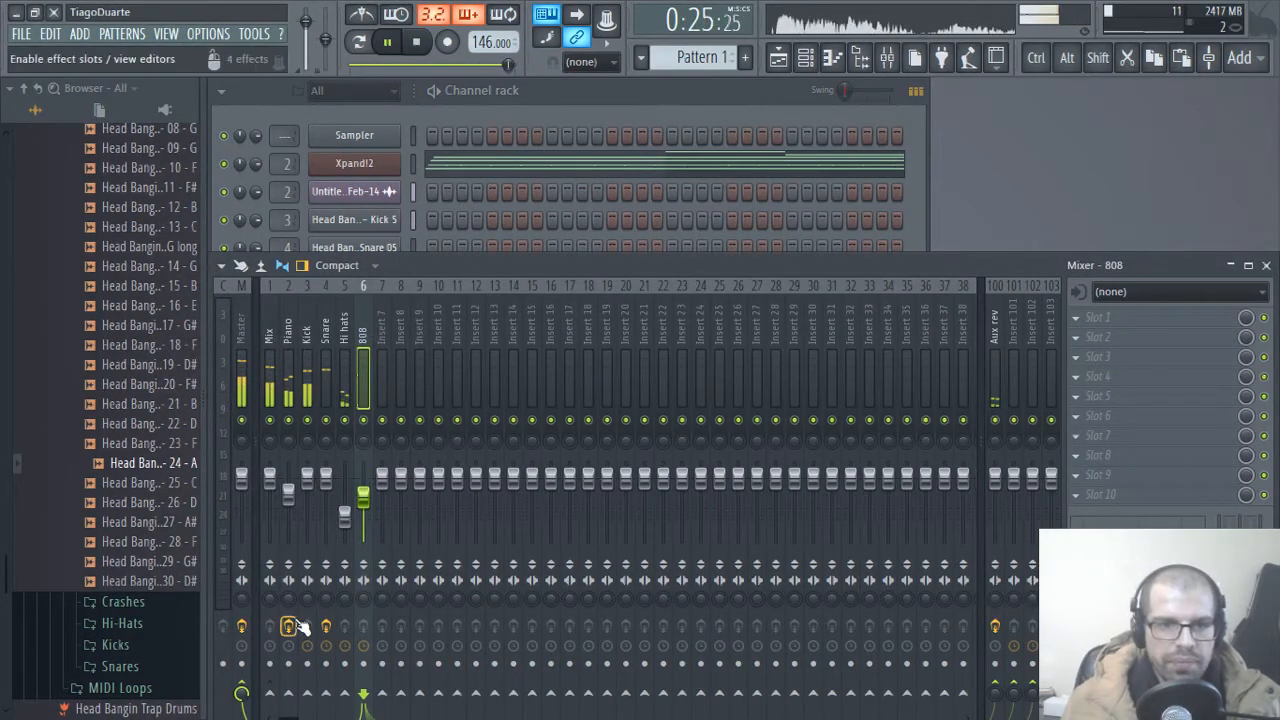
right_click(272, 692)
left_click(322, 652)
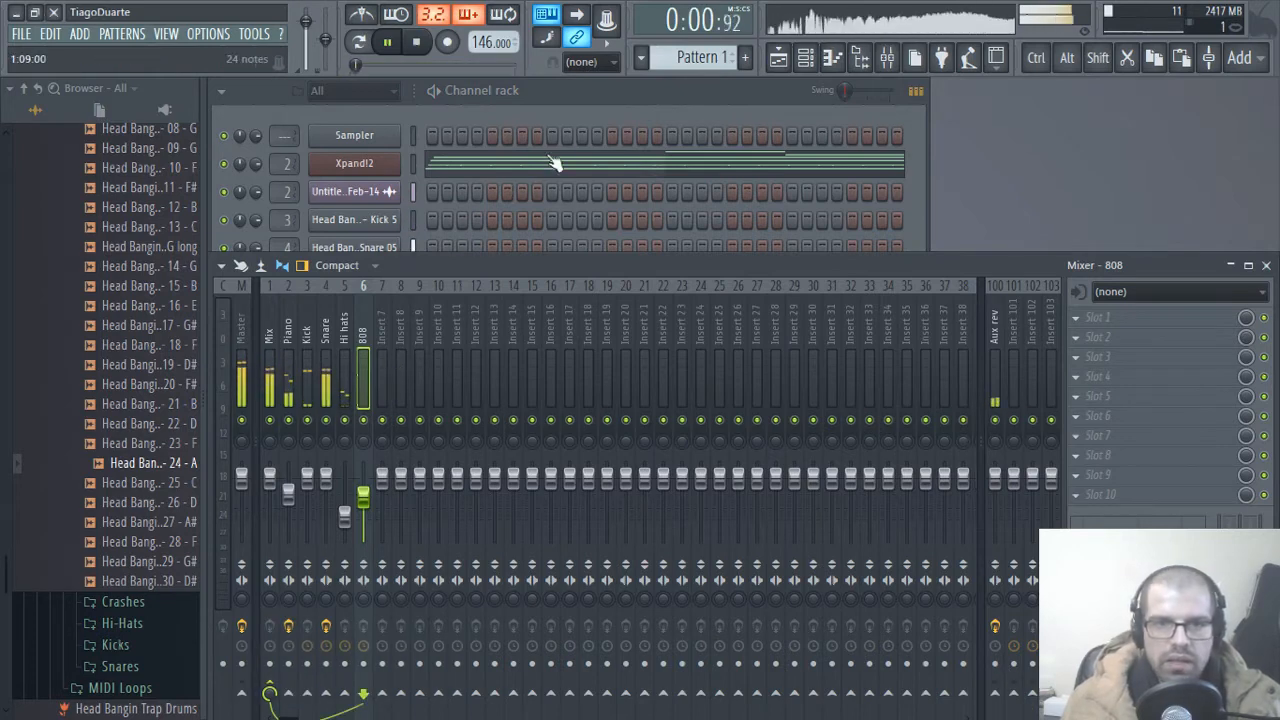
Step: Return to the channel rack, keep Pattern 1 selected and mute the Xpand!2 channel
left_click(634, 96)
scroll(693, 57, "down", 1)
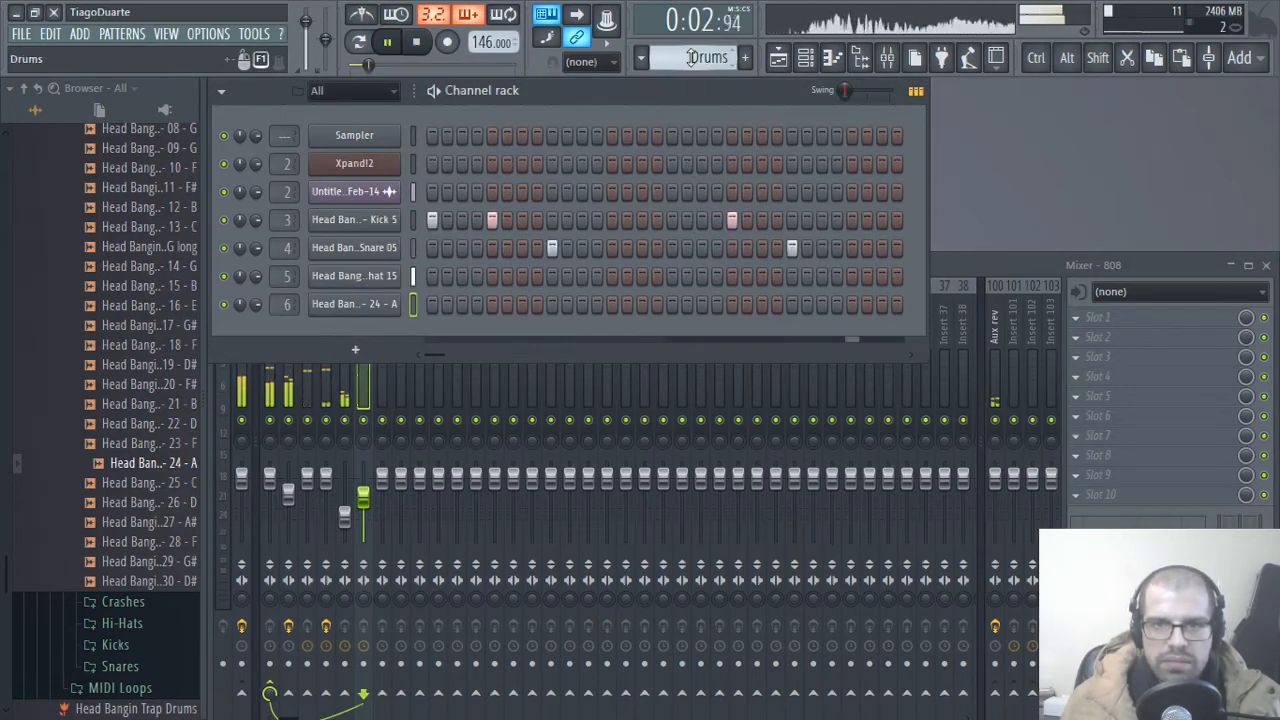
scroll(692, 57, "down", 2)
scroll(692, 57, "down", 1)
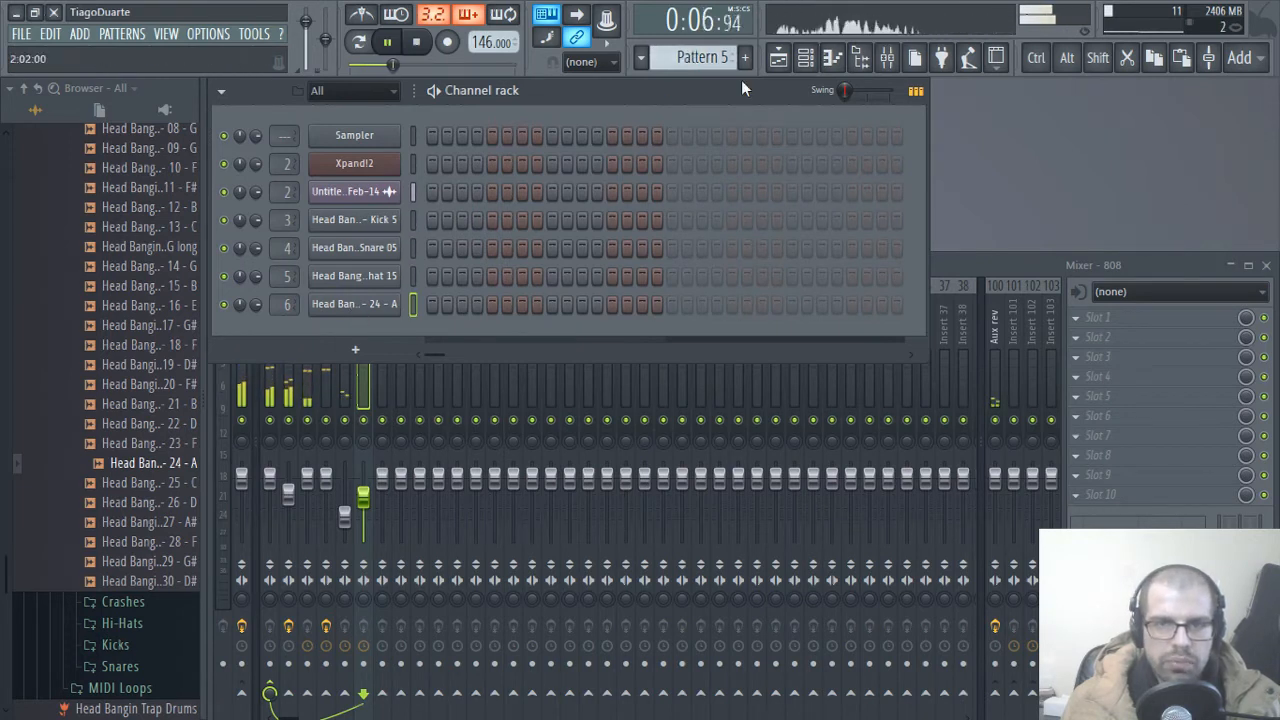
scroll(692, 57, "up", 3)
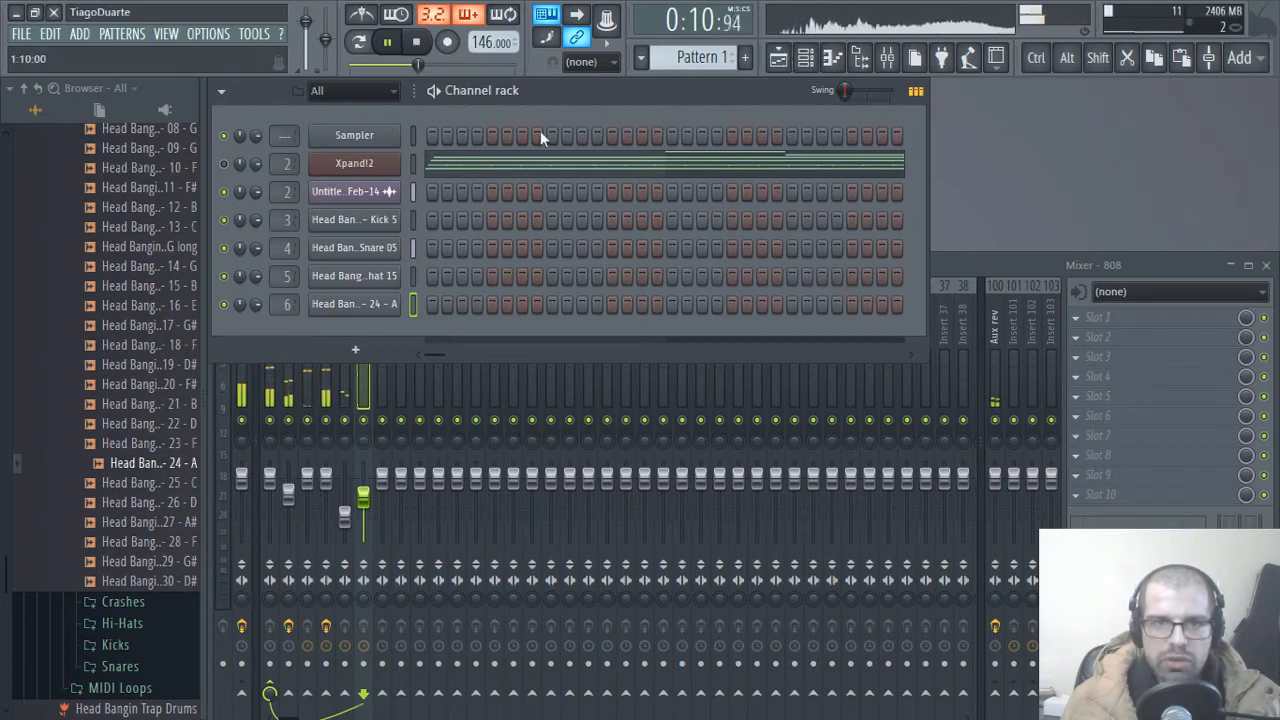
Step: Place two Pattern 1 clips end to end on playlist Track 4, starting at bars 1 and 9
left_click(779, 58)
left_click(500, 663)
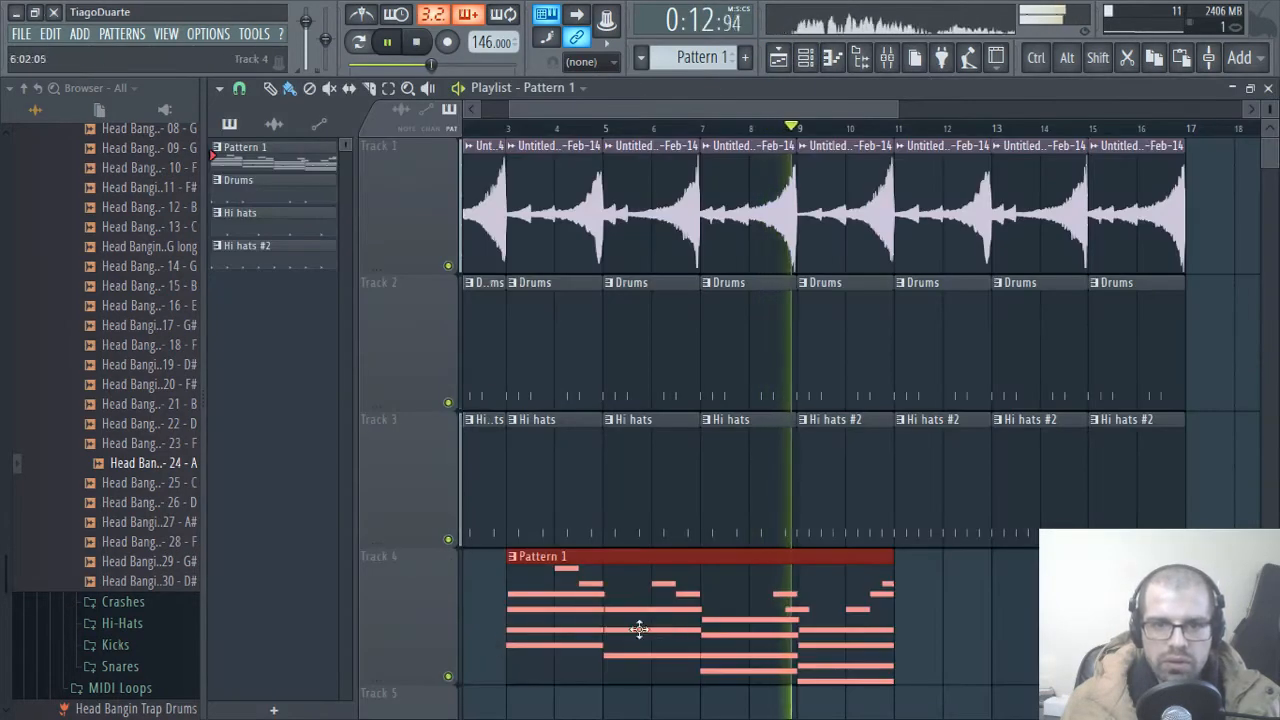
left_click(825, 676)
left_click_drag(826, 658, 1130, 504)
scroll(889, 563, "down", 2)
left_click_drag(882, 574, 850, 714)
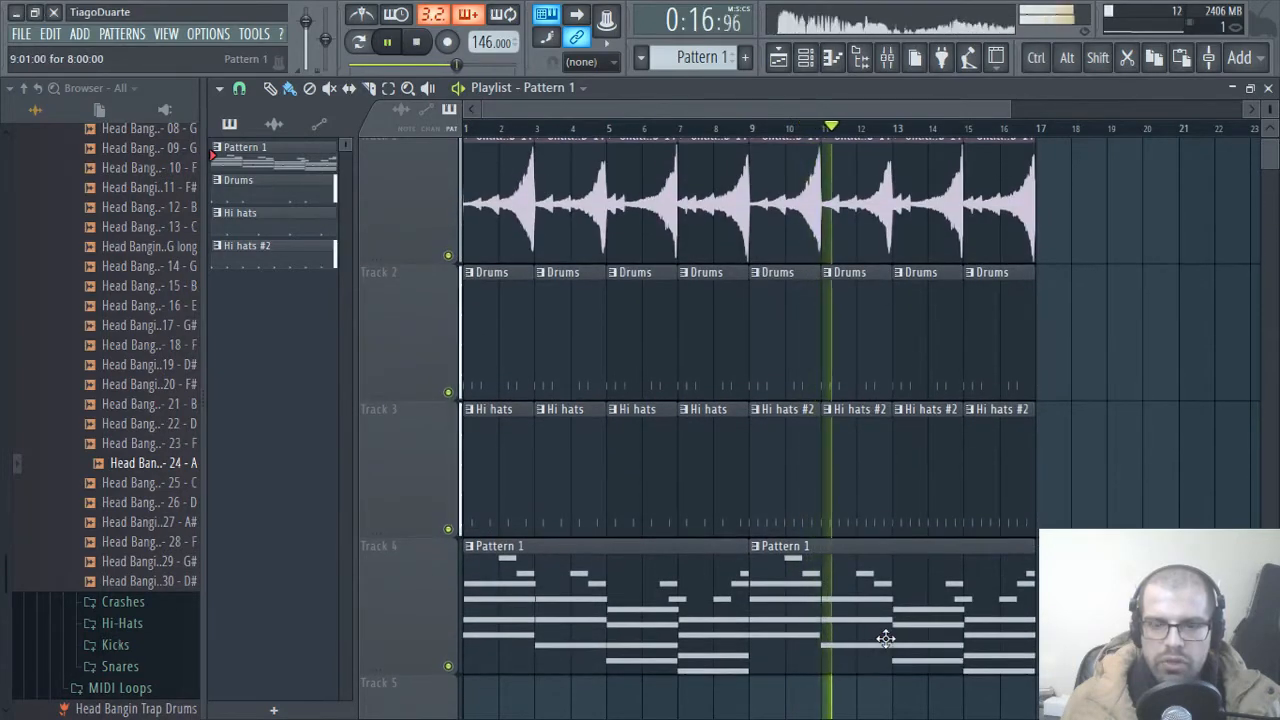
Step: Open the 808 channel's piano roll in Pattern 1 and draw a half-bar F#5 note at the start of bar 1
left_click(1268, 89)
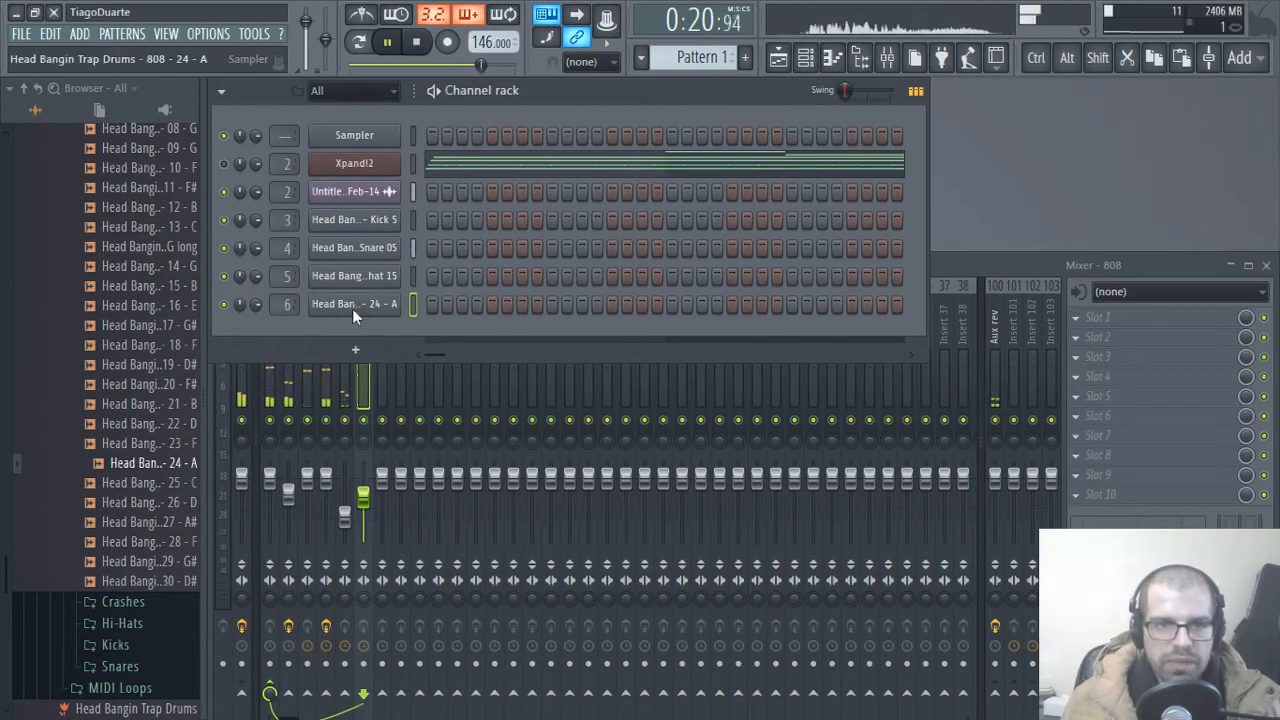
right_click(395, 302)
left_click(420, 306)
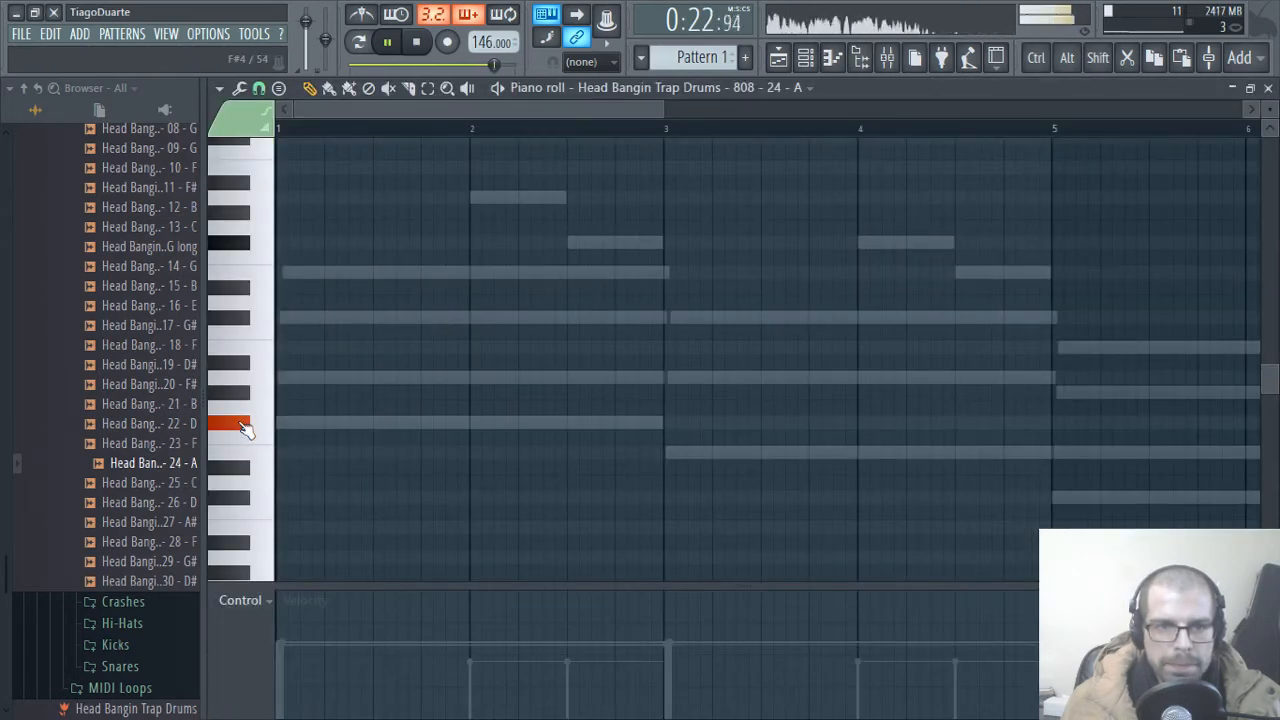
left_click(329, 246)
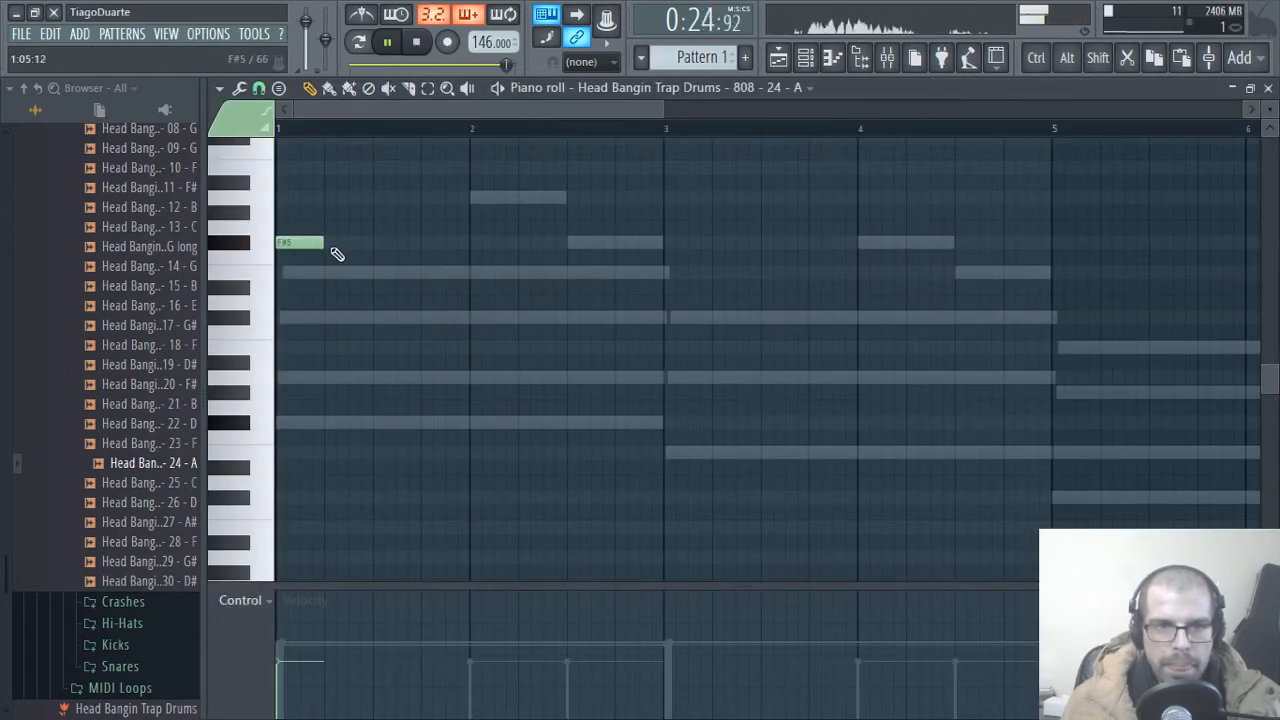
scroll(480, 463, "up", 4)
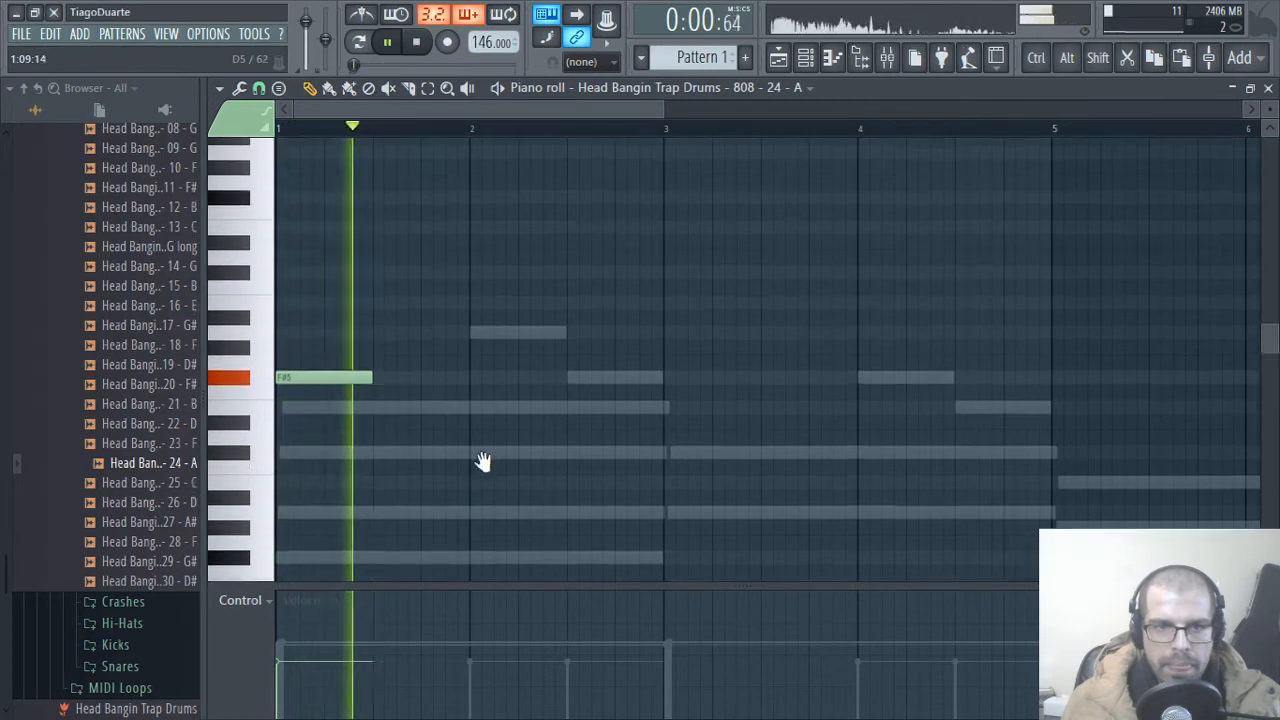
Step: Add a second half-bar 808 note at the middle of bar 1 and move it down to F#5
key("space")
key("space")
left_click(377, 367)
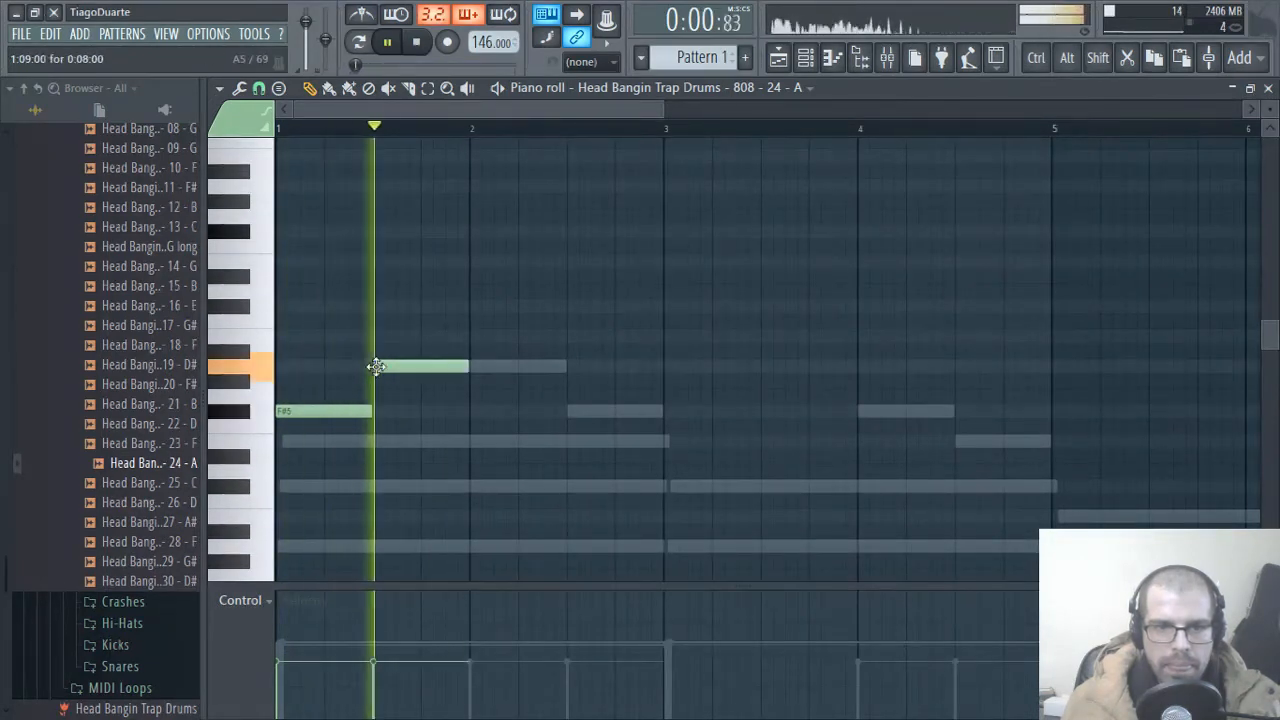
key("space")
left_click_drag(421, 371, 422, 425)
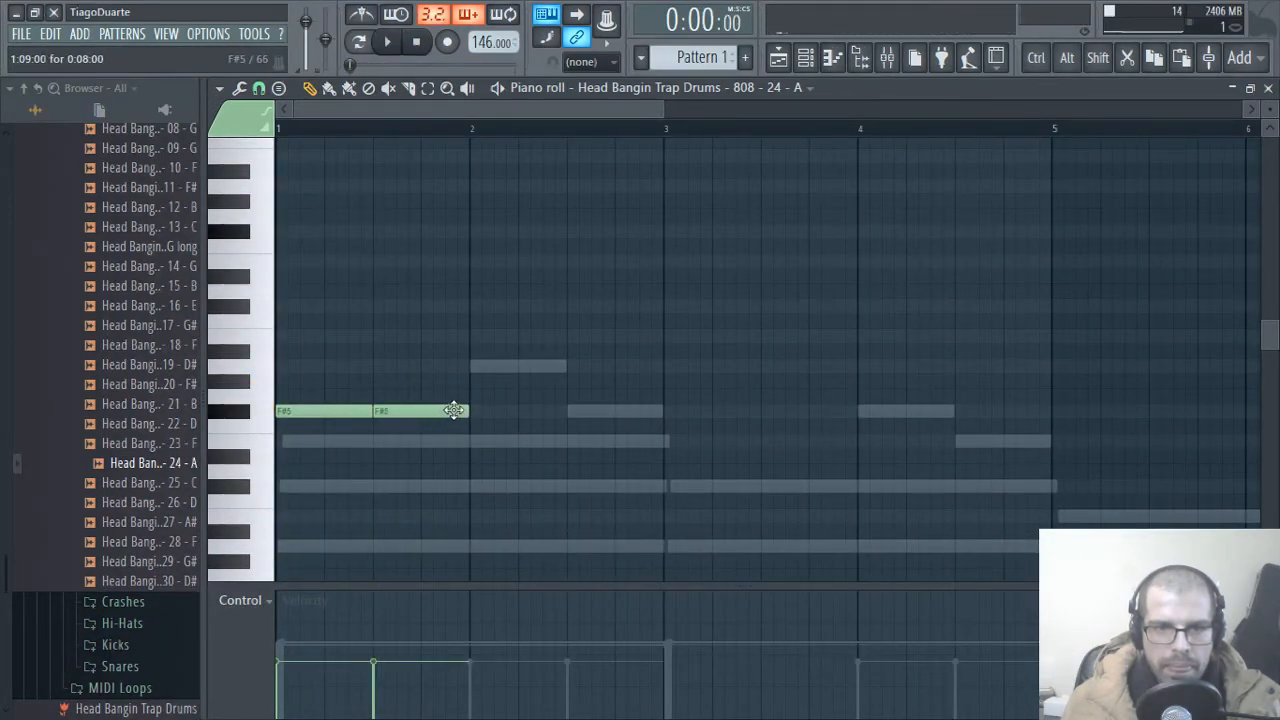
Step: Shorten the first F#5 808 note in bar 1 to one beat, move the second to beat 2, and play the pattern back
key("space")
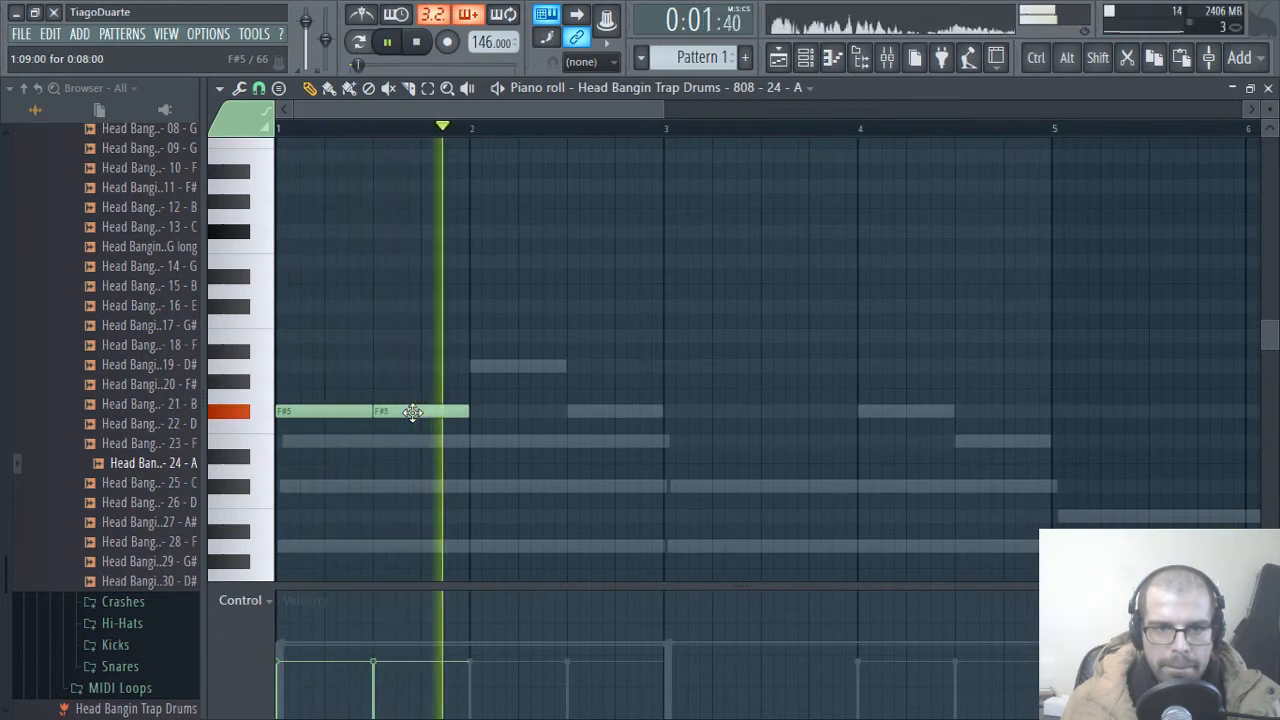
left_click_drag(415, 412, 368, 418)
key("space")
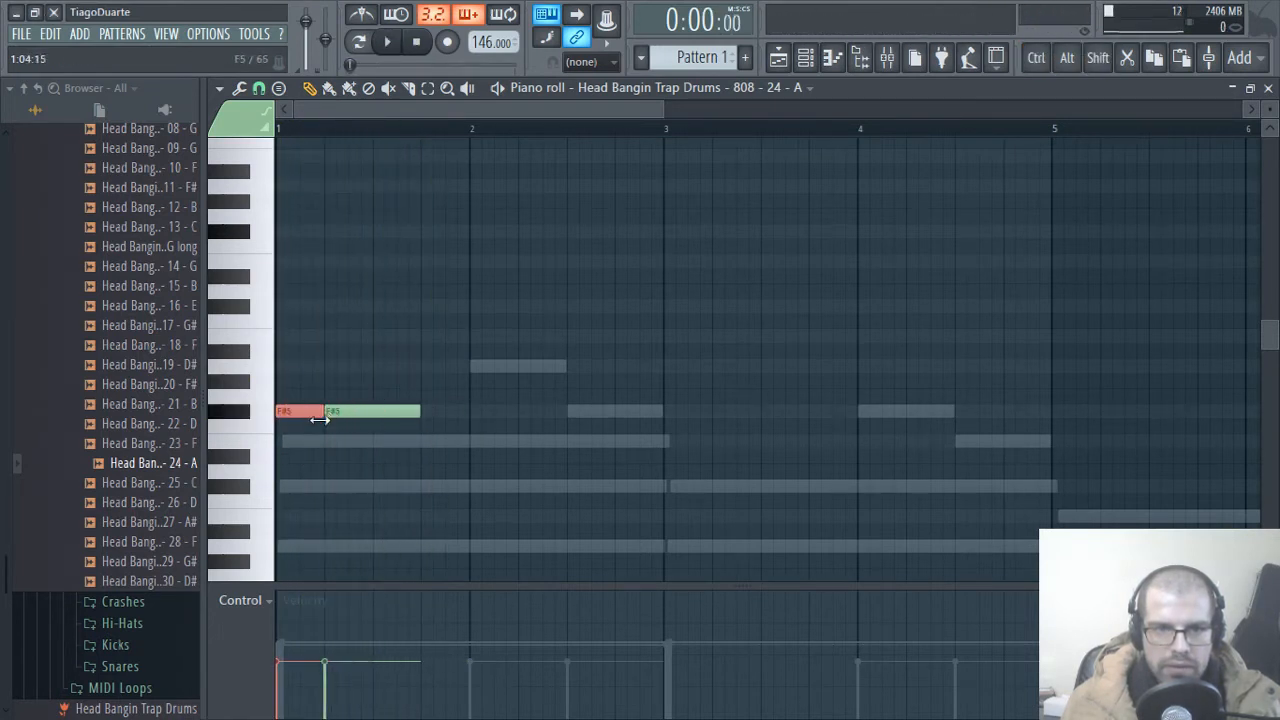
key("space")
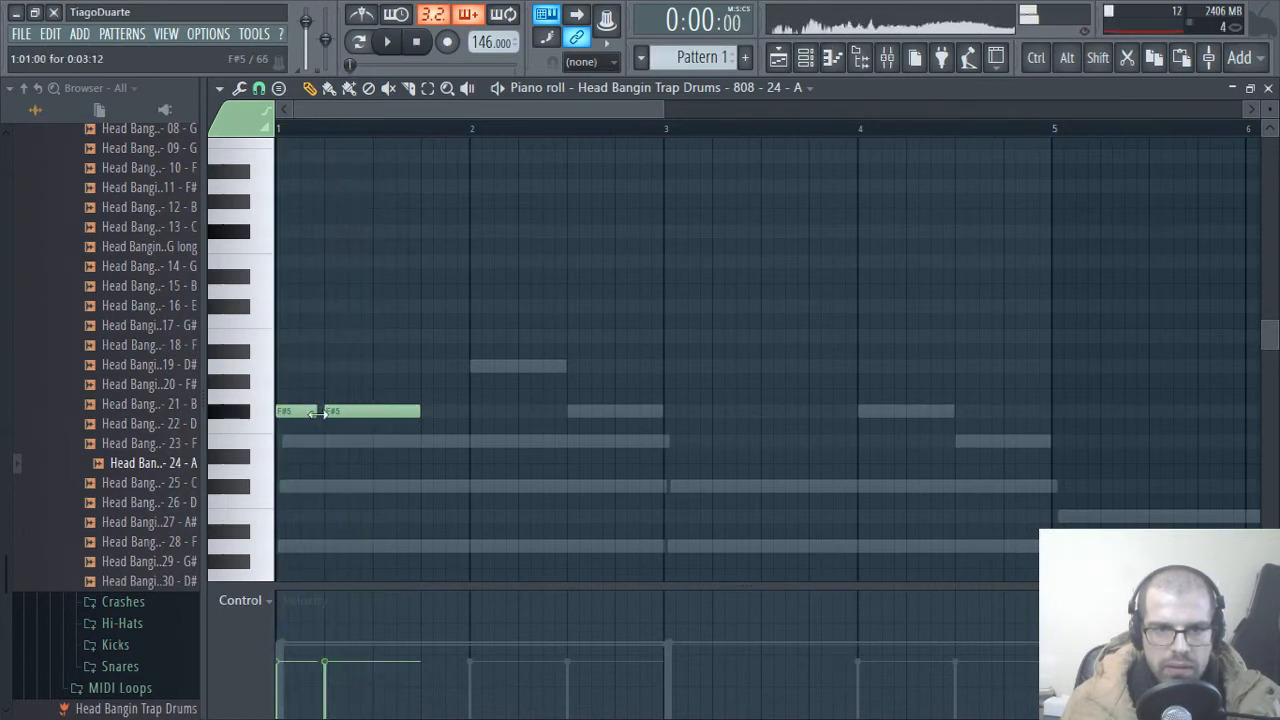
key("space")
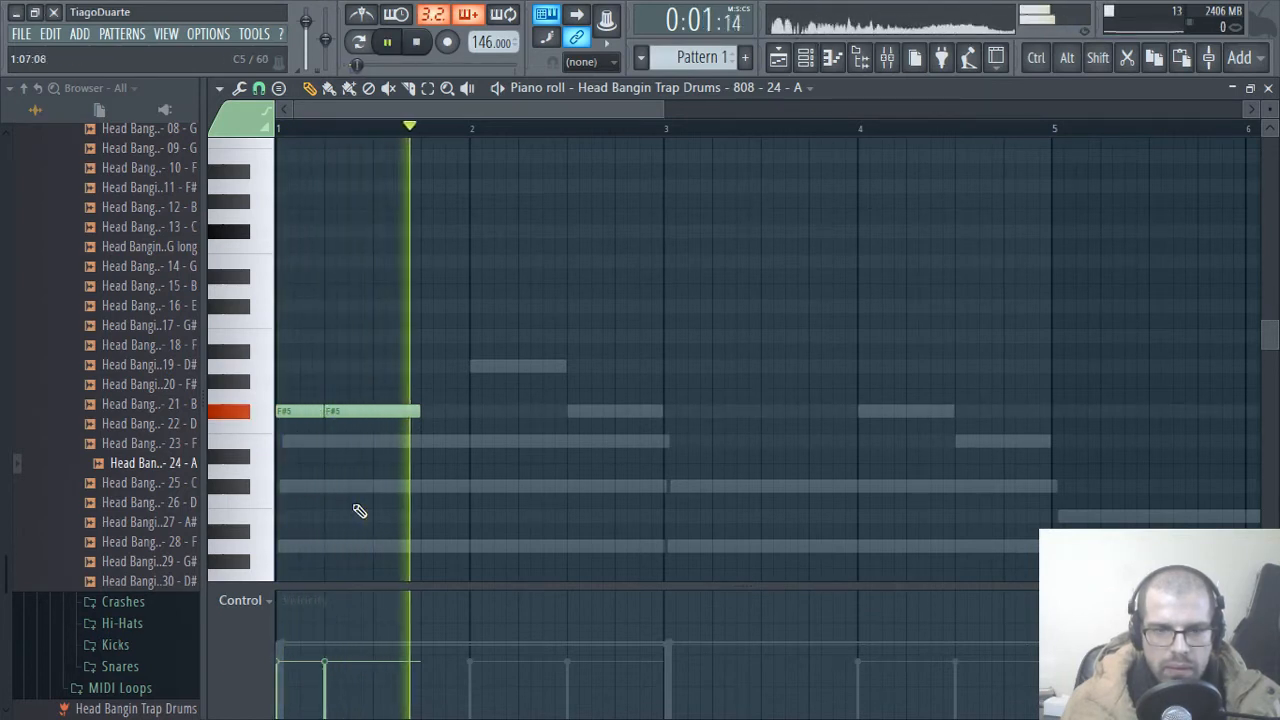
key("space")
Step: Add a one-beat A5 note on beat 2 of bar 2, extend the second F#5 to meet it, and audition the line
left_click(520, 366)
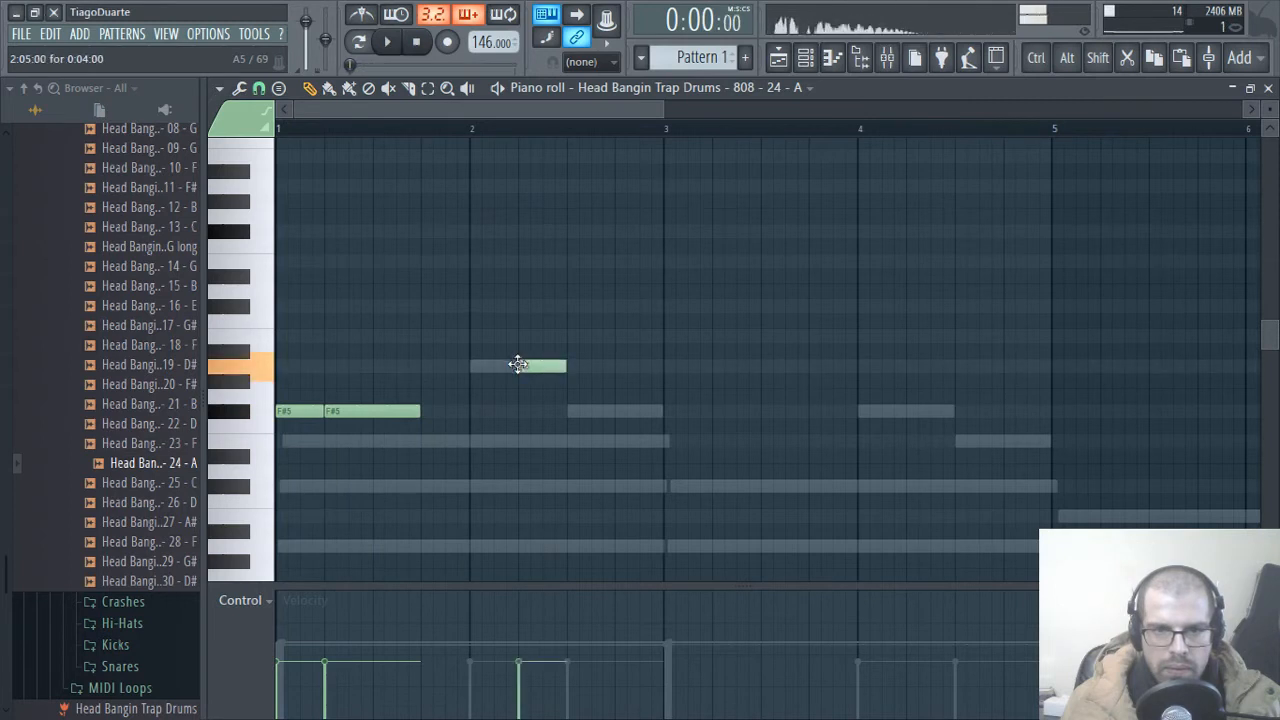
left_click_drag(540, 367, 528, 367)
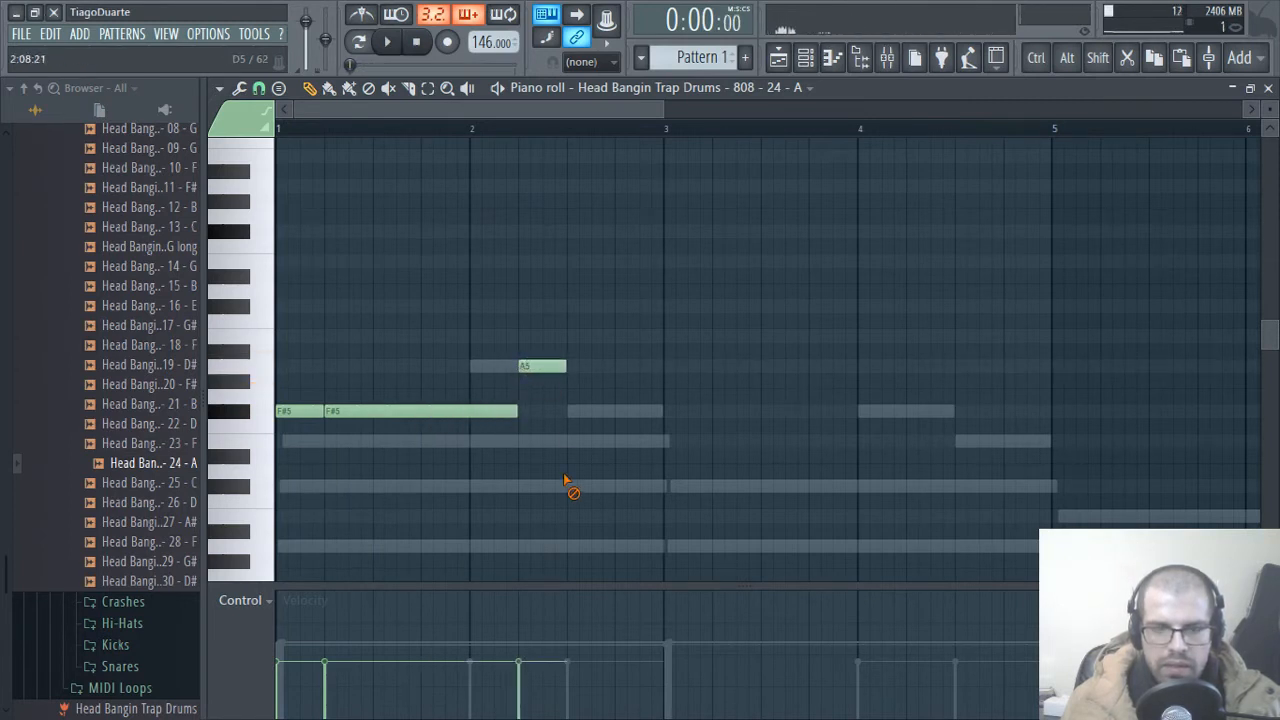
key("space")
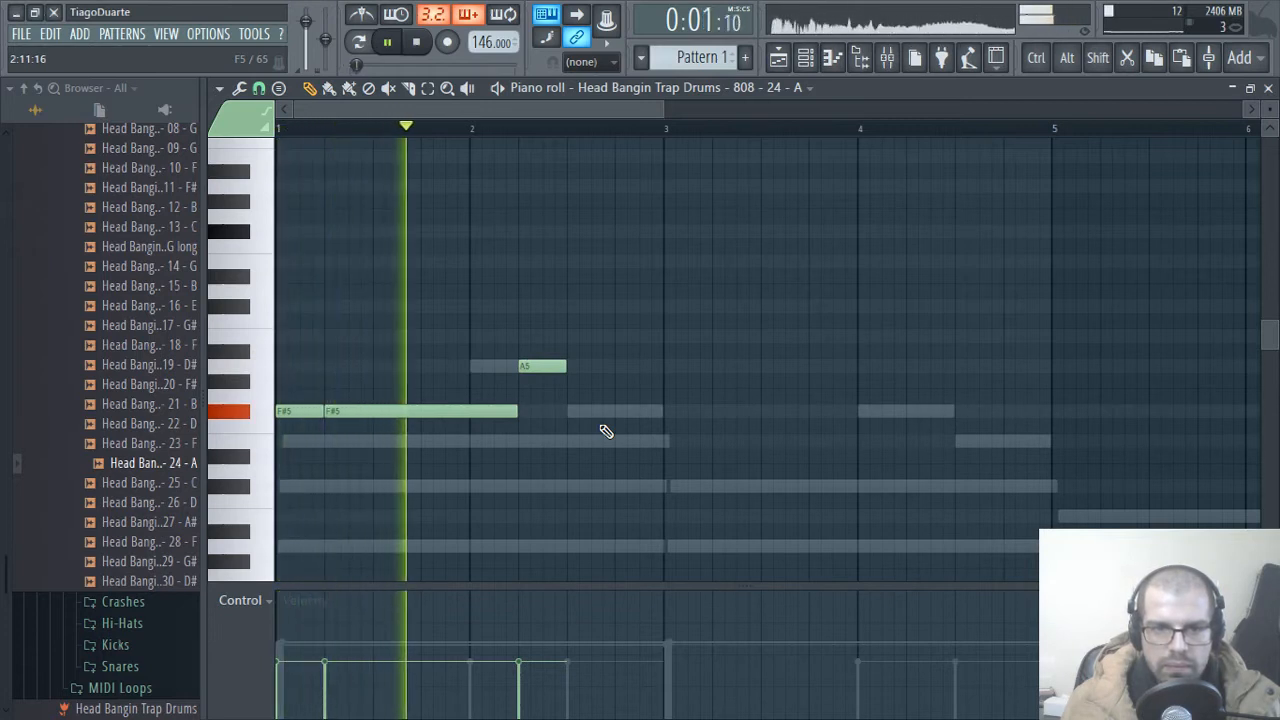
key("space")
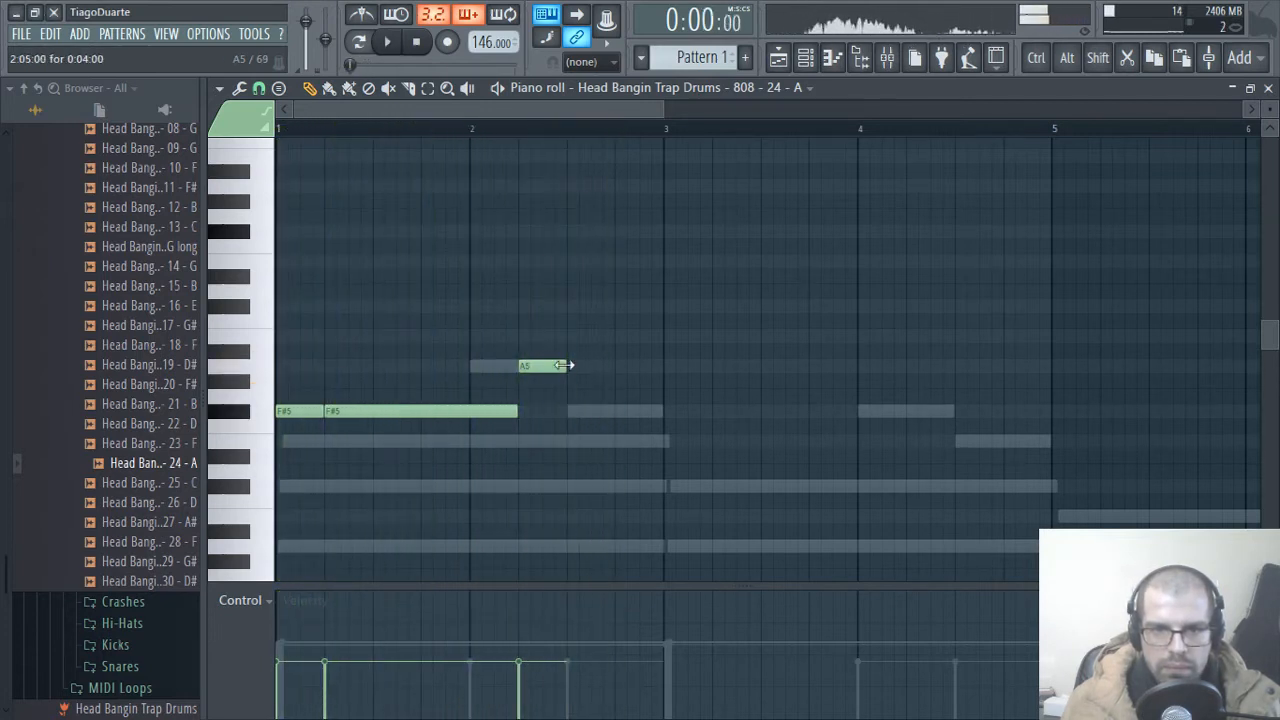
Step: Add one-beat 808 notes on beats 3 and 4 of bar 2, at F#5 and E5
left_click(567, 413)
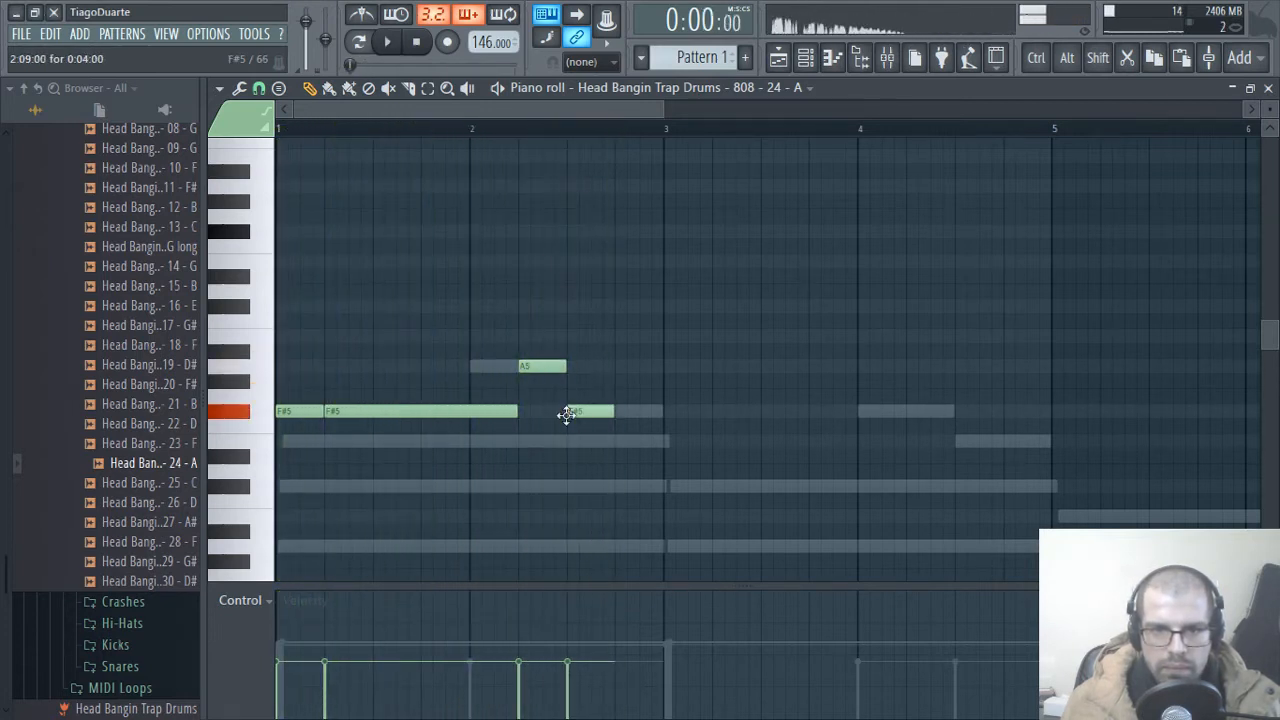
left_click(617, 442)
scroll(675, 503, "down", 3)
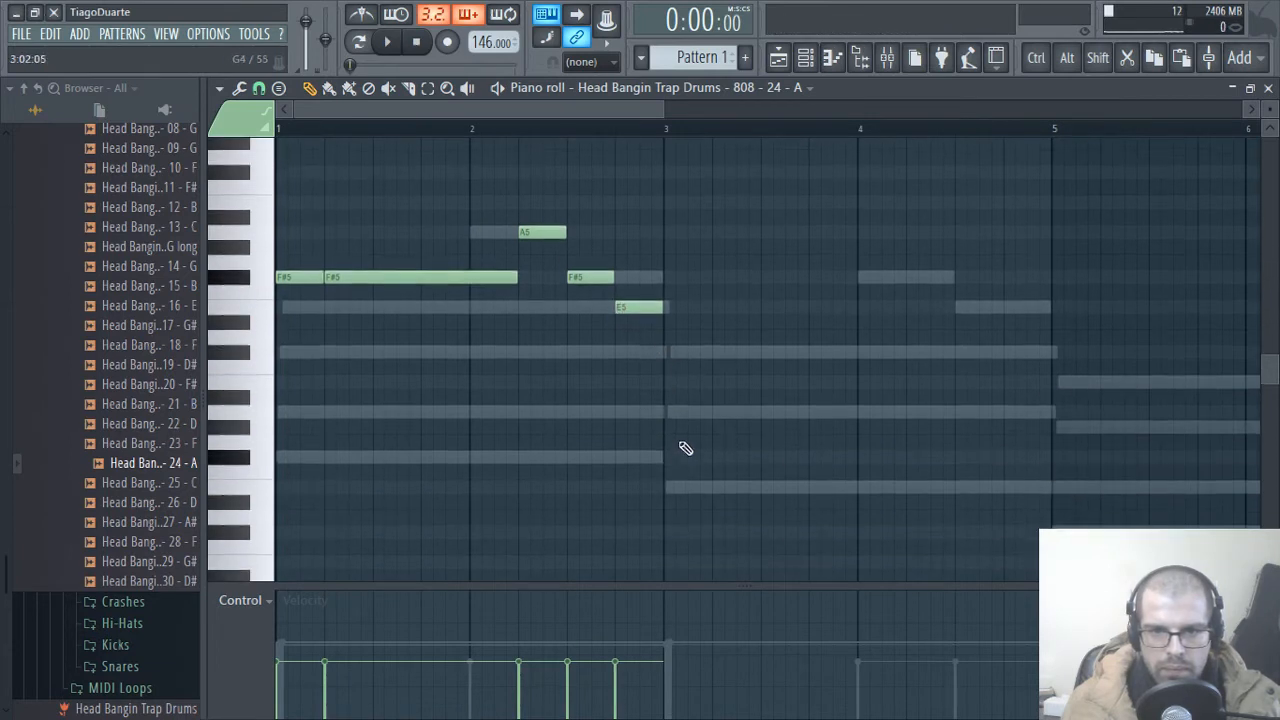
Step: Place E5 notes in bar 3, one beat long on beat 1 and one bar long from beat 2, and lower bar 2's last note to C#5
left_click(659, 488)
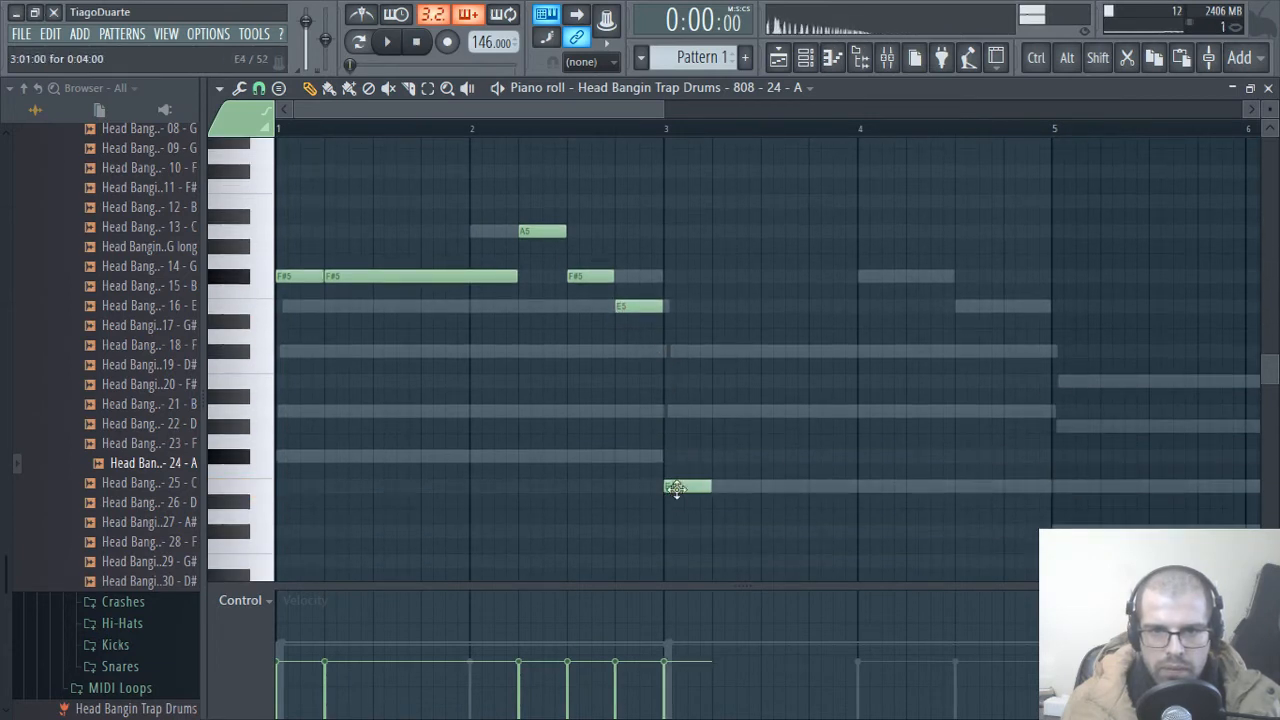
left_click_drag(676, 488, 628, 355)
left_click_drag(735, 292, 880, 312)
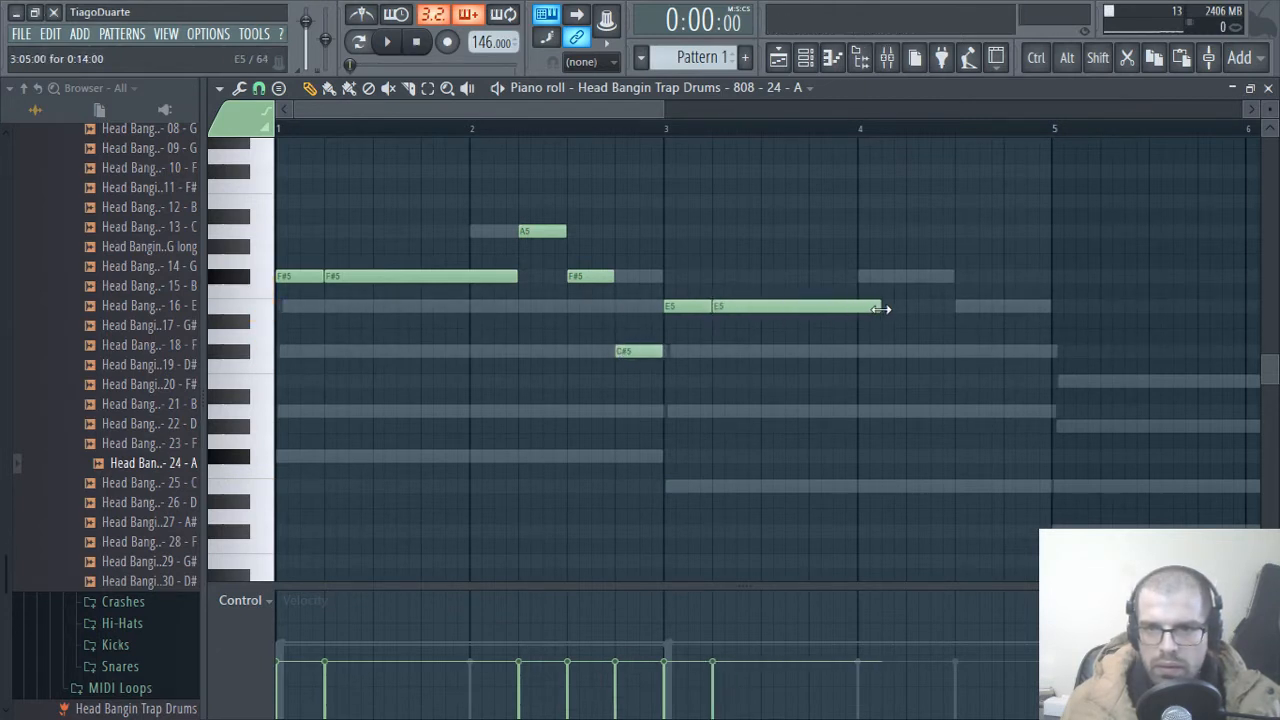
Step: Add a one-beat F#5 note on beat 2 of bar 4 and a one-beat E5 note on beat 3
left_click(910, 276)
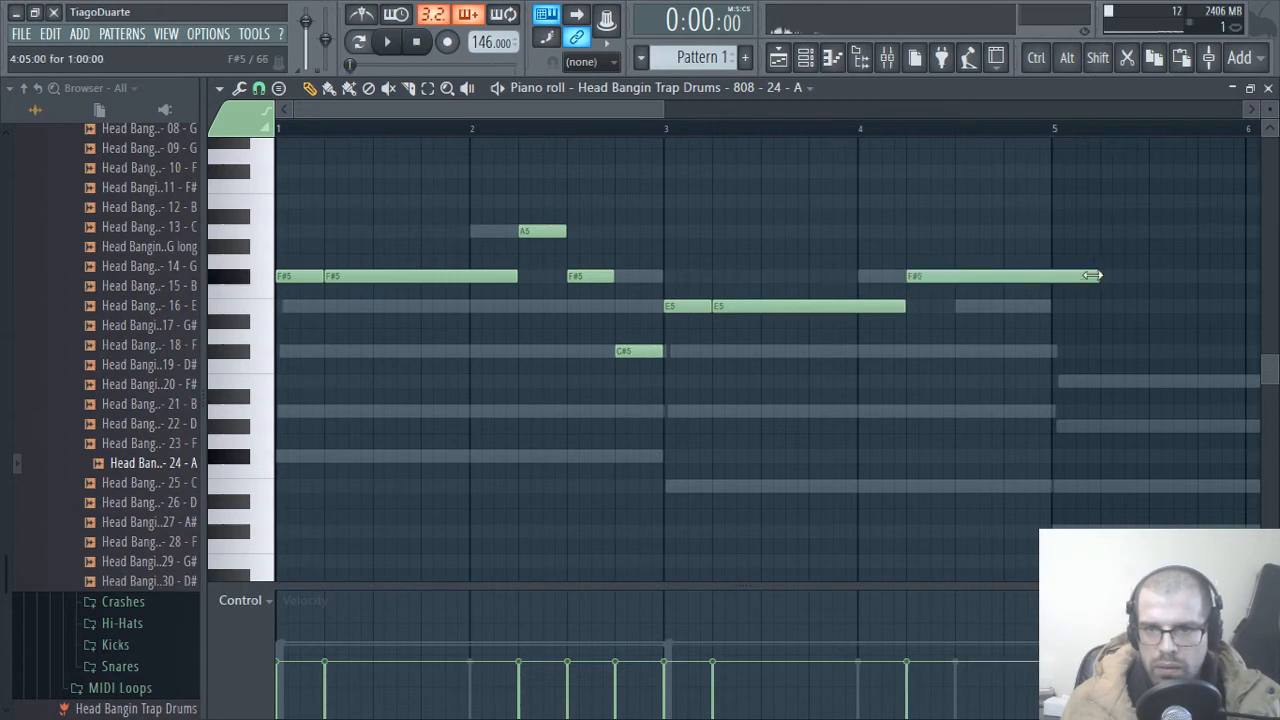
left_click_drag(1095, 274, 934, 278)
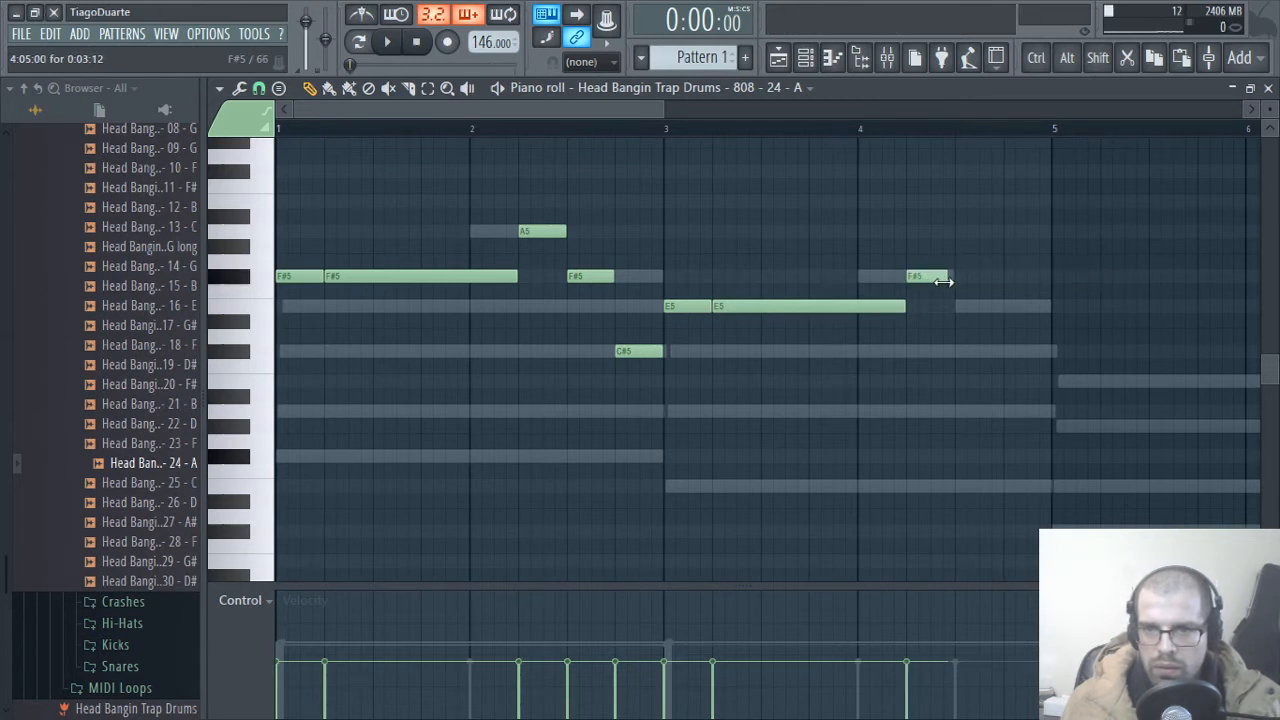
left_click(952, 306)
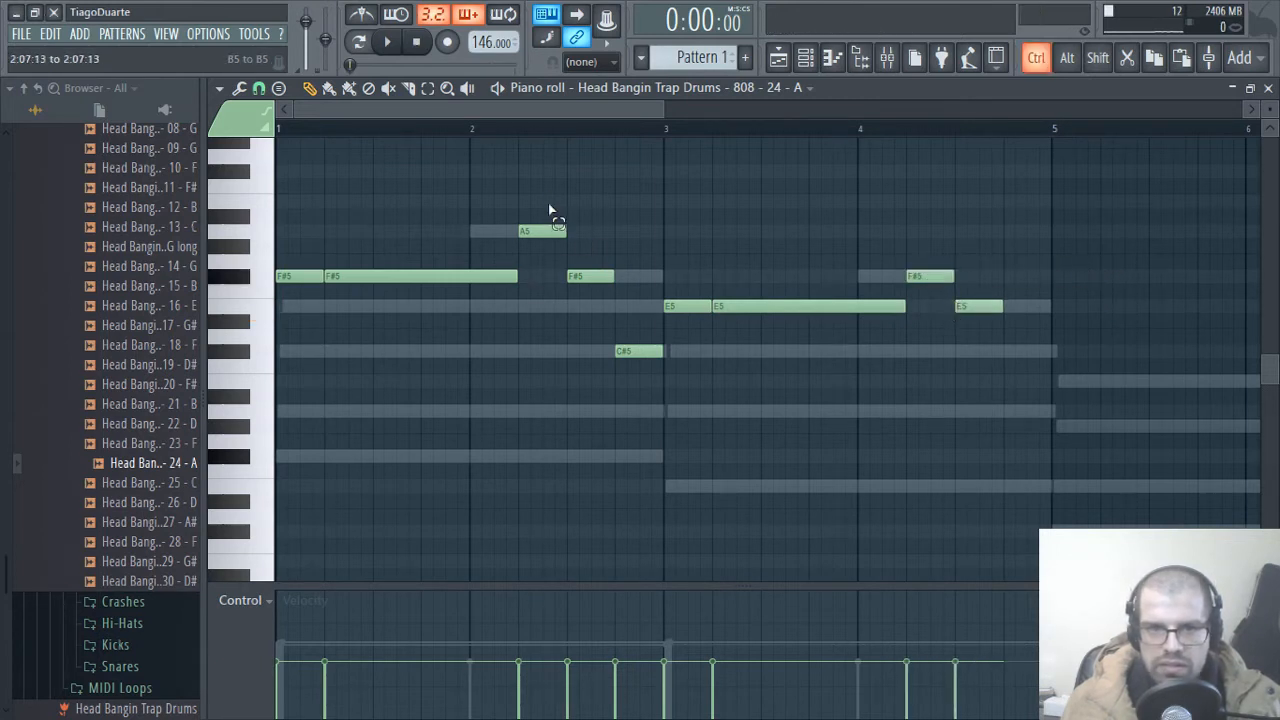
left_click_drag(550, 200, 648, 402)
left_click(655, 461, "ctrl")
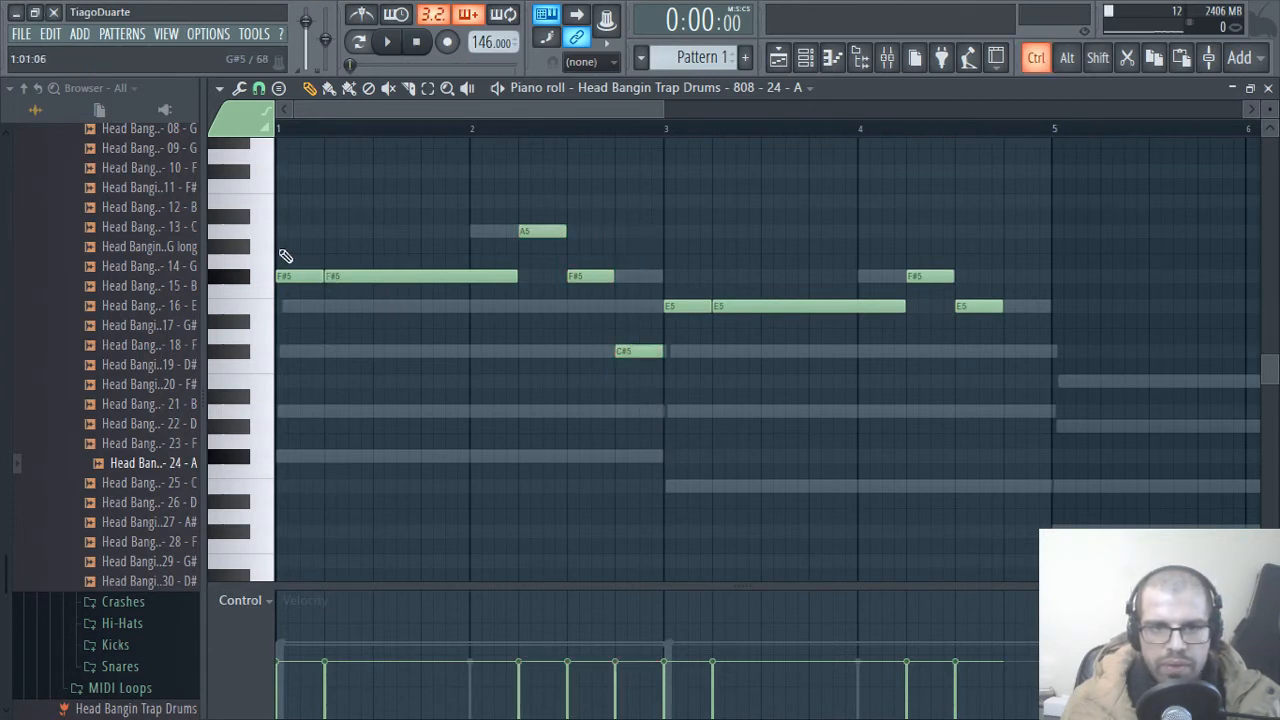
left_click_drag(280, 250, 422, 340)
right_click(422, 386)
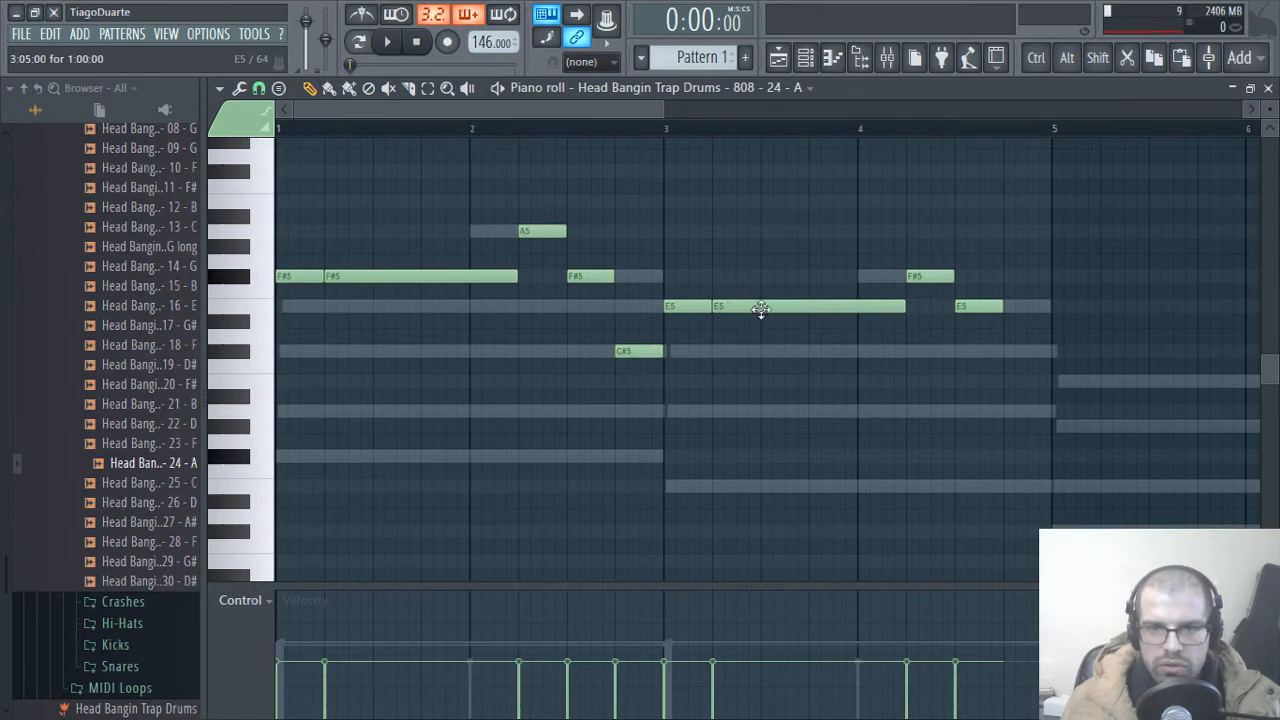
Step: Place a one-beat B4 note on beat 4 of bar 4 and a one-beat C#5 note at the start of bar 5
left_click_drag(838, 389, 689, 447)
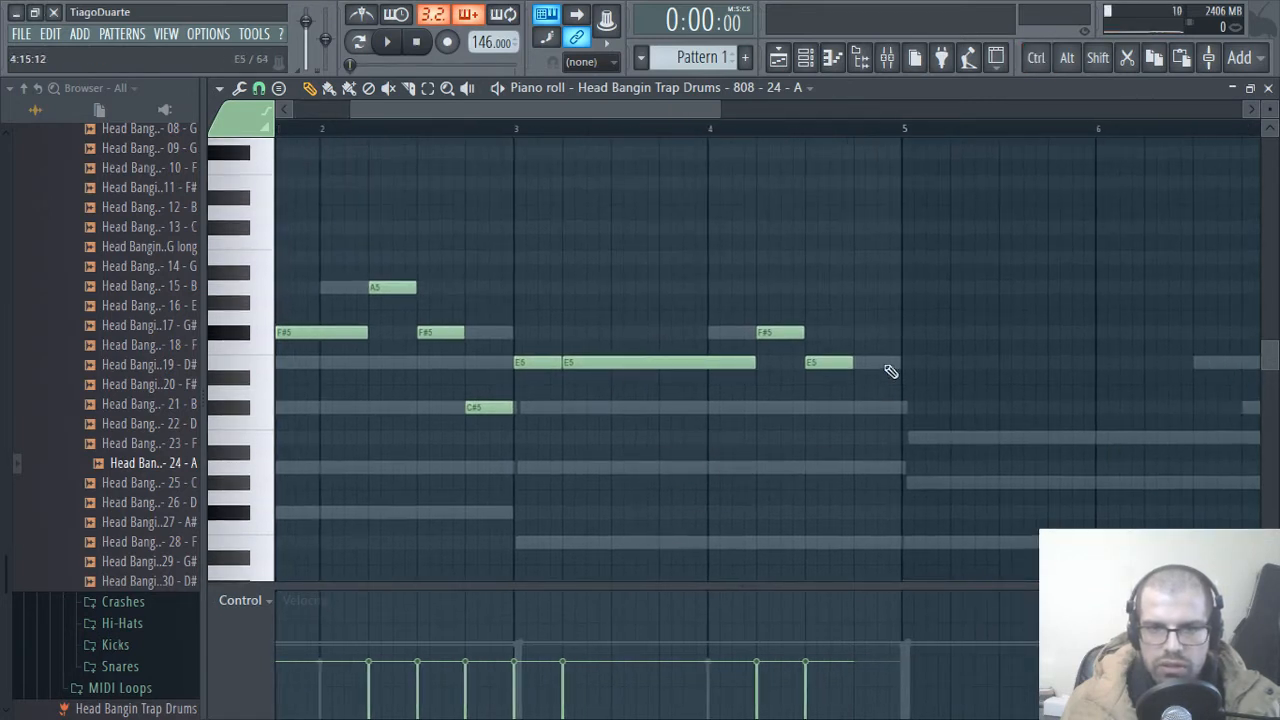
left_click(866, 410)
scroll(918, 415, "down", 2)
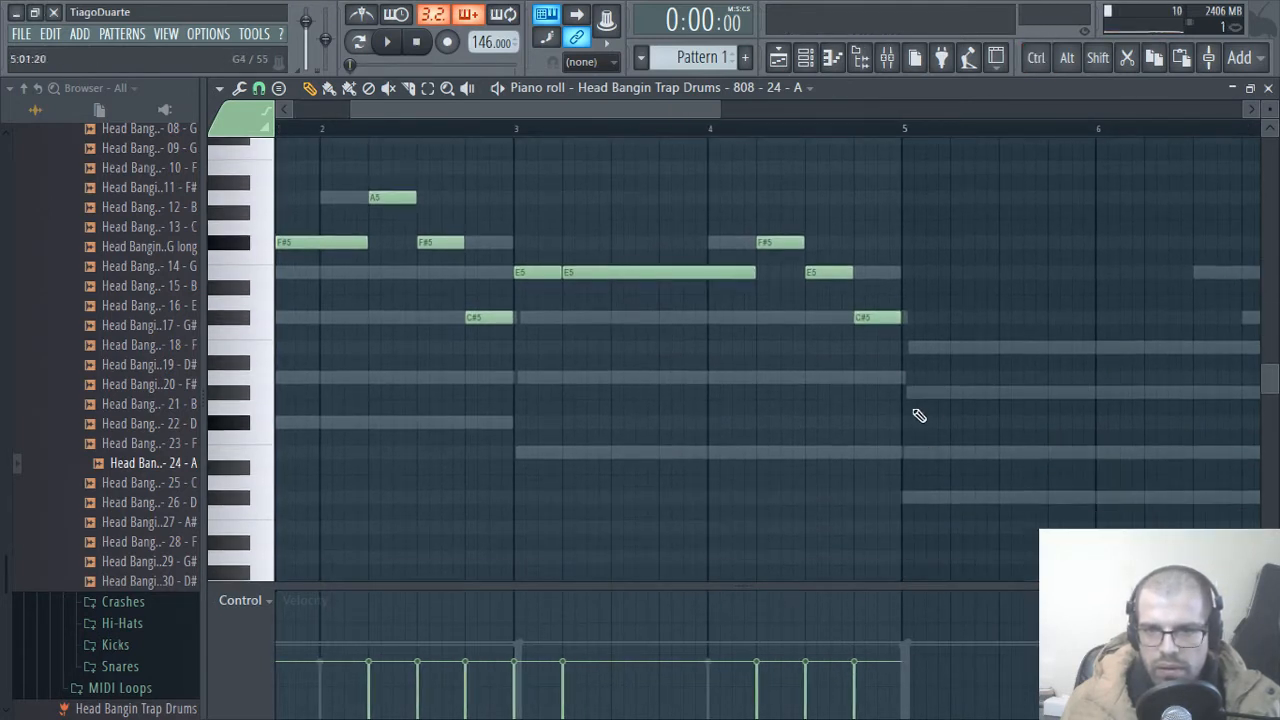
left_click(913, 506)
left_click_drag(920, 502, 876, 348)
key("space")
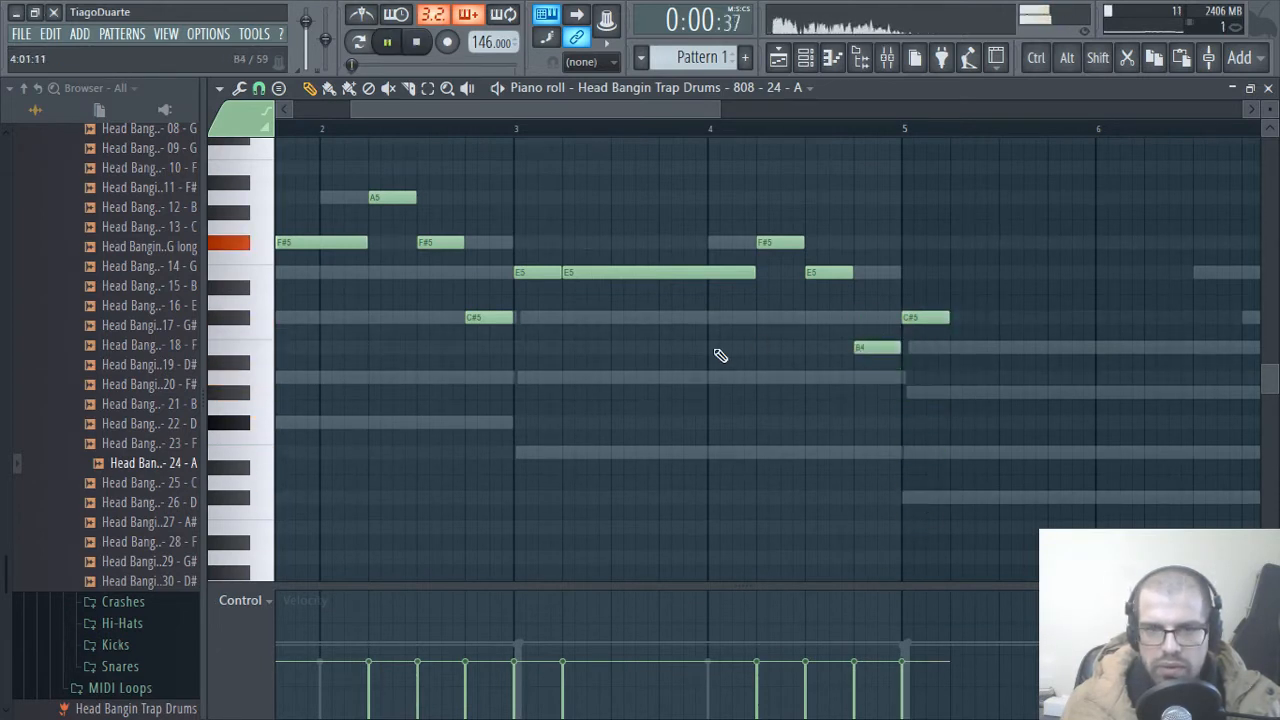
Step: Add a second C#5 note directly after the first in bar 5, one bar long from beat 2
scroll(740, 390, "up", 3)
left_click(767, 424)
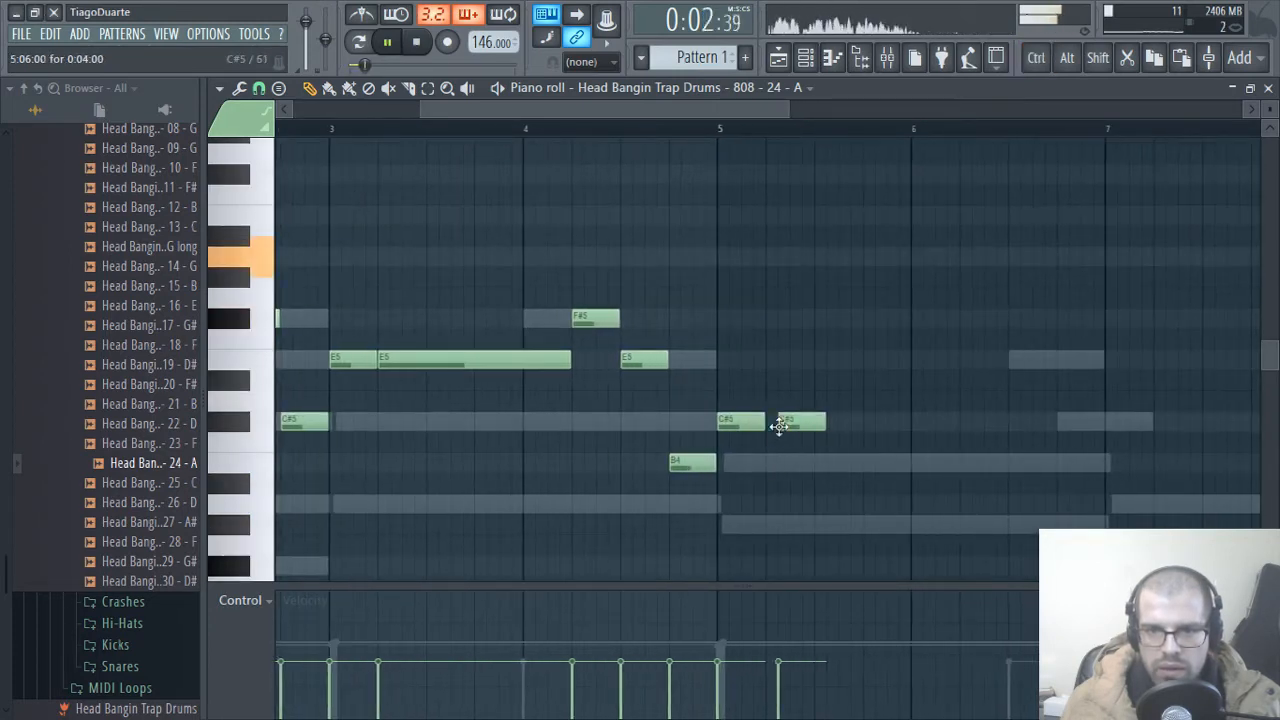
left_click_drag(813, 424, 1006, 443)
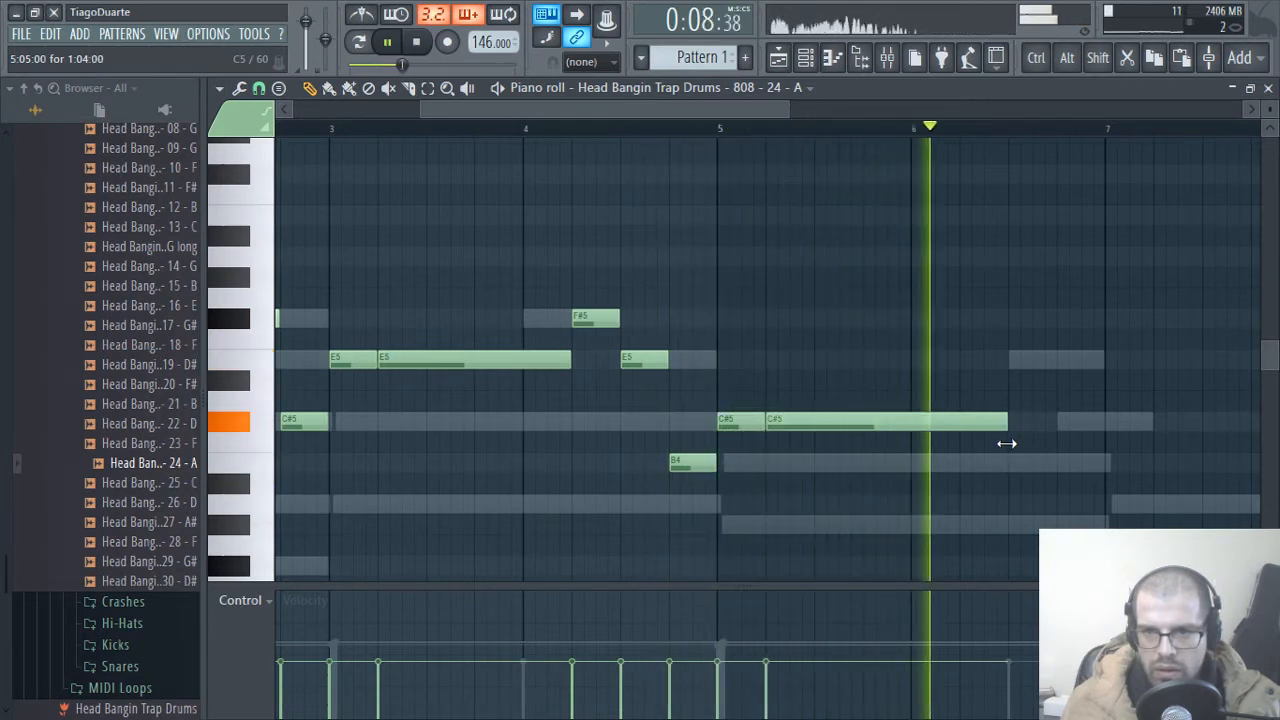
left_click_drag(1008, 423, 959, 425)
key("space")
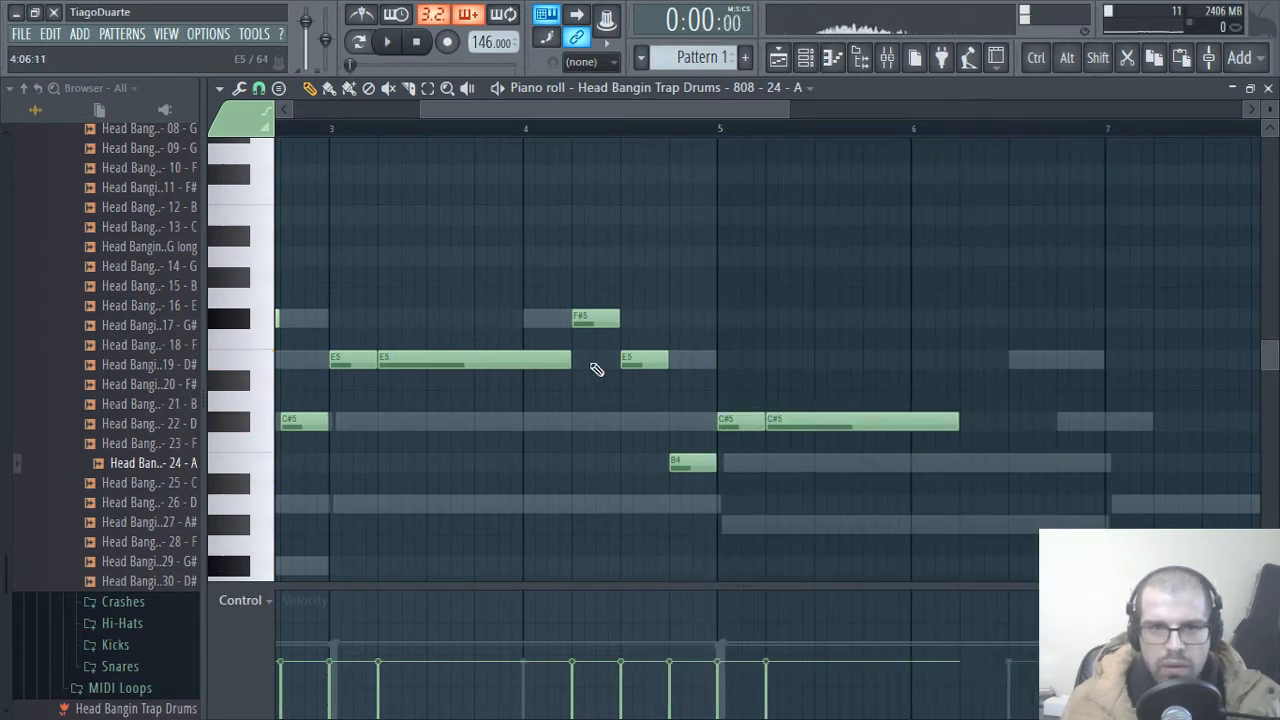
Step: During playback, add a two-beat E5 note from beat 2 of bar 6 and a one-beat C#5 note on beat 4
key("space")
left_click_drag(542, 112, 420, 112)
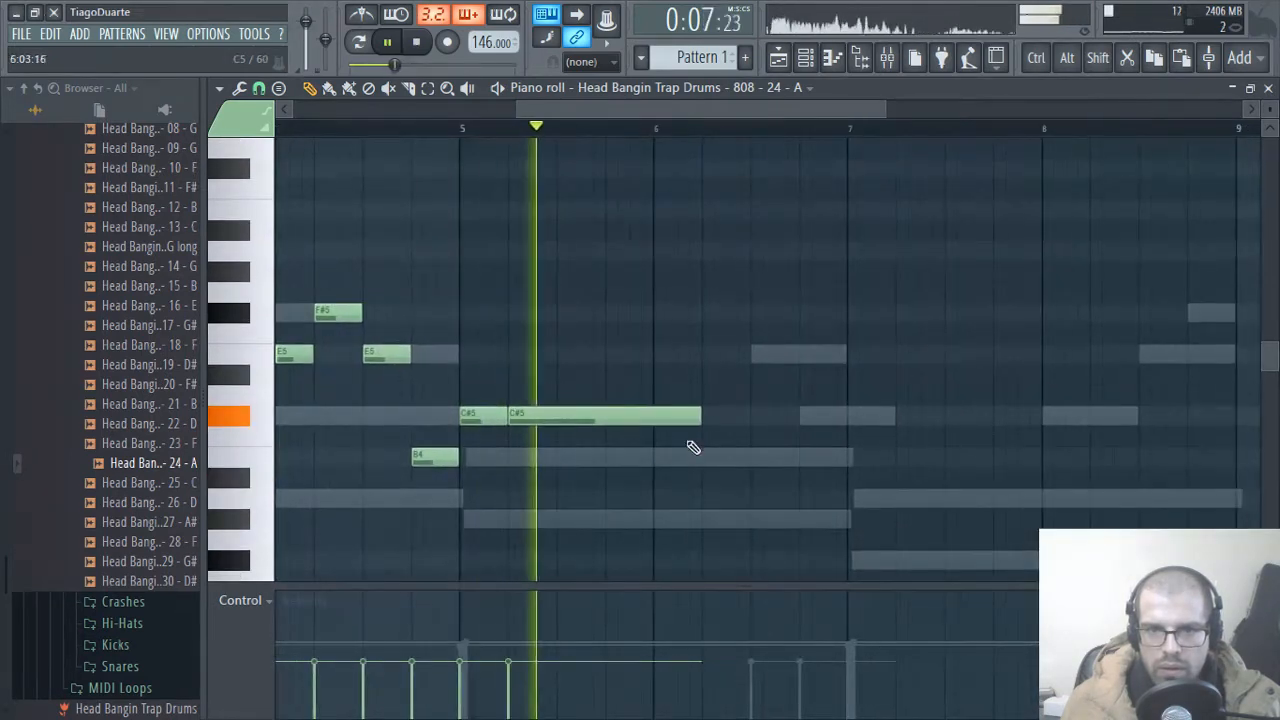
left_click(712, 354)
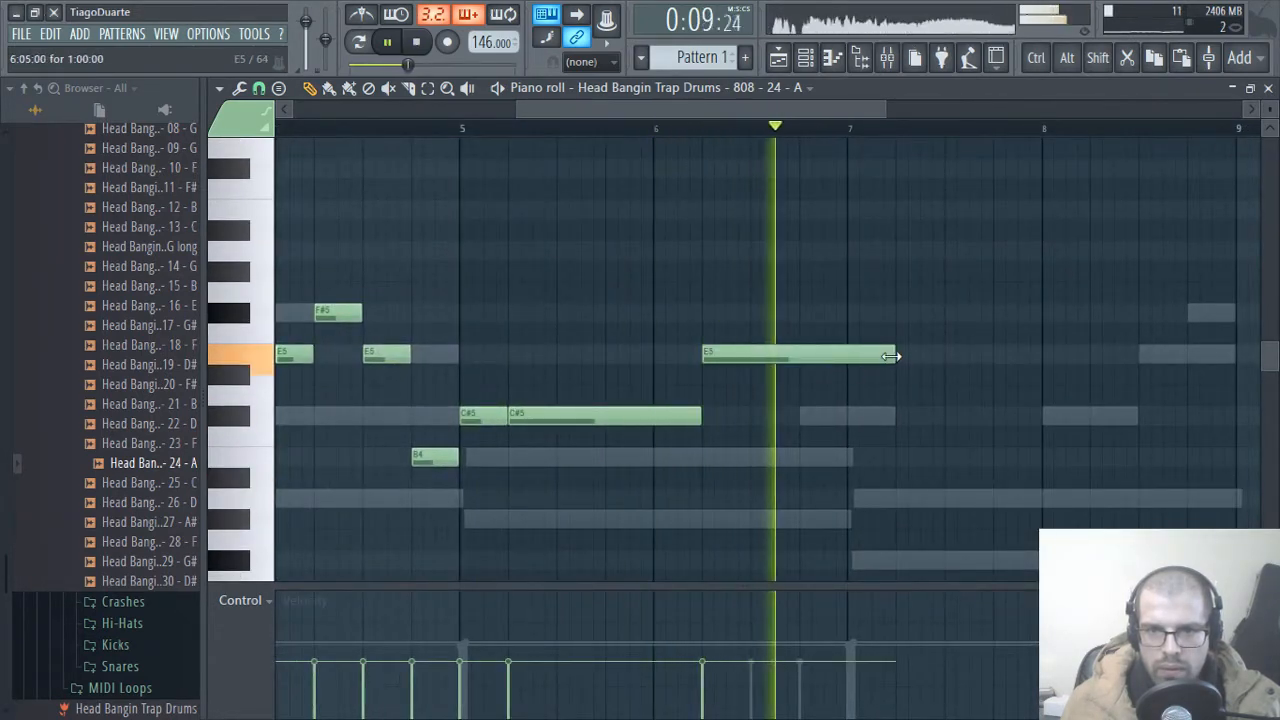
mouse_move(893, 354)
left_mouse_down()
mouse_move(733, 362)
mouse_move(750, 368)
left_mouse_up()
left_click_drag(798, 368, 796, 370)
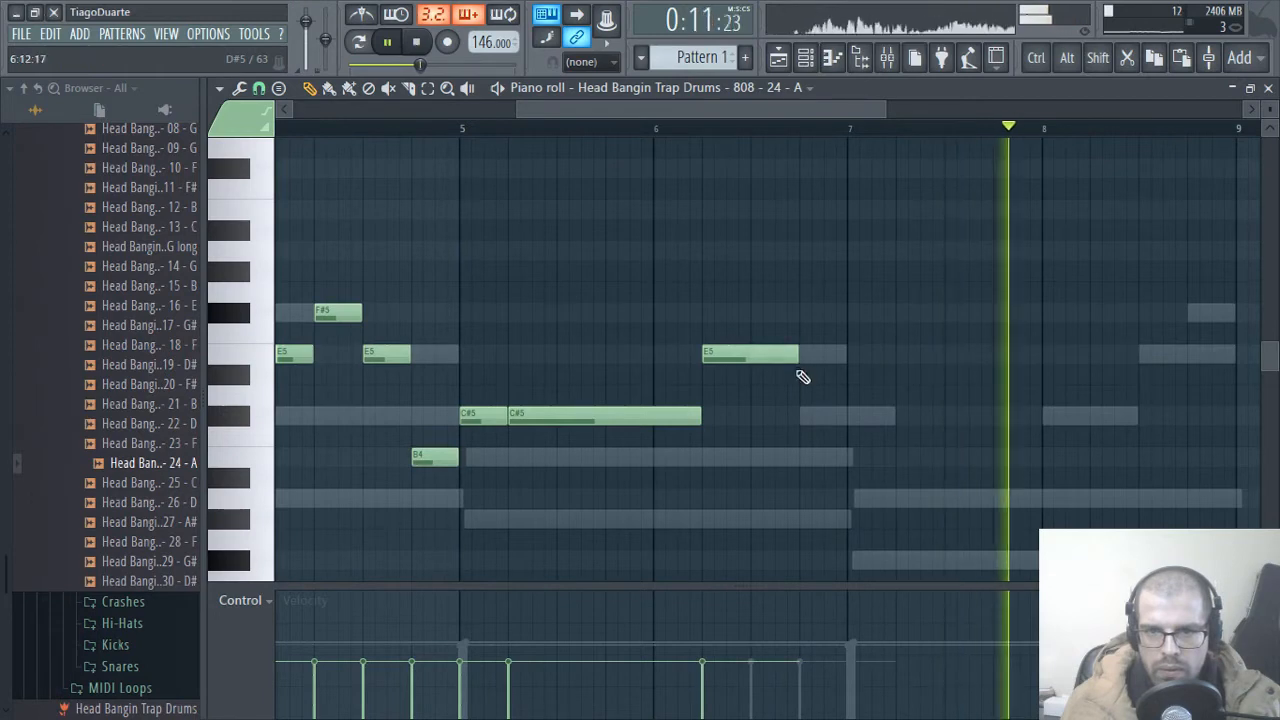
left_click(803, 414)
left_click_drag(894, 420, 846, 423)
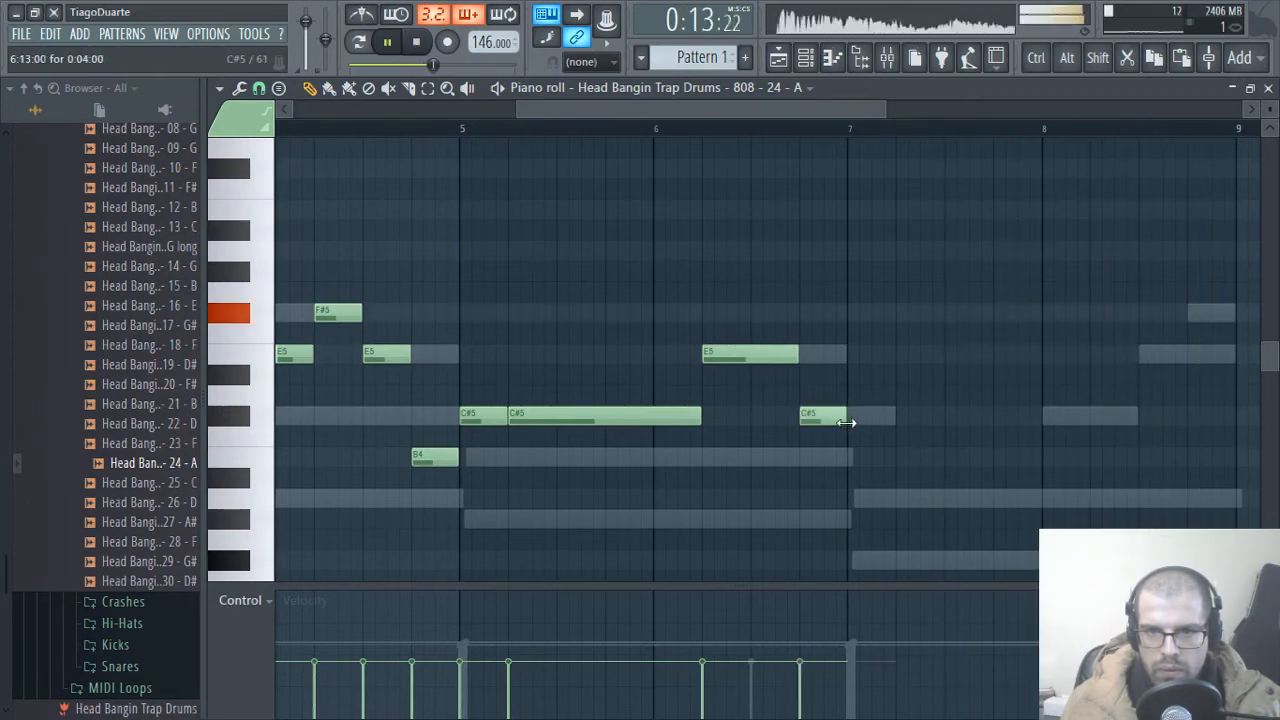
Step: Place two B4 notes in bar 7, one beat long on beat 1 and three beats long from beat 2
left_click_drag(688, 438, 774, 430)
scroll(774, 430, "down", 2)
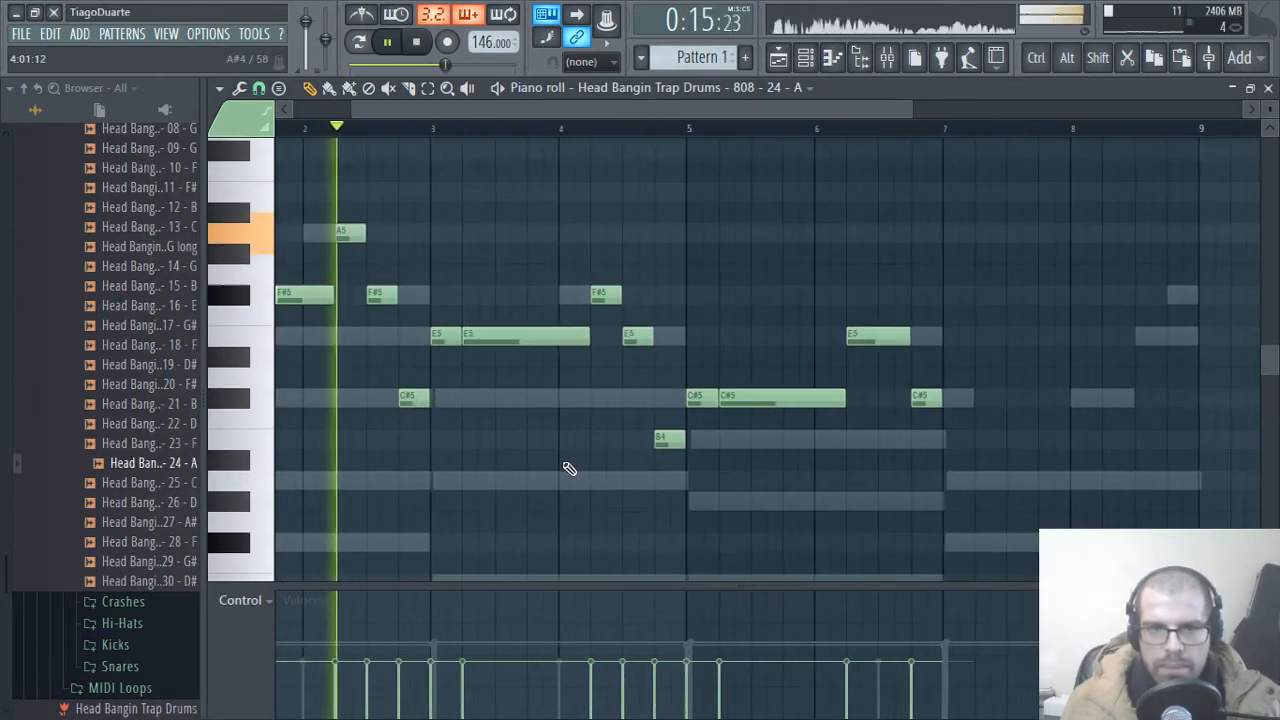
scroll(1000, 485, "down", 3)
left_click(955, 501)
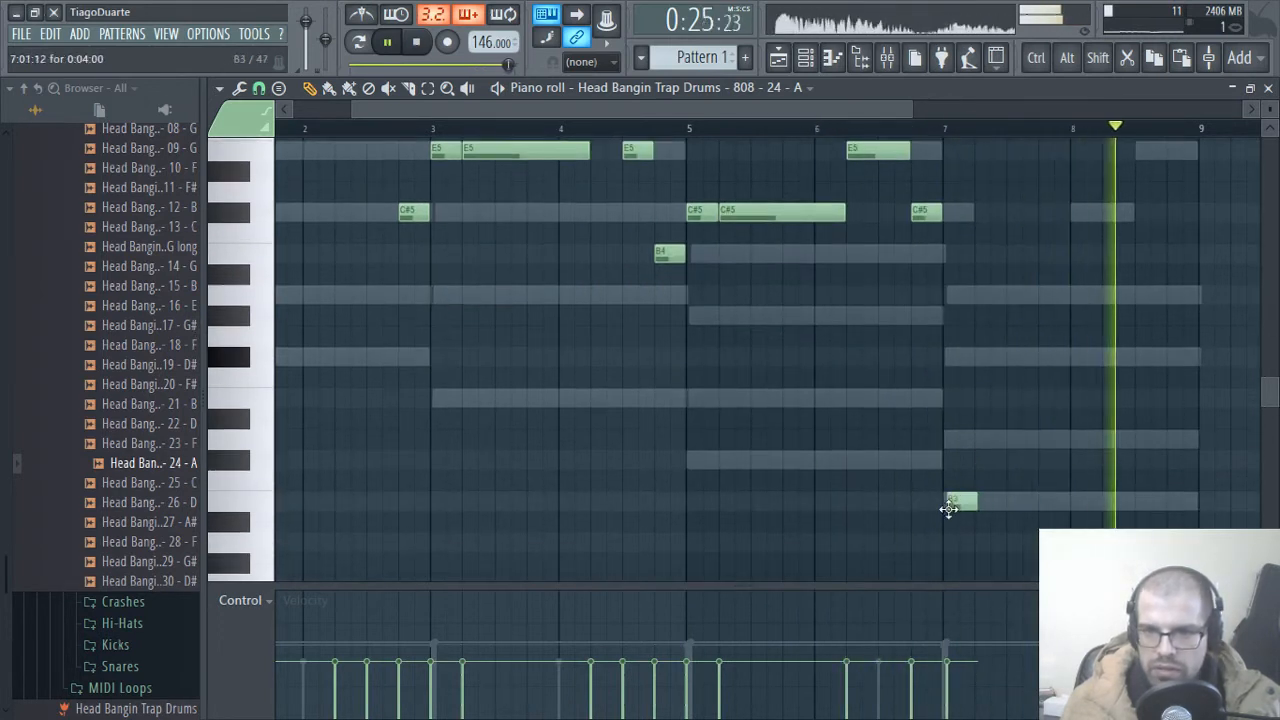
left_click_drag(955, 507, 965, 256)
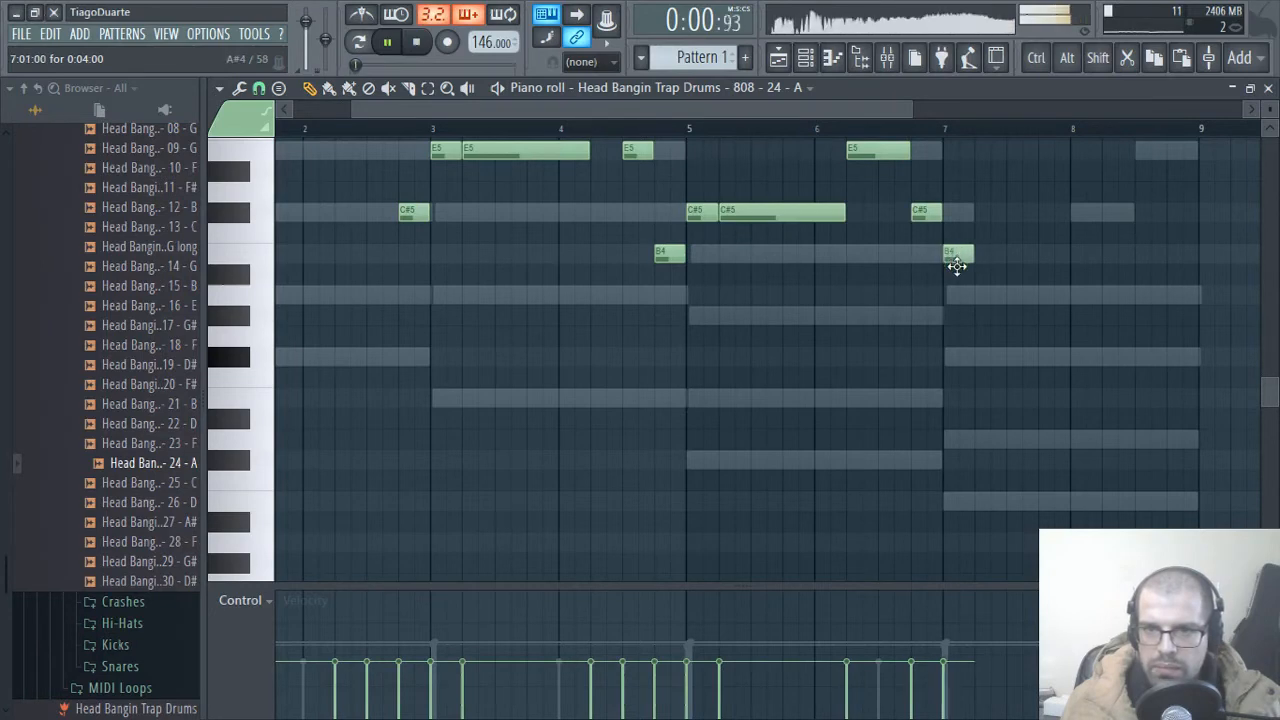
scroll(1023, 334, "right", 3)
scroll(863, 391, "up", 3)
left_click(828, 400)
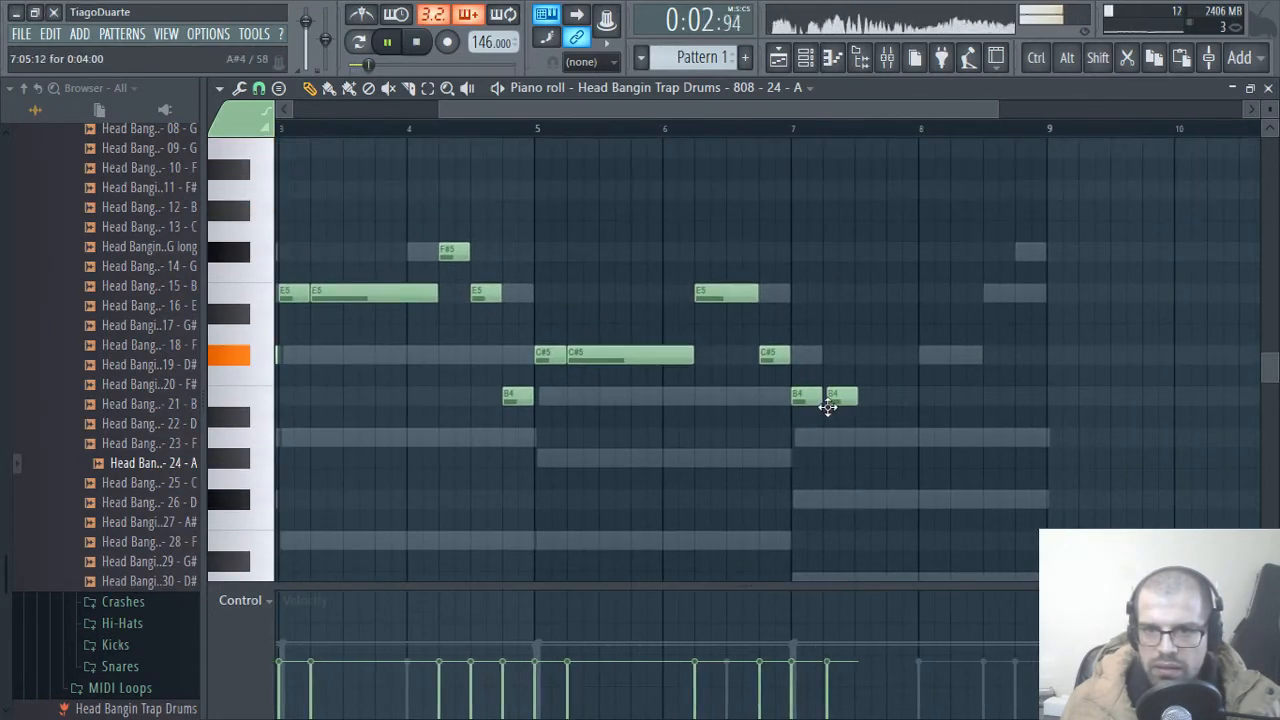
left_click_drag(852, 398, 918, 400)
Step: Fill bar 8 with a two-beat C#5 note followed by one-beat E5 and F#5 notes on beats 3 and 4
left_click(920, 355)
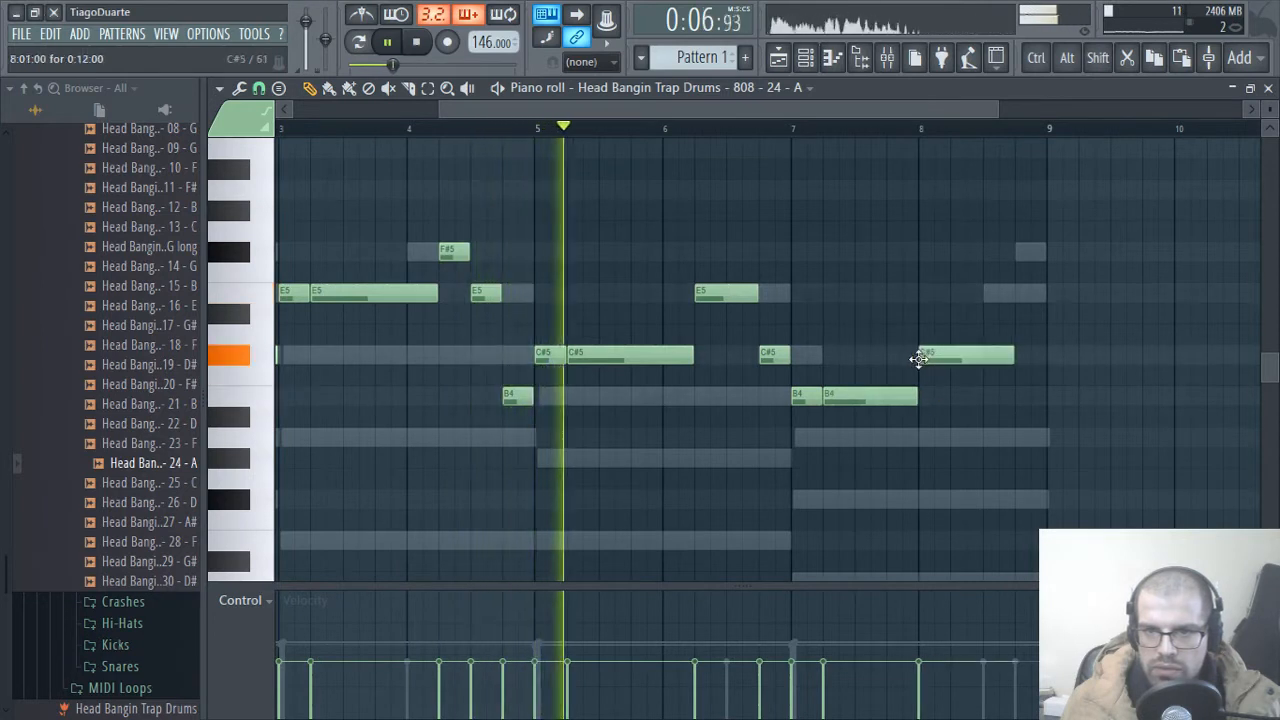
left_click_drag(1013, 357, 982, 358)
left_click(986, 293)
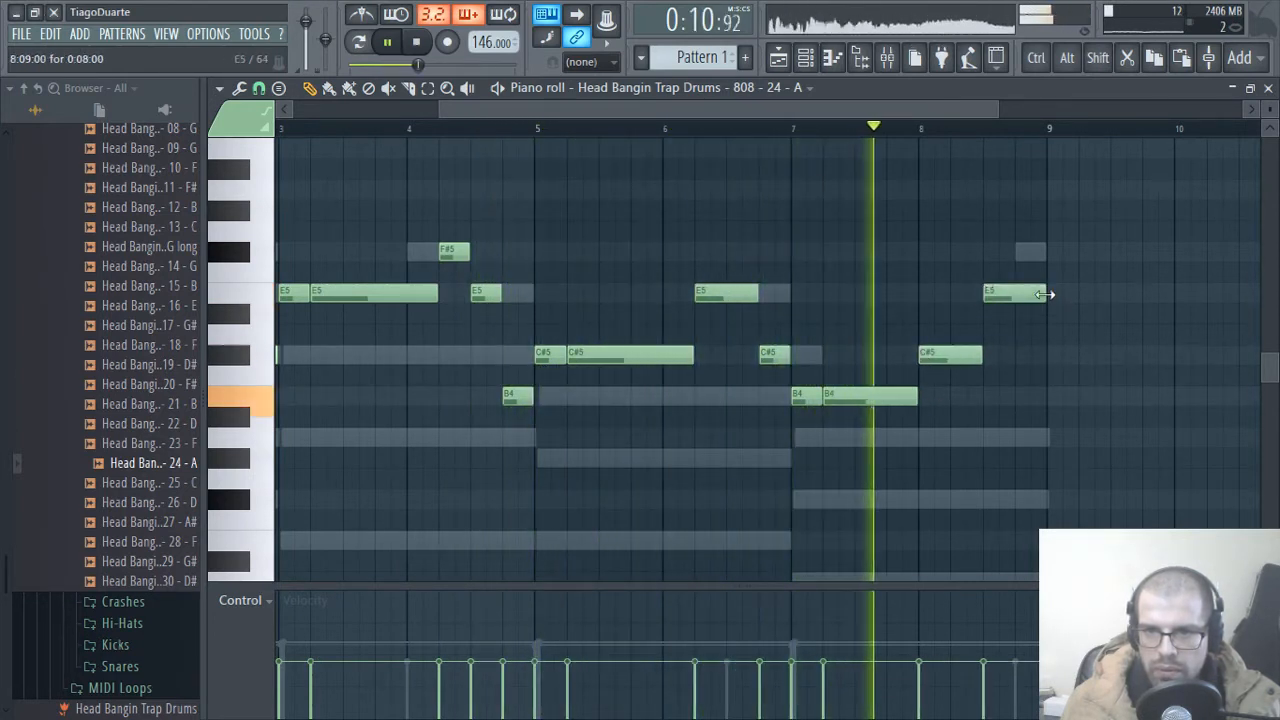
left_click_drag(1043, 294, 1017, 294)
left_click(1022, 252)
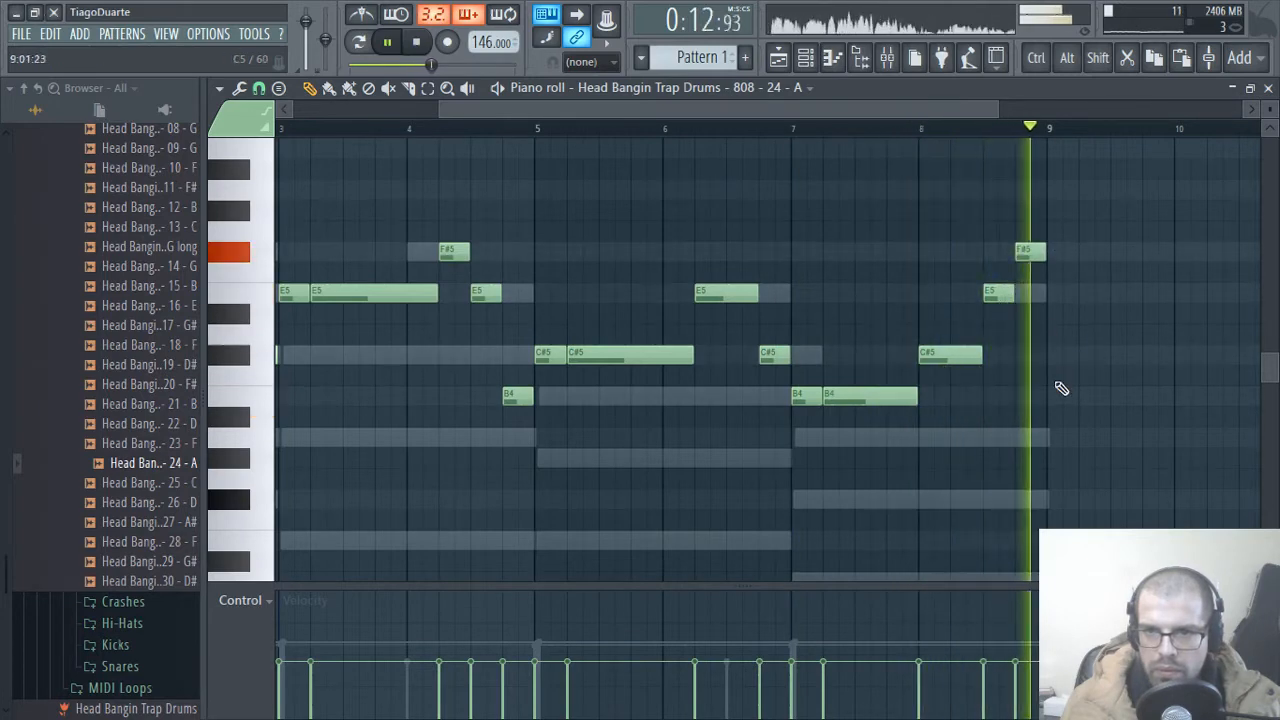
scroll(1040, 330, "up", 6, "ctrl")
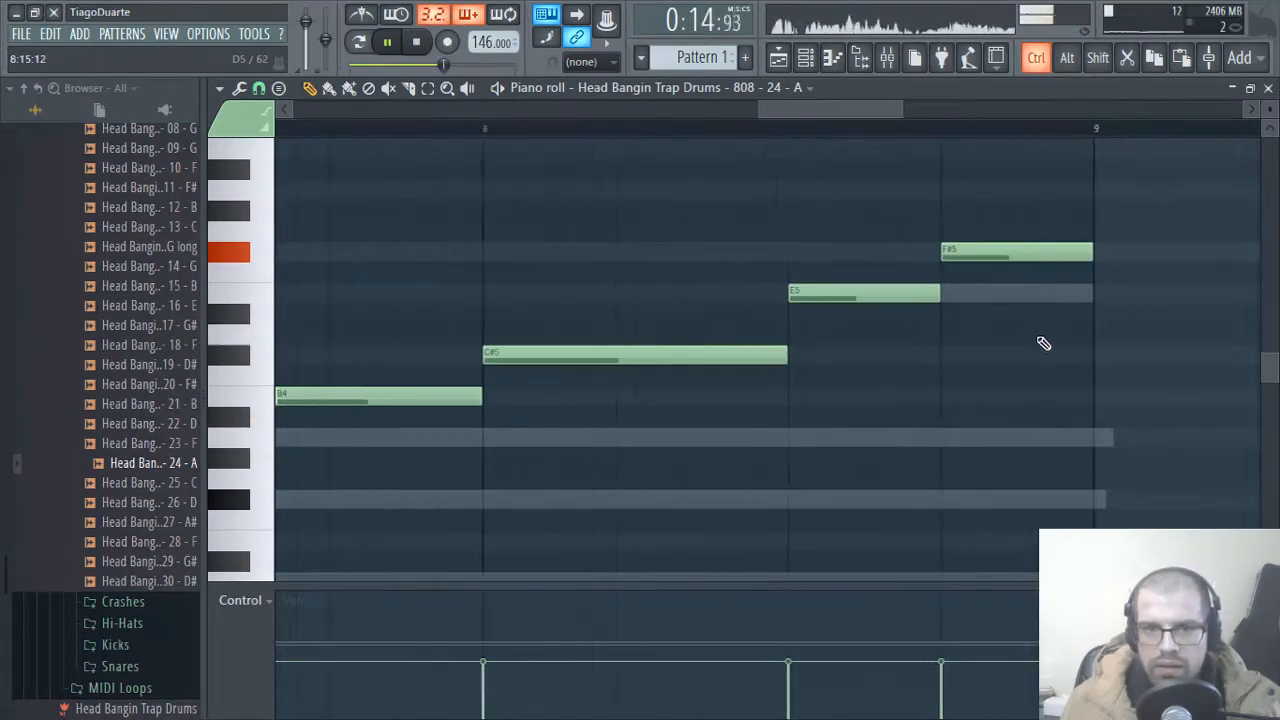
Step: Insert FidelityEQ on the 808 mixer track with its low-pass frequency at 559 Hz, and slightly lower the track's volume
scroll(1045, 355, "down", 6, "ctrl")
left_click(1268, 89)
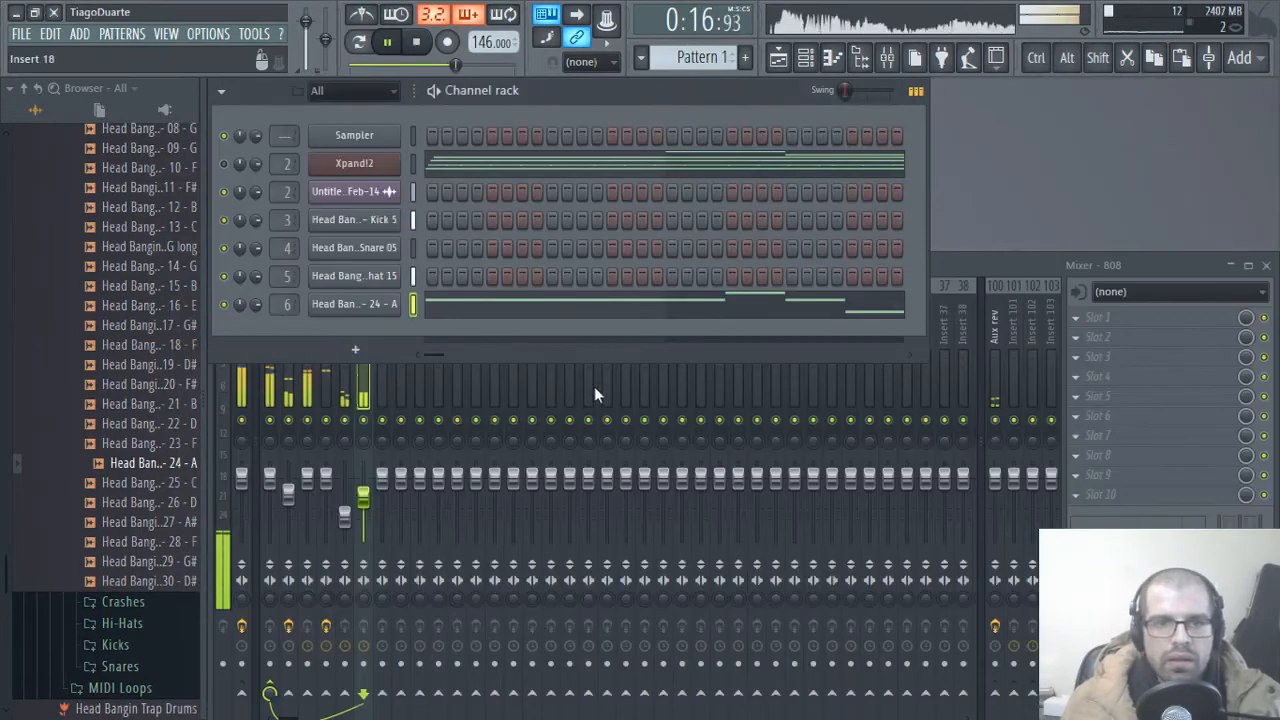
left_click(385, 465)
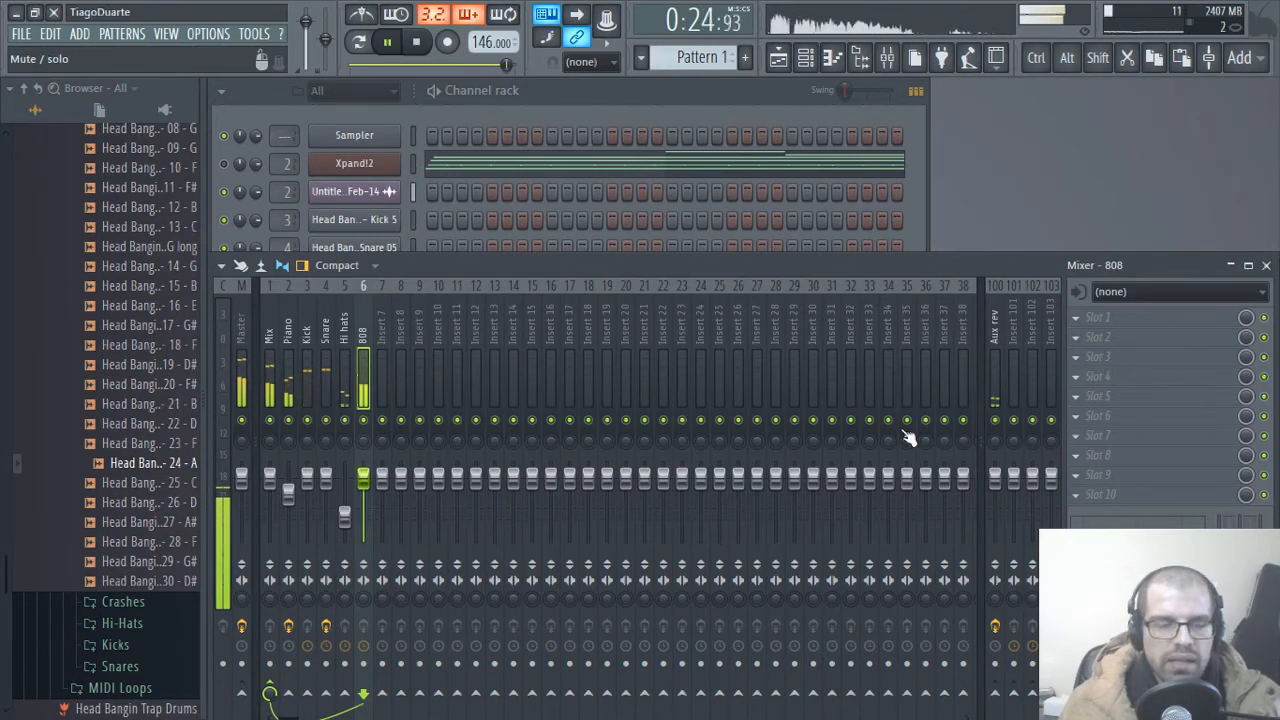
left_click(1110, 320)
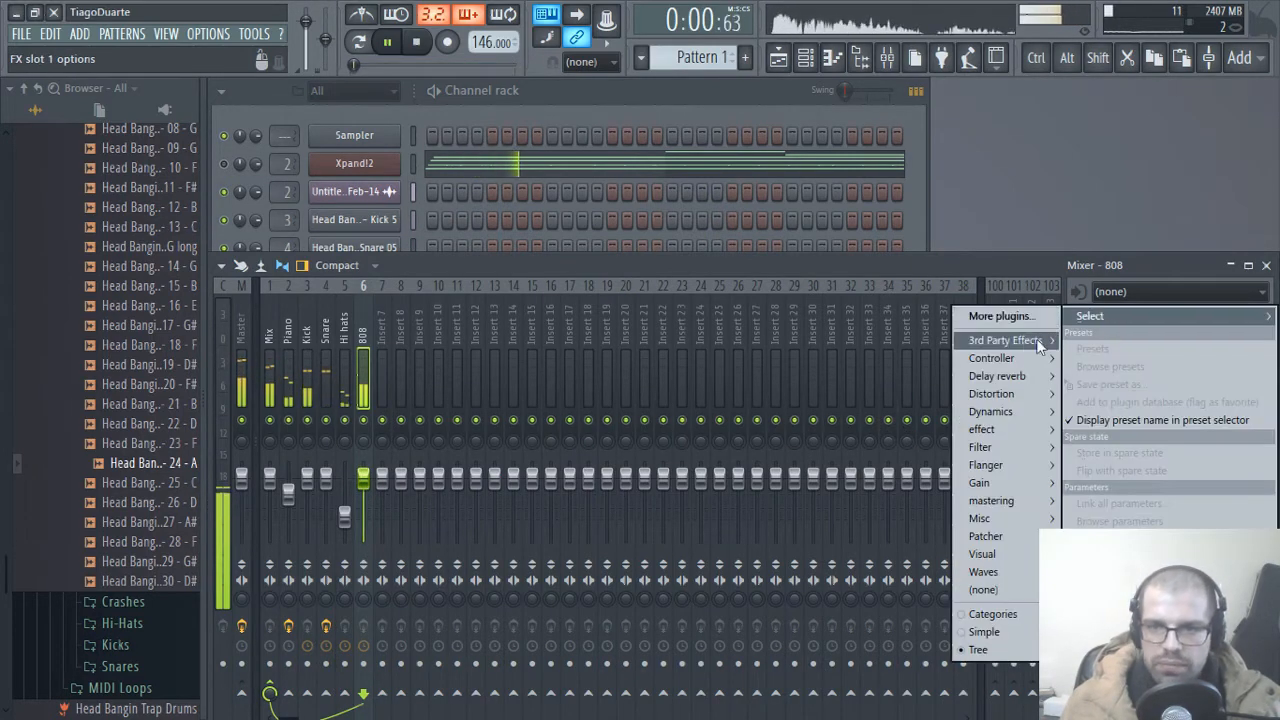
mouse_move(1000, 337)
left_click(882, 451)
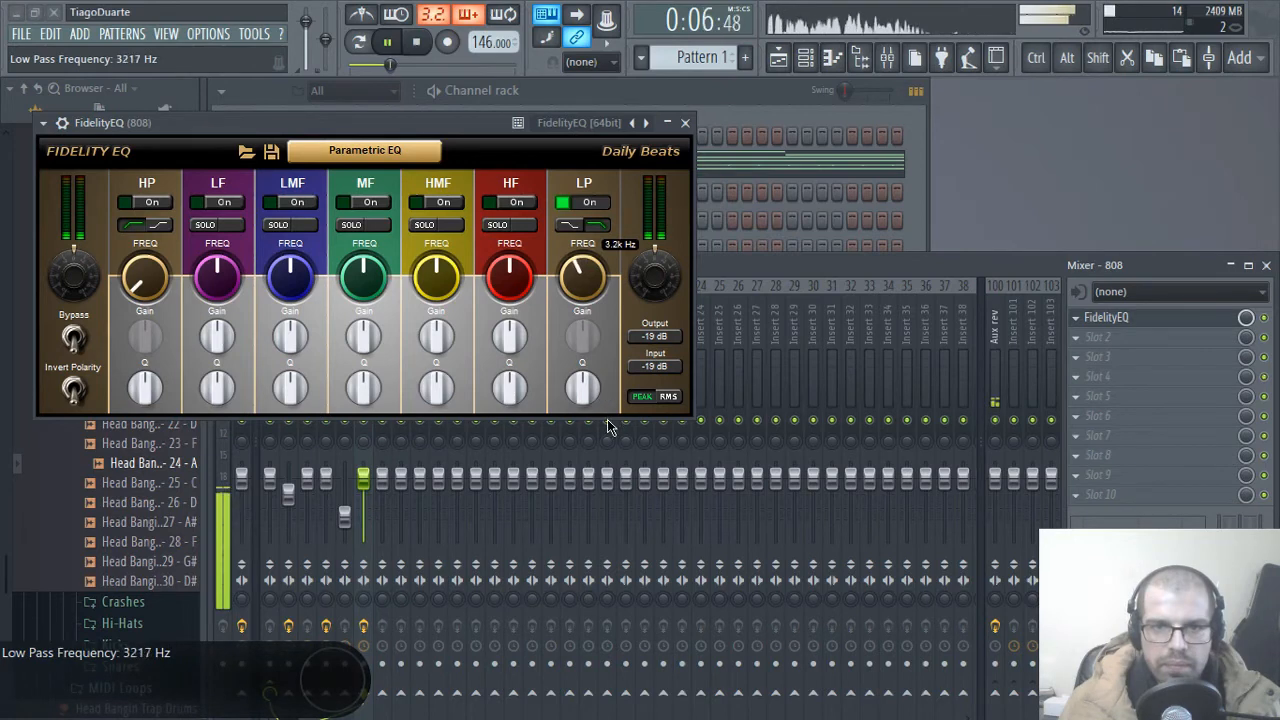
left_click_drag(613, 470, 613, 476)
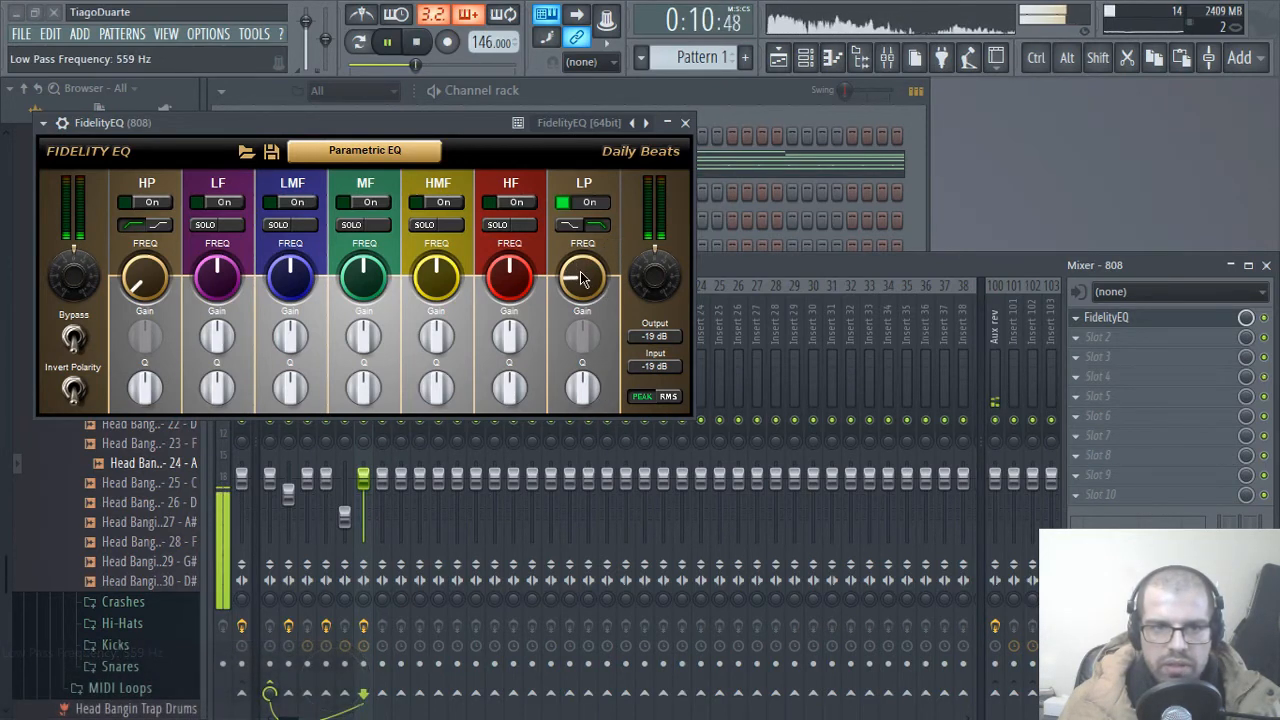
left_click(685, 123)
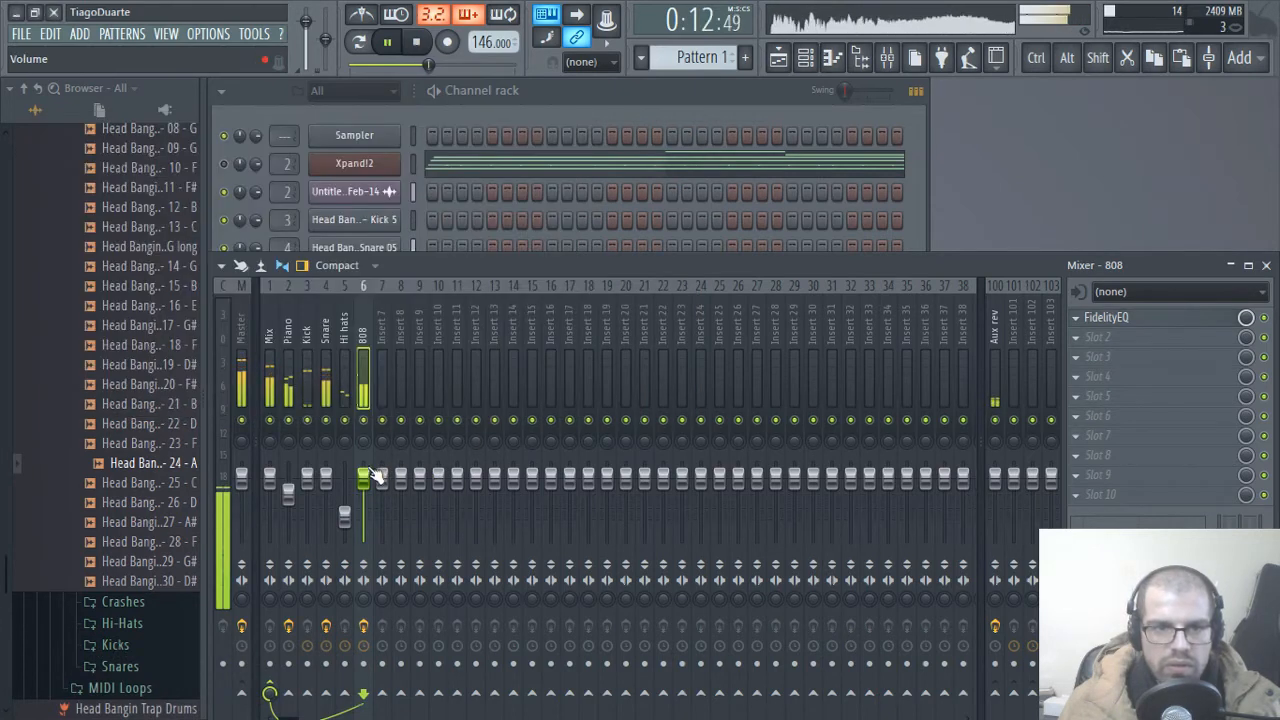
left_click_drag(366, 485, 366, 493)
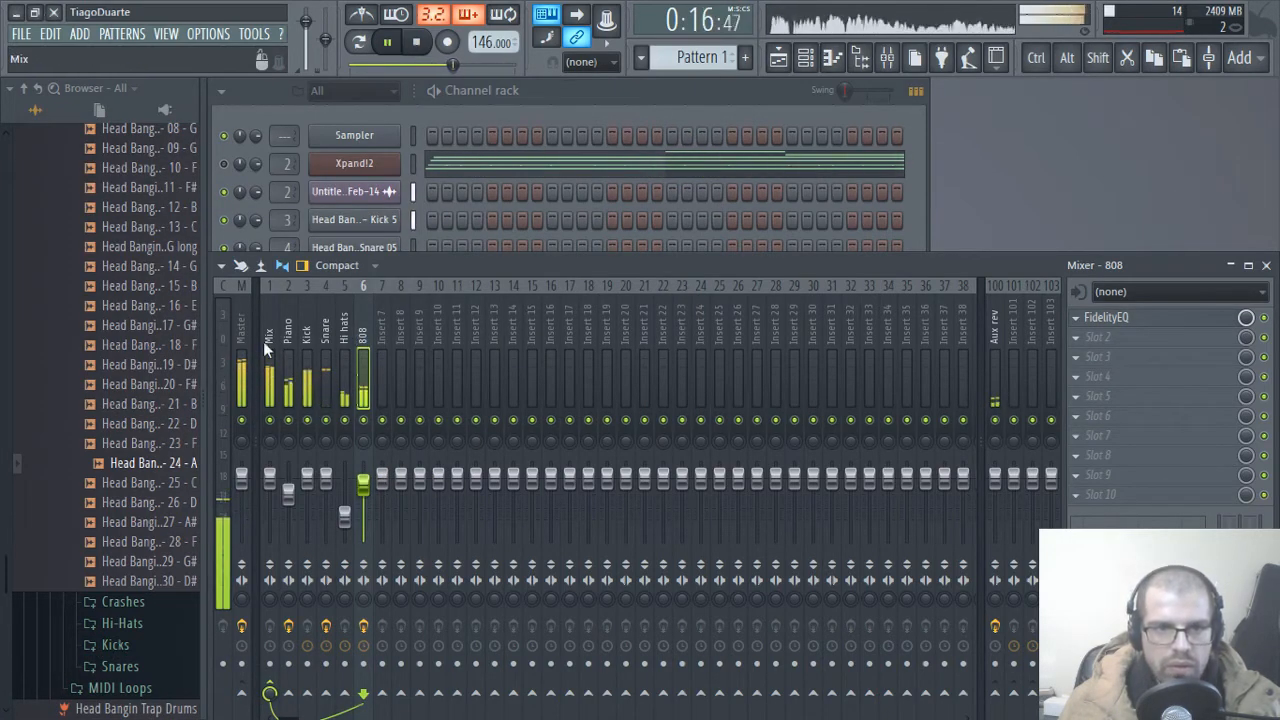
Step: Load the Plate - 1 preset with Impulse Response and Reset in the IR-L reverb on the Aux rev track
left_click(996, 320)
left_click(1115, 317)
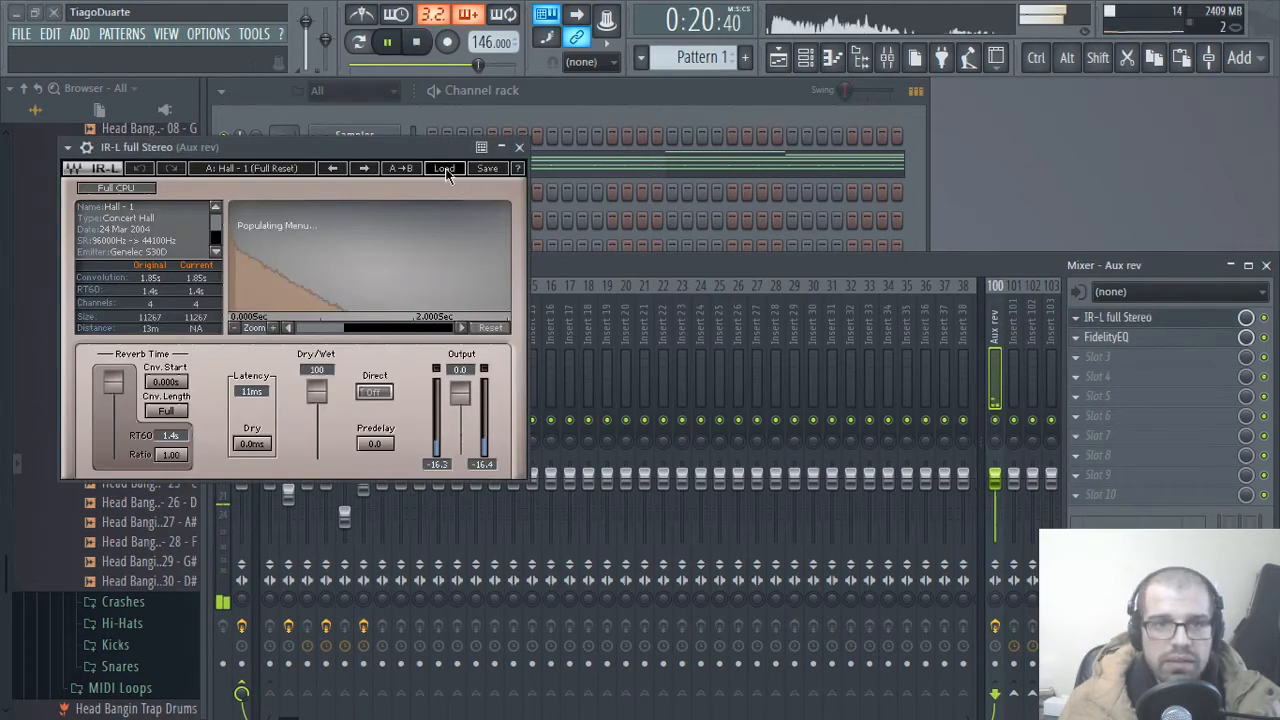
mouse_move(545, 314)
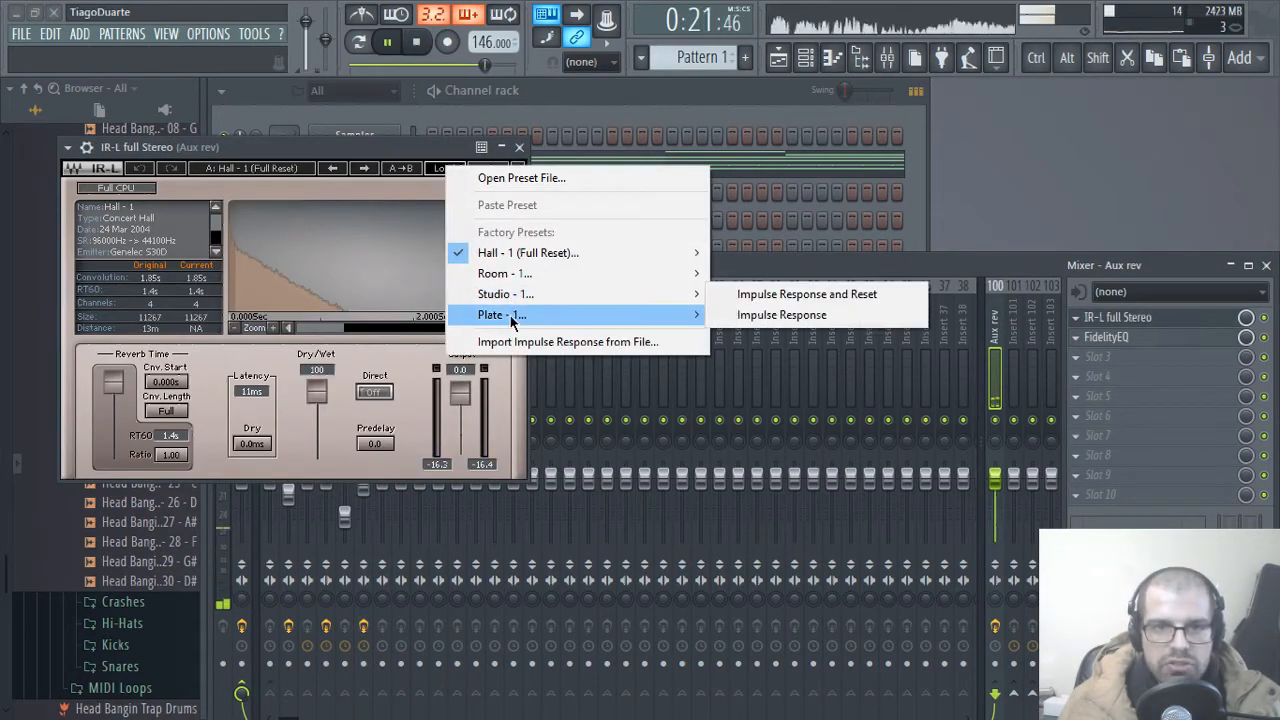
left_click(766, 316)
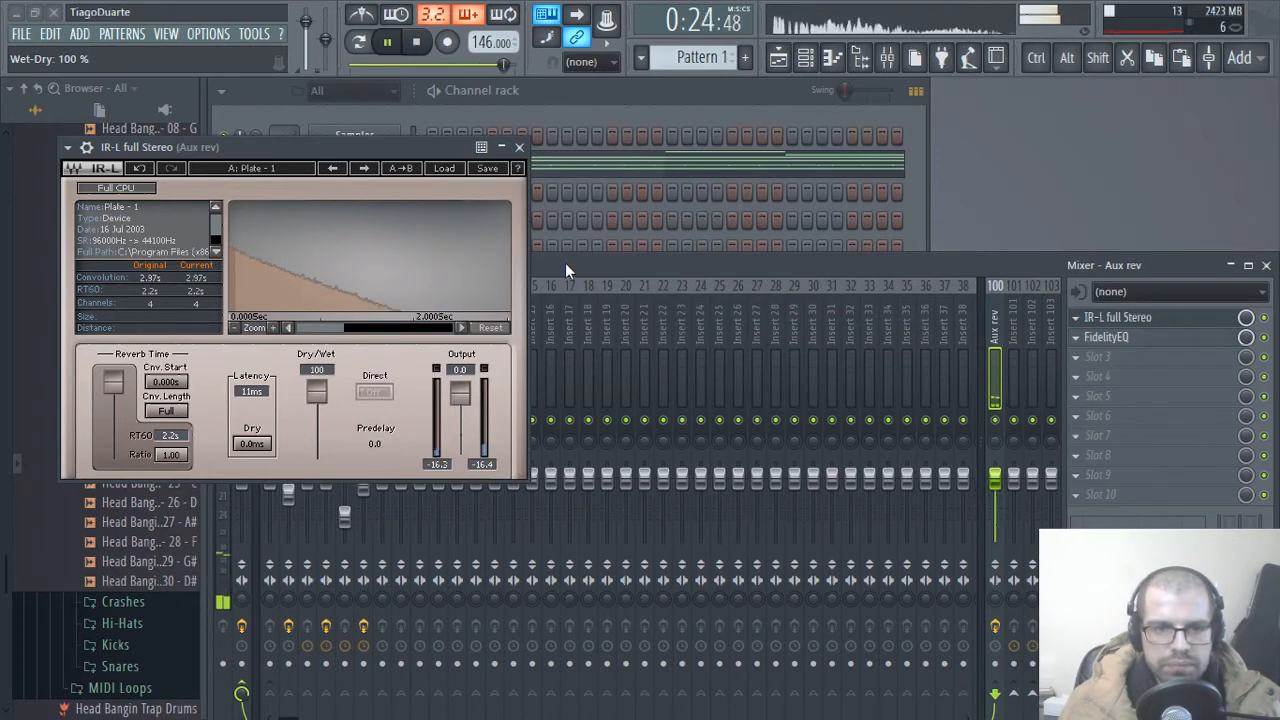
left_click(518, 148)
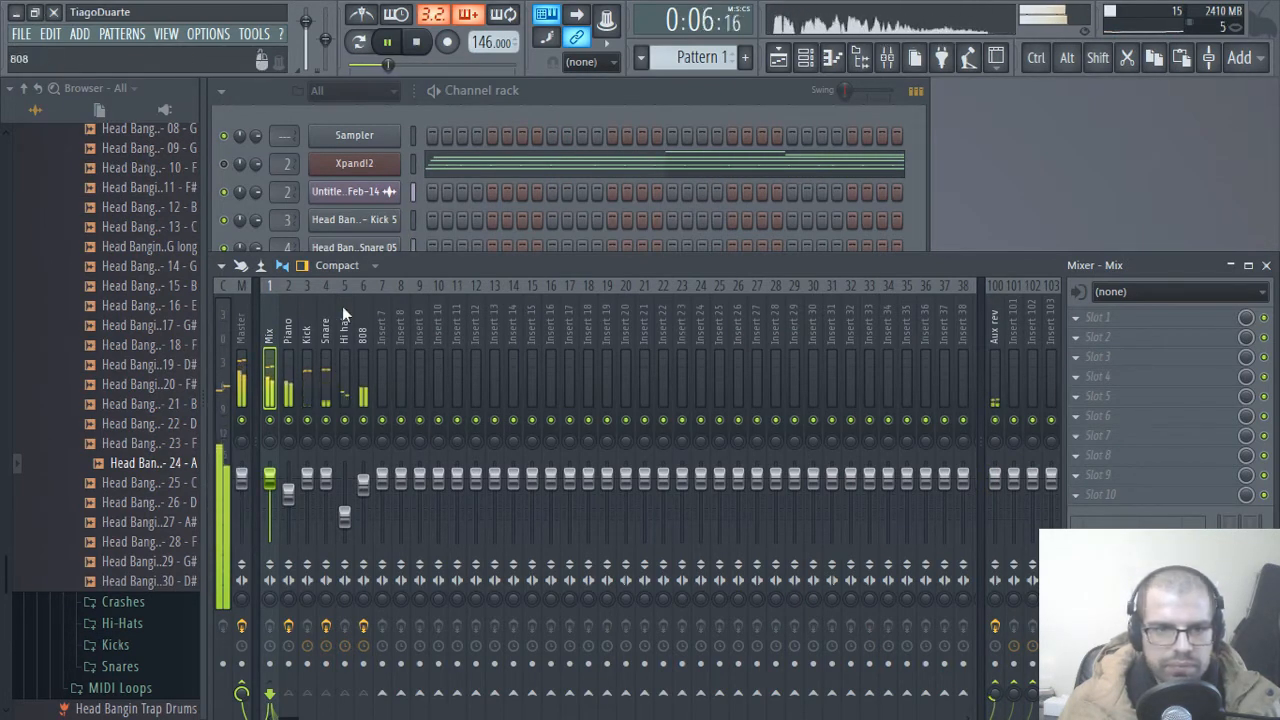
Step: Inspect the Fruity Limiter settings on the Master track
left_click(243, 330)
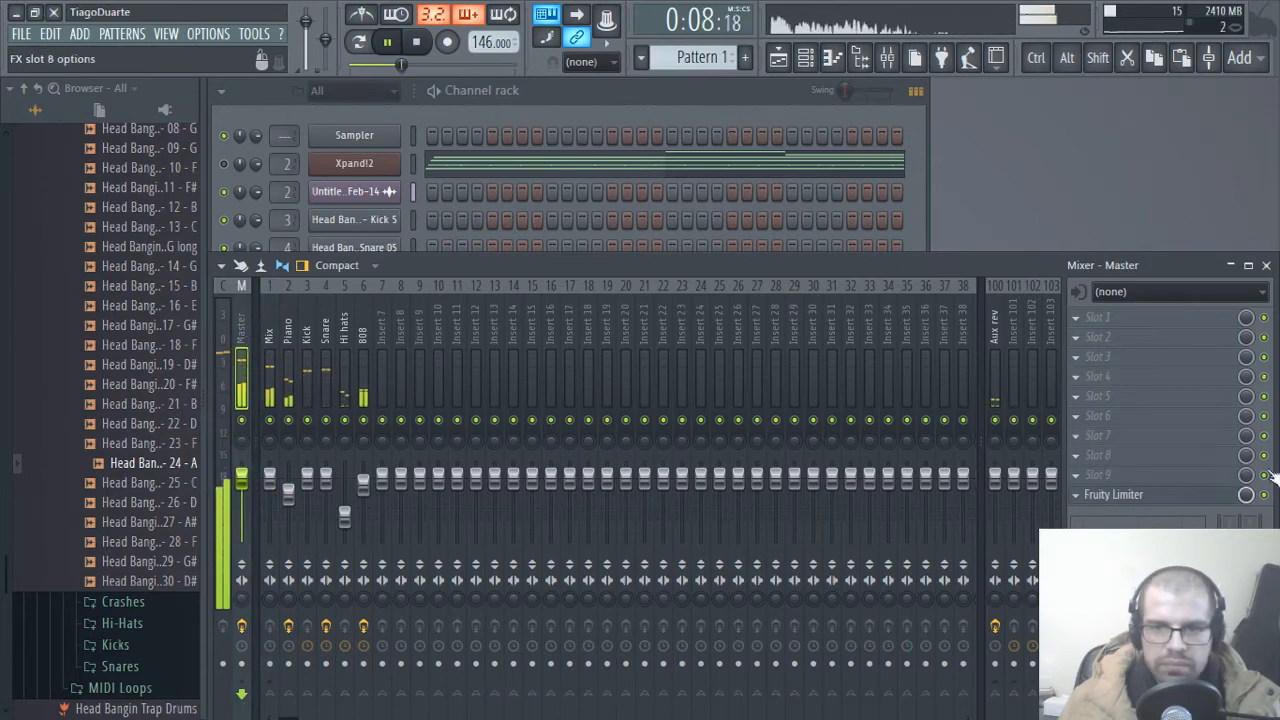
left_click(1113, 494)
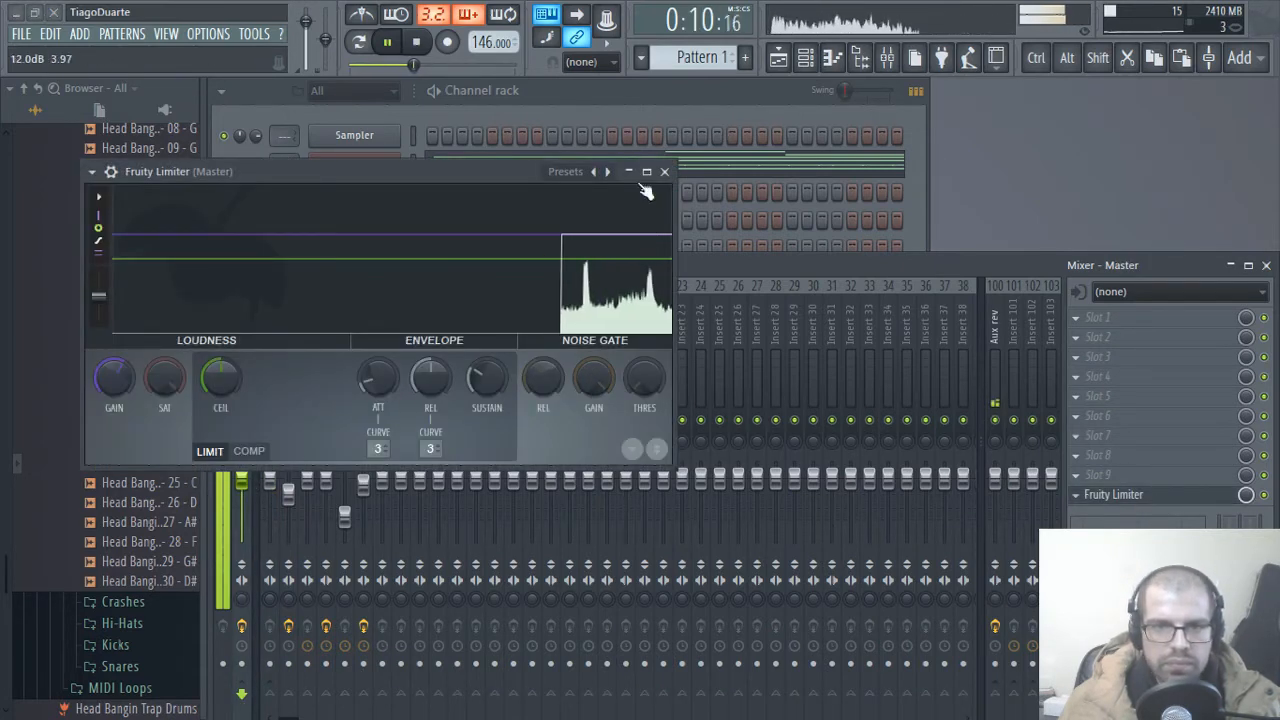
left_click(664, 171)
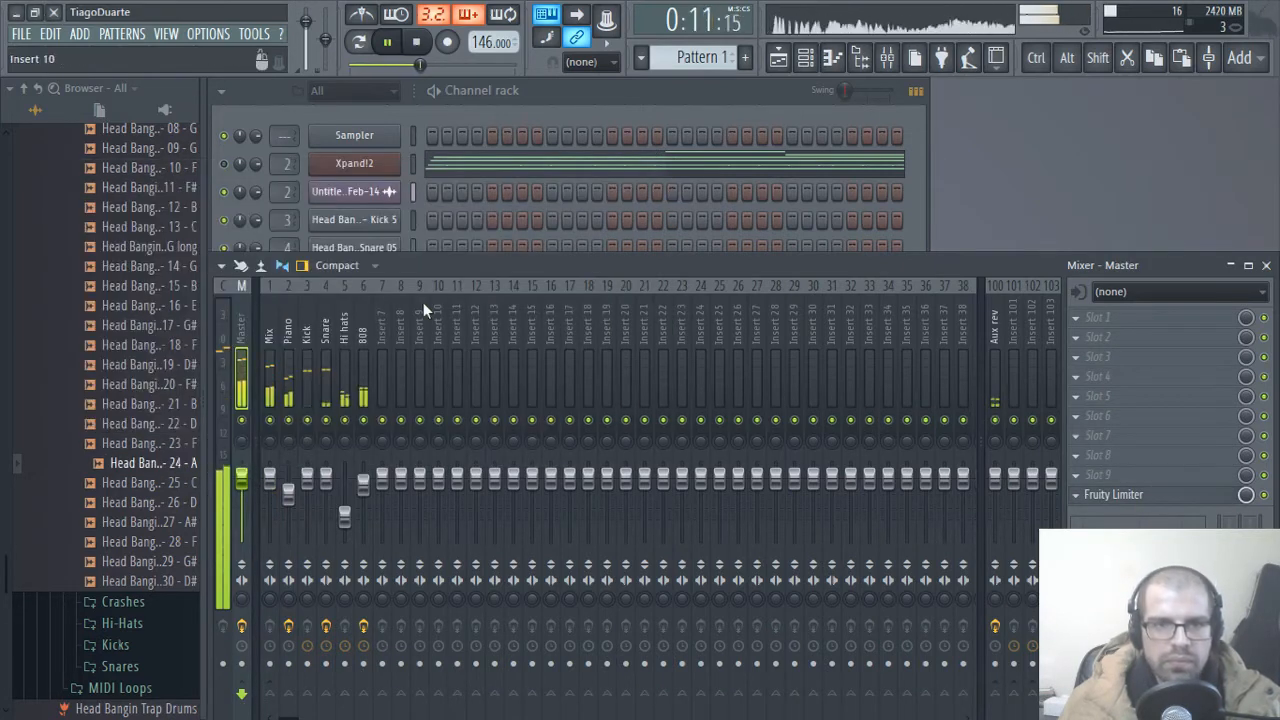
Step: Move the 808 notes out of Pattern 1 into a new pattern named 808
left_click(561, 102)
middle_click(348, 303)
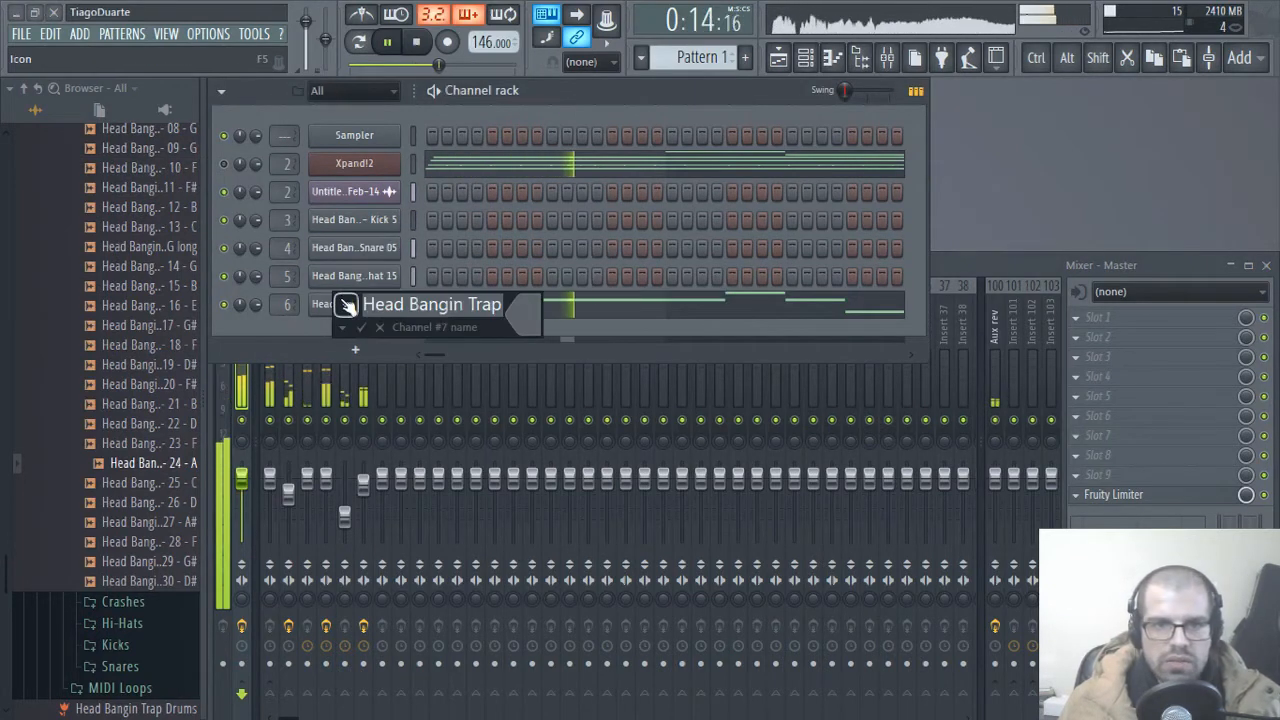
left_click(380, 327)
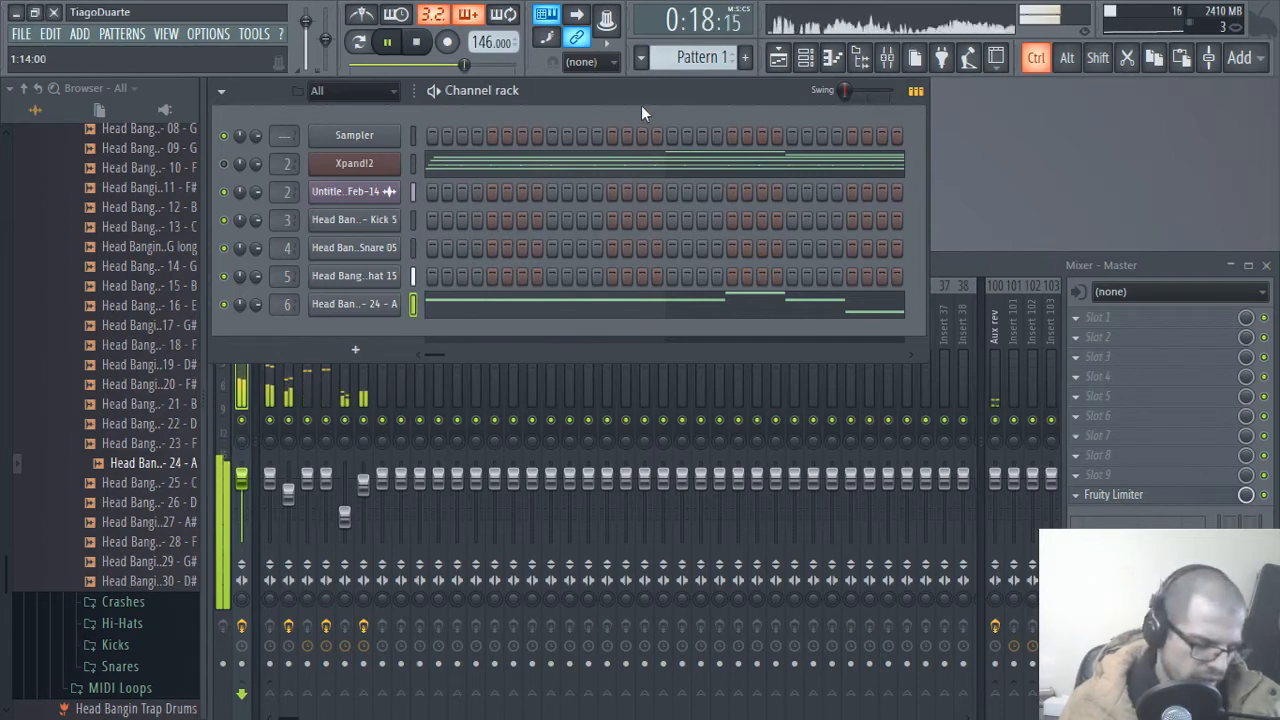
key("ctrl+x")
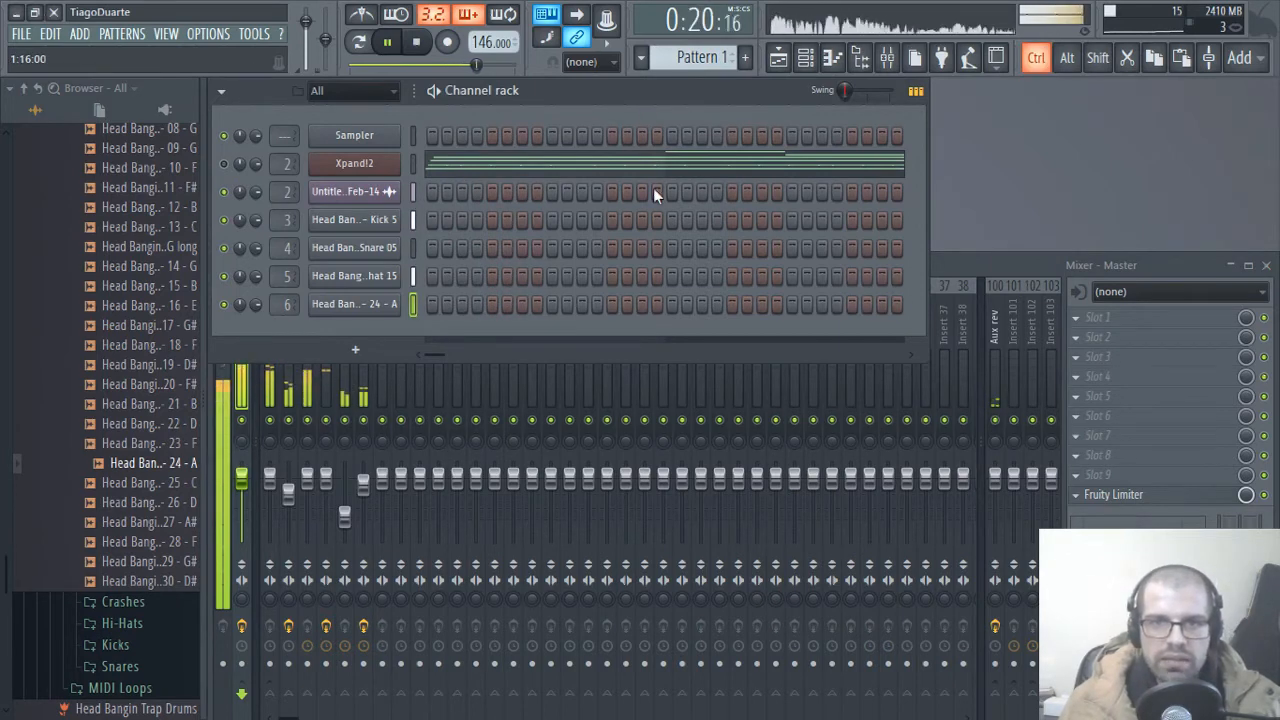
key("F4")
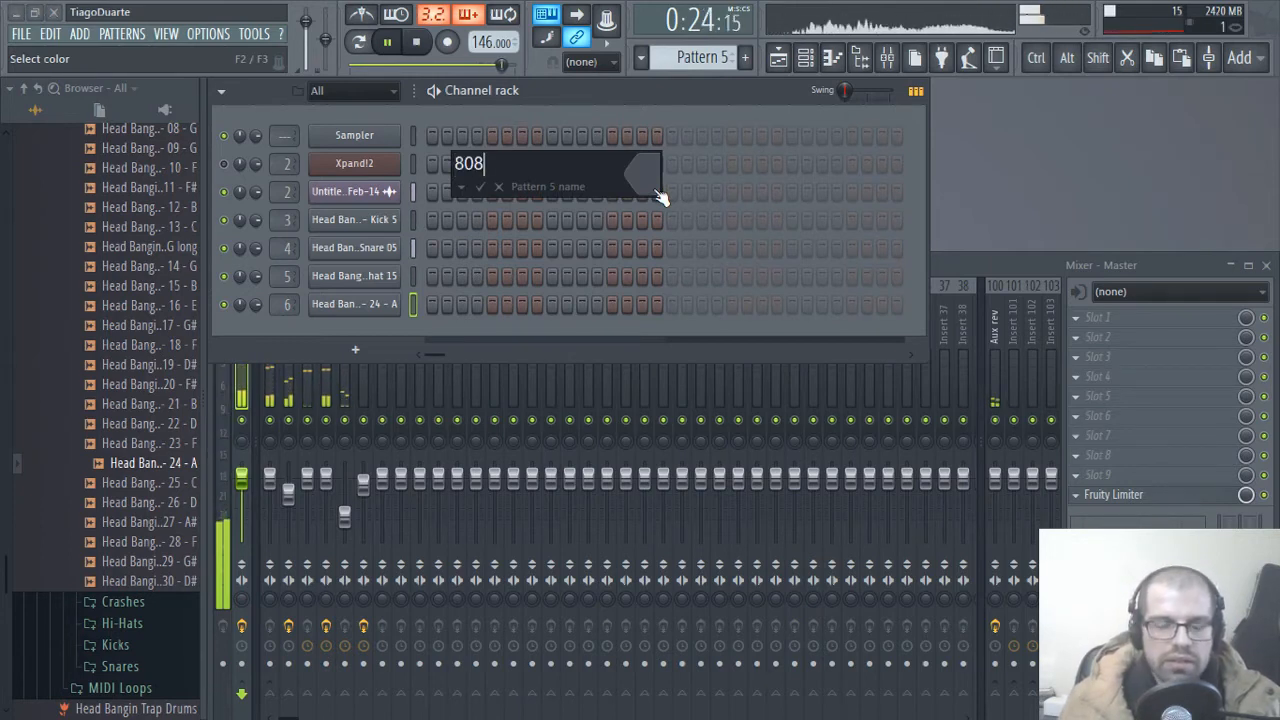
key("Return")
key("ctrl+v")
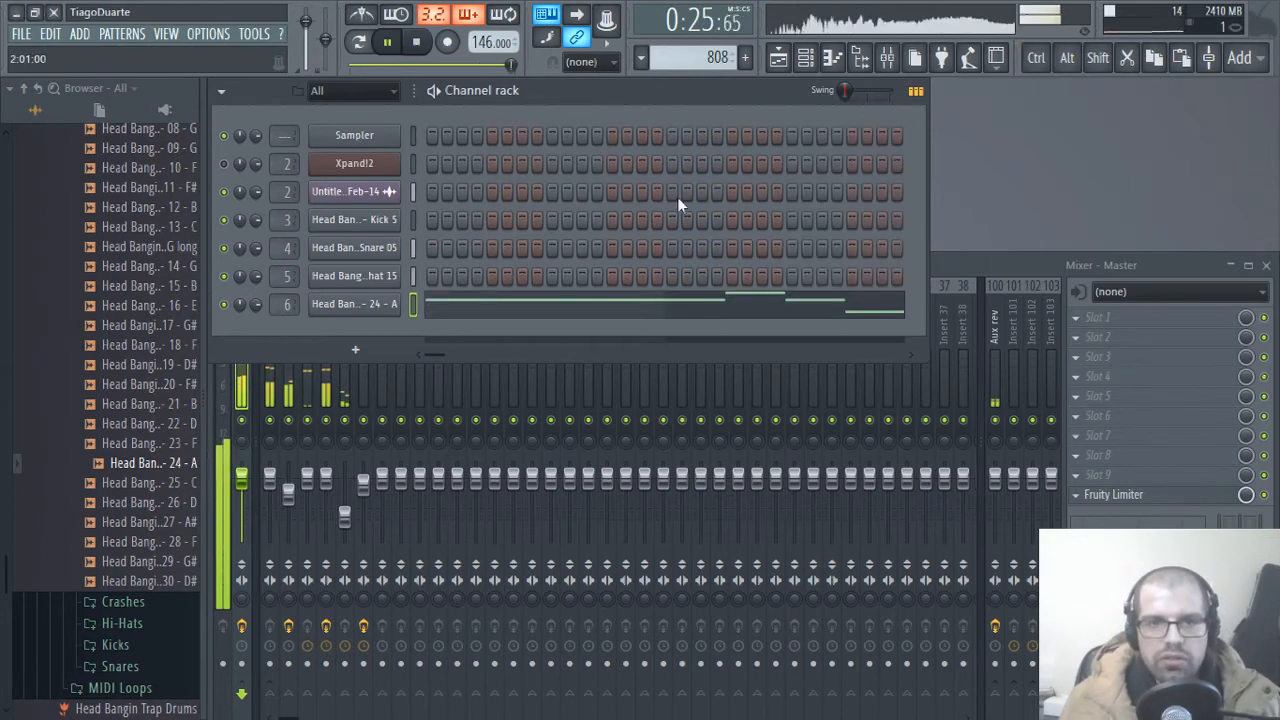
Step: Place two consecutive 808 pattern clips on playlist Track 4, starting at bars 1 and 9
left_click(780, 61)
left_click_drag(474, 708, 414, 692)
left_click(769, 704)
right_click(849, 590)
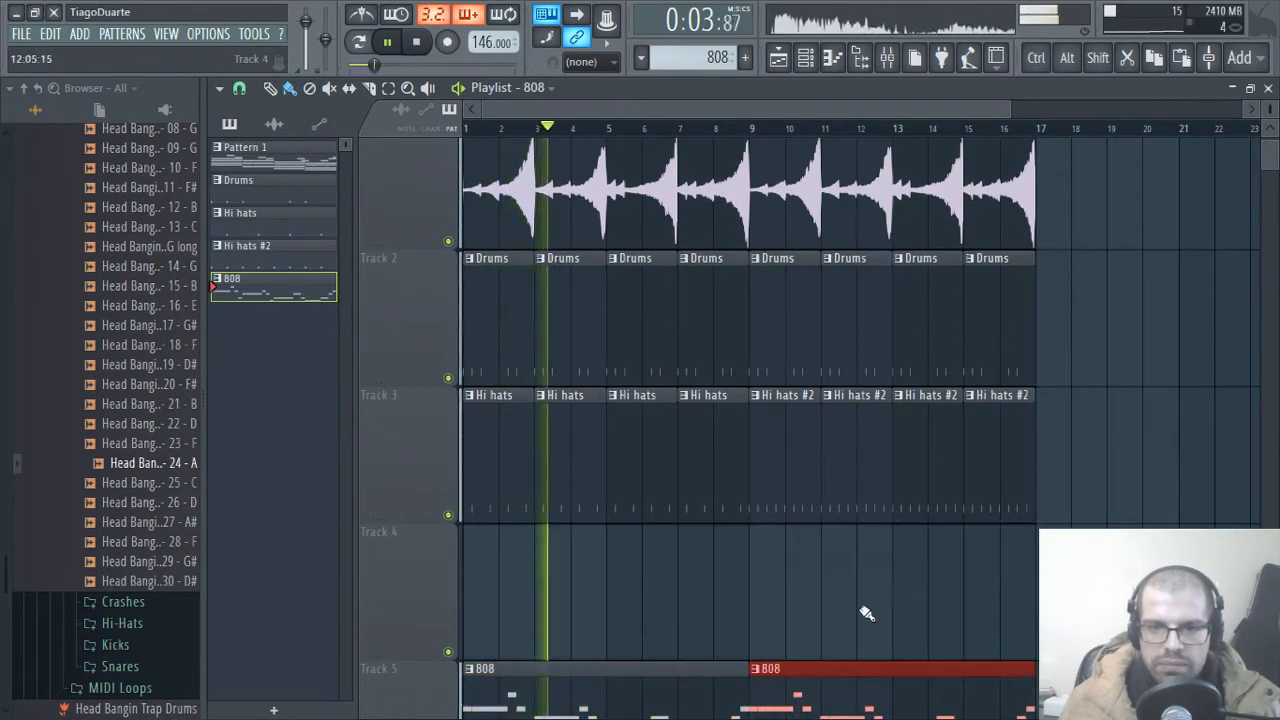
scroll(623, 623, "down", 3)
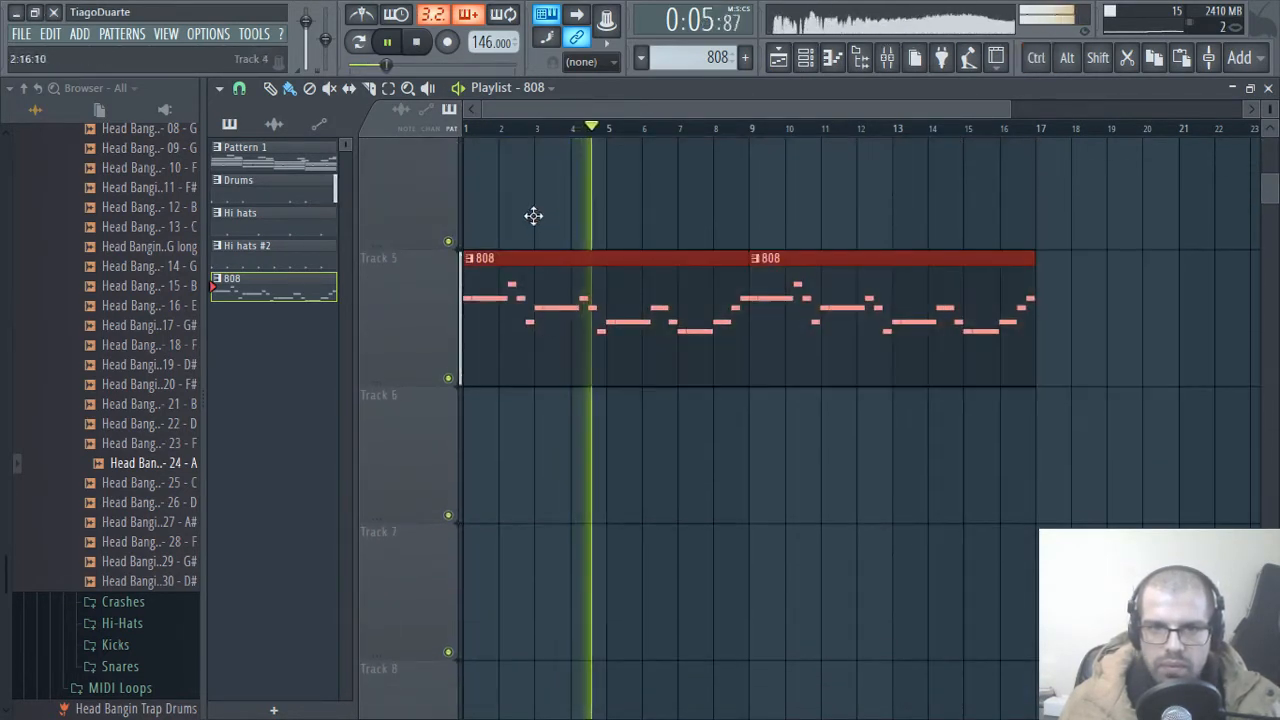
left_click_drag(533, 216, 545, 168)
left_click(723, 518, "ctrl")
right_click(794, 350, "ctrl")
right_click(804, 470, "ctrl")
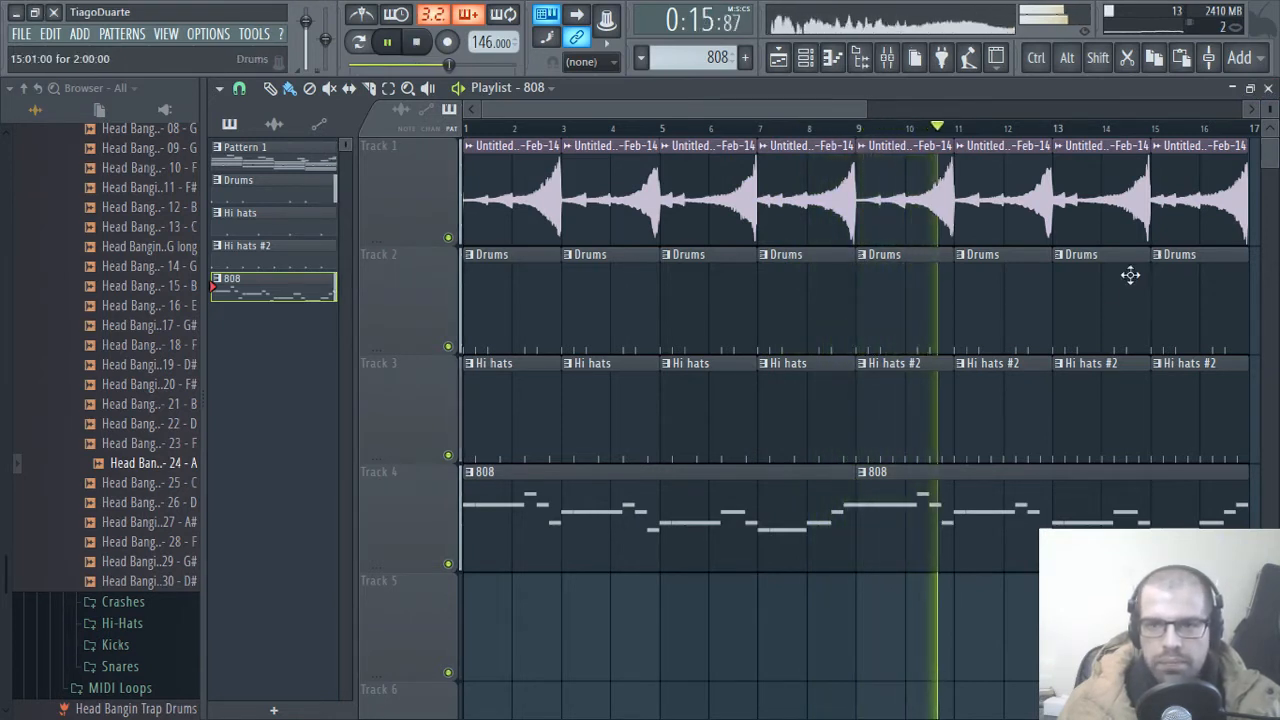
Step: Duplicate the clips on all four tracks from bars 9 to 17 so the copies start at bar 17
scroll(1130, 275, "down", 2)
left_click_drag(1166, 620, 806, 190)
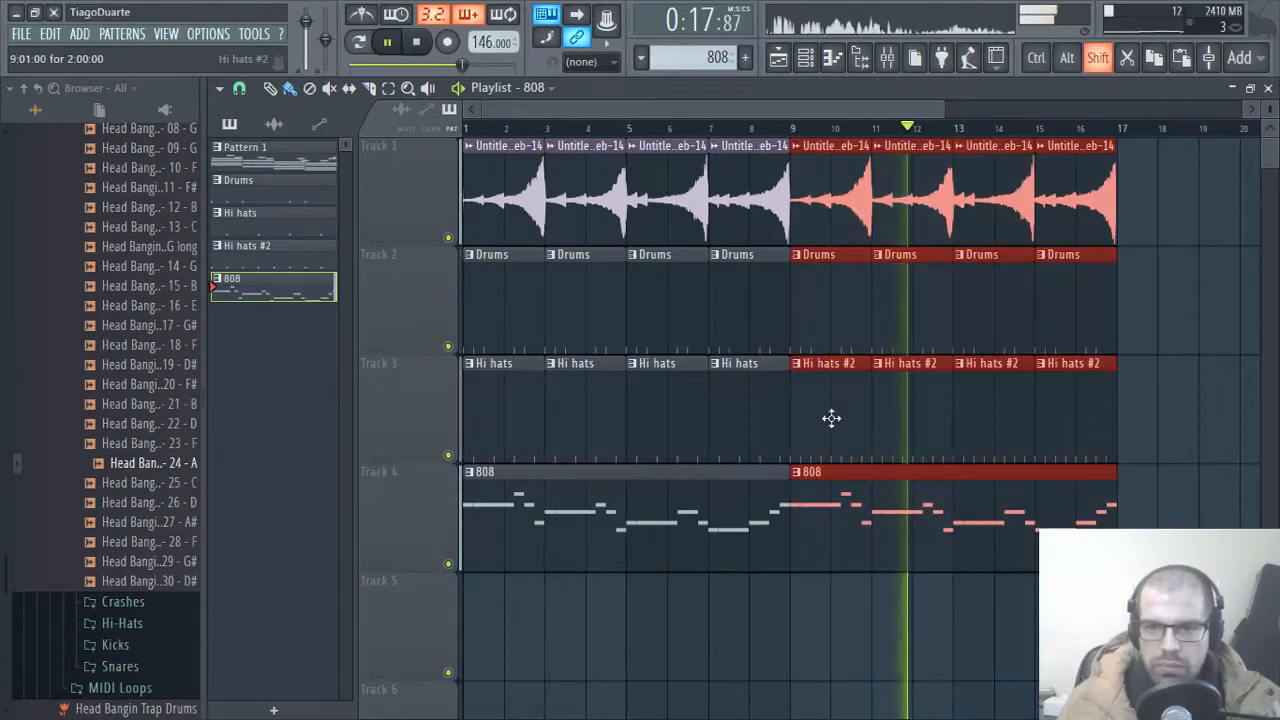
key("ctrl+b")
scroll(760, 642, "right", 5)
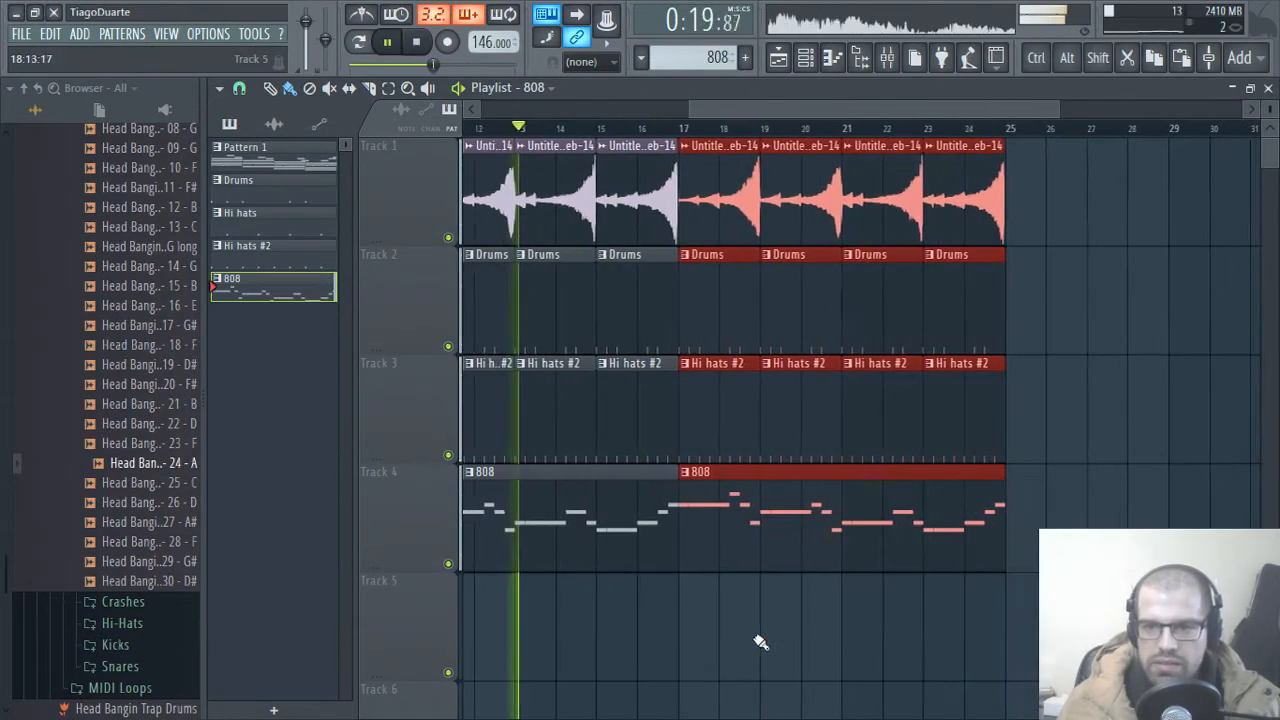
left_click(756, 637, "ctrl")
Step: Make the Hi hats #2 clip at bar 17 unique and replace the remaining hi-hat clips up to bar 25 with copies of it
left_click(678, 365)
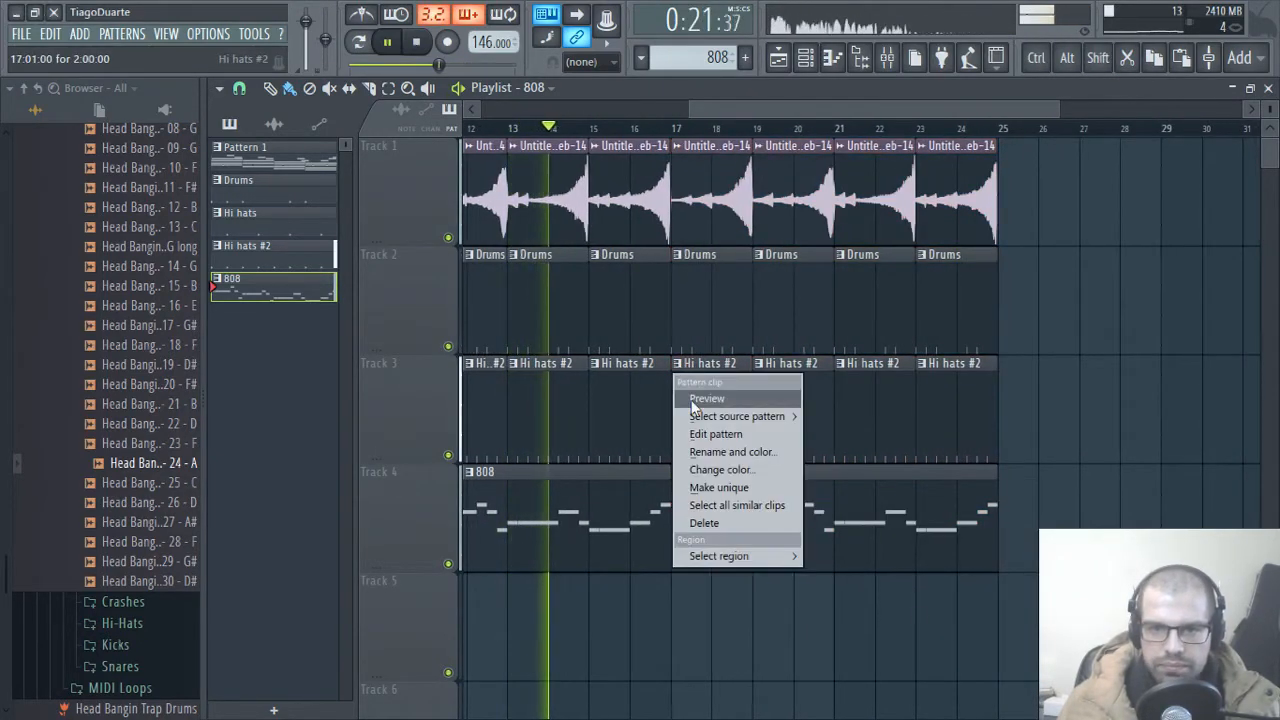
left_click(724, 487)
left_click_drag(785, 420, 1000, 418)
mouse_move(705, 415)
left_mouse_down()
mouse_move(900, 429)
mouse_move(771, 423)
mouse_move(782, 419)
left_mouse_up()
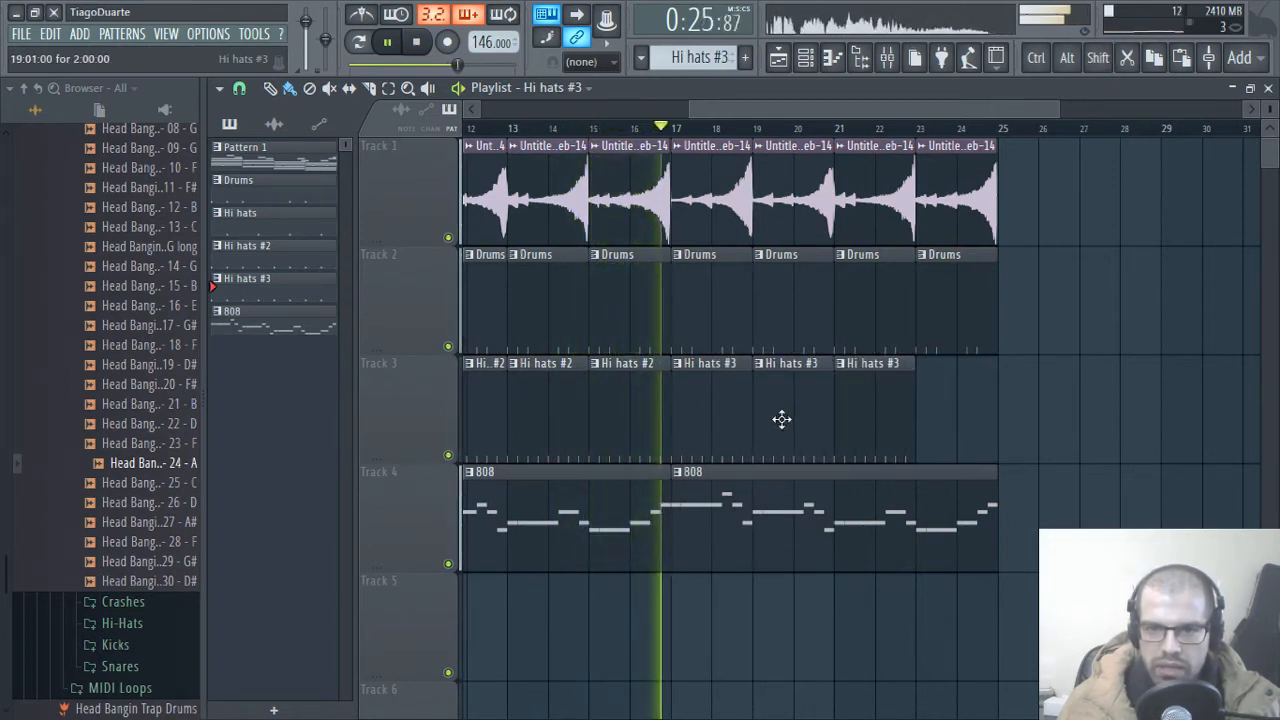
left_click_drag(869, 411, 962, 416)
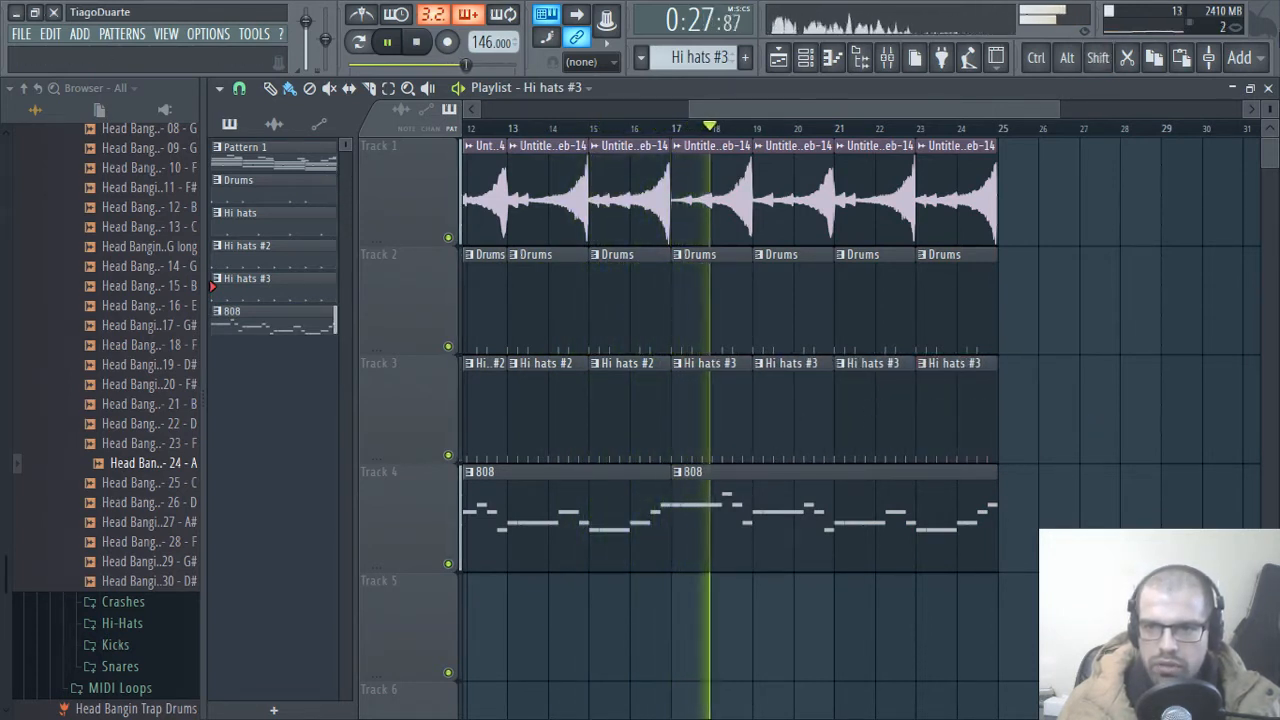
Step: Fill every second step of the Hi hat 15 channel in the Hi hats #3 pattern
left_click(1268, 88)
right_click(368, 278)
left_click(575, 339)
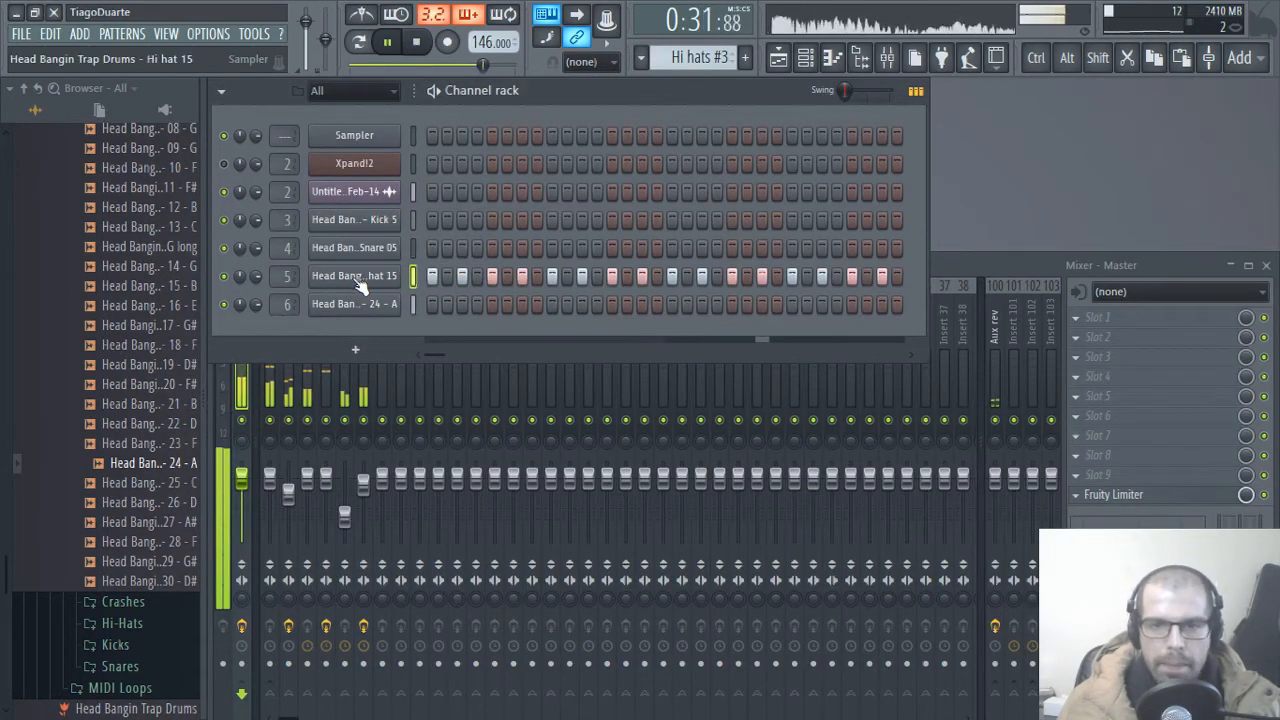
Step: Set the playlist time selection to bars 17 through 25 and loop playback over that section
left_click(778, 57)
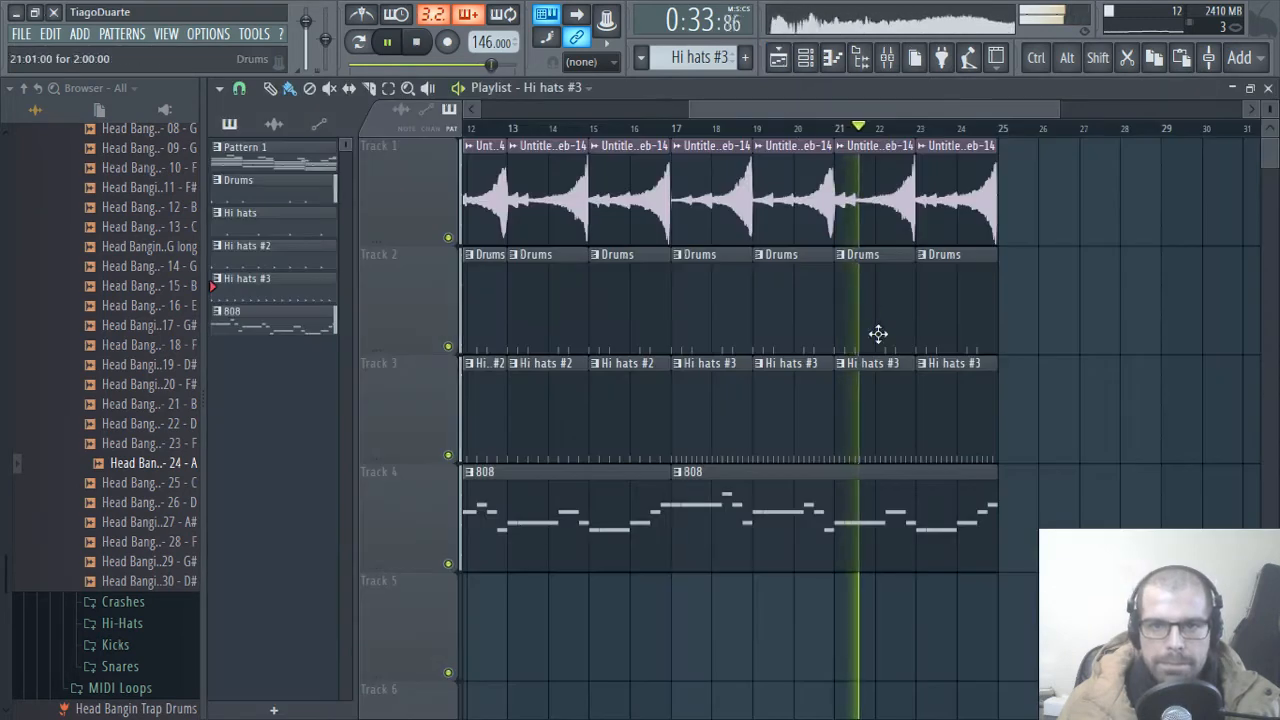
left_click_drag(1003, 132, 676, 143)
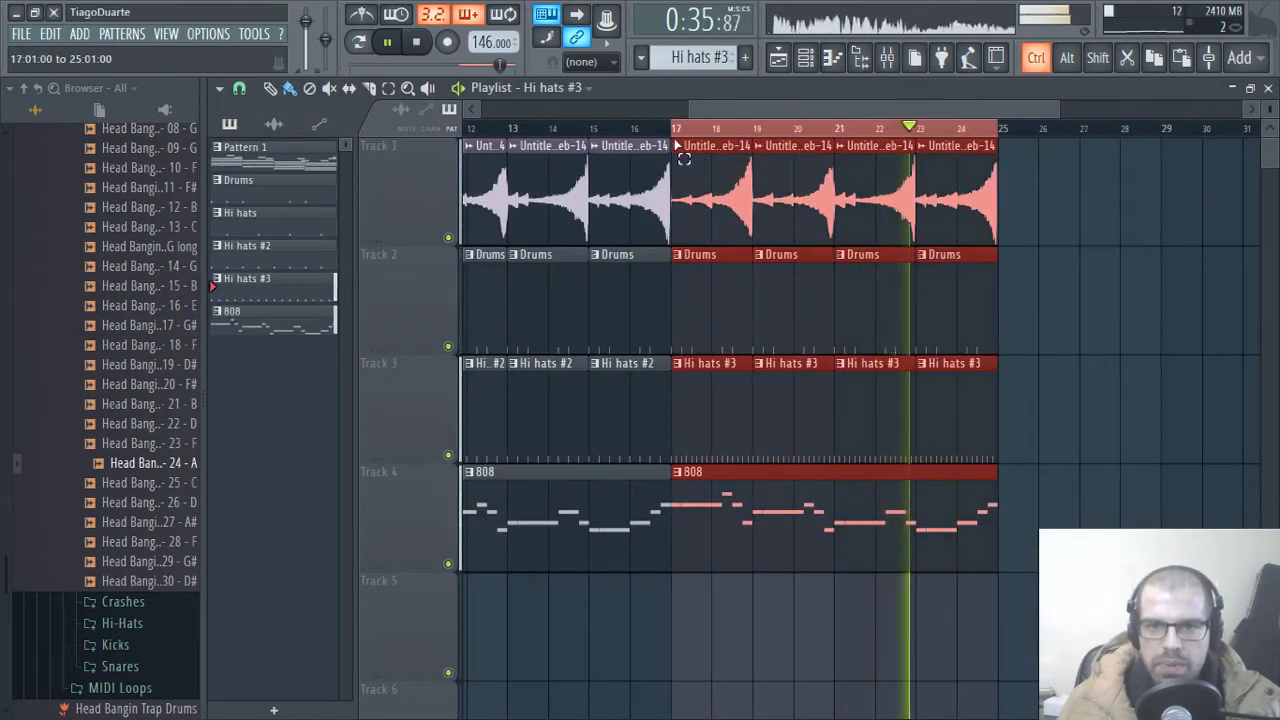
left_click(1097, 406, "ctrl")
scroll(917, 112, "up", 5)
scroll(930, 315, "down", 2)
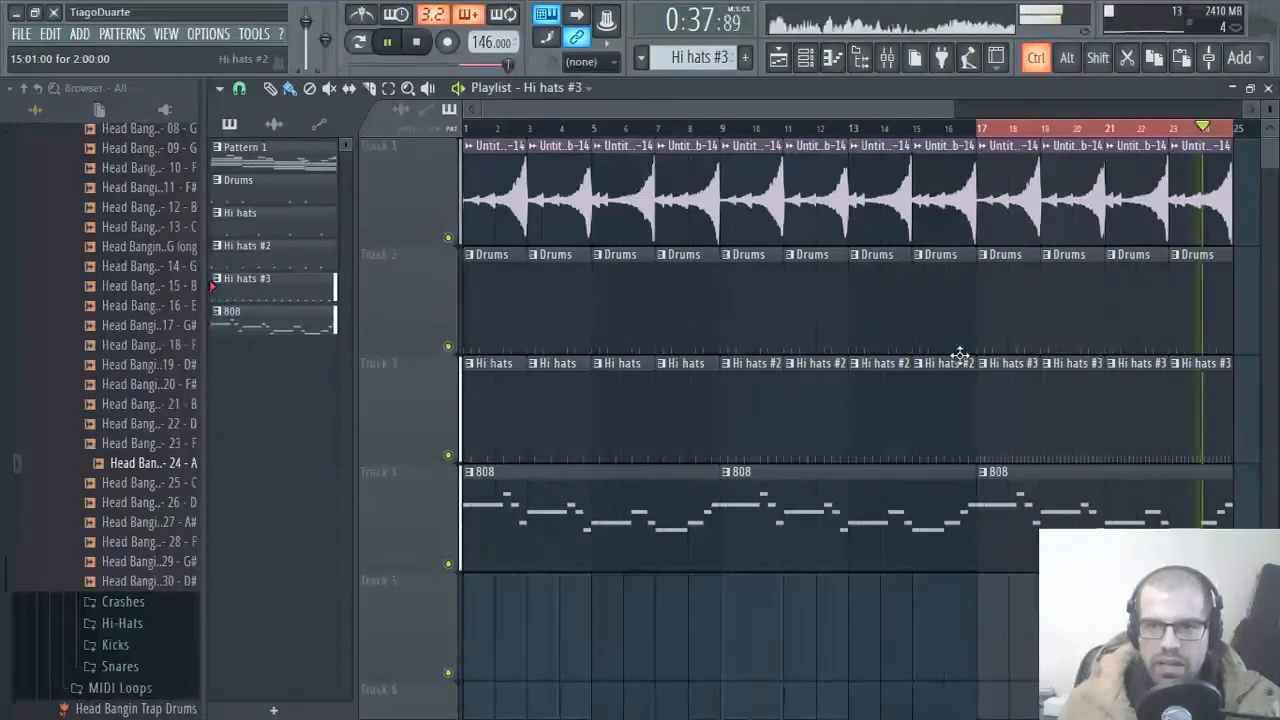
left_click_drag(960, 355, 949, 417)
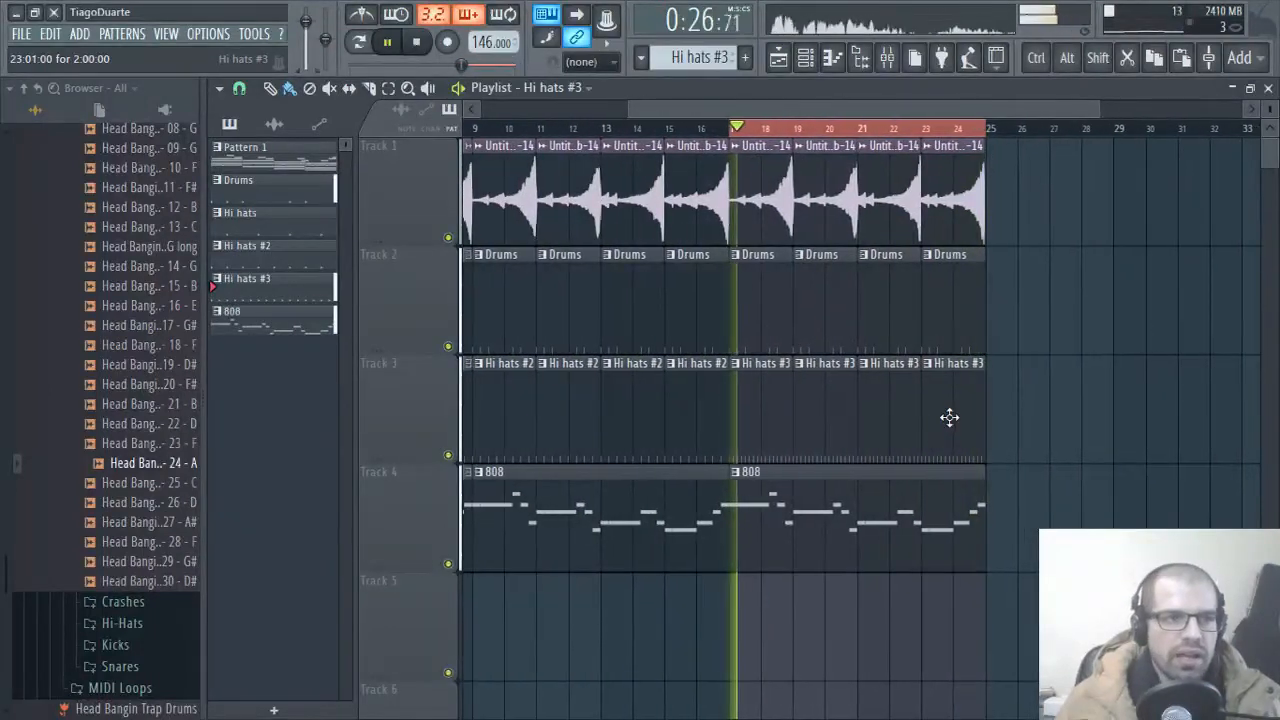
Step: Audition samples in the drum kit's Hi-Hats folder and load Hi hat 18 into a new channel
scroll(115, 418, "up", 7)
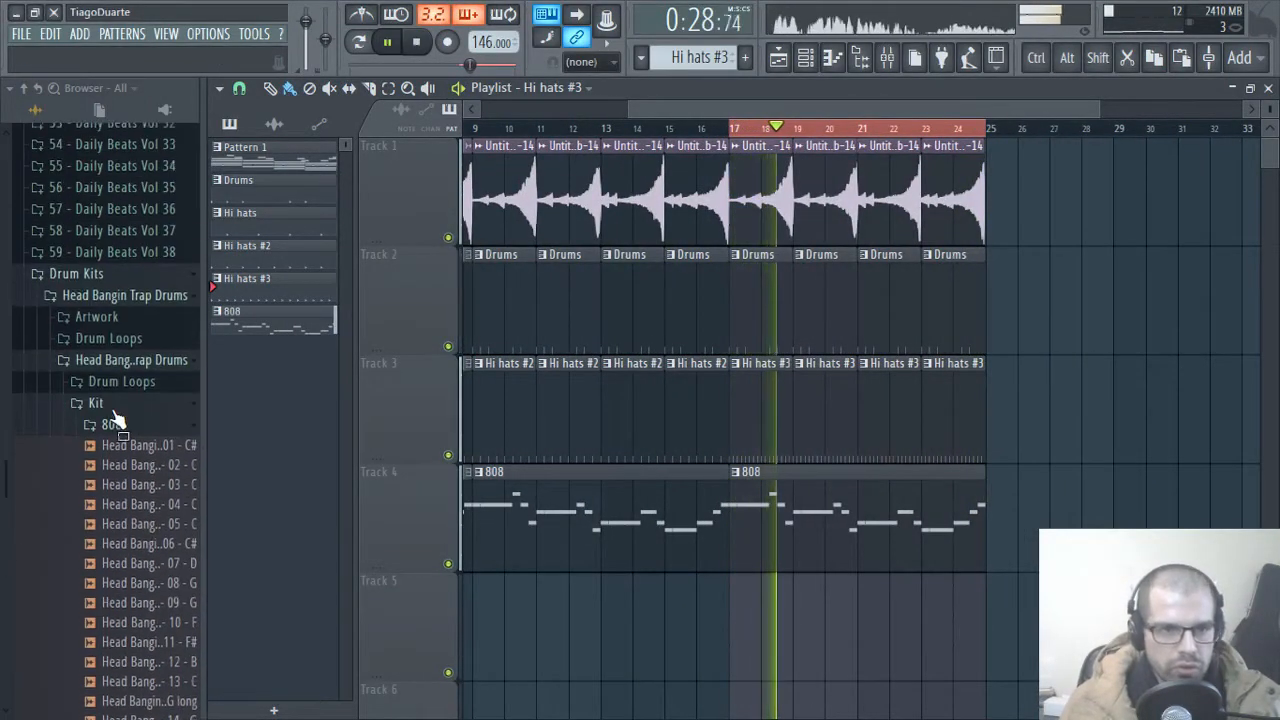
left_click(112, 424)
scroll(119, 479, "down", 2)
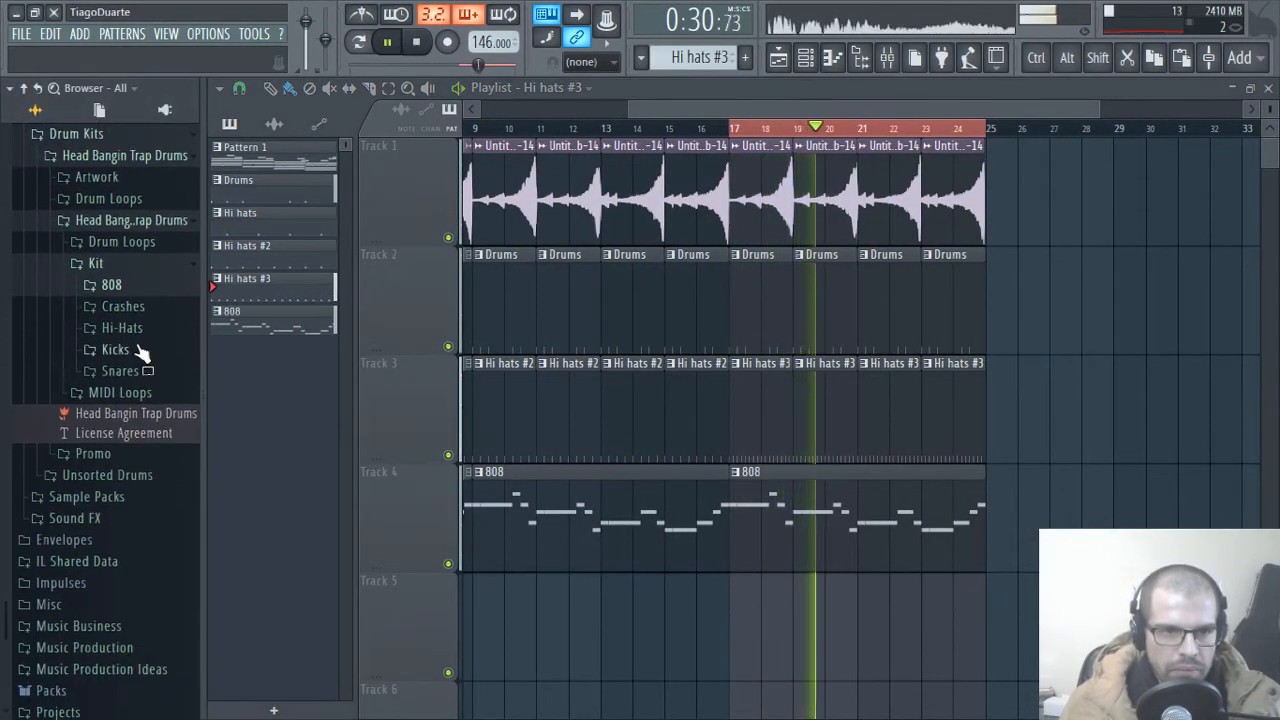
left_click(122, 329)
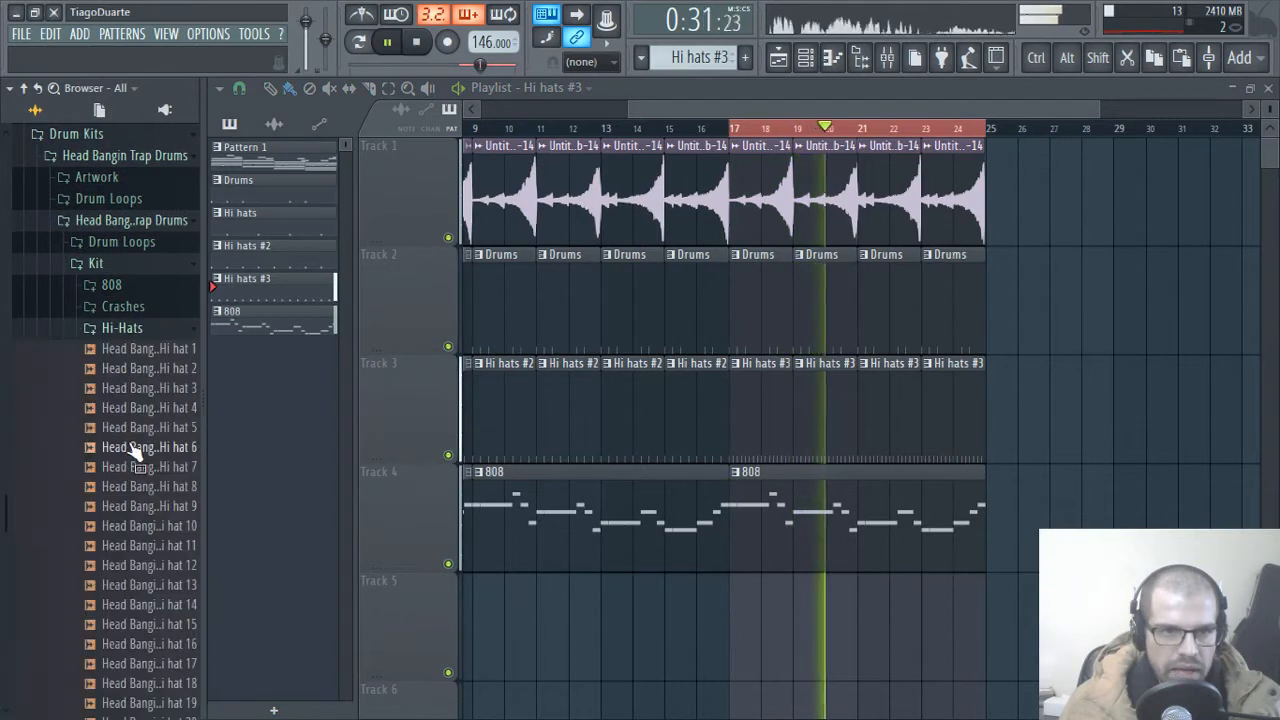
left_click(140, 646)
left_click(147, 626)
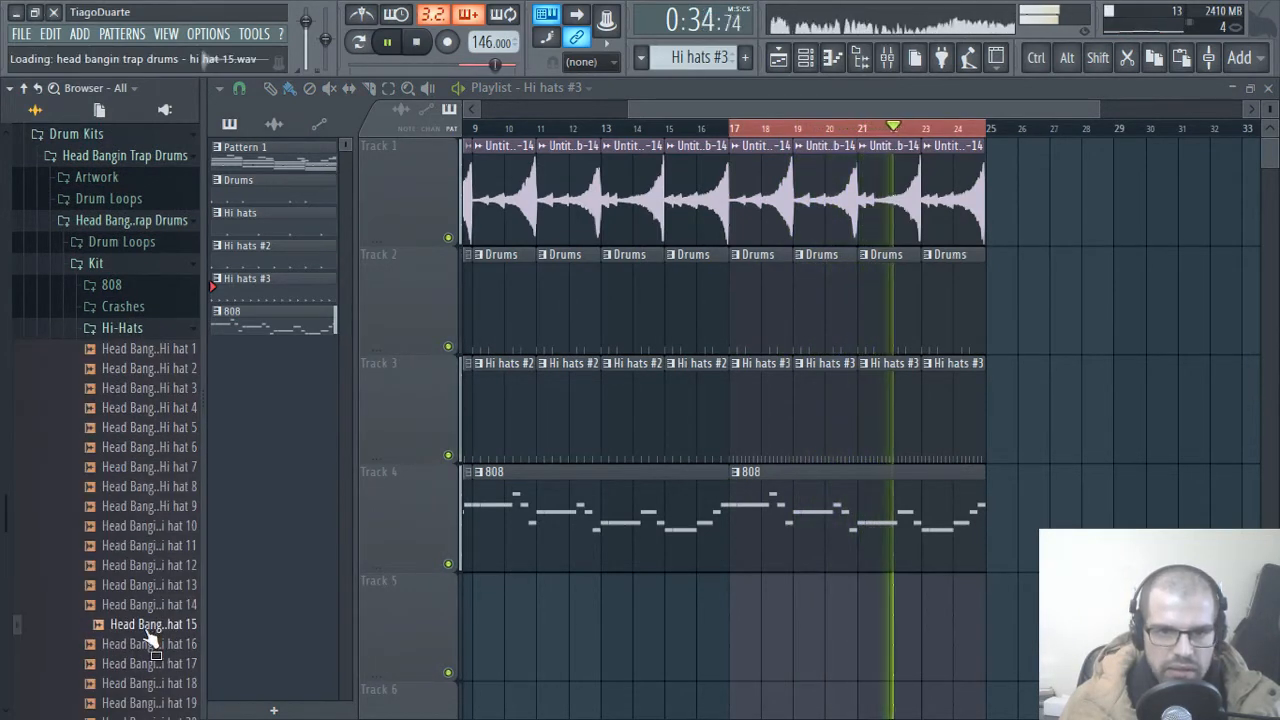
scroll(150, 636, "down", 2)
left_click(136, 487)
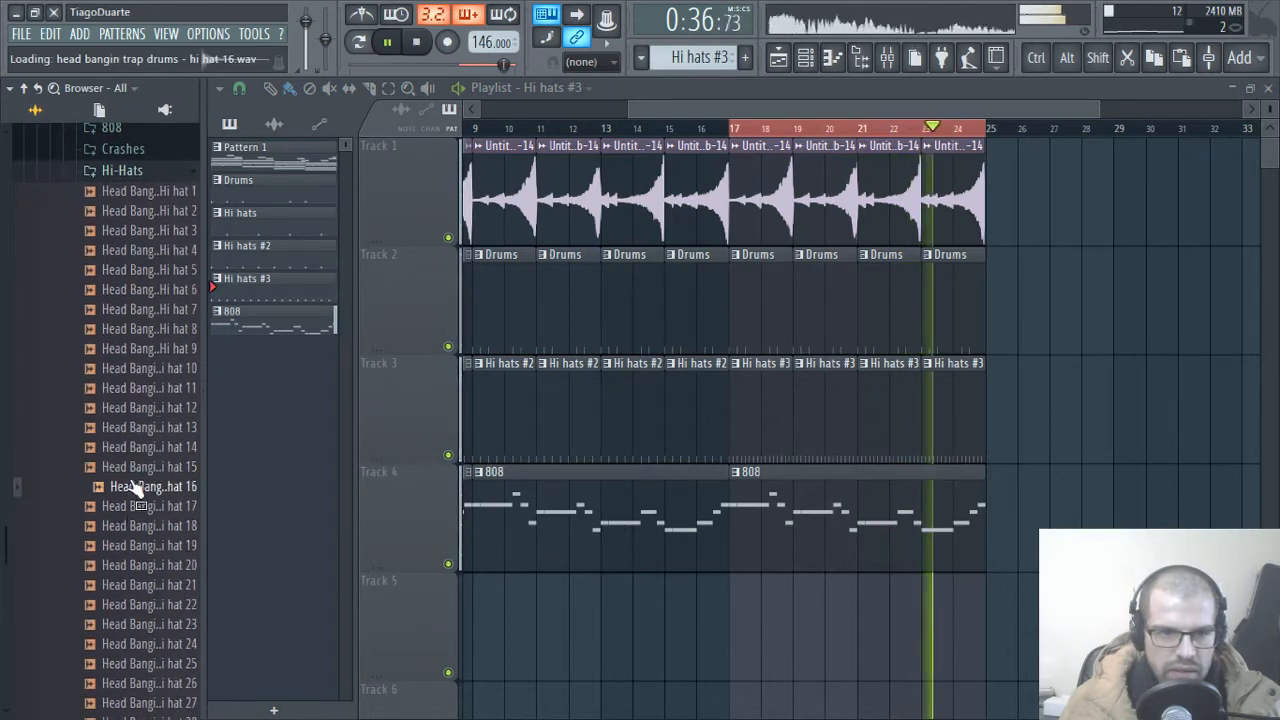
left_click(136, 506)
left_click(136, 526)
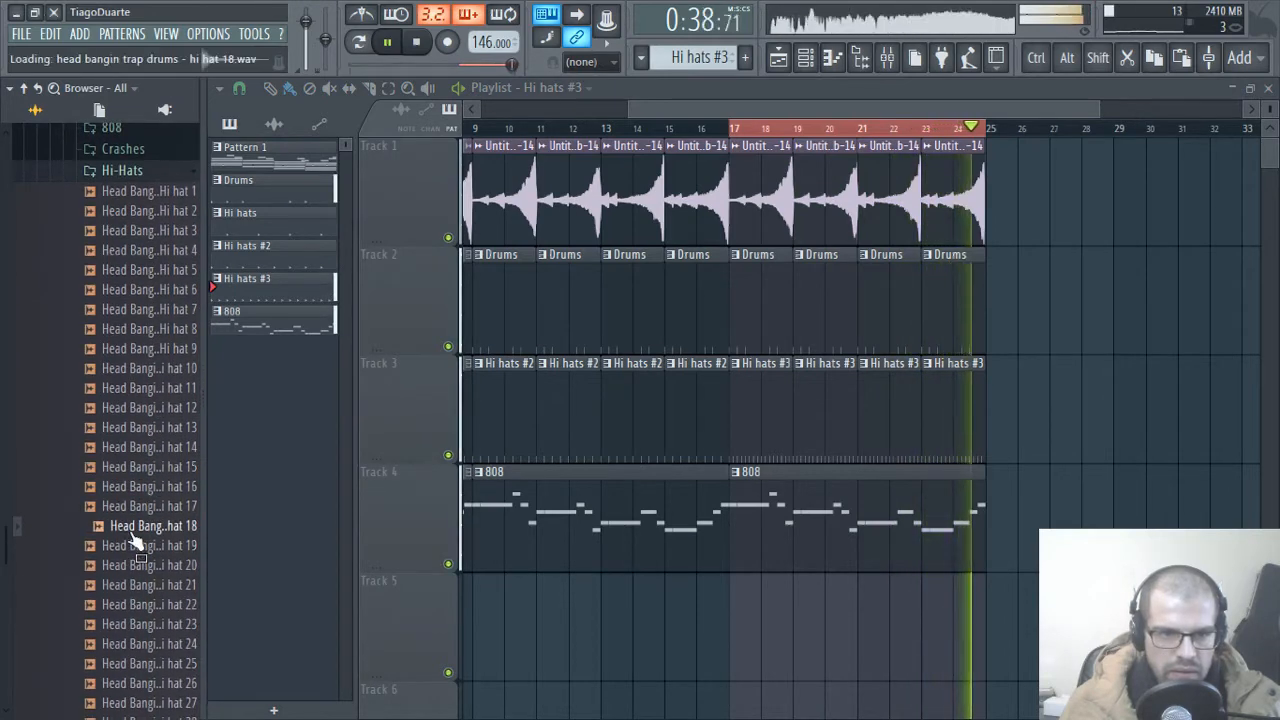
right_click(157, 527)
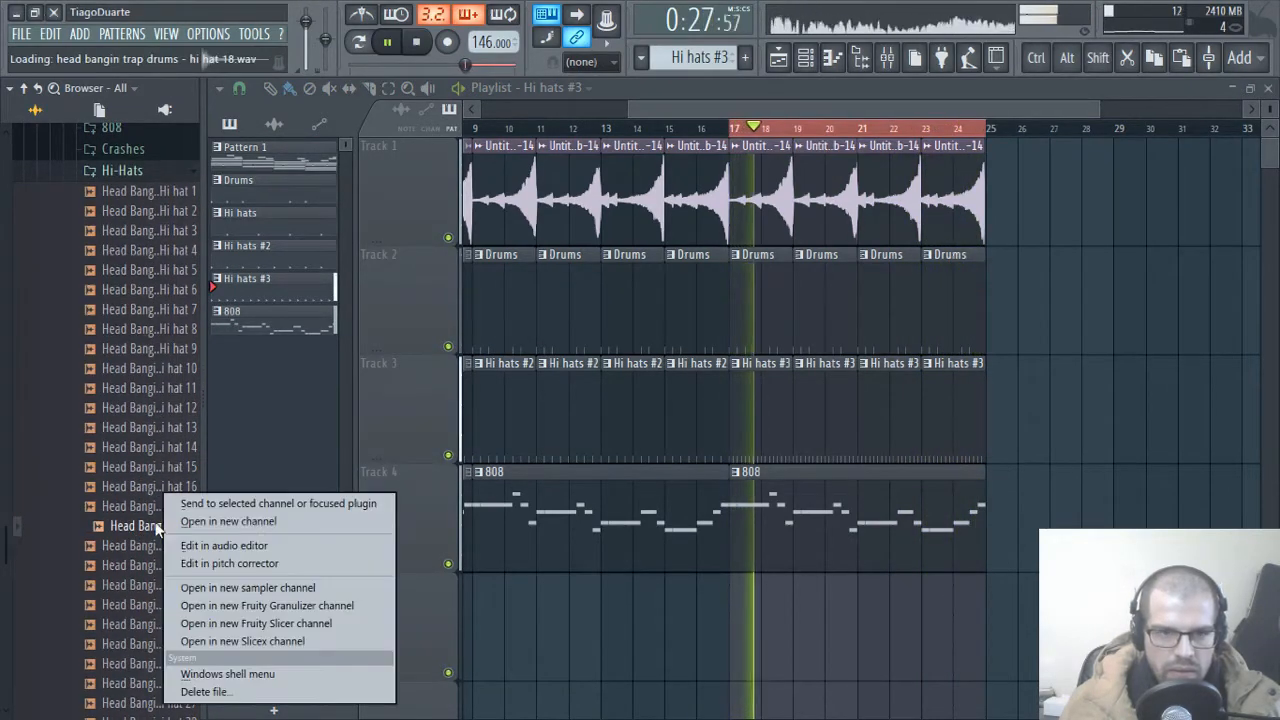
left_click(225, 521)
left_click(617, 197)
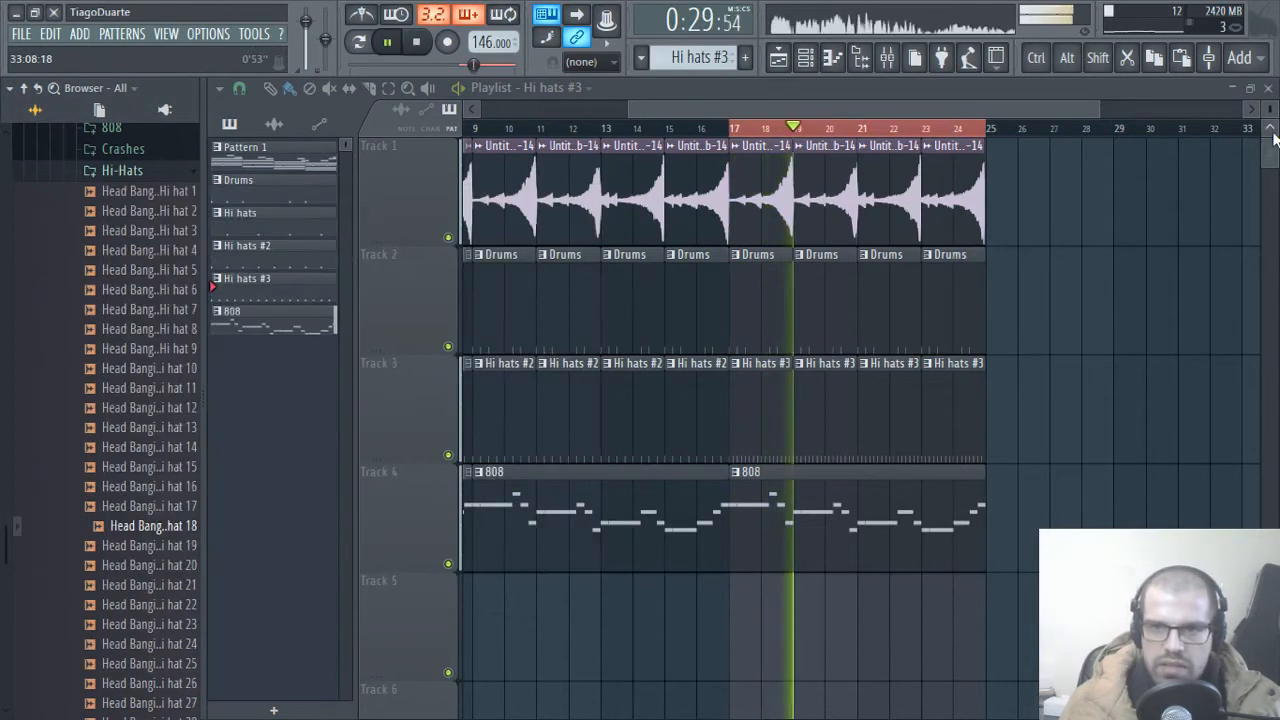
Step: Program Hi hat 18 on steps 4, 7, 20, 23, 26, 28 and 29 of the Hi hats #3 pattern and route it to mixer track 7
left_click(1268, 89)
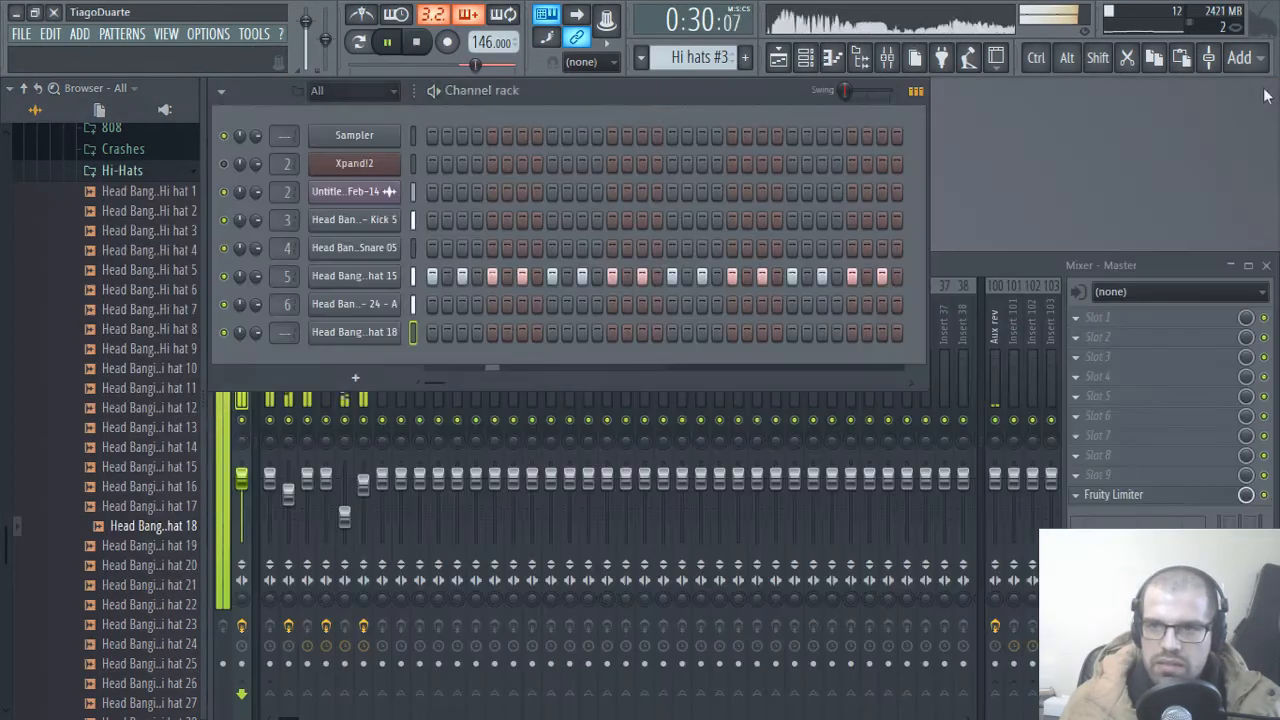
left_click(477, 336)
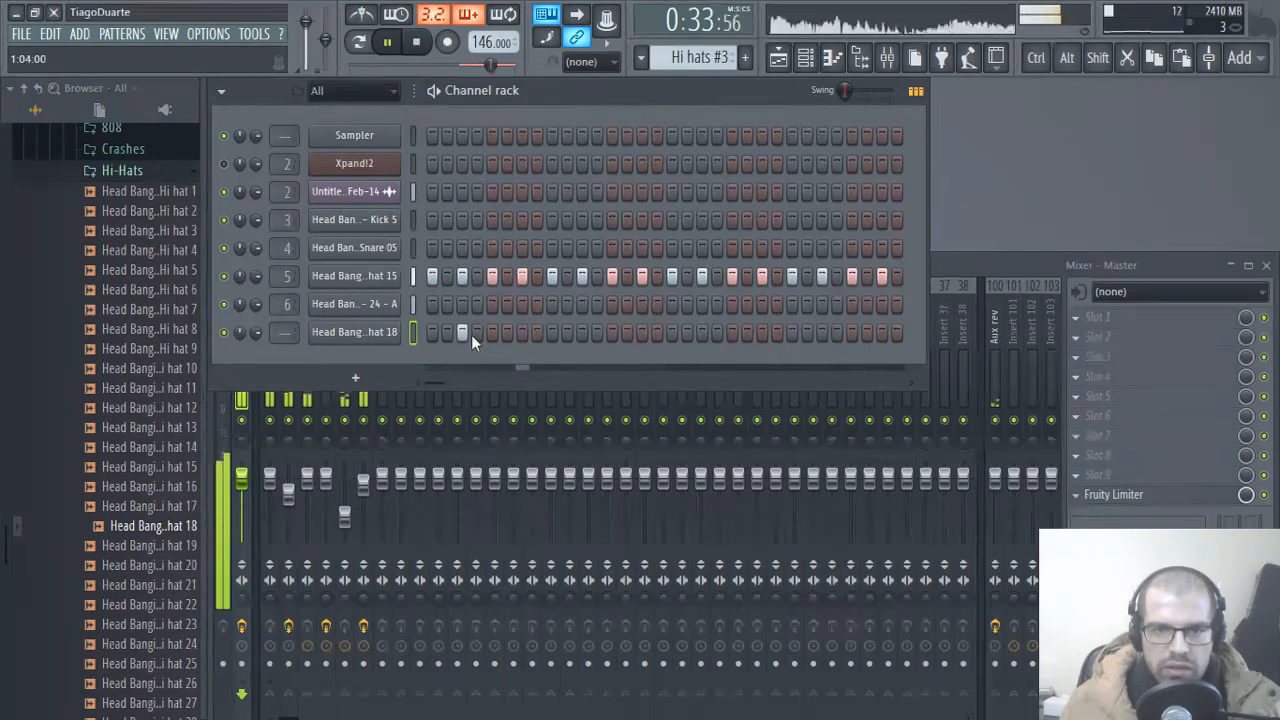
left_click_drag(284, 332, 284, 318)
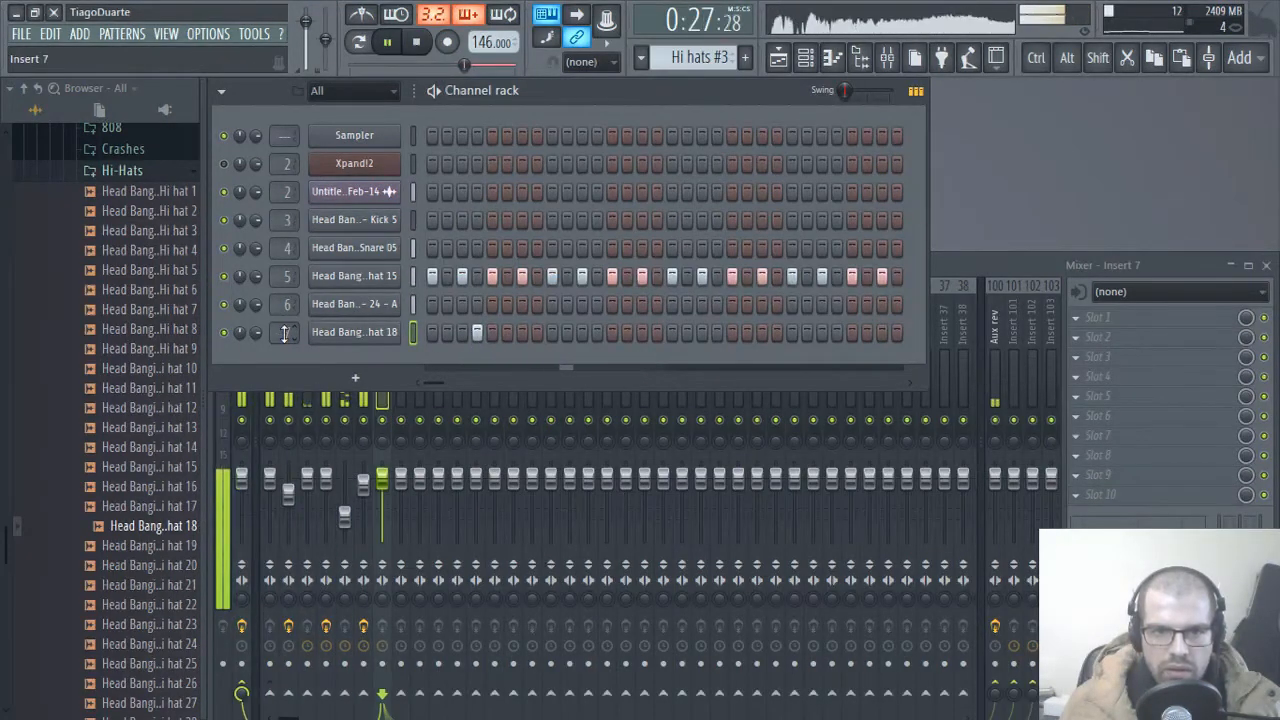
key("space")
key("space")
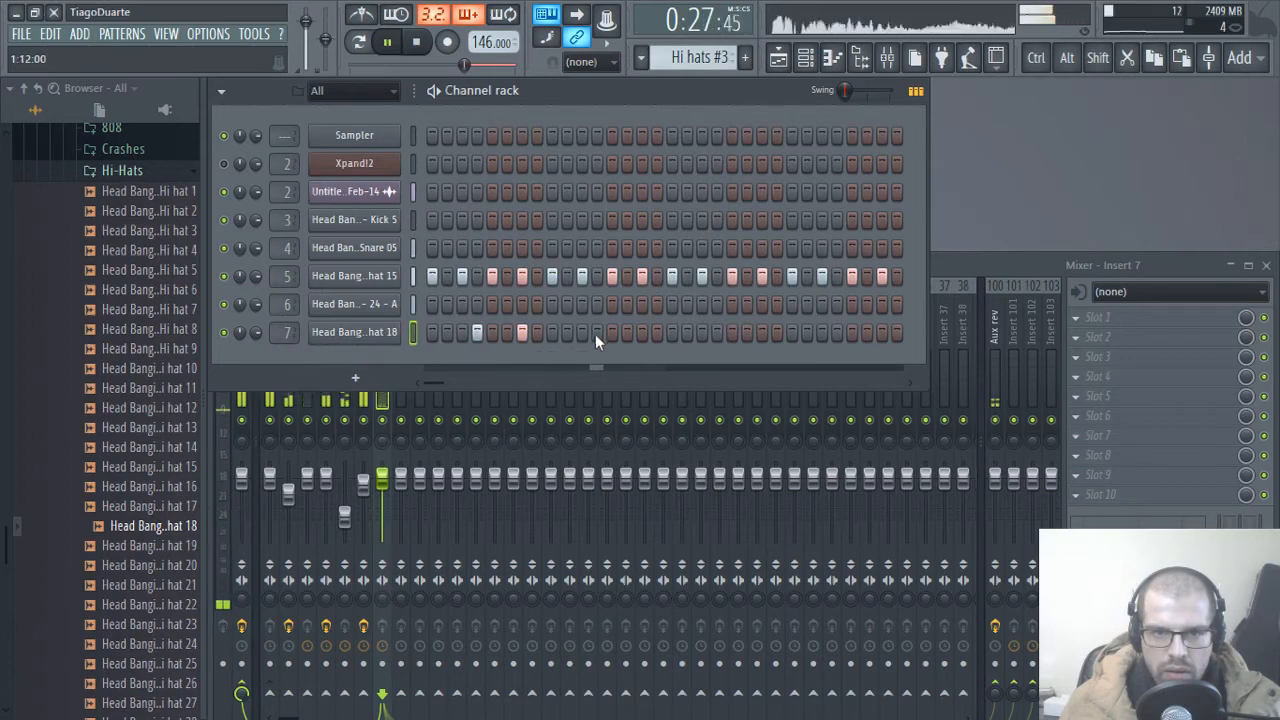
left_click(716, 333)
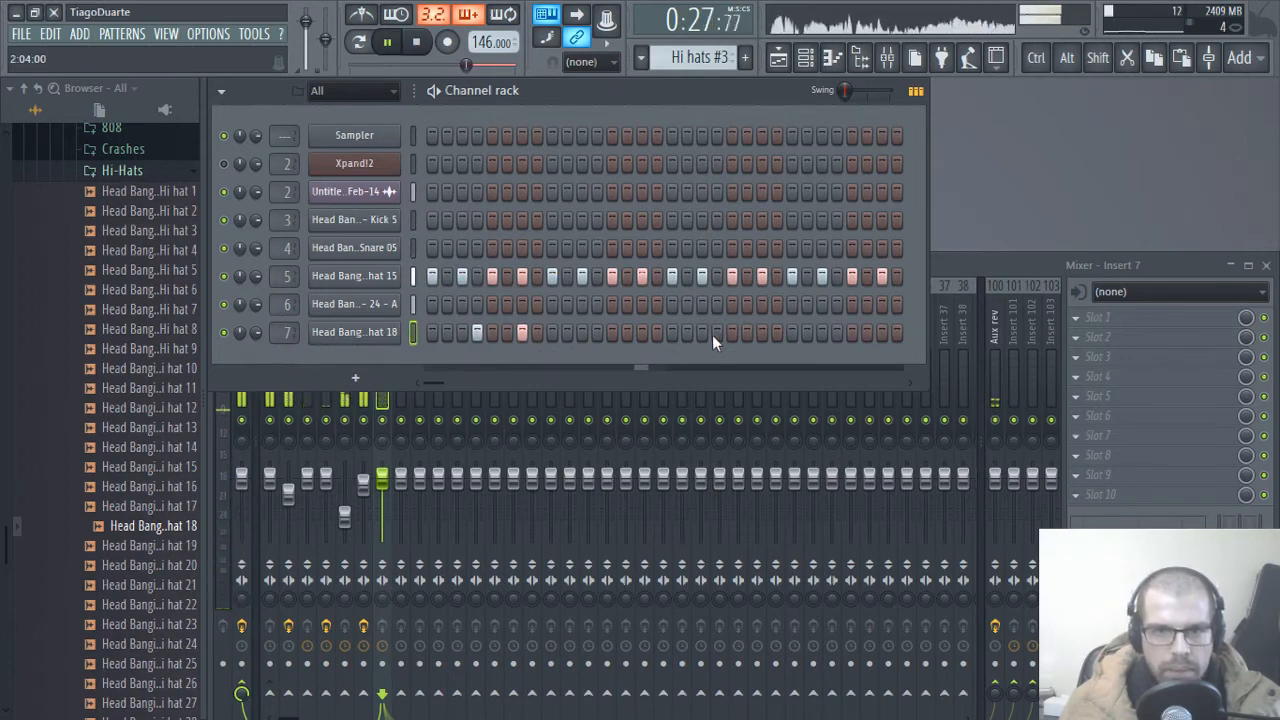
left_click(792, 333)
right_click(793, 335)
left_click(763, 334)
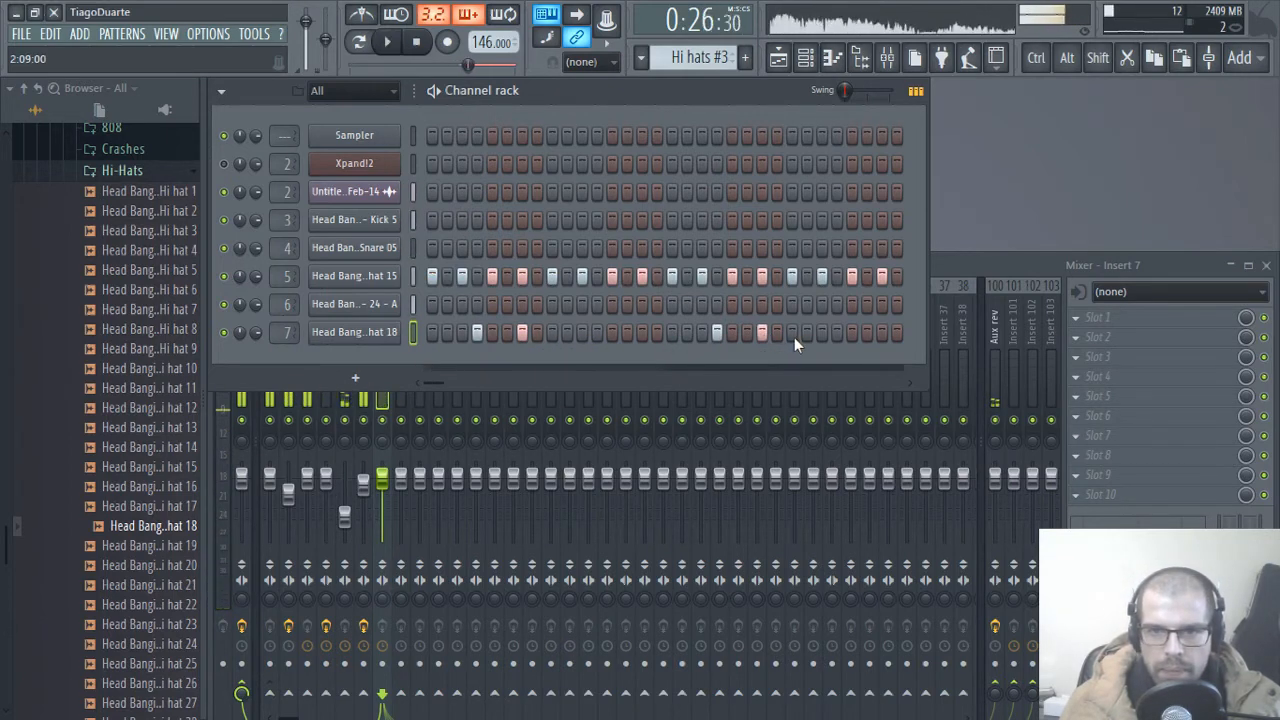
left_click(851, 334)
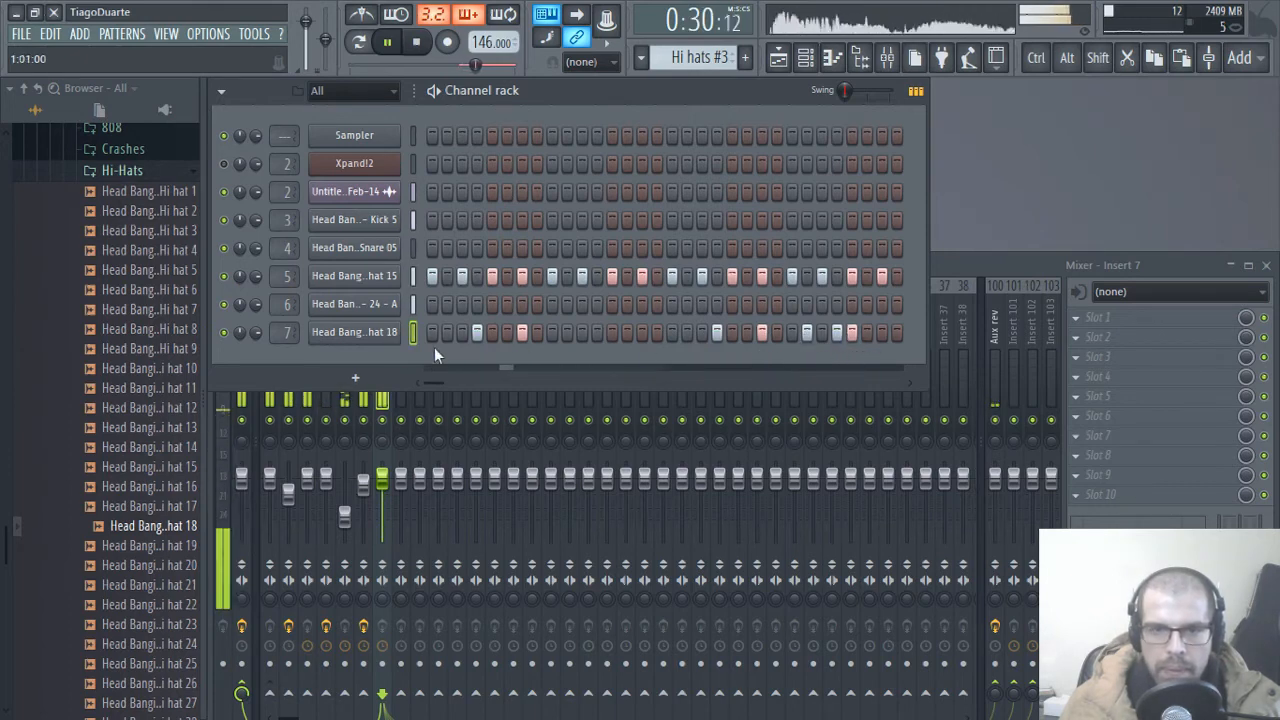
Step: Lower mixer track 7 to about -18.4 dB and route it only to the Mix track
left_click_drag(380, 479, 380, 519)
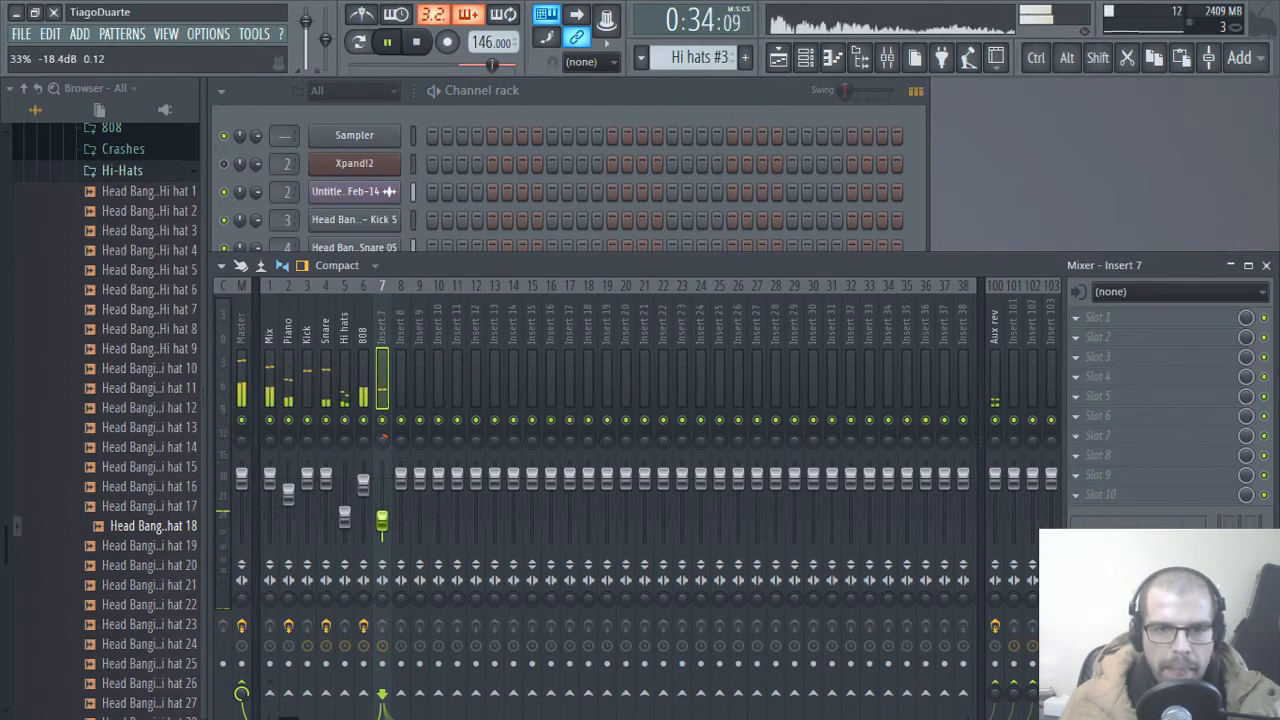
right_click(268, 692)
left_click(320, 652)
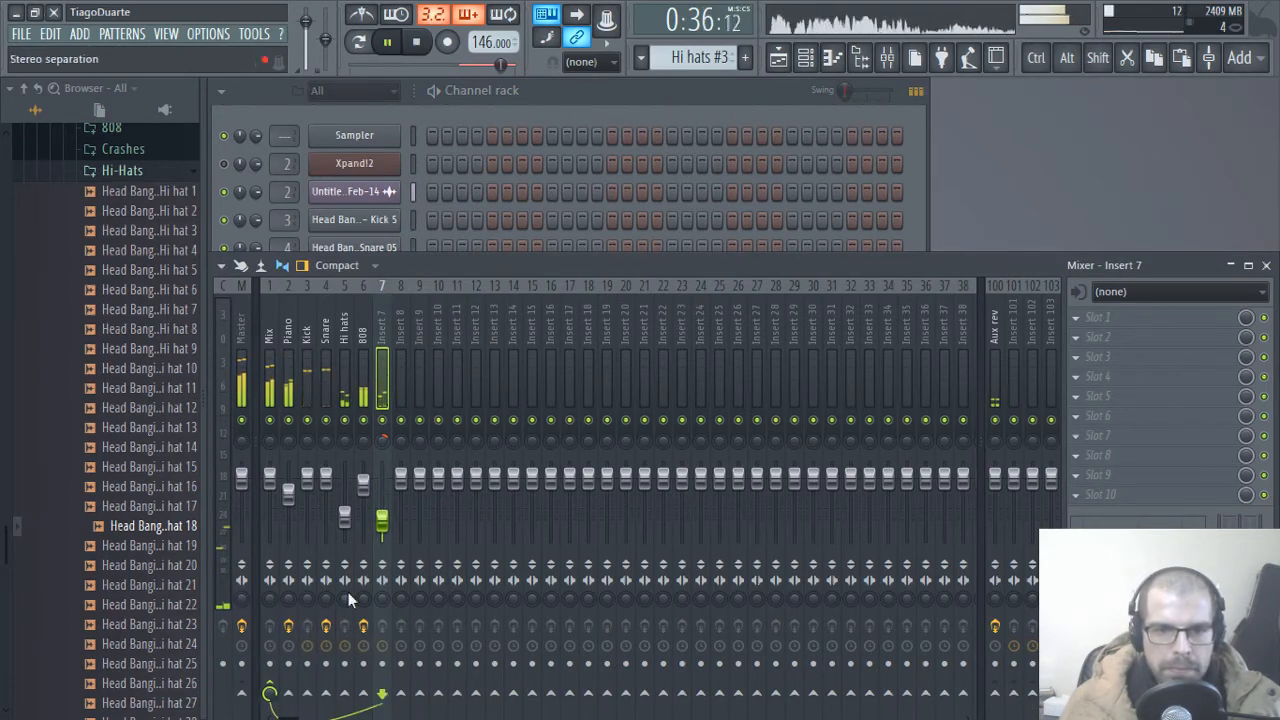
Step: Rename mixer track 7 as Hi hat 2 and return to the channel rack
double_click(383, 340)
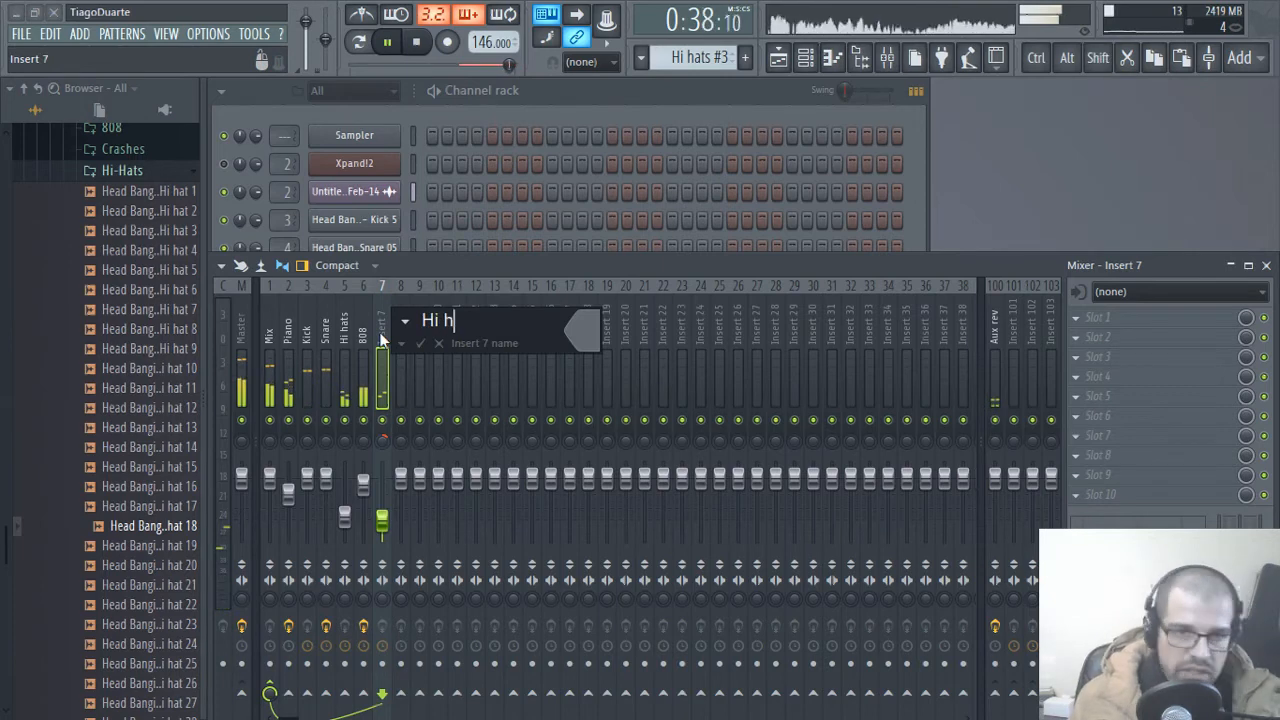
key("Return")
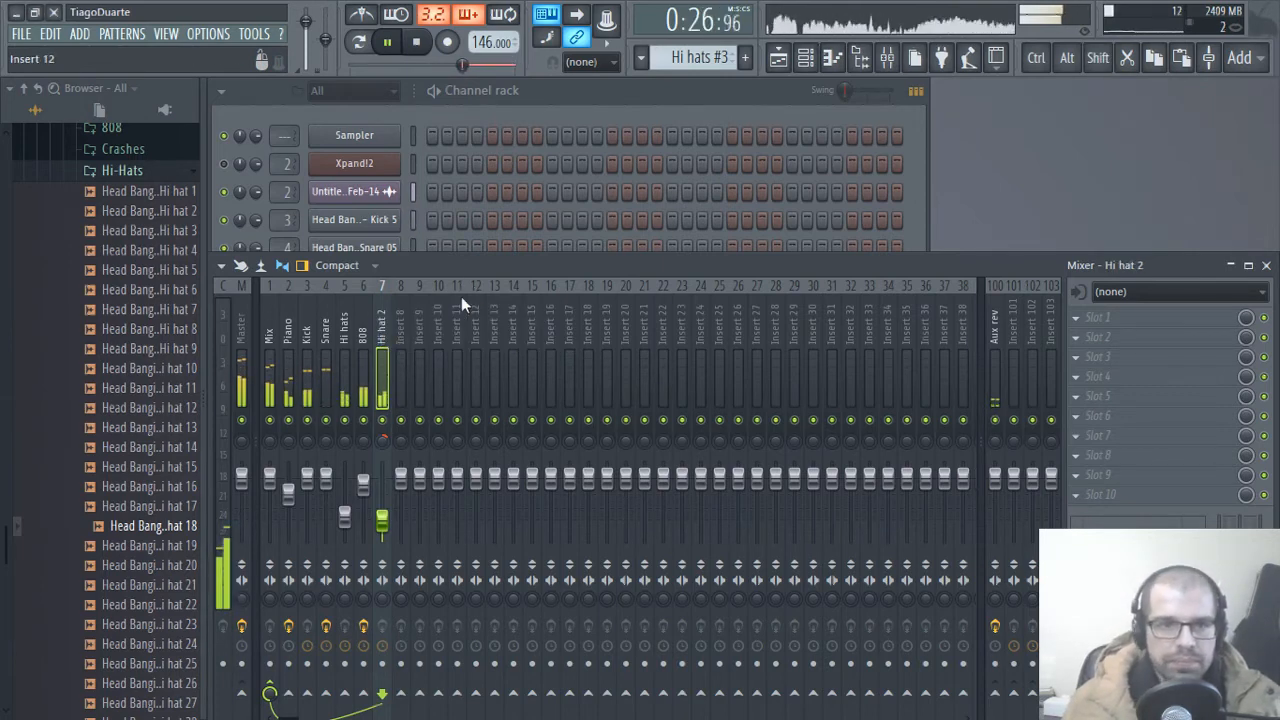
left_click(589, 99)
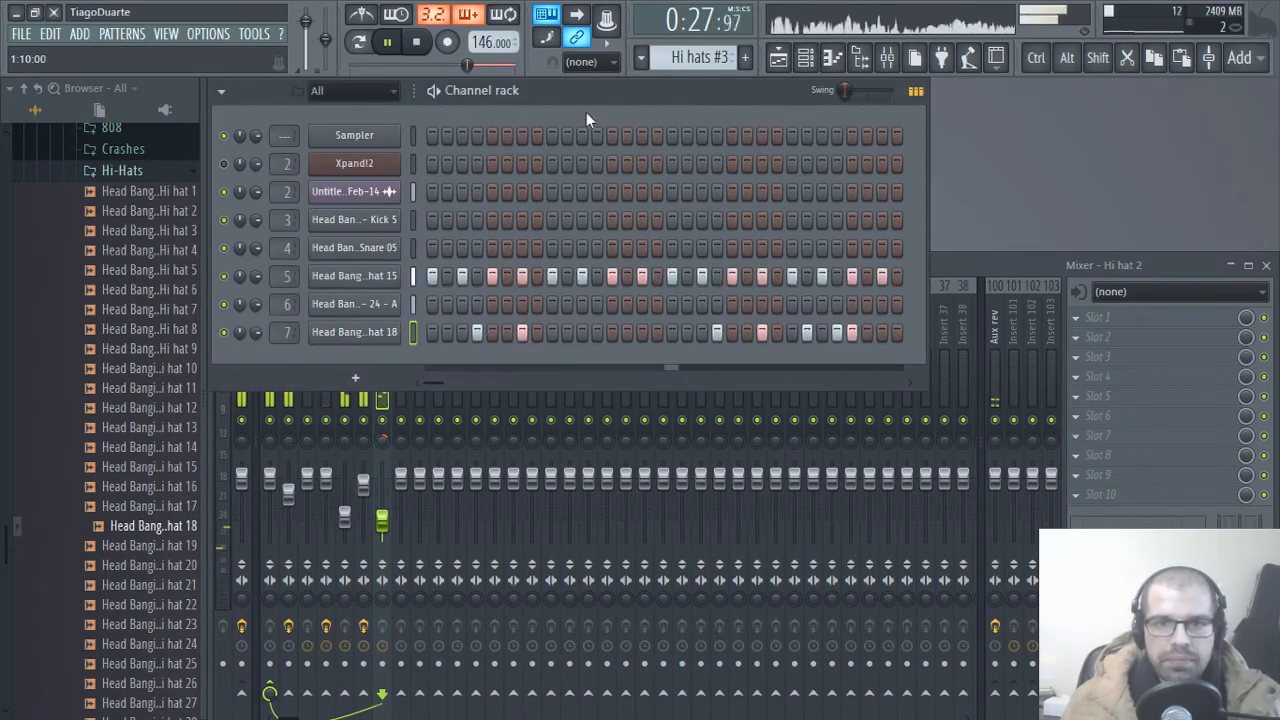
Step: Audition samples in the drum kit's Crashes folder and add Crash 09 as a new channel
left_click(125, 171)
left_click(122, 148)
left_click(150, 170)
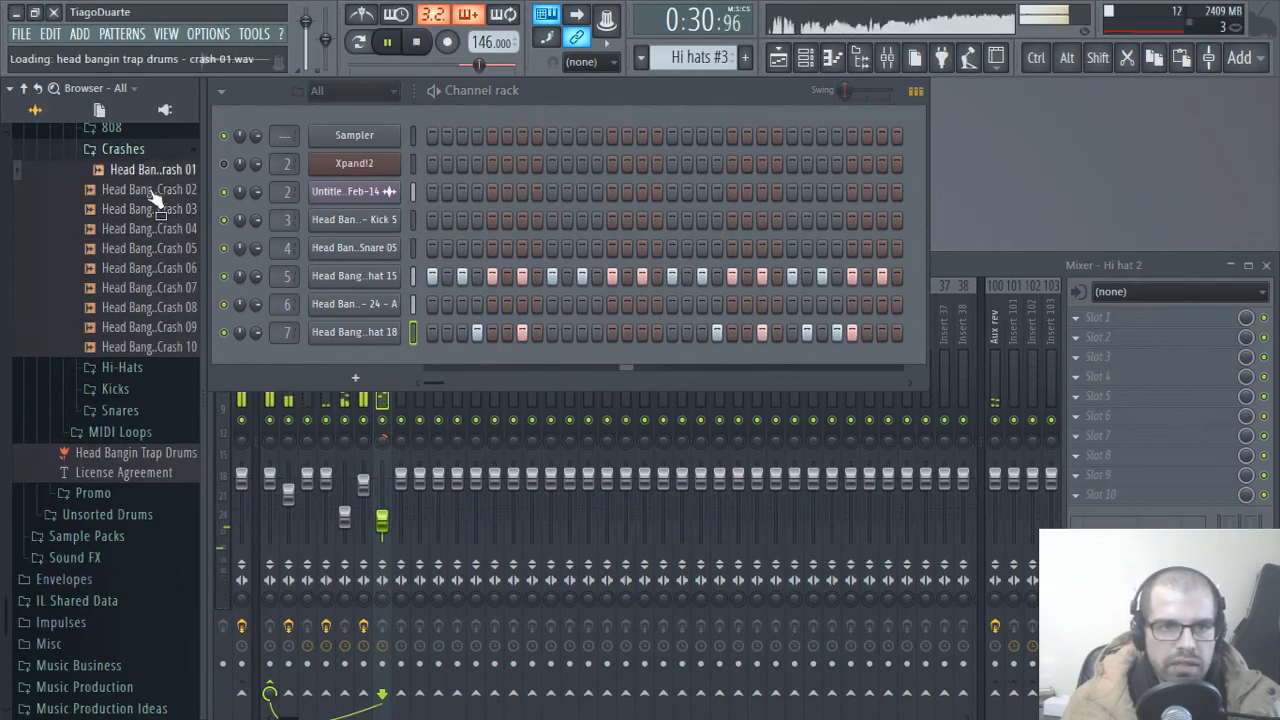
left_click(150, 190)
left_click(145, 209)
left_click(137, 228)
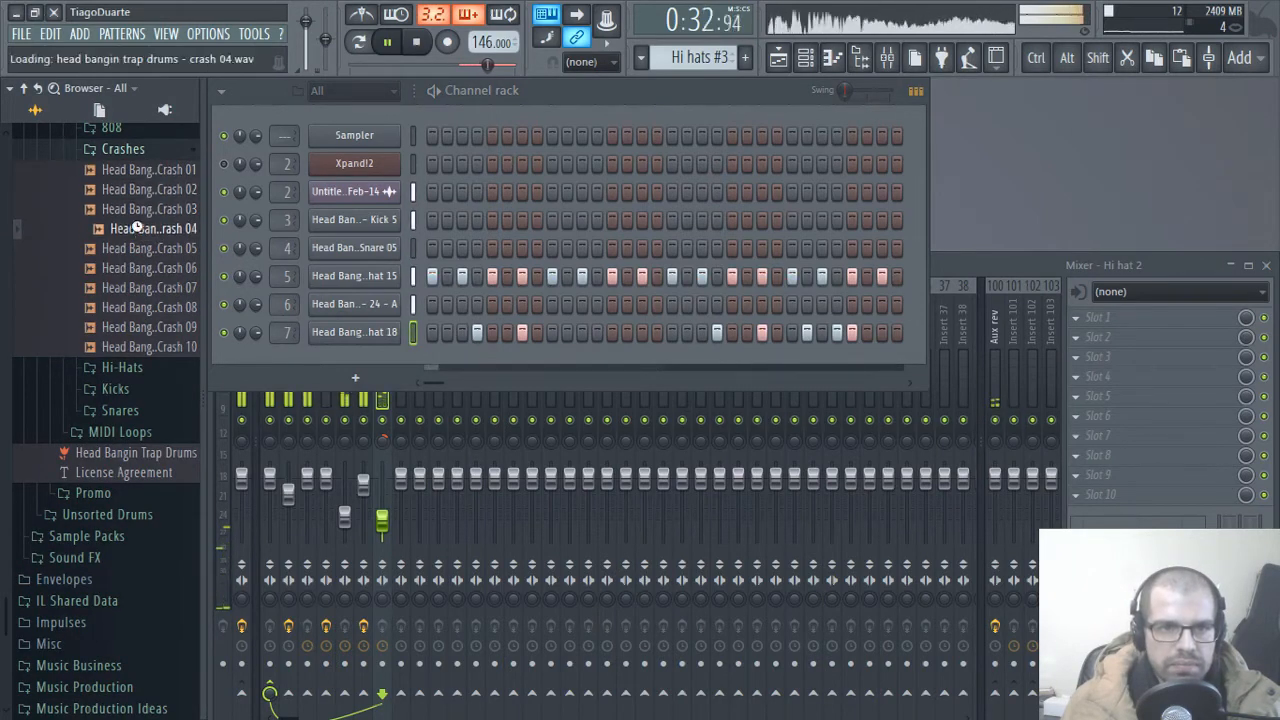
left_click(140, 248)
left_click(137, 268)
left_click(135, 288)
left_click(145, 327)
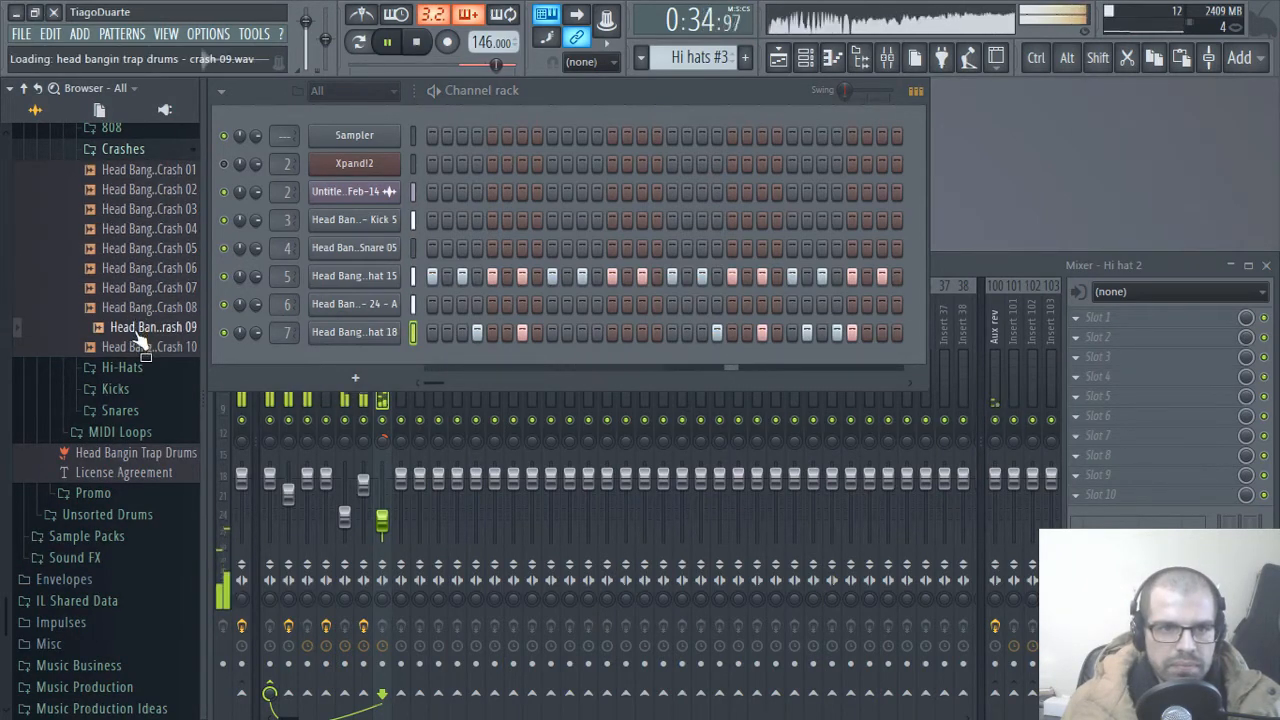
left_click_drag(139, 335, 360, 362)
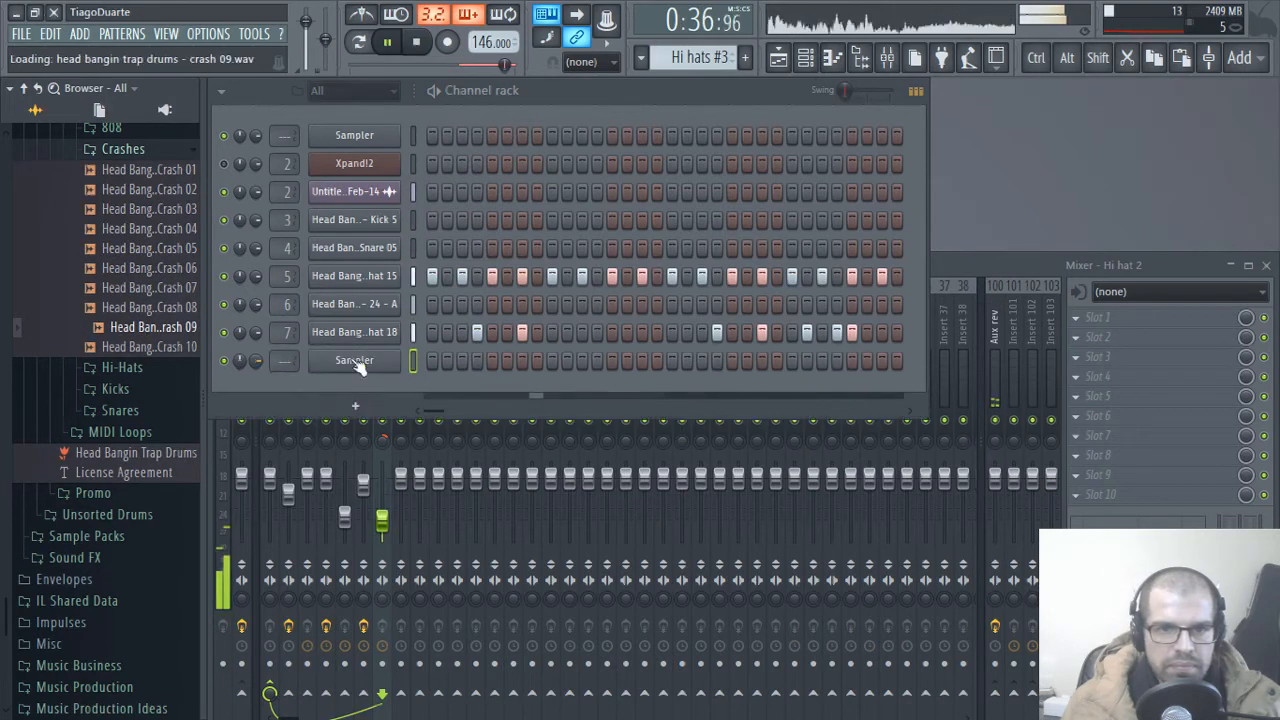
Step: Switch to the empty Pattern 7 and rename it Crash
scroll(688, 56, "down", 2)
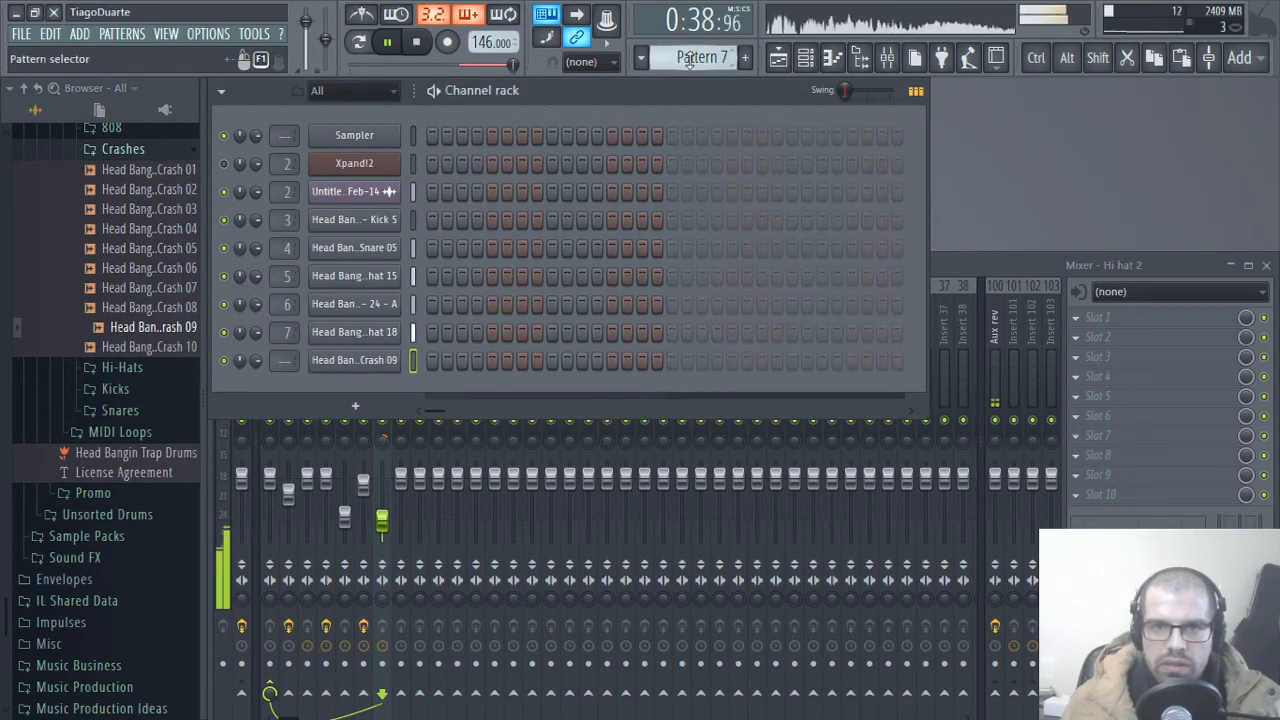
double_click(697, 56)
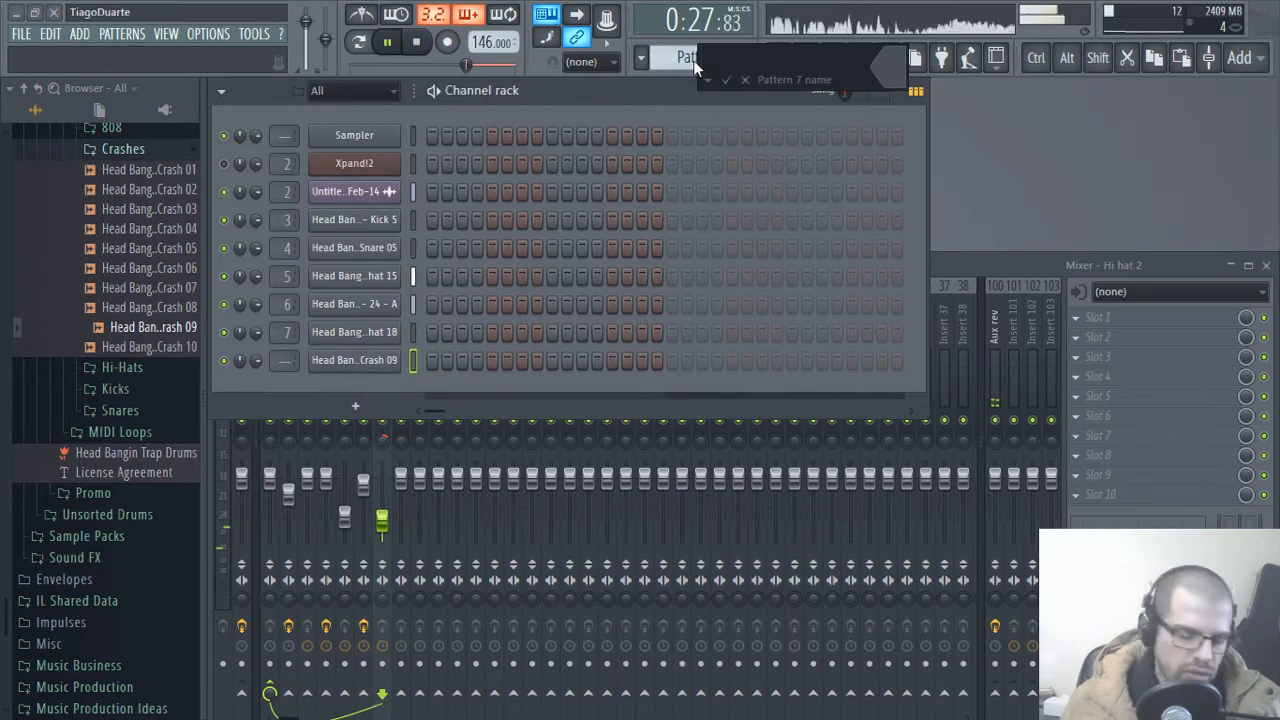
type("Crash")
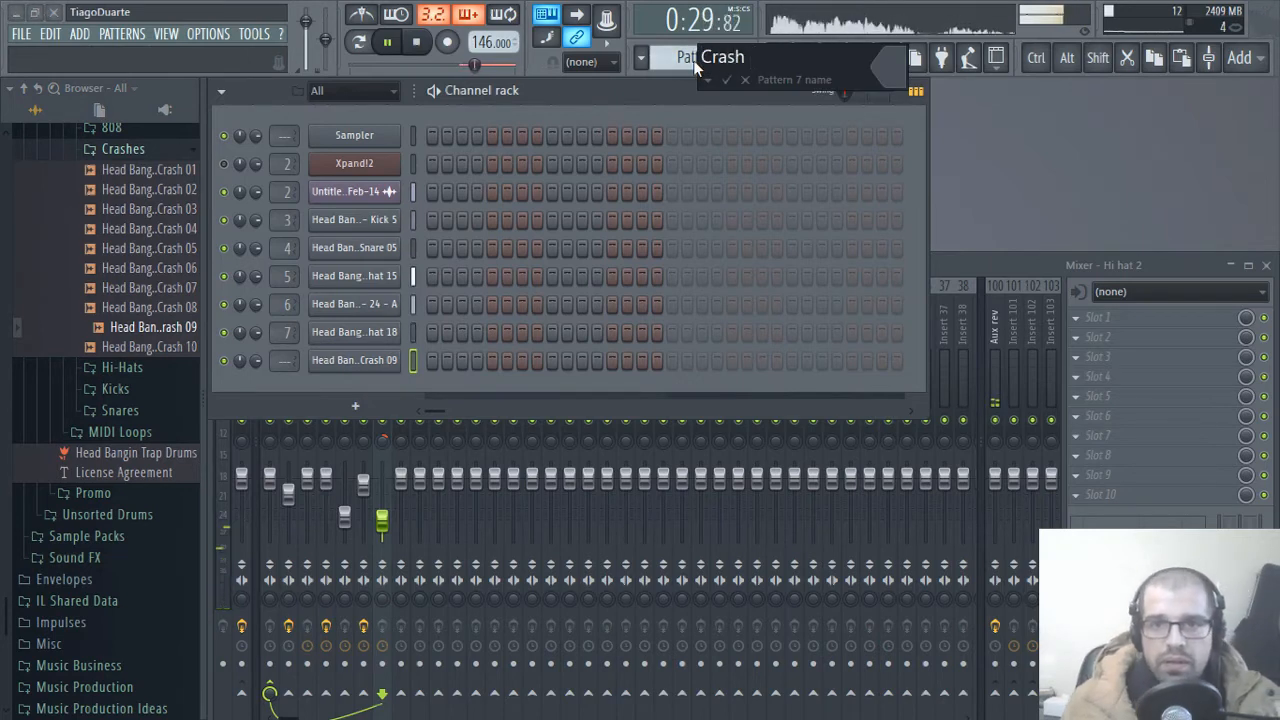
key("Return")
Step: Stop playback, place a Crash 09 hit on the first step and route the channel to mixer track 8
key("space")
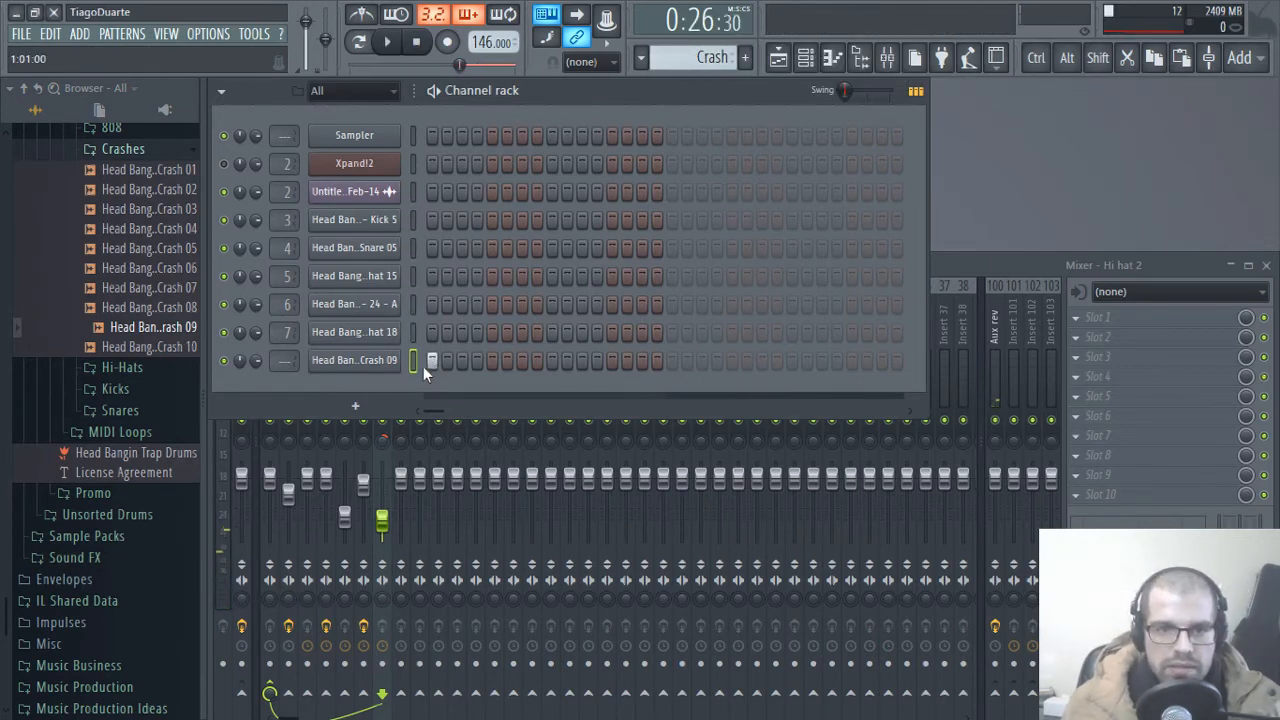
scroll(287, 363, "up", 8)
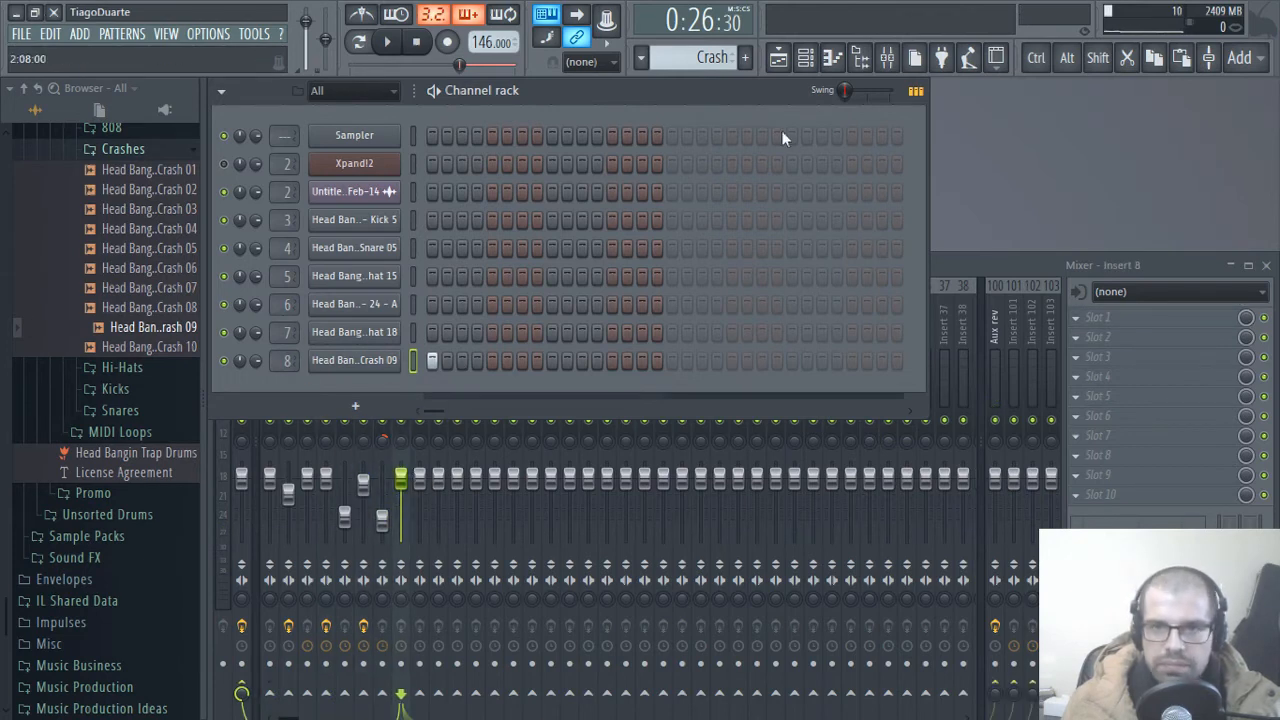
Step: Place Crash pattern clips on Track 5 of the playlist at bars 1, 5, 9, 13, 17 and 21
left_click(778, 58)
left_click(736, 632)
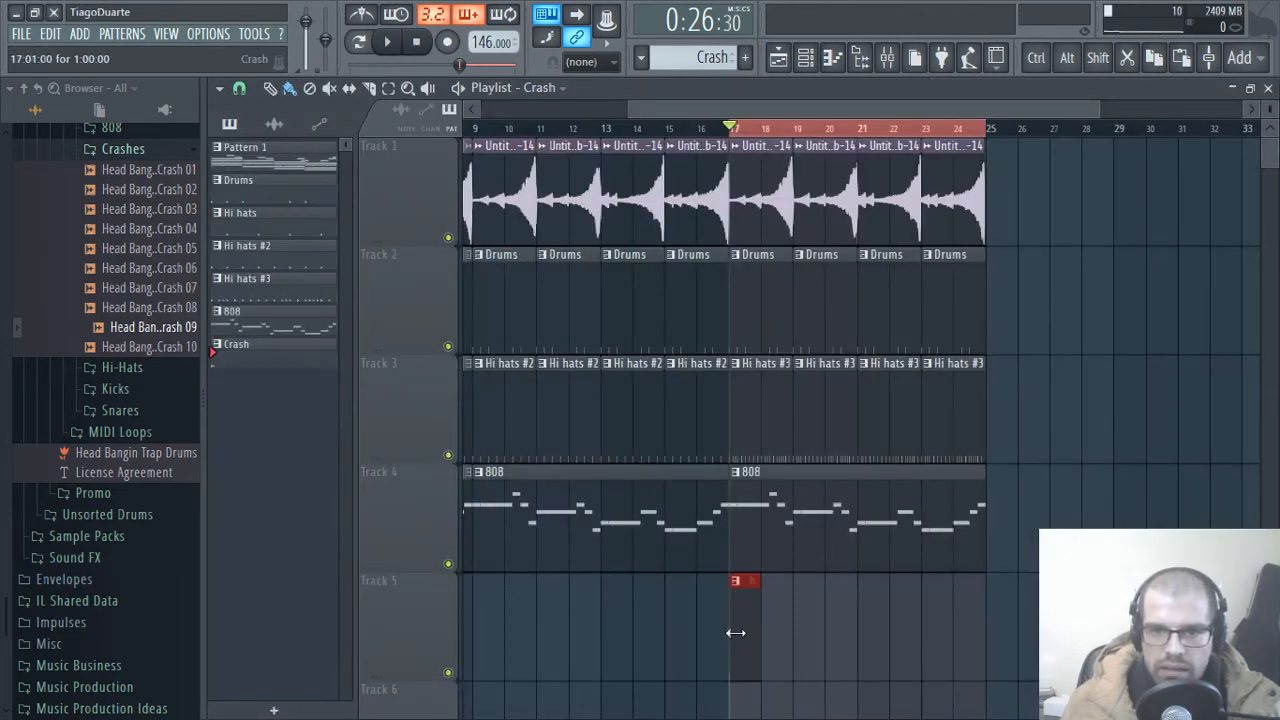
left_click(871, 634)
mouse_move(753, 575)
left_mouse_down()
mouse_move(1177, 500)
mouse_move(1178, 487)
left_mouse_up()
left_click(734, 580)
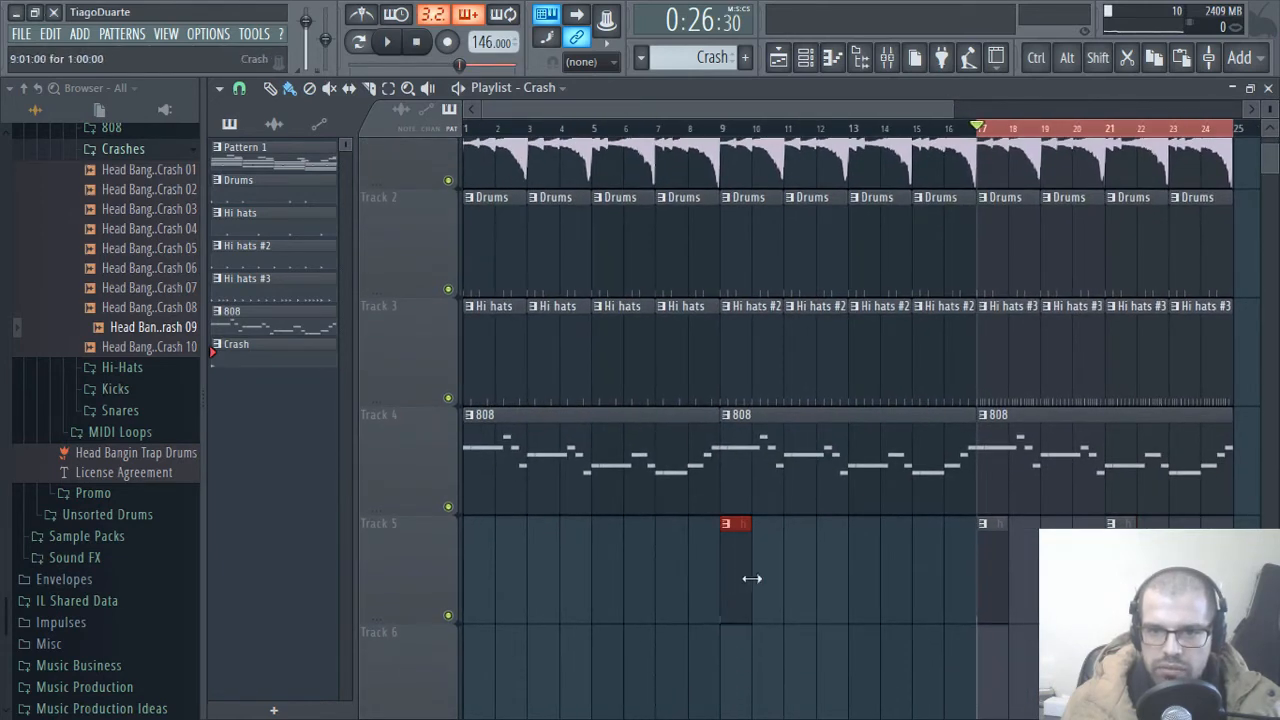
left_click(847, 584)
left_click(493, 582)
left_click(603, 587)
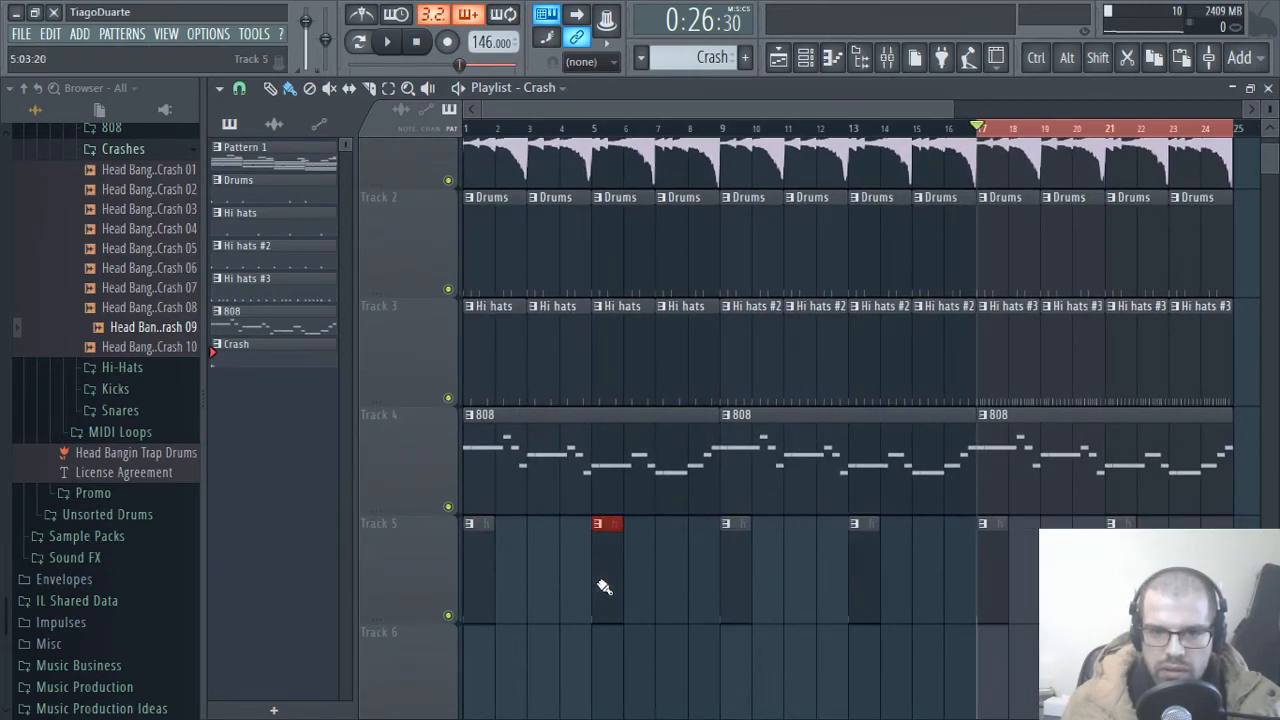
Step: Lower mixer track 8 to about -12.7 dB and route it only to the Mix track
left_click(1268, 89)
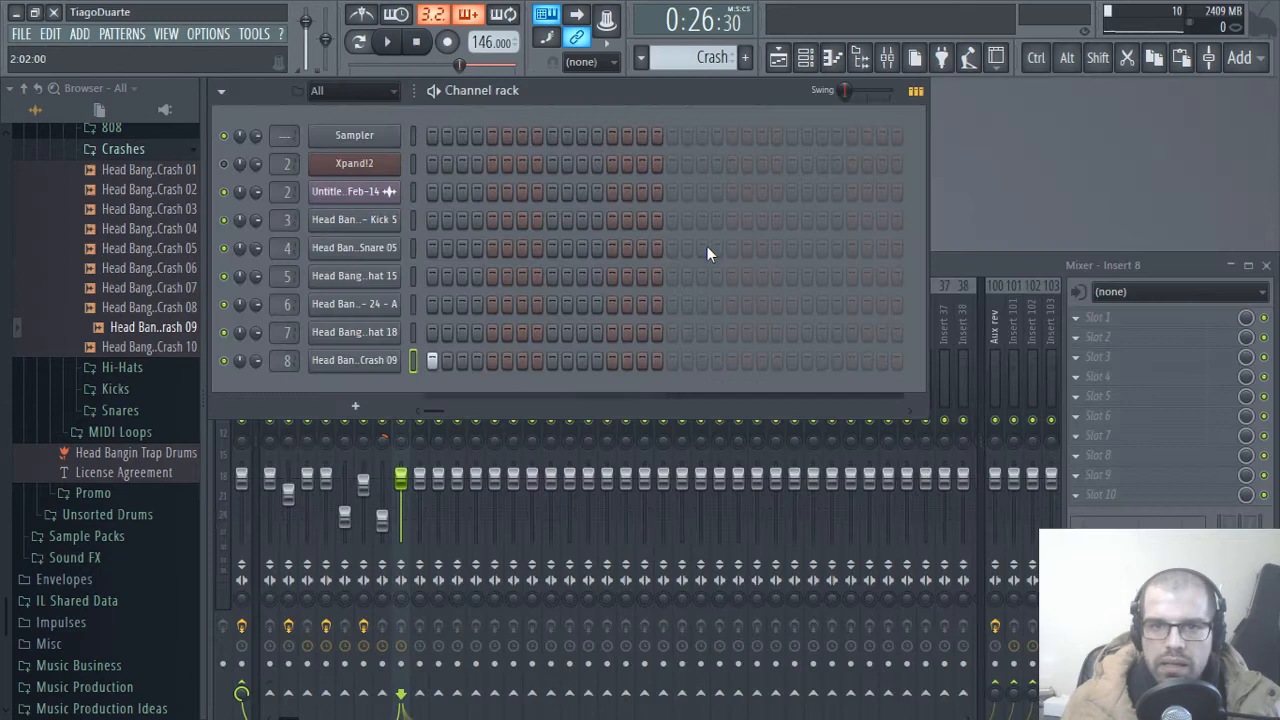
left_click(997, 272)
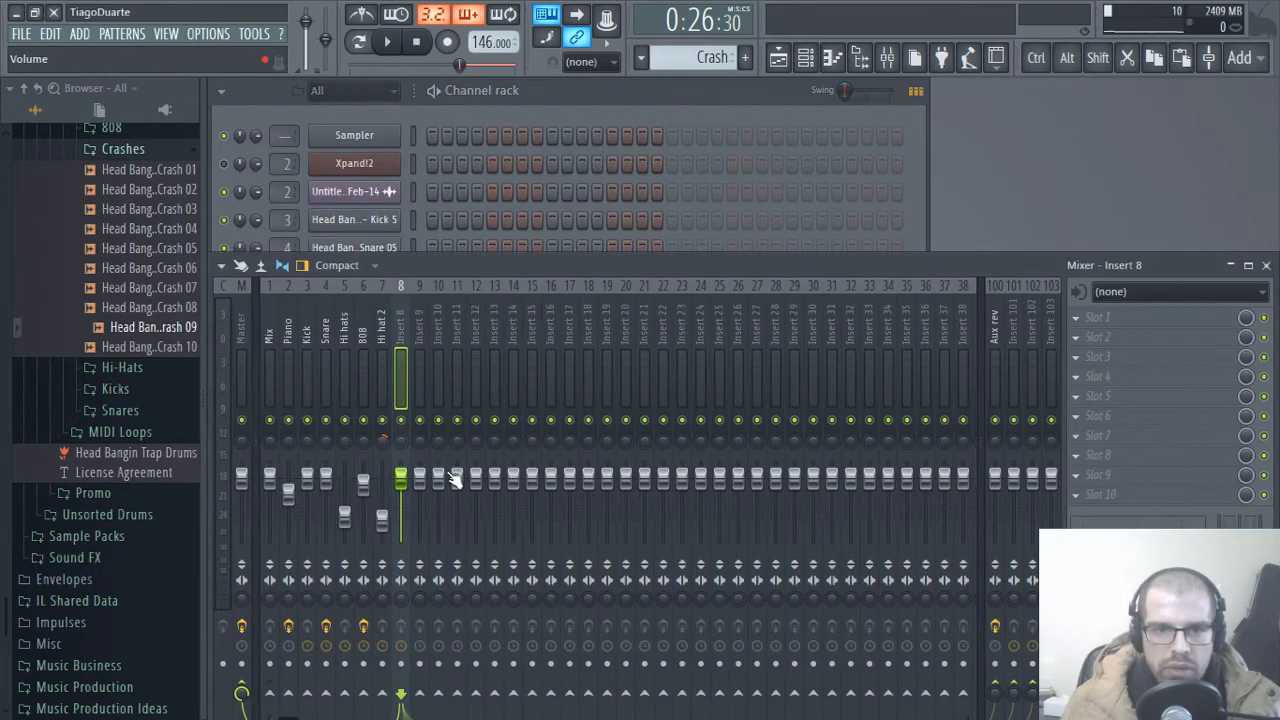
right_click(290, 692)
left_click(338, 646)
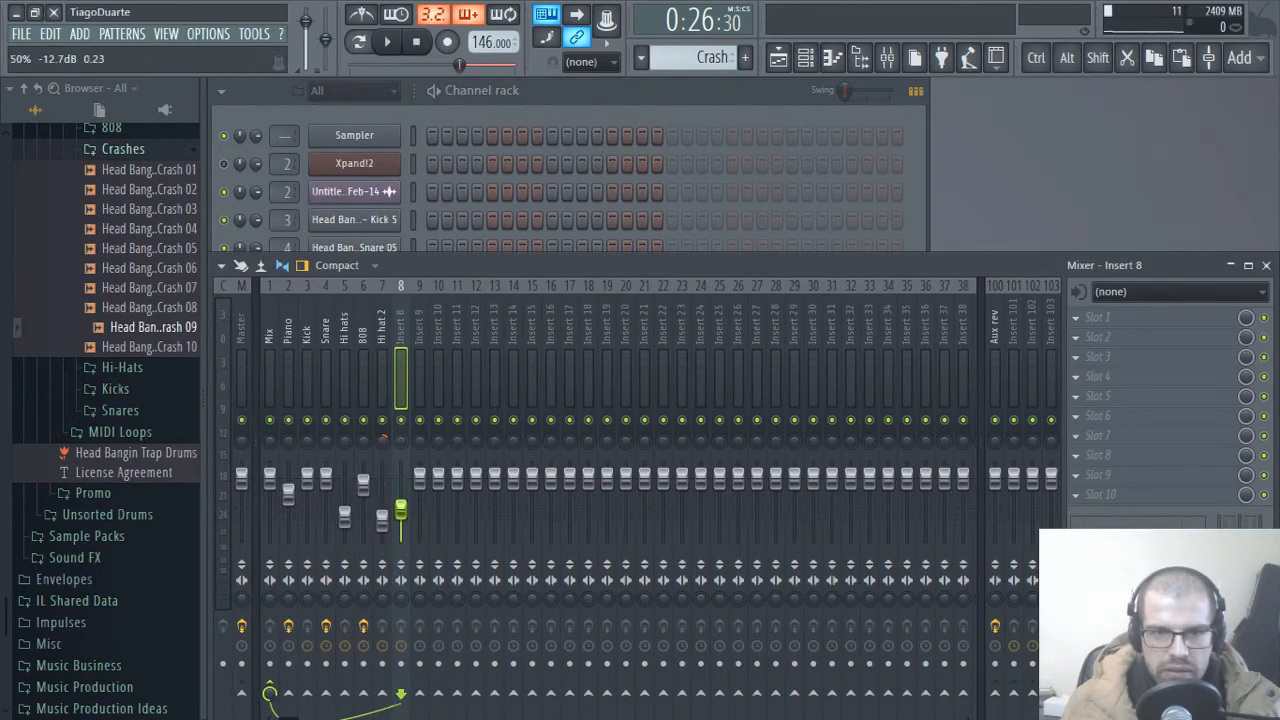
Step: Lower the mixer track 8 fader a little further, audition it in the song, and pan the track slightly right
left_click_drag(400, 510, 400, 521)
key("space")
key("space")
key("space")
key("space")
key("space")
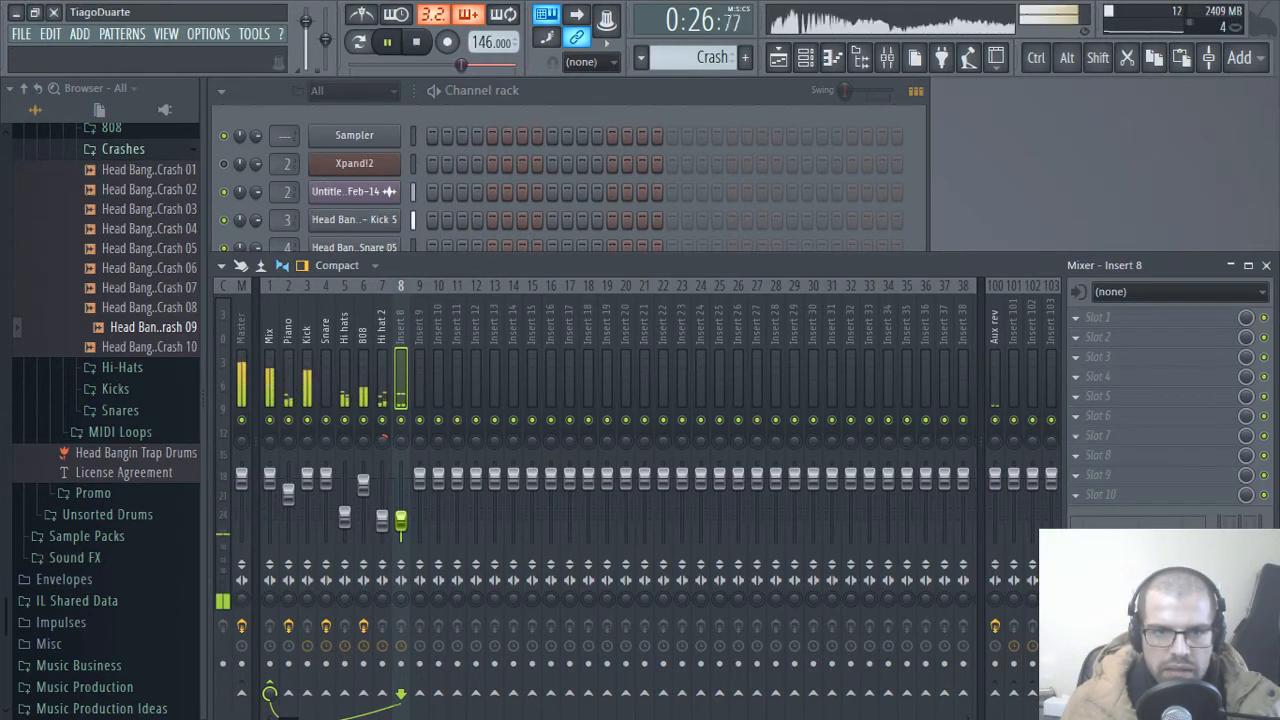
key("space")
left_click_drag(401, 448, 401, 440)
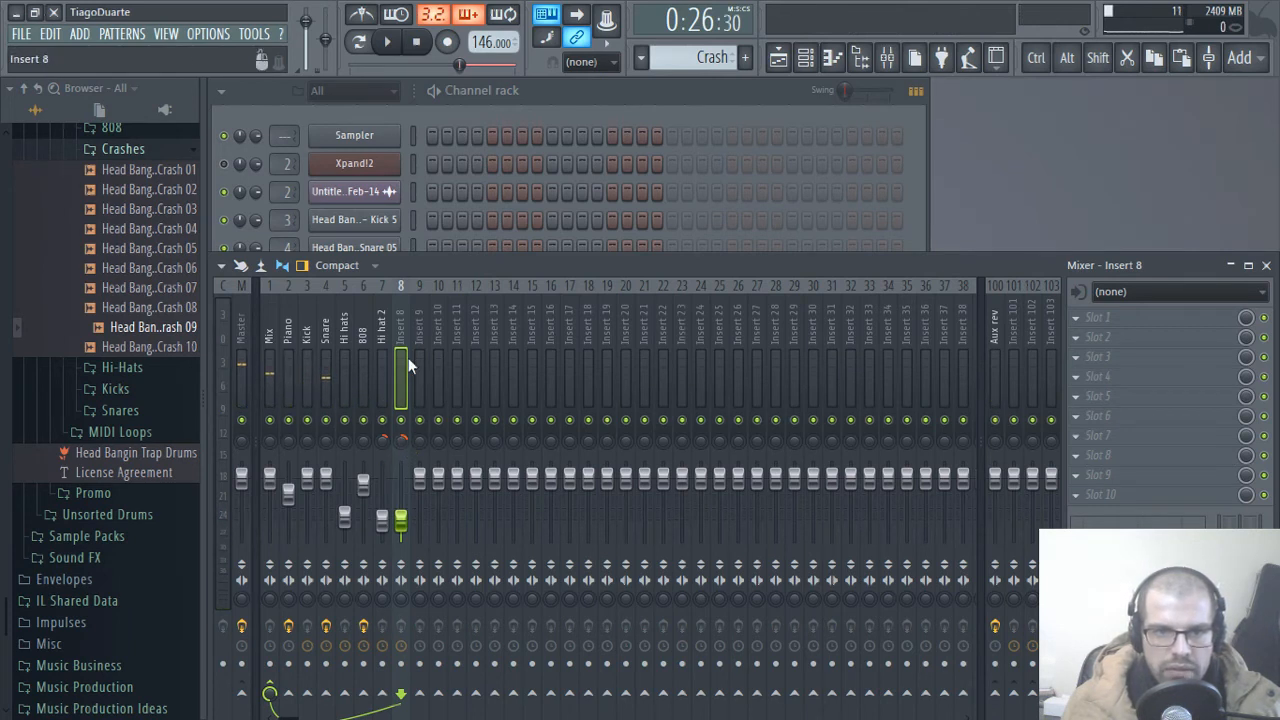
Step: Rename mixer track 8 Crash and lower the Hi hat 2 track to about -20.8 dB during playback
key("space")
double_click(400, 325)
type("Crash")
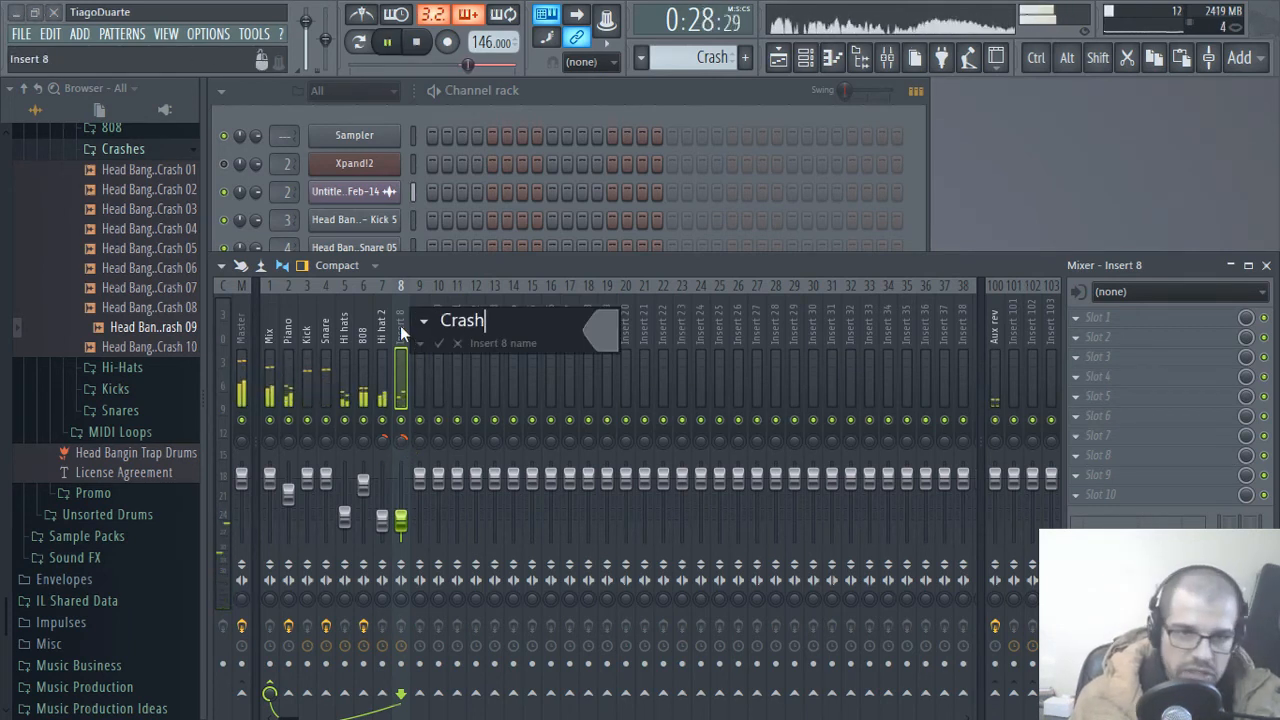
key("Return")
left_click_drag(381, 519, 381, 523)
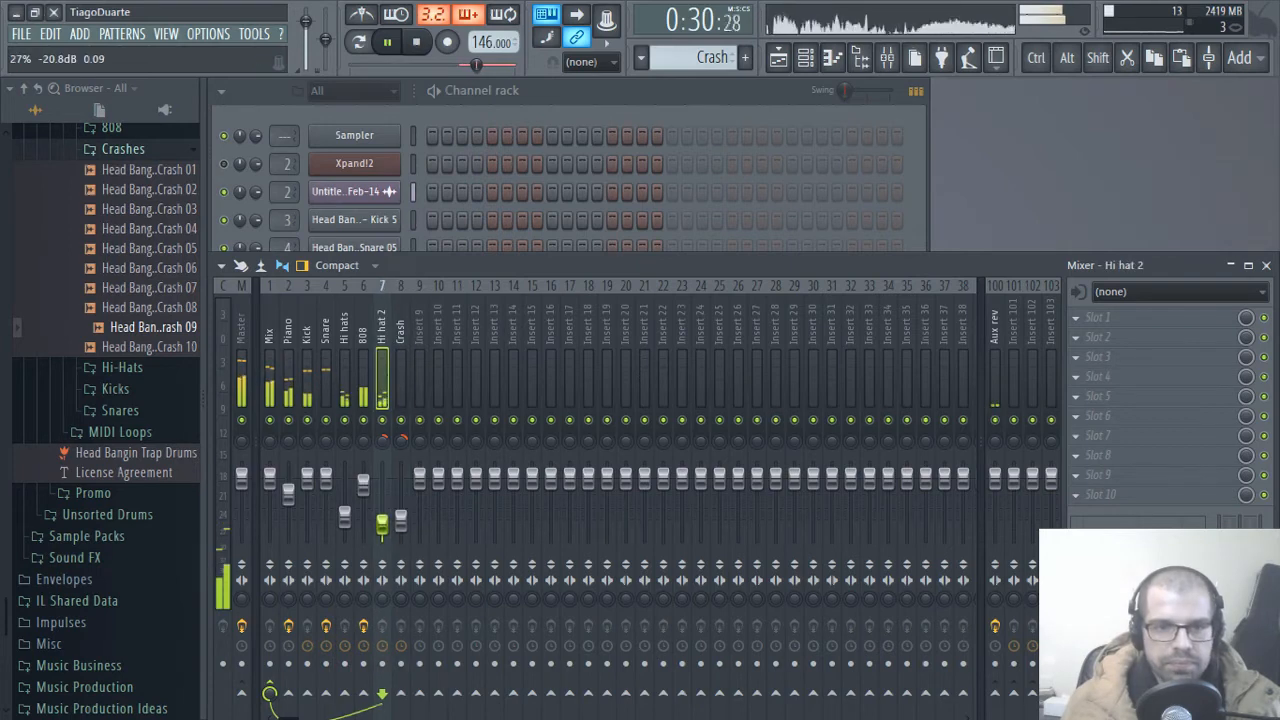
Step: Collapse the Crashes sample folder and load MPXiReverb into the first effect slot of the Crash mixer track
left_click(403, 326)
left_click(541, 147)
left_click(118, 150)
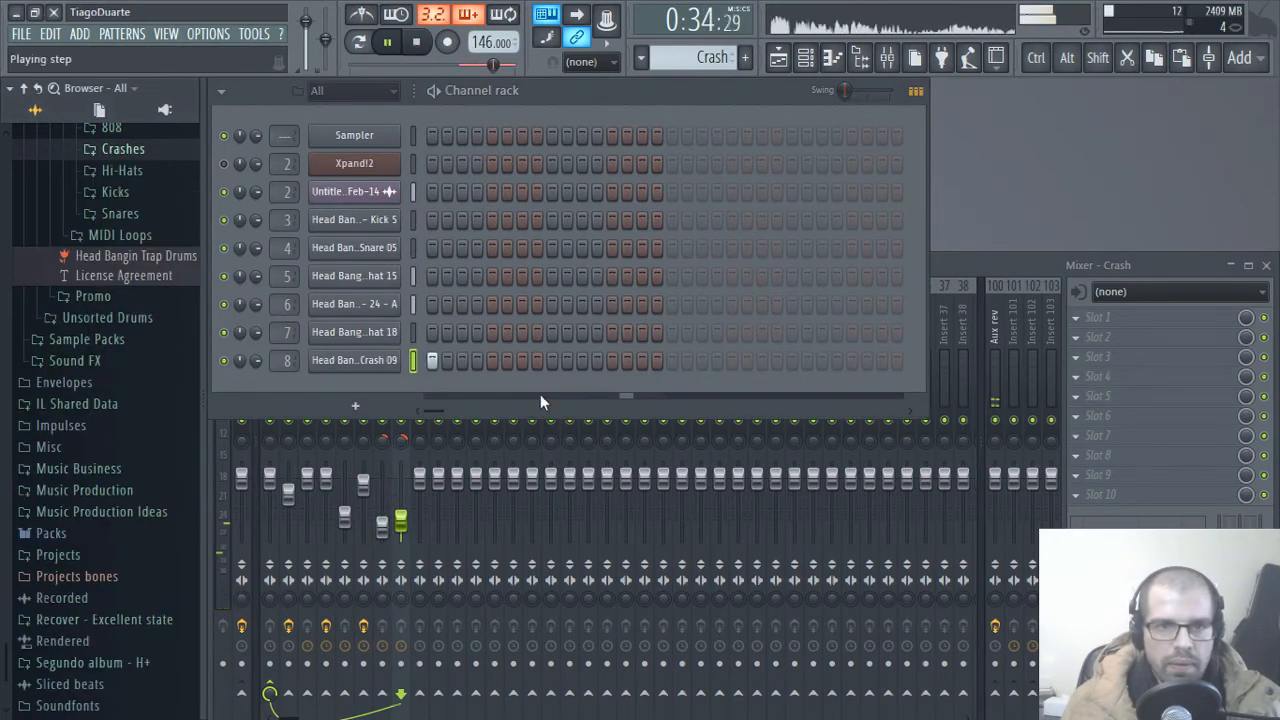
left_click(970, 265)
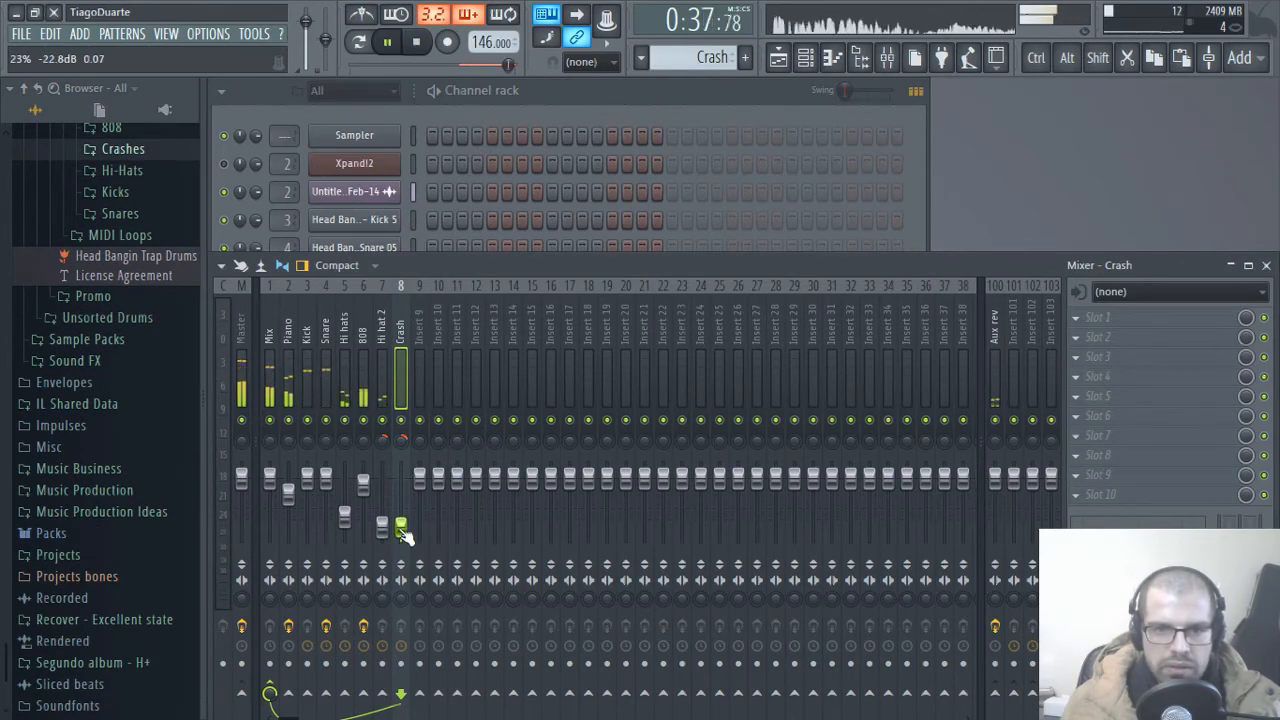
left_click(1105, 317)
mouse_move(1026, 378)
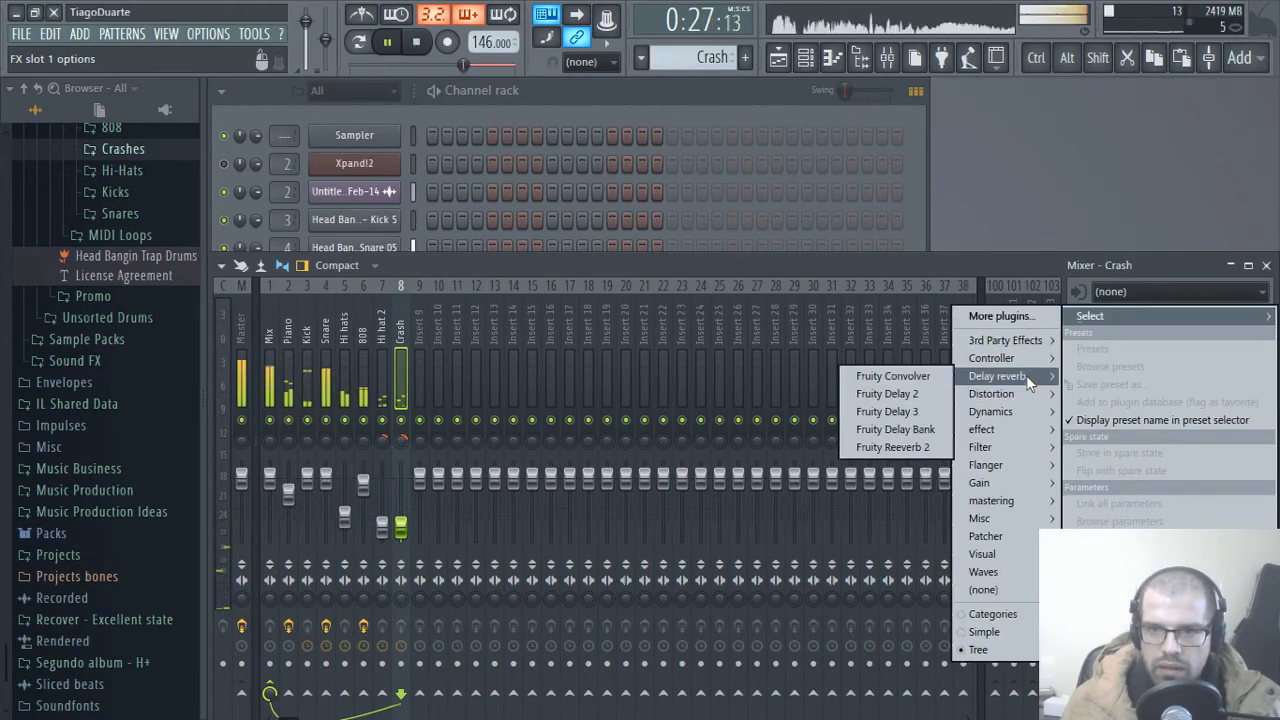
mouse_move(1008, 341)
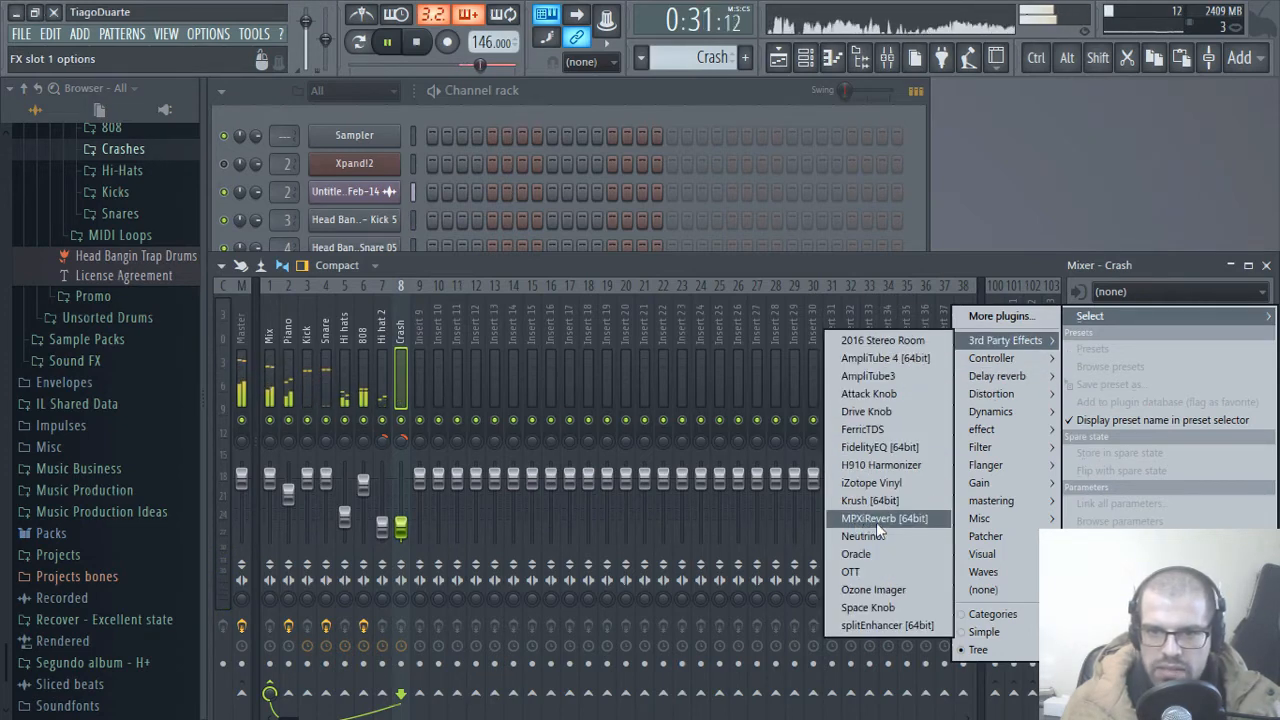
left_click(877, 522)
Step: Try the Small Chamber preset in the Crash track's reverb
left_click(342, 340)
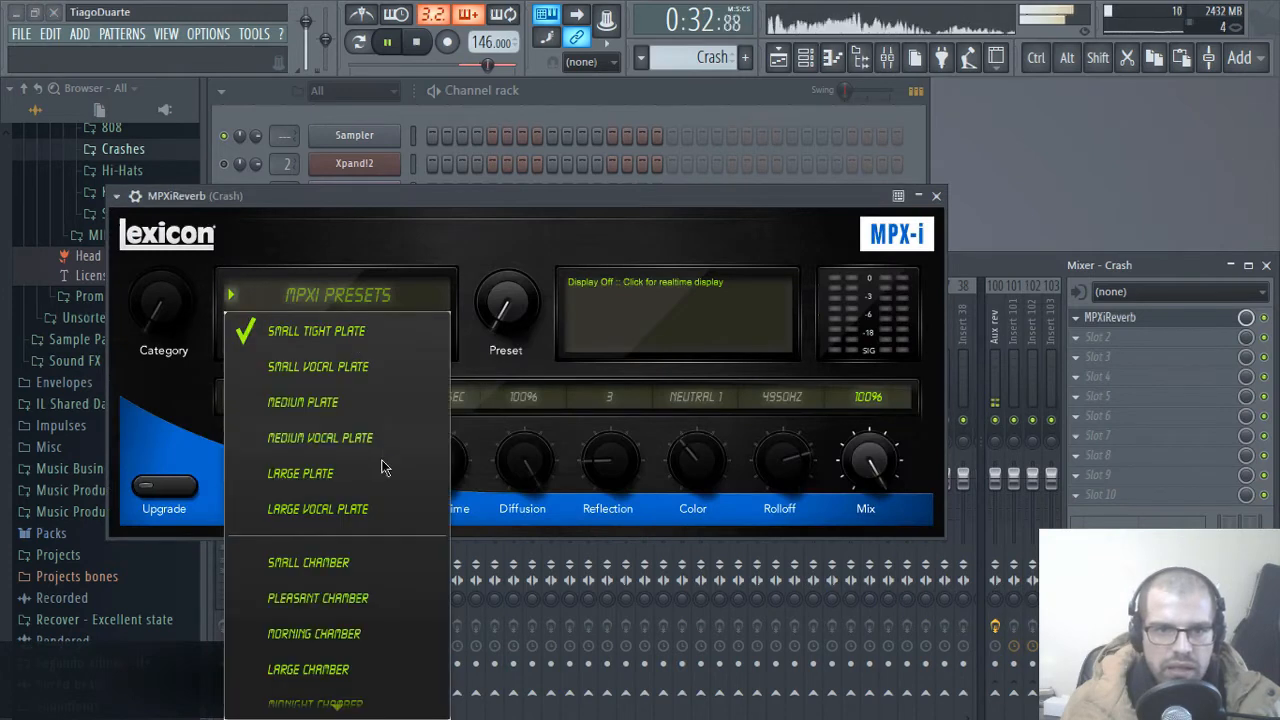
left_click(342, 565)
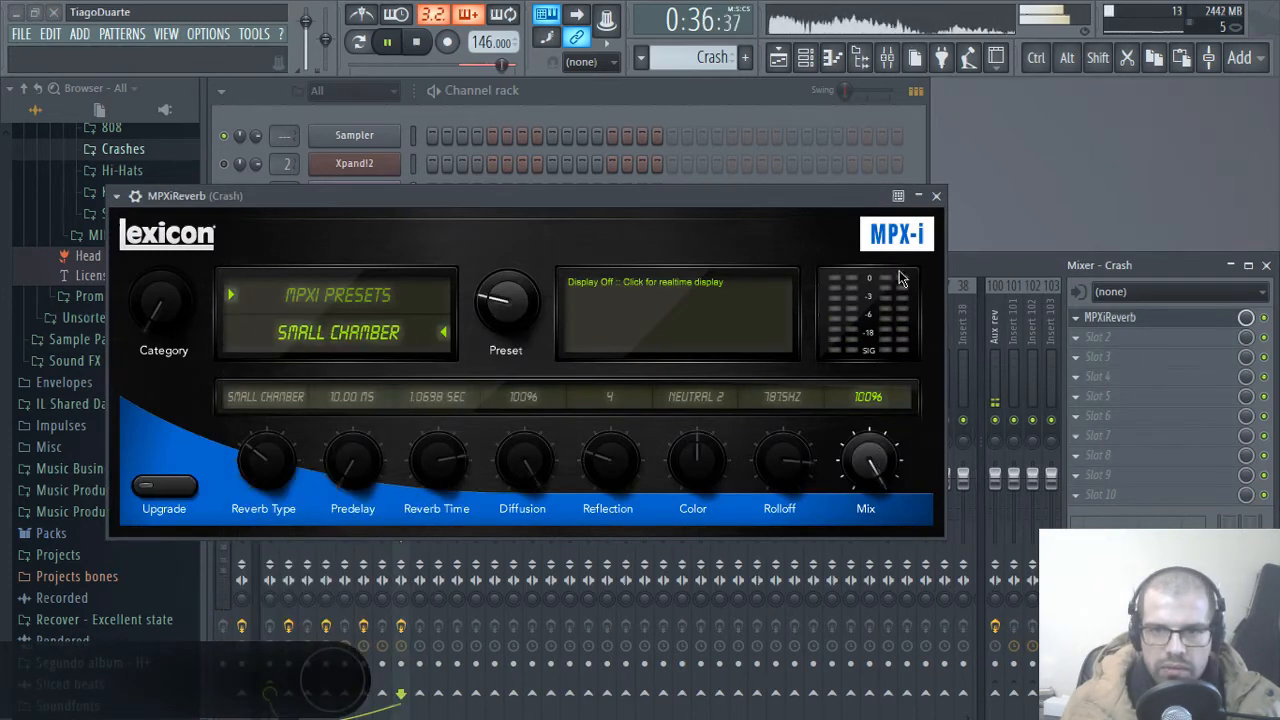
left_click(936, 195)
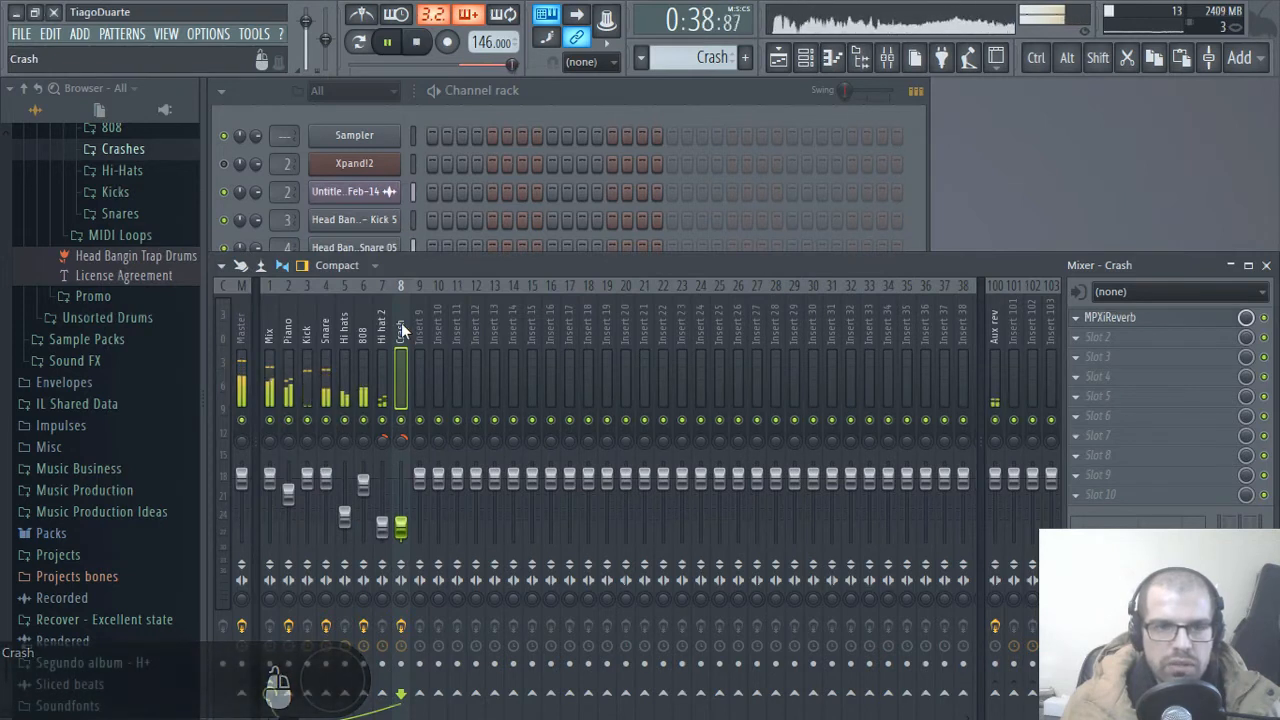
Step: Change the Crash track's MPXiReverb preset to Midnight Chamber and audition it with the song
left_click(1110, 317)
left_click_drag(530, 323, 527, 307)
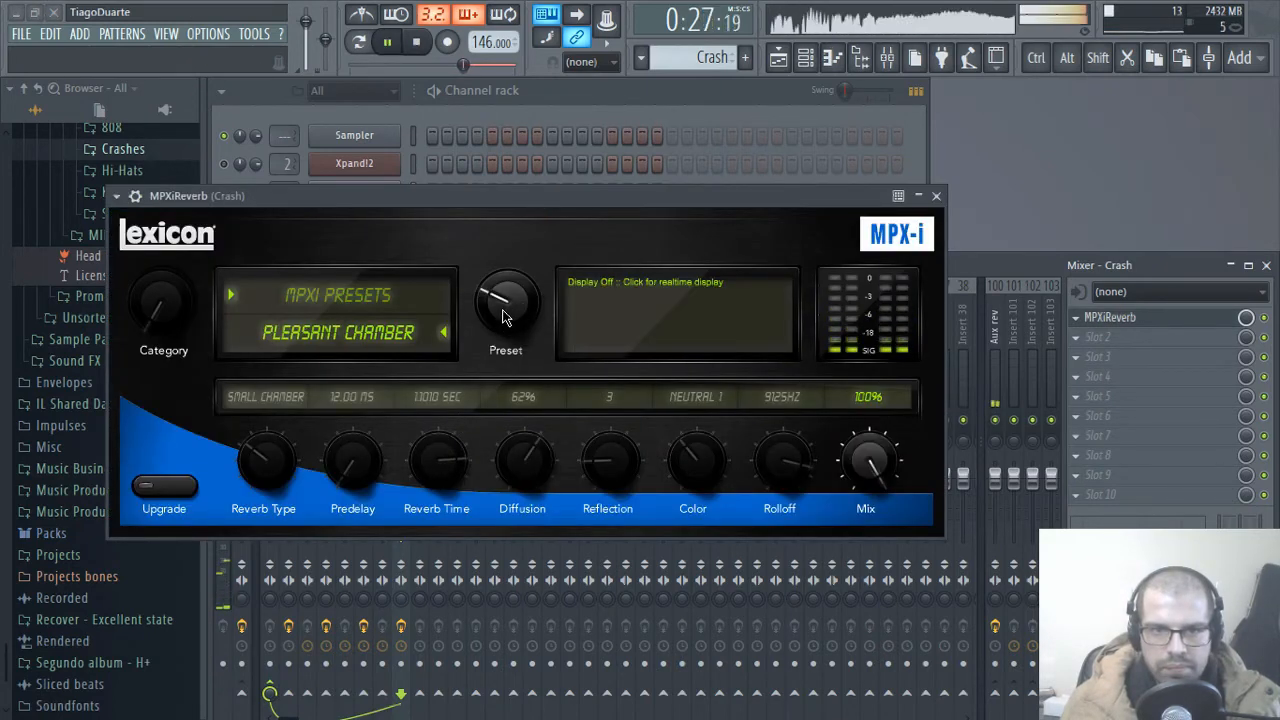
left_click_drag(503, 312, 503, 297)
key("space")
key("space")
key("space")
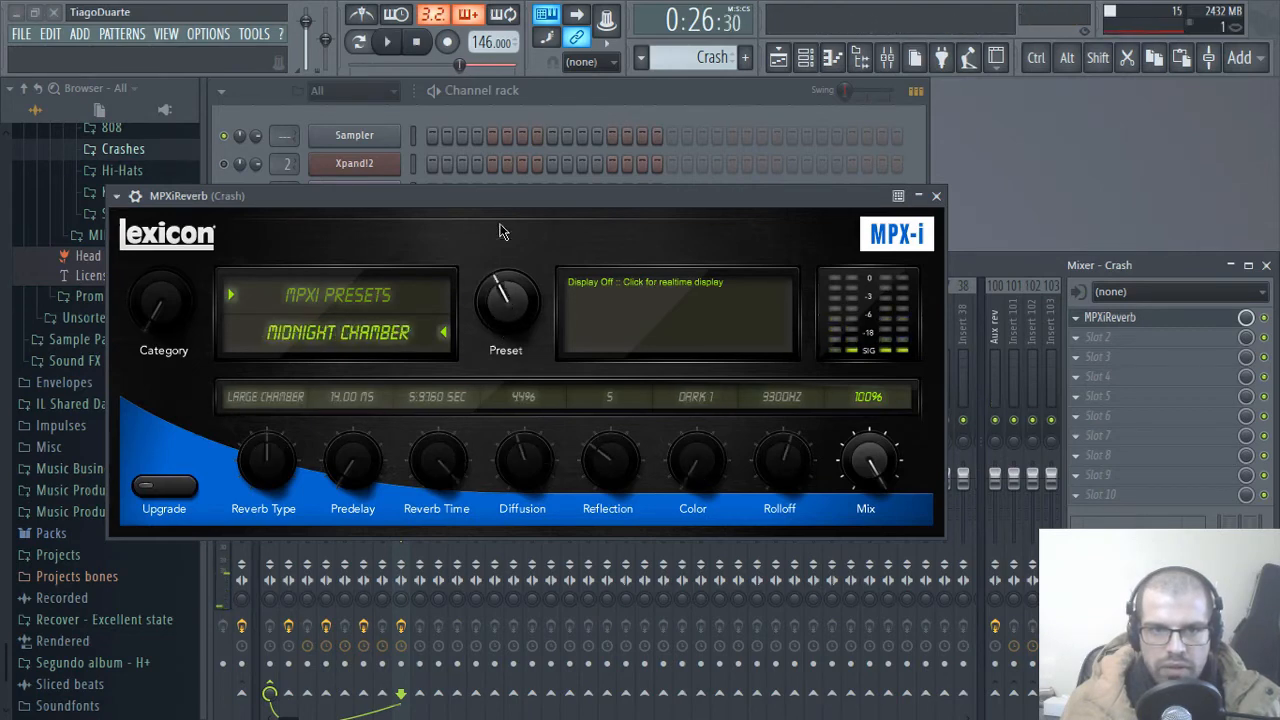
key("space")
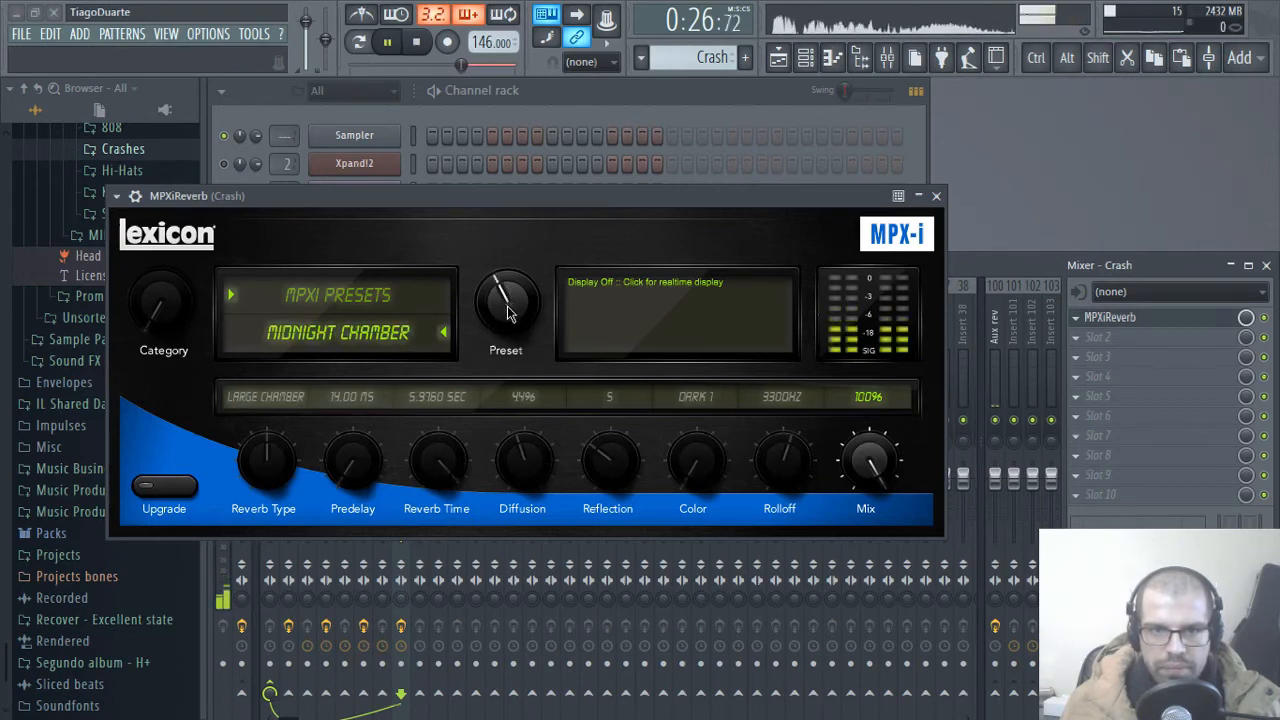
left_click(937, 196)
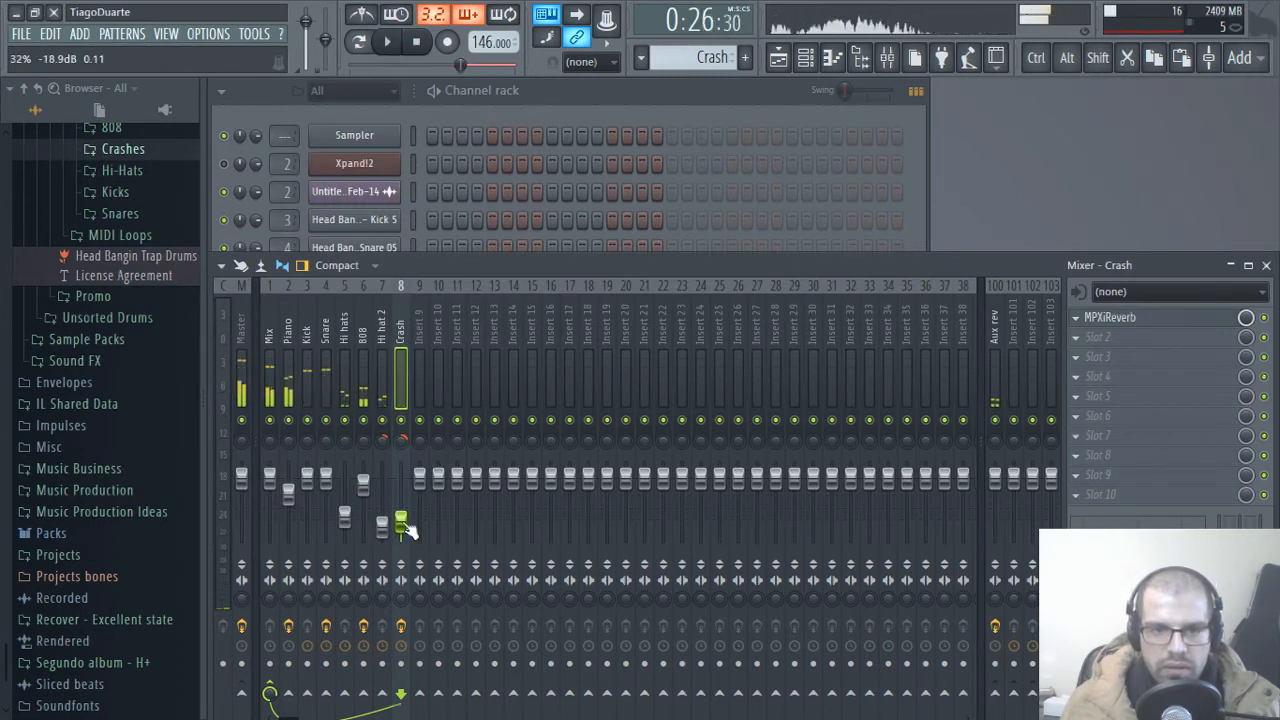
Step: Raise the Crash mixer track to about -17.5 dB during playback and collapse the open browser folders
key("space")
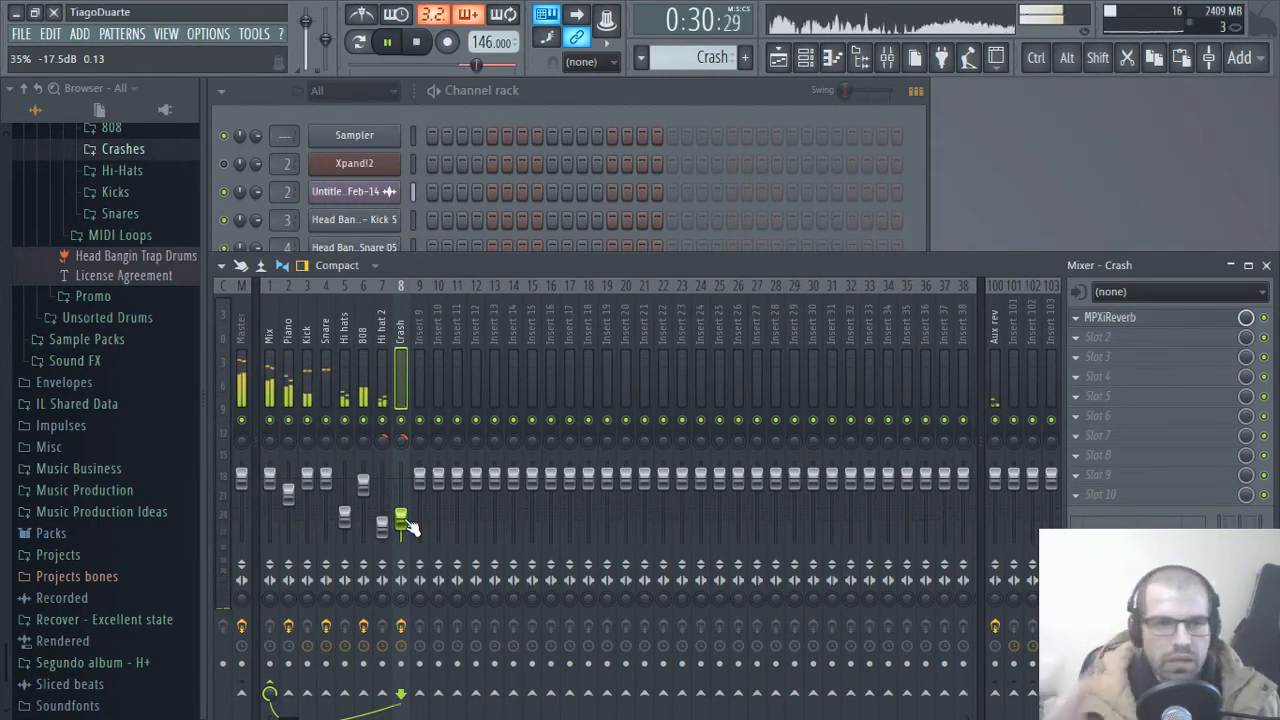
left_click(24, 89)
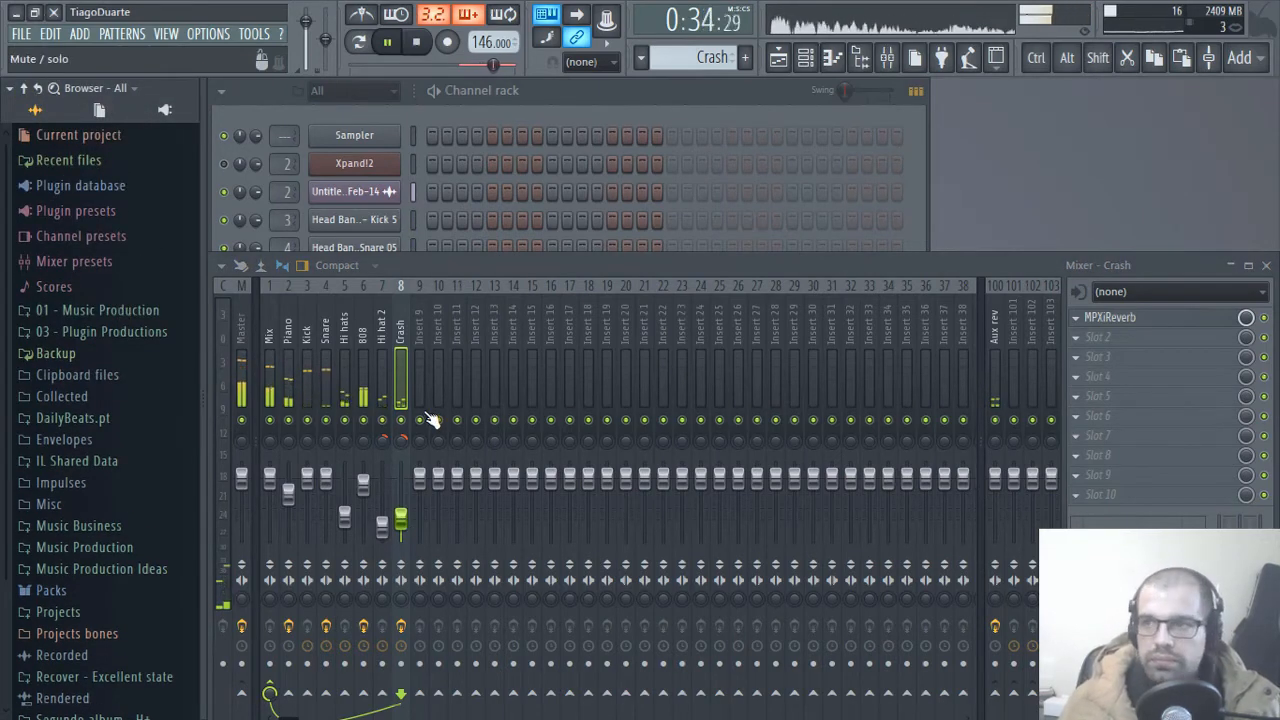
left_click(590, 115)
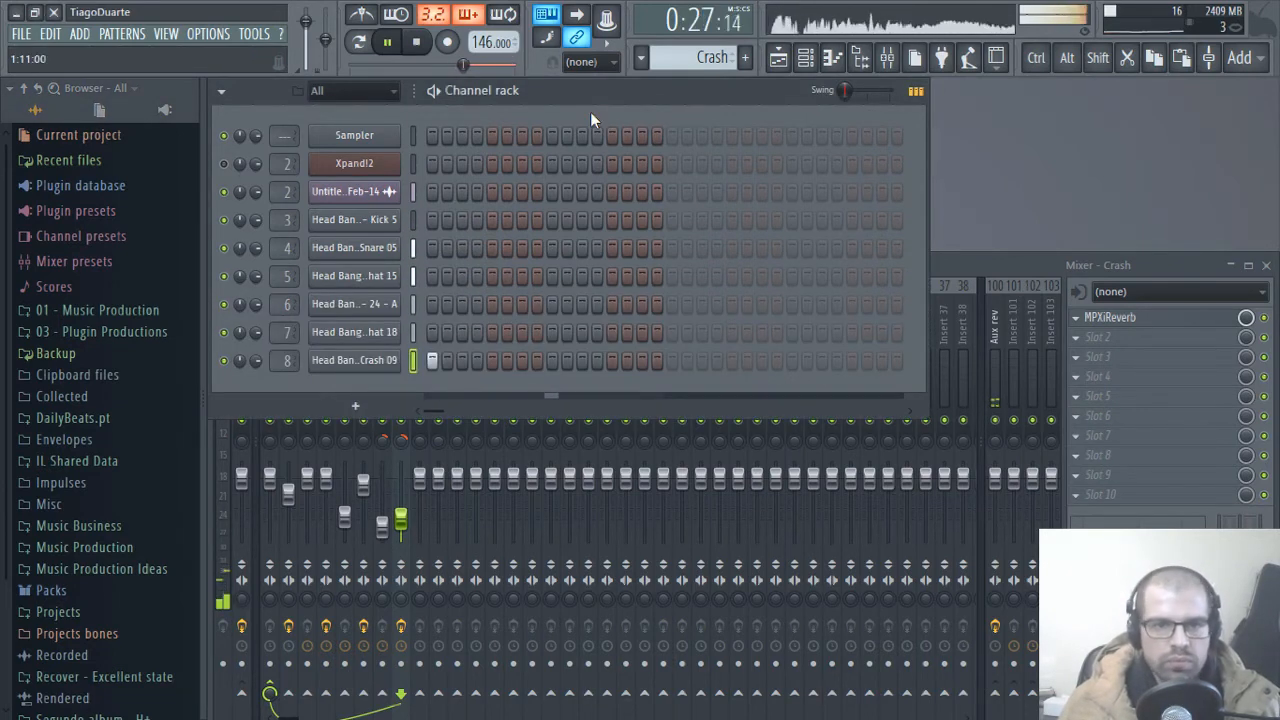
left_click(969, 271)
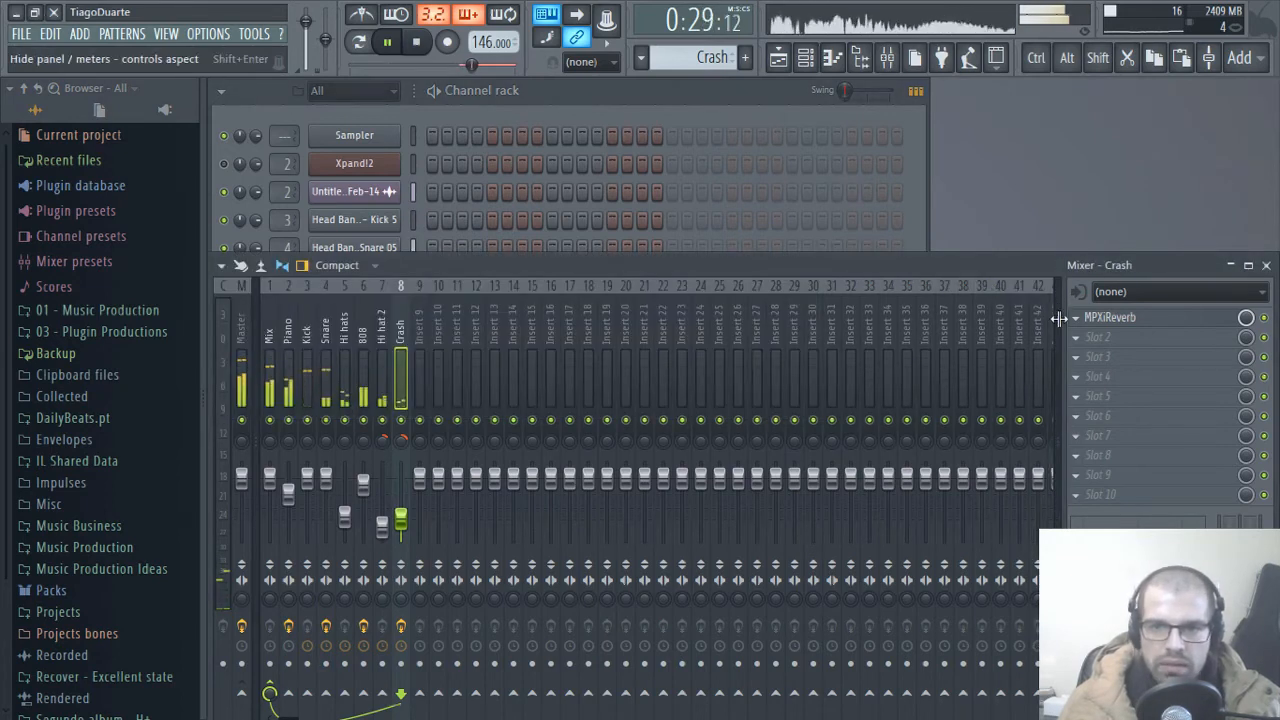
Step: Reduce the Mix of the Crash track's MPXiReverb to 30% and lower the Crash fader slightly
left_click_drag(1060, 317, 983, 319)
left_click(1150, 320)
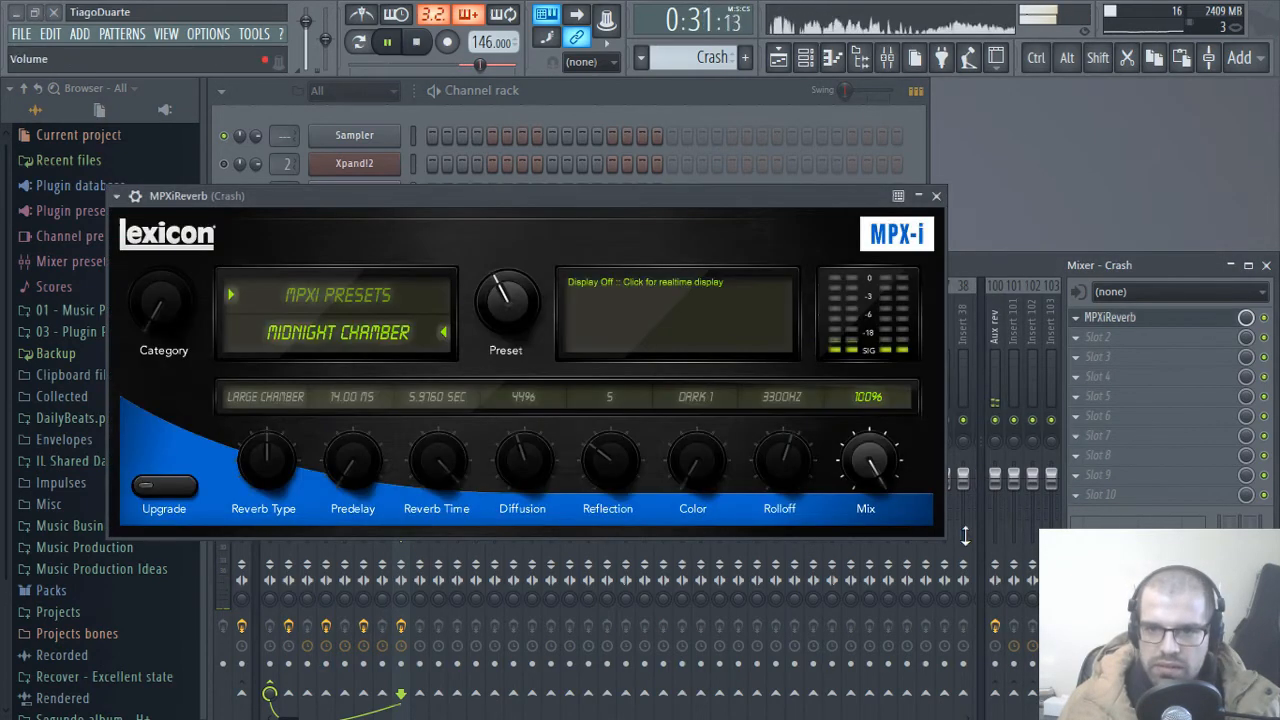
left_click_drag(870, 476, 884, 562)
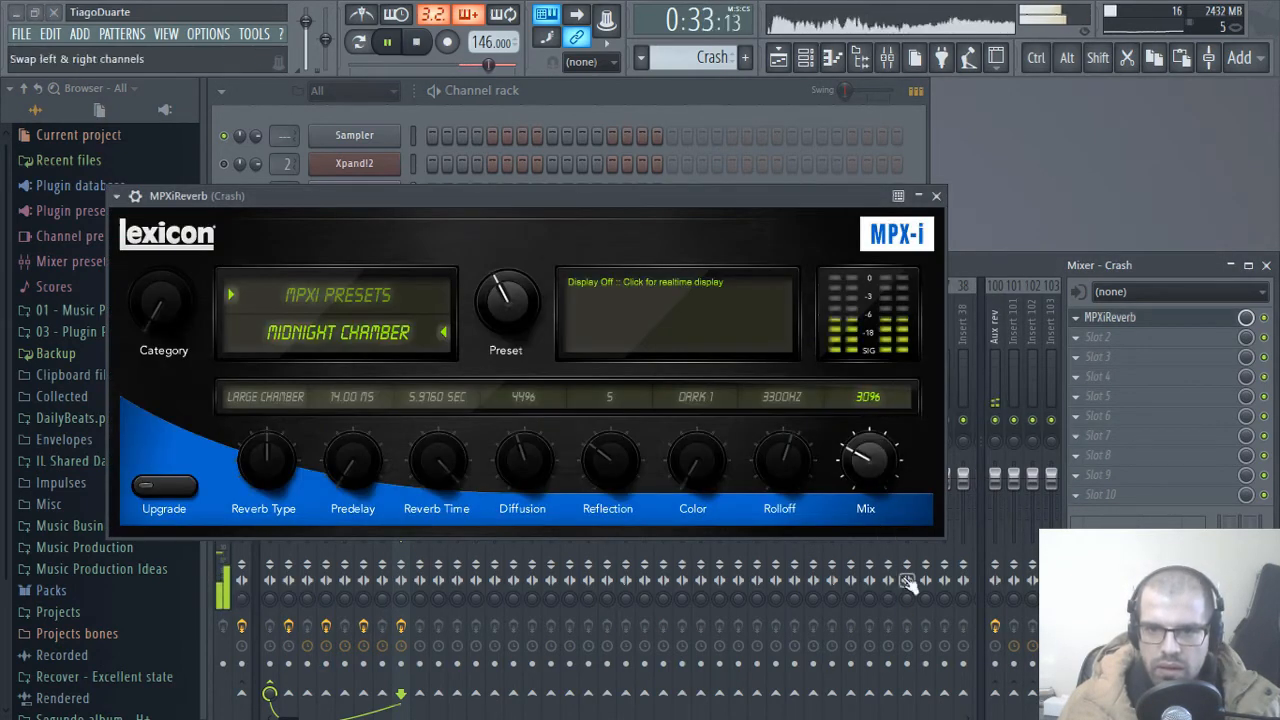
left_click(936, 196)
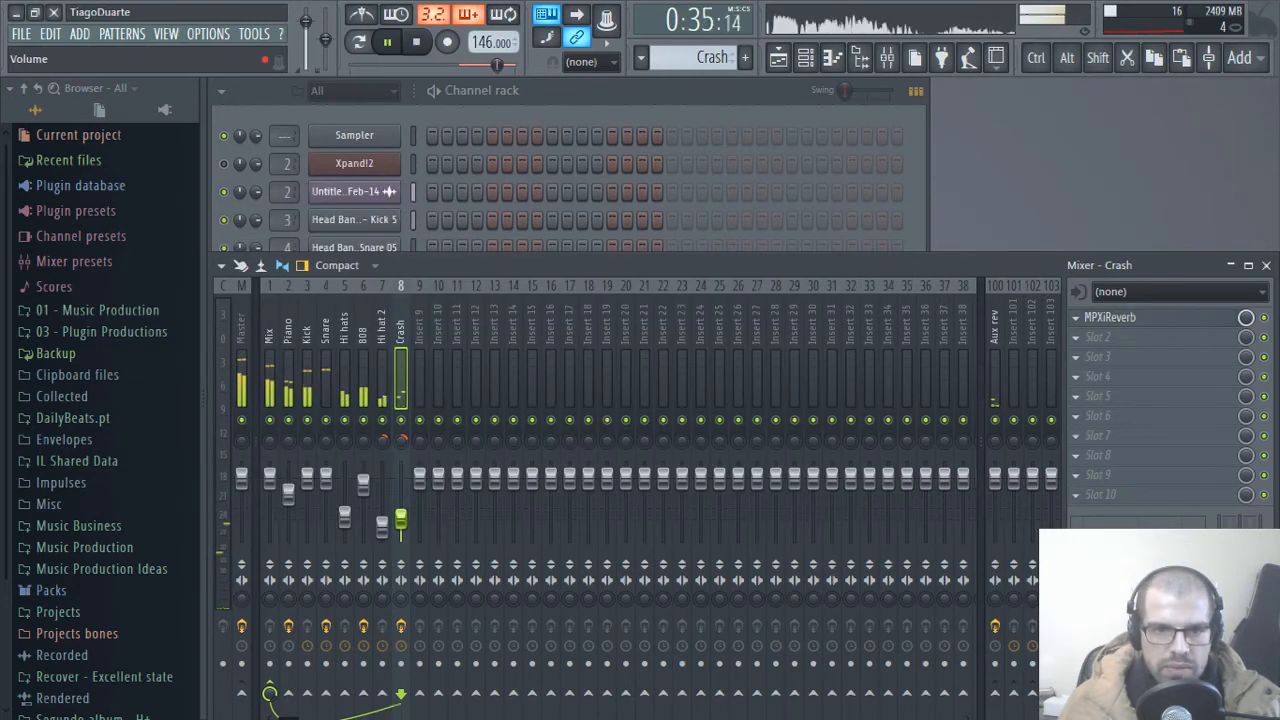
left_click_drag(401, 519, 401, 525)
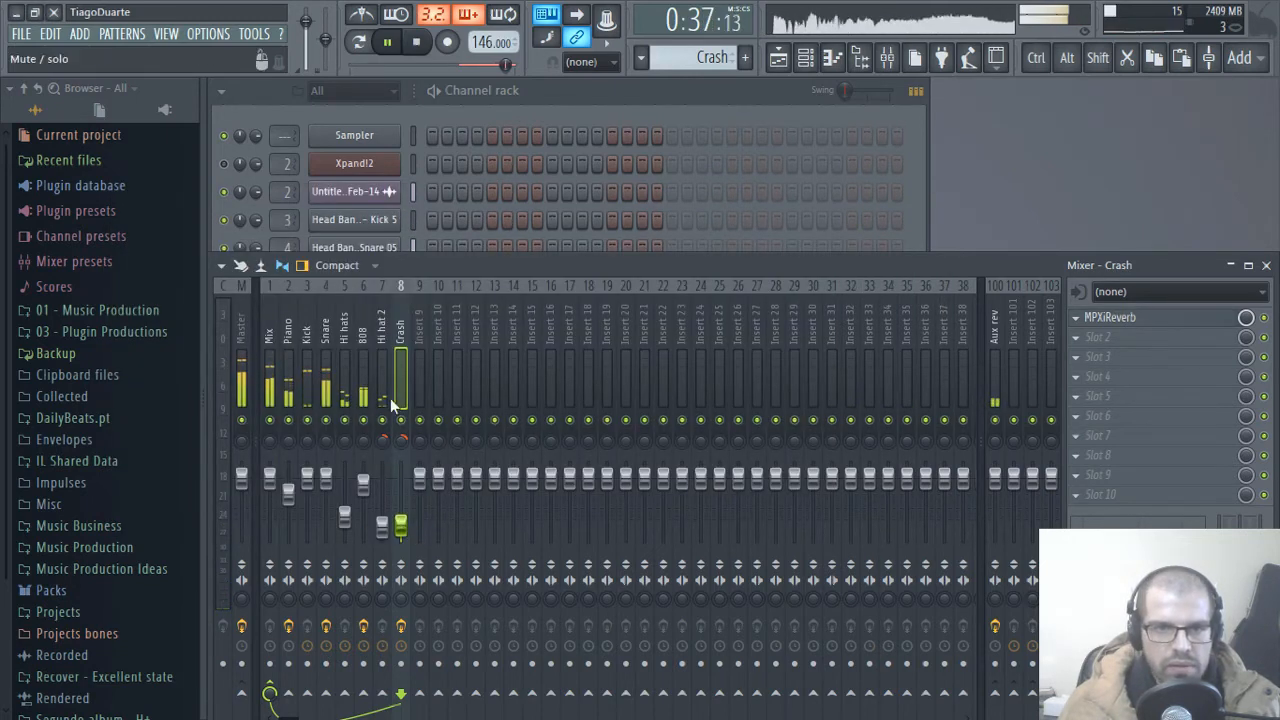
Step: Select Pattern 1 and place it in the playlist on Track 6 at bar 17
left_click(533, 95)
left_click(778, 57)
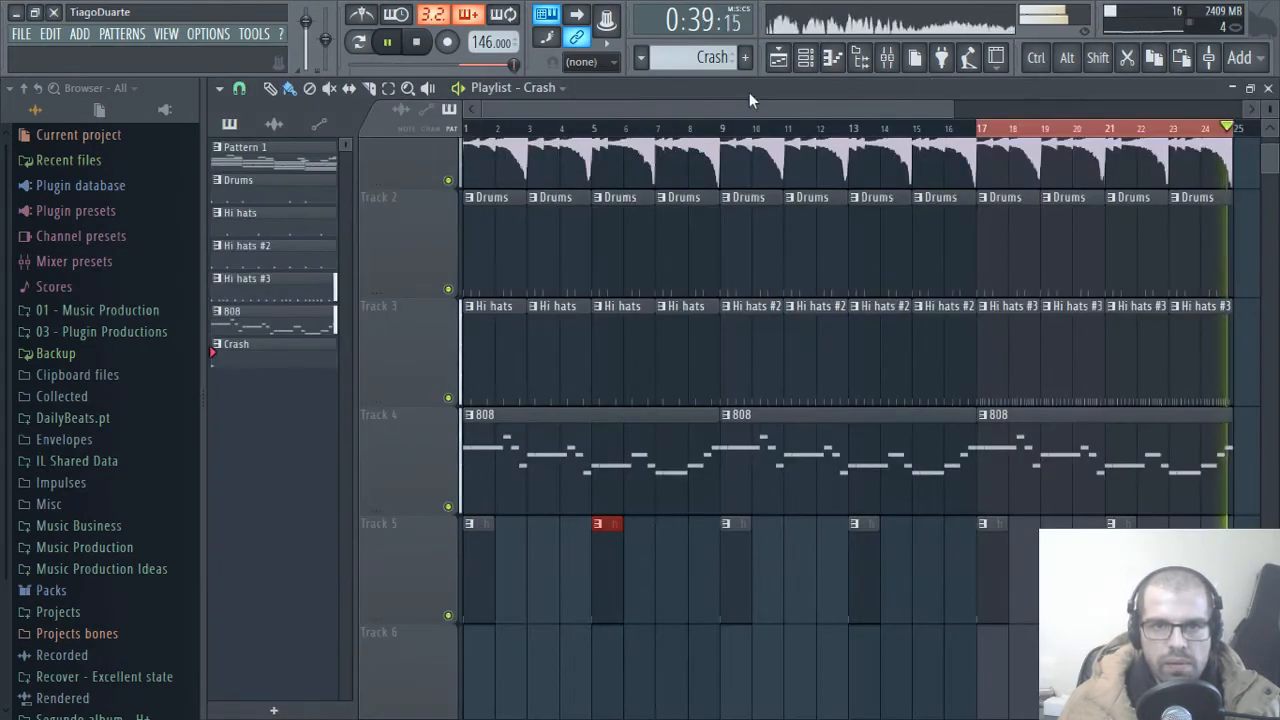
left_click(1268, 89)
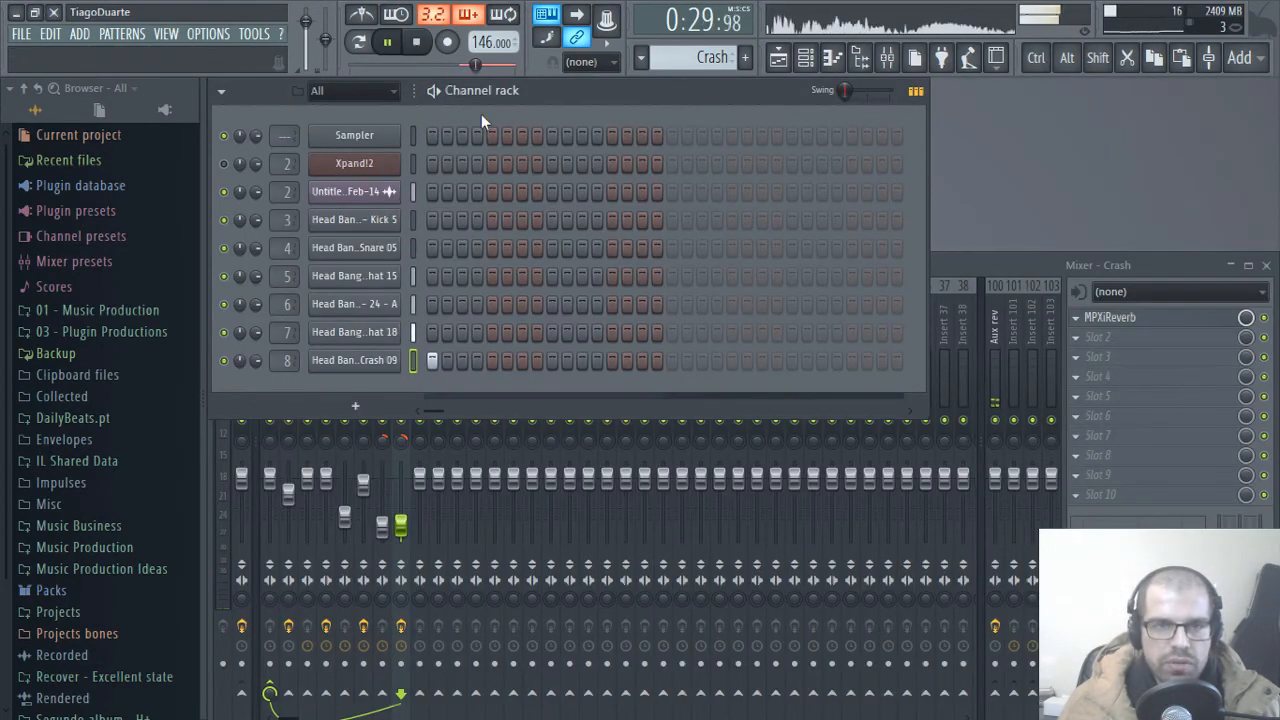
scroll(708, 57, "up", 2)
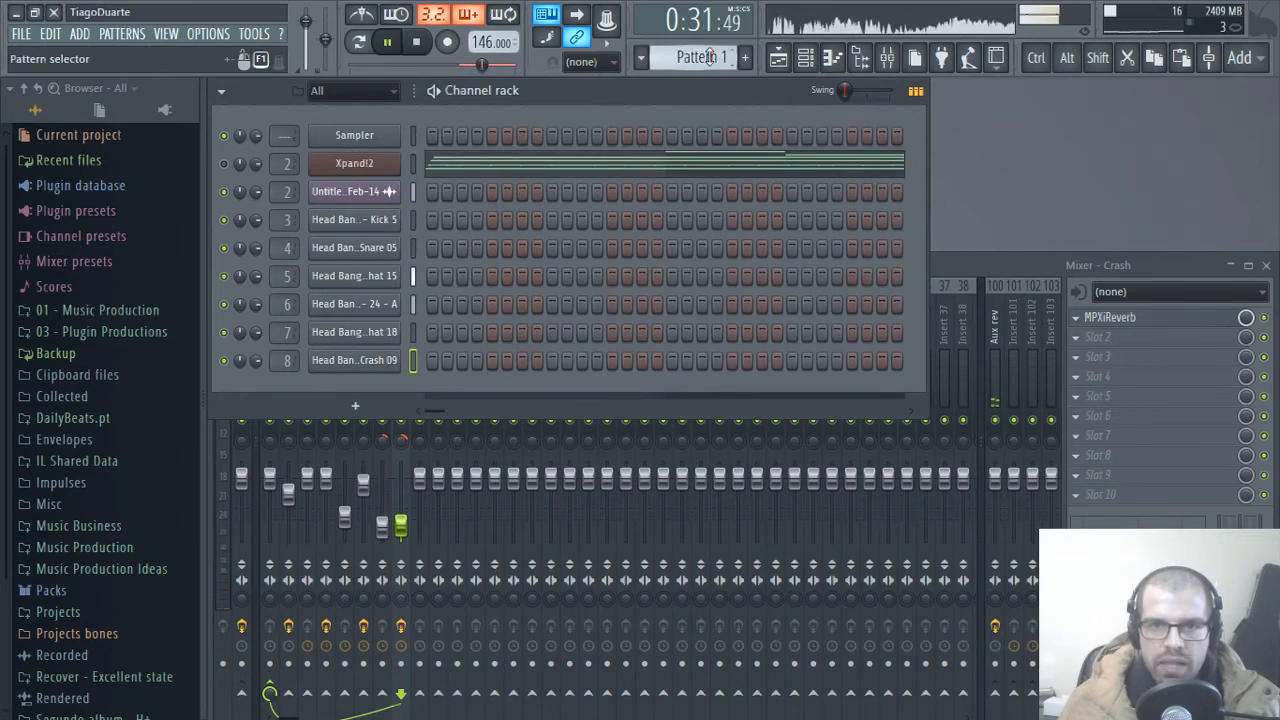
left_click(778, 57)
scroll(978, 410, "down", 4)
left_click(978, 410)
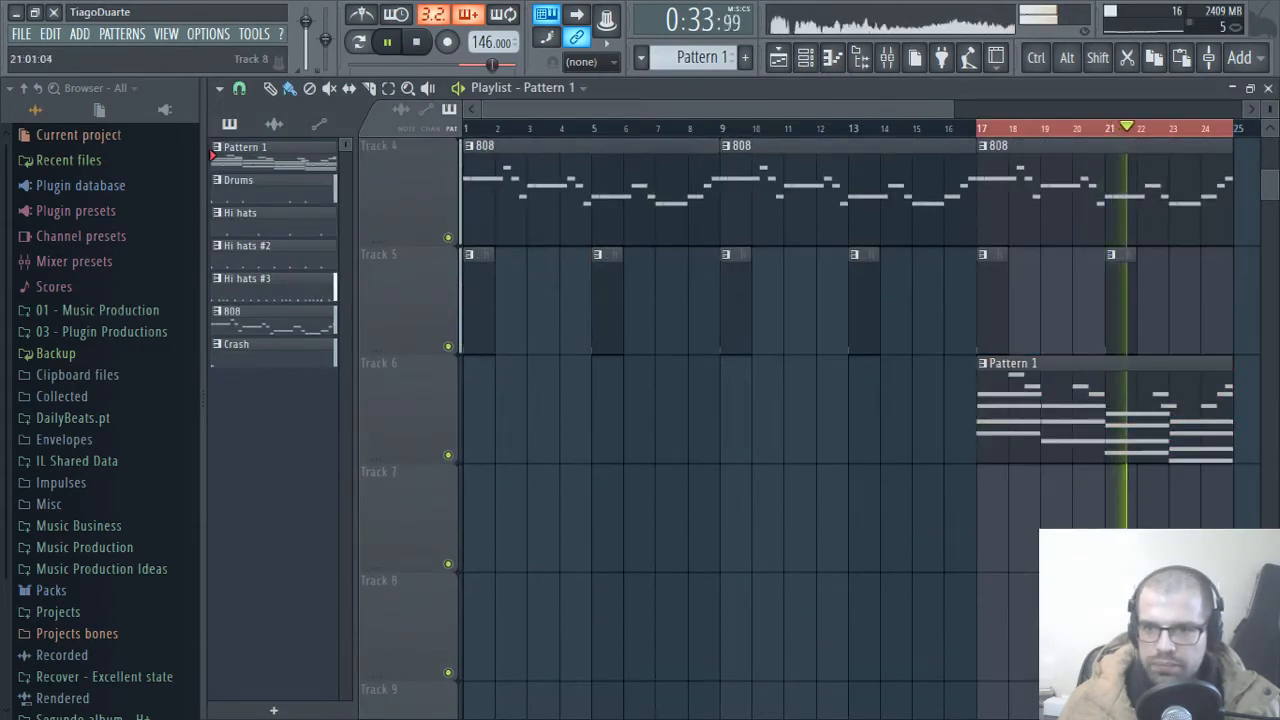
Step: Change the Xpand!2 channel's sound to the Vocals preset +01 Female Ooh Choir
key("F5")
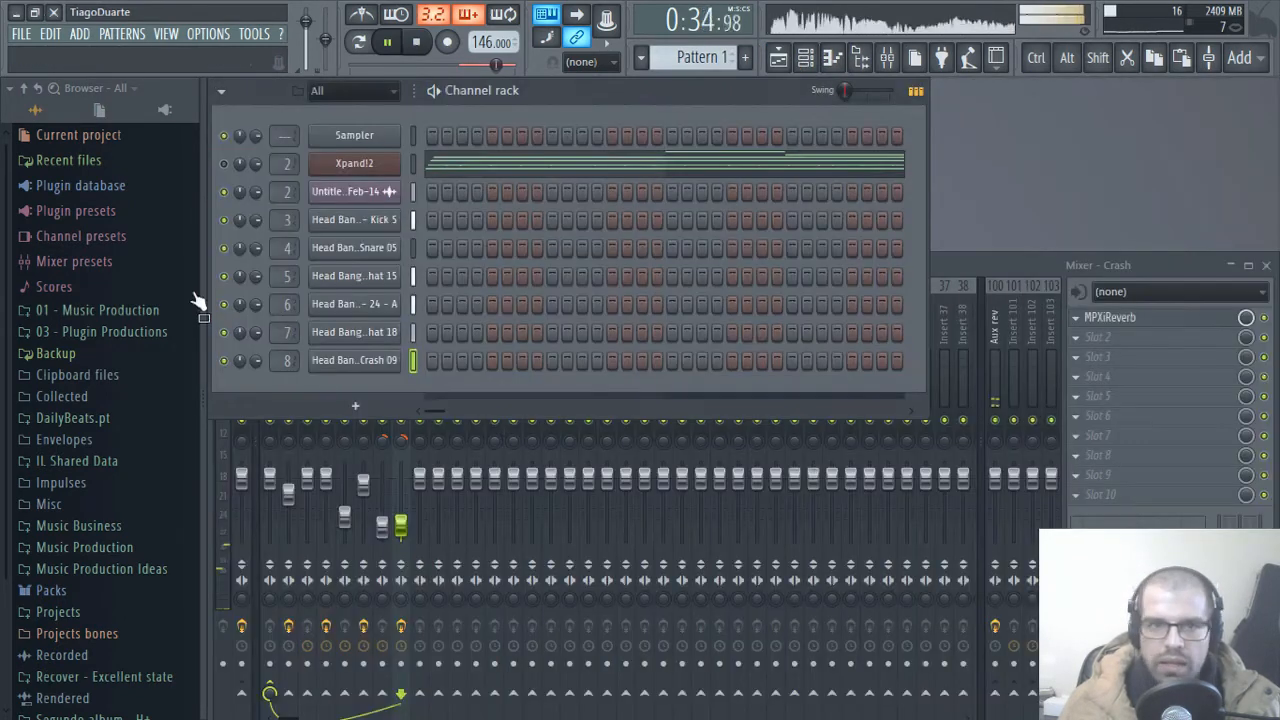
left_click(362, 166)
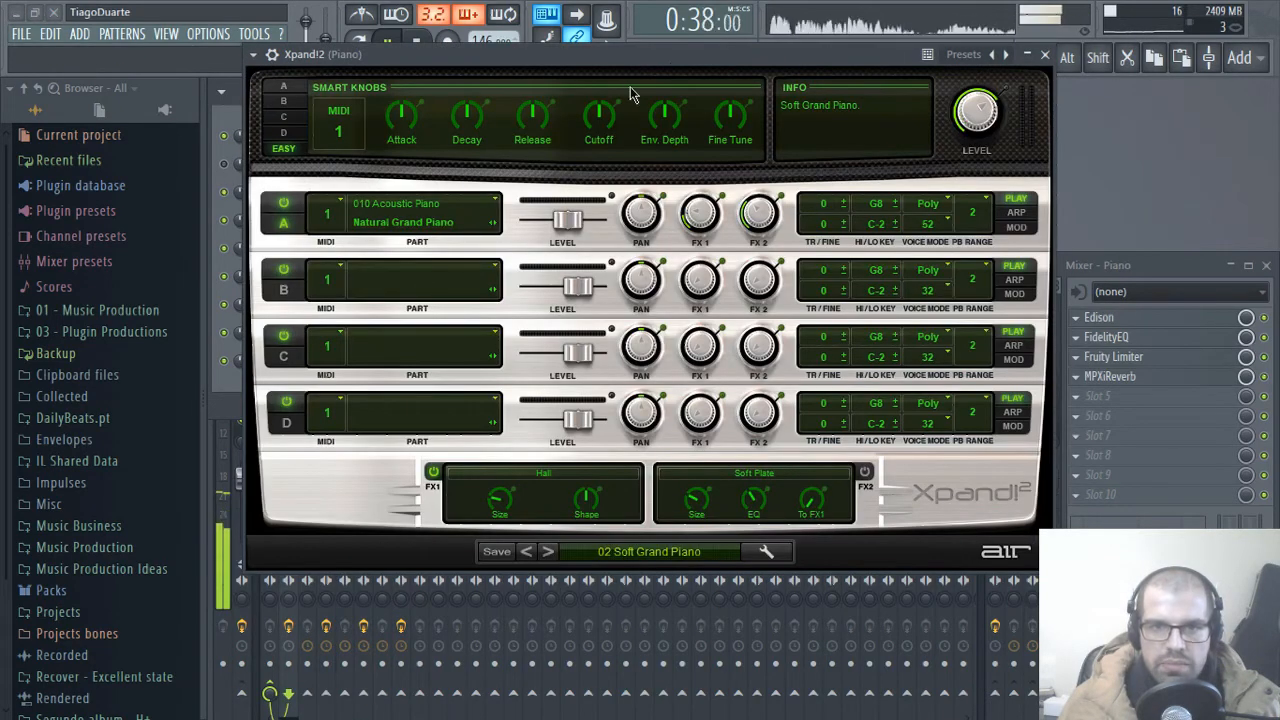
left_click_drag(685, 60, 675, 89)
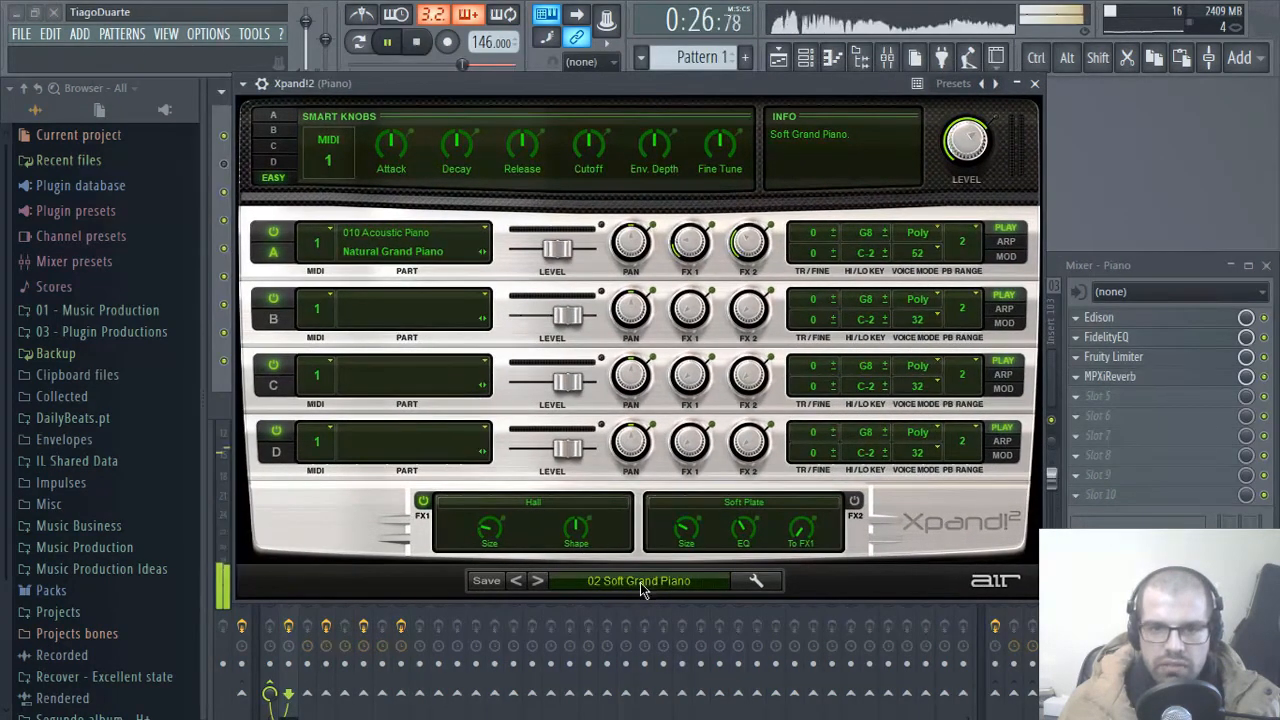
left_click(630, 580)
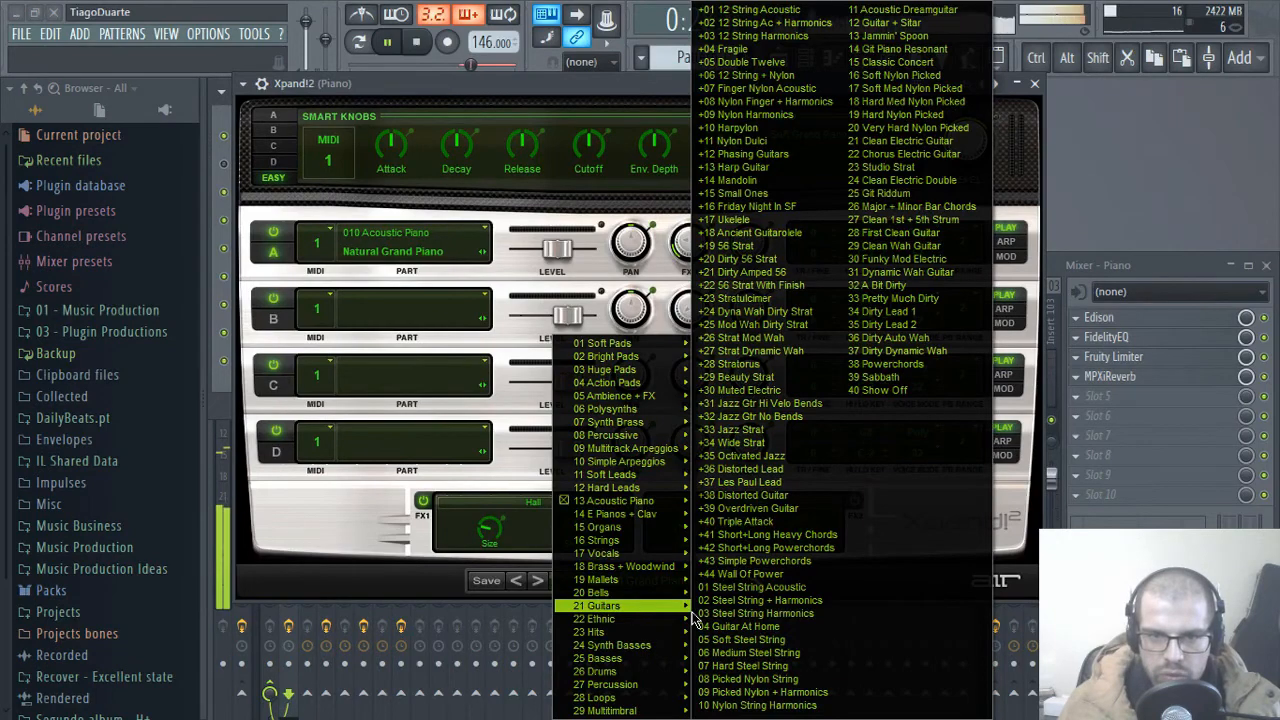
mouse_move(590, 543)
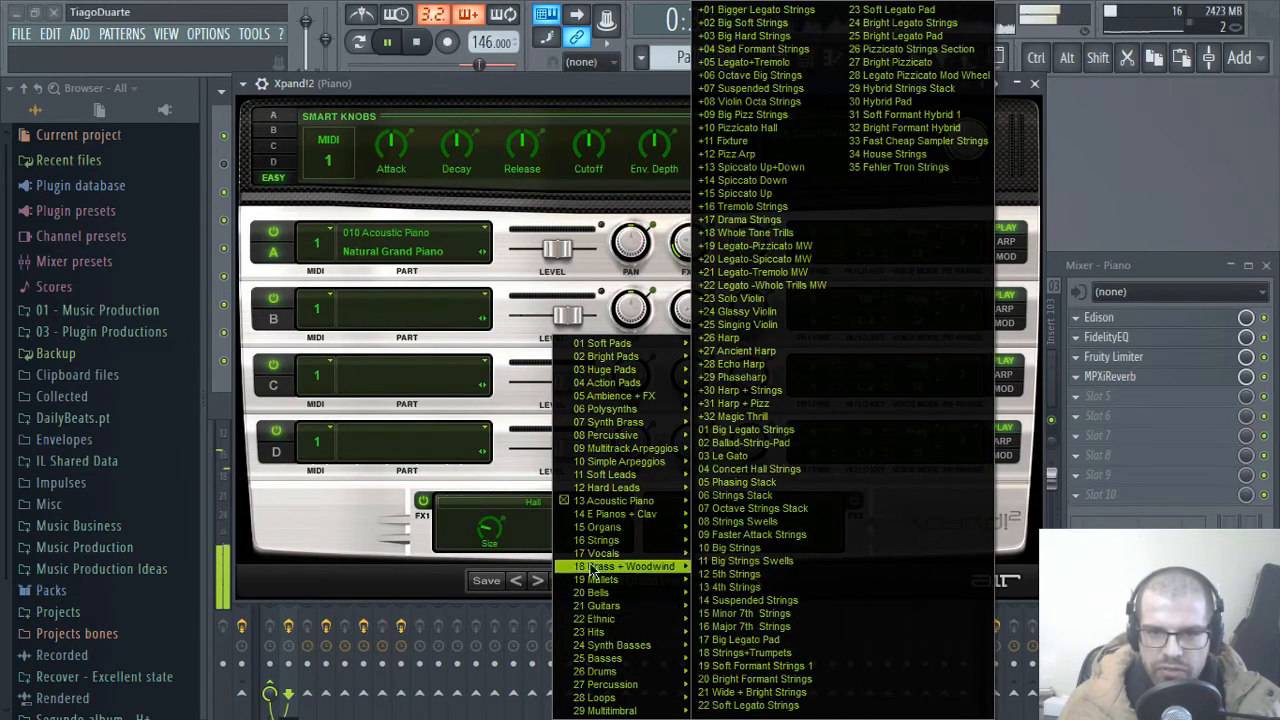
mouse_move(630, 553)
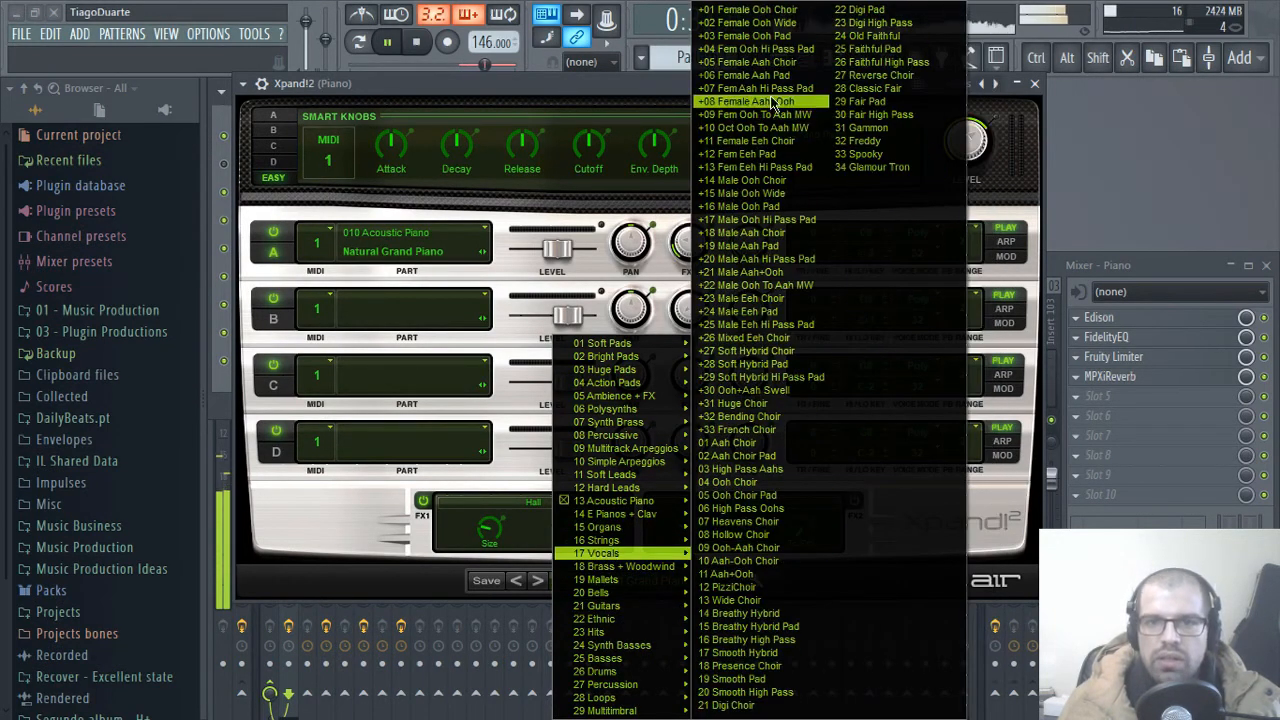
left_click(748, 9)
left_click(1037, 85)
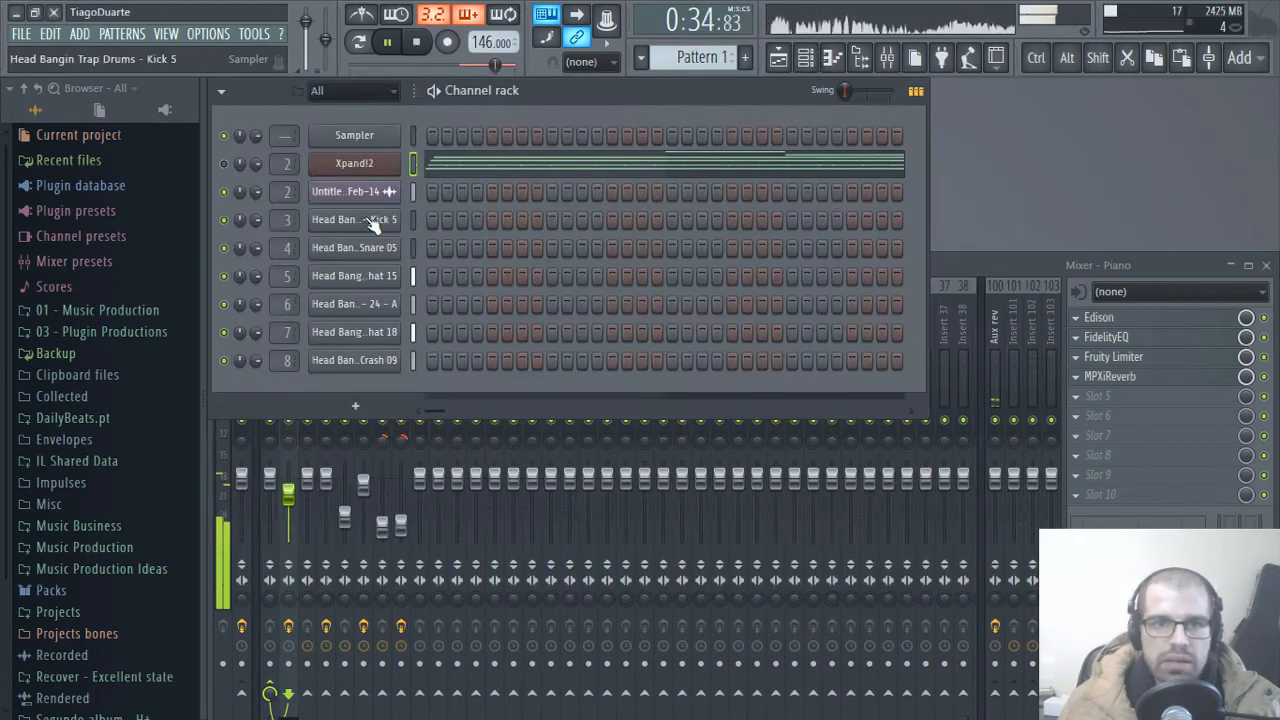
Step: Route the Xpand!2 channel to the unused mixer track 9
scroll(279, 164, "up", 8)
scroll(279, 164, "up", 3)
scroll(279, 164, "down", 2)
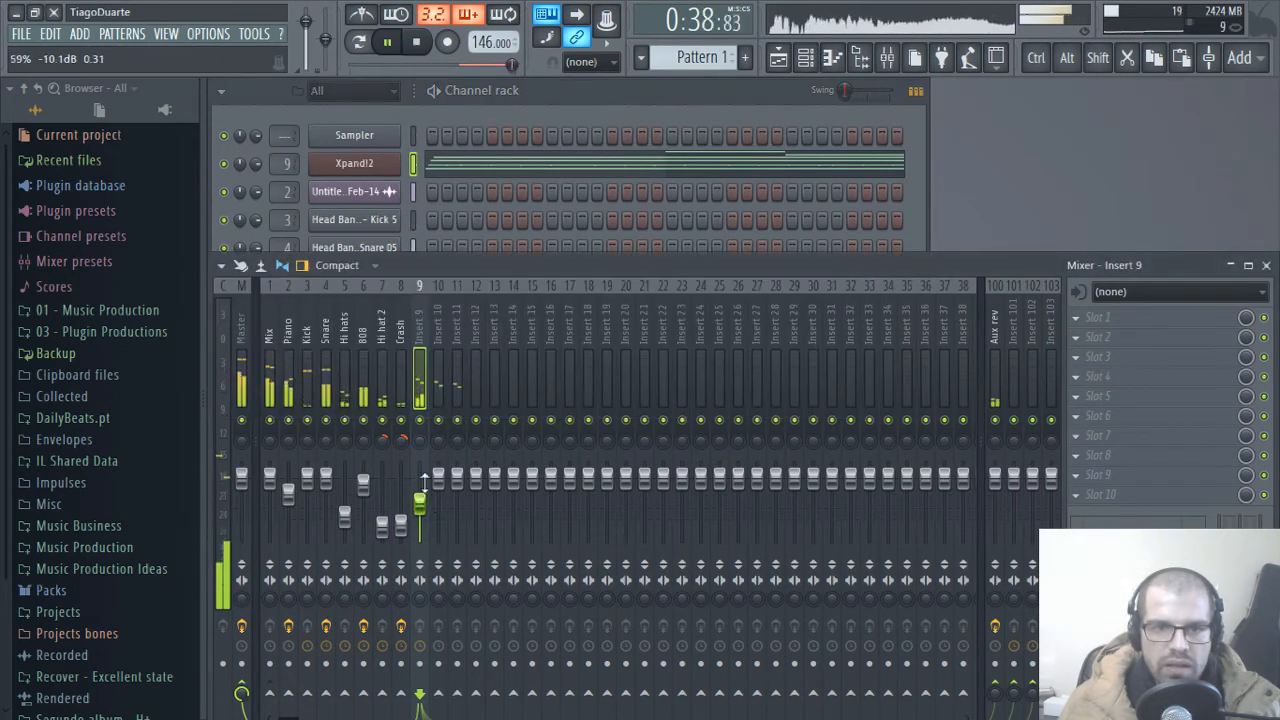
left_click(551, 170)
key("ctrl+Up")
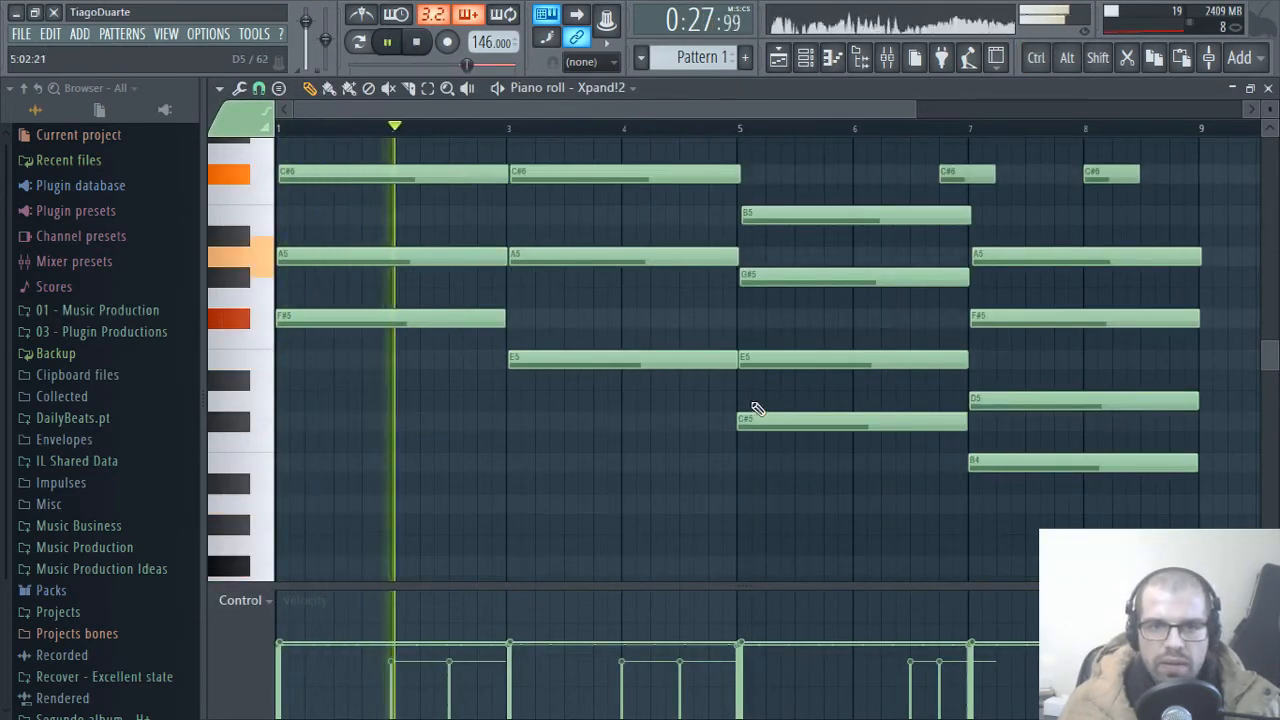
scroll(748, 414, "up", 3)
scroll(646, 430, "up", 4)
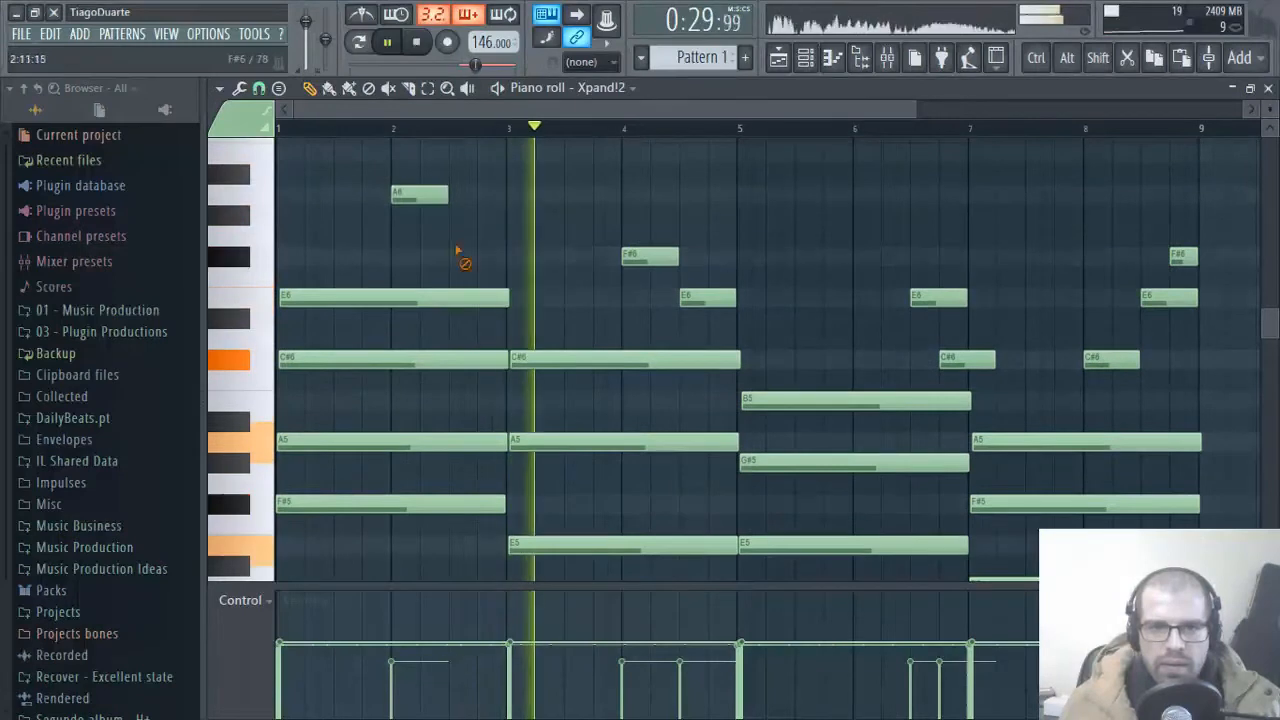
key("ctrl+z")
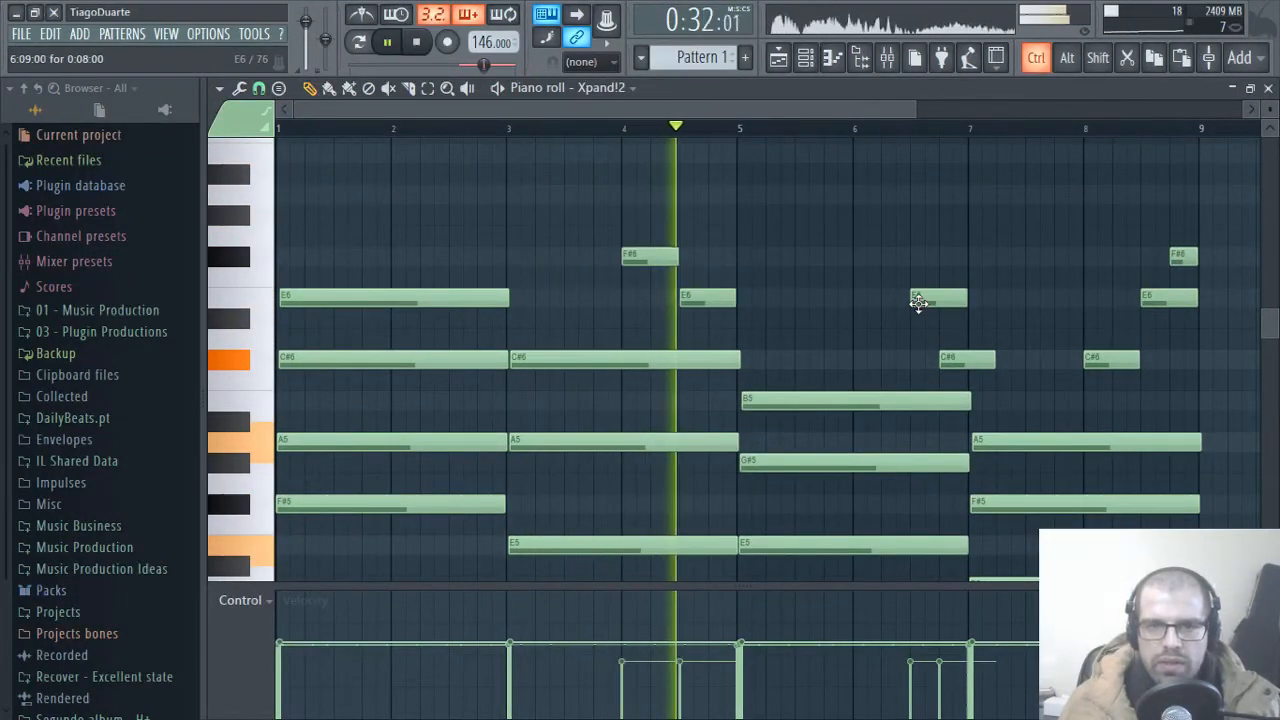
key("ctrl+alt+z")
key("space")
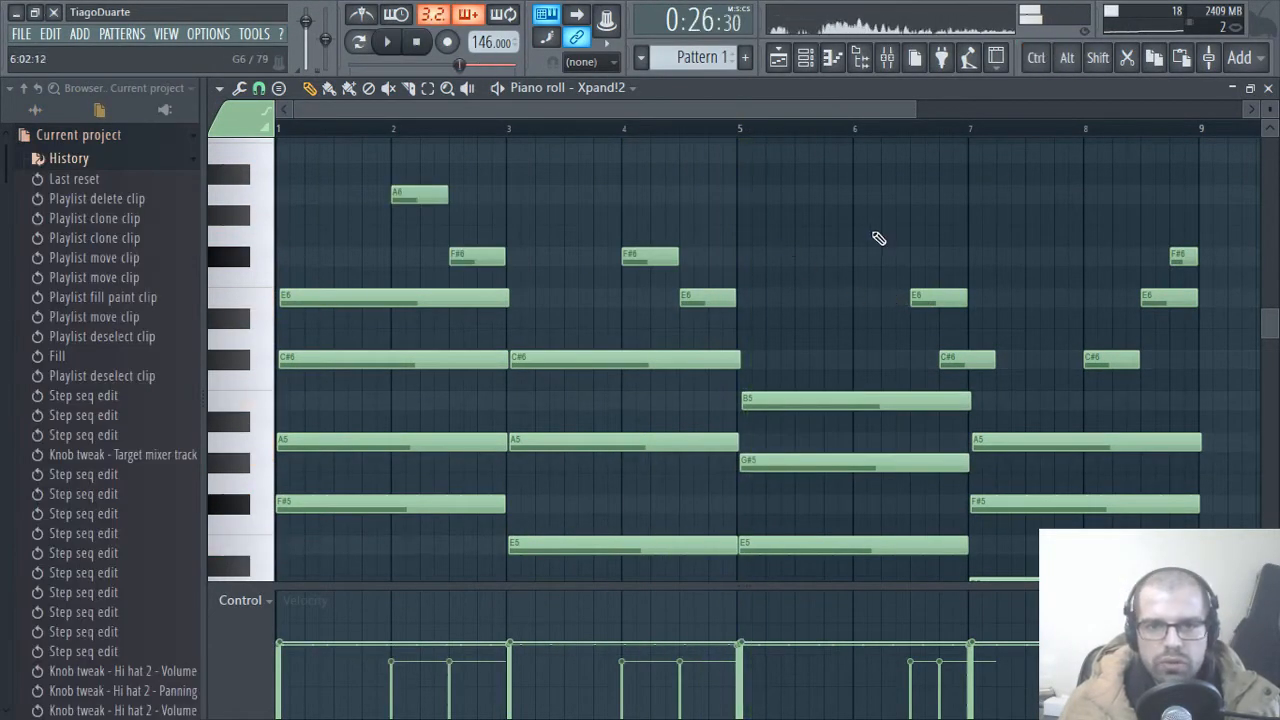
left_click(1270, 88)
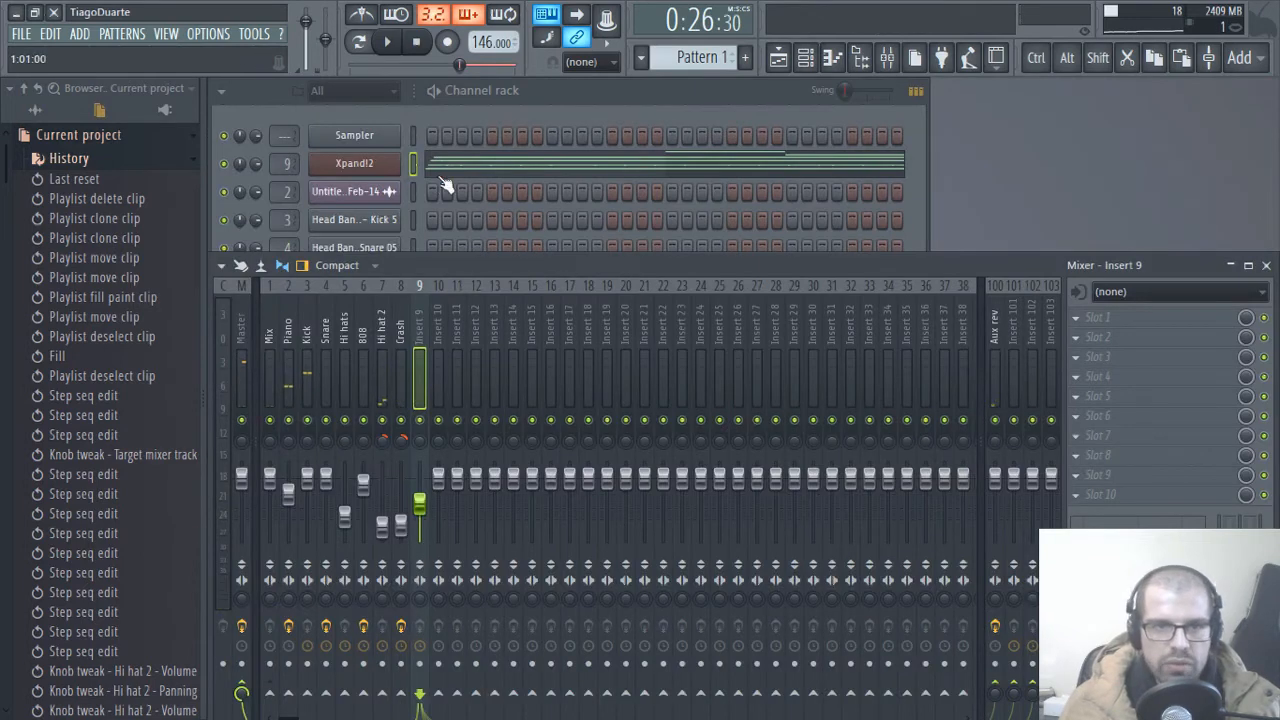
Step: Change the Xpand!2 channel's sound to the Acoustic Piano preset 02 Soft Grand Piano
left_click(500, 198)
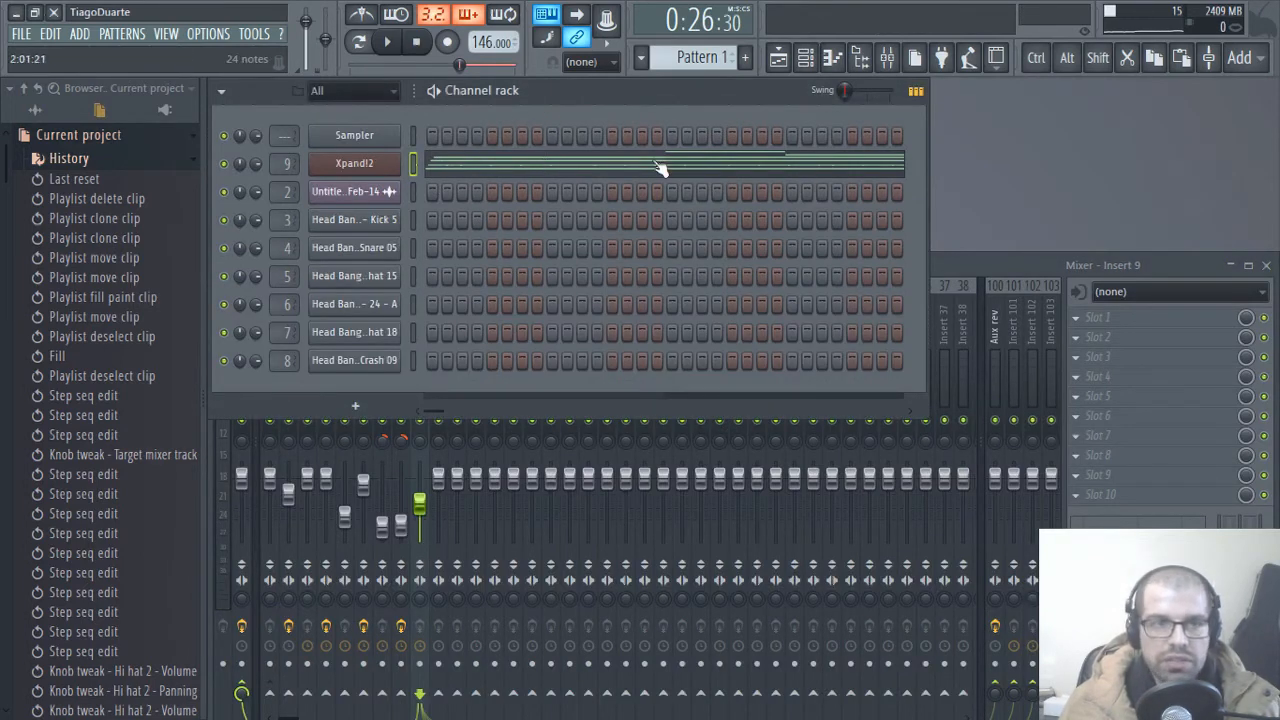
left_click(352, 163)
left_click(602, 582)
mouse_move(643, 556)
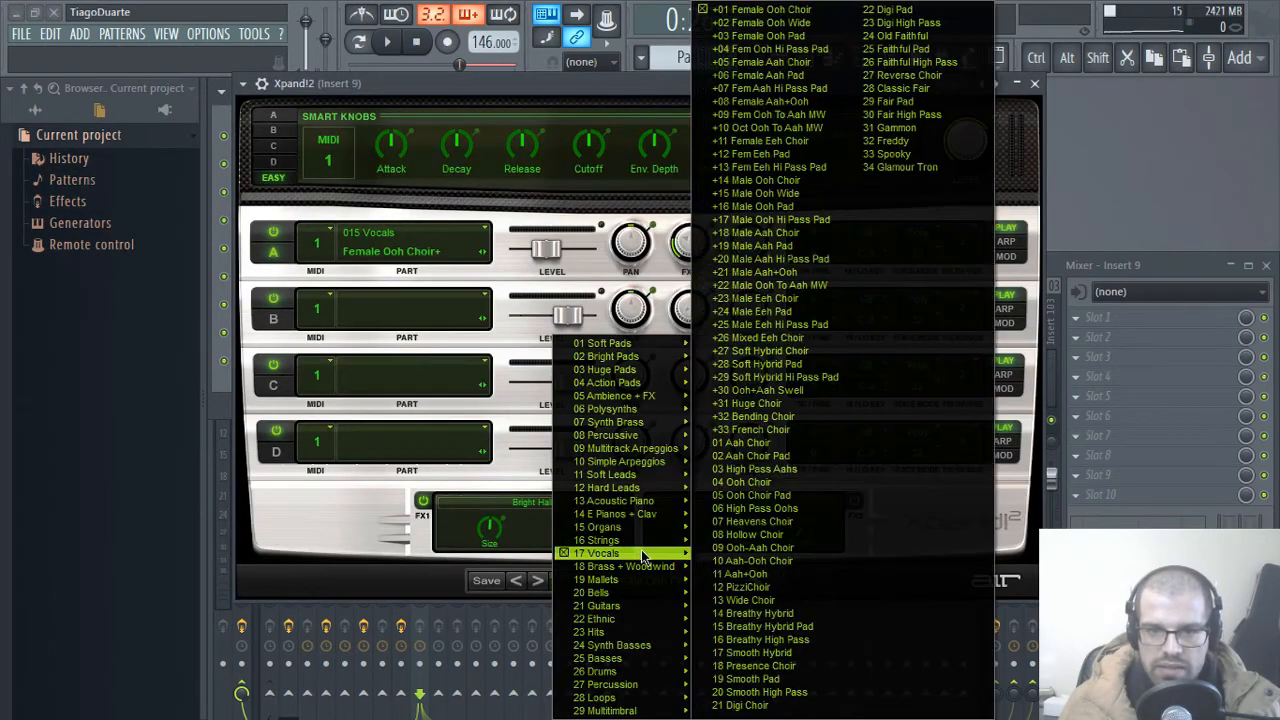
mouse_move(641, 500)
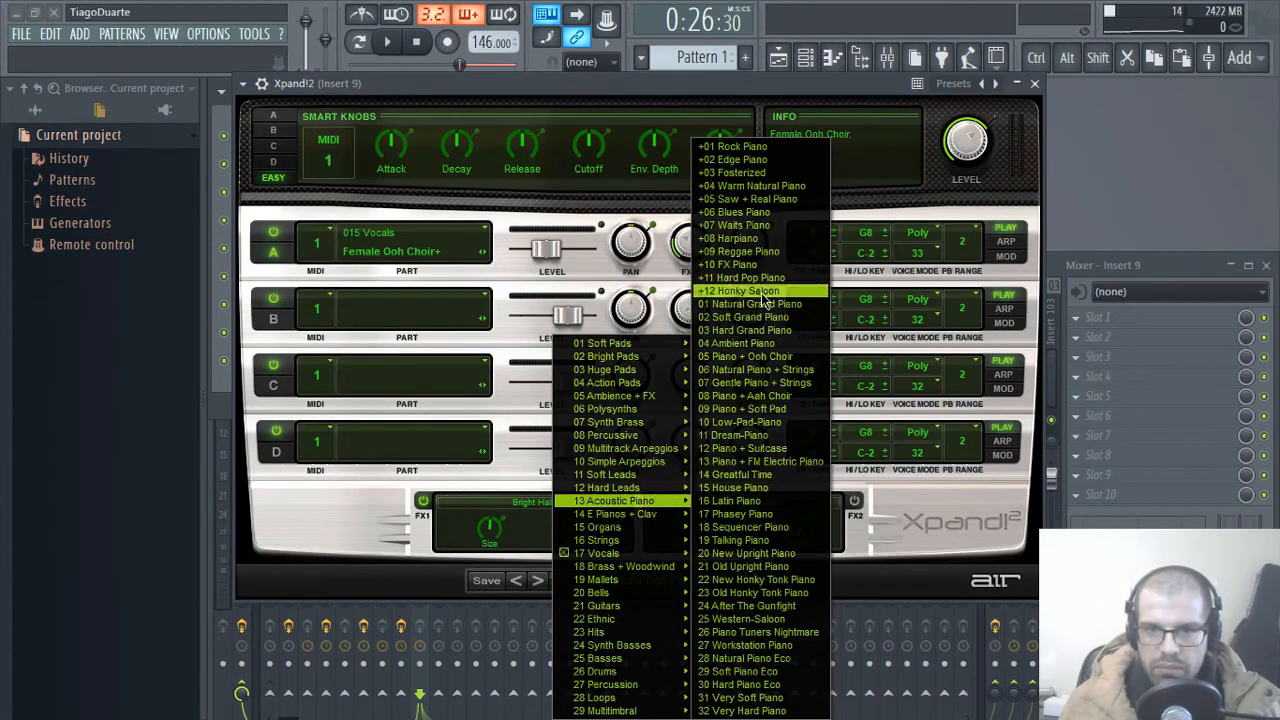
left_click(760, 318)
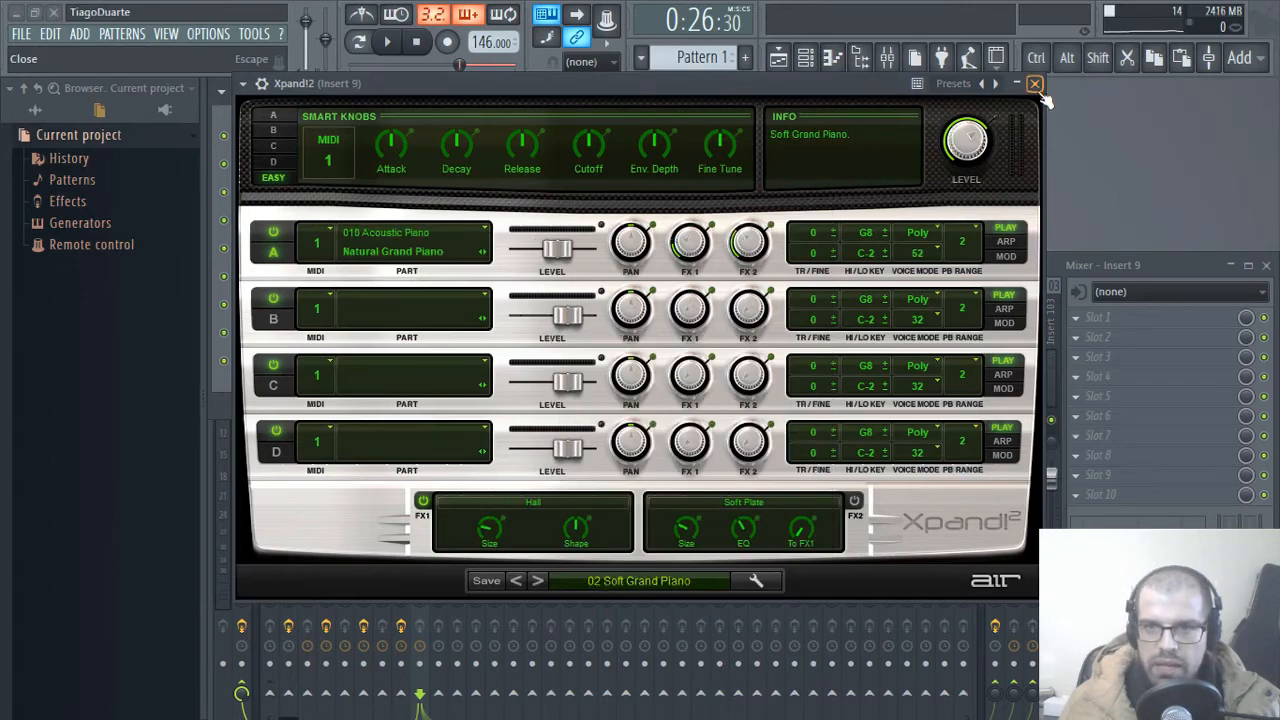
left_click(1034, 83)
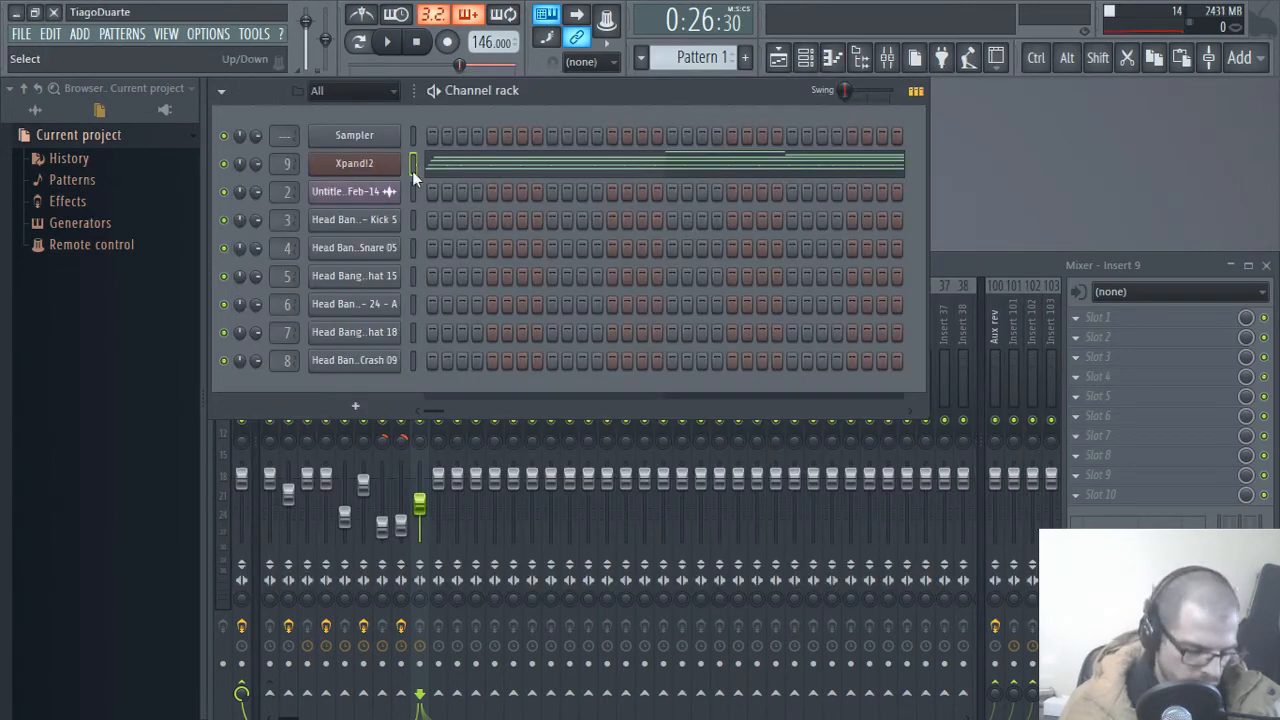
Step: Clone the Xpand!2 channel and set the clone's sound to the Vocals preset +11 Female Eeh Choir
key("alt+c")
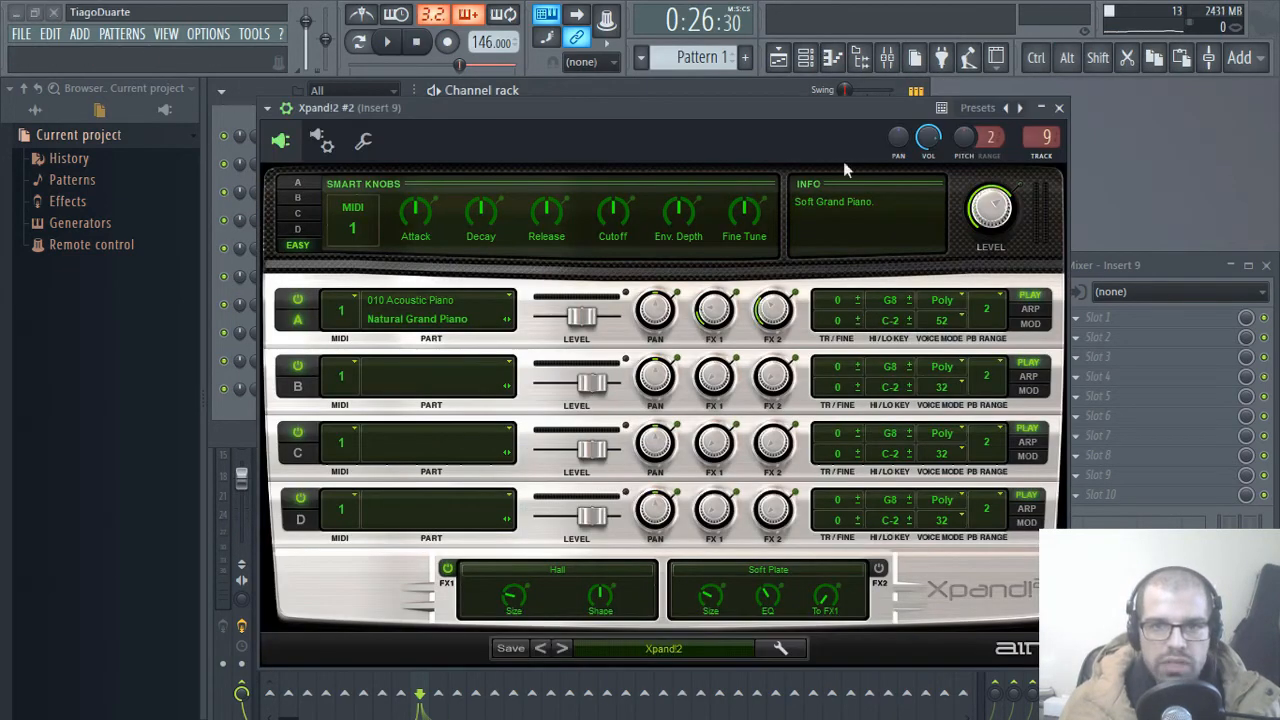
left_click(668, 641)
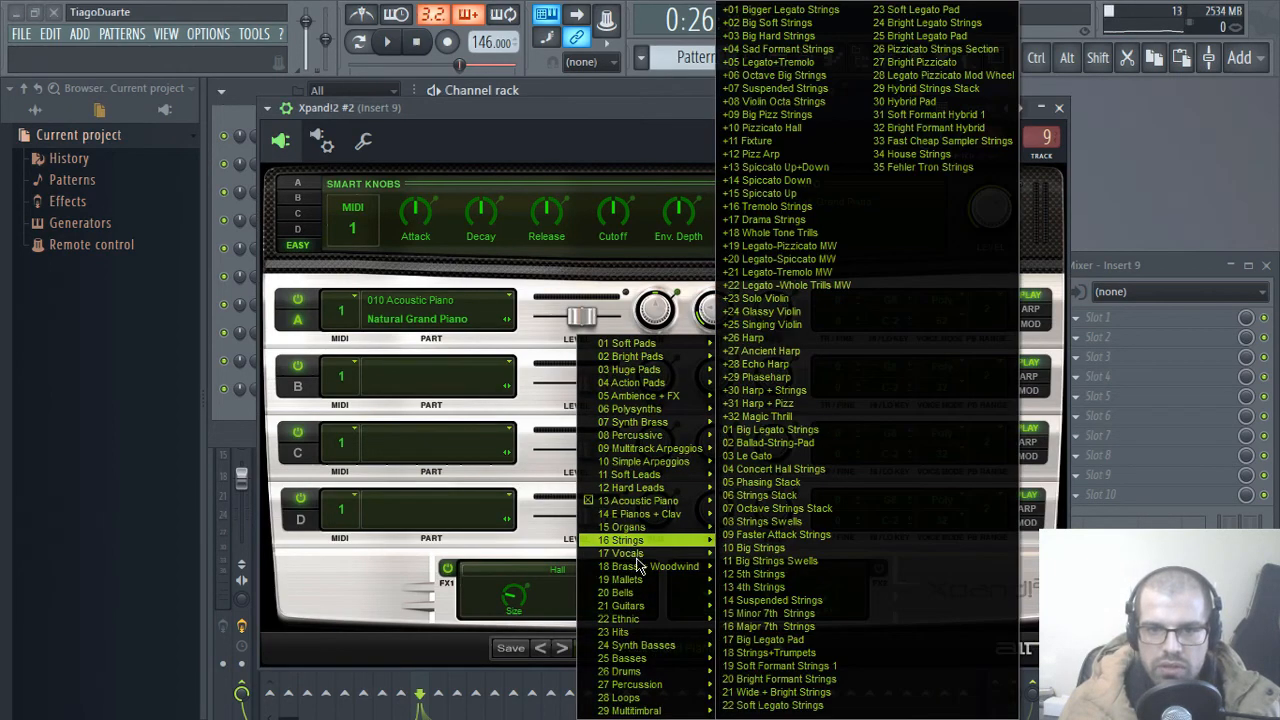
mouse_move(642, 560)
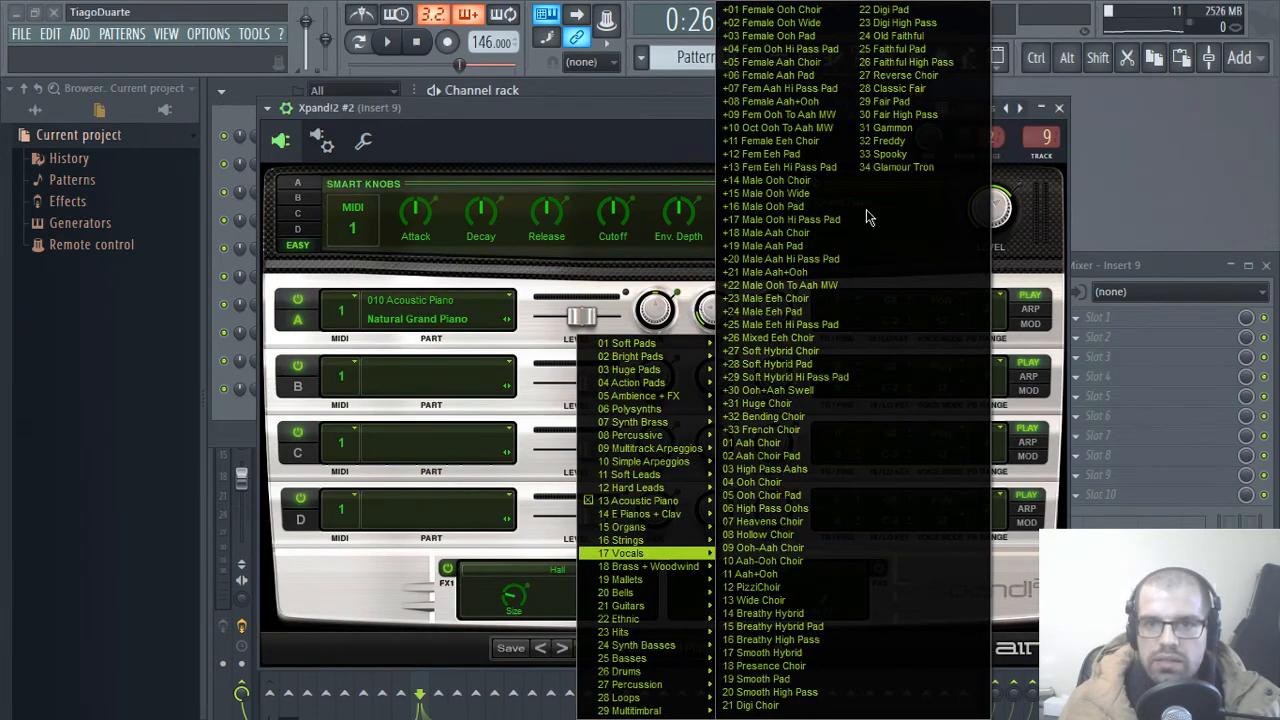
left_click(790, 141)
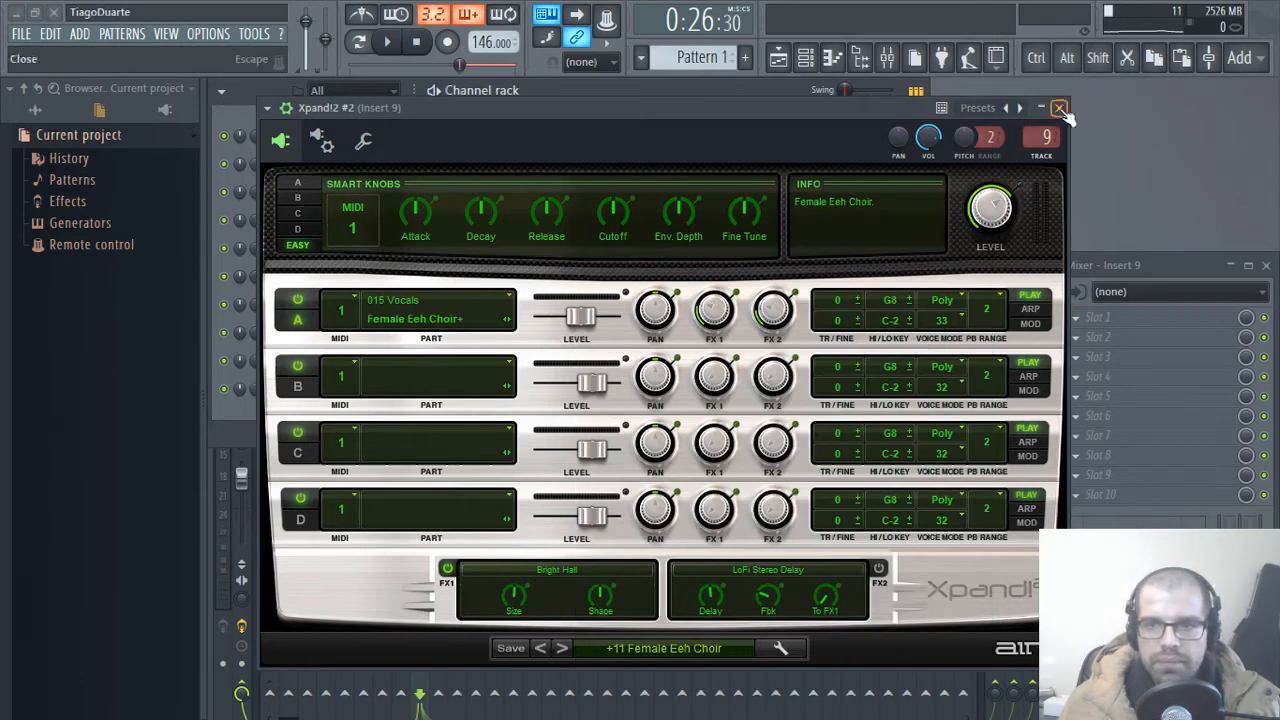
left_click(1062, 112)
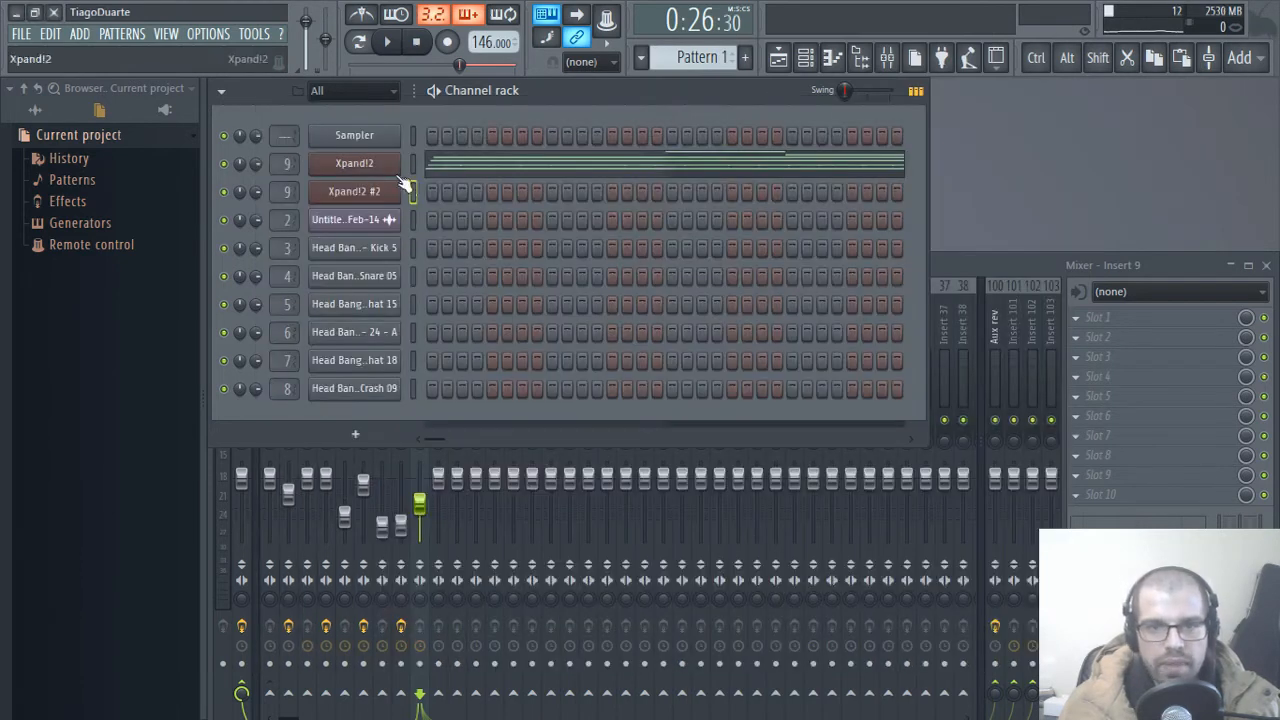
Step: Copy the lowest notes F#5, E5, C#5 and B4 from the Xpand!2 piano roll into Xpand!2 #2
left_click(462, 168)
scroll(578, 496, "down", 2, "ctrl")
scroll(555, 500, "down", 3)
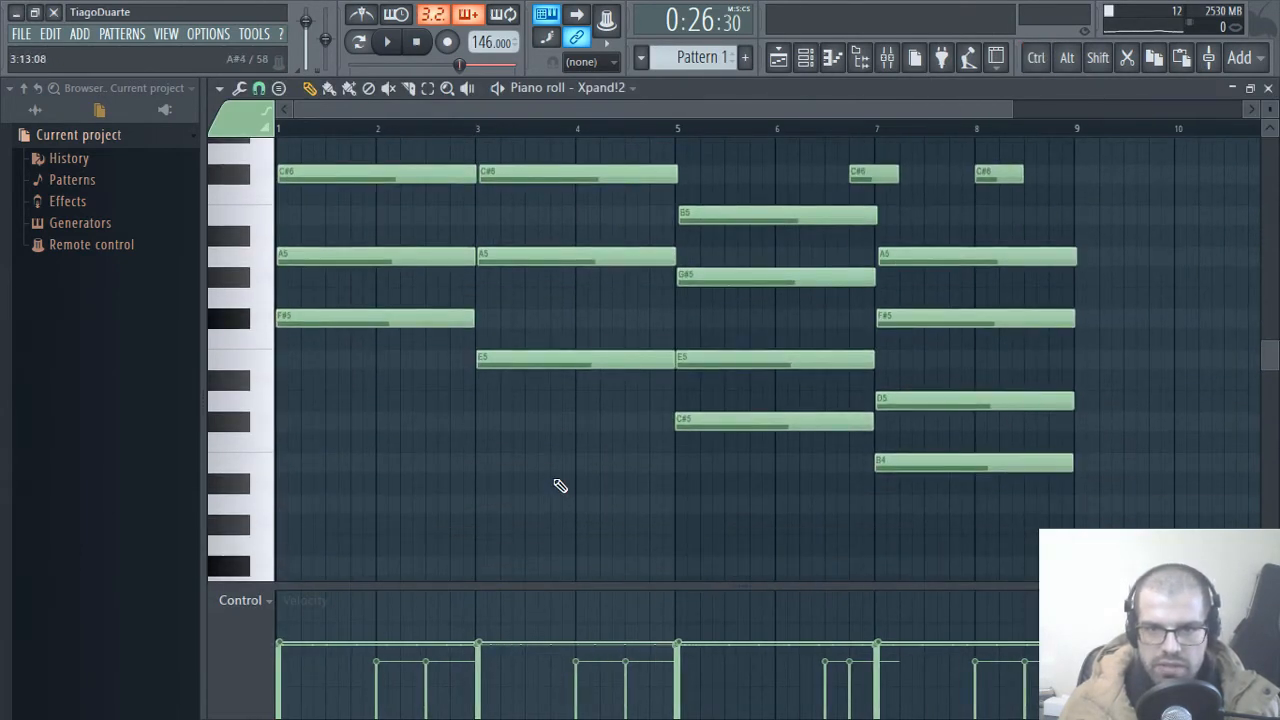
left_click(462, 318, "ctrl")
left_click(570, 360, "ctrl")
left_click(772, 421, "ctrl")
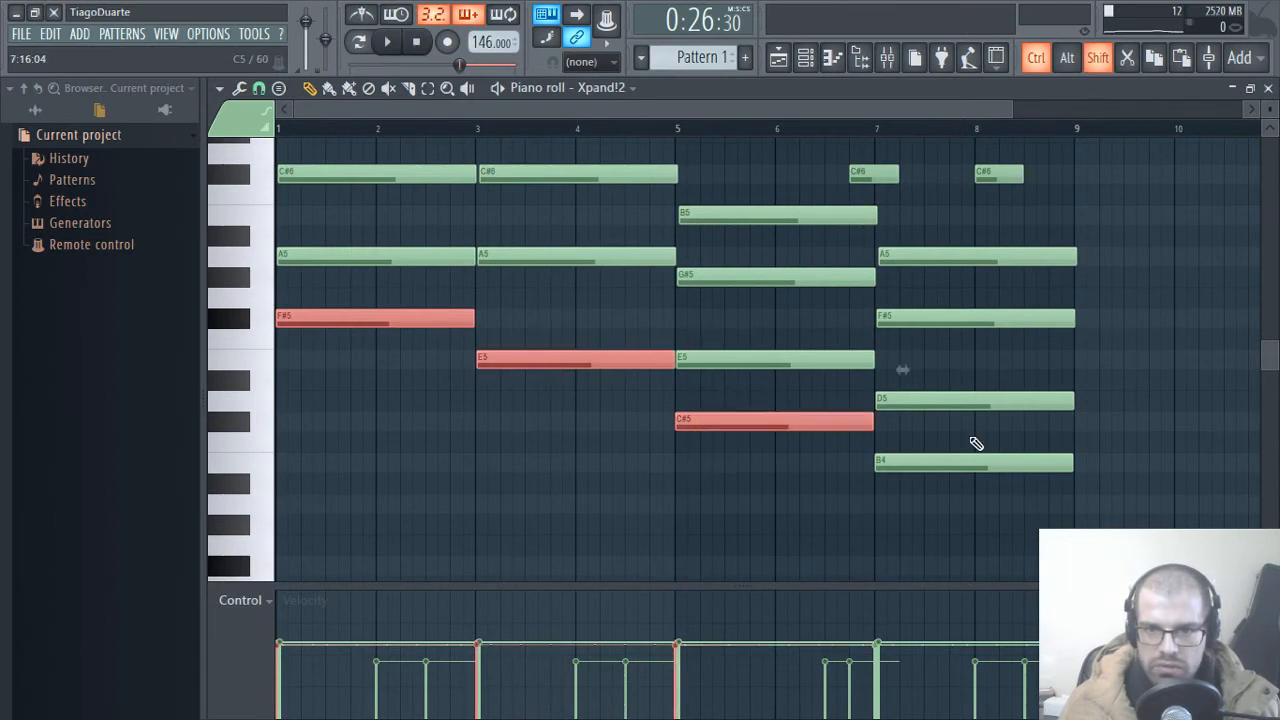
left_click(940, 463, "ctrl")
left_click(625, 89)
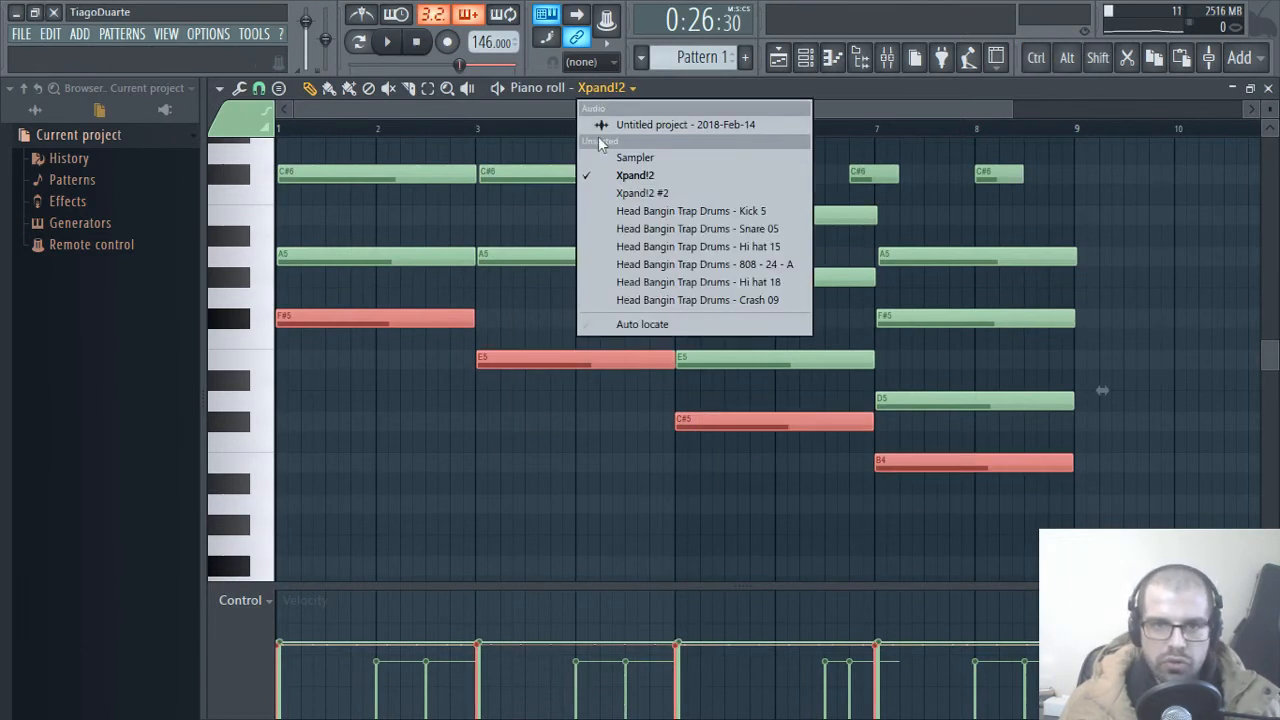
left_click(643, 193)
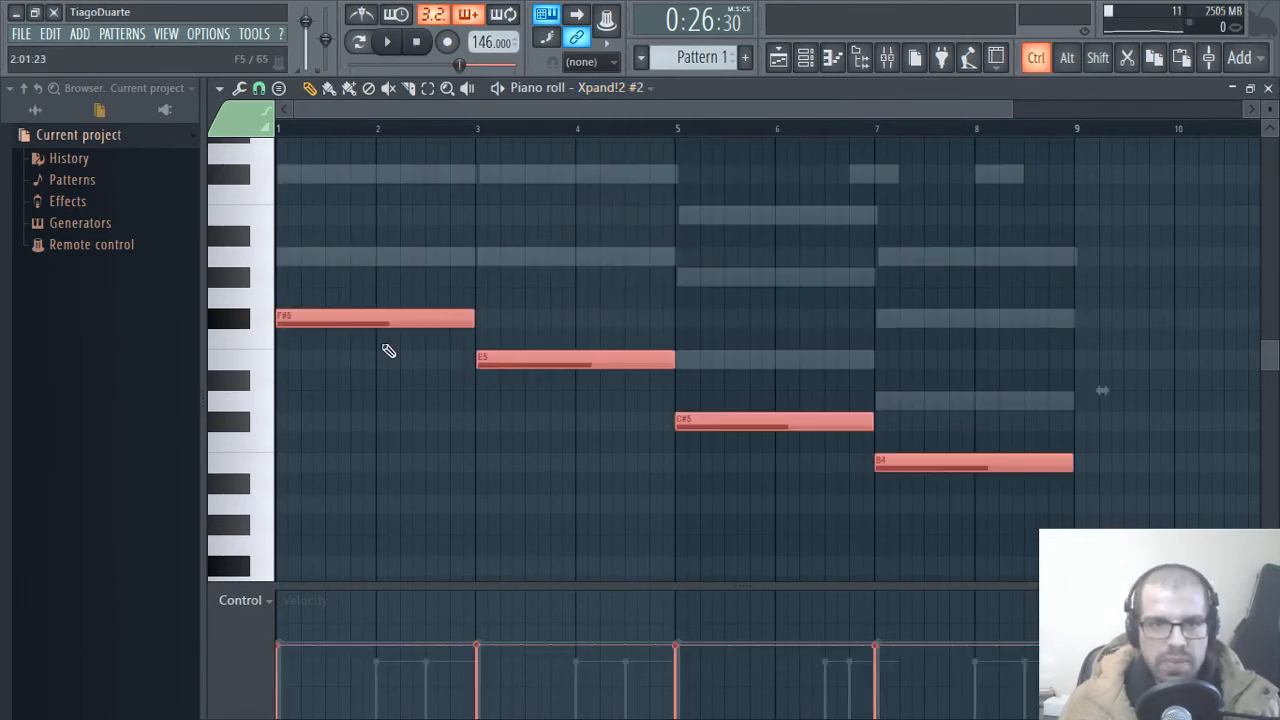
Step: Audition the Xpand!2 #2 choir notes with the beat and lower the Insert 9 fader slightly
scroll(380, 420, "up", 2)
left_click(250, 449)
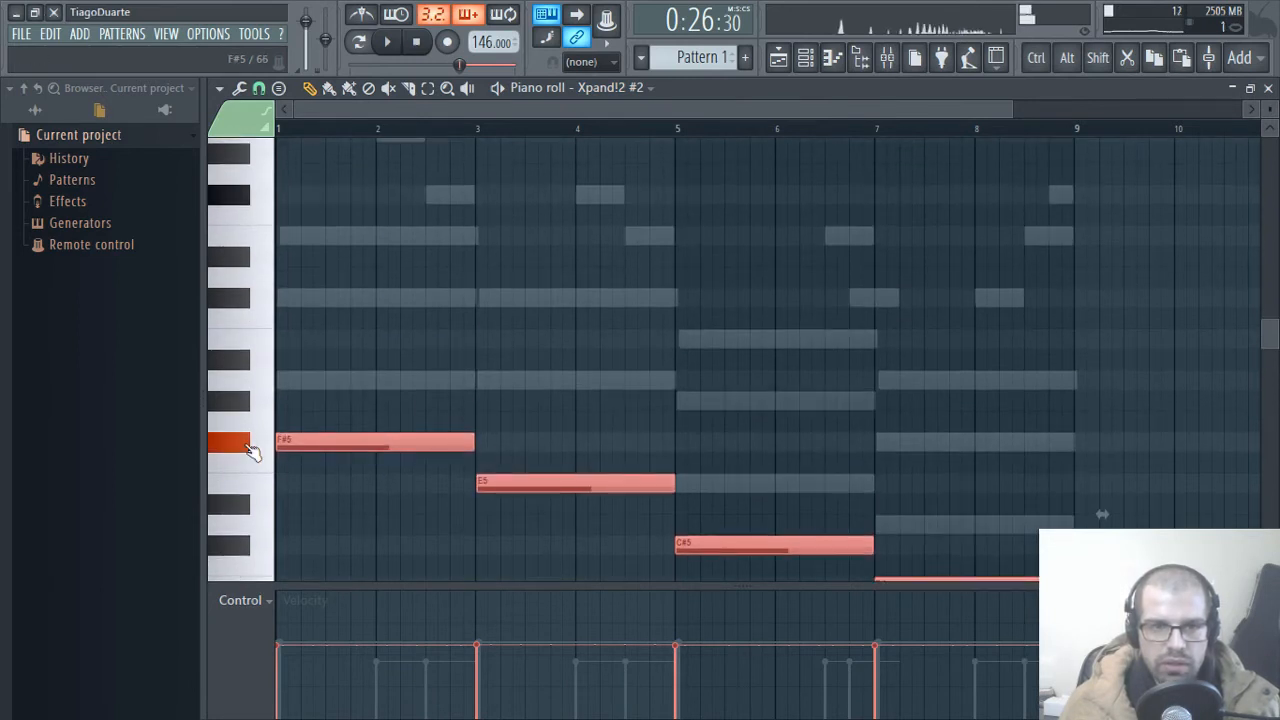
key("space")
left_click(1268, 89)
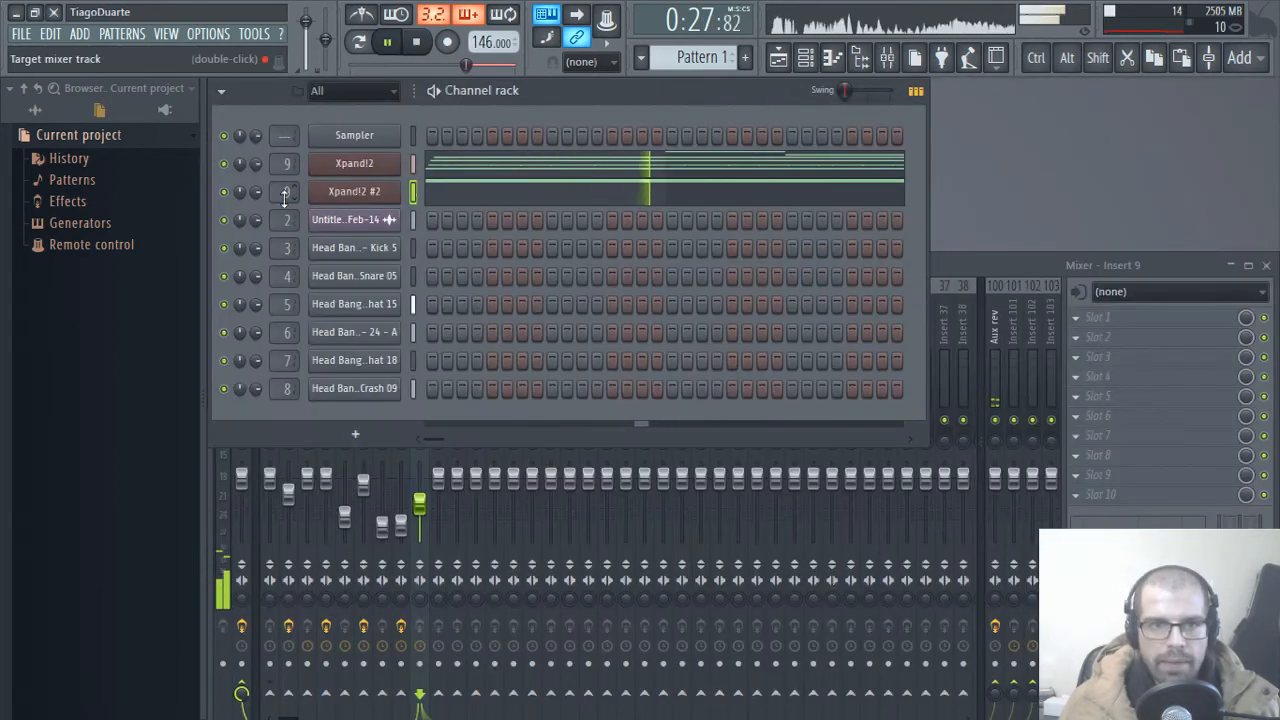
left_click_drag(420, 504, 420, 507)
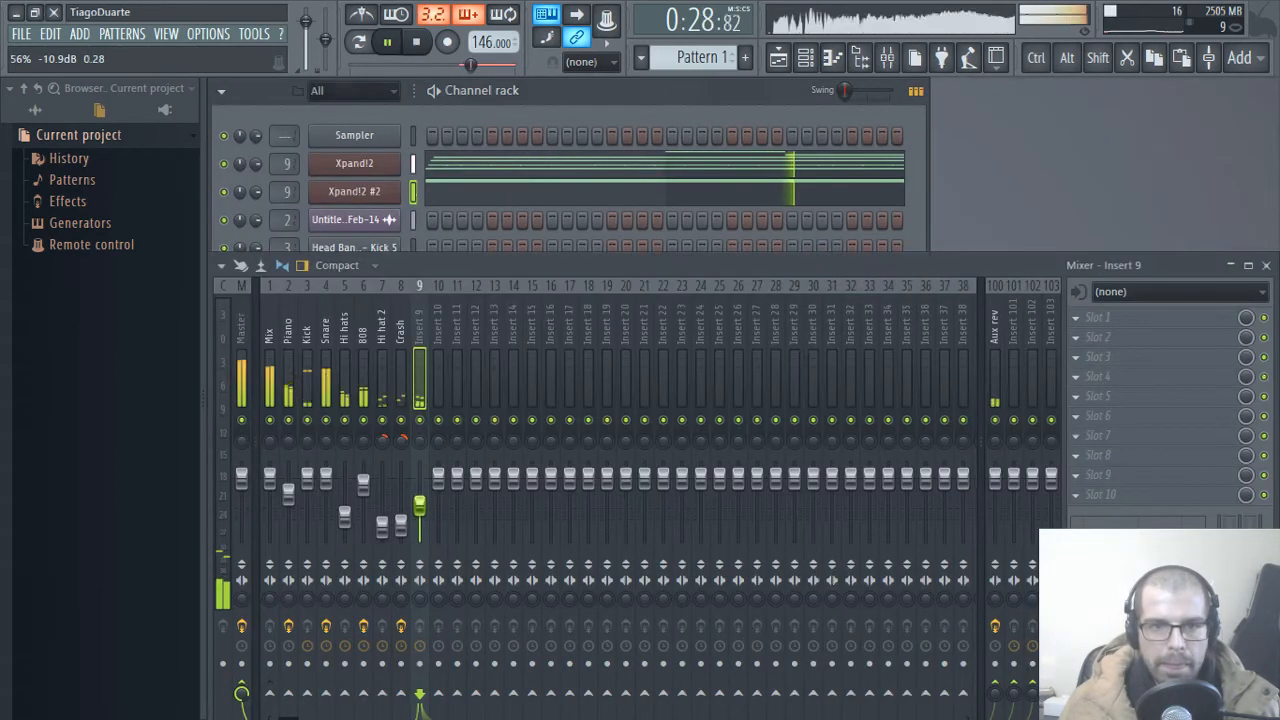
Step: Route the original Xpand!2 channel to mixer track 2 and rename mixer track 9 as Choir
left_click(284, 164)
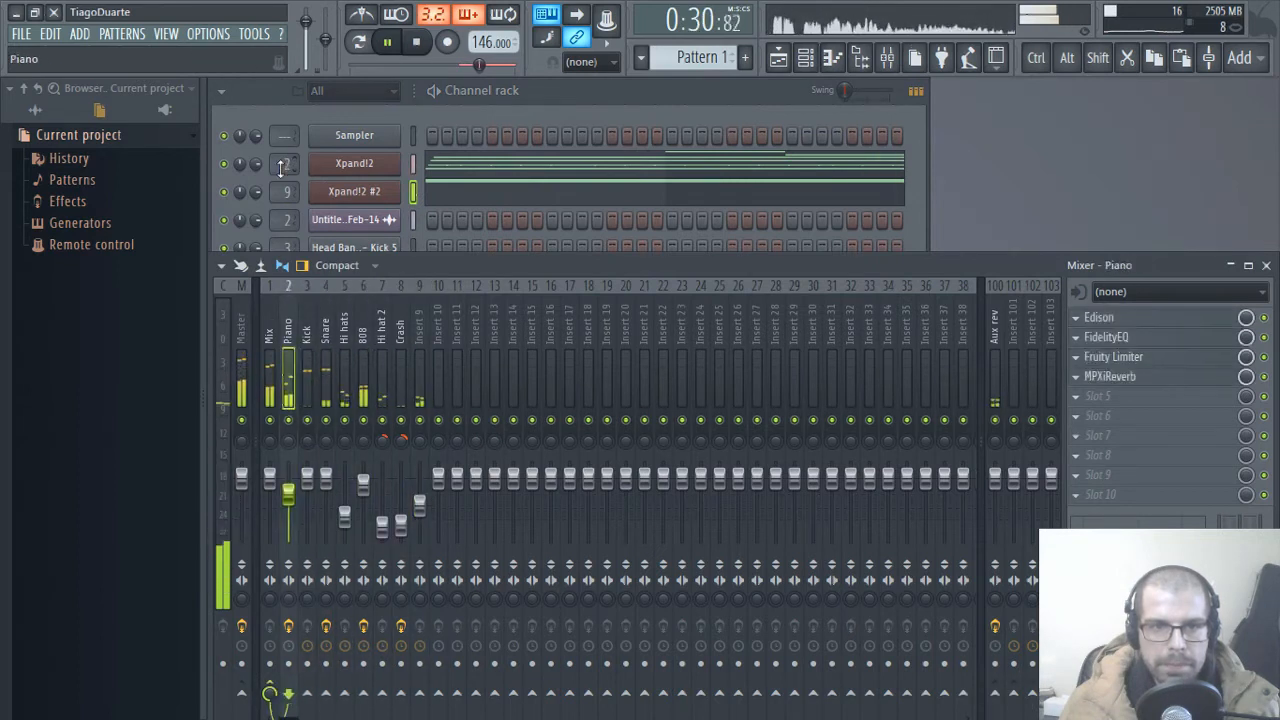
left_click(421, 333)
key("F2")
type("Choir")
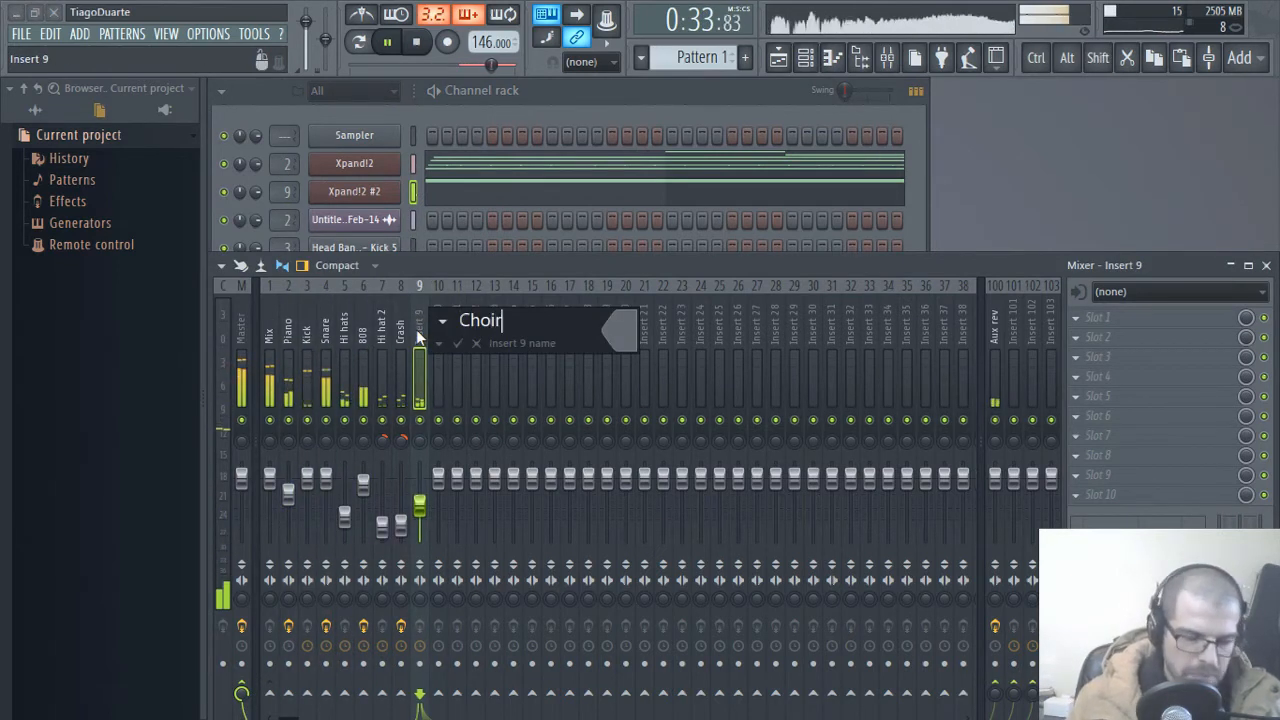
key("Return")
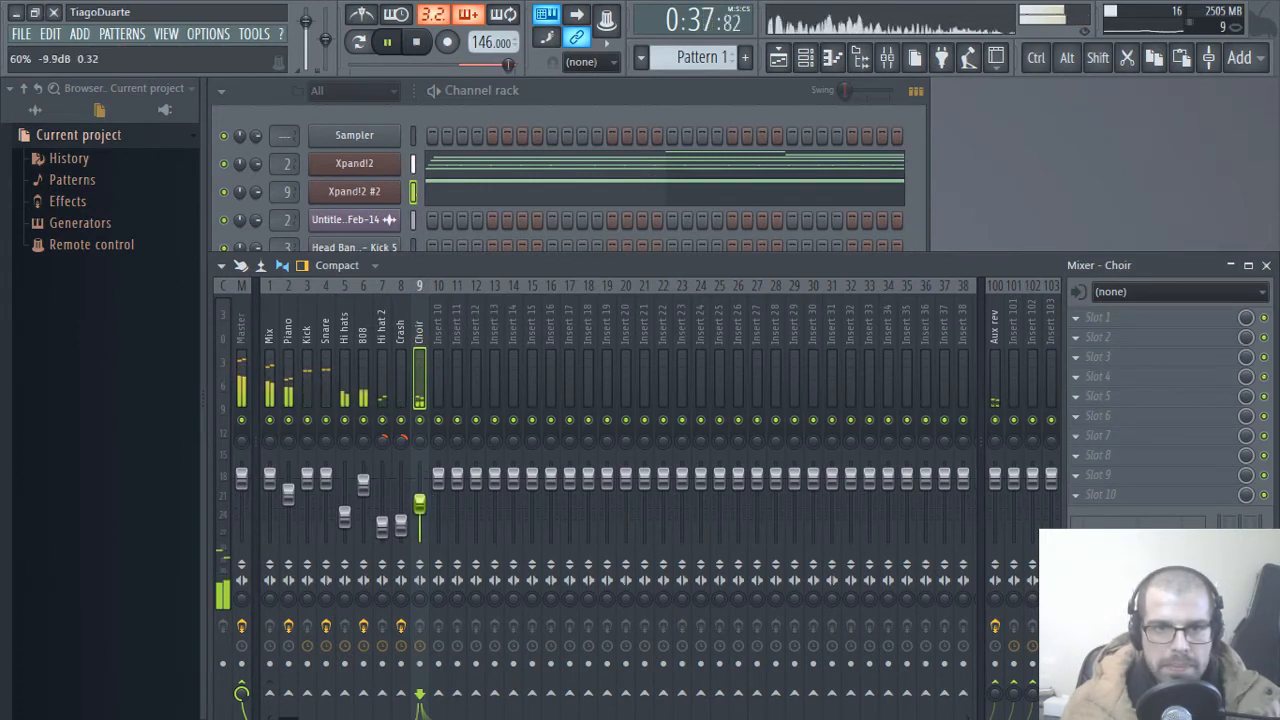
Step: Clone the Xpand!2 #2 channel and set the clone's sound to the Vocals preset +18 Male Aah Choir
left_click(500, 140)
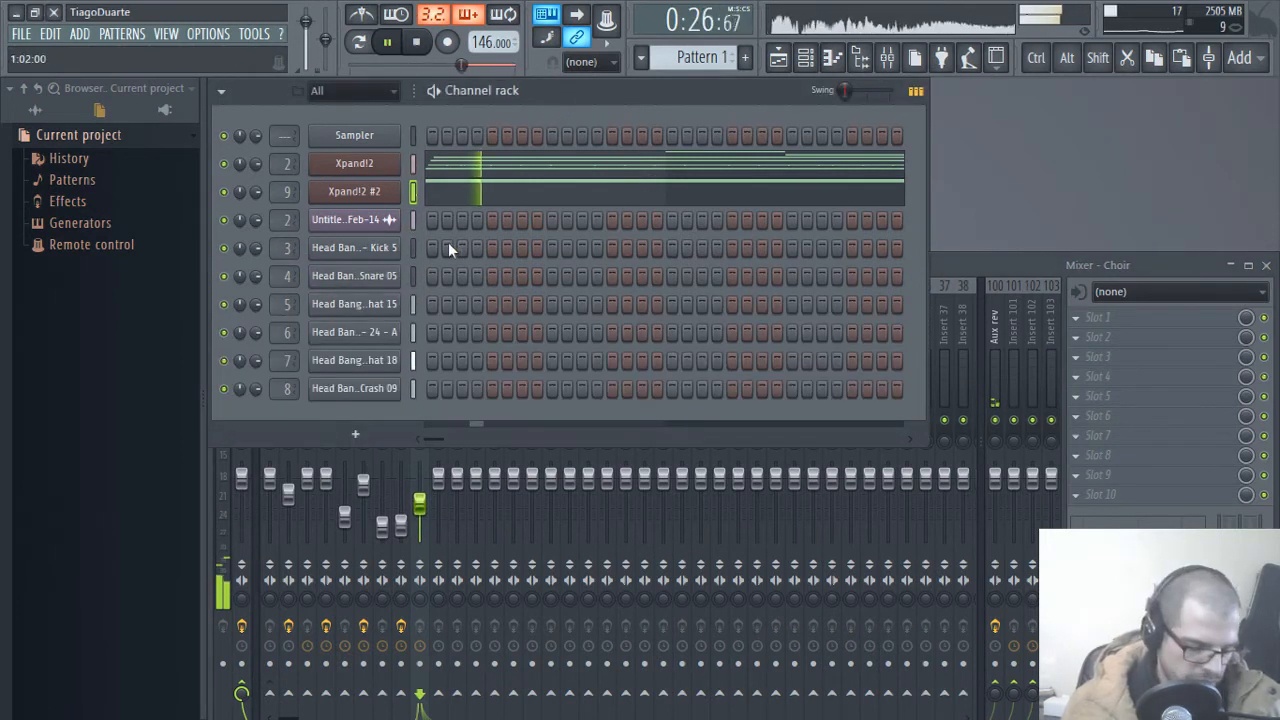
key("alt+c")
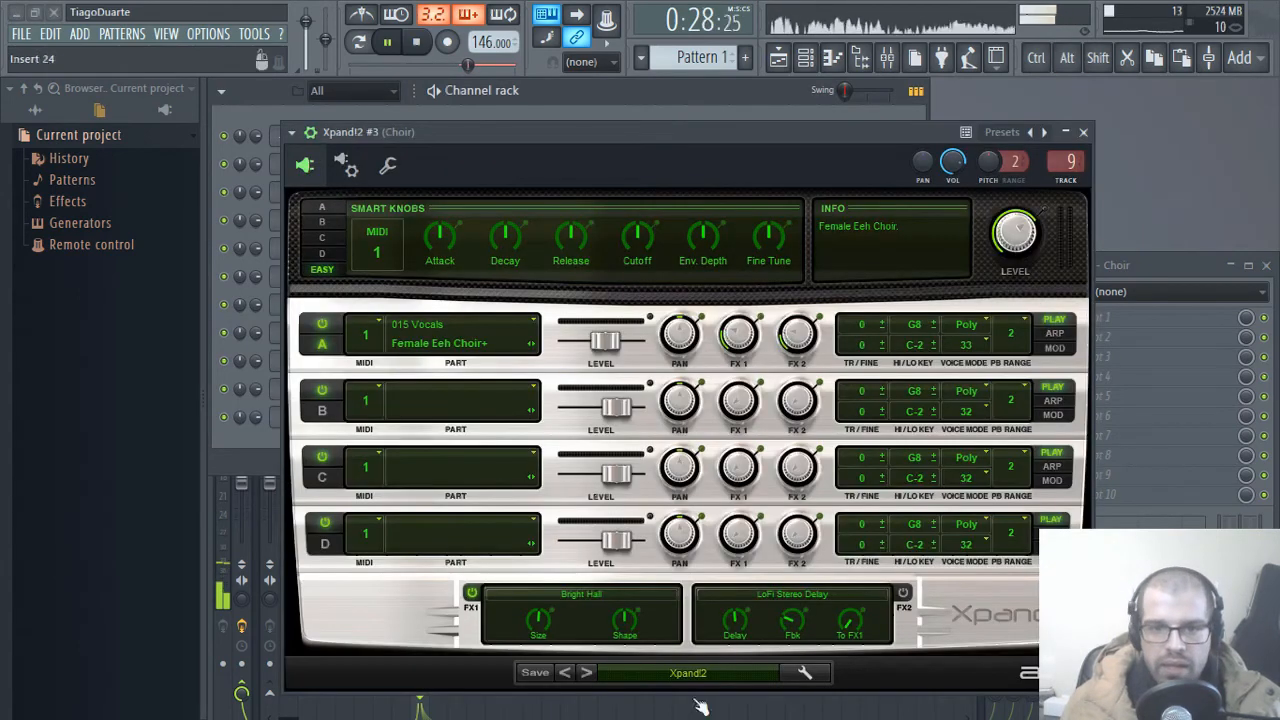
left_click(712, 674)
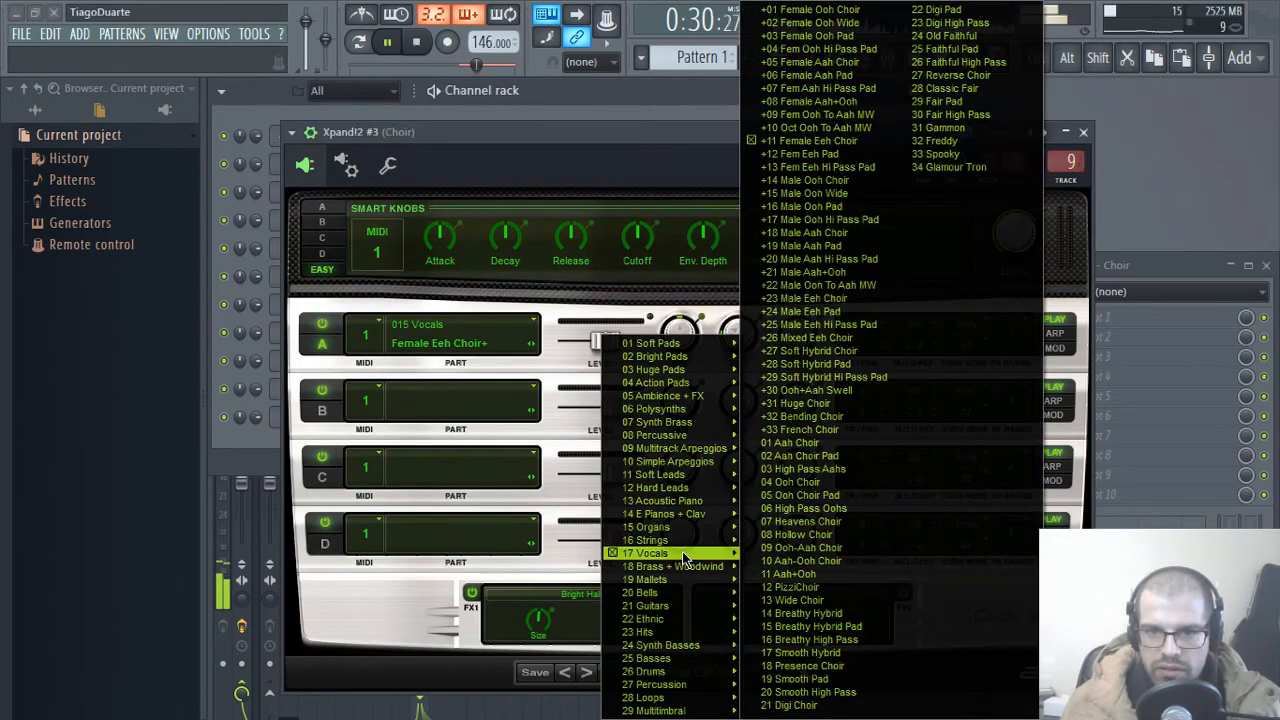
left_click(822, 234)
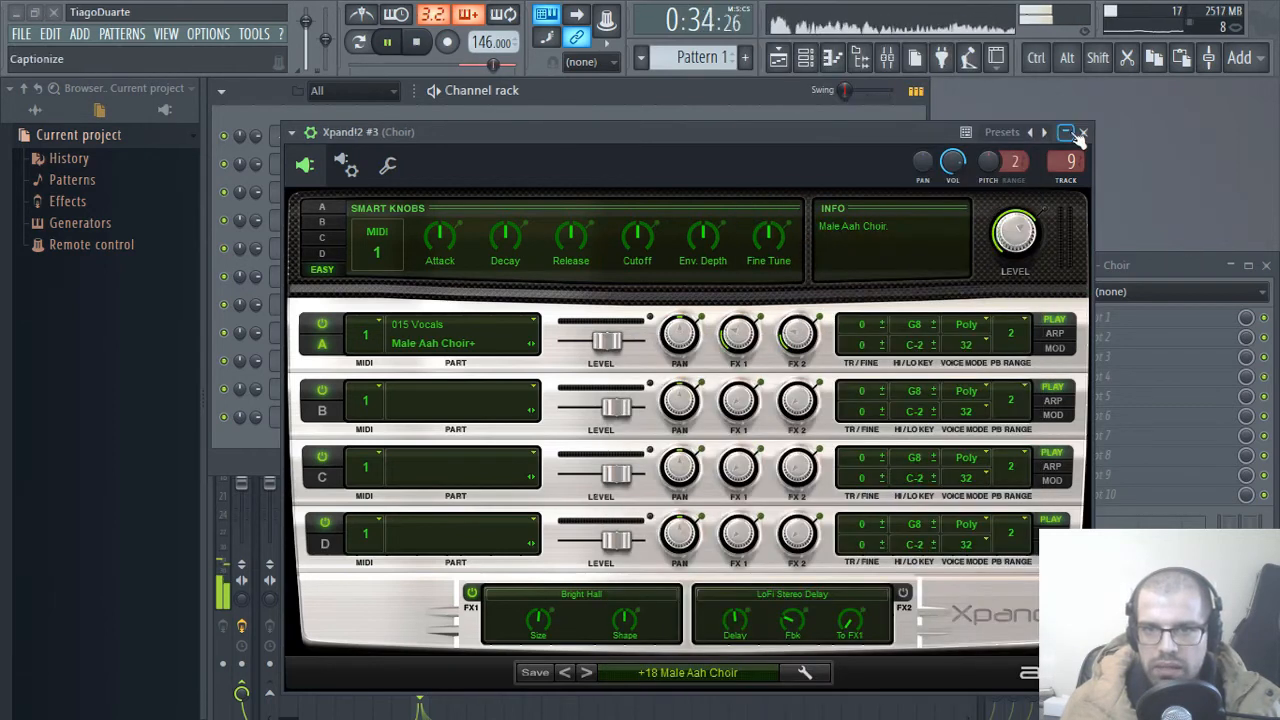
left_click(1083, 131)
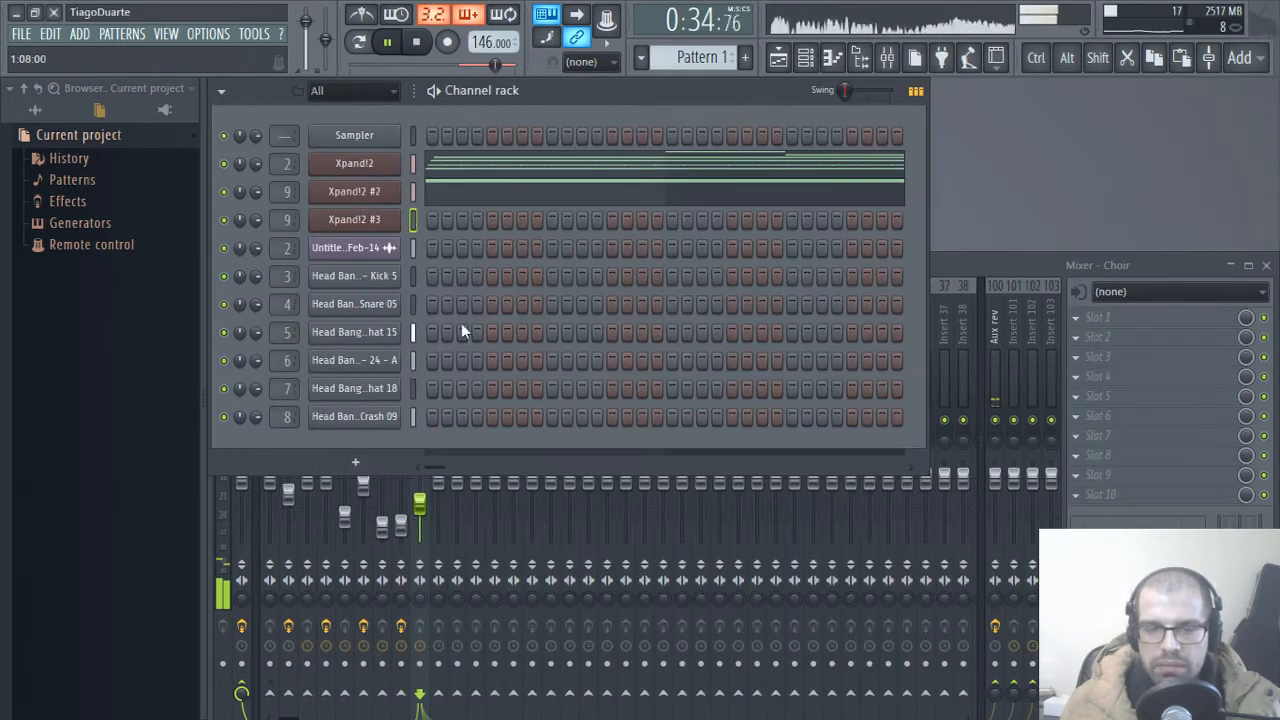
Step: Paste the copied F#5, E5, C#5 and B4 notes into the Xpand!2 #3 channel and open its piano roll
left_click(415, 219)
key("ctrl+v")
left_click(475, 222)
key("ctrl+Up")
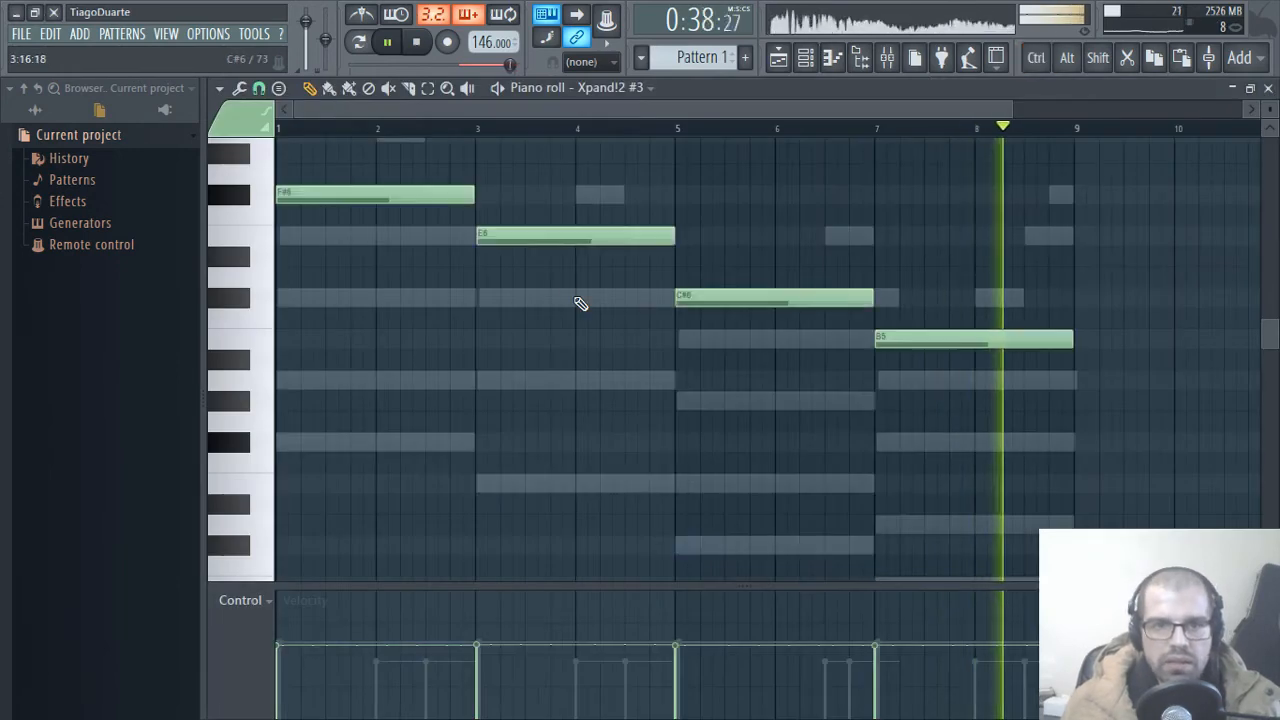
scroll(880, 320, "up", 3)
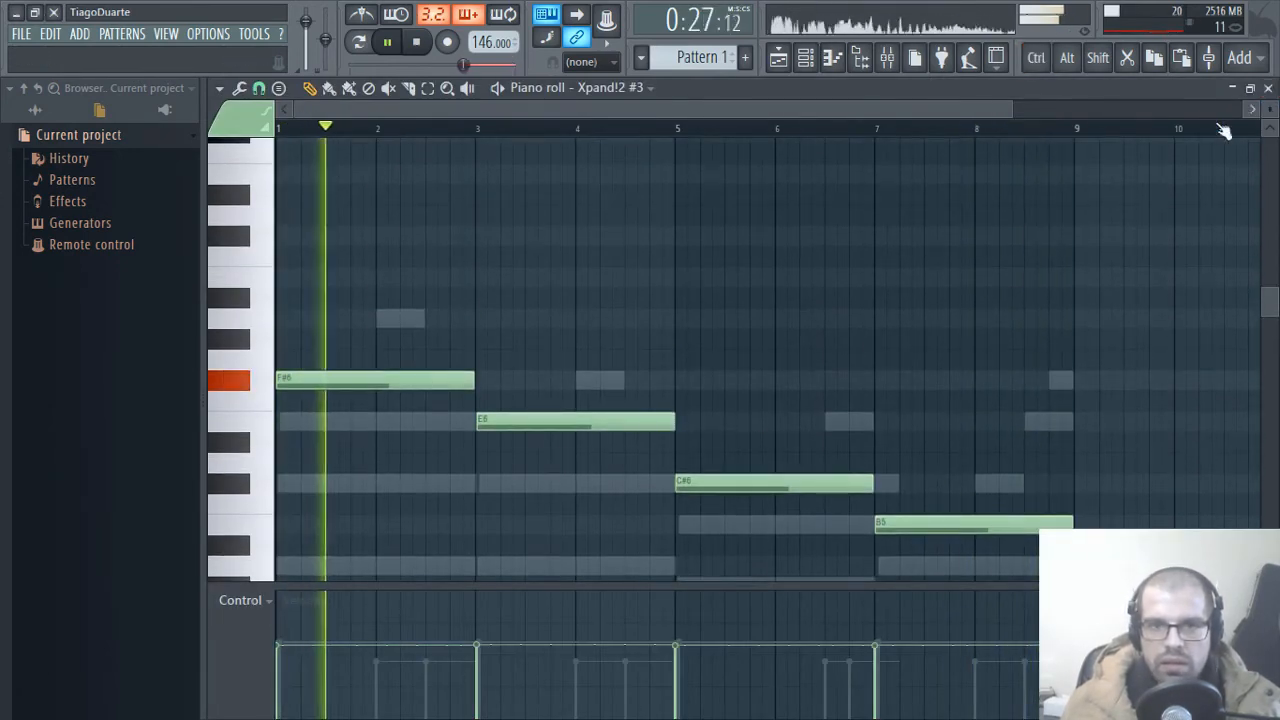
scroll(814, 337, "down", 4)
key("ctrl+Down")
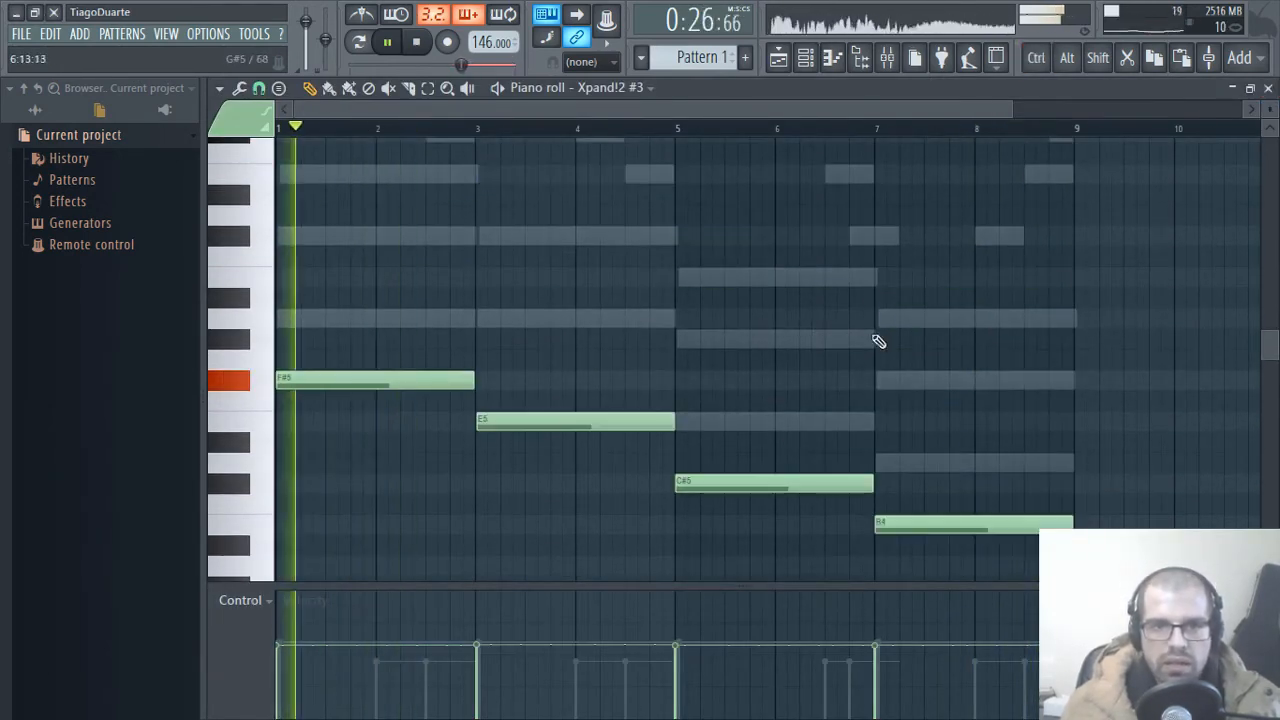
Step: Switch playback to pattern mode, then transpose the Xpand!2 #3 notes down one octave in its piano roll
left_click(1268, 89)
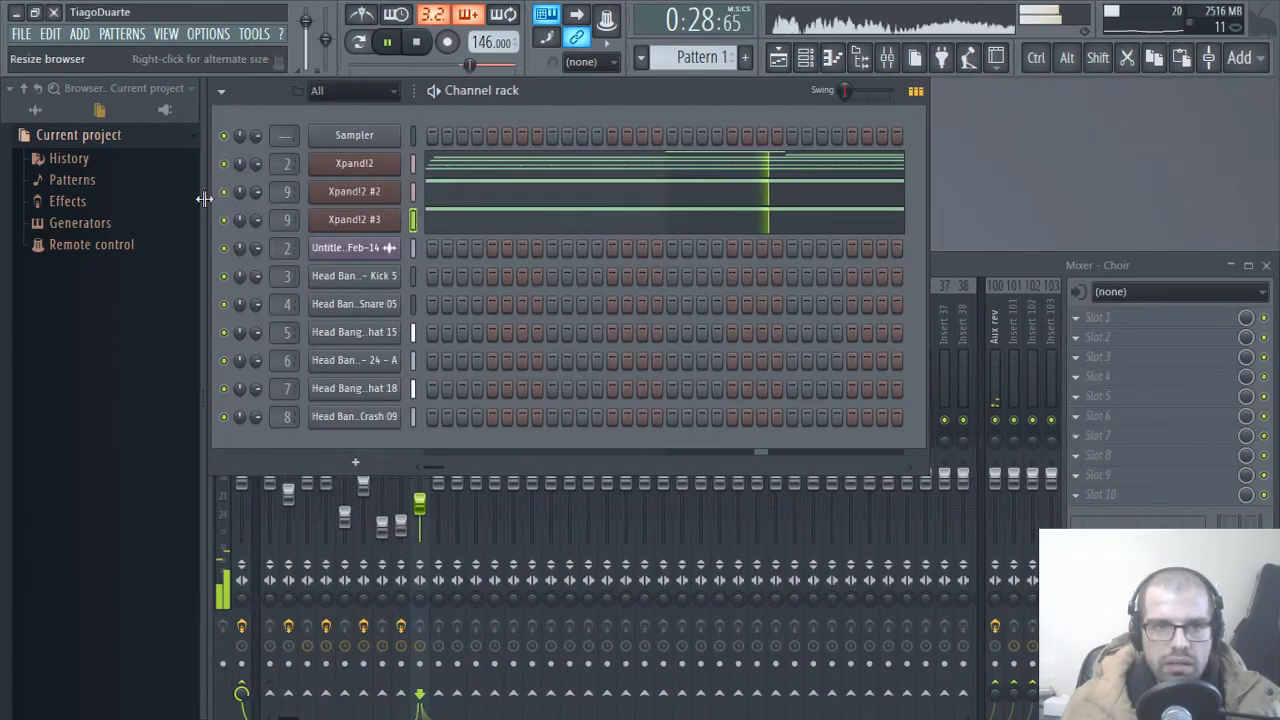
left_click(358, 41)
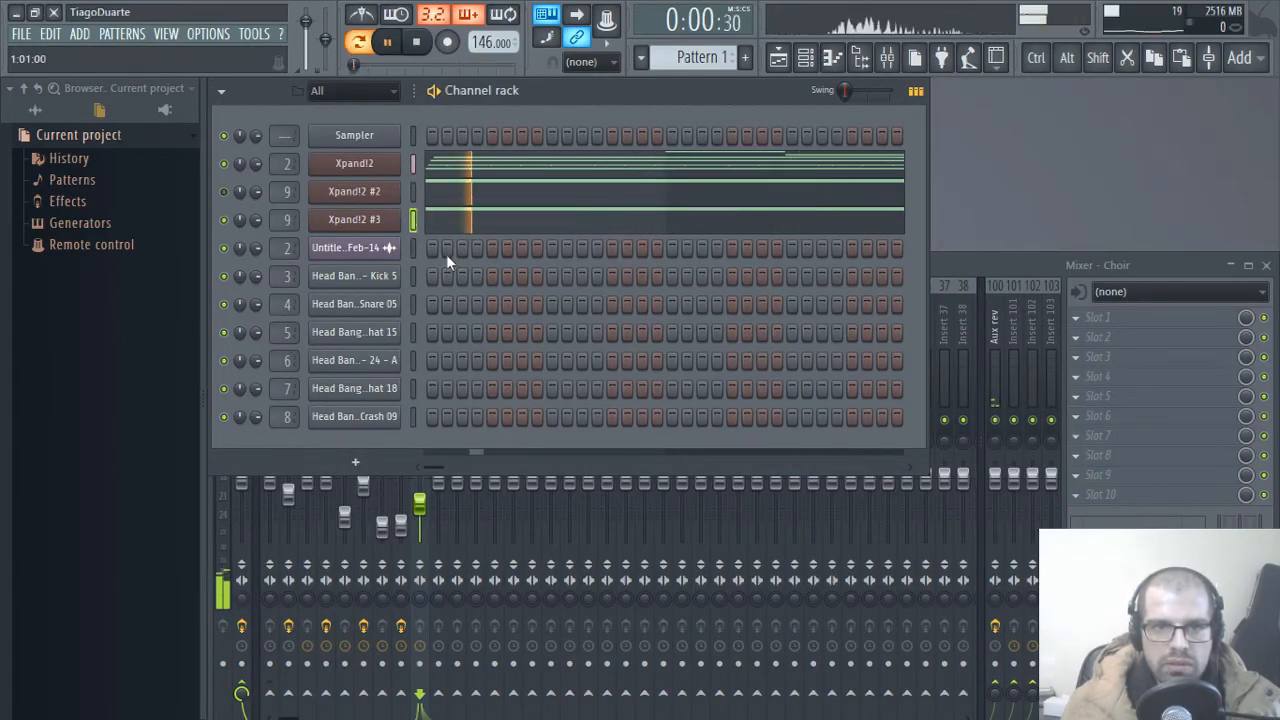
left_click(529, 221)
key("space")
key("ctrl+Down")
key("space")
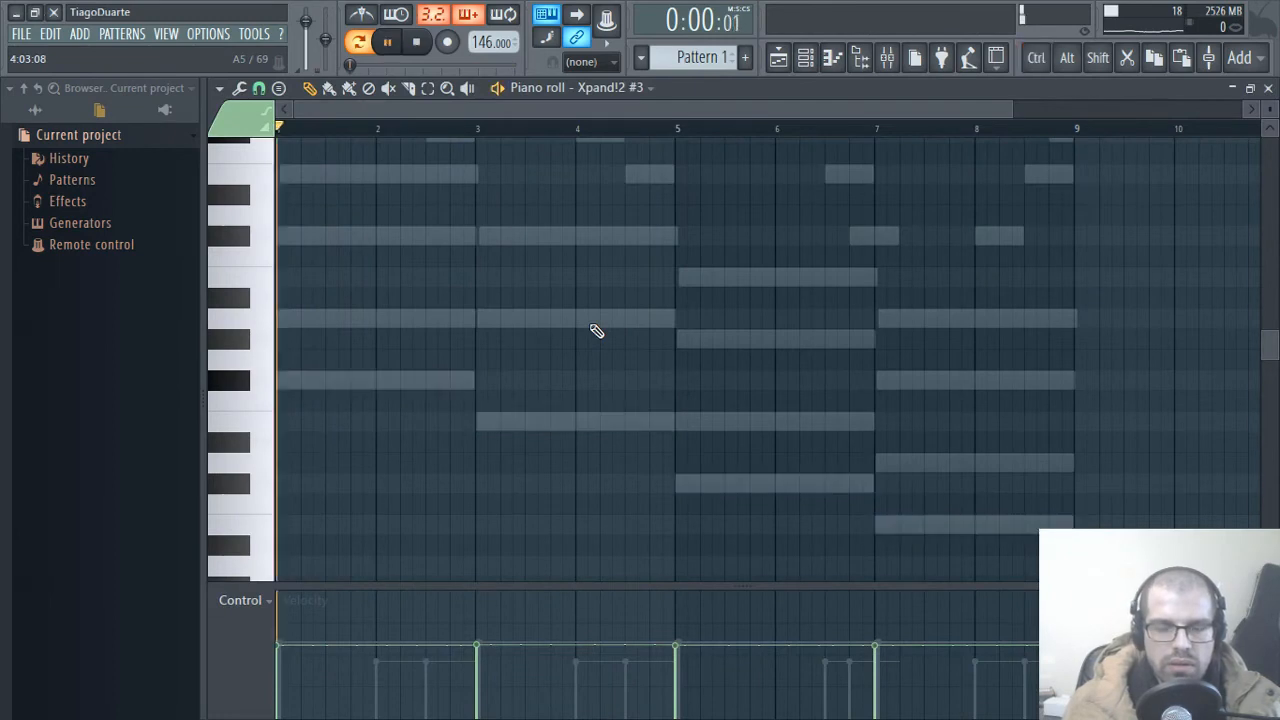
scroll(600, 357, "down", 4)
key("Escape")
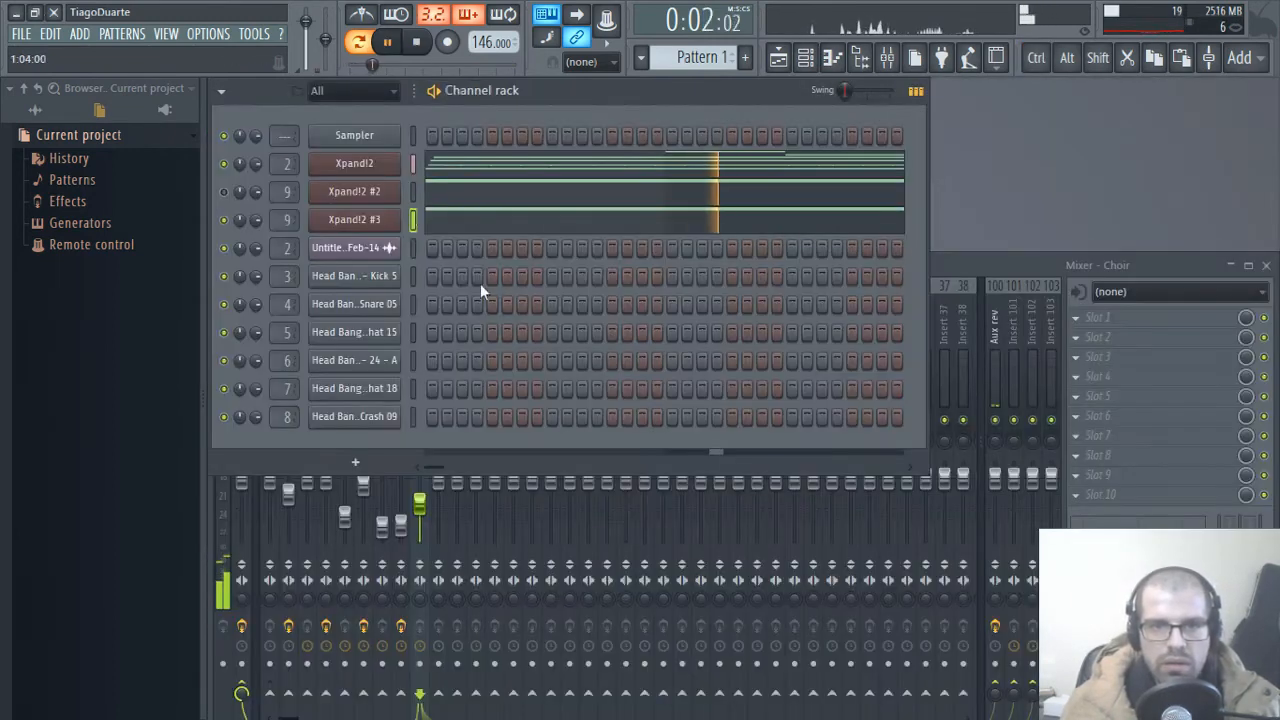
Step: Mute the Xpand!2 and Xpand!2 #2 channels and audition the male choir presets of Xpand!2 #3 from +19 Male Aah Pad to +24 Male Eeh Pad
left_click(224, 164)
left_click(224, 192)
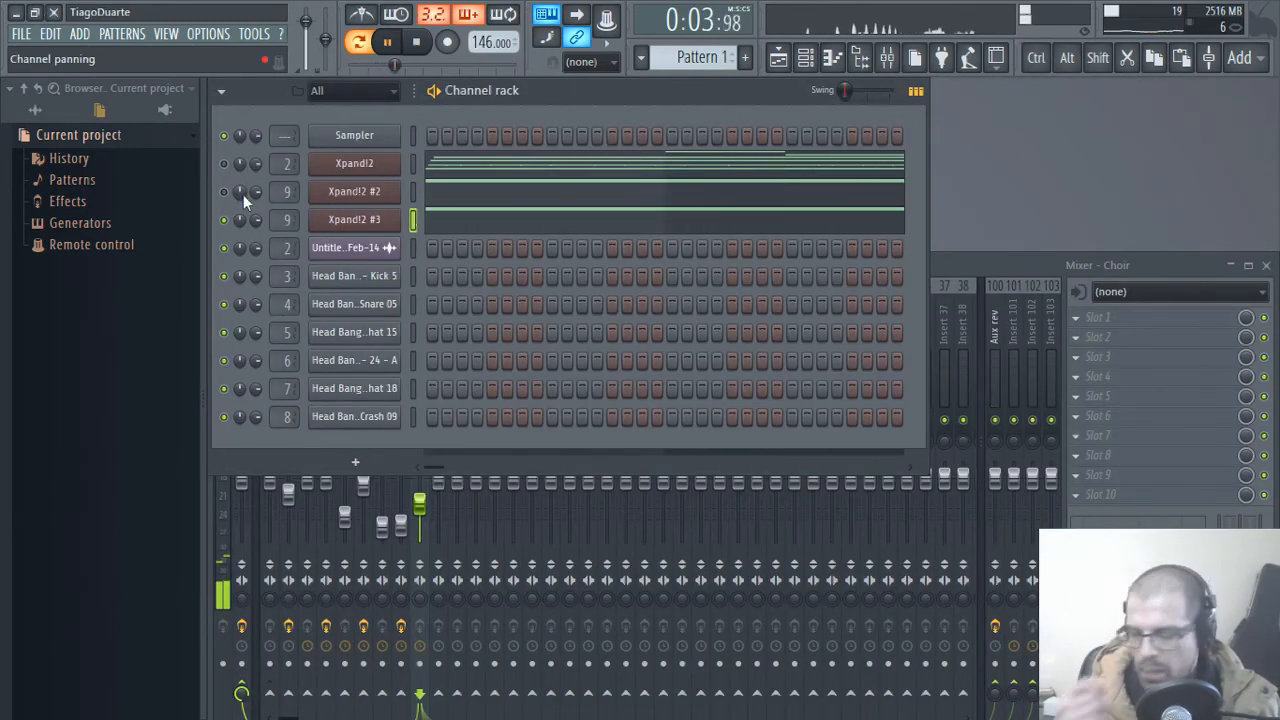
left_click(356, 221)
left_click(588, 673)
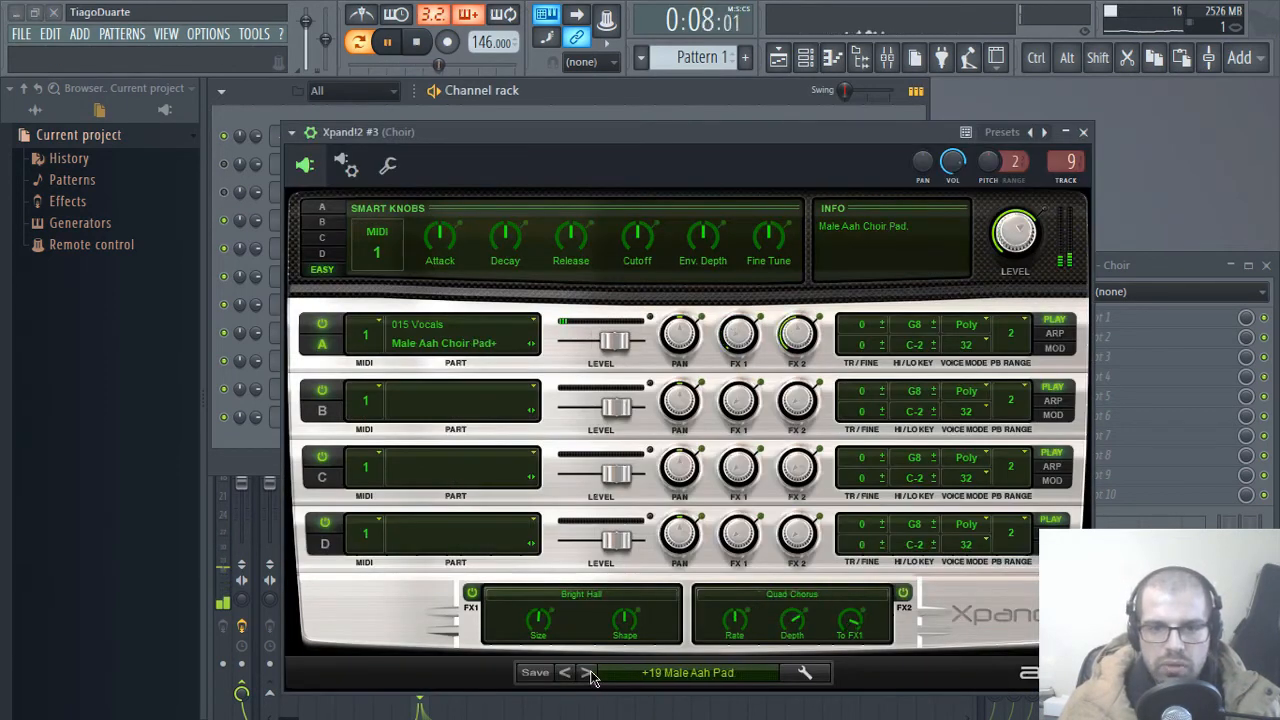
left_click(588, 673)
key("space")
left_click(588, 673)
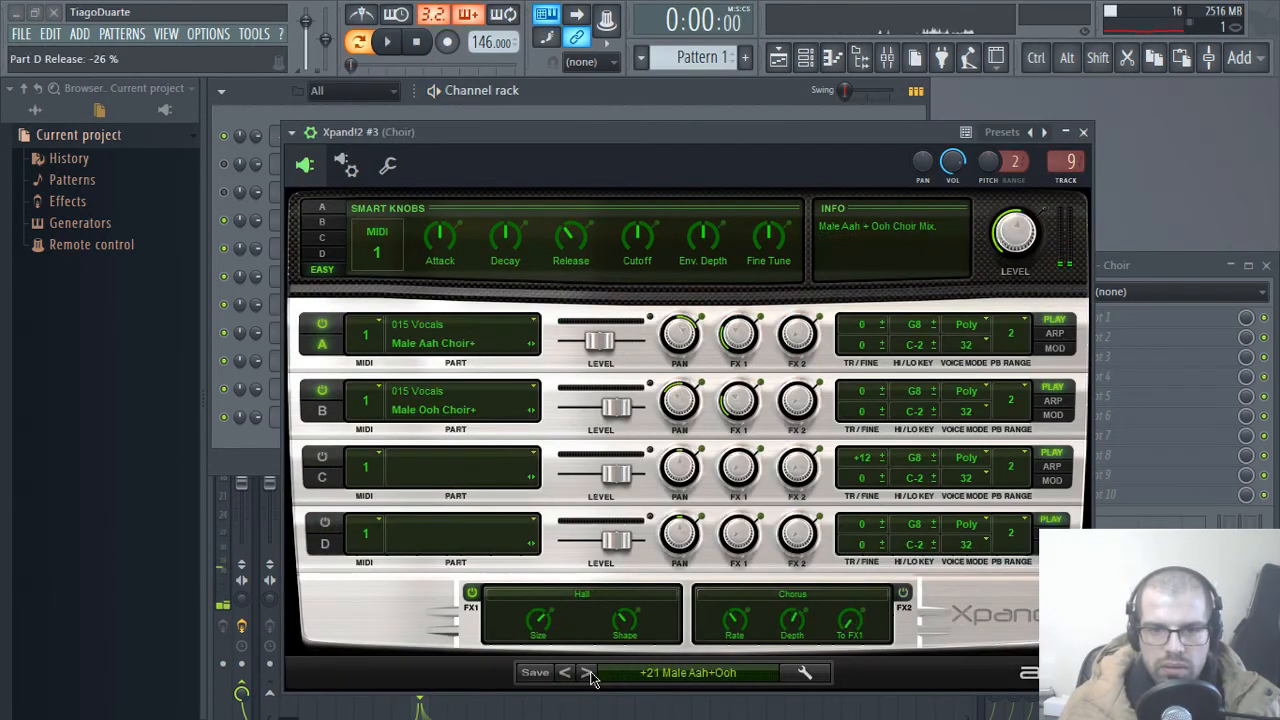
left_click(588, 673)
key("space")
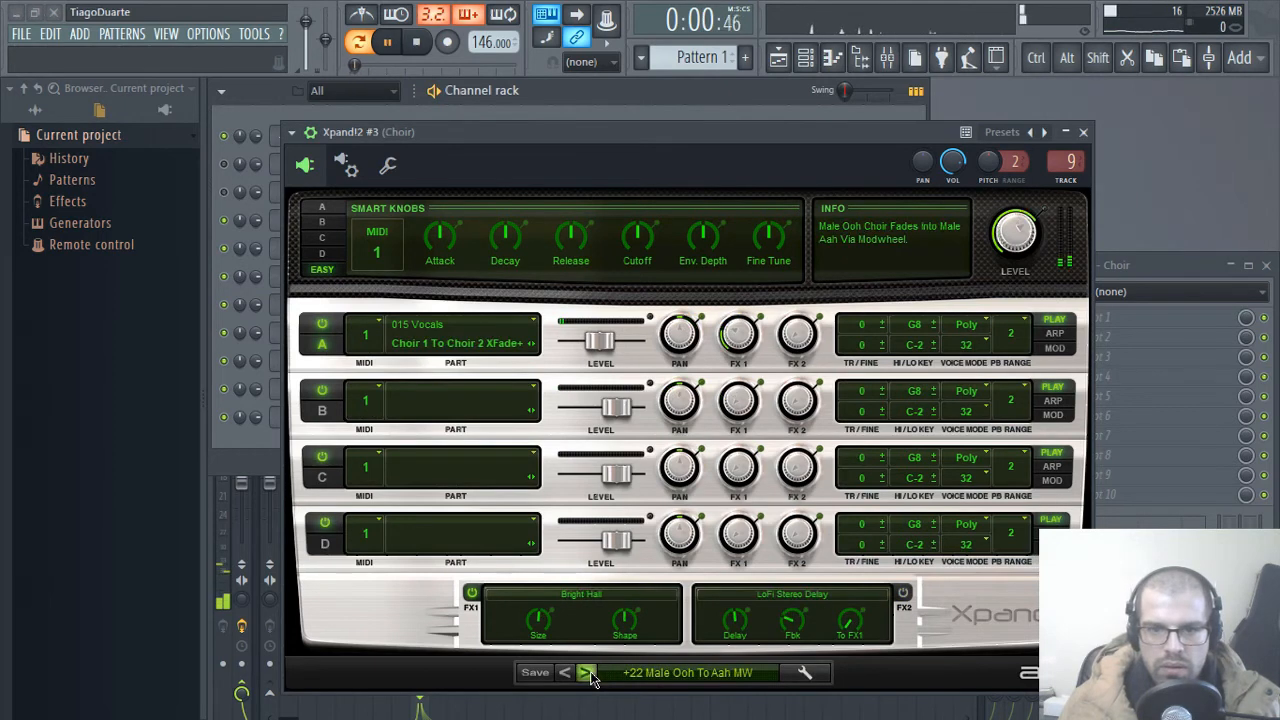
left_click(588, 673)
left_click(588, 673)
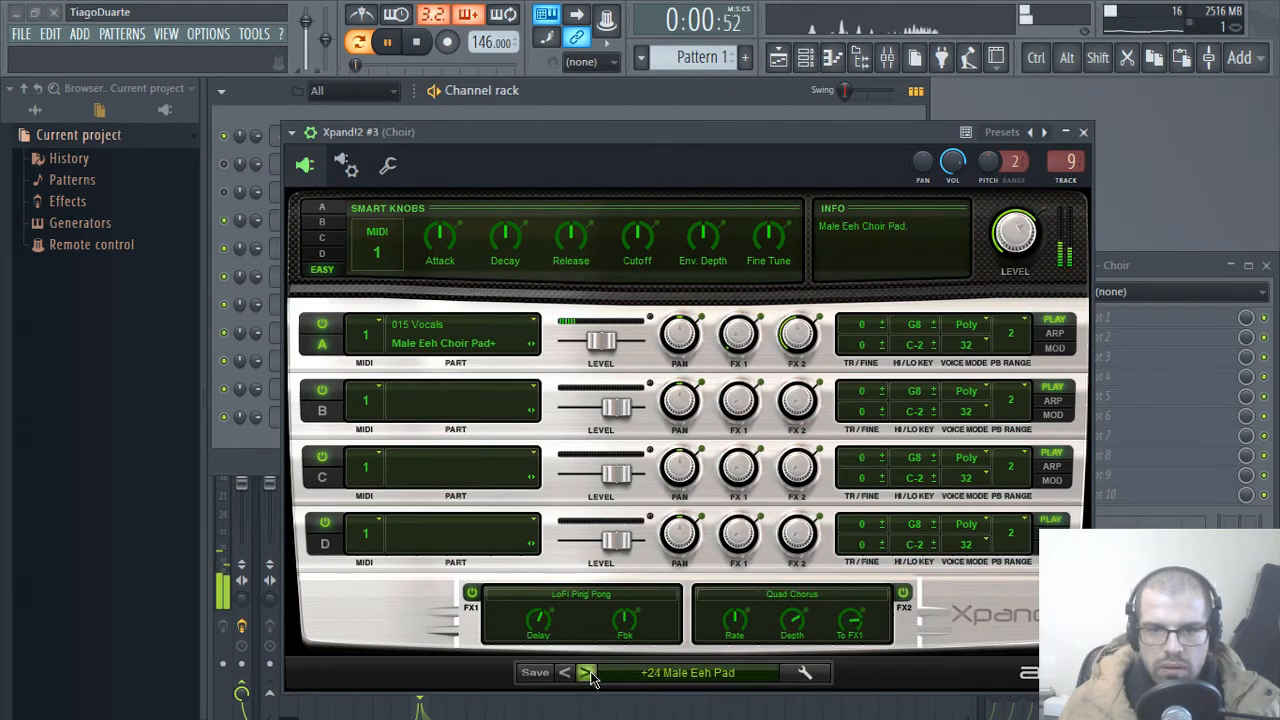
Step: Audition further Xpand!2 #3 presets, including +27 Soft Hybrid Choir, +30 Ooh+Aah Swell, +31 Huge Choir and +32 Bending Choir
left_click(588, 673)
key("space")
left_click(588, 673)
left_click(588, 673)
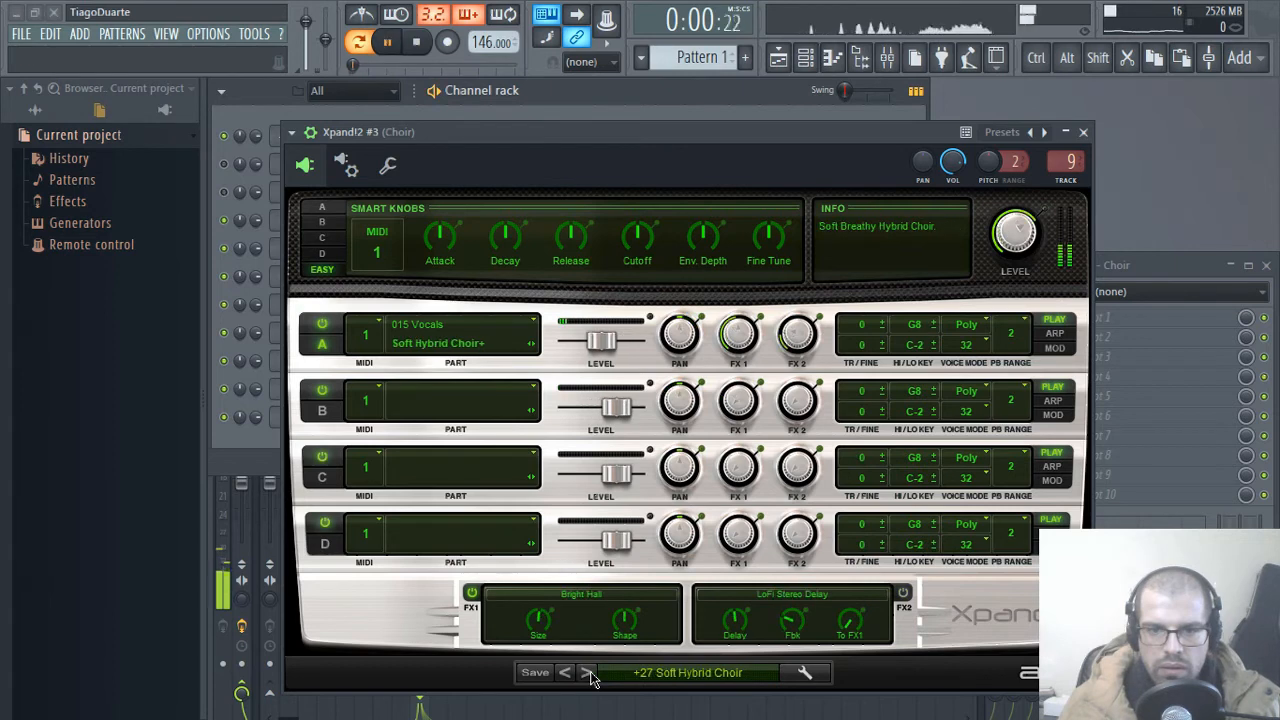
left_click(588, 673)
key("space")
left_click(588, 673)
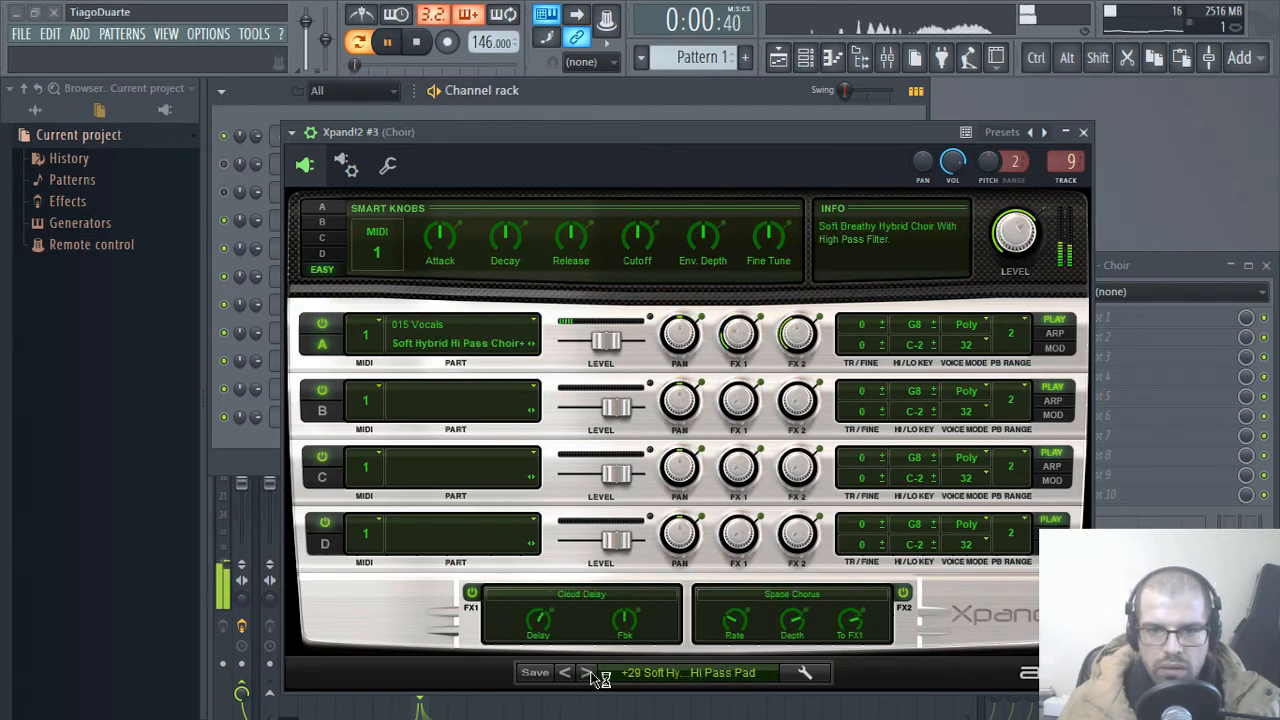
left_click(588, 673)
key("space")
key("space")
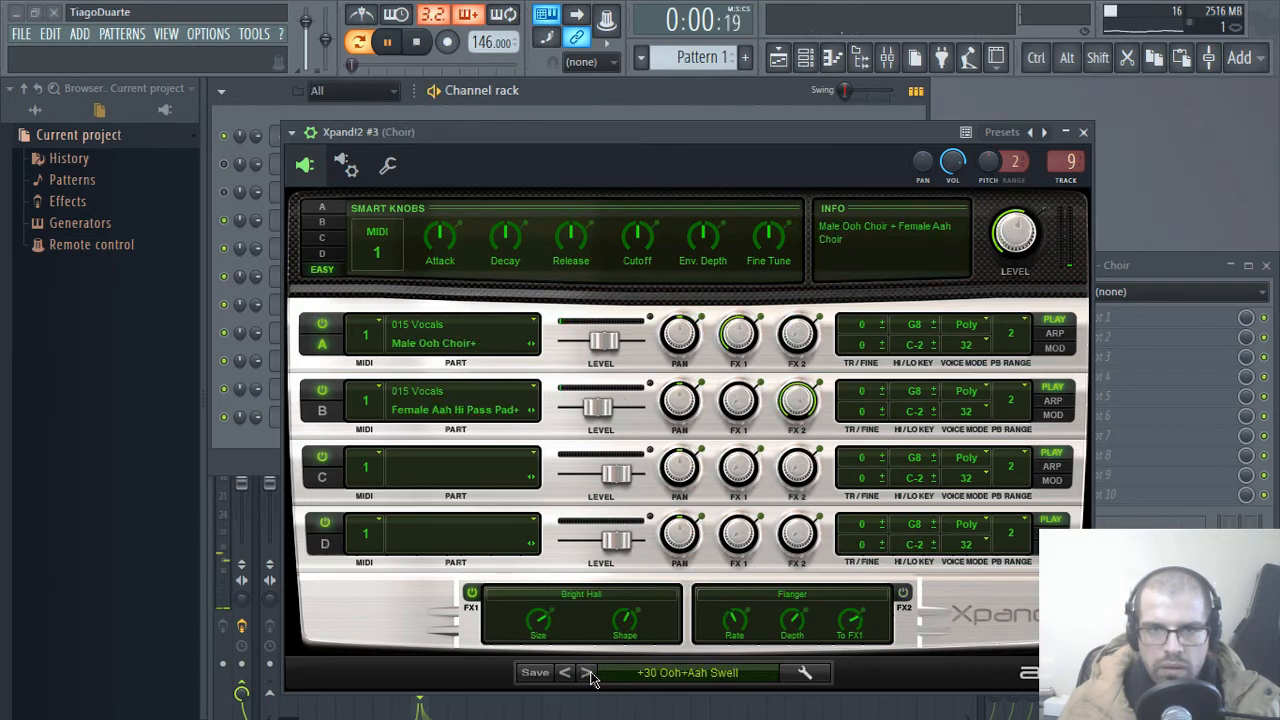
left_click(588, 673)
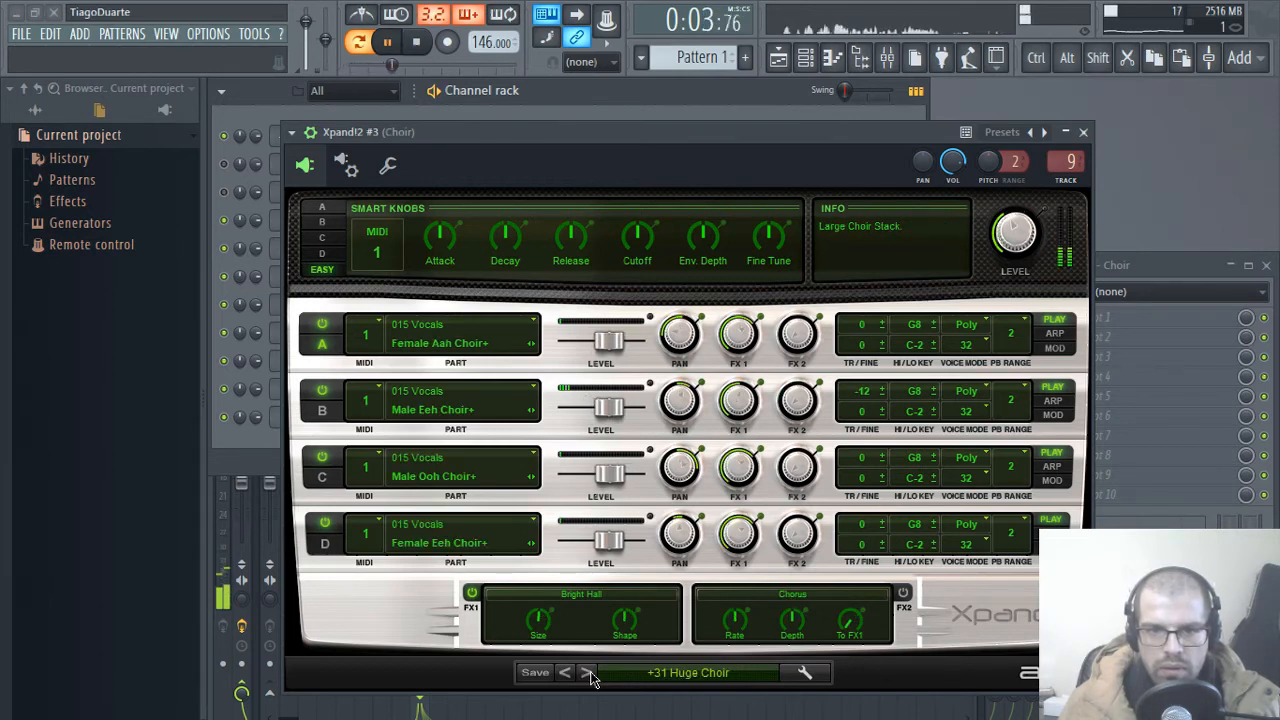
key("space")
left_click(588, 673)
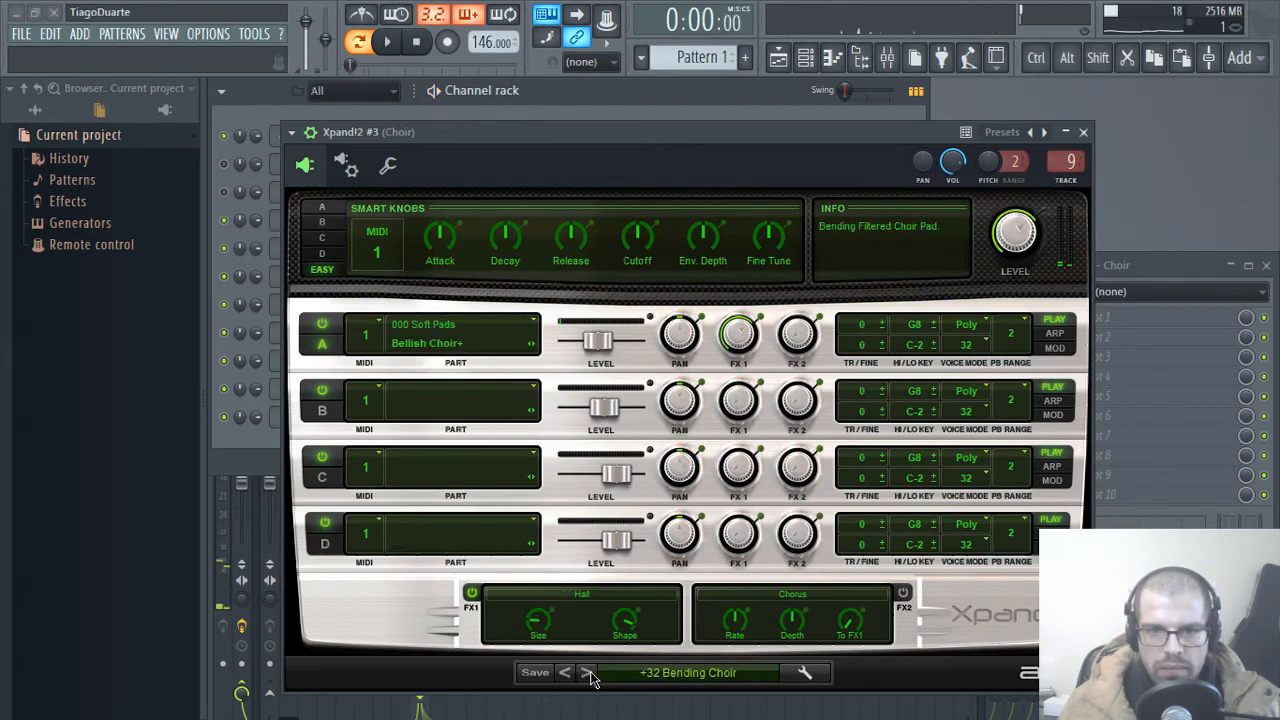
key("space")
left_click(589, 675)
key("space")
Step: Step through the Xpand!2 #3 presets from 01 Aah Choir and settle on 07 Heavens Choir
left_click(588, 673)
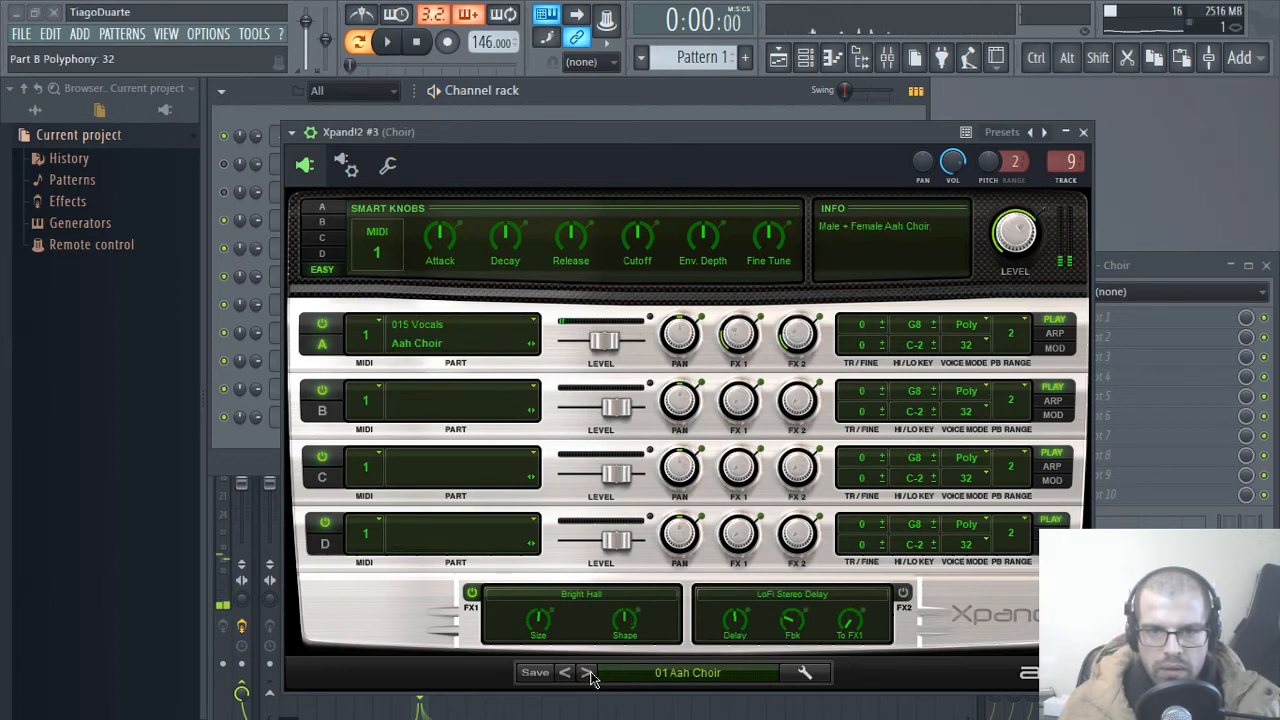
key("space")
left_click(588, 673)
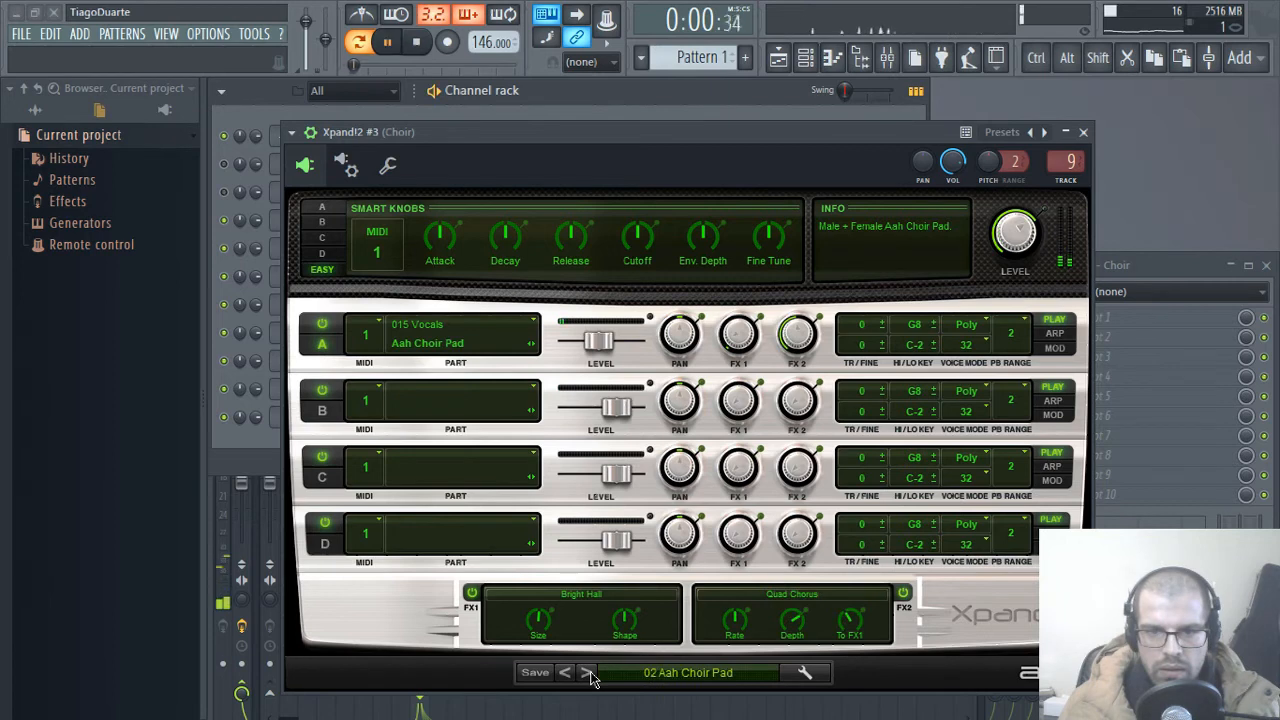
left_click(588, 673)
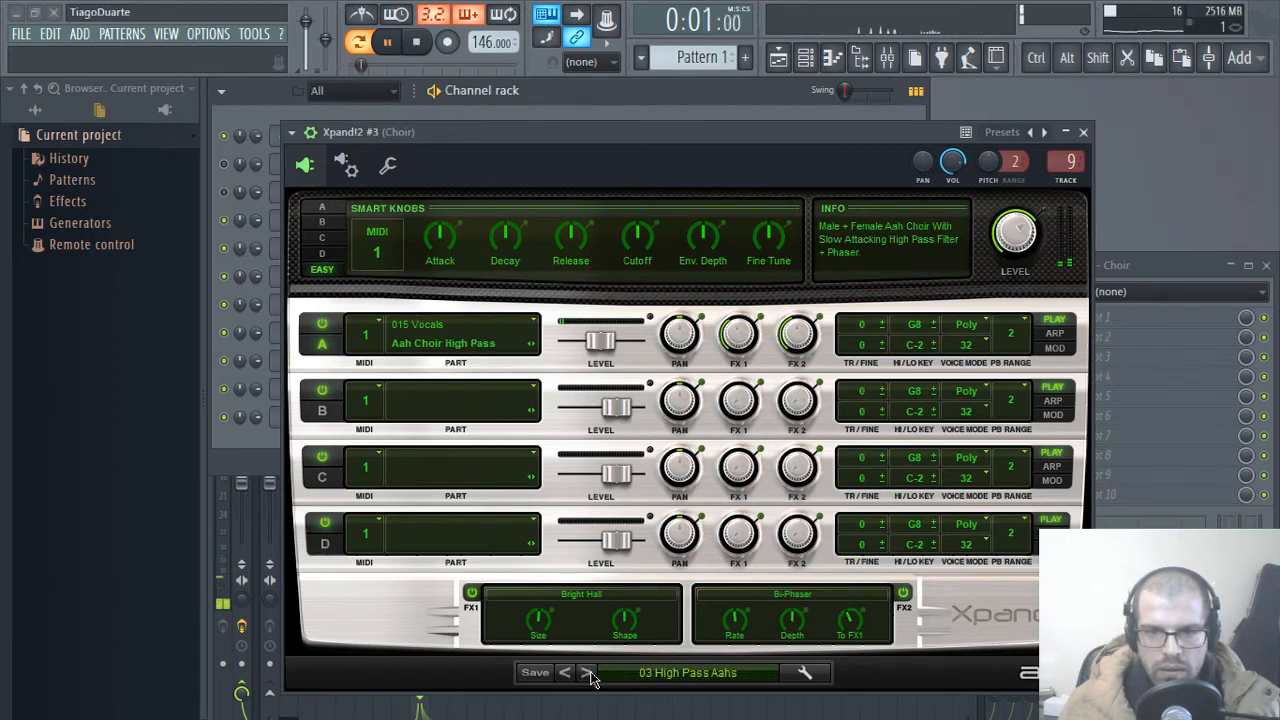
left_click(588, 673)
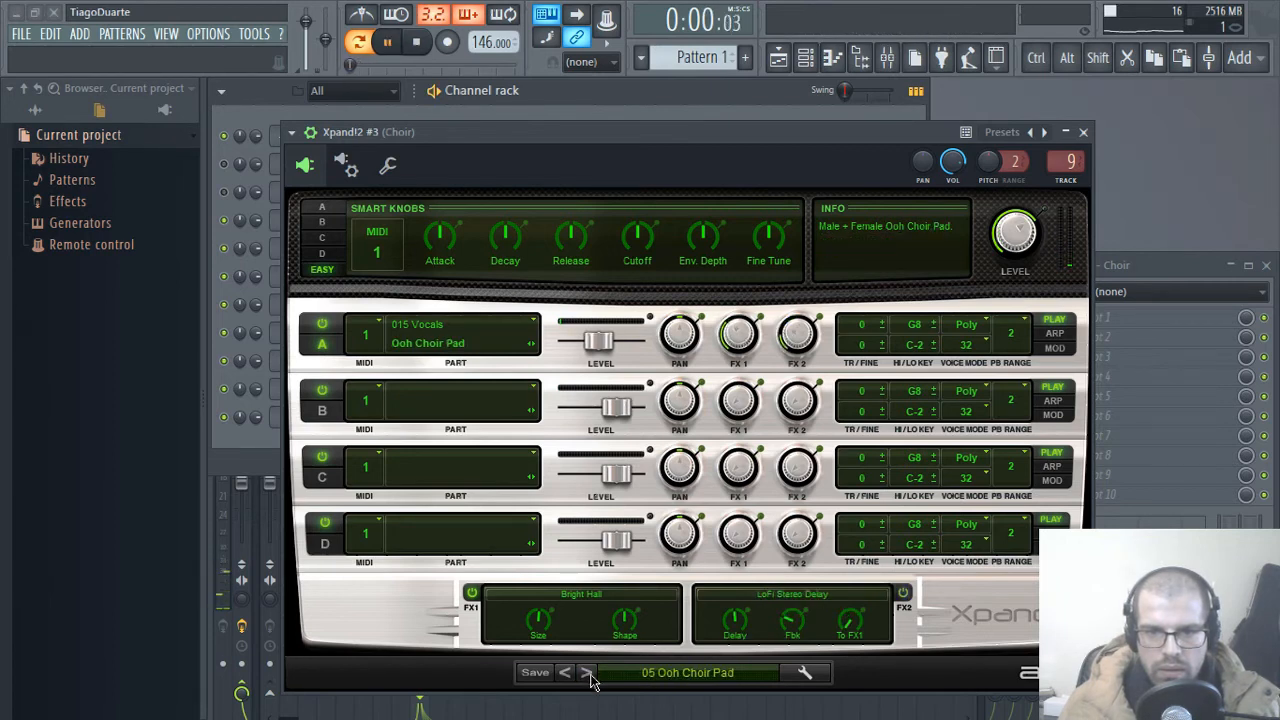
left_click(588, 673)
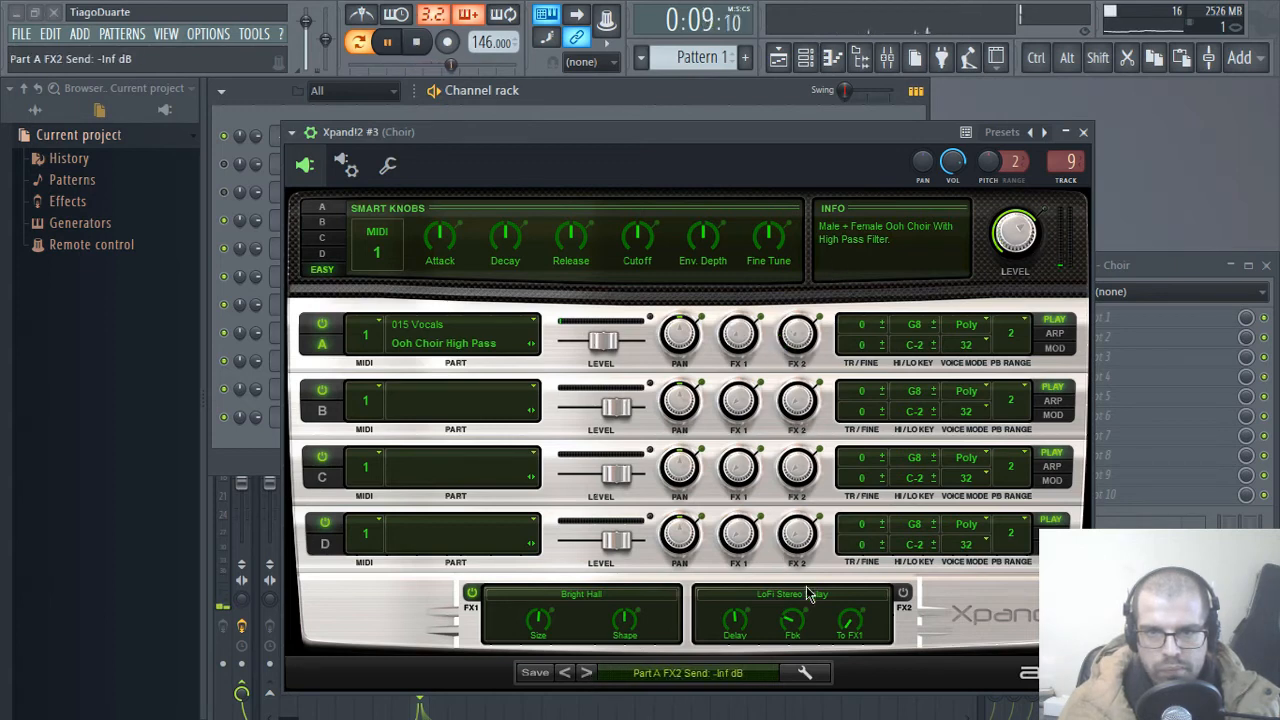
left_click(590, 676)
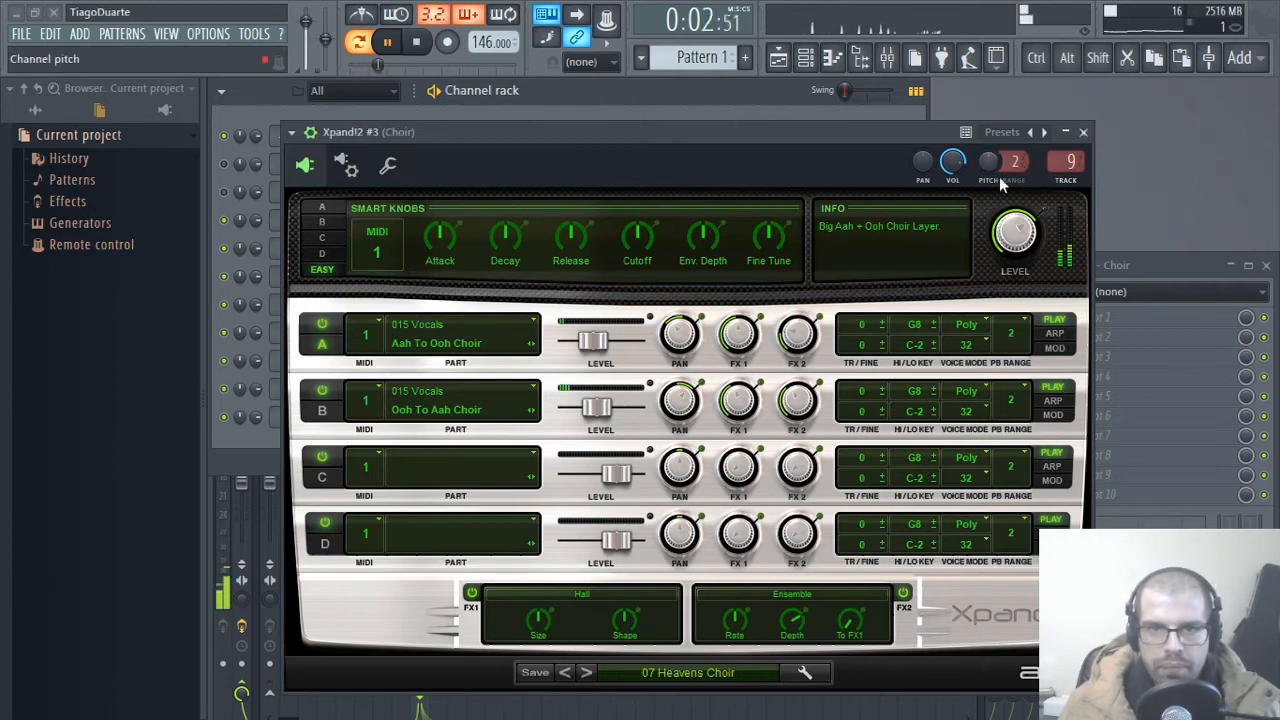
left_click(1085, 134)
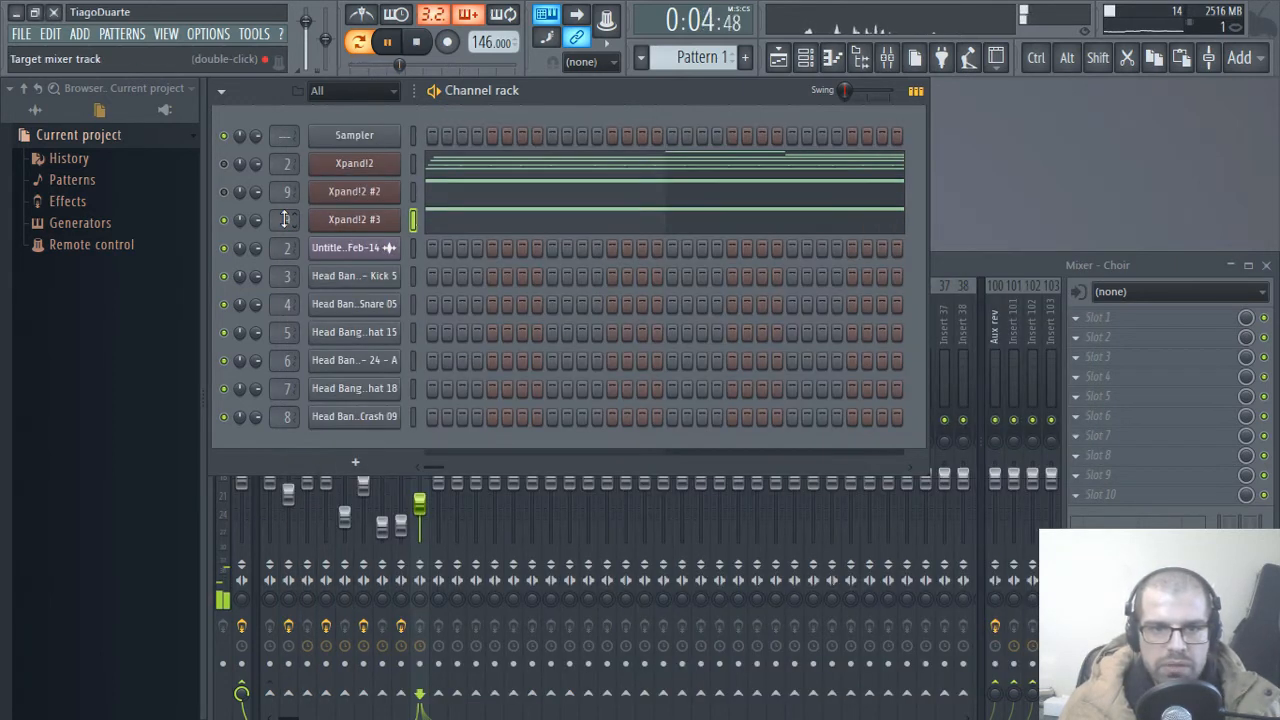
Step: Route the Xpand!2 #3 channel to mixer track 10 and unmute Xpand!2 #2
scroll(284, 219, "up", 1)
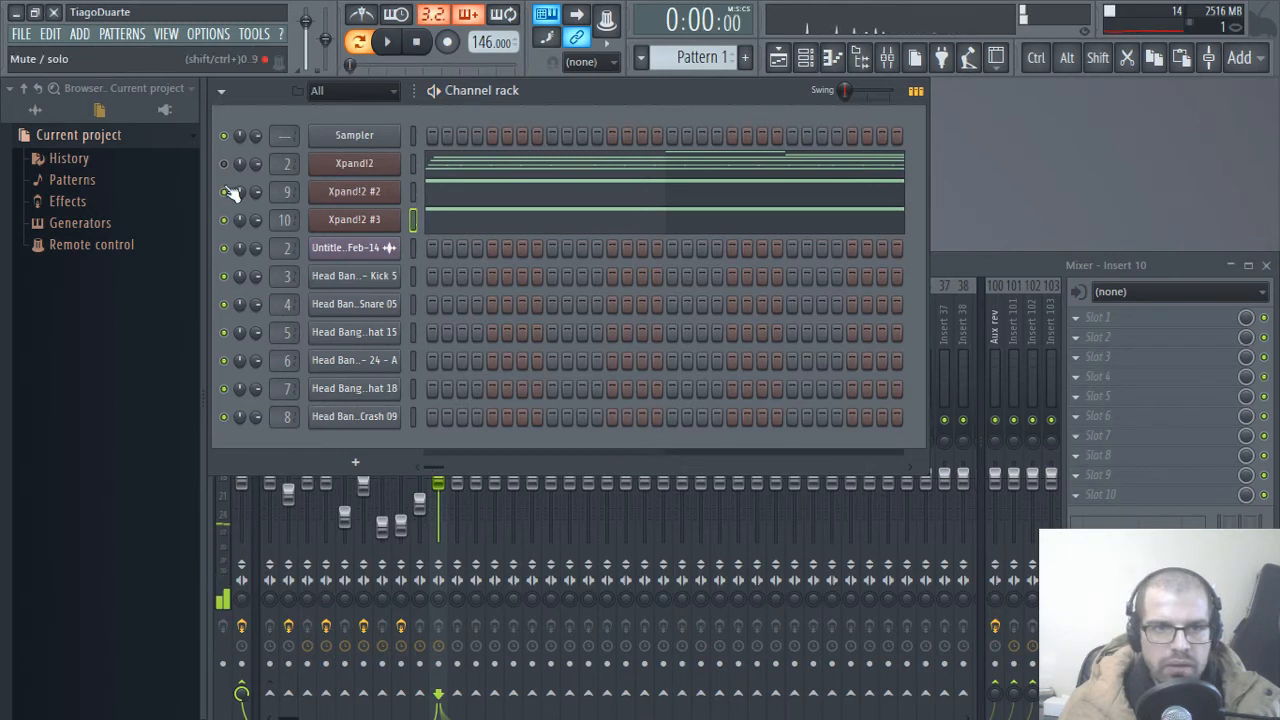
left_click(985, 266)
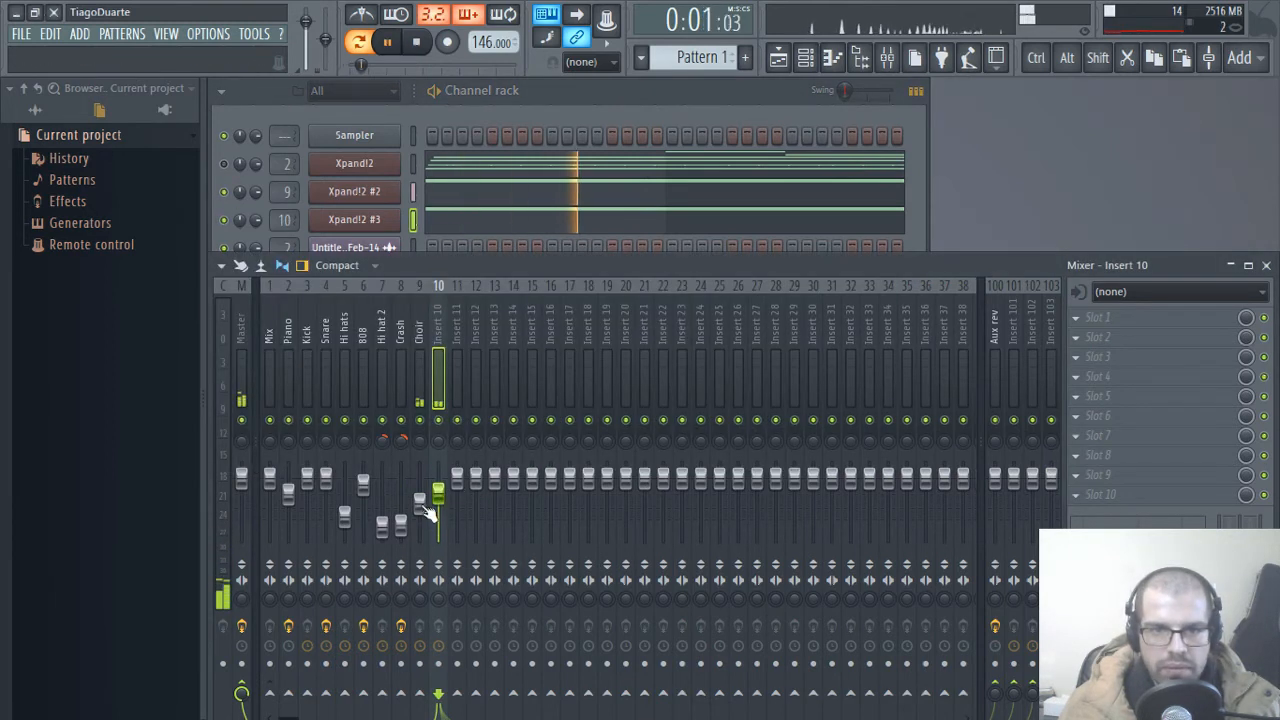
Step: Pan the Choir track slightly left and Insert 10 about 32% right, raising the Choir fader slightly and setting Insert 10 to 100%
left_click_drag(424, 506, 424, 513)
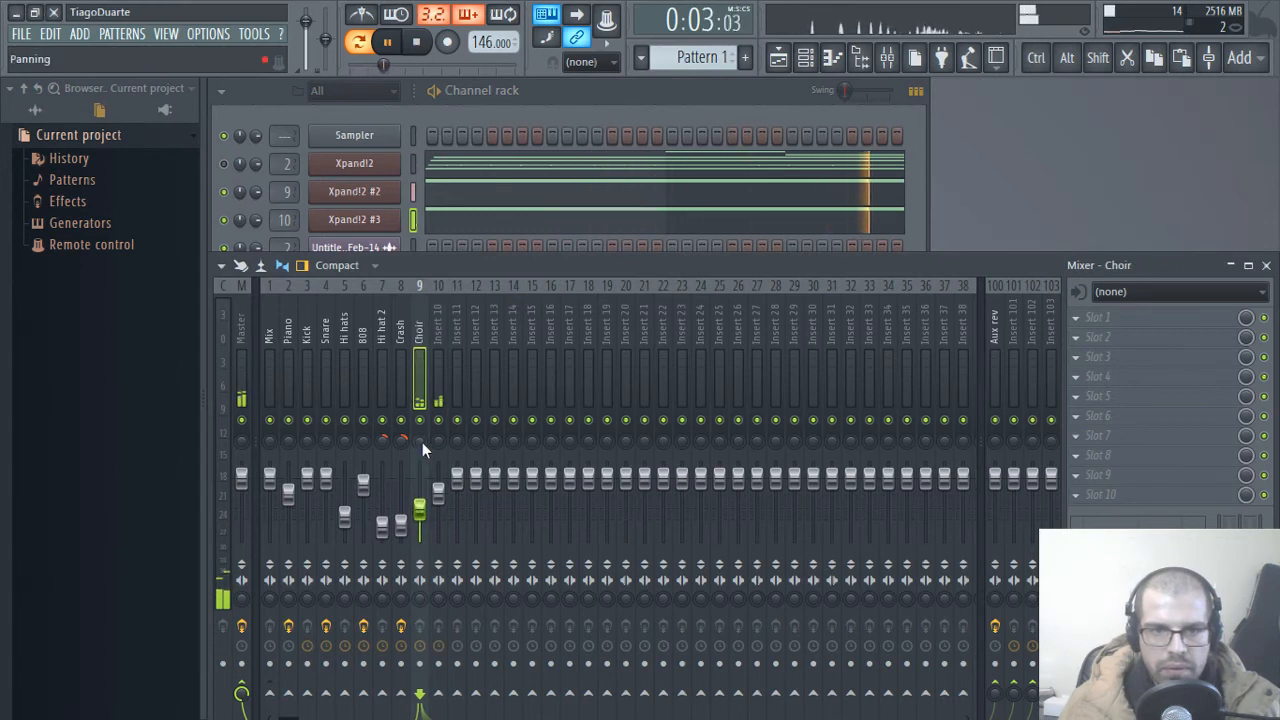
mouse_move(421, 442)
left_mouse_down()
mouse_move(421, 475)
mouse_move(439, 441)
left_mouse_up()
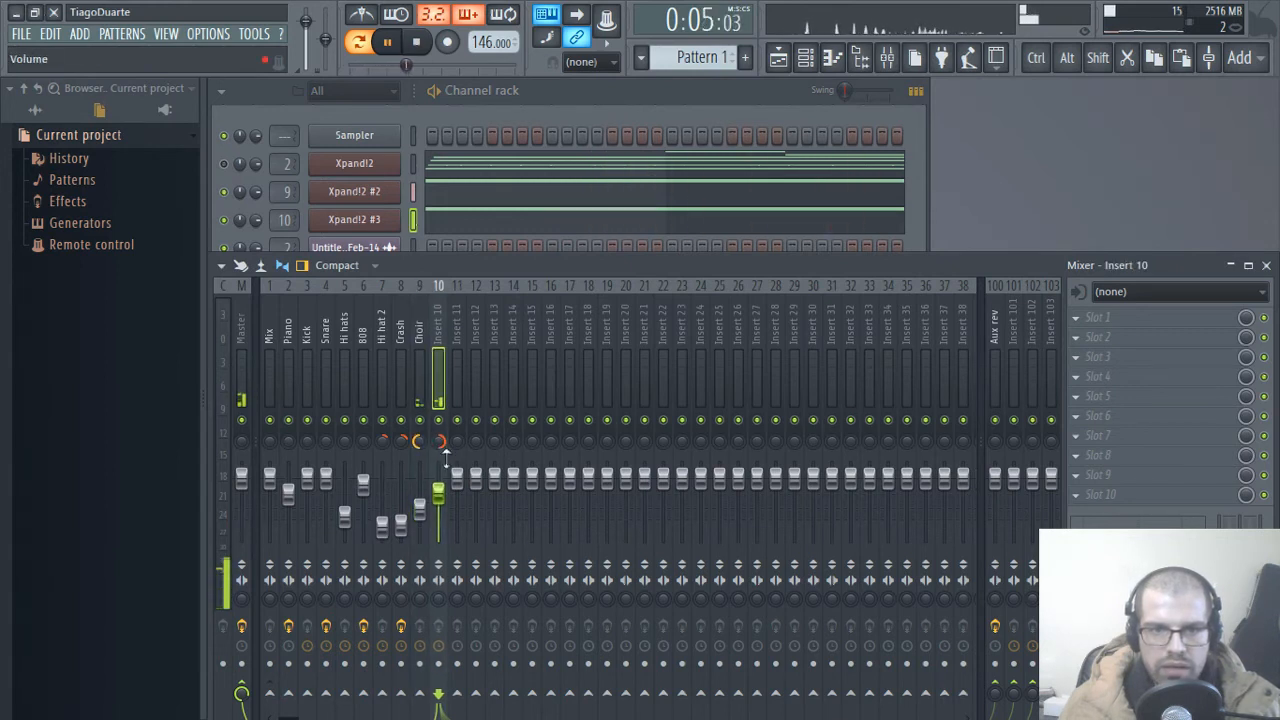
left_click_drag(425, 527, 432, 499)
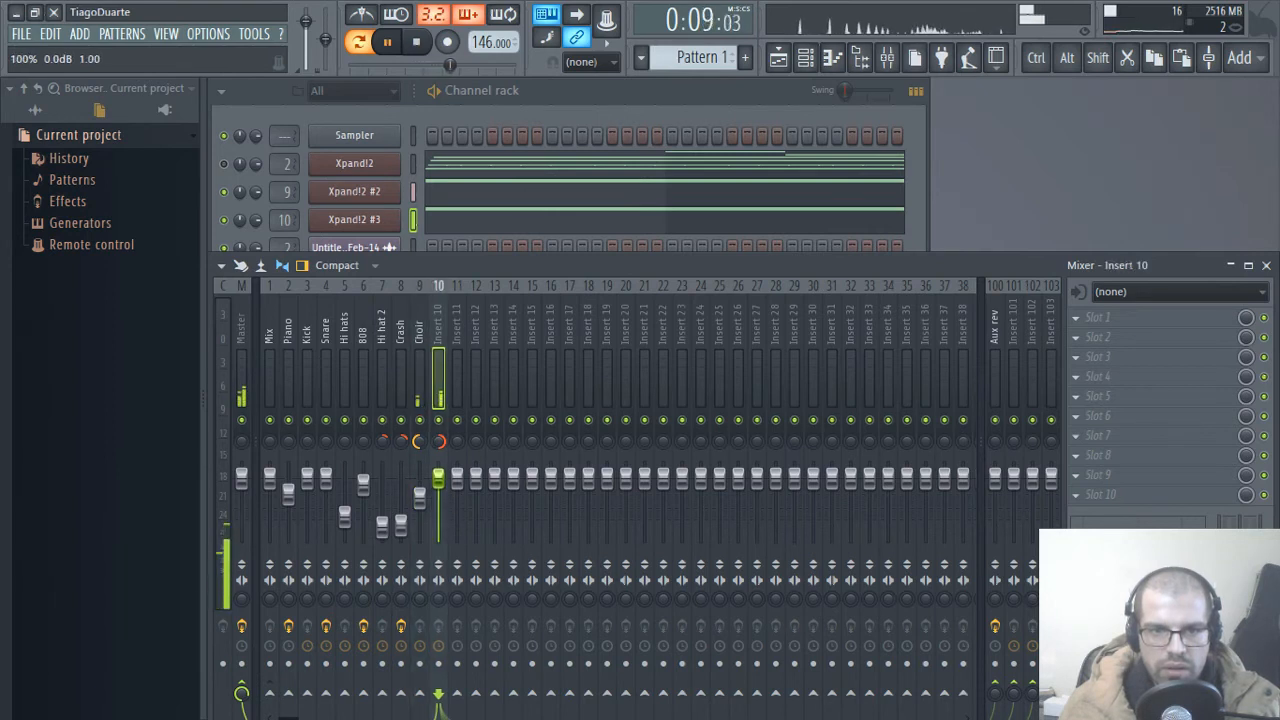
left_click_drag(420, 441, 441, 430)
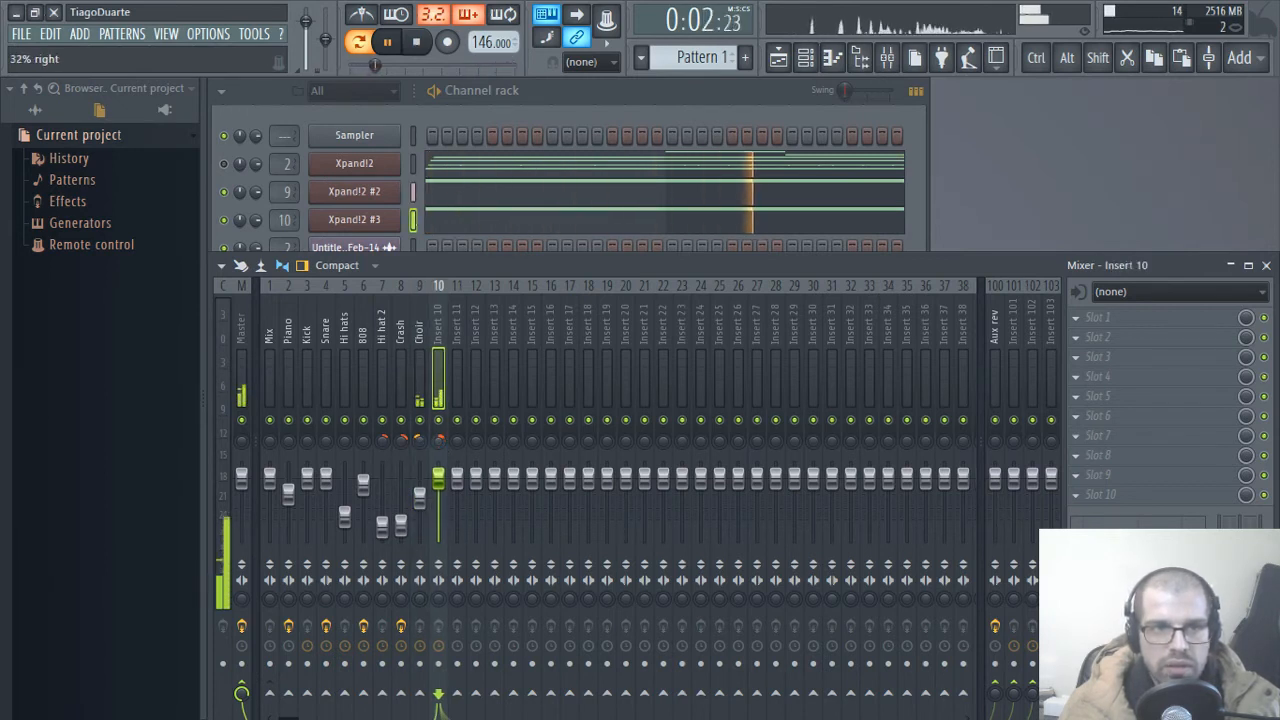
left_click_drag(440, 441, 440, 442)
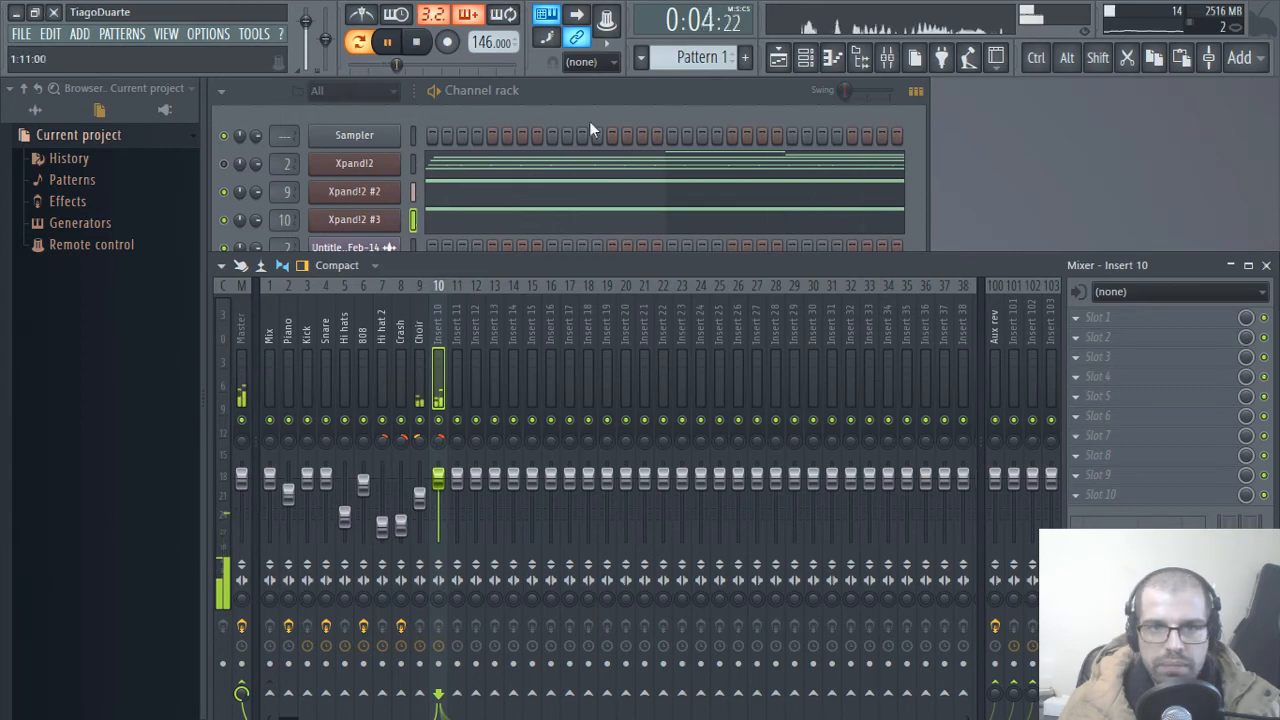
Step: Examine the Xpand!2 #2 notes against the Xpand!2 #3 ghost notes in the piano roll
left_click(614, 124)
left_click(743, 193)
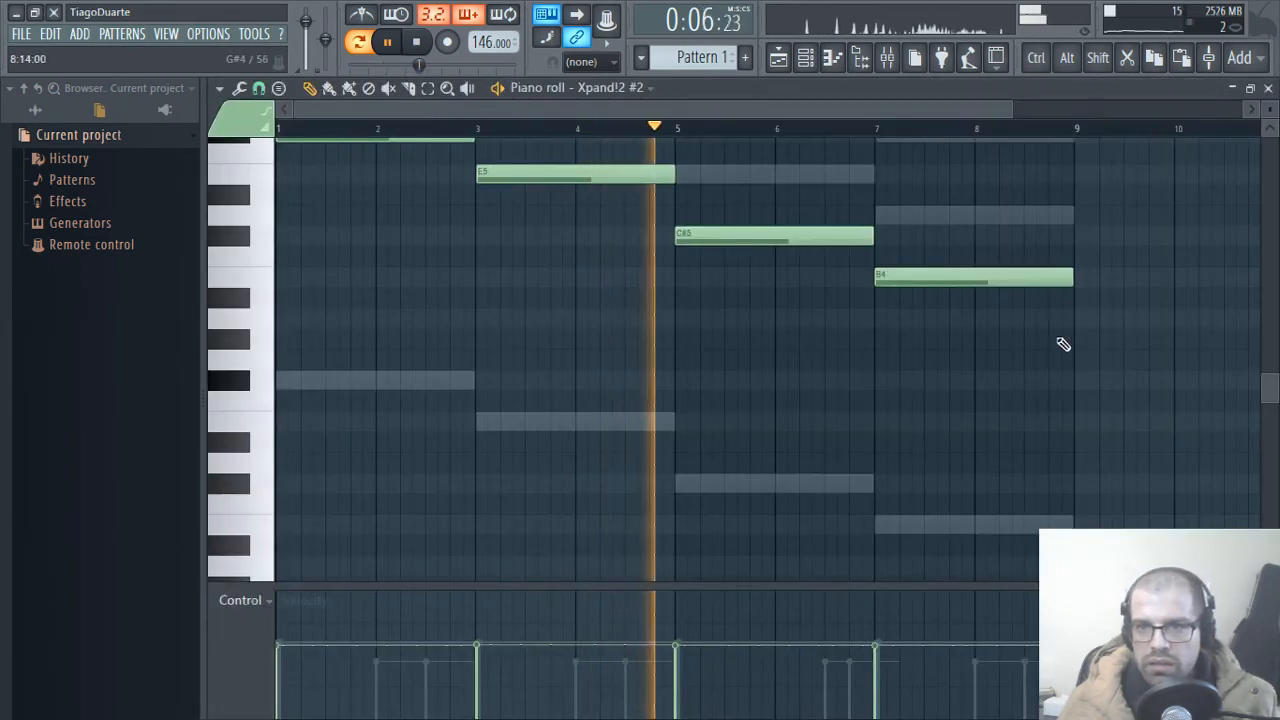
left_click_drag(1063, 350, 1077, 236)
left_click(1268, 89)
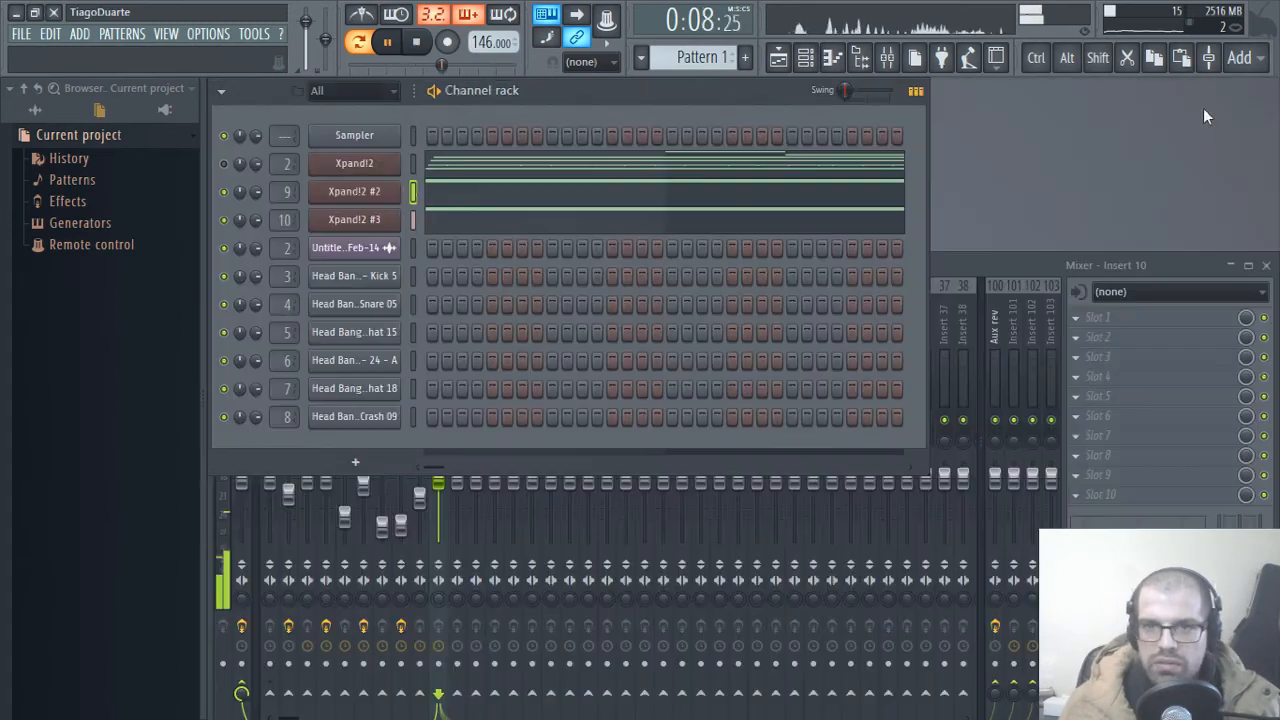
Step: Switch playback back to song mode and review the Playlist arrangement around bars 17 to 25
left_click(779, 58)
left_click(988, 133)
scroll(1011, 363, "up", 3)
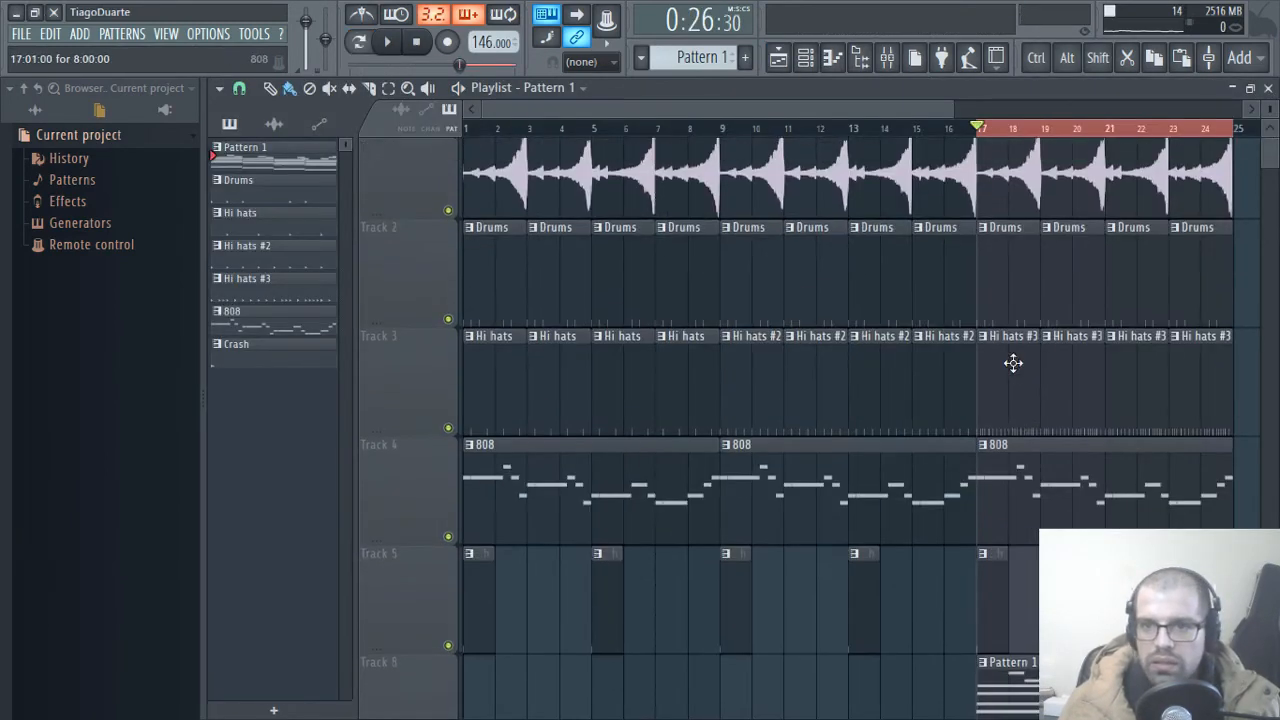
right_click(859, 648, "ctrl")
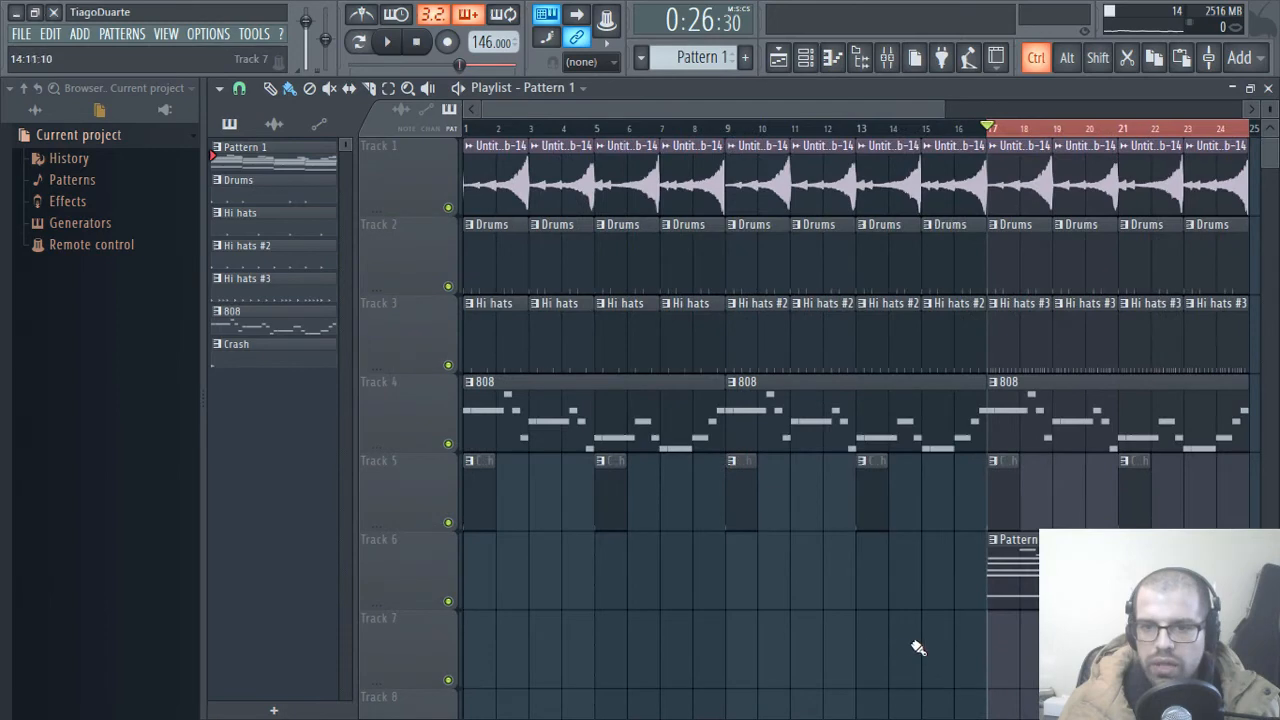
left_click(1268, 89)
Step: Start playback and name mixer track 10 "Choir Male"
left_click(860, 58)
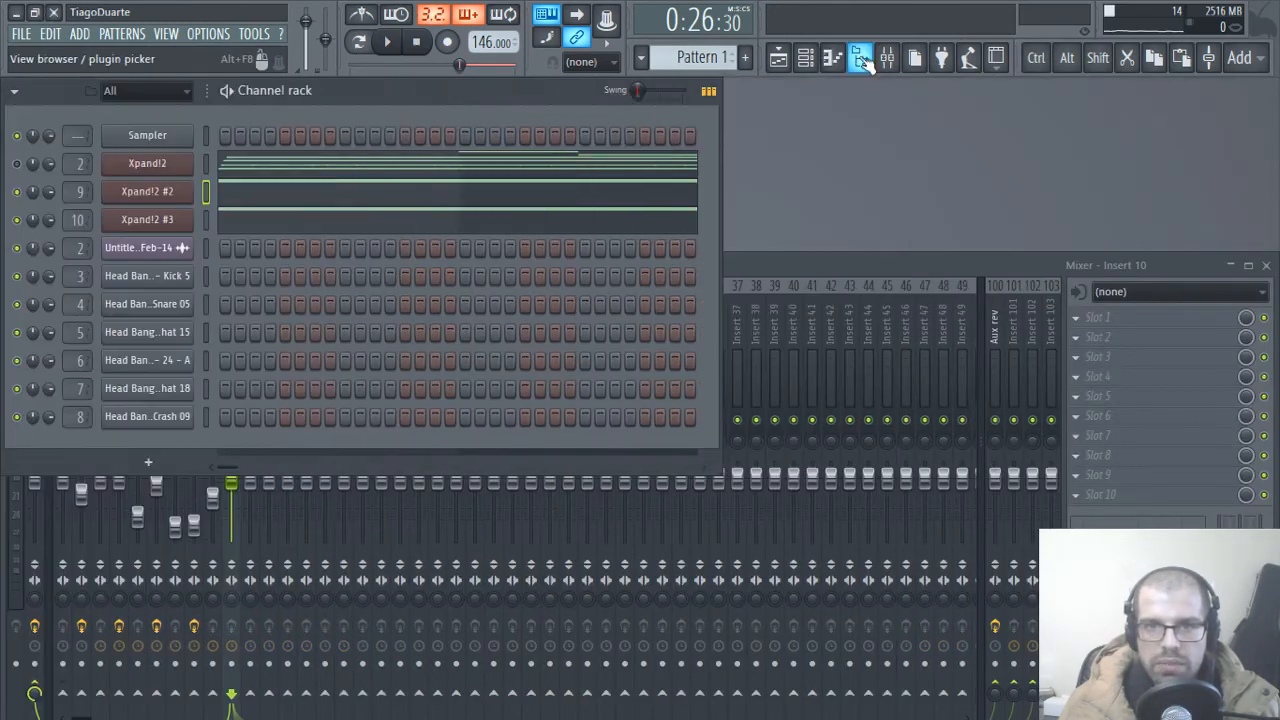
left_click(824, 268)
key("space")
double_click(231, 333)
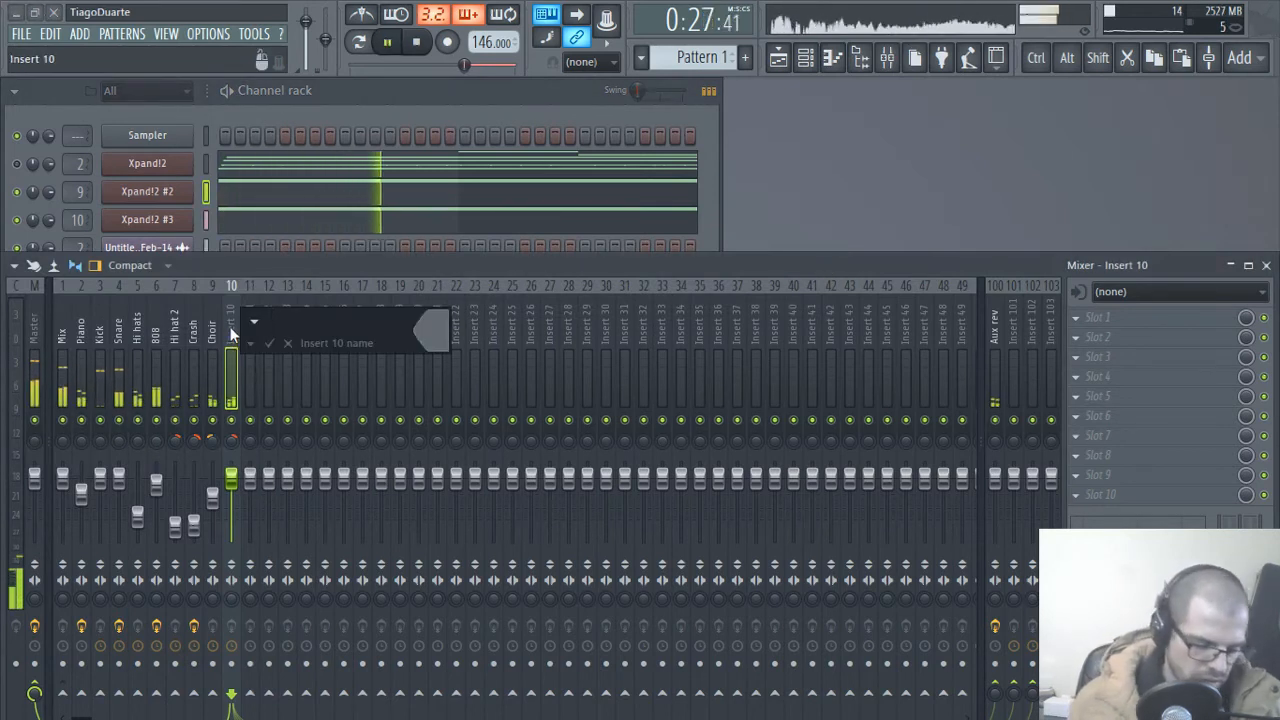
type("Choir M")
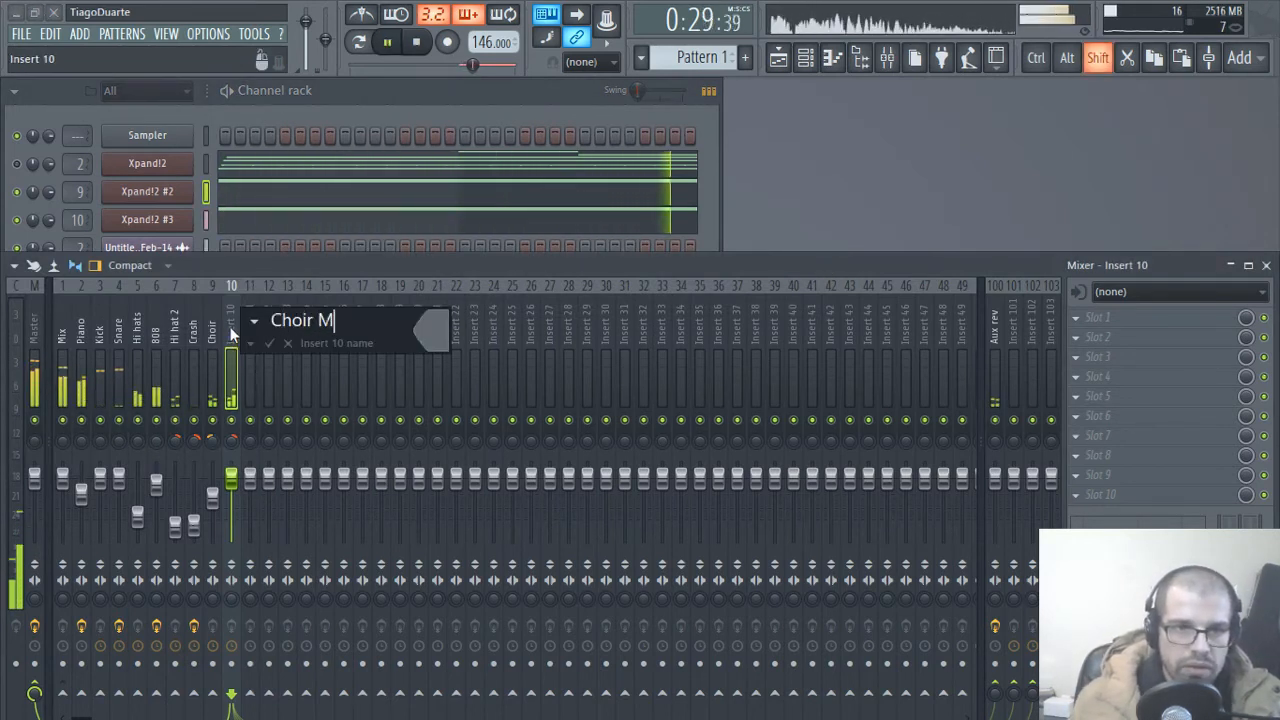
type("ale")
key("Return")
Step: Rename the Choir mixer track on insert 9 as "Choir Female"
key("Left")
key("F2")
key("Right")
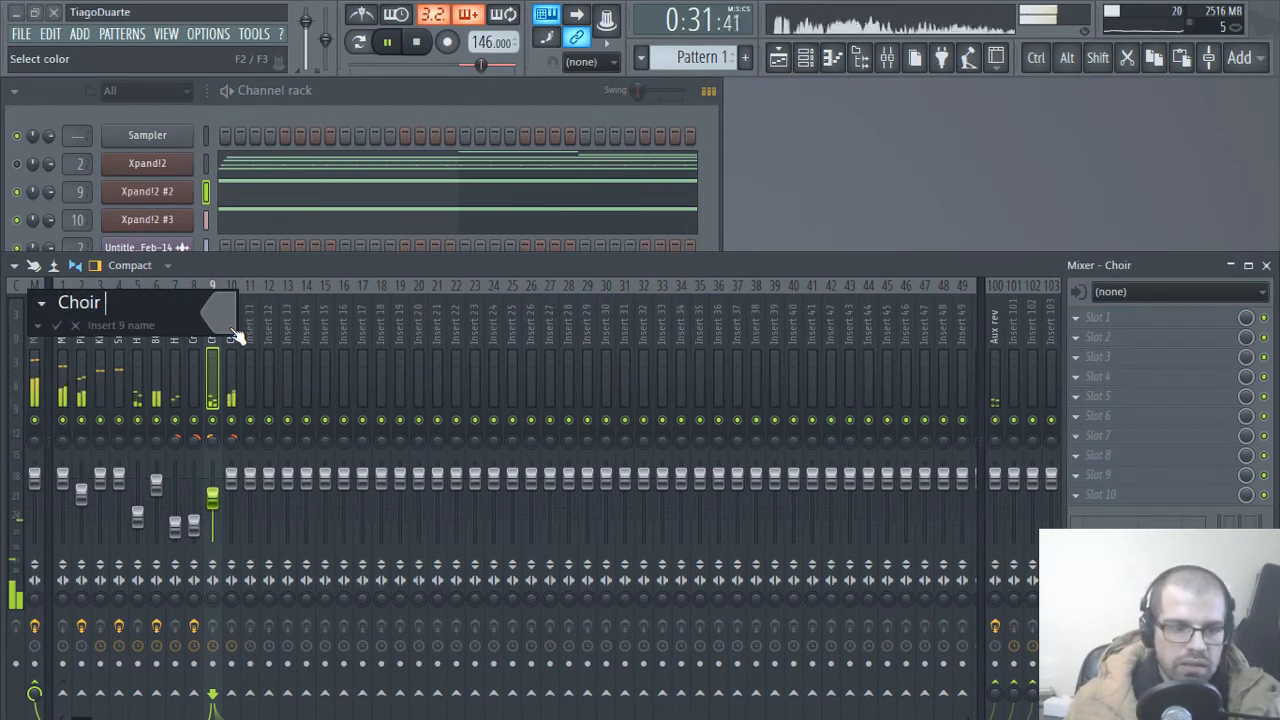
type("Female")
key("Return")
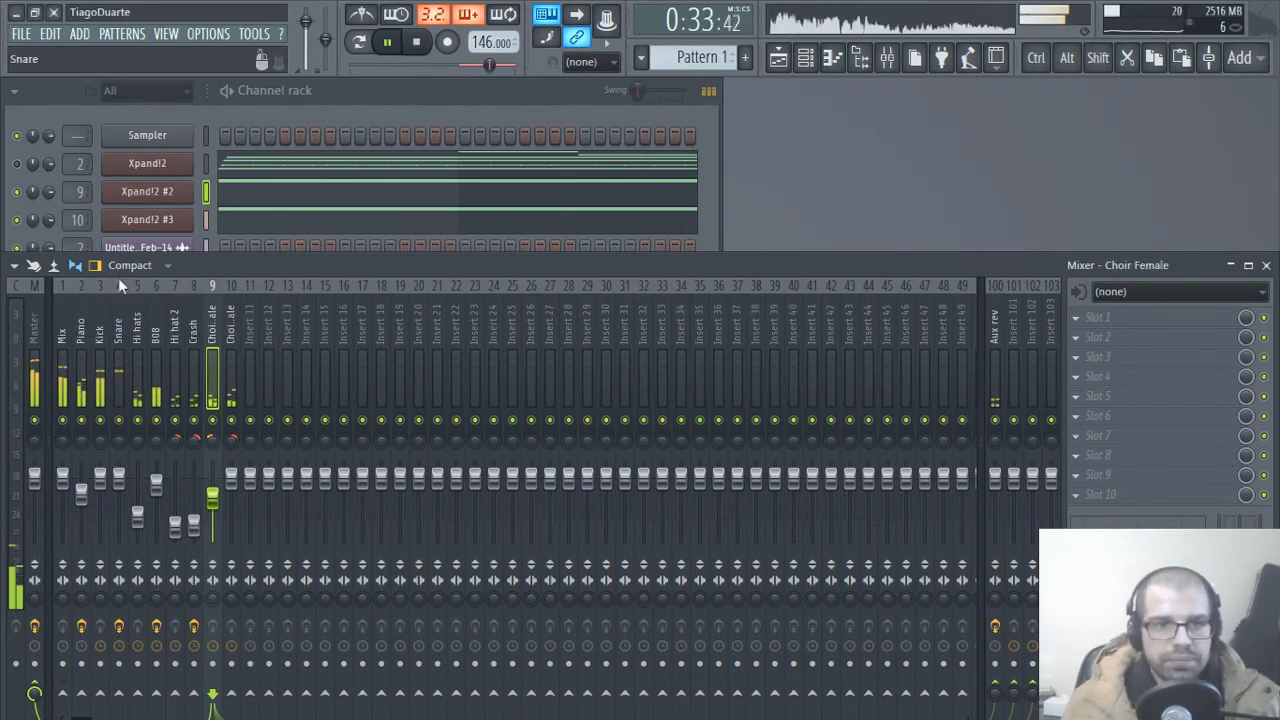
Step: Route the Choir Female and Choir Male mixer tracks only to the Mix track and lower both faders slightly
left_click(228, 338, "ctrl")
right_click(76, 688)
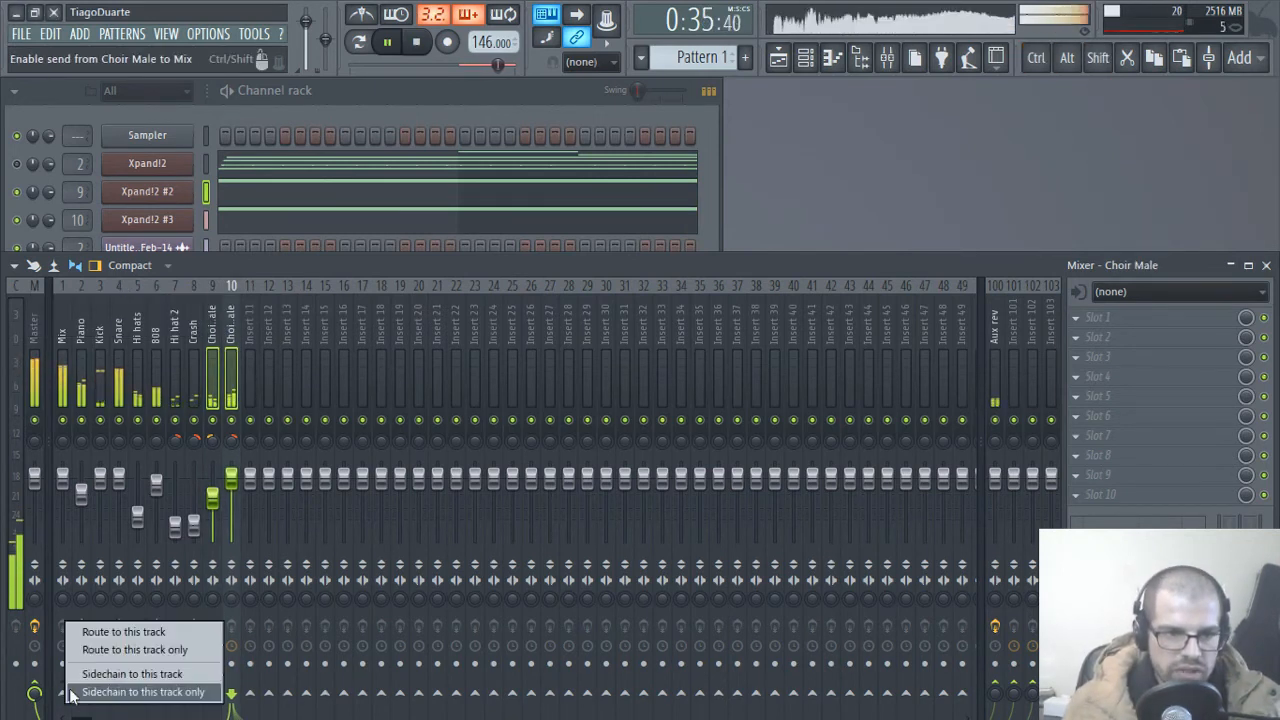
left_click(85, 649)
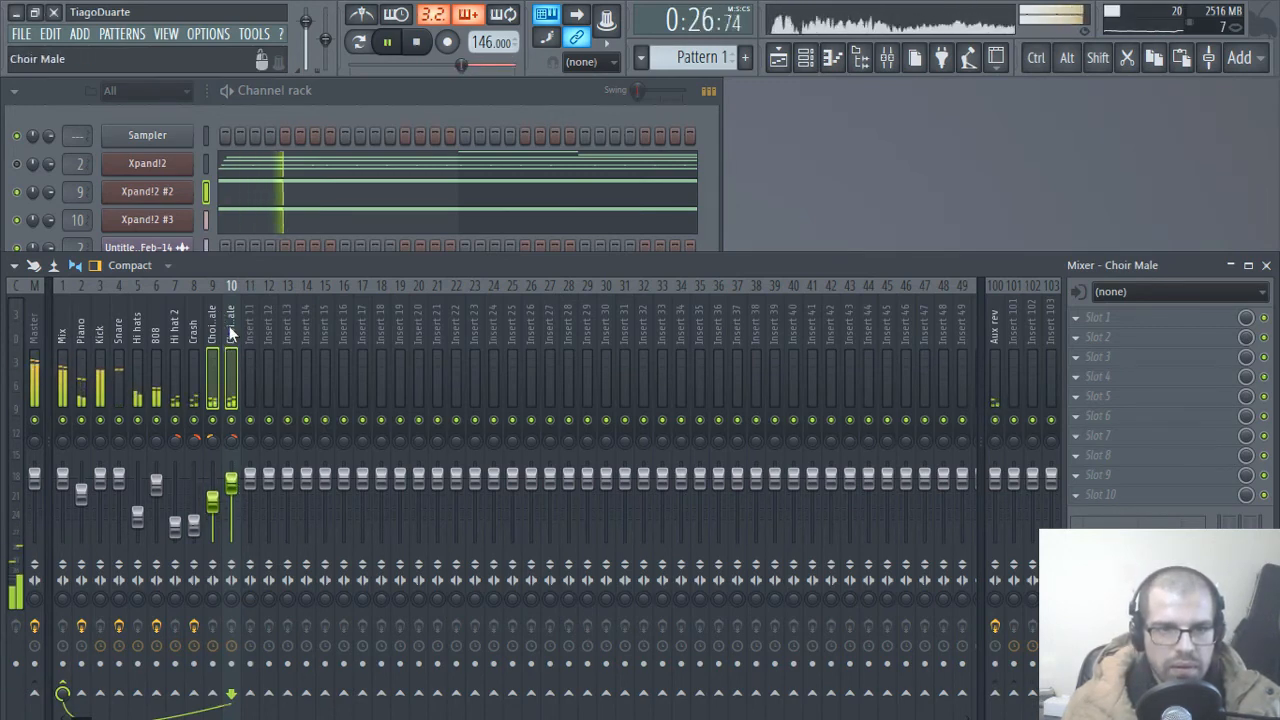
Step: Check the mixer routing of the choir, Crash, 808, Kick and Mix tracks
left_click(210, 329)
left_click(252, 328)
left_click(230, 338)
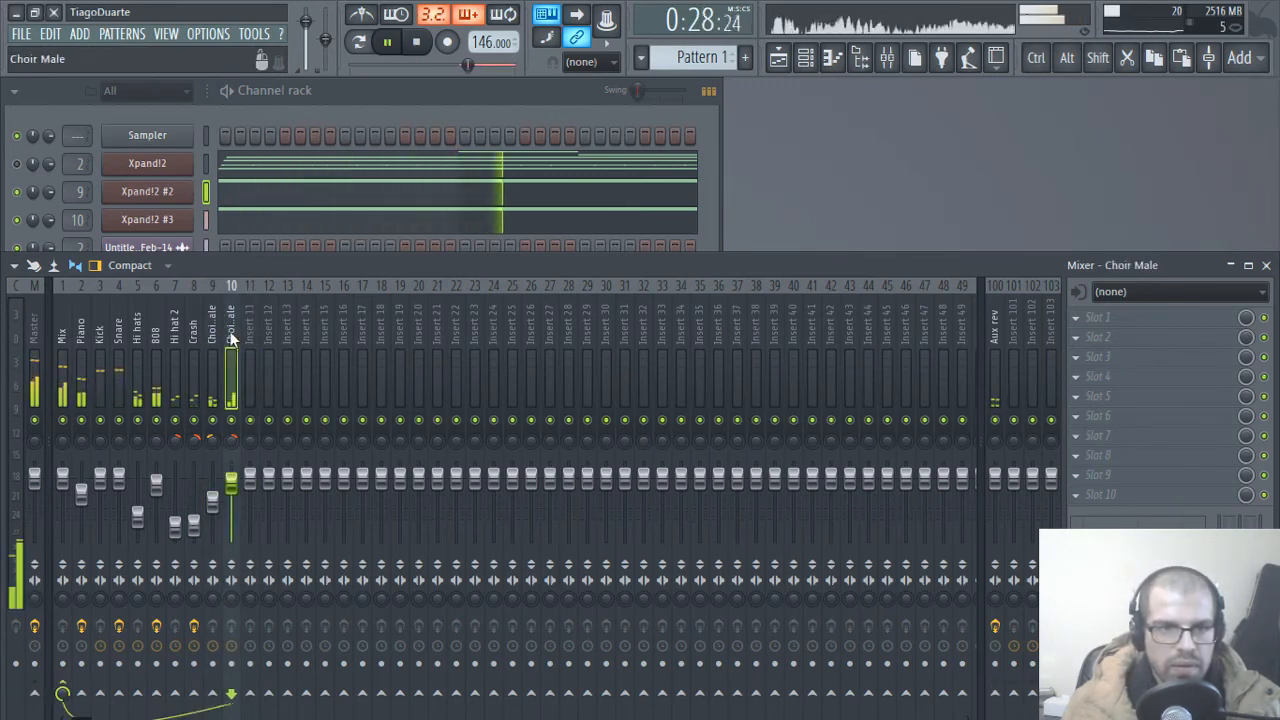
left_click(194, 334)
left_click(156, 334)
left_click(100, 330)
left_click(48, 328)
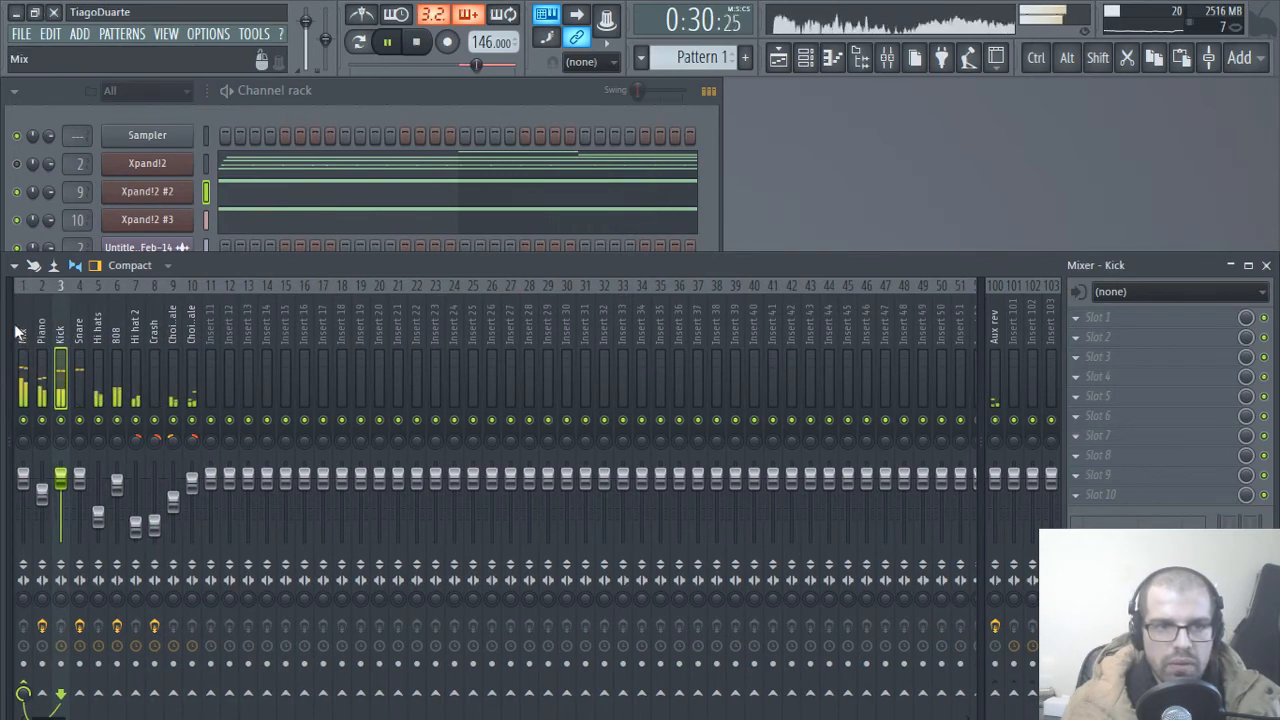
left_click(18, 332)
left_click(8, 320)
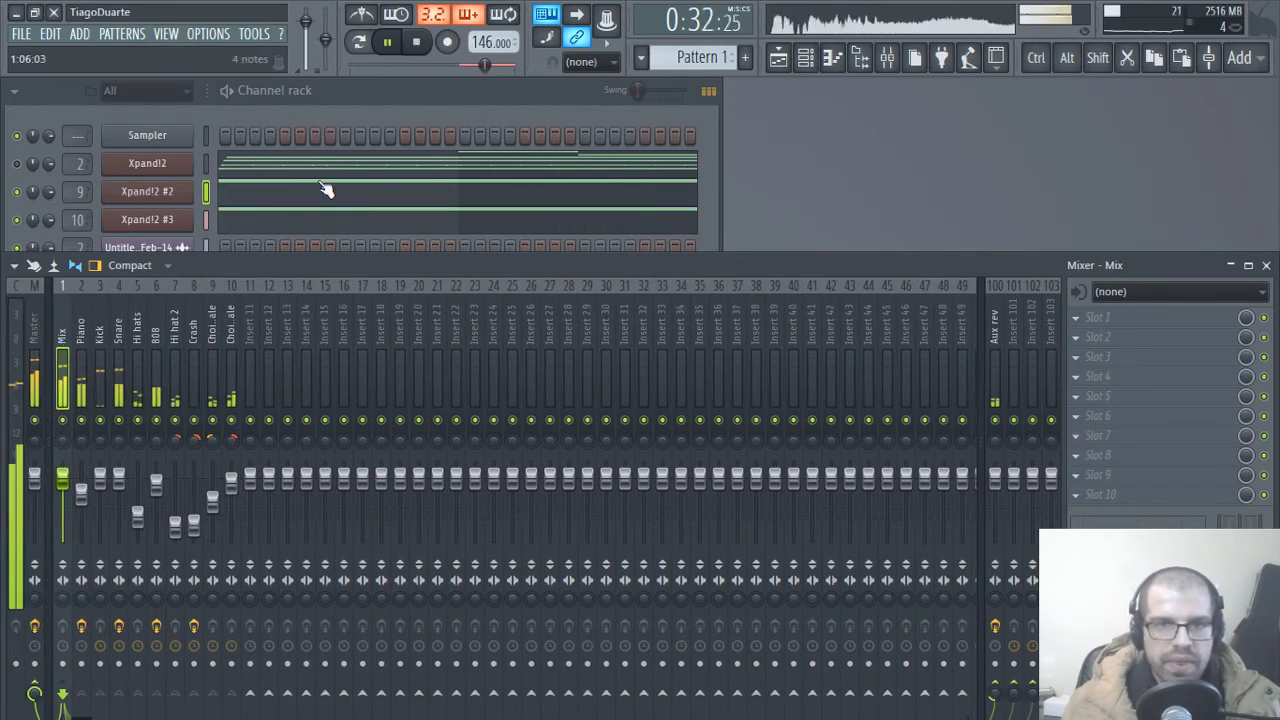
Step: Clear the time selection over bars 17 to 25 in the Playlist so the whole song plays, and close the Playlist
left_click(779, 58)
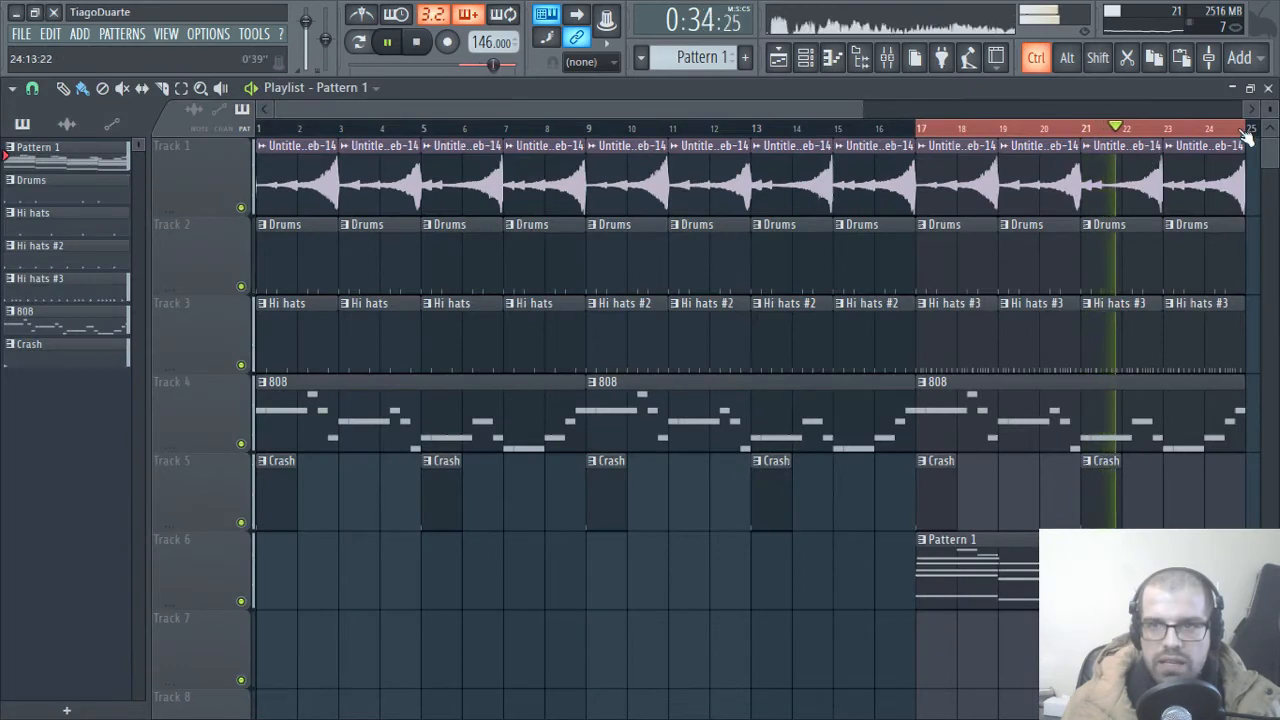
left_click_drag(1245, 131, 26, 324)
left_click(571, 129, "ctrl")
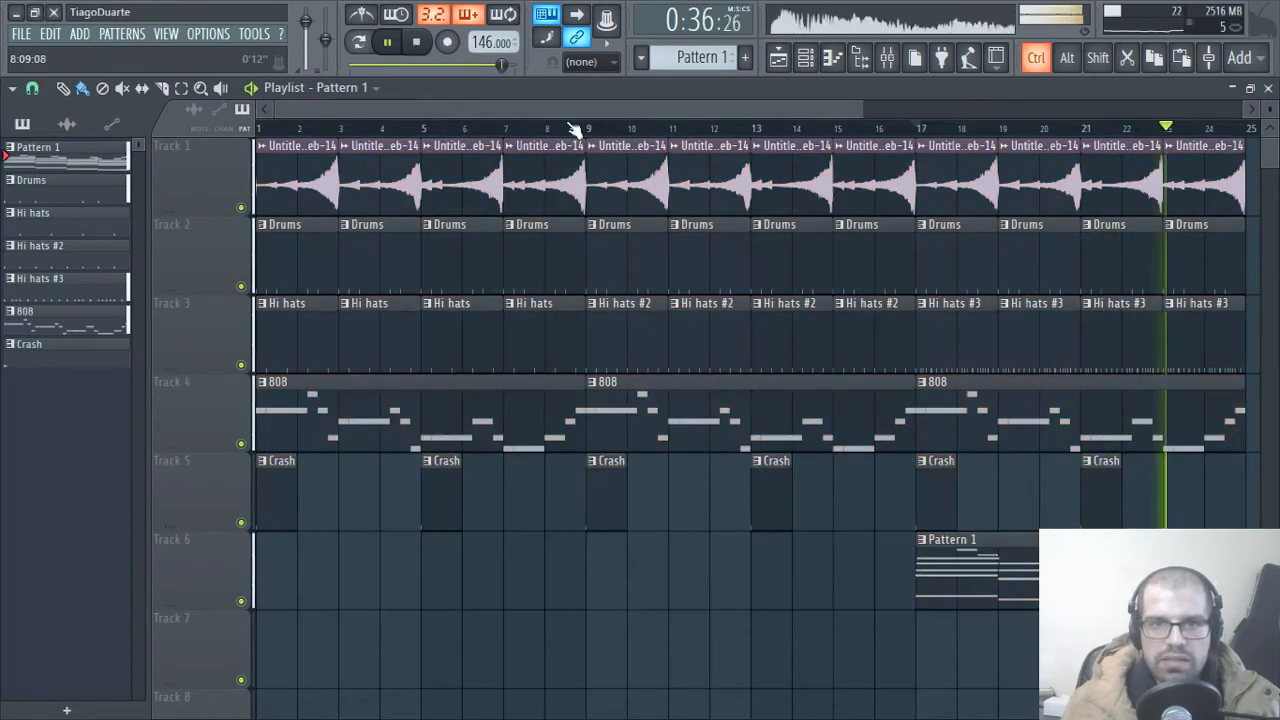
scroll(1236, 570, "up", 3)
scroll(1236, 570, "down", 3)
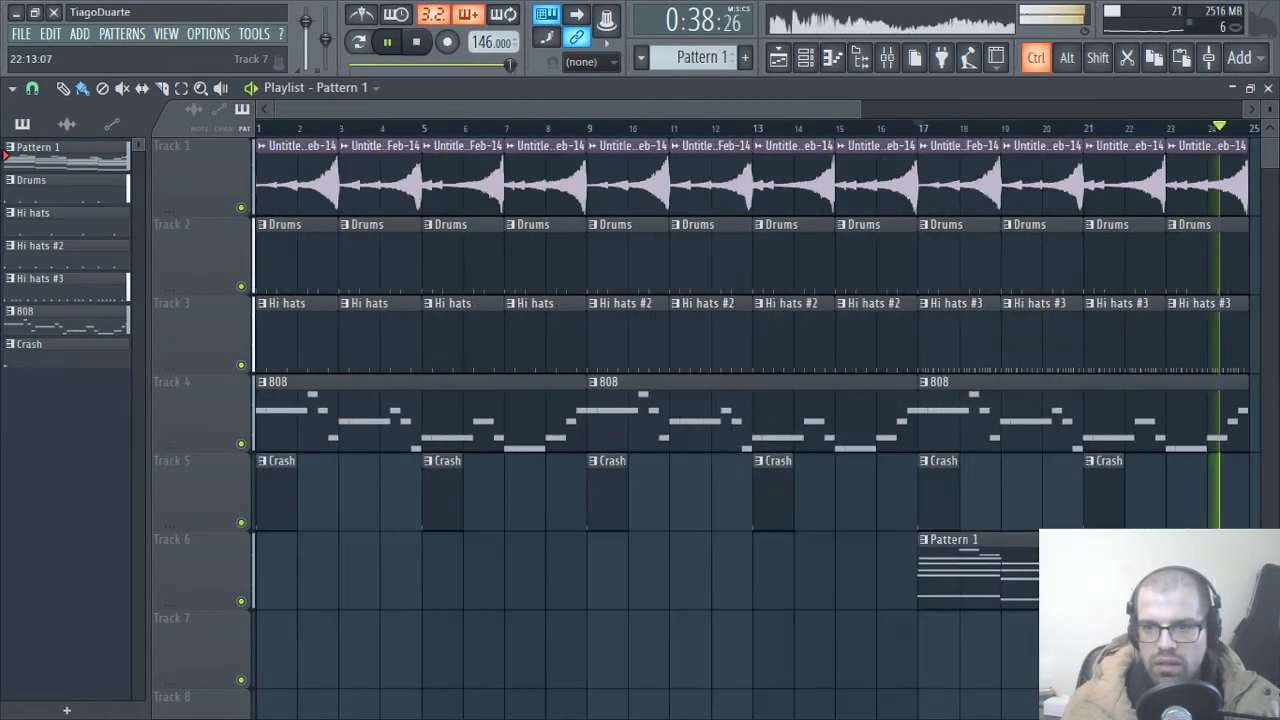
left_click(1268, 89)
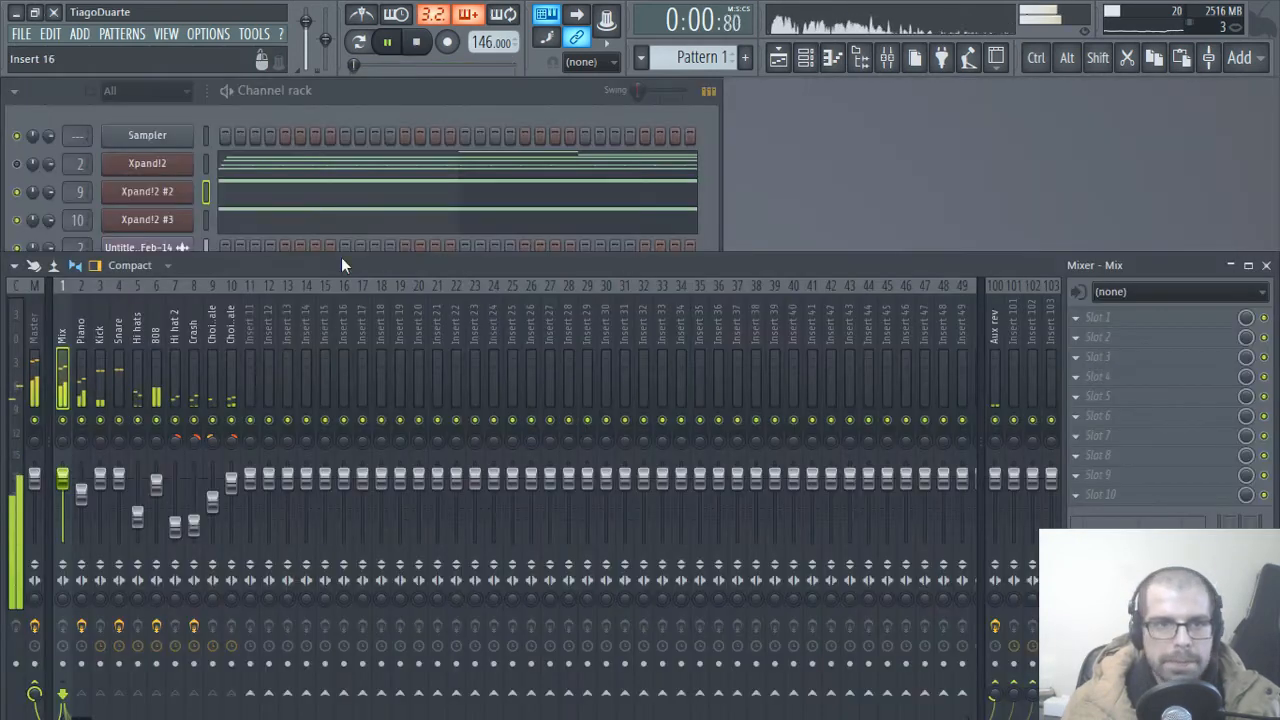
Step: Move the Xpand!2 #2 and Xpand!2 #3 notes out of Pattern 1 into a new pattern named "Choir"
left_click(363, 88)
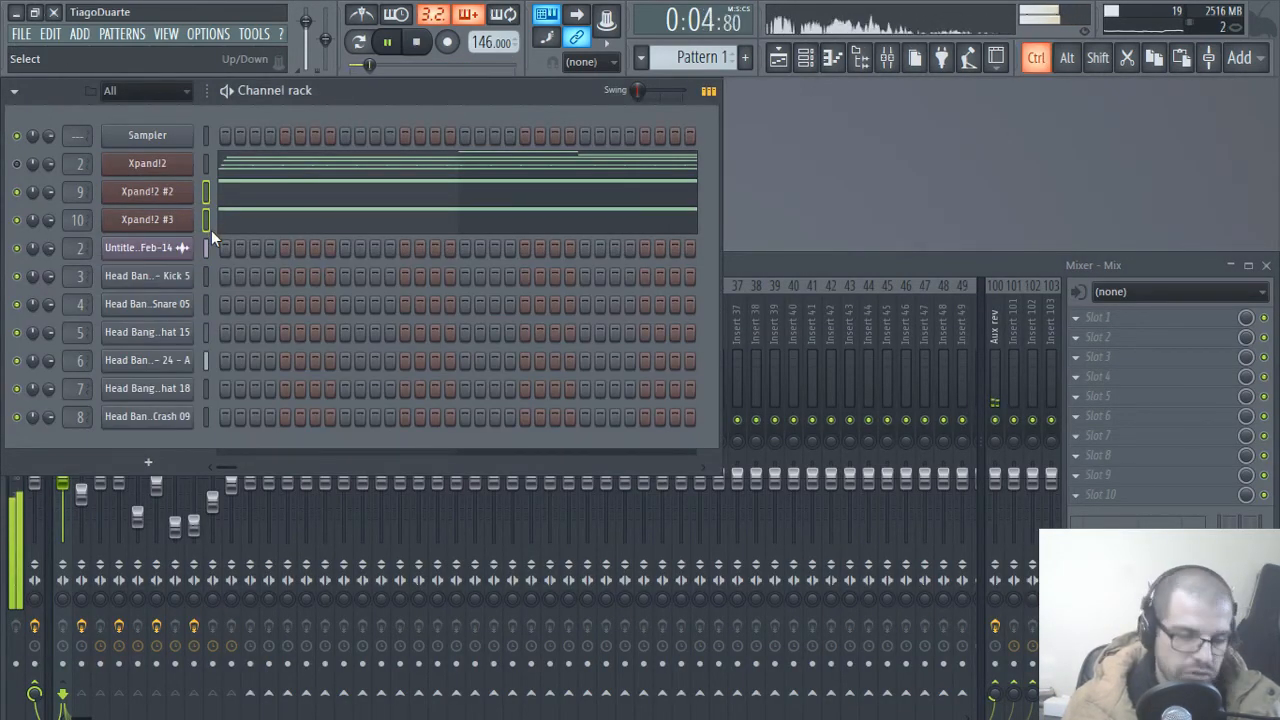
key("ctrl+x")
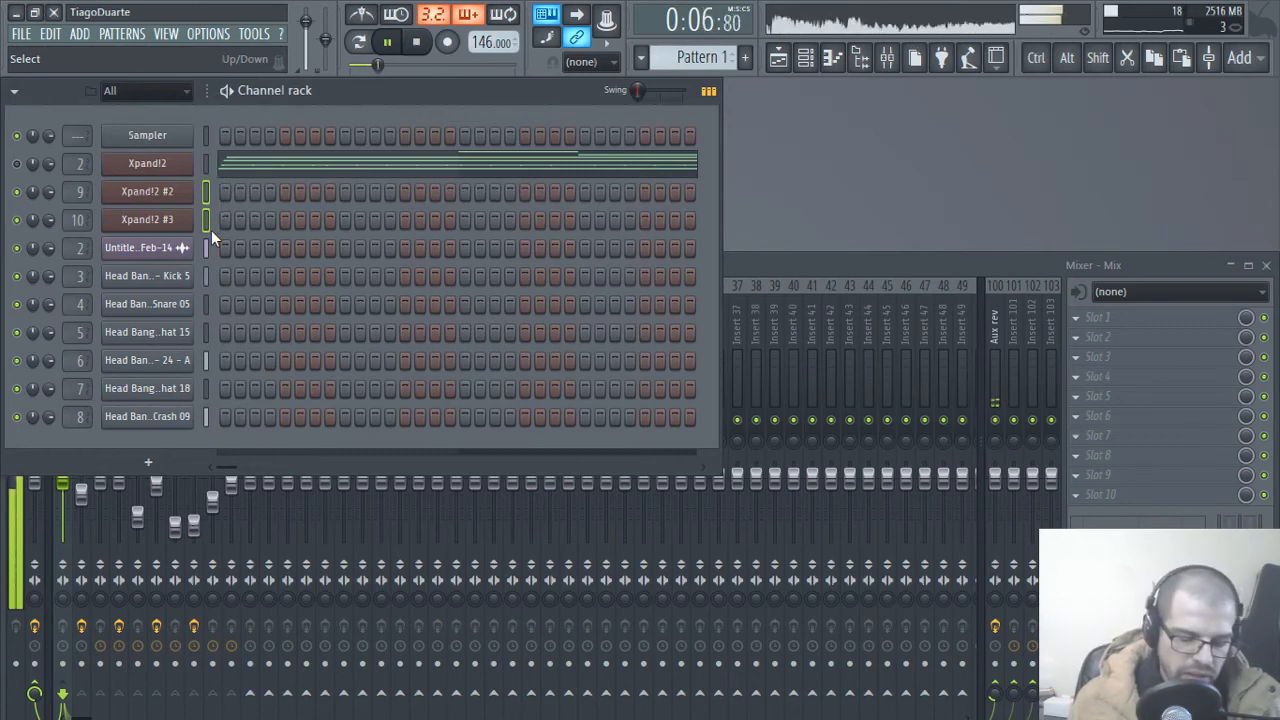
key("F4")
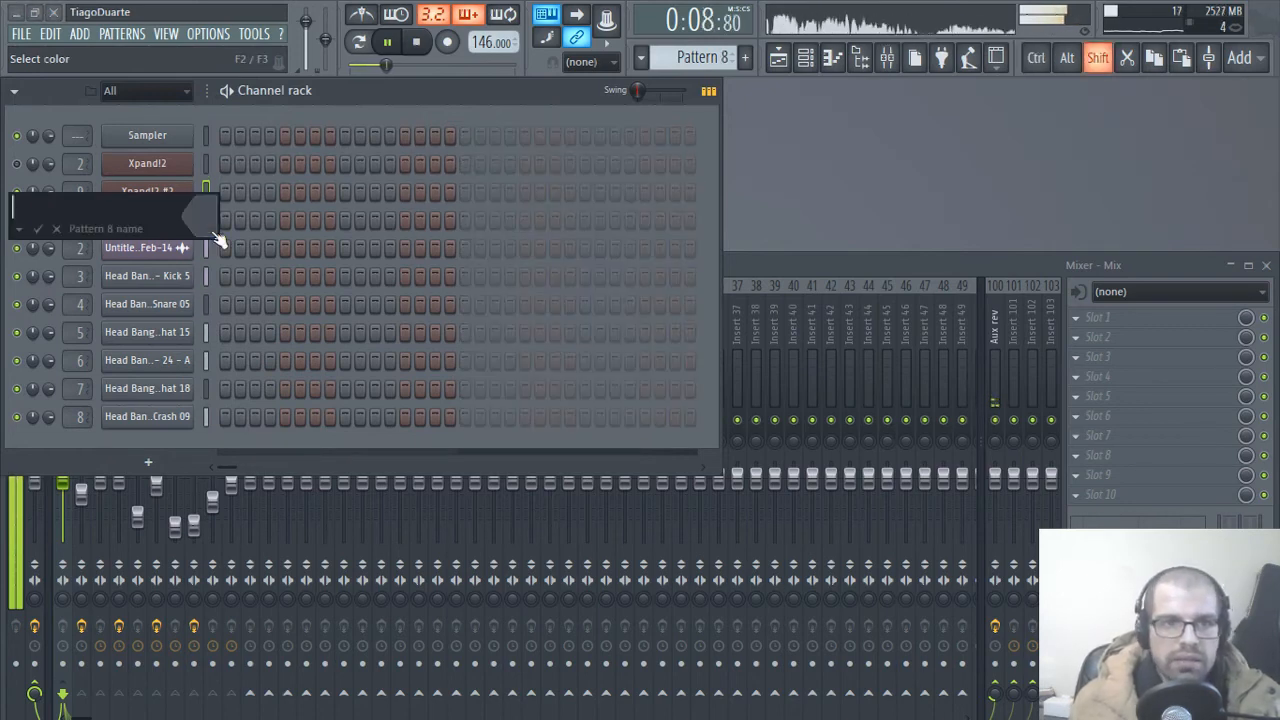
type("Choir")
key("Return")
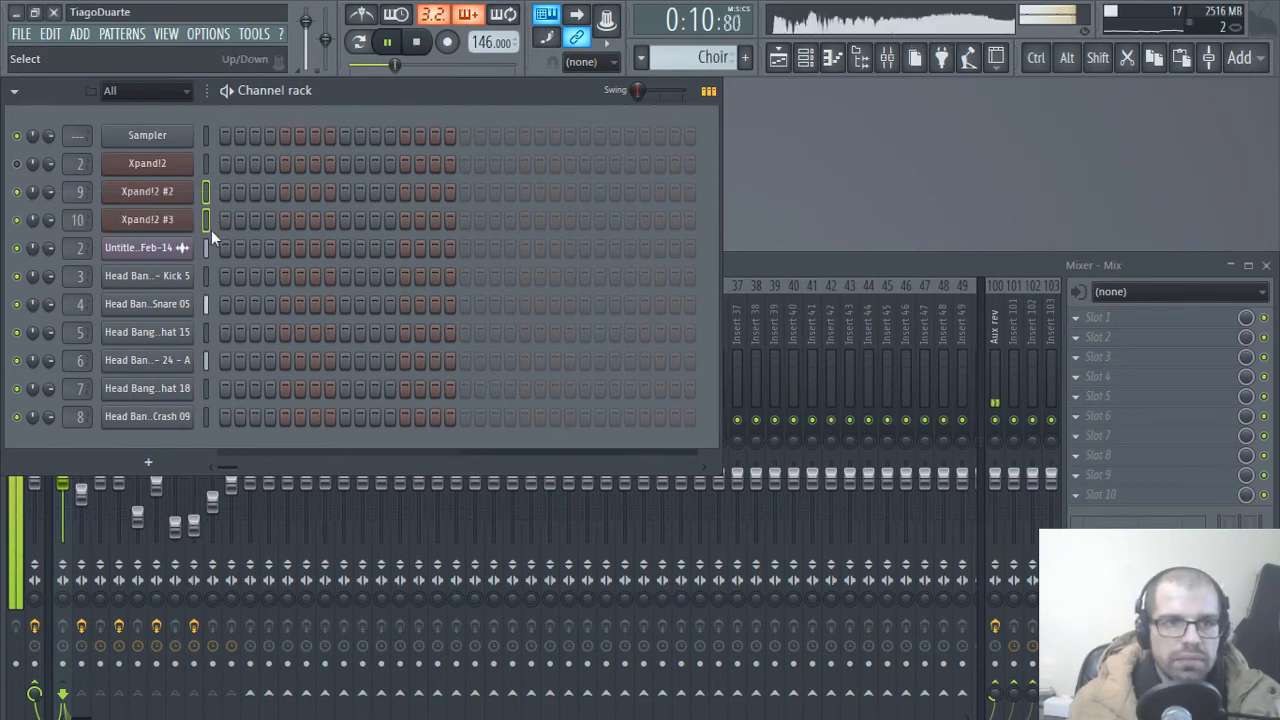
key("ctrl+v")
Step: Replace the Pattern 1 clip at bar 17 on Track 6 of the Playlist with the Choir pattern
left_click(777, 58)
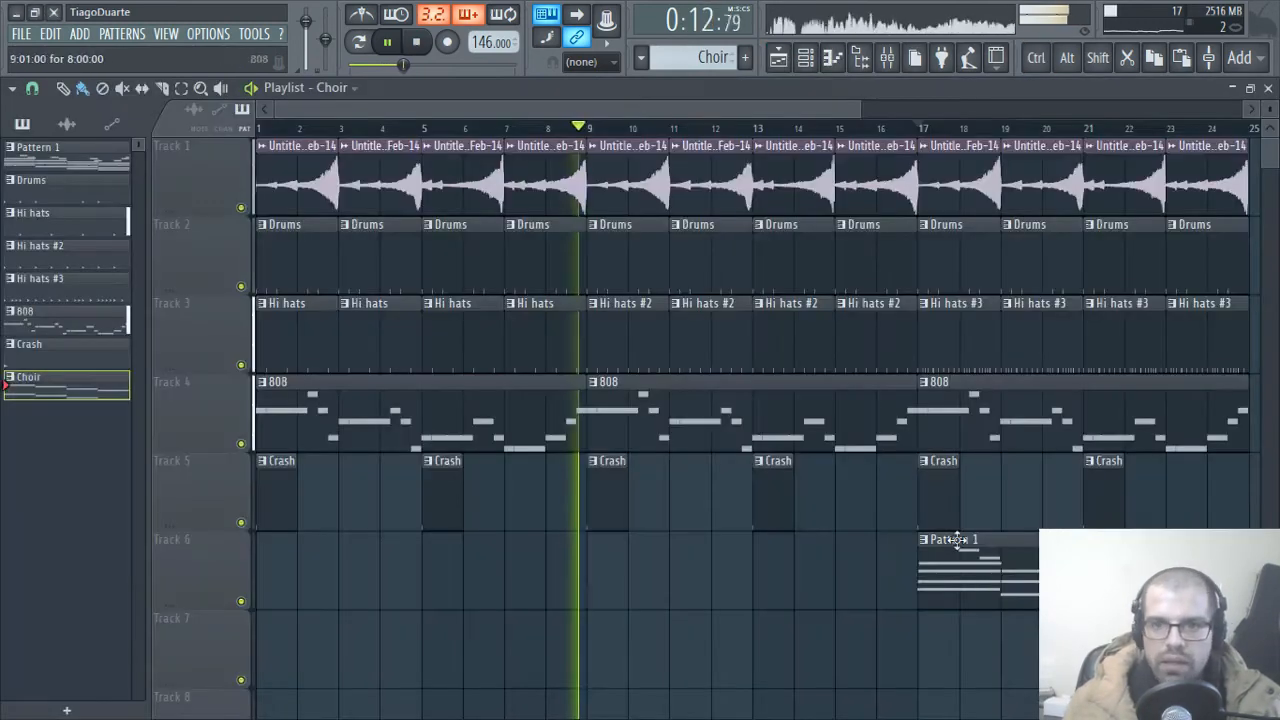
right_click(971, 591)
left_click(955, 600)
scroll(803, 619, "up", 3, "ctrl")
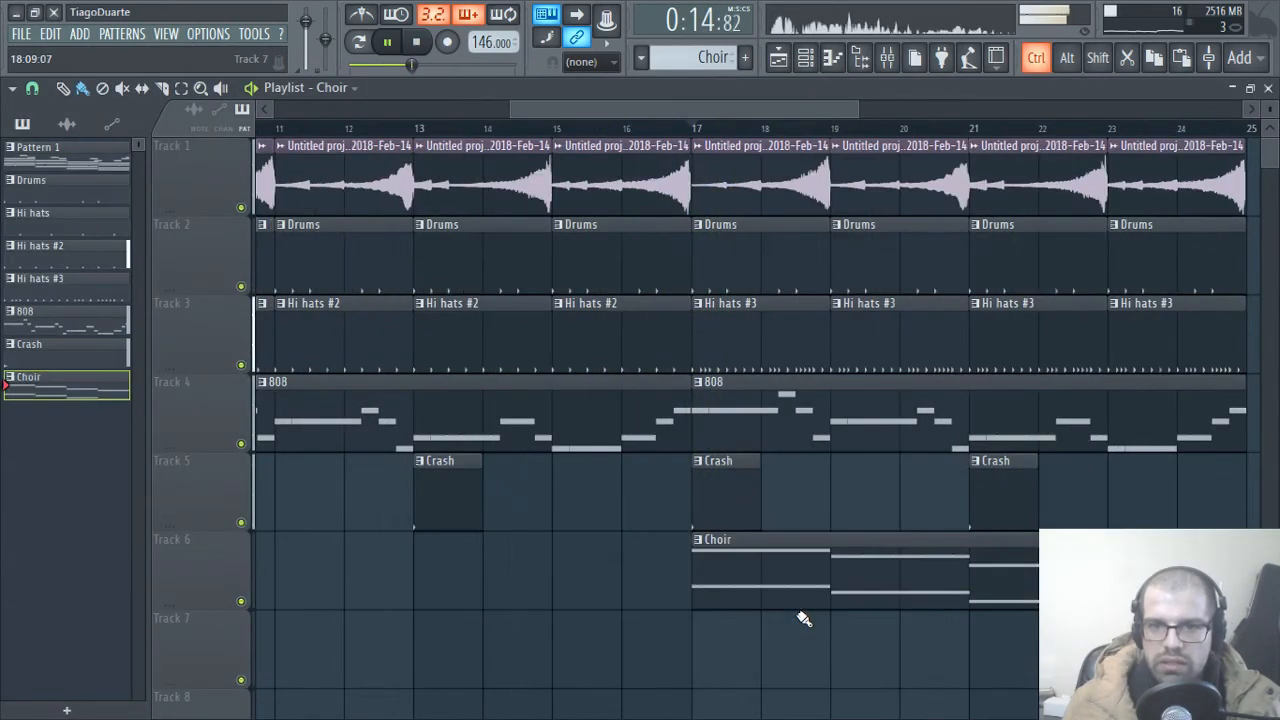
scroll(799, 619, "down", 3, "ctrl")
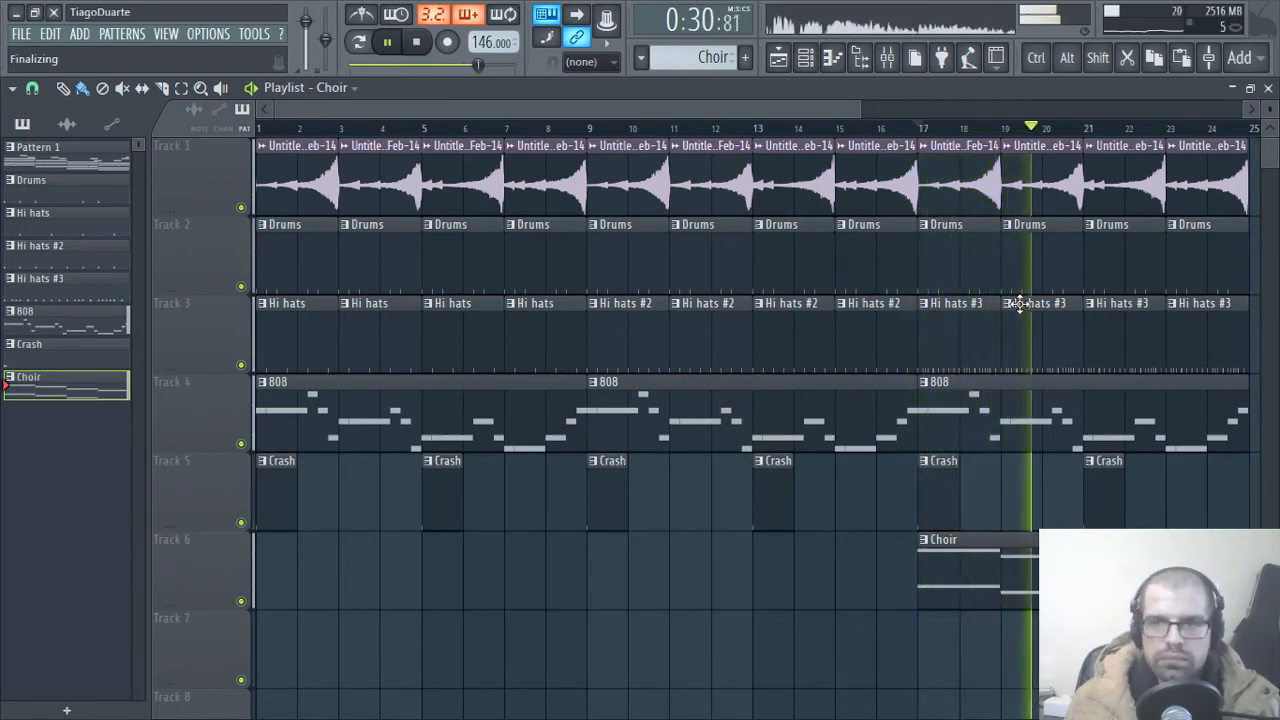
Step: Duplicate all the Playlist clips from bars 17 to 25 so the section repeats from bar 25 to bar 33
scroll(1091, 417, "down", 2)
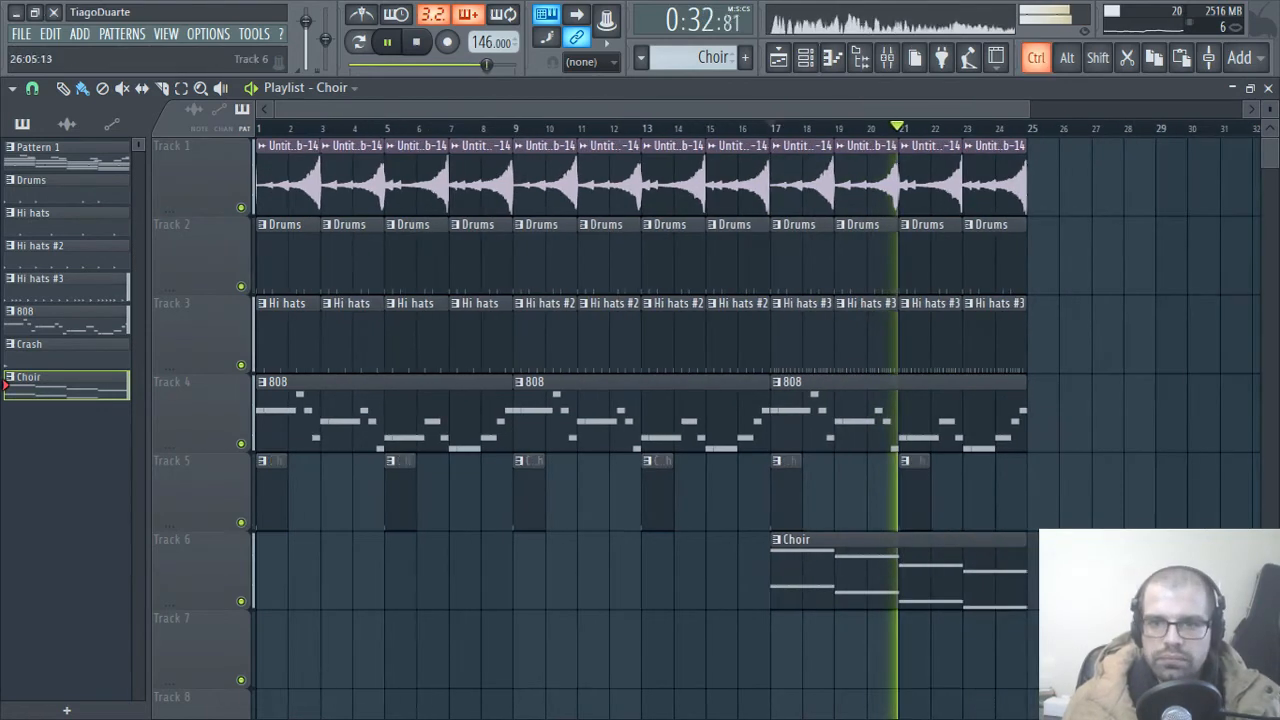
left_click_drag(1080, 605, 783, 176)
mouse_move(792, 418)
left_mouse_down()
mouse_move(1071, 417)
mouse_move(1050, 420)
left_mouse_up()
left_click(1117, 505, "ctrl")
scroll(1106, 498, "down", 2)
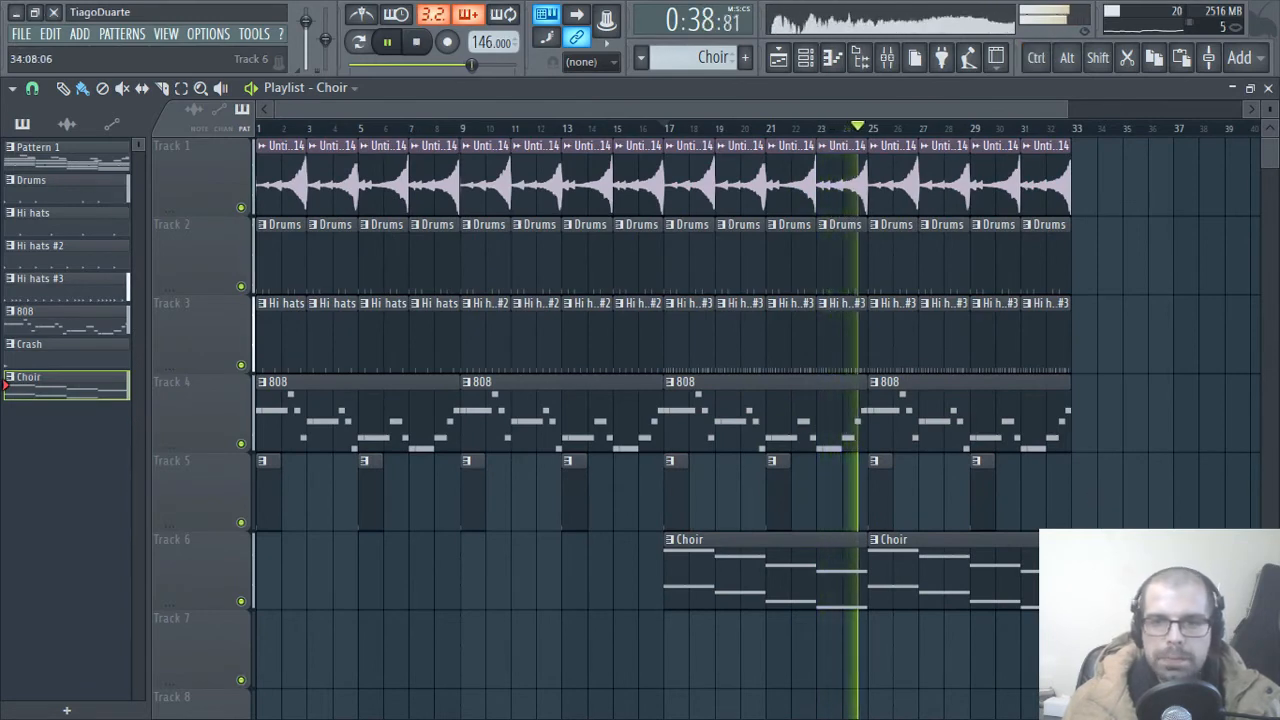
Step: Set the Playlist time selection to bars 1 to 33 across the full arrangement and deselect the clips
left_click_drag(1114, 582, 671, 186)
left_click(538, 559, "ctrl")
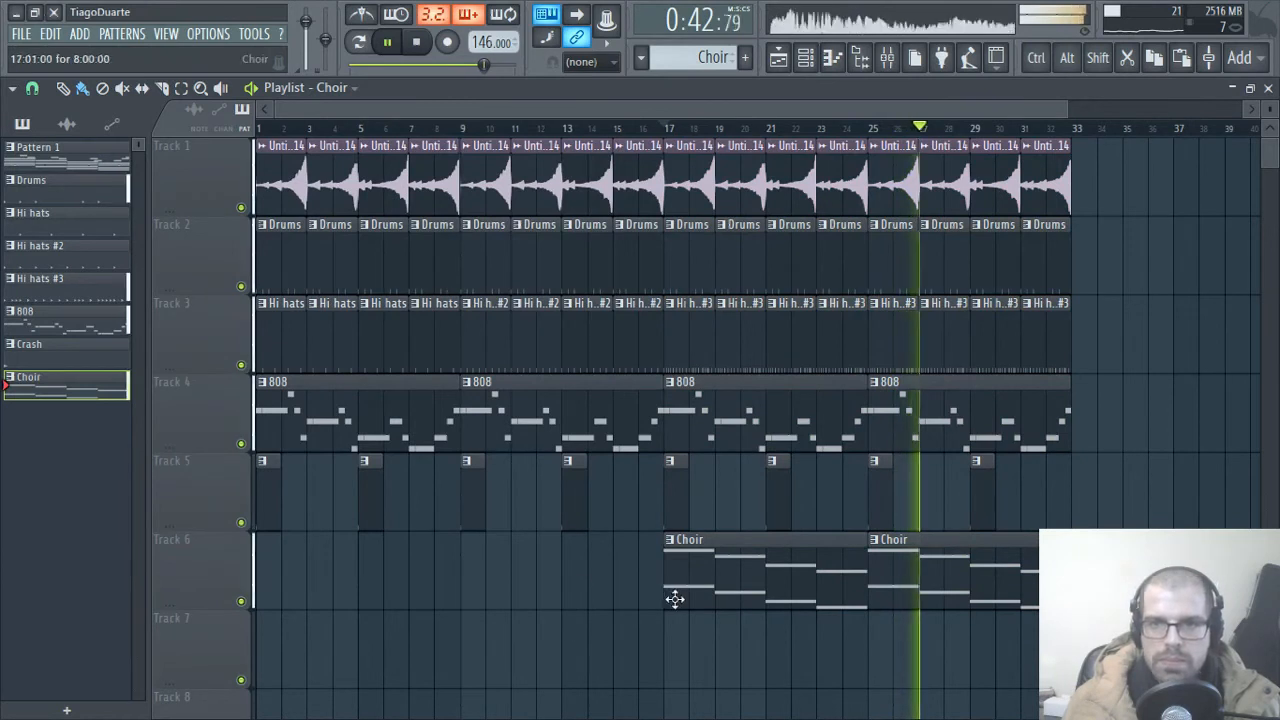
scroll(720, 540, "up", 2)
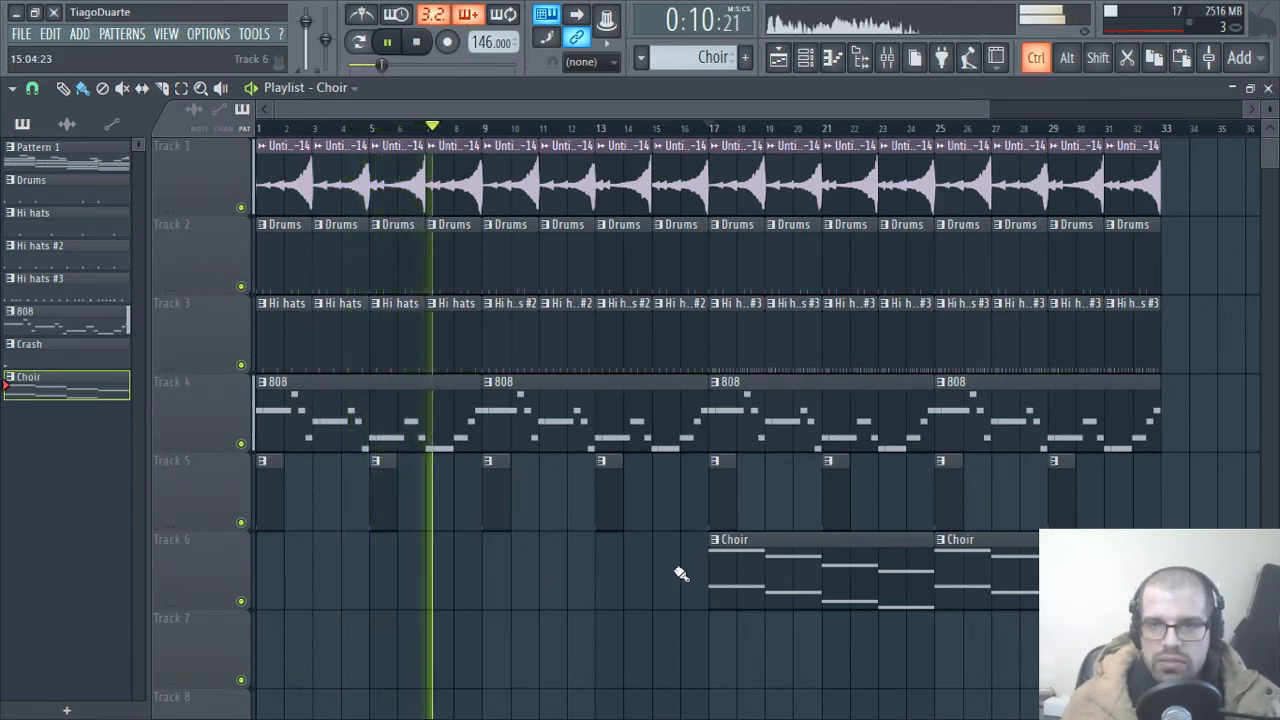
left_click_drag(1163, 135, 260, 130)
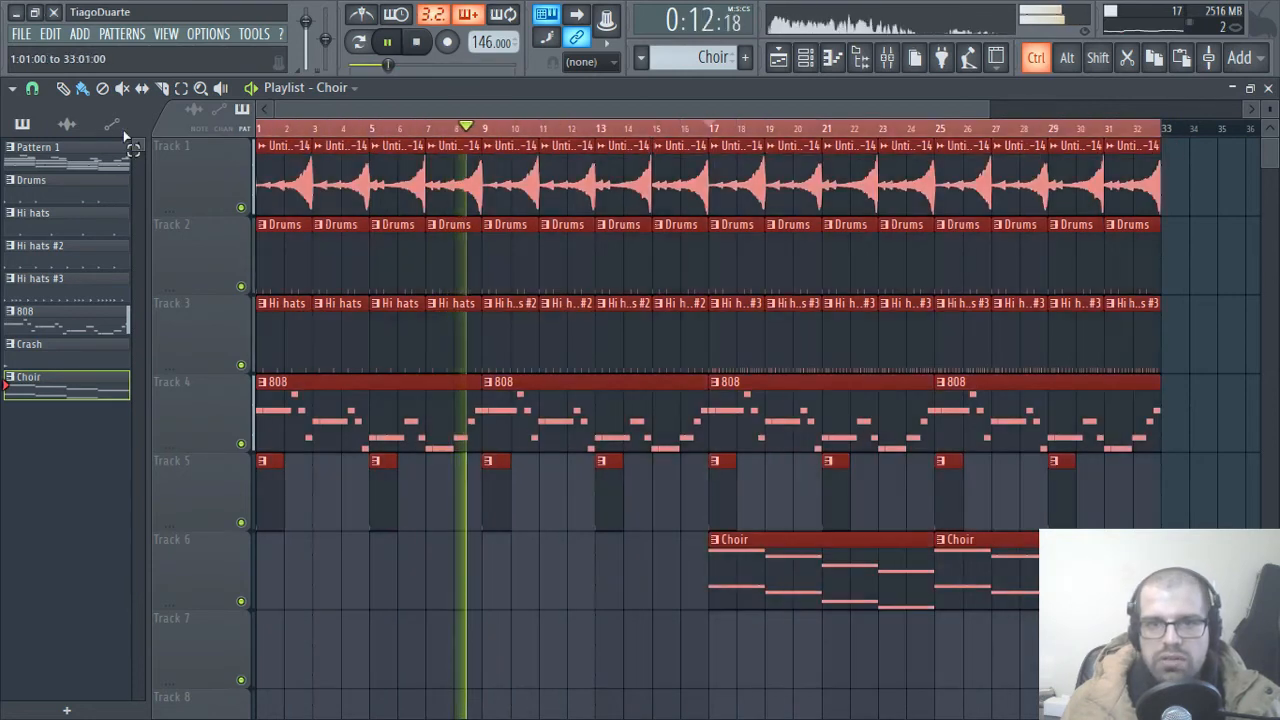
left_click(419, 642, "ctrl")
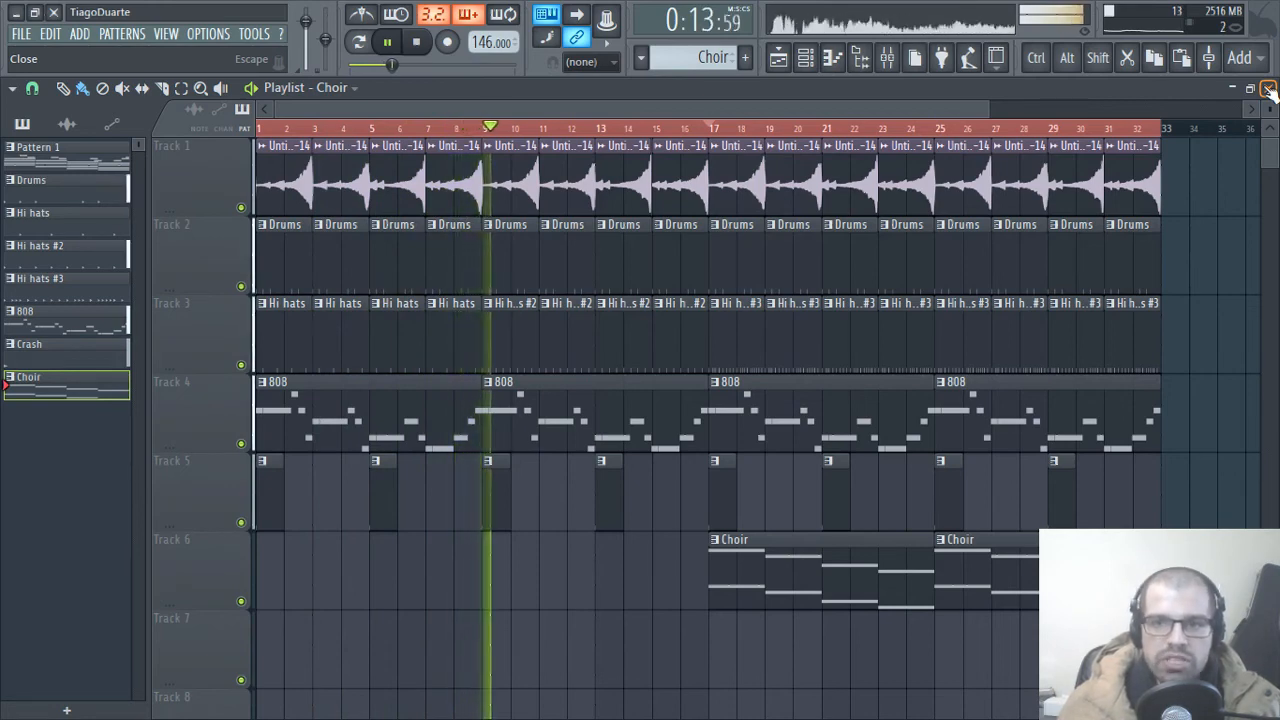
Step: Close the Playlist and bring the Channel rack in front of the mixer
left_click_drag(1197, 662, 177, 149)
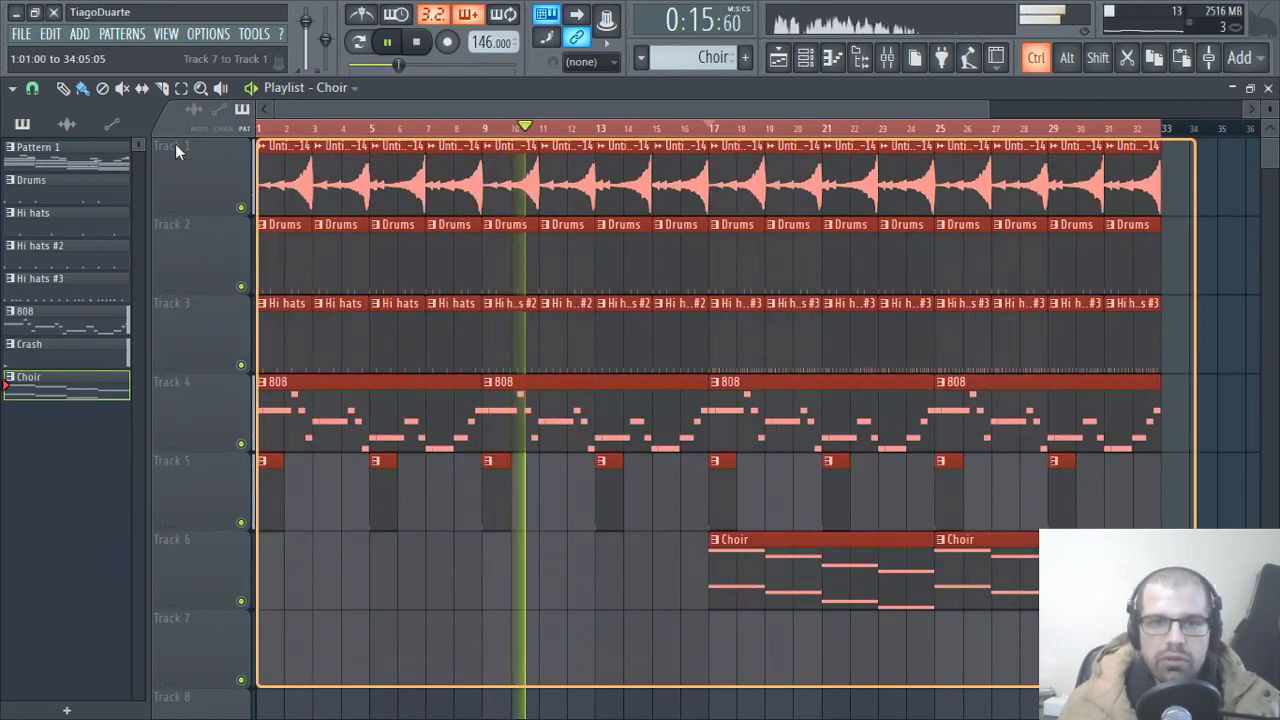
left_click(514, 622, "ctrl")
left_click(1268, 88)
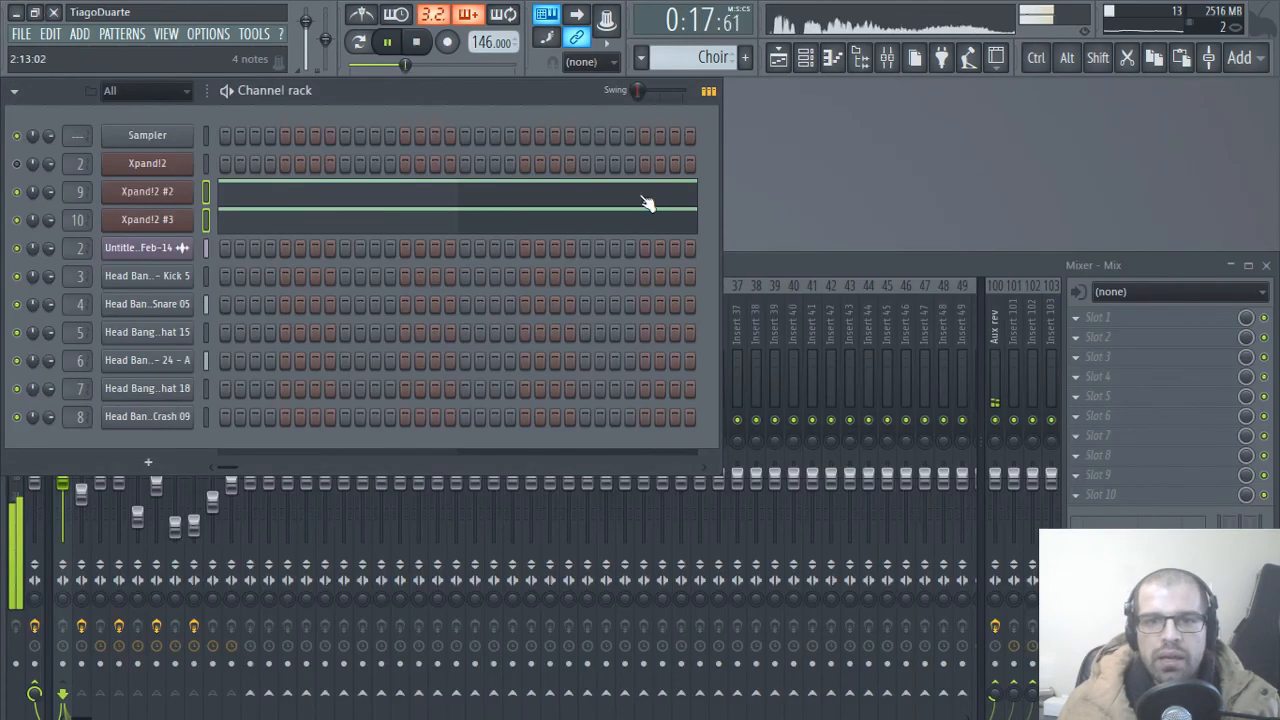
left_click(764, 263)
left_click(430, 98)
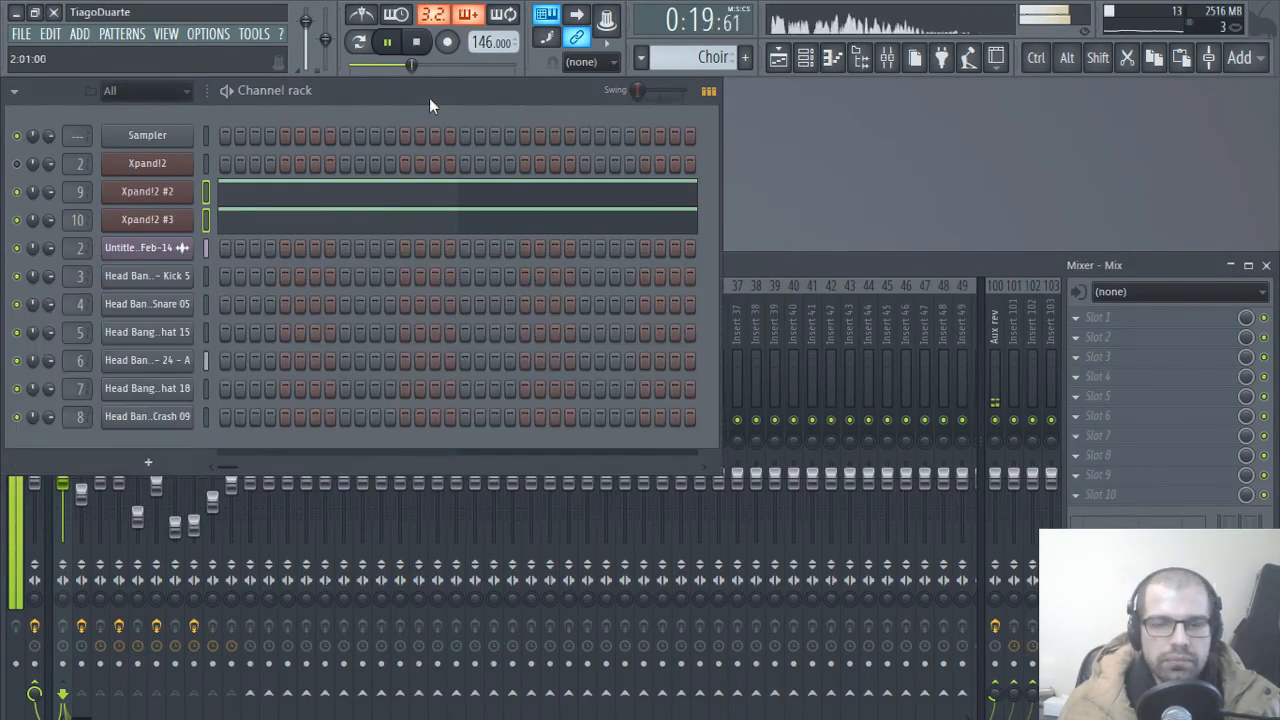